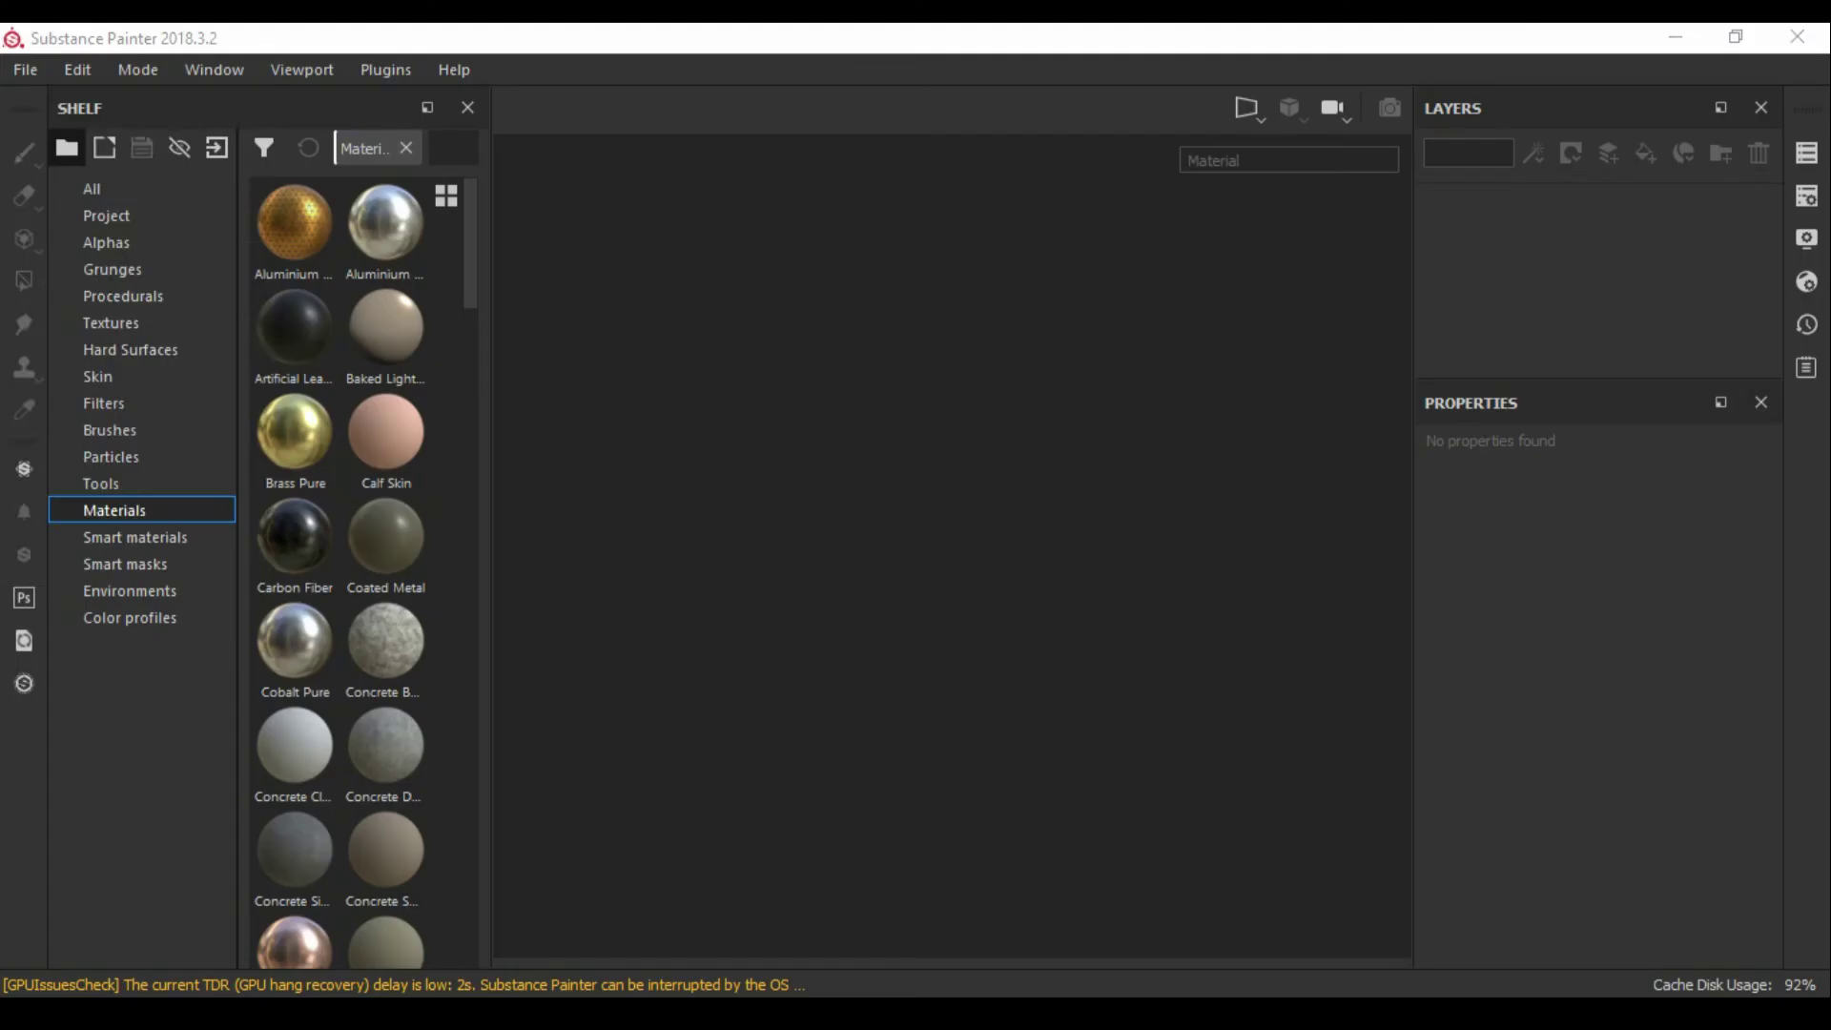
Step: Start a new project from the File menu and browse for the lowpoly.obj chest mesh
key(alt+f)
click(49, 101)
click(1193, 255)
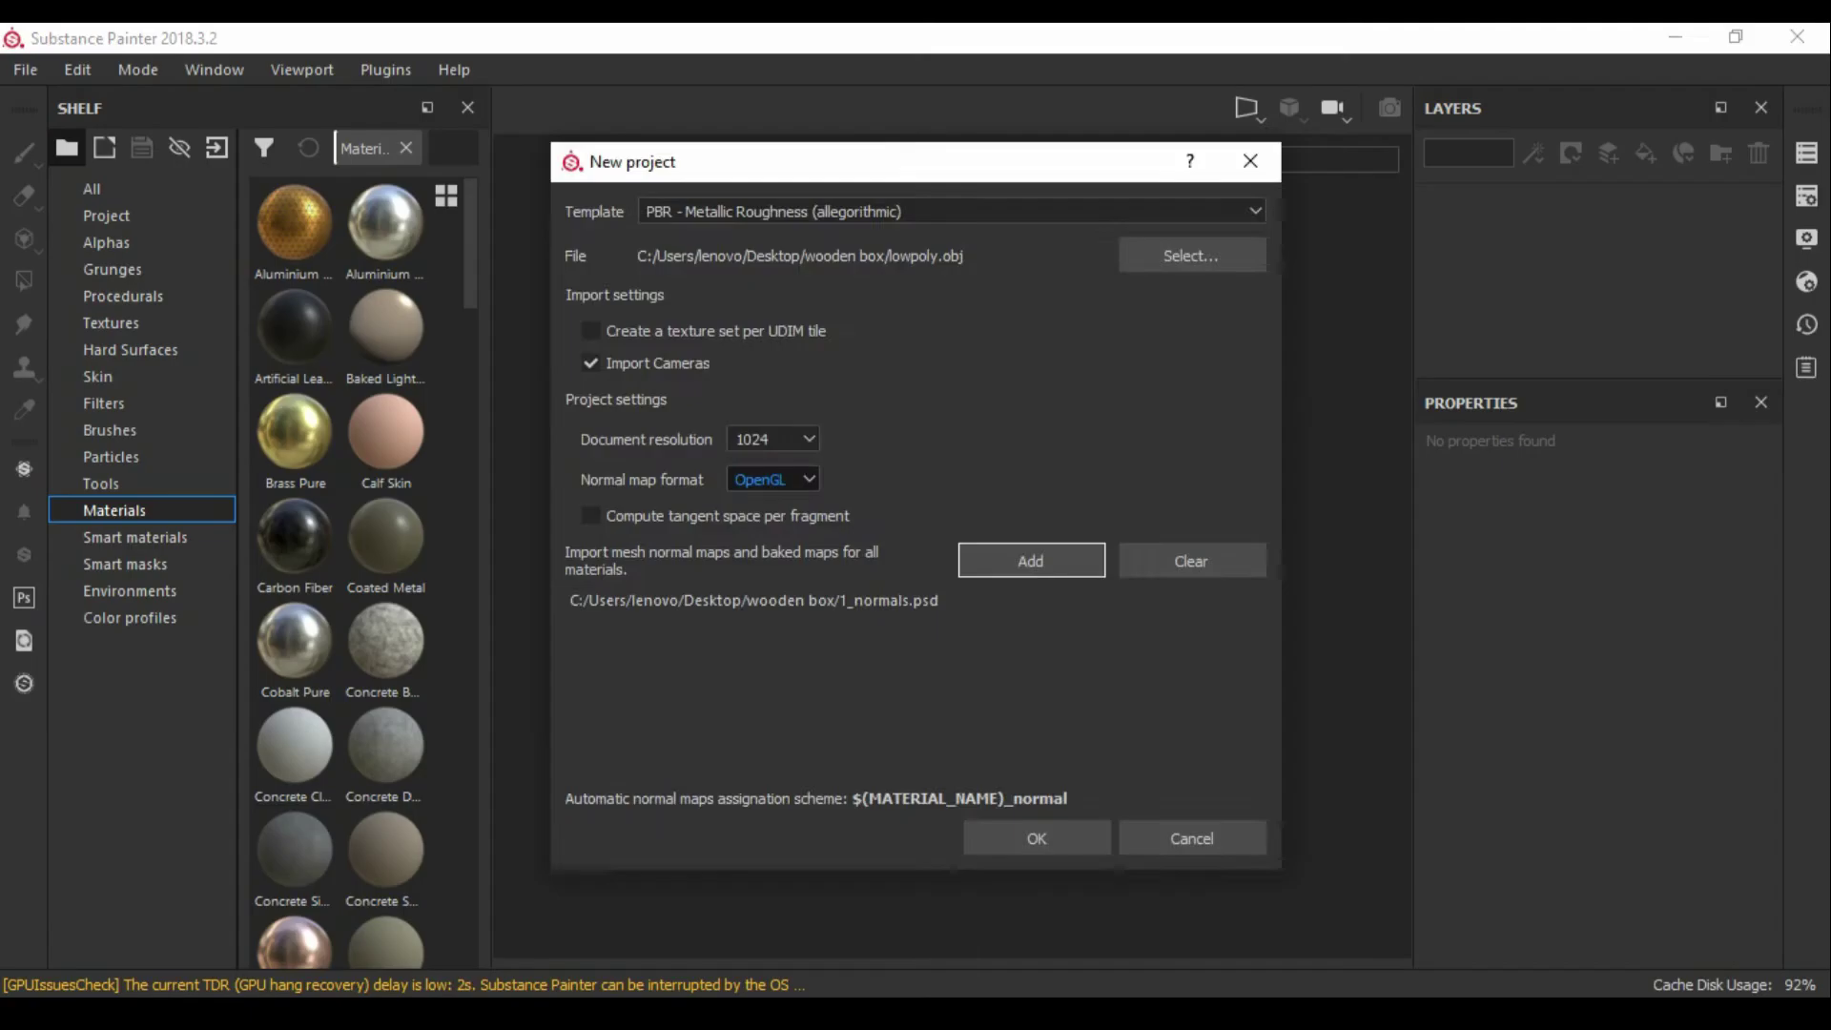
Step: Create the project from the chosen mesh and bake its mesh maps
click(1037, 838)
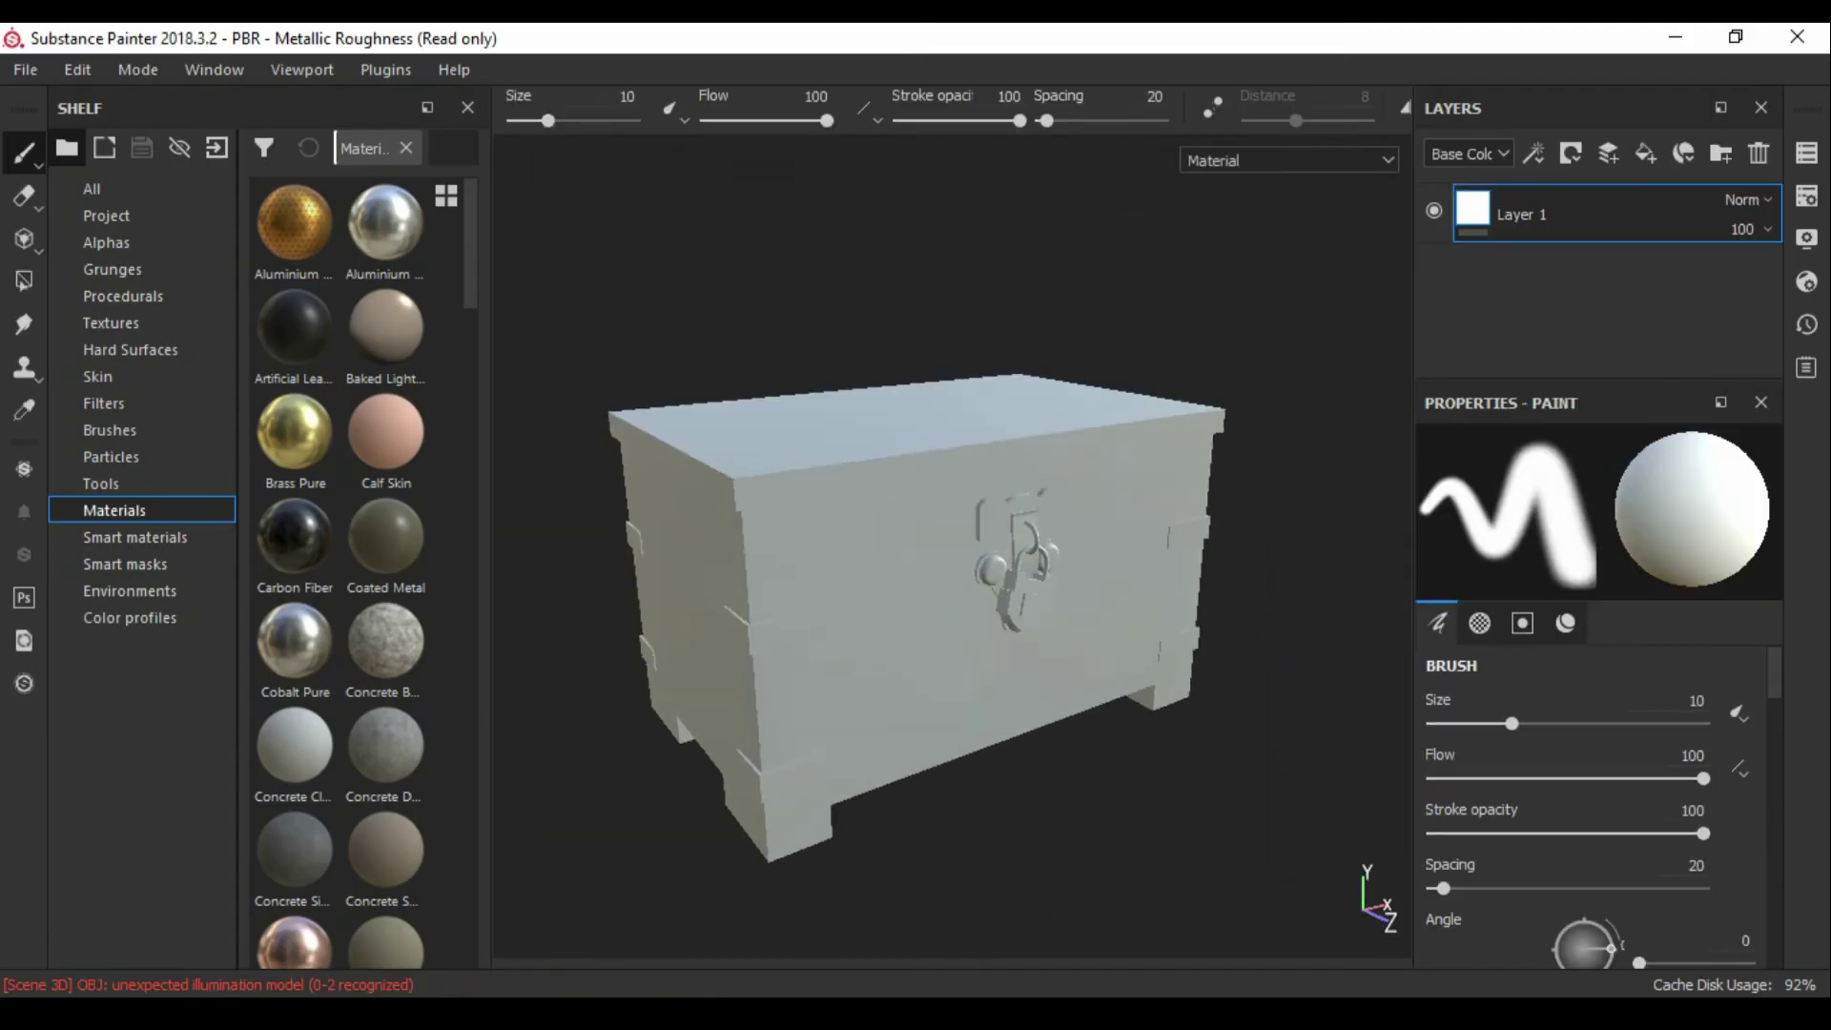
click(1696, 673)
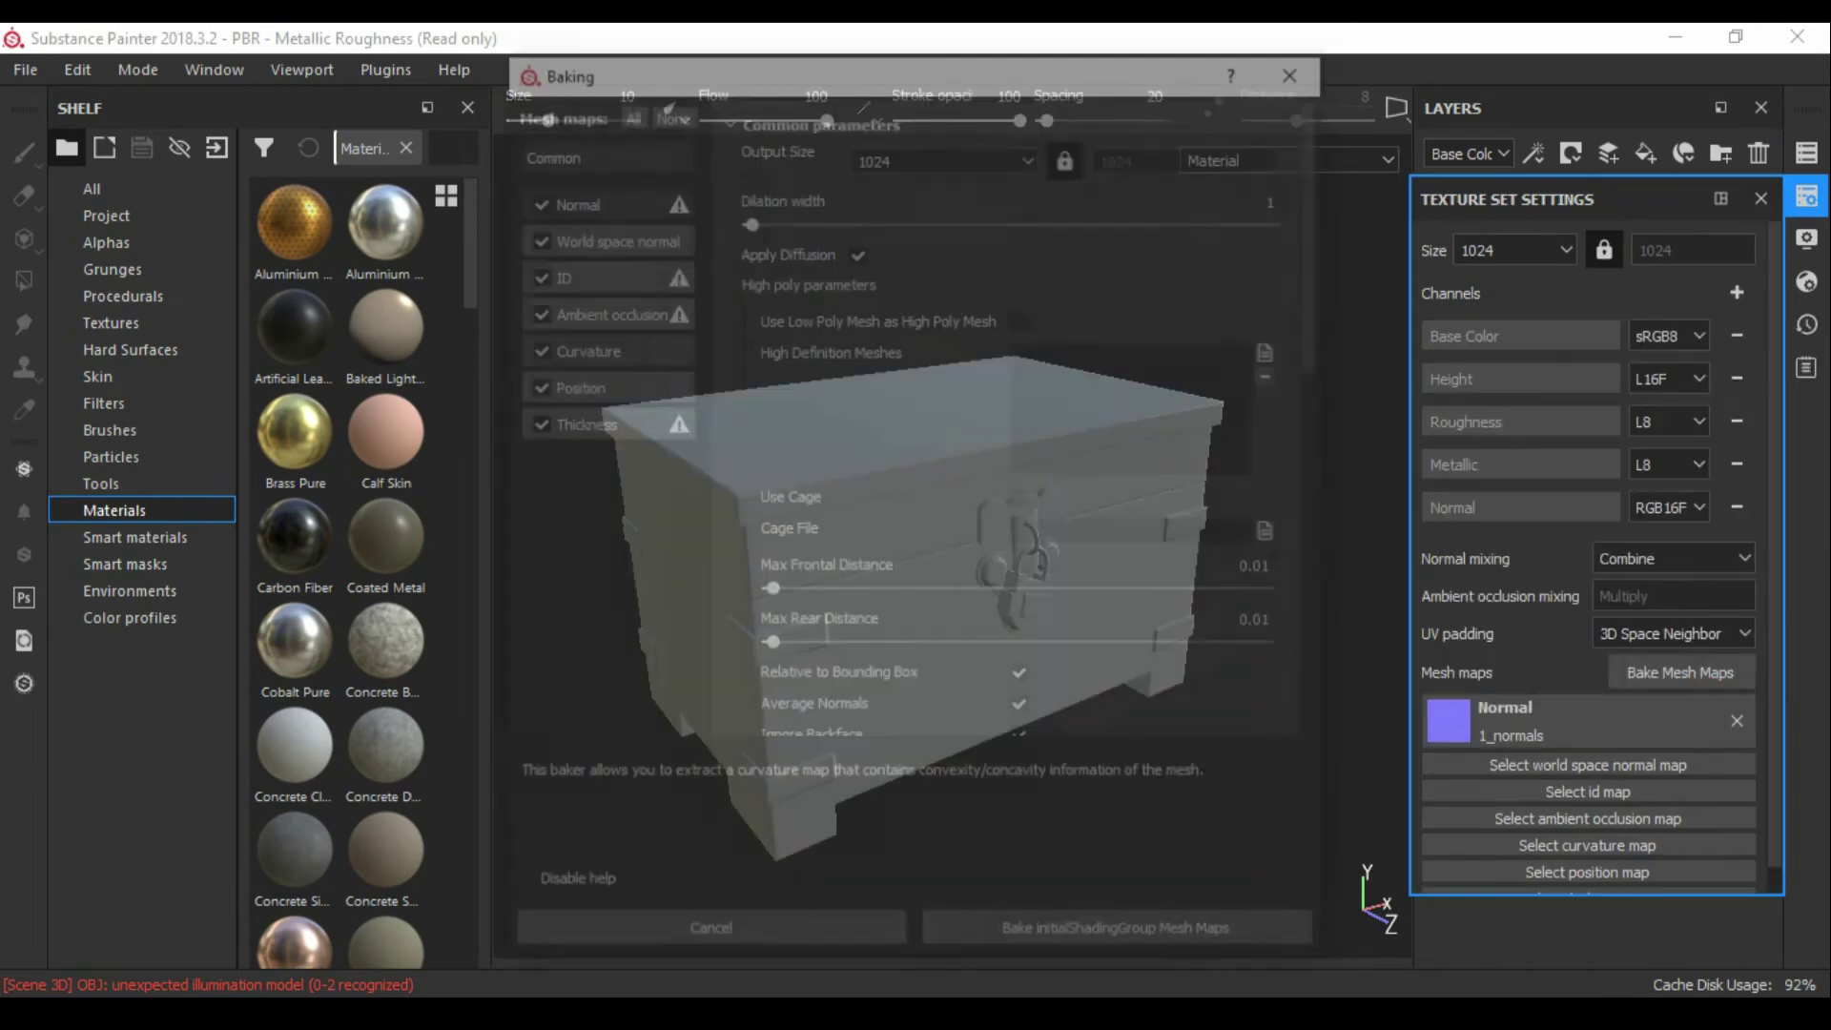
click(1122, 938)
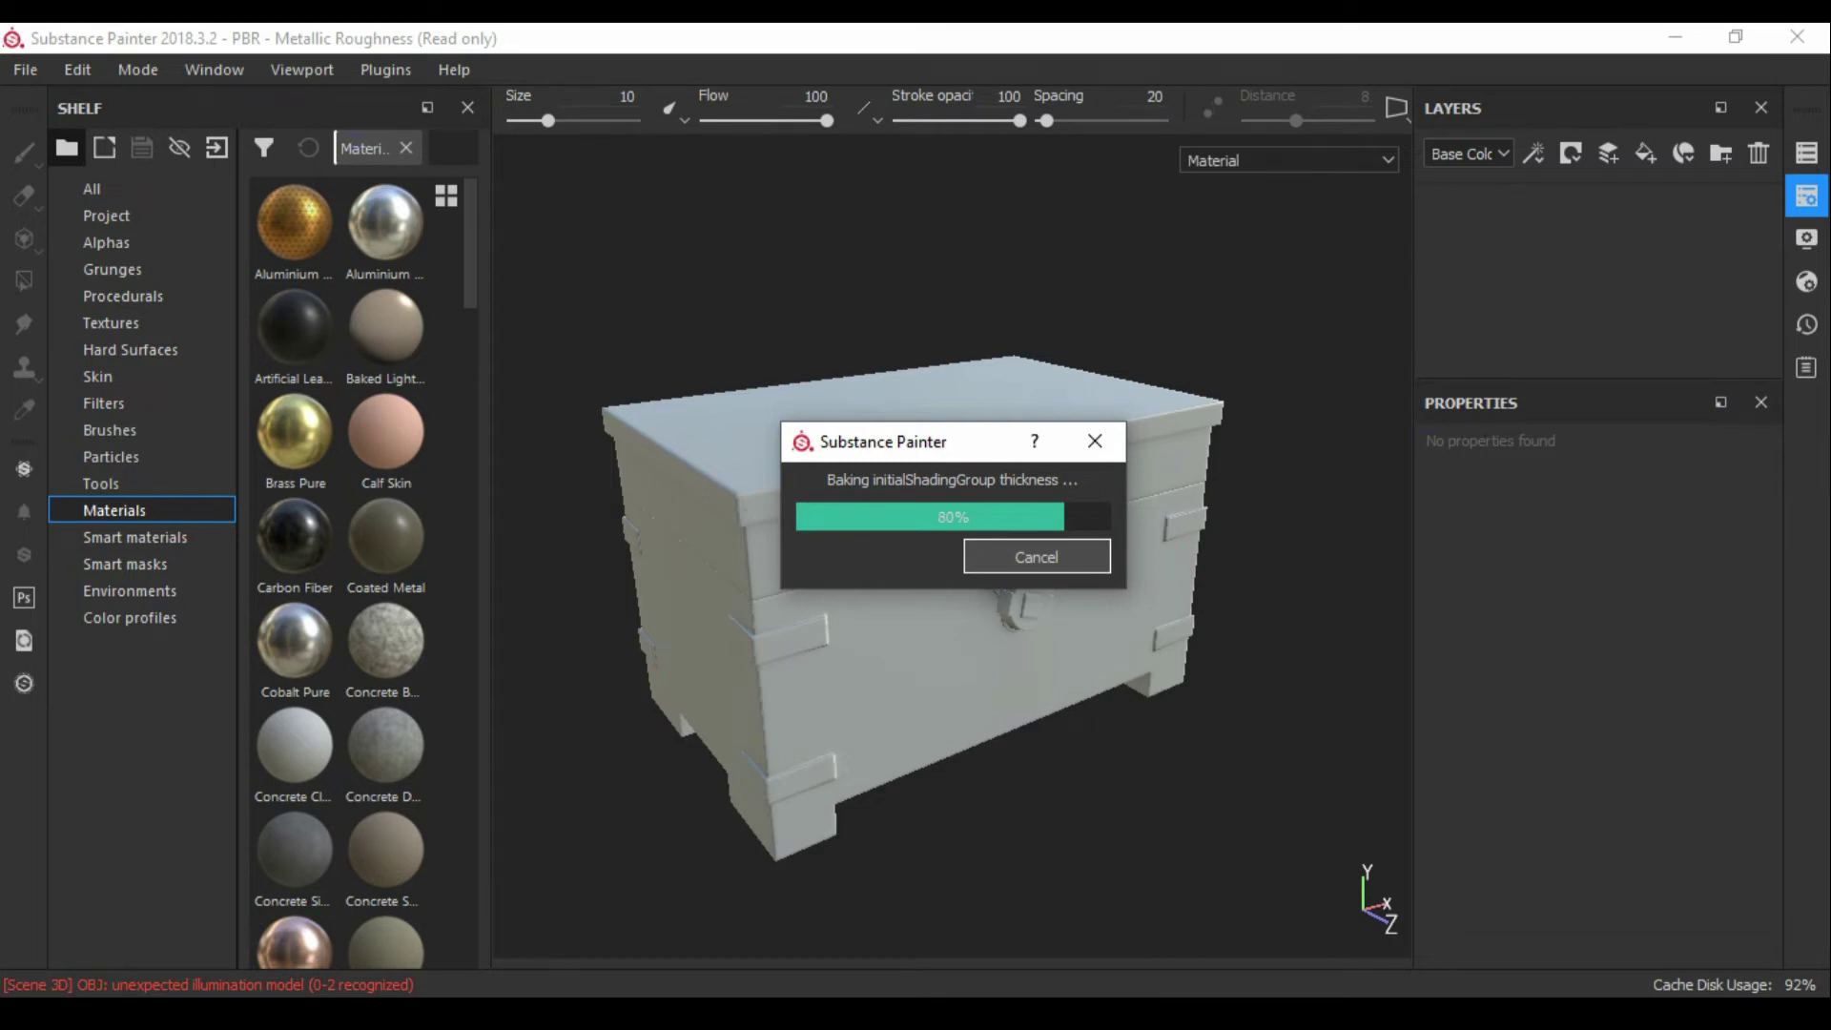
Step: Review the texture resolution choices in Texture Set Settings
click(1036, 556)
click(1515, 250)
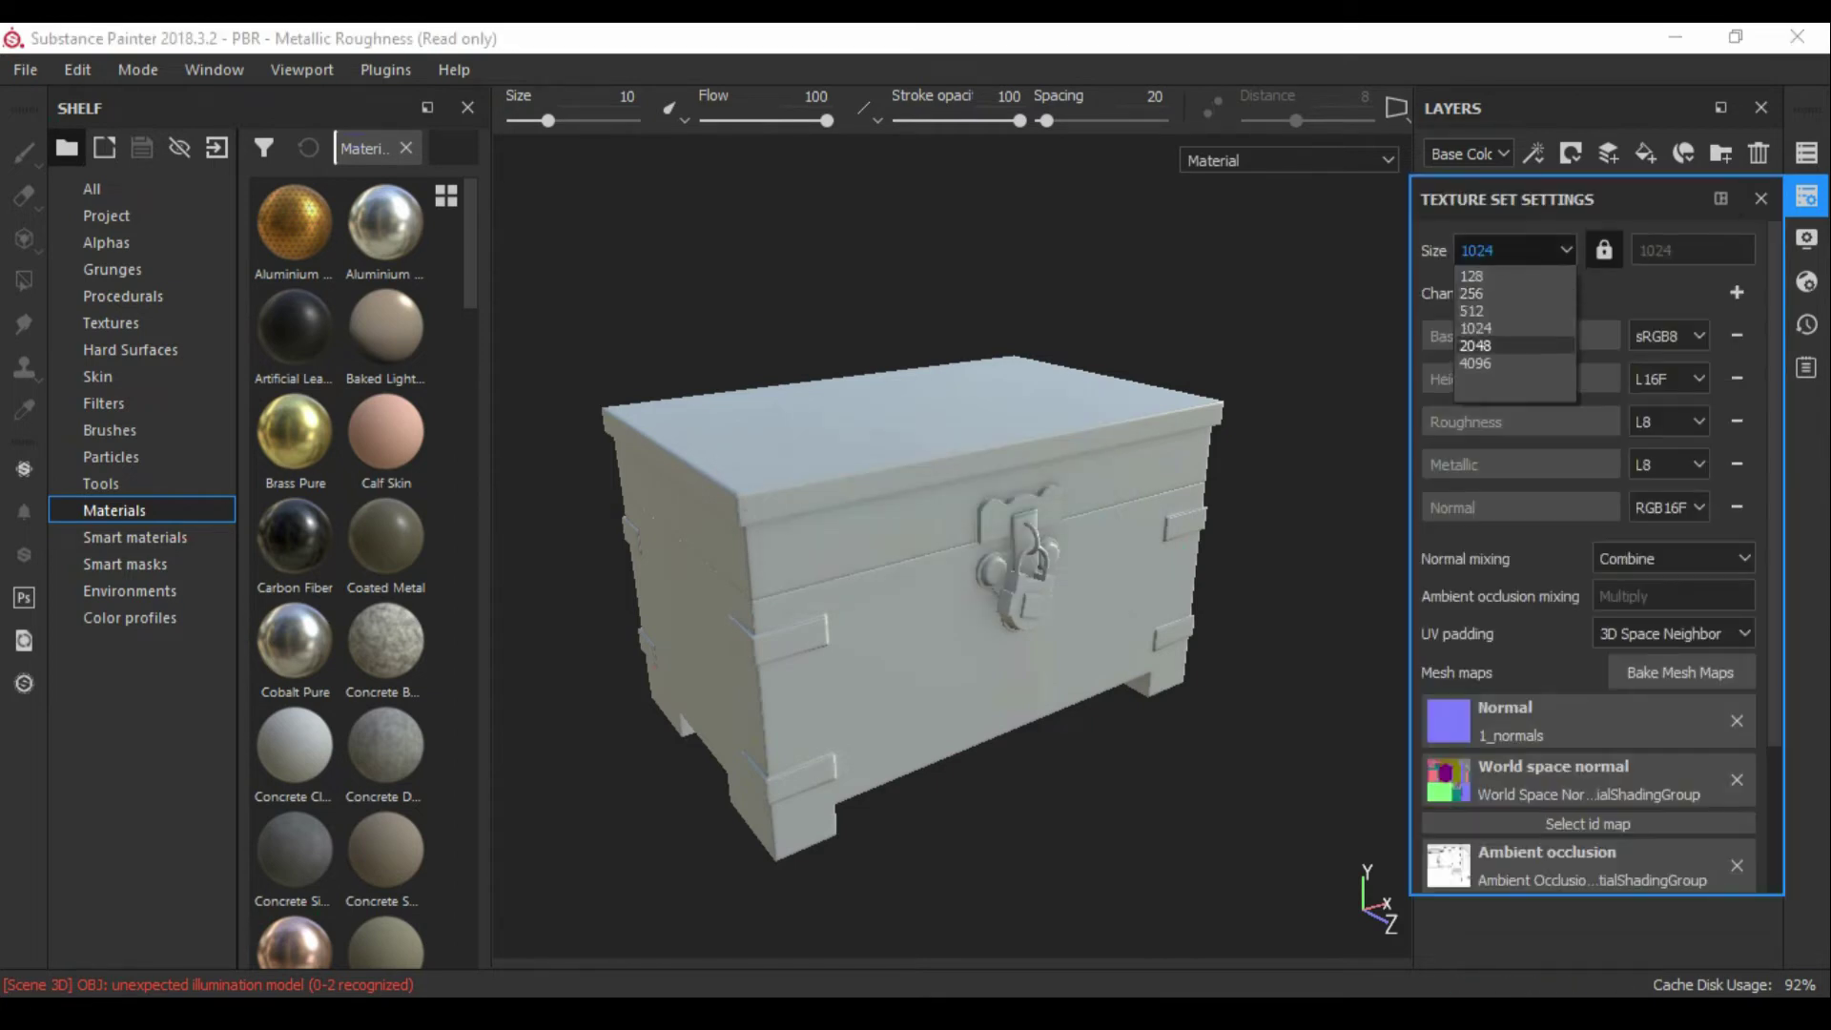
scroll(364, 572, down, 10)
scroll(296, 601, down, 10)
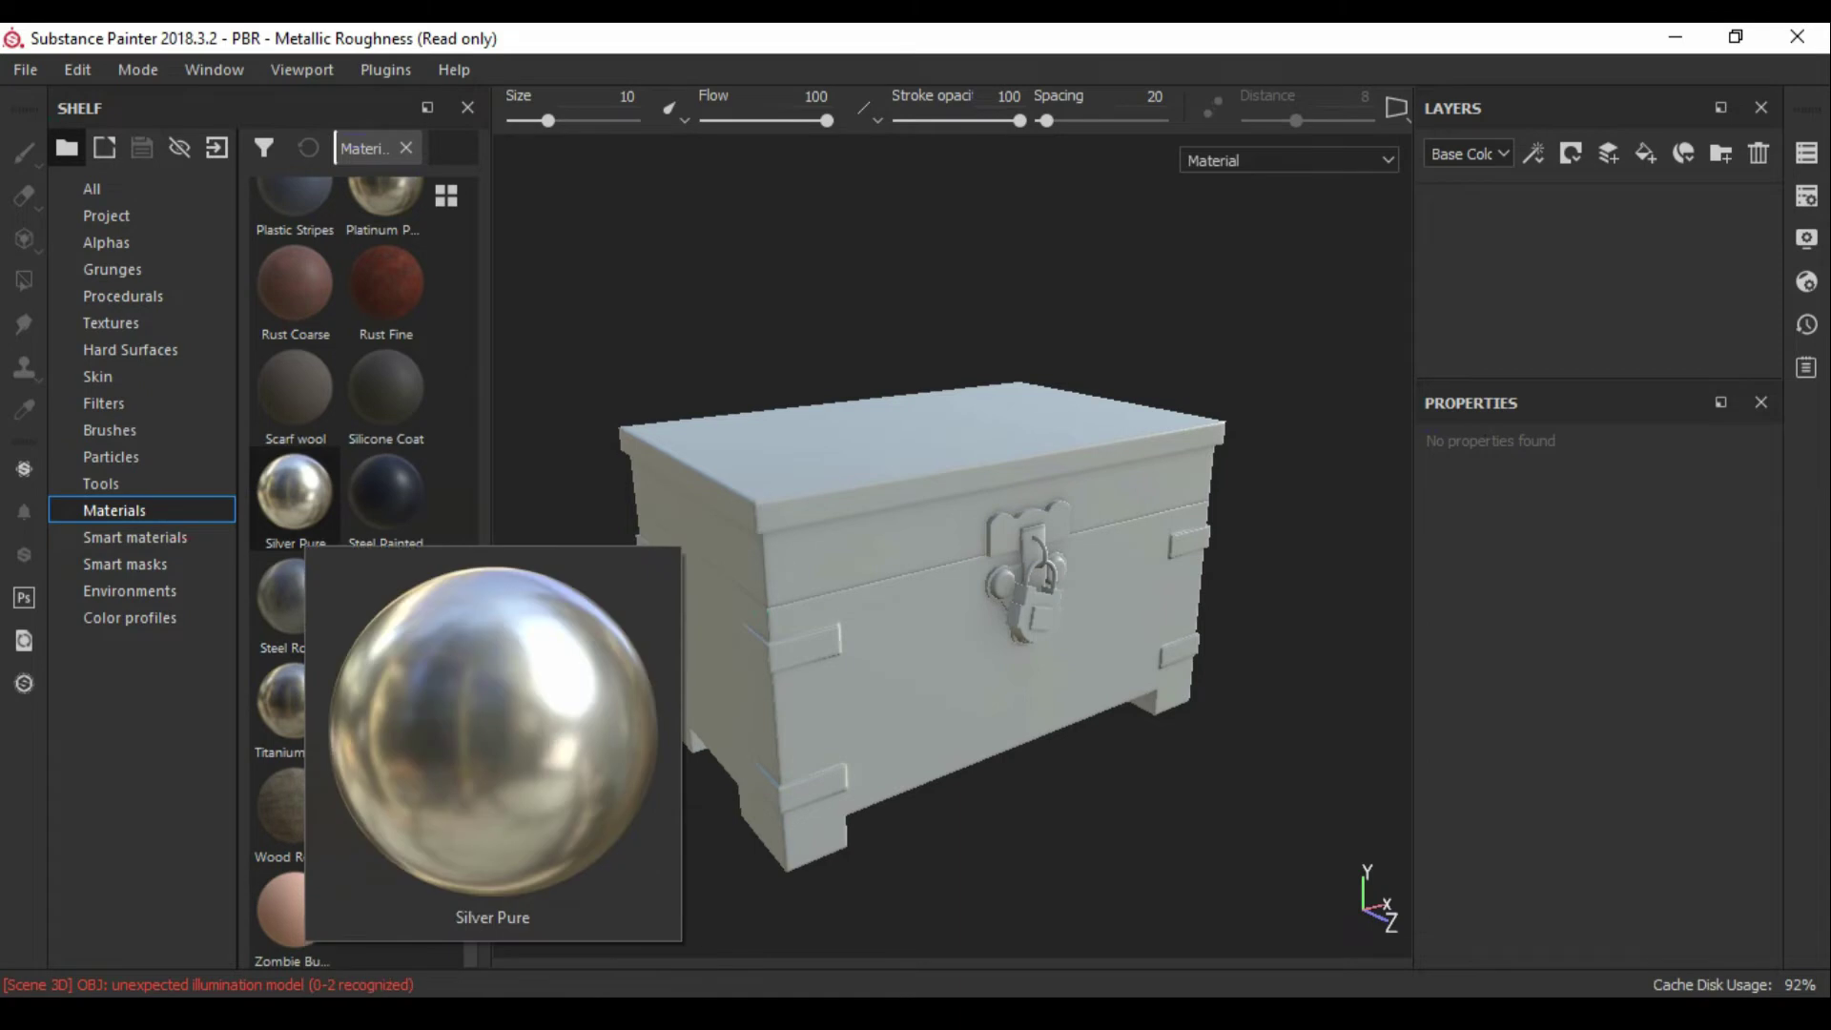
Step: Add Wood Rough as a fill layer and polygon-fill its black mask over every chest piece
drag(295, 806, 915, 620)
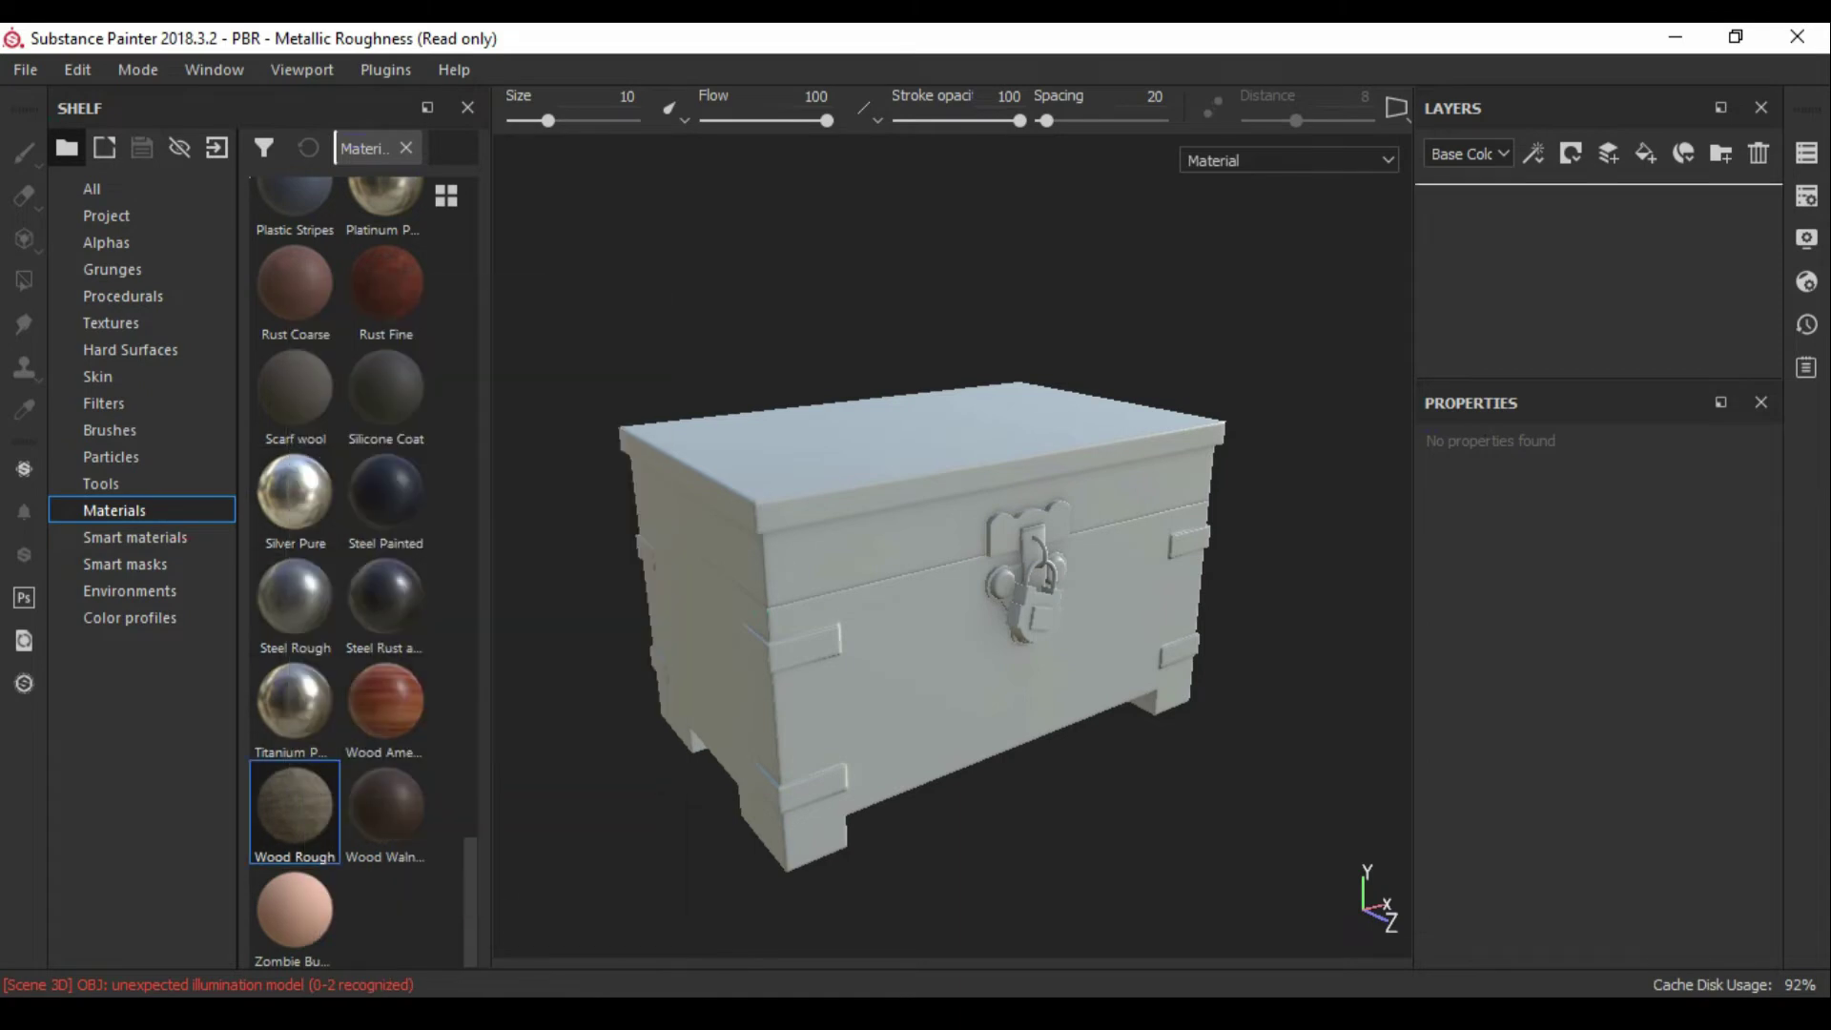
right_click(1526, 213)
click(1526, 248)
key(4)
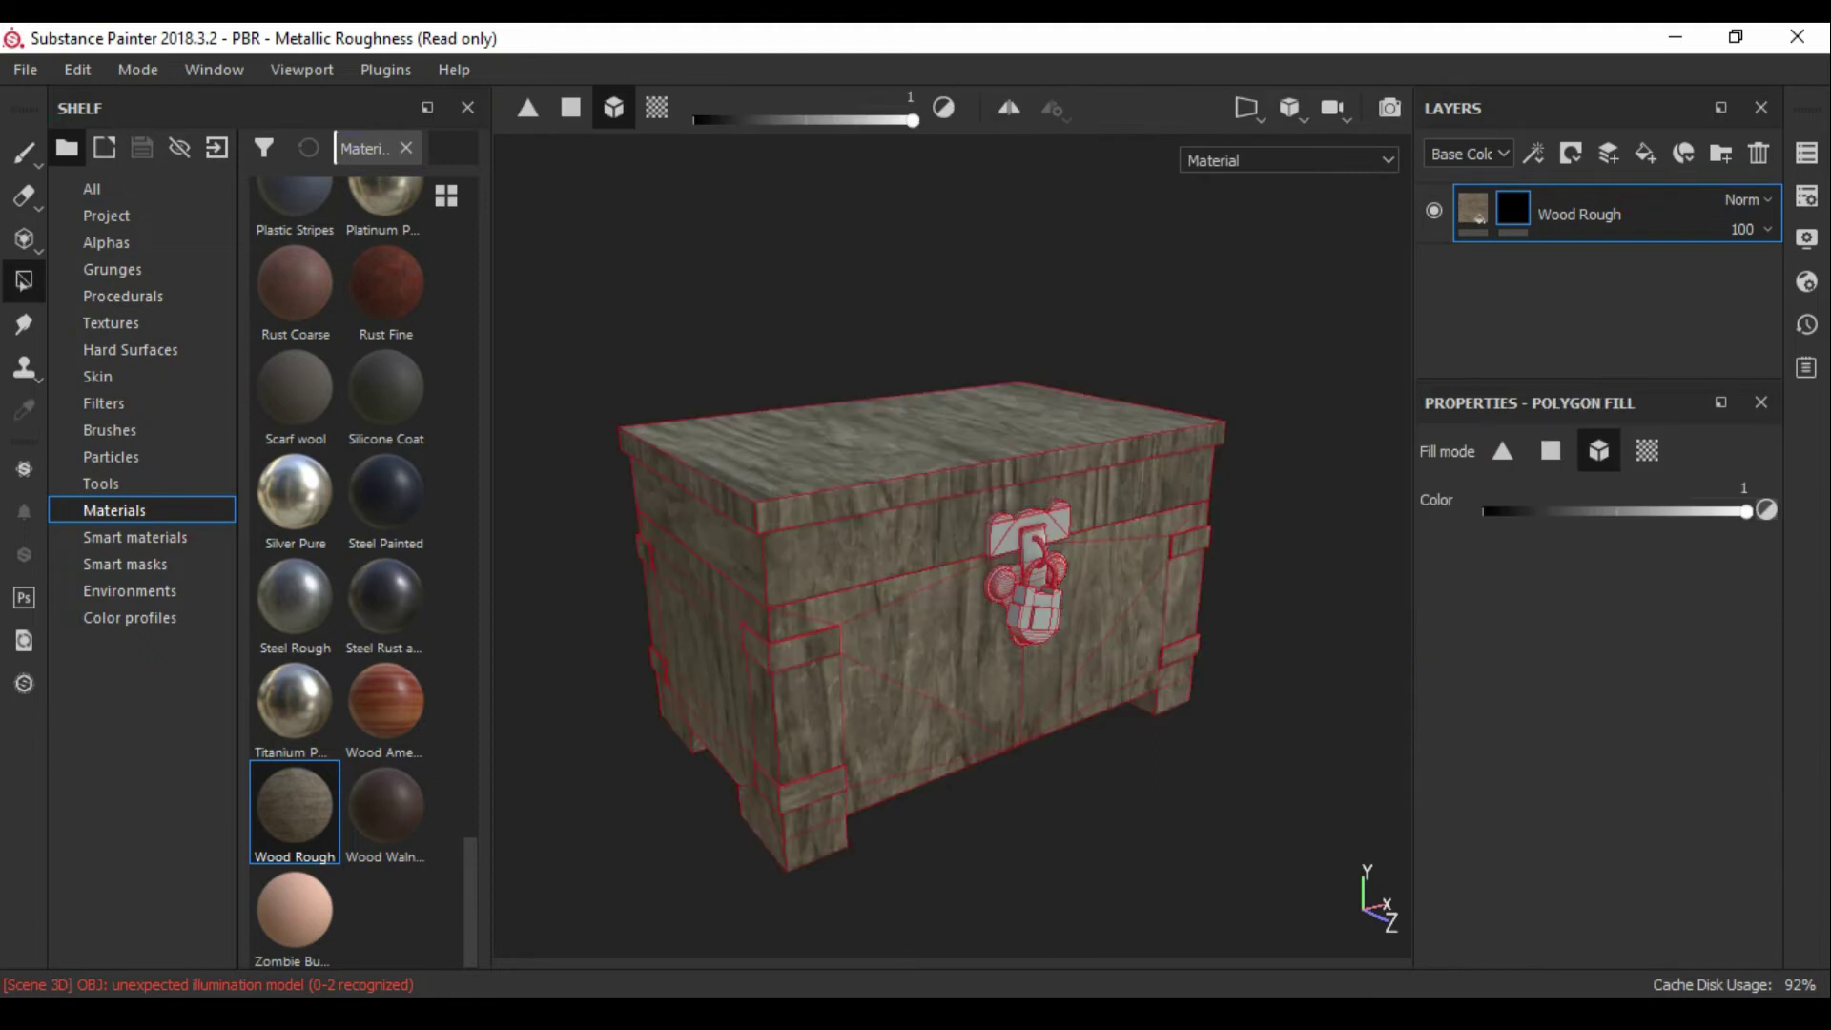
alt+drag(915, 619, 954, 620)
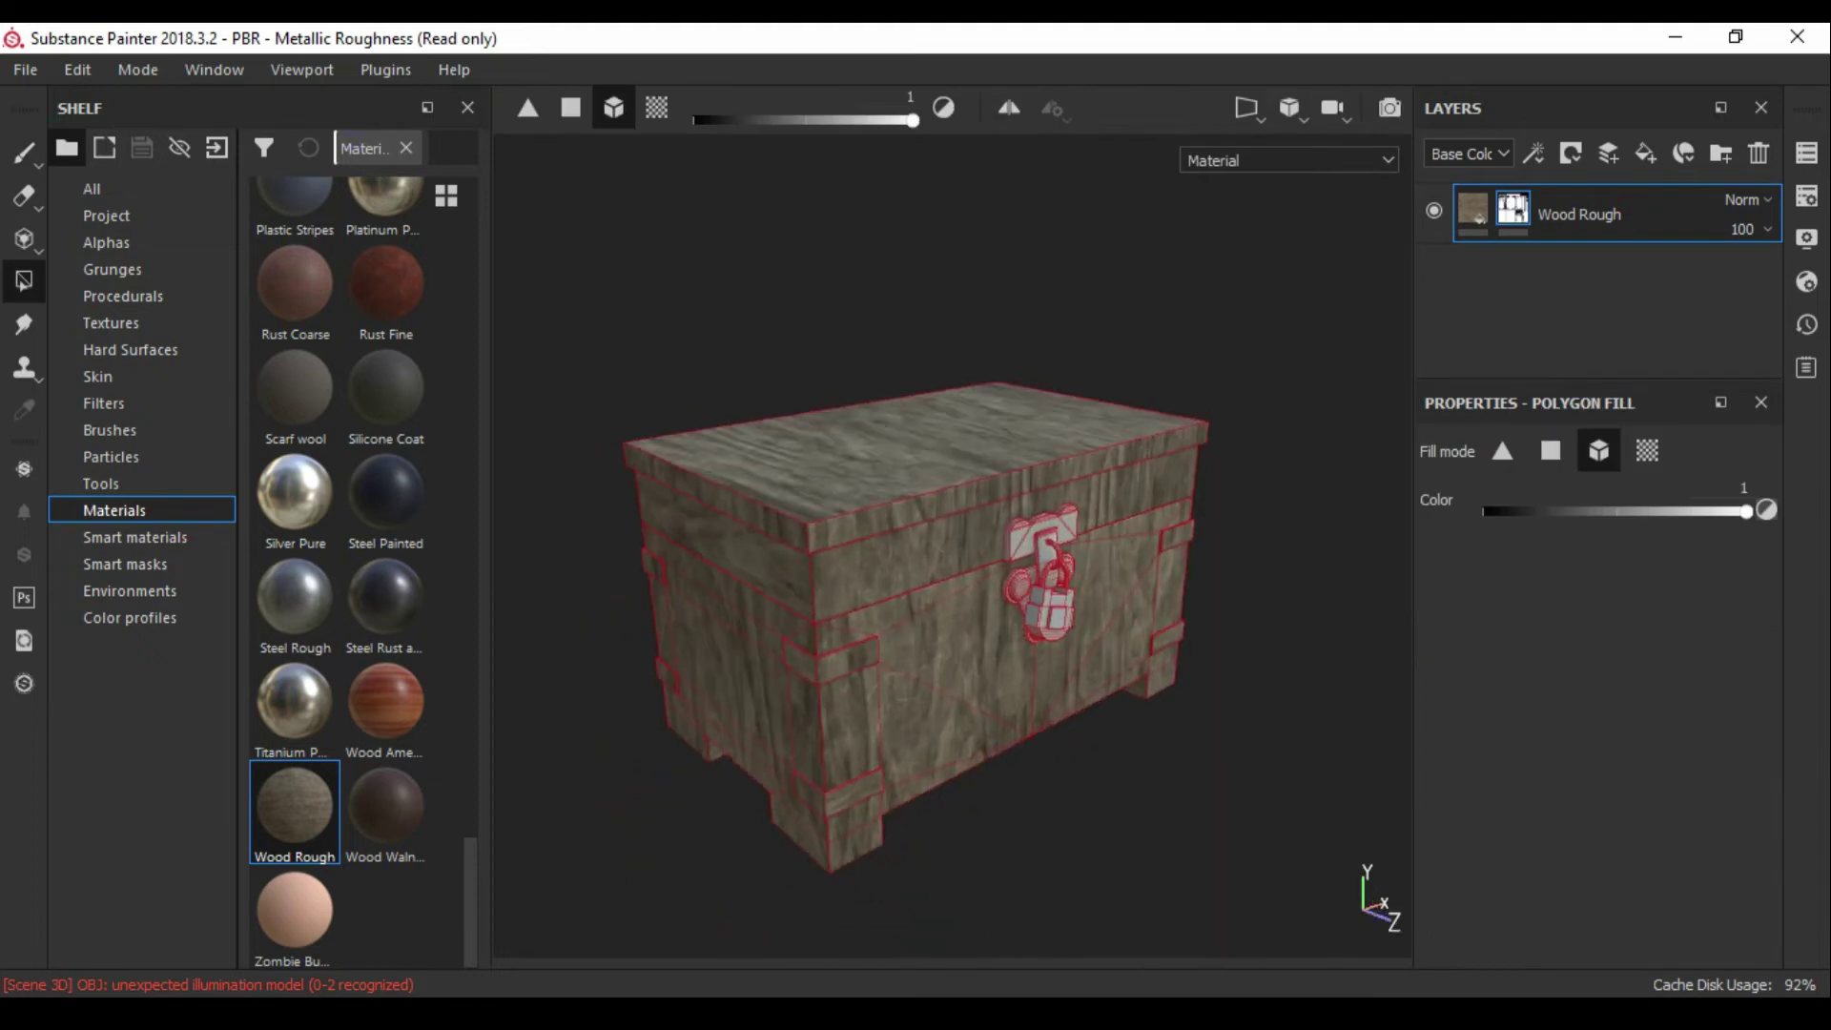
Step: Retile the wood grain and zero its normal and height detail
click(1473, 208)
scroll(1592, 696, down, 2)
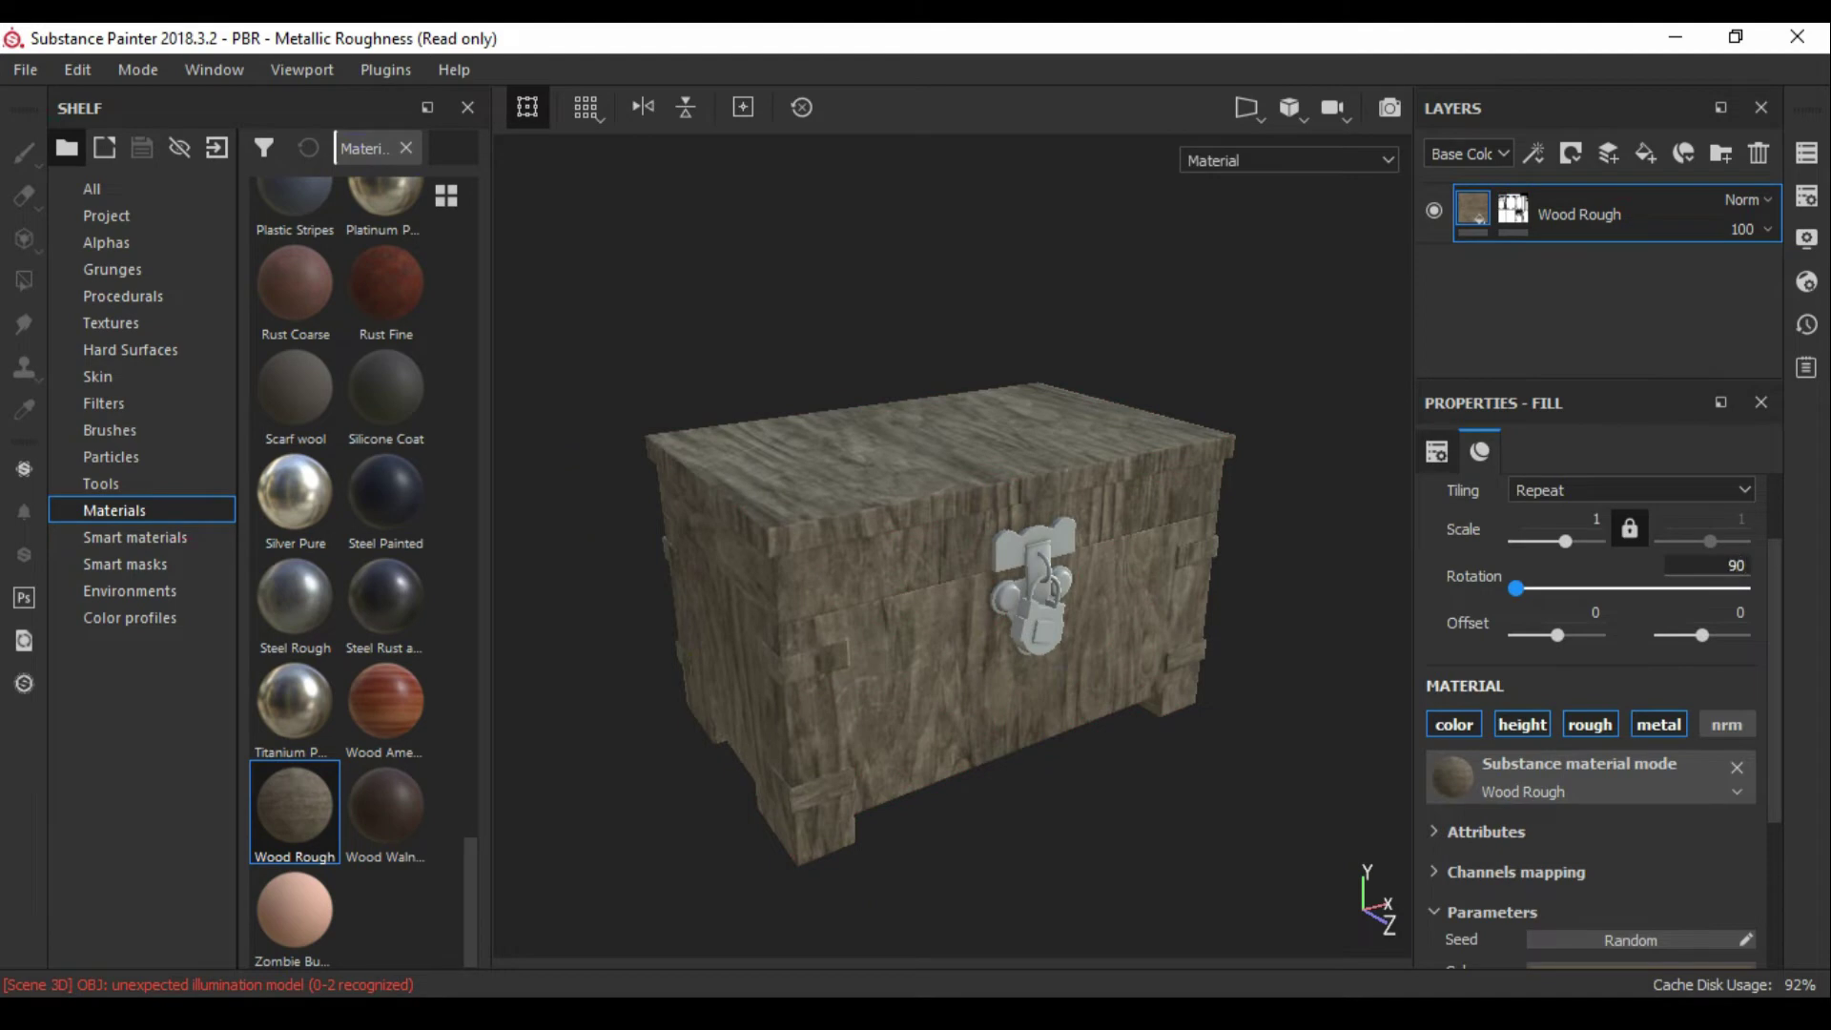
alt+drag(915, 620, 954, 591)
alt+right_drag(954, 592, 1011, 591)
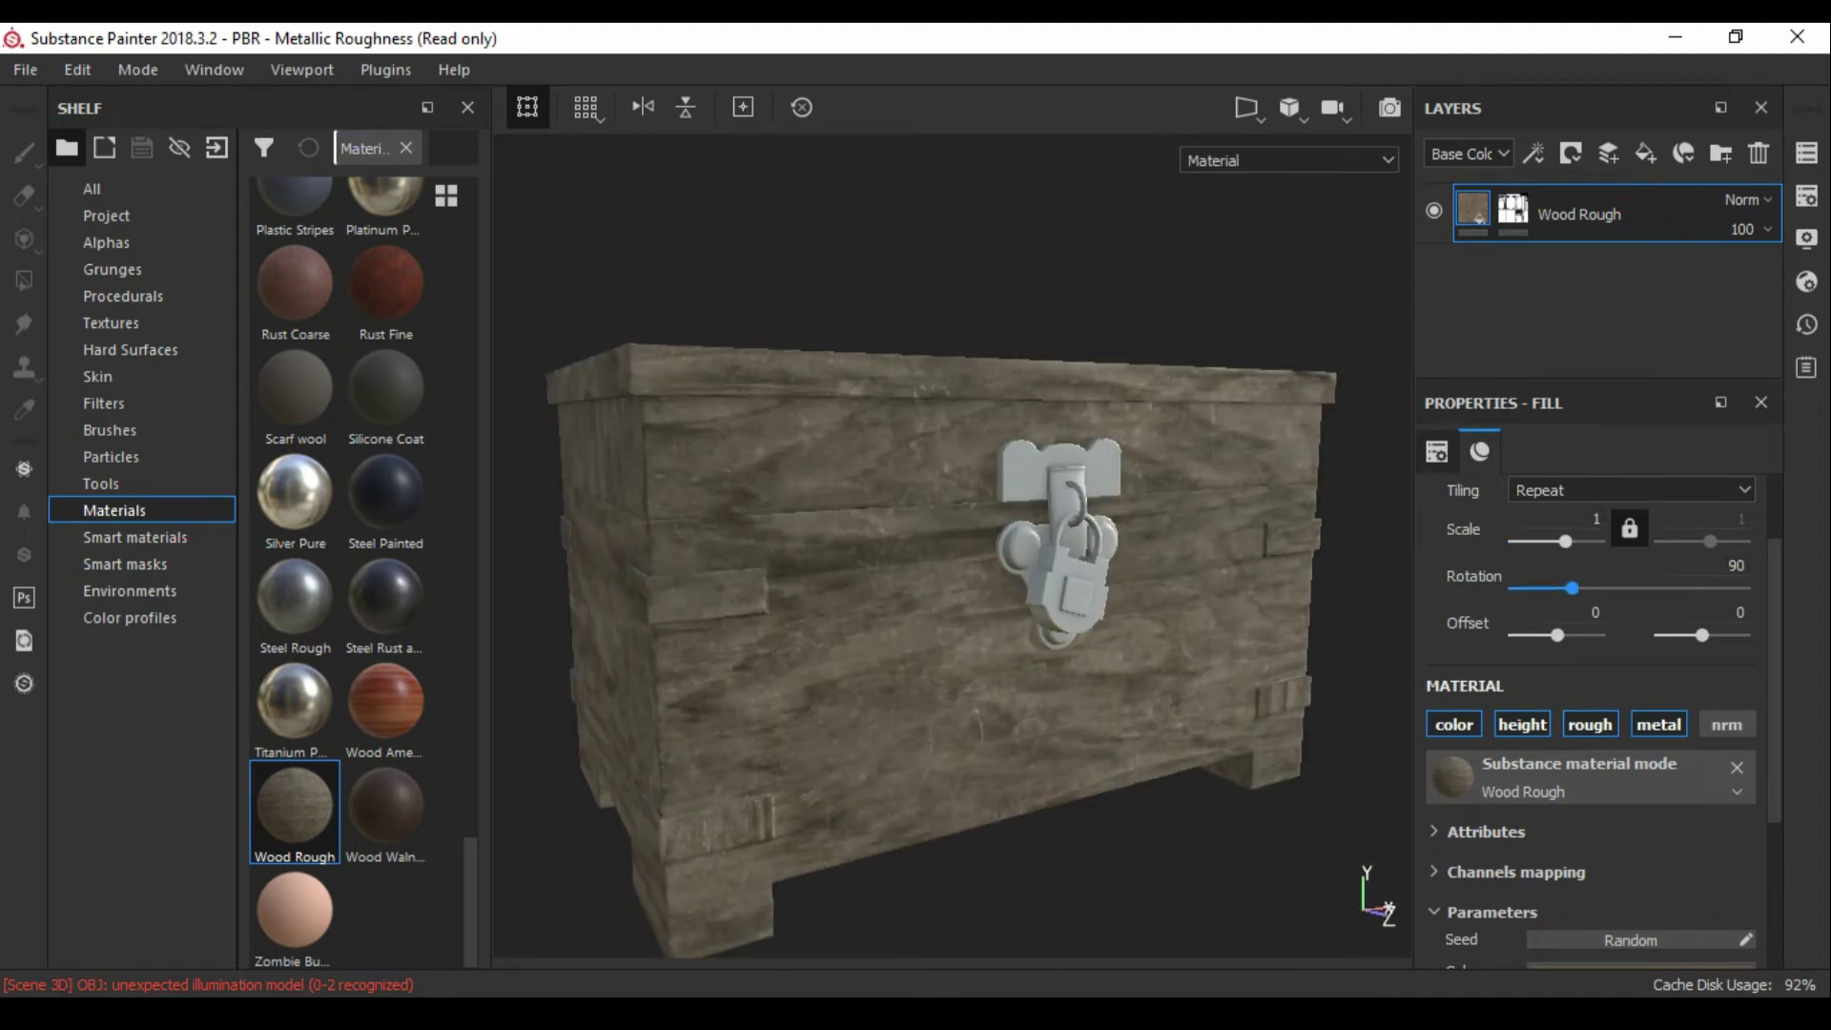
drag(1565, 540, 1569, 541)
scroll(1593, 668, down, 3)
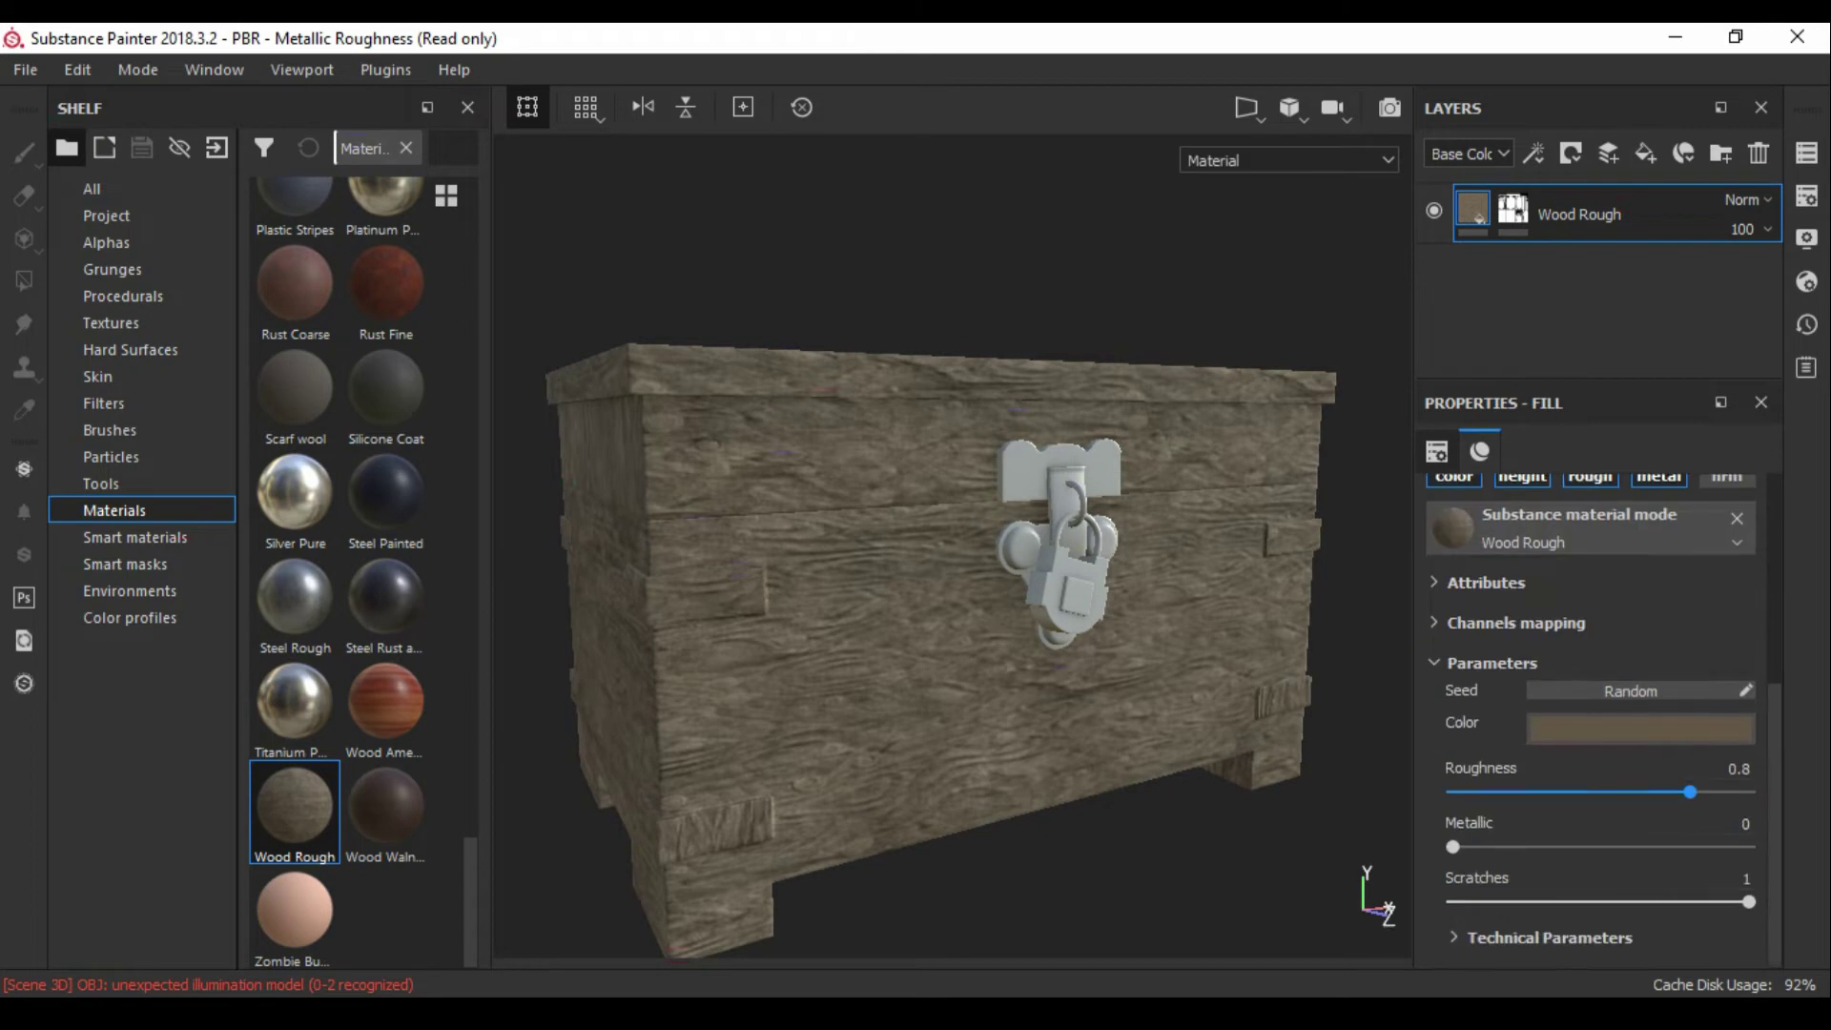
scroll(1592, 668, down, 2)
mouse_move(1527, 827)
mouse_down()
mouse_move(1472, 827)
mouse_move(1472, 883)
mouse_up()
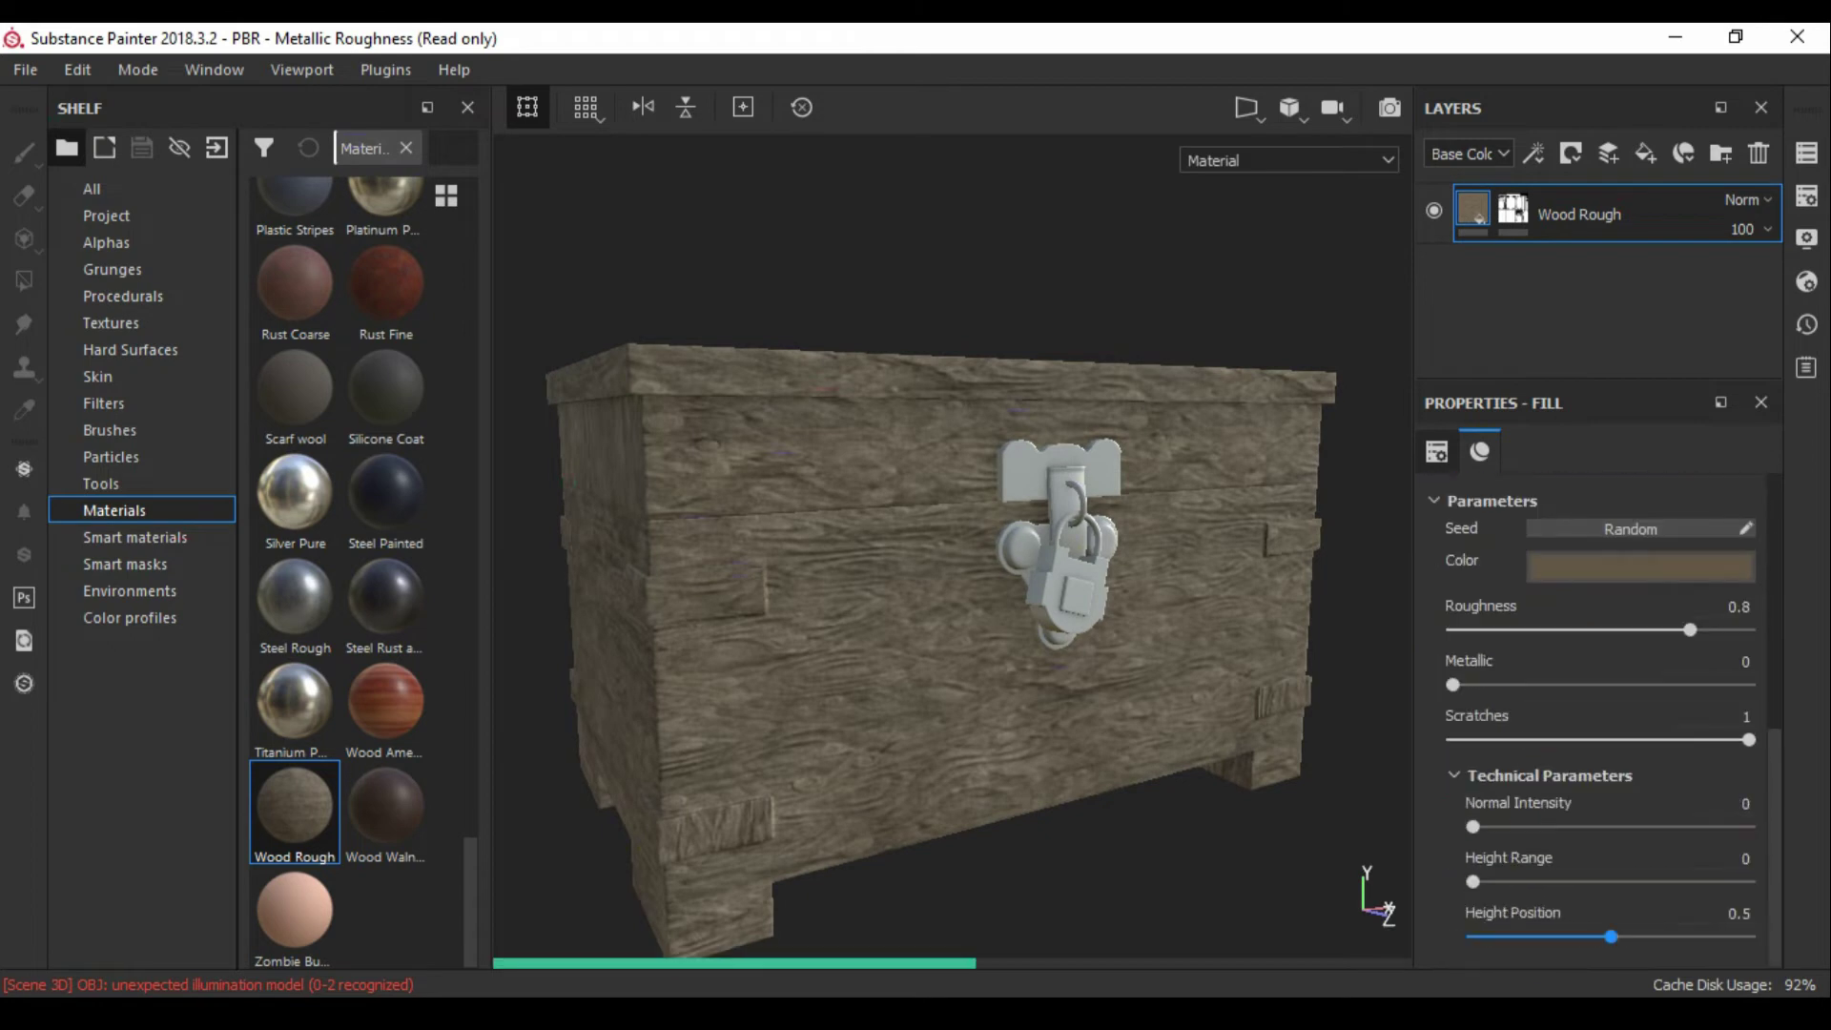
drag(1611, 937, 1472, 936)
Step: Tint the wood base colour a richer reddish-brown
alt+drag(954, 572, 929, 572)
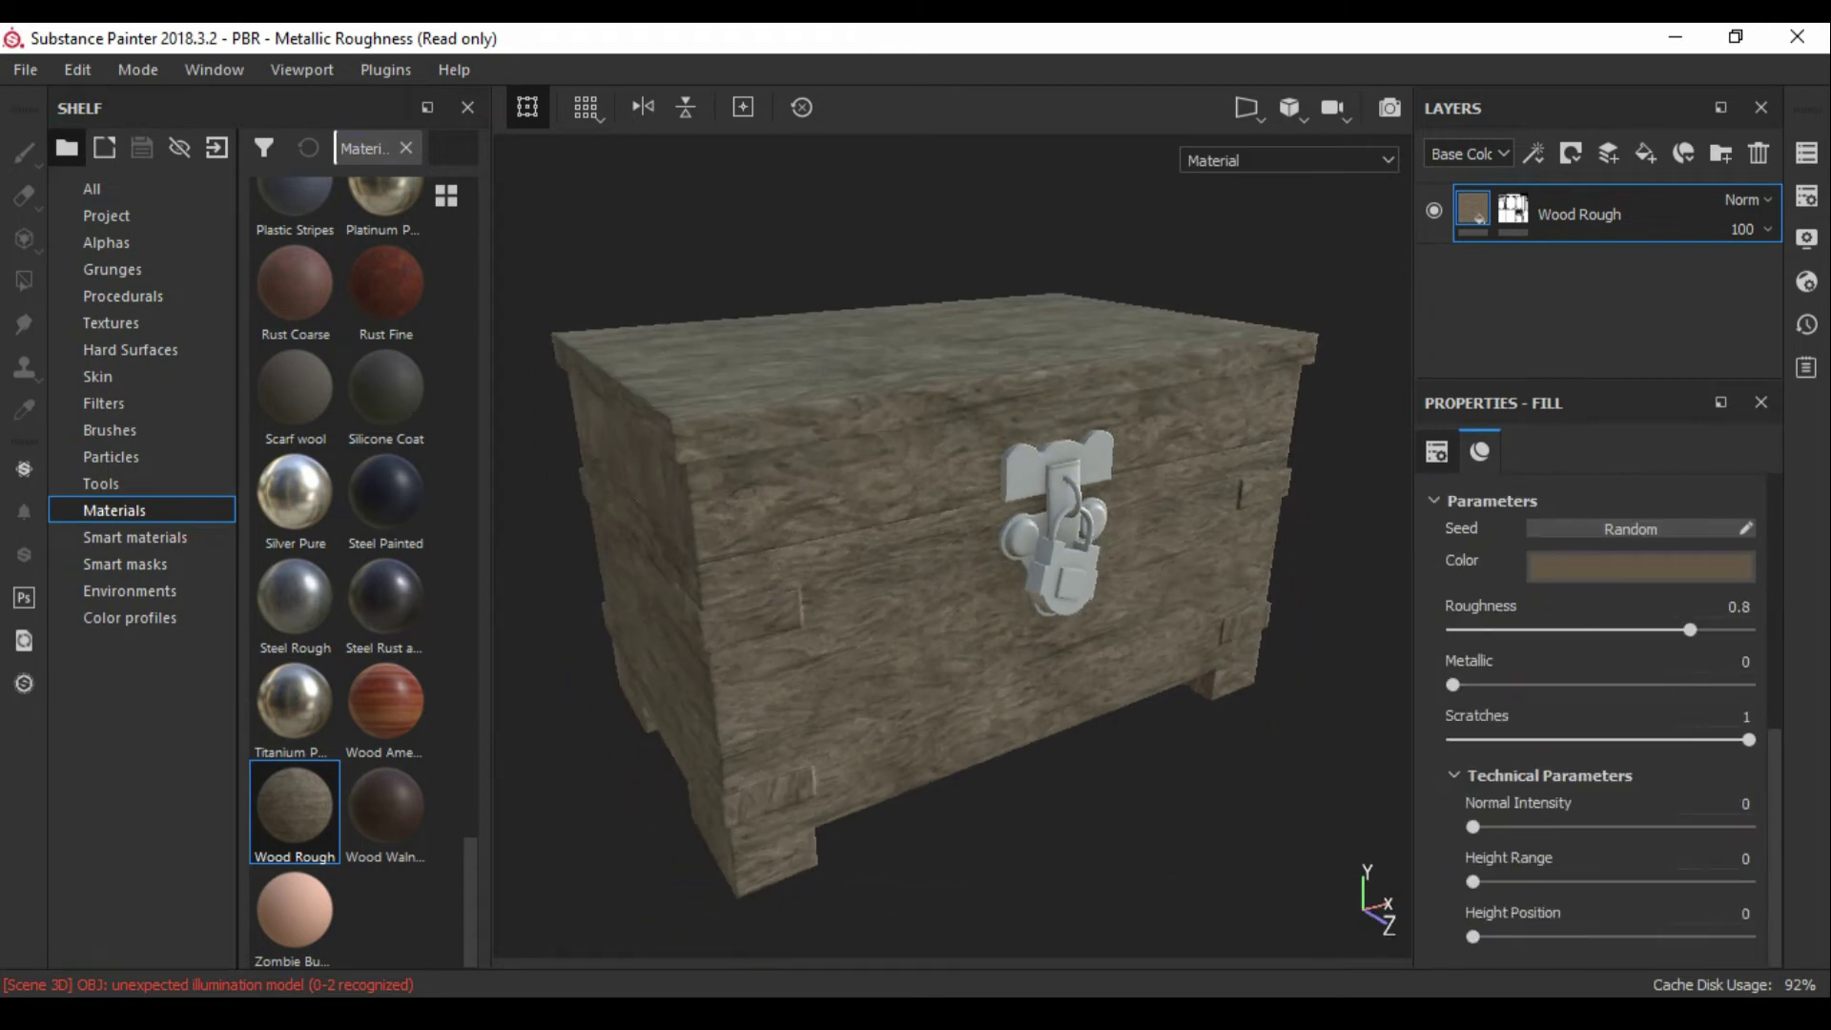
click(1640, 567)
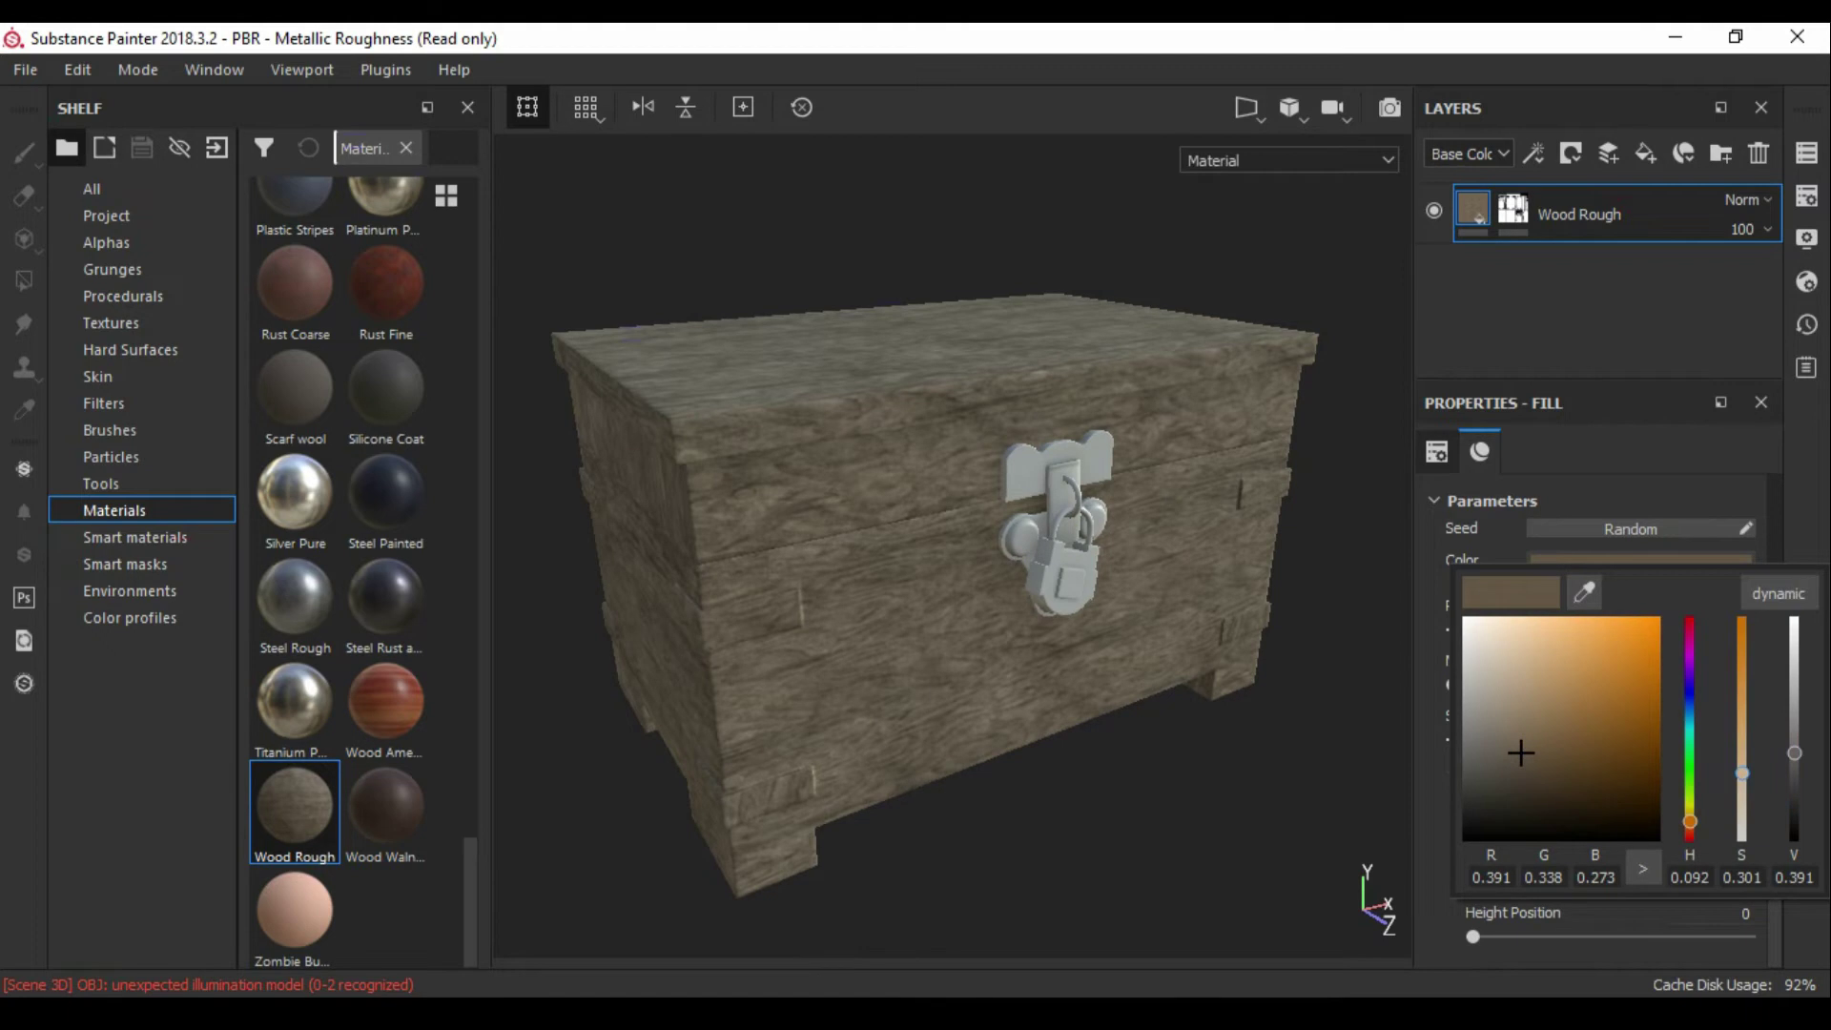
drag(1690, 822, 1690, 825)
mouse_move(1611, 754)
mouse_down()
mouse_move(1590, 735)
mouse_move(1599, 751)
mouse_up()
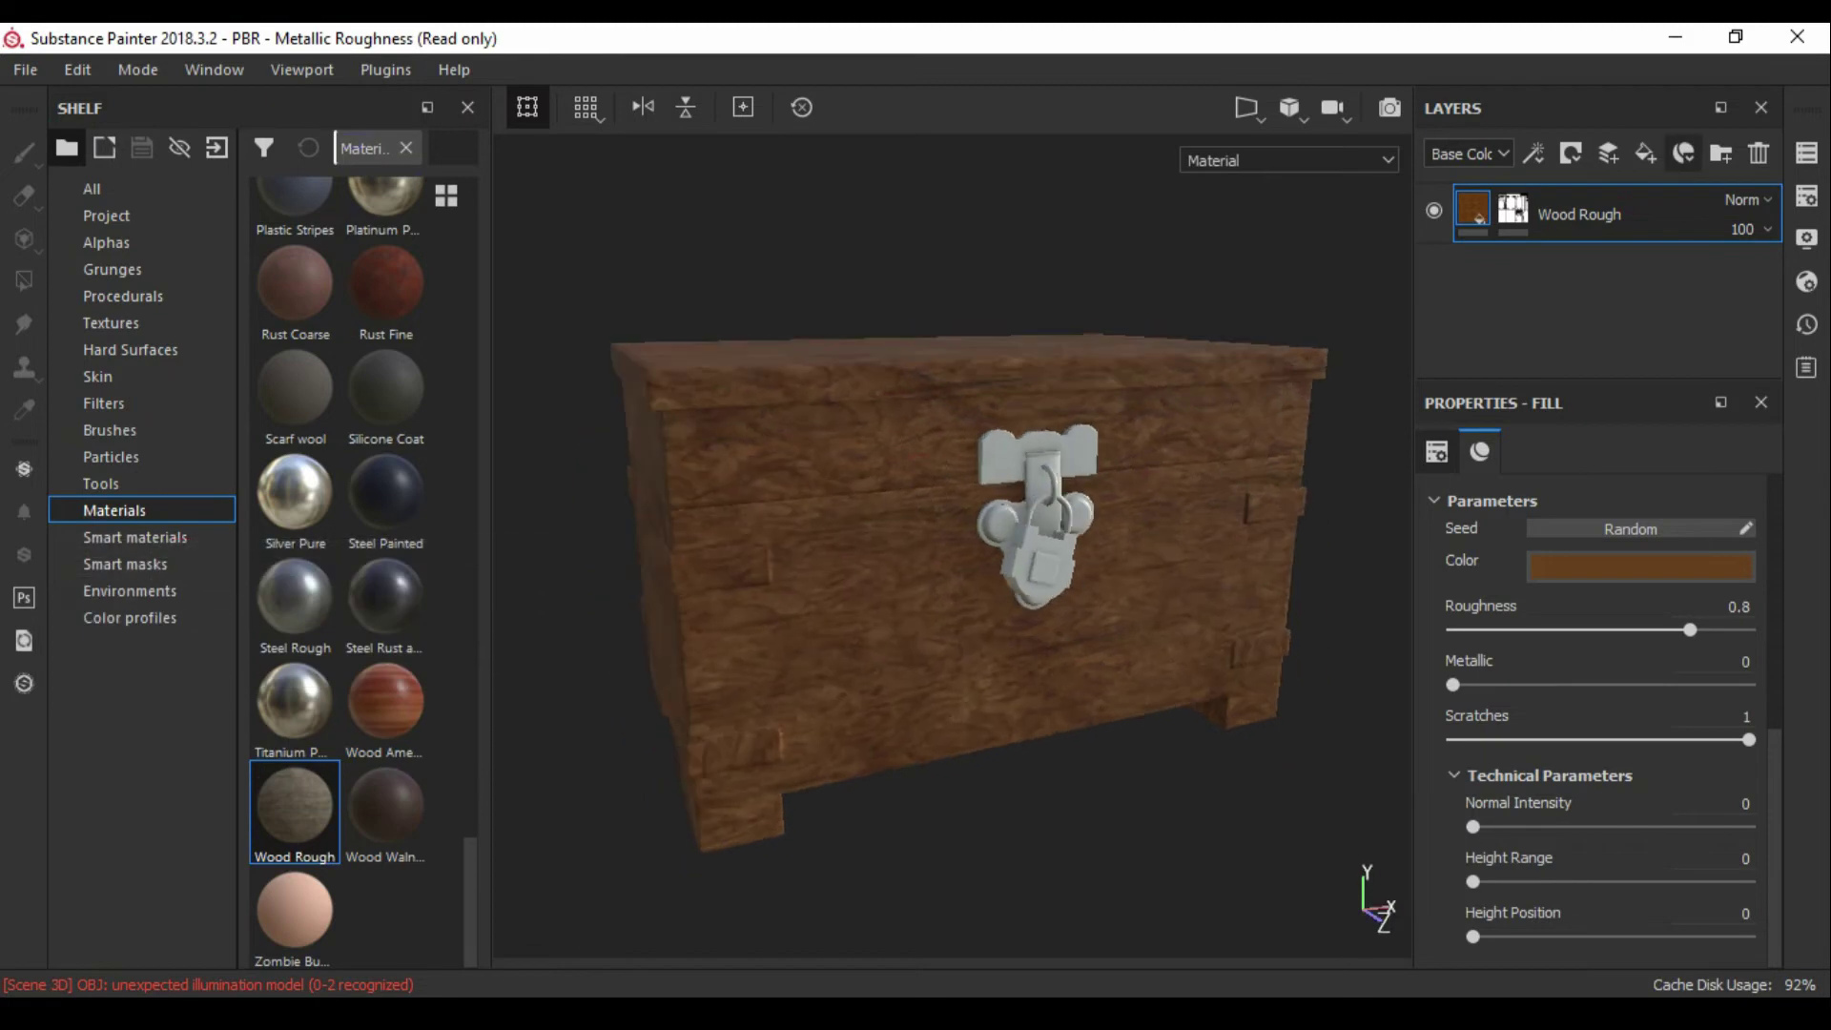
Step: Add a black-masked fill layer with a brown base colour and name it scratch
right_click(1464, 202)
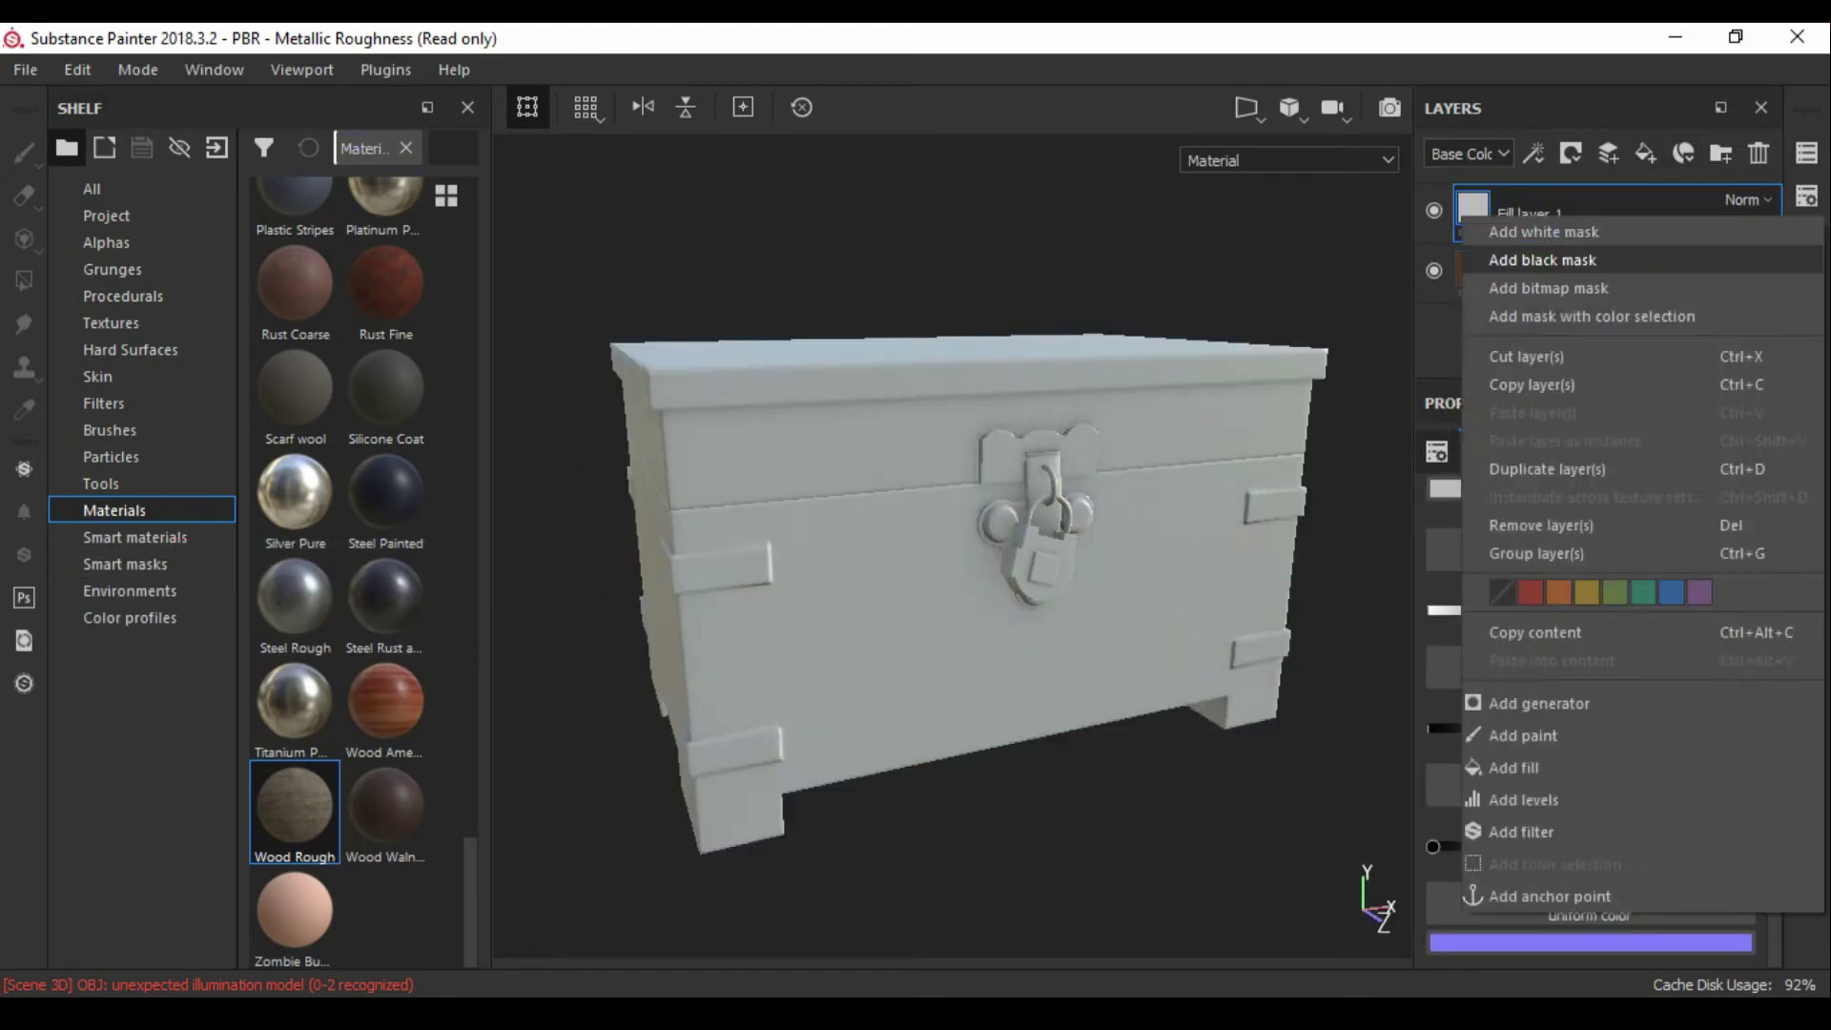
click(1545, 892)
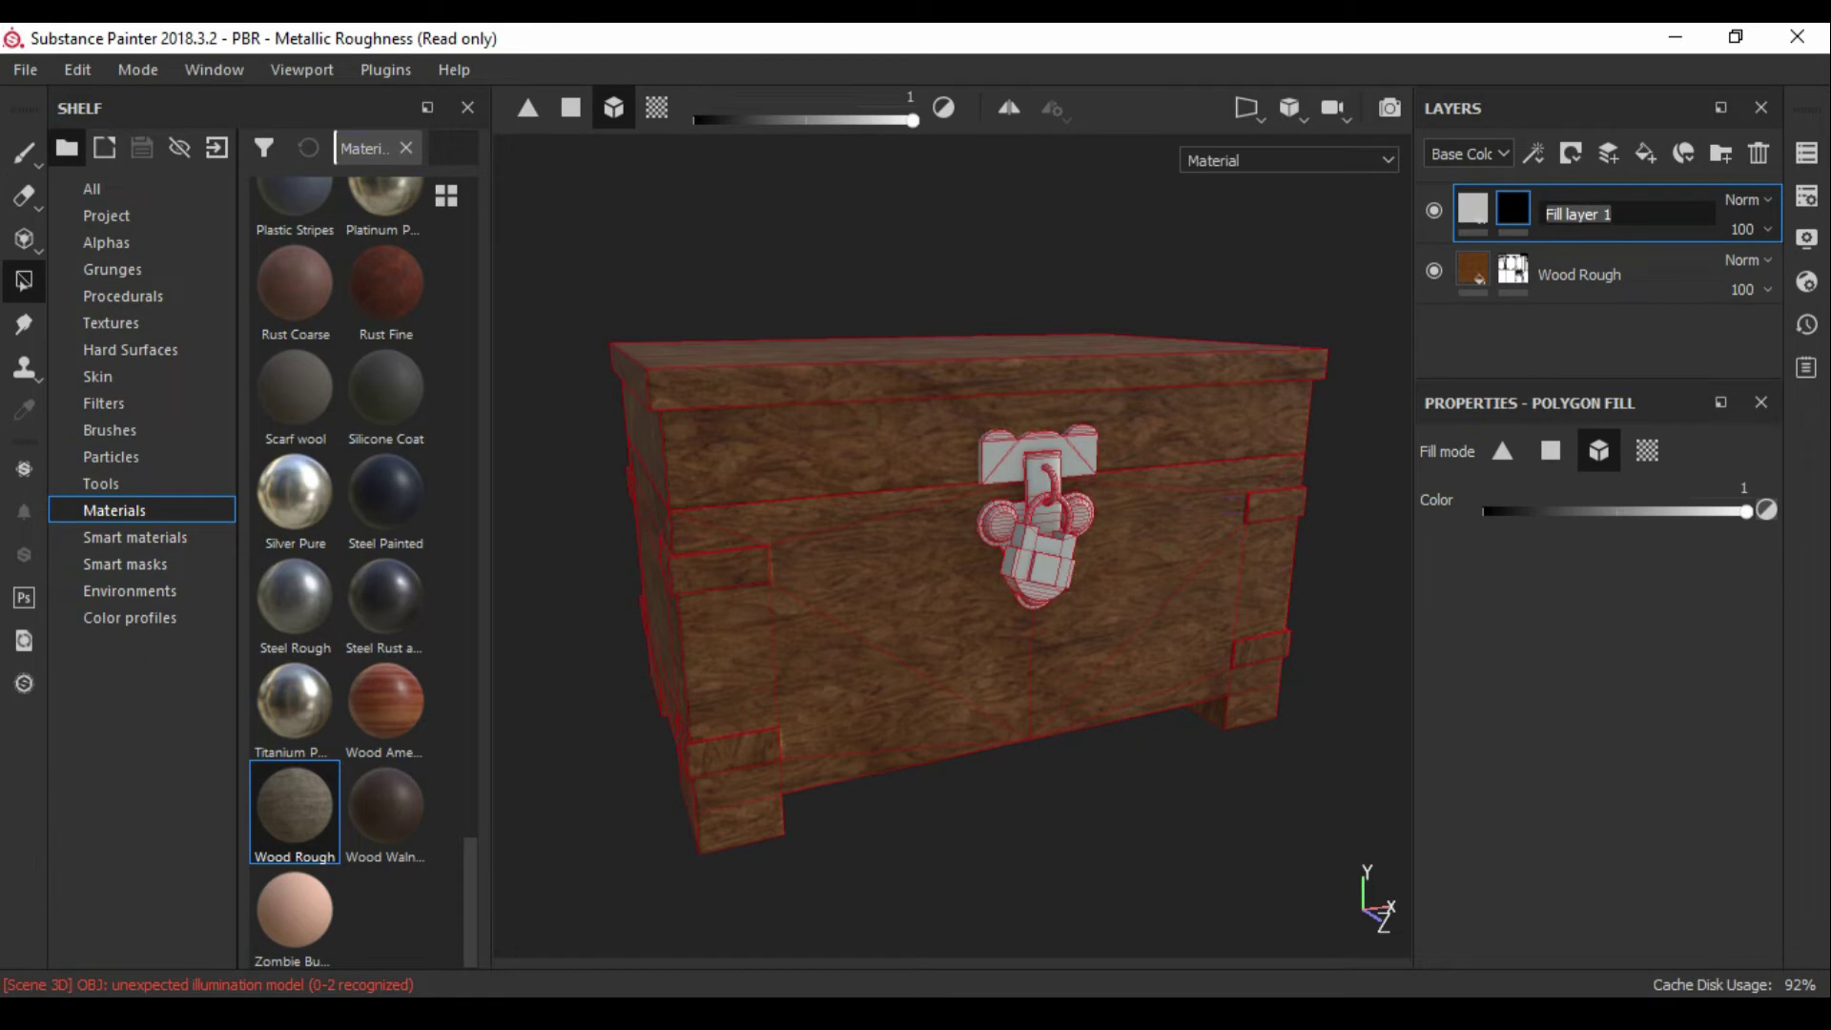
click(1628, 214)
text(pattern)
key(Return)
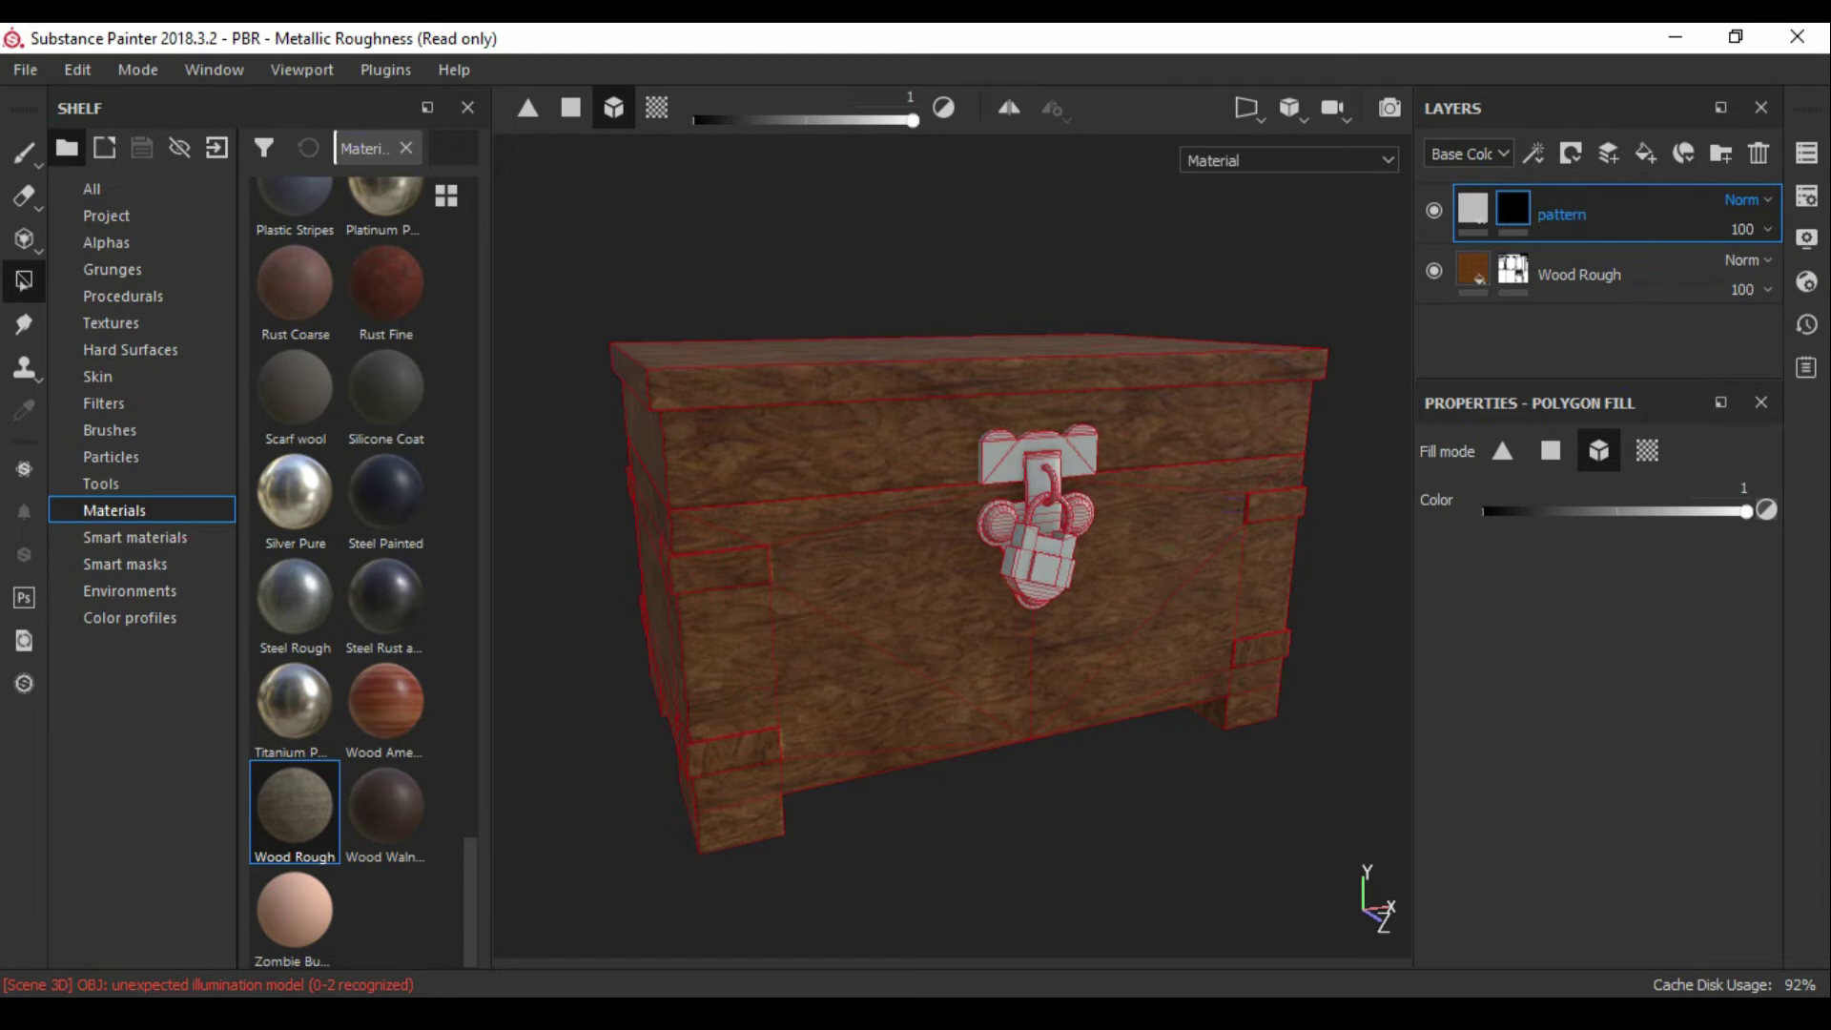
click(1473, 208)
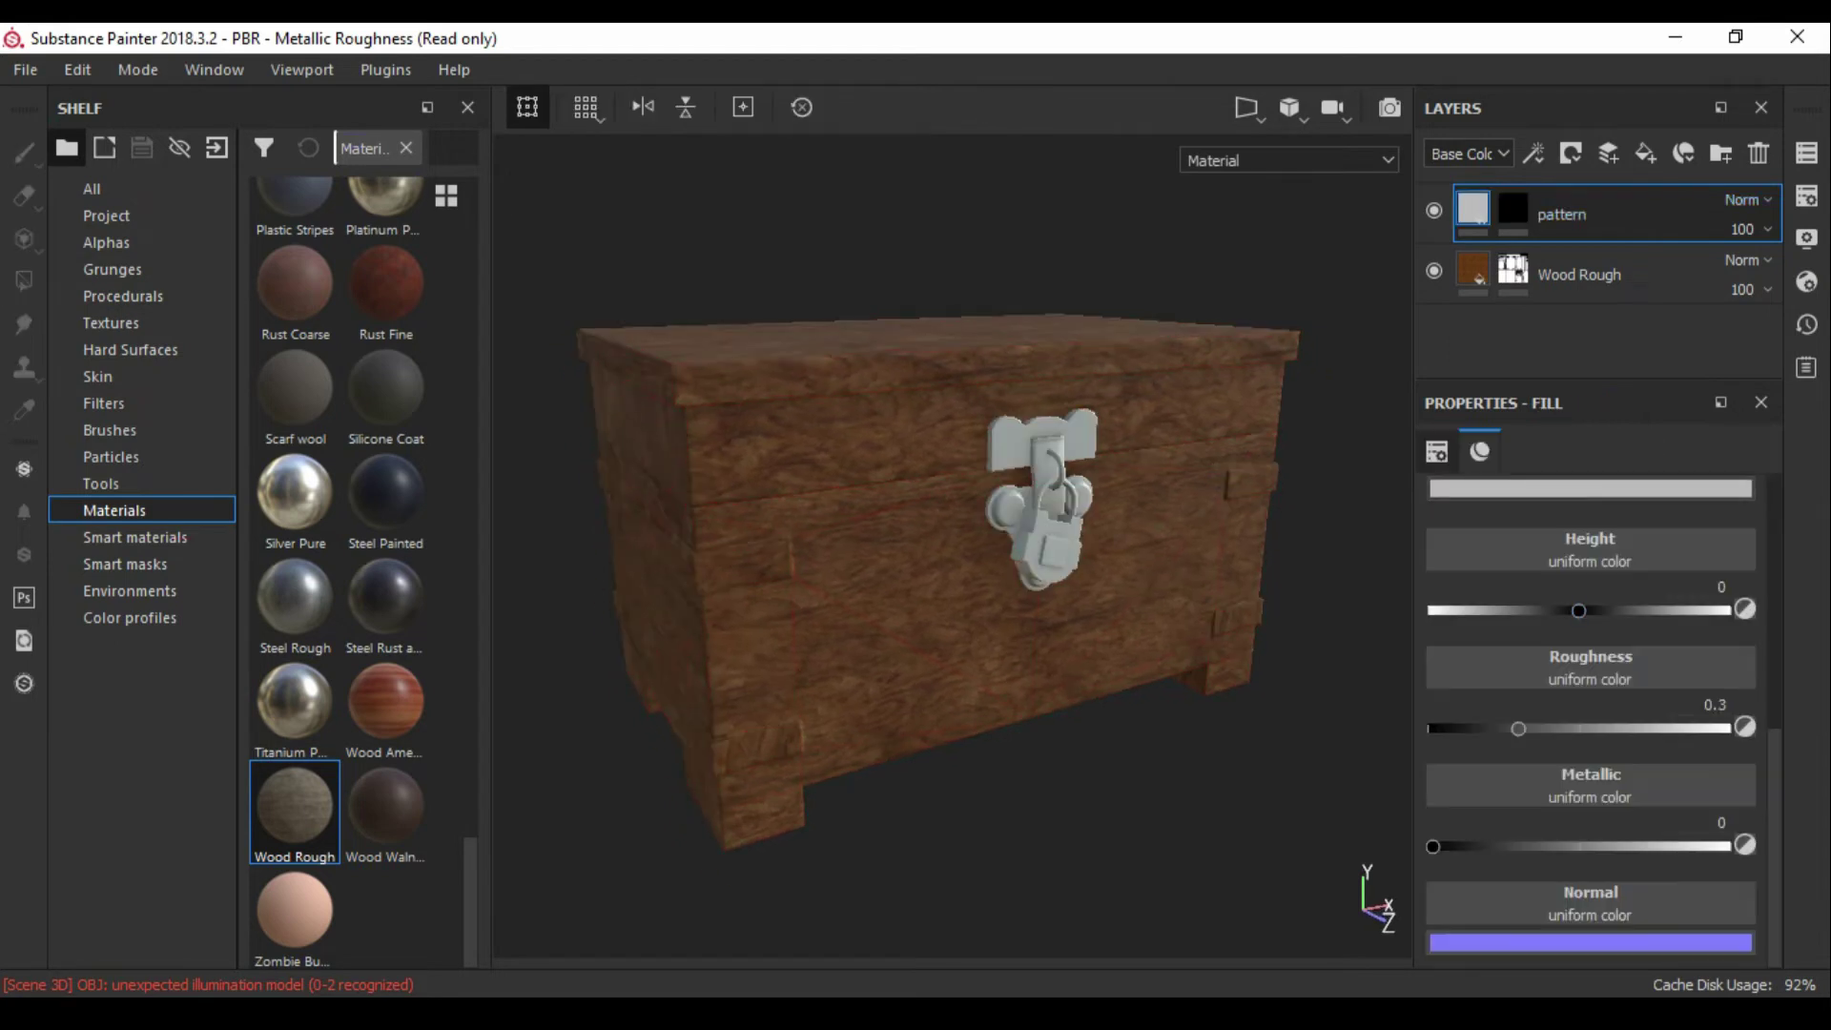
click(1591, 489)
click(1690, 755)
drag(1551, 663, 1537, 622)
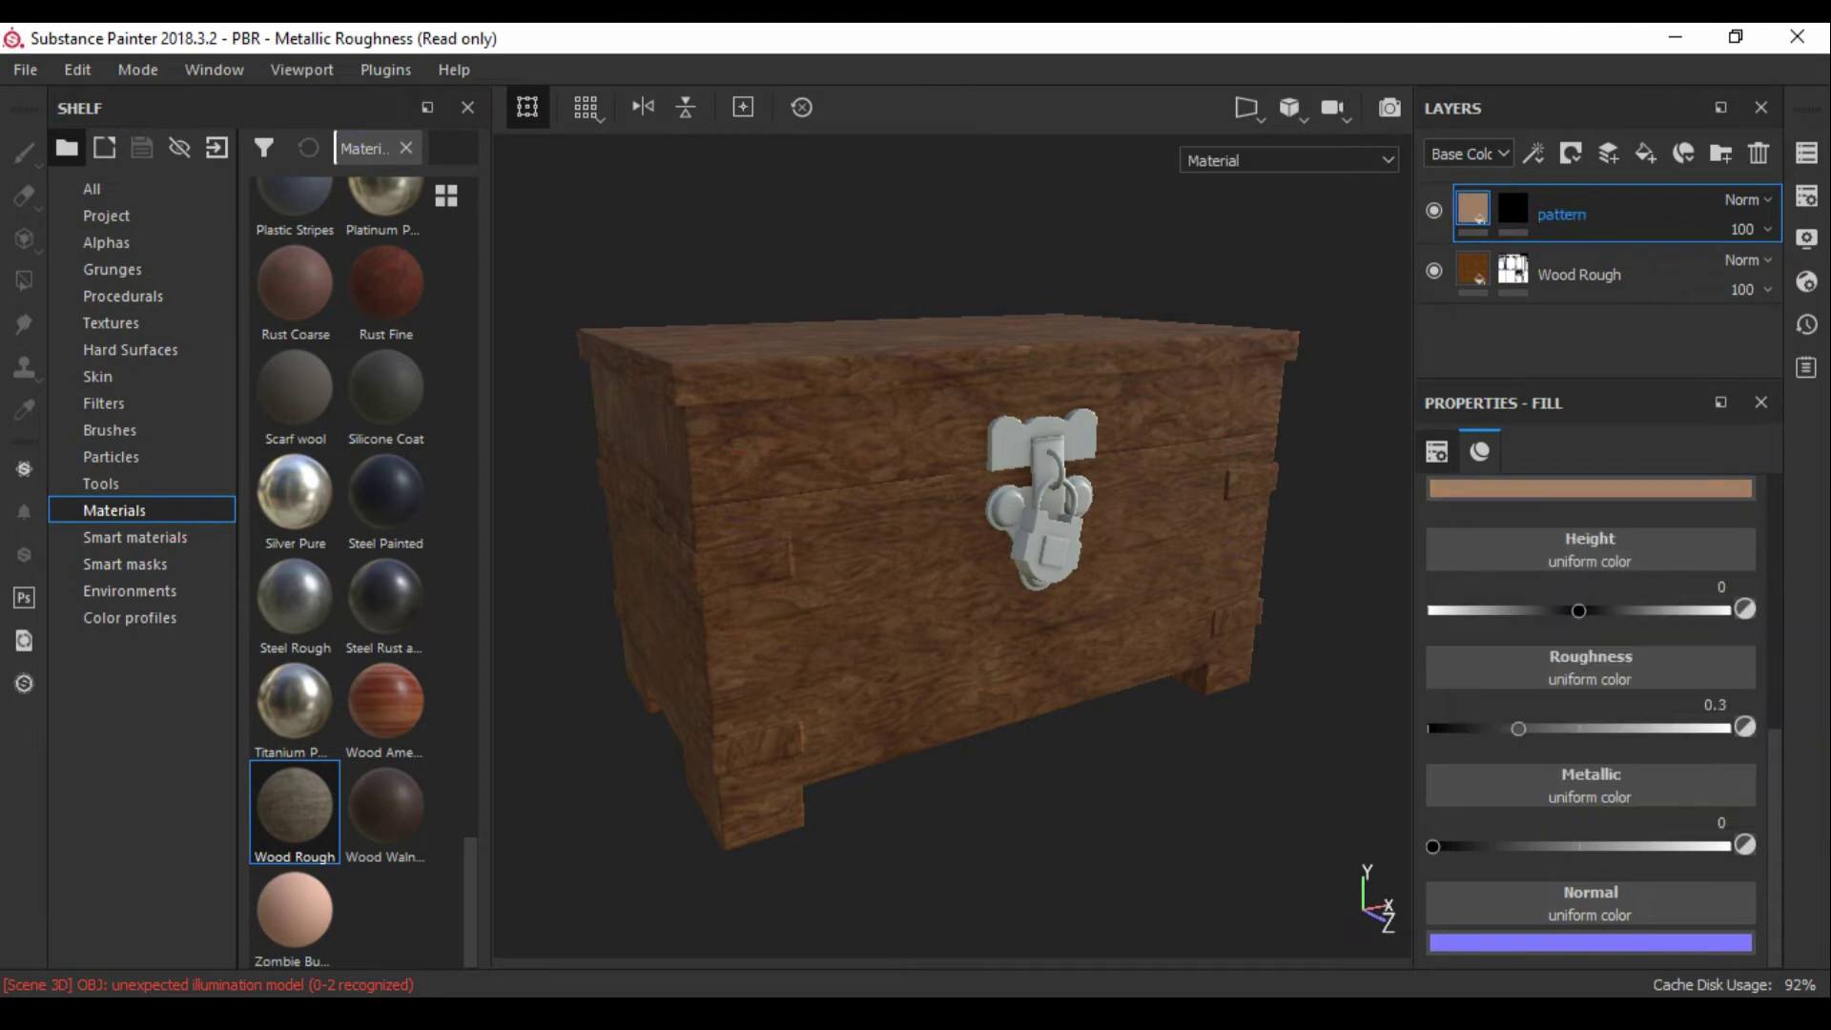
click(1513, 208)
double_click(1562, 214)
text(scrat)
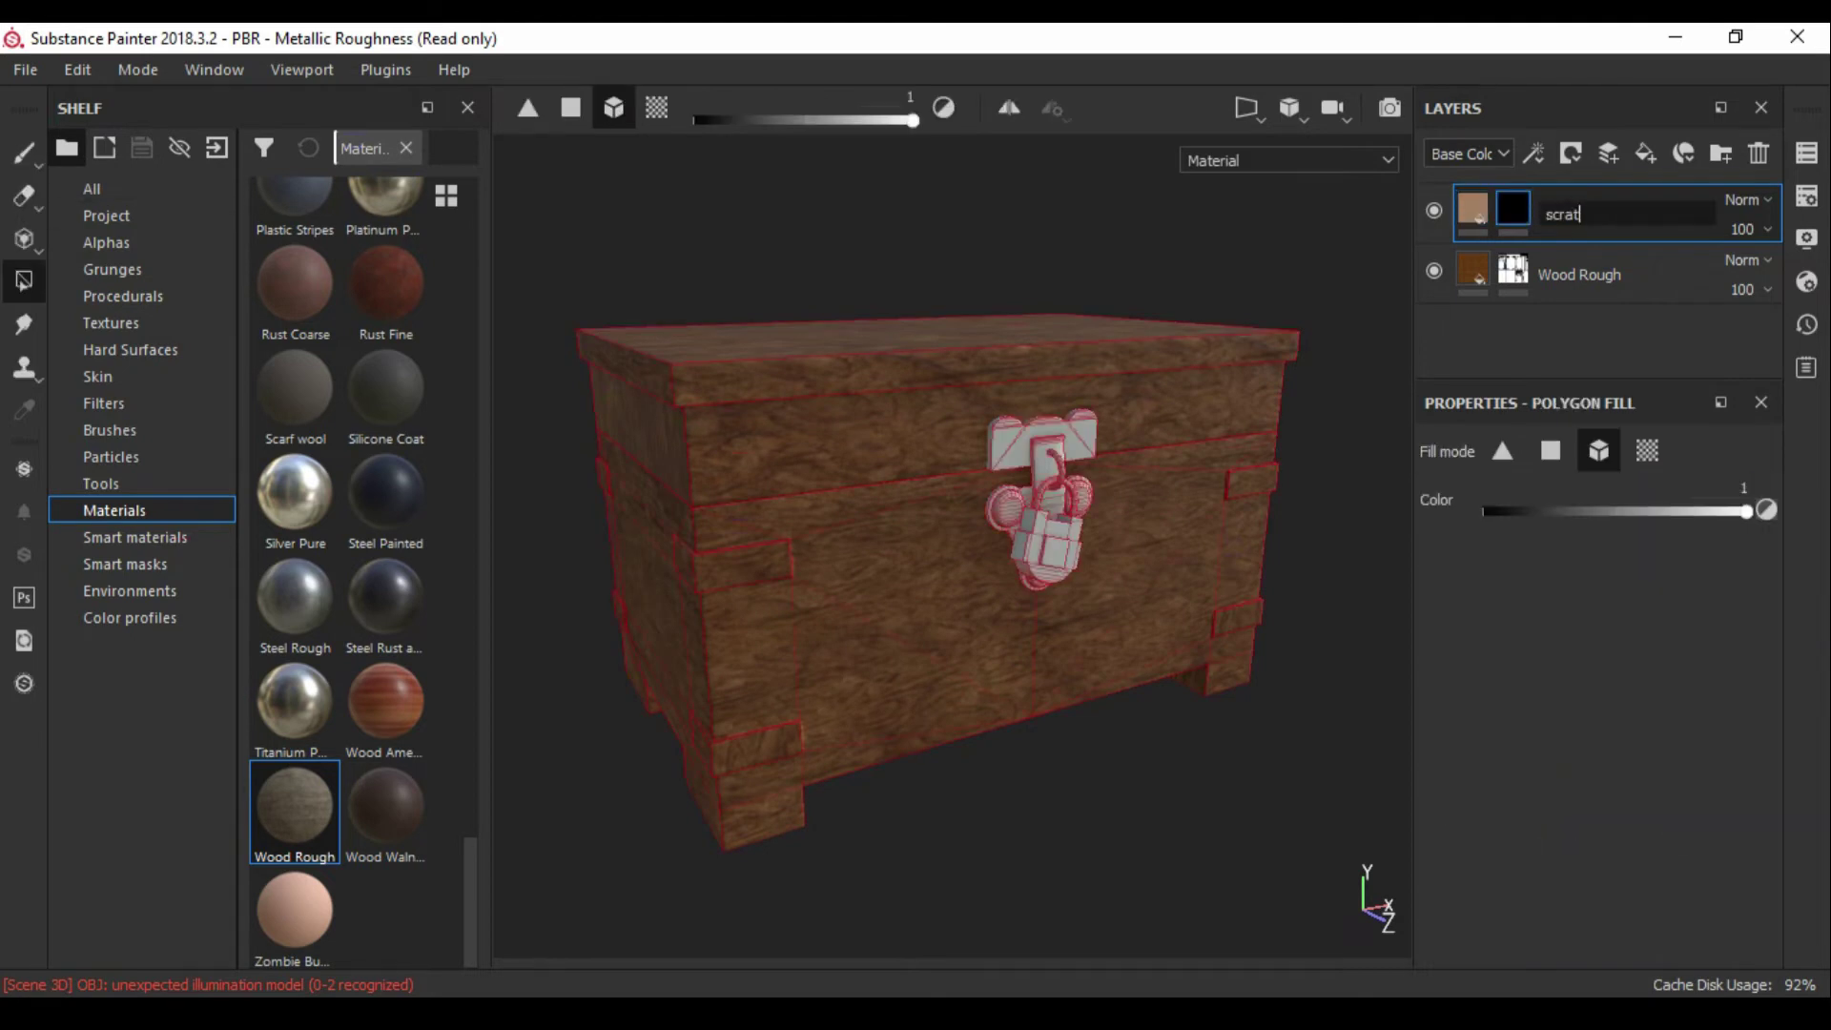
text(ch)
key(Return)
Step: Search the shelf for scratch and drop Stain Scratches onto the scratch layer's mask
click(106, 216)
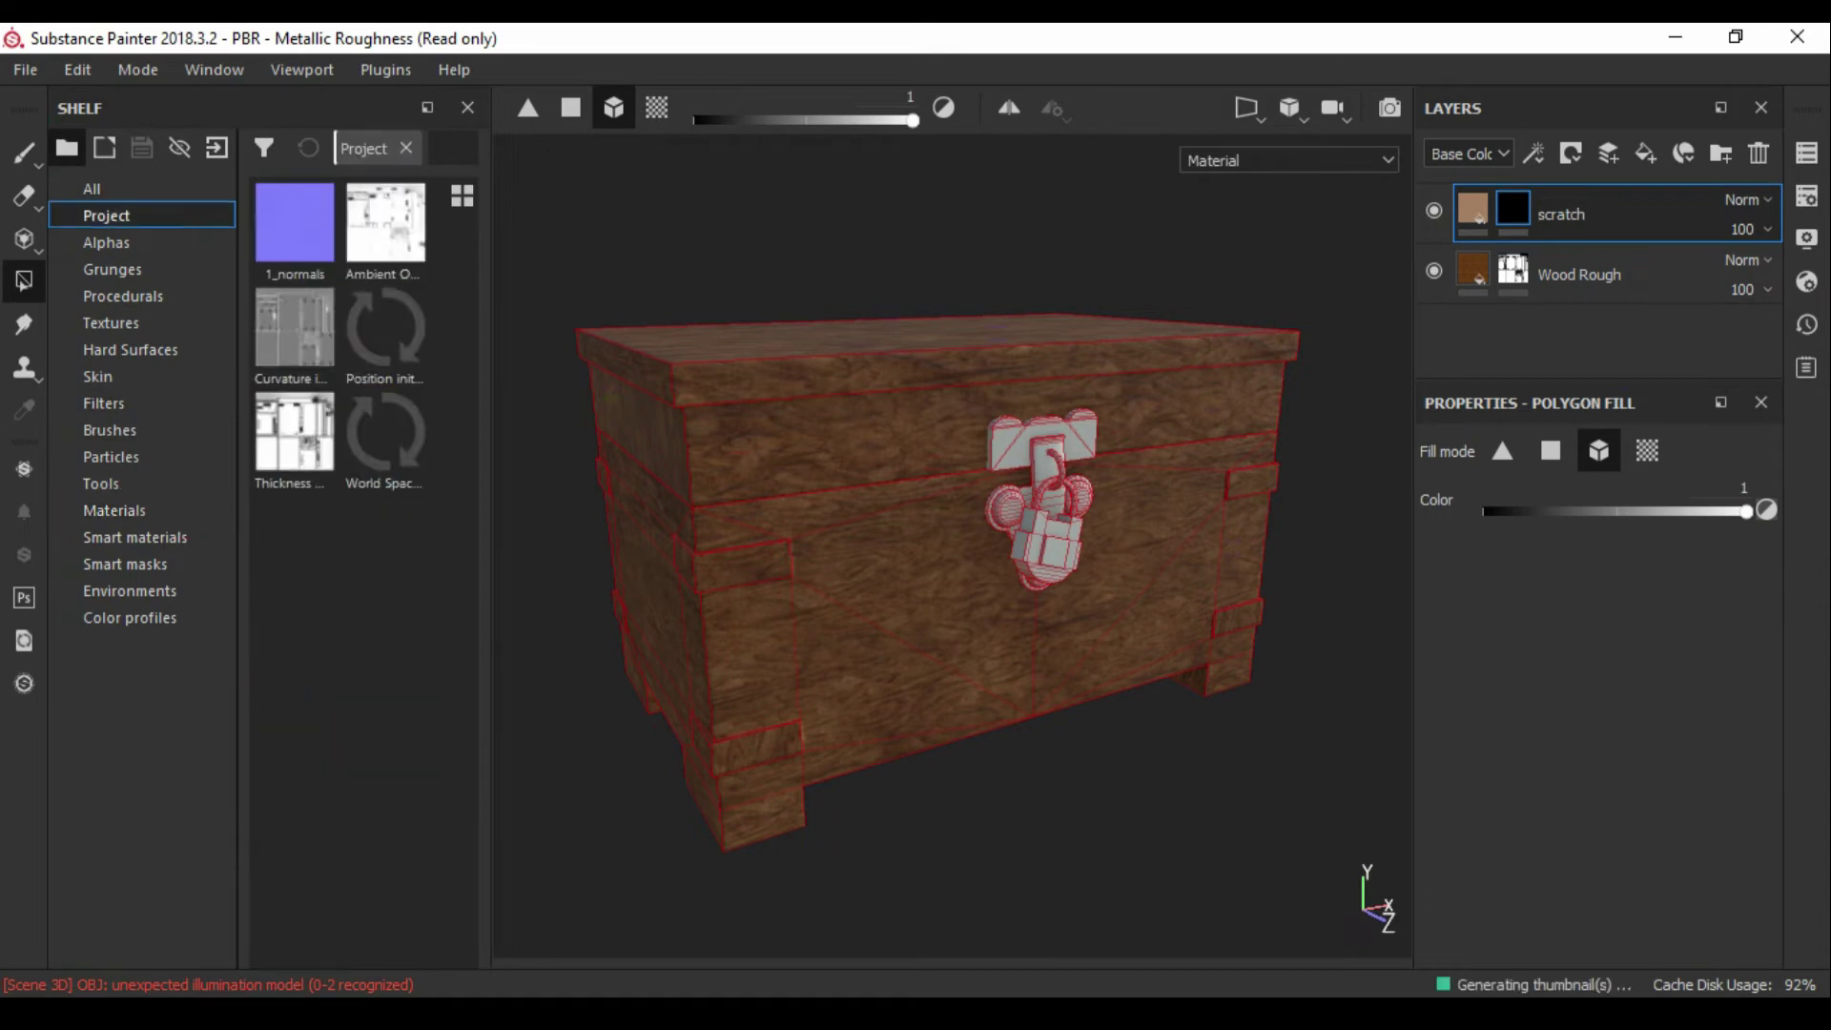
click(382, 148)
text(scratch)
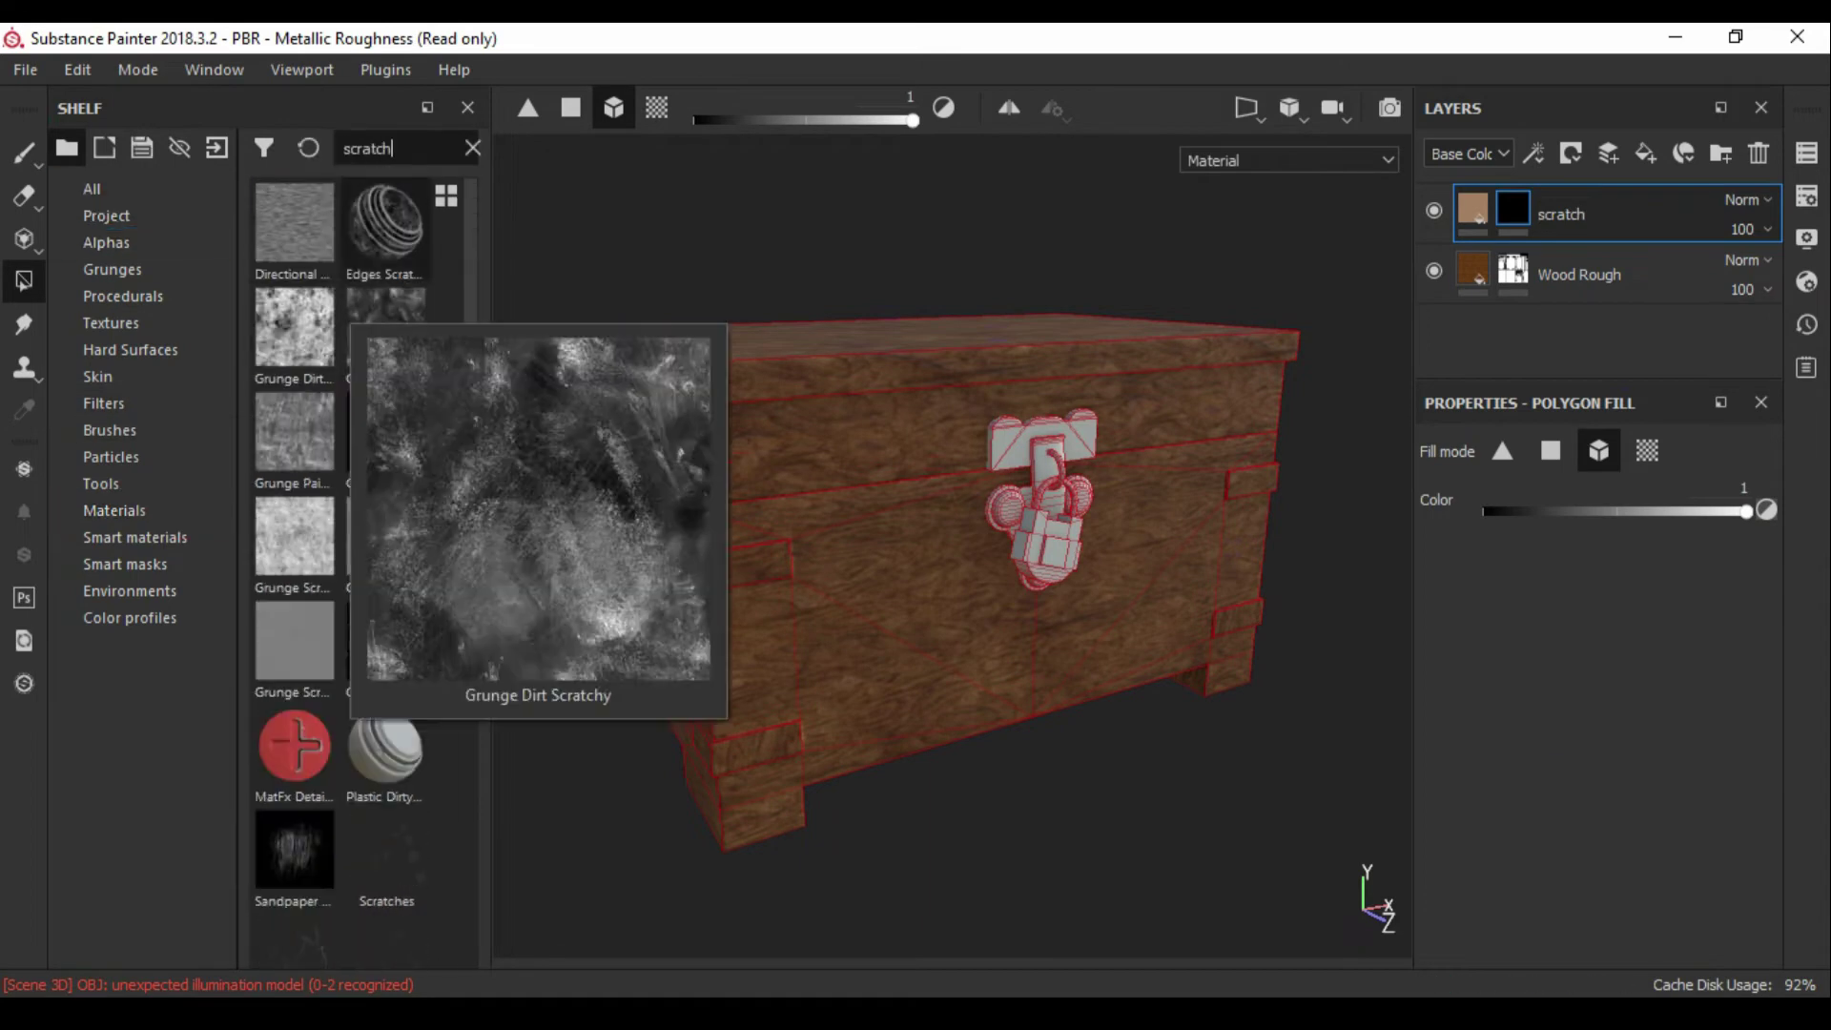
scroll(296, 744, down, 4)
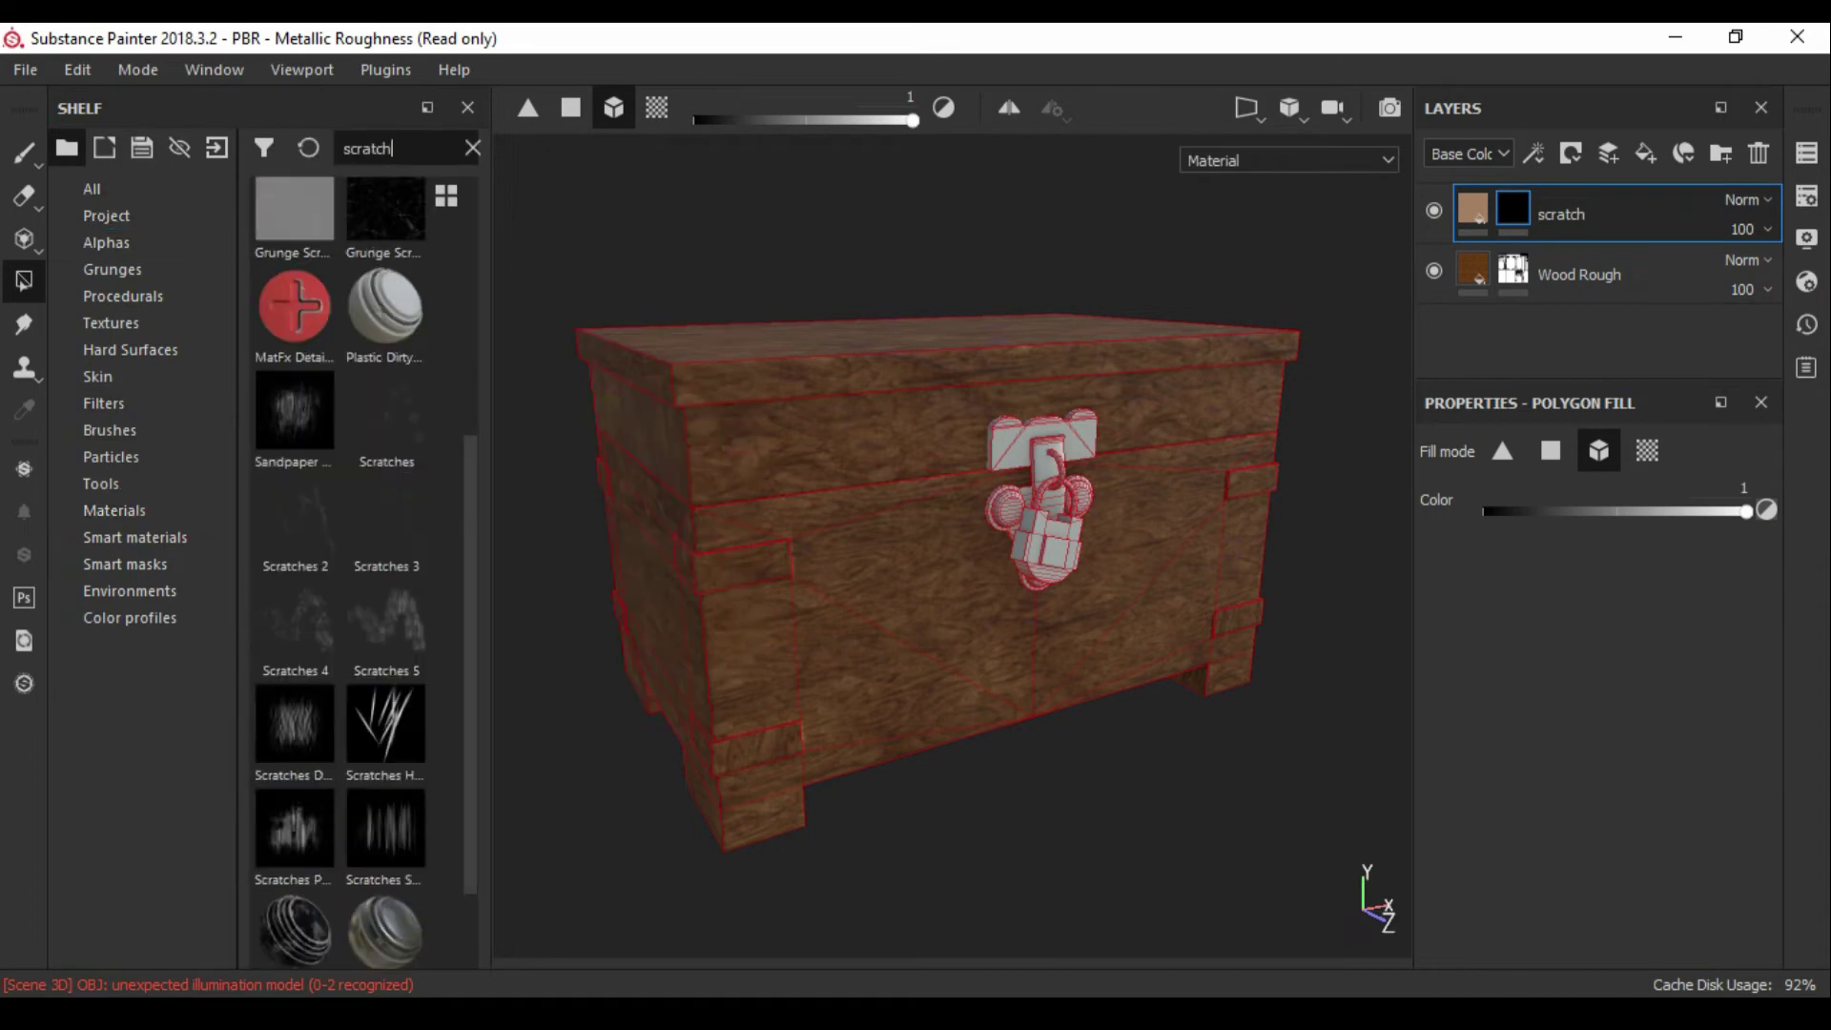
scroll(295, 811, down, 1)
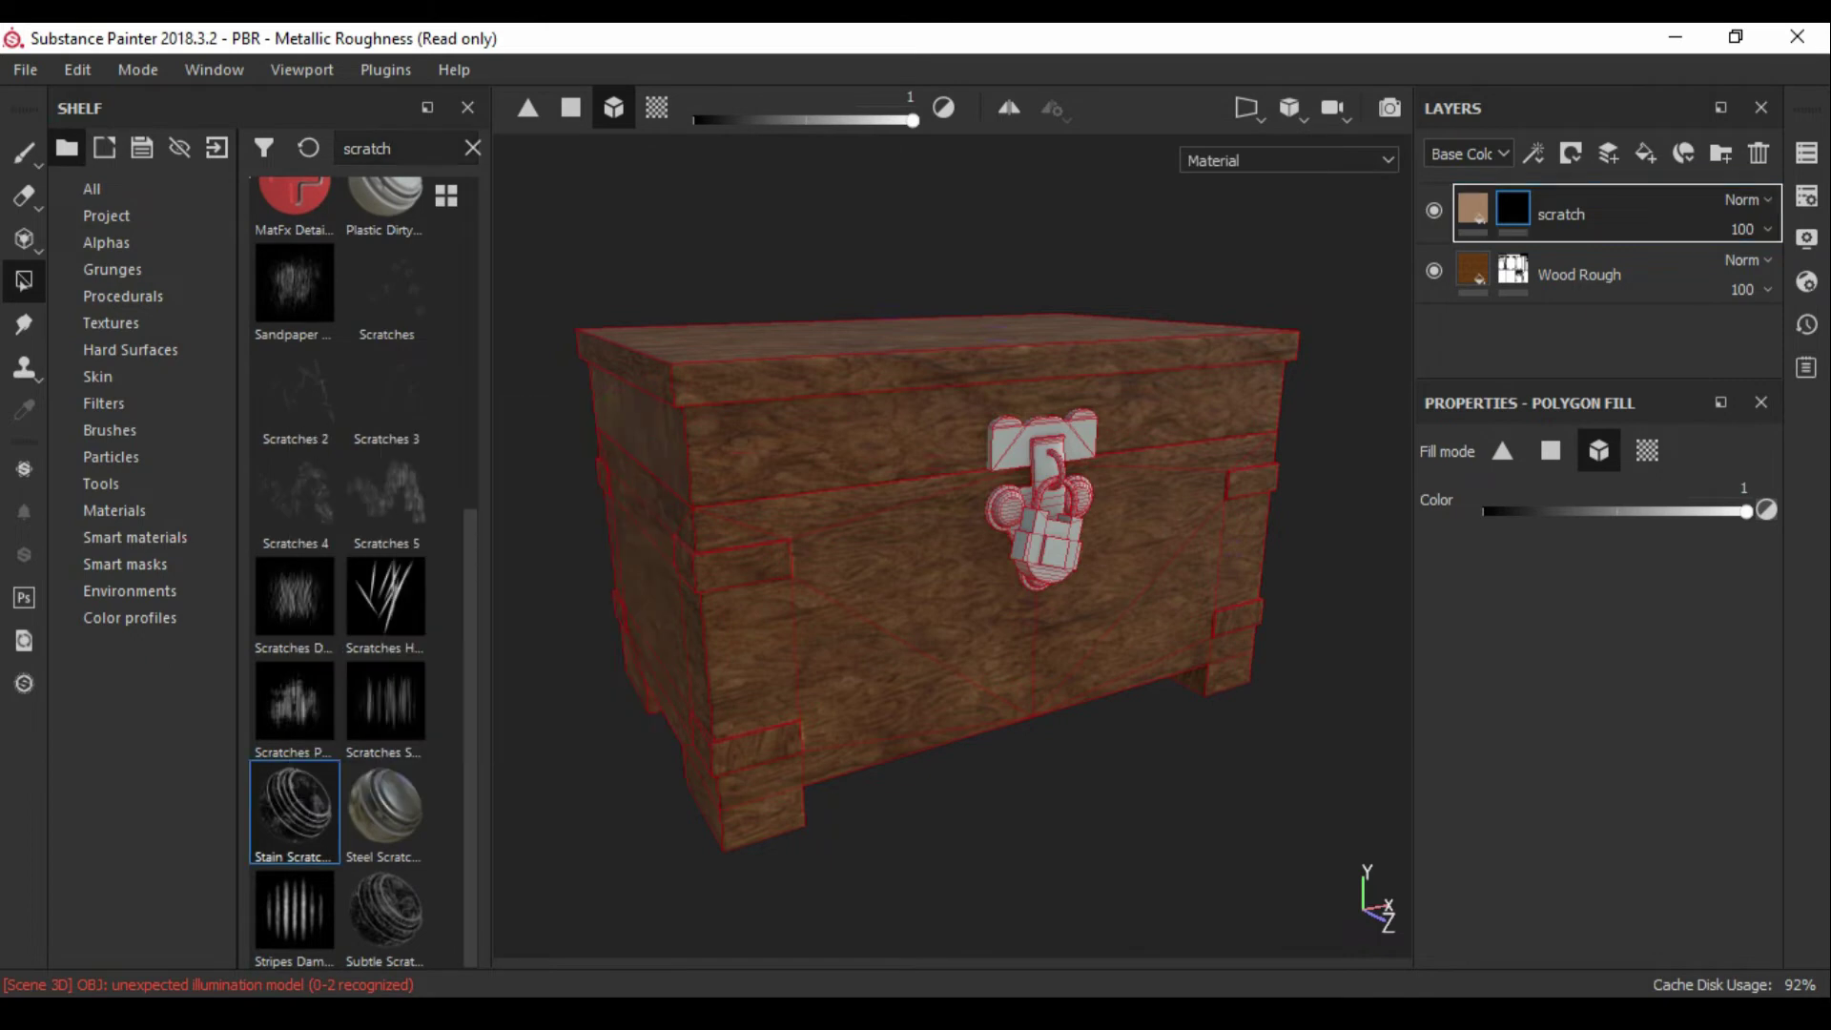
drag(296, 810, 1513, 210)
alt+drag(954, 544, 1050, 534)
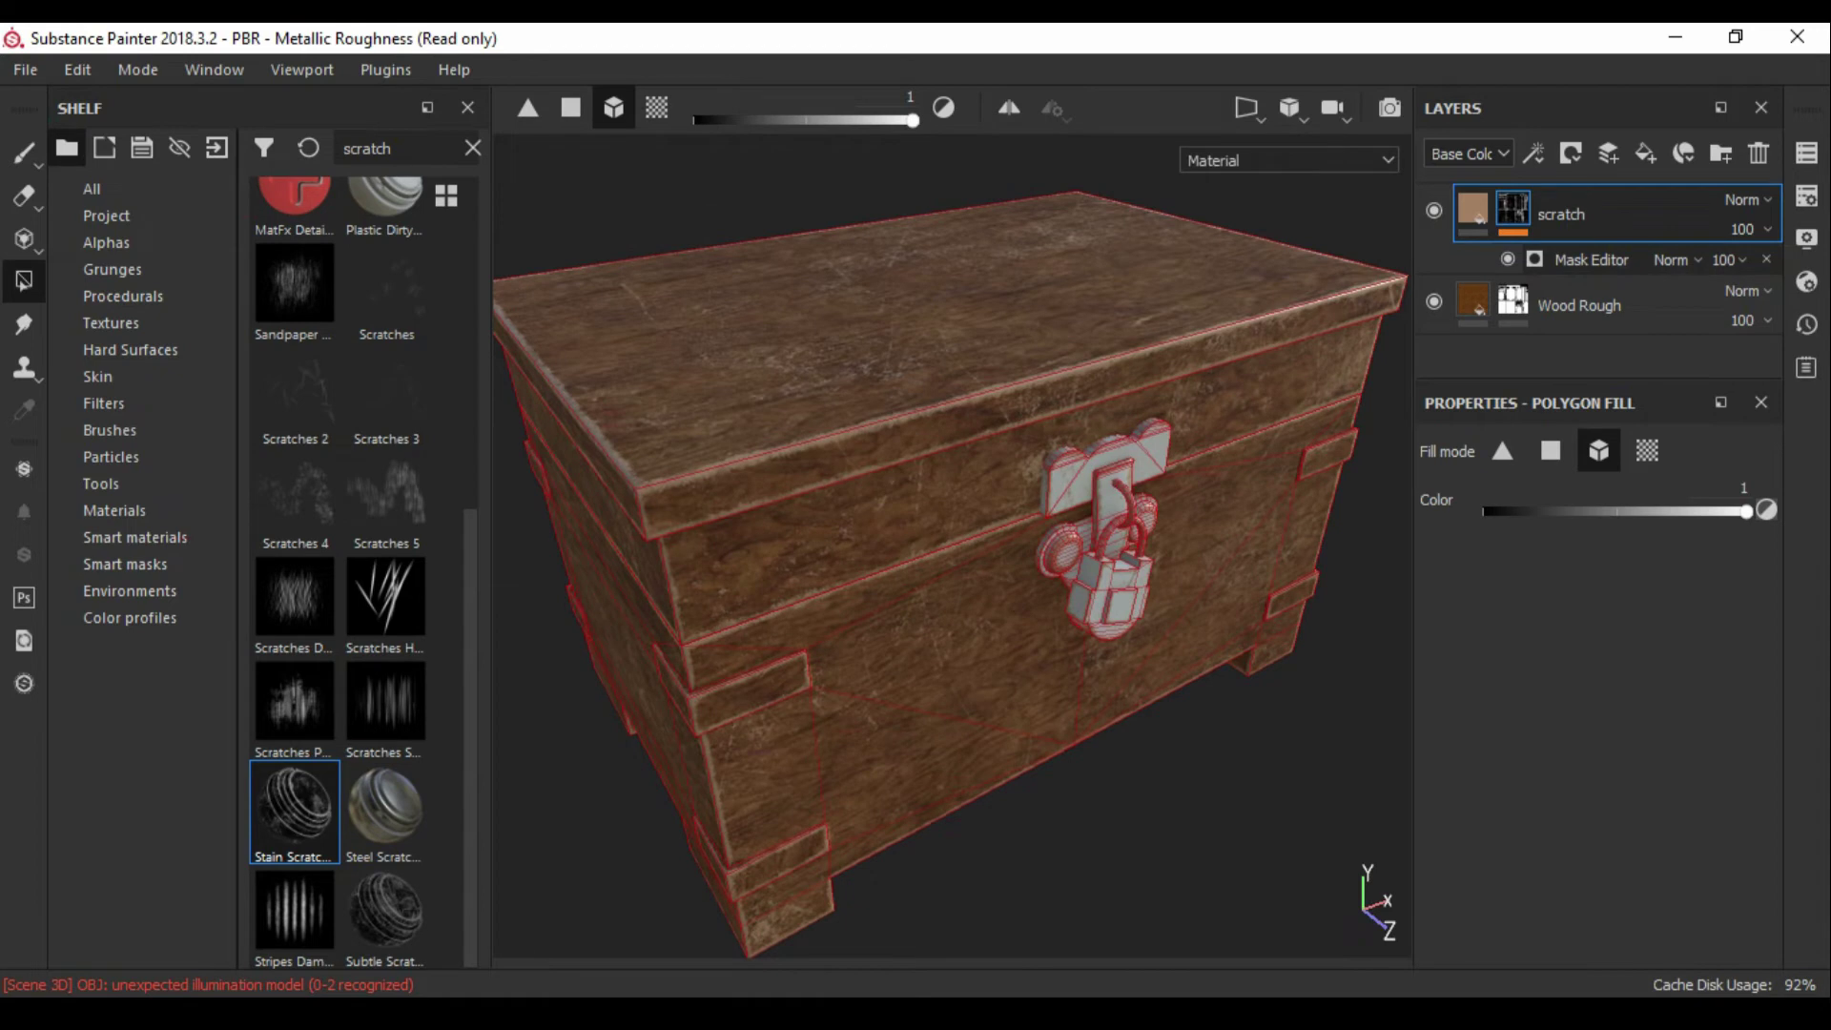
Step: Set the scratch mask generator's Curvature to 0.92
alt+drag(954, 573, 849, 572)
click(1591, 259)
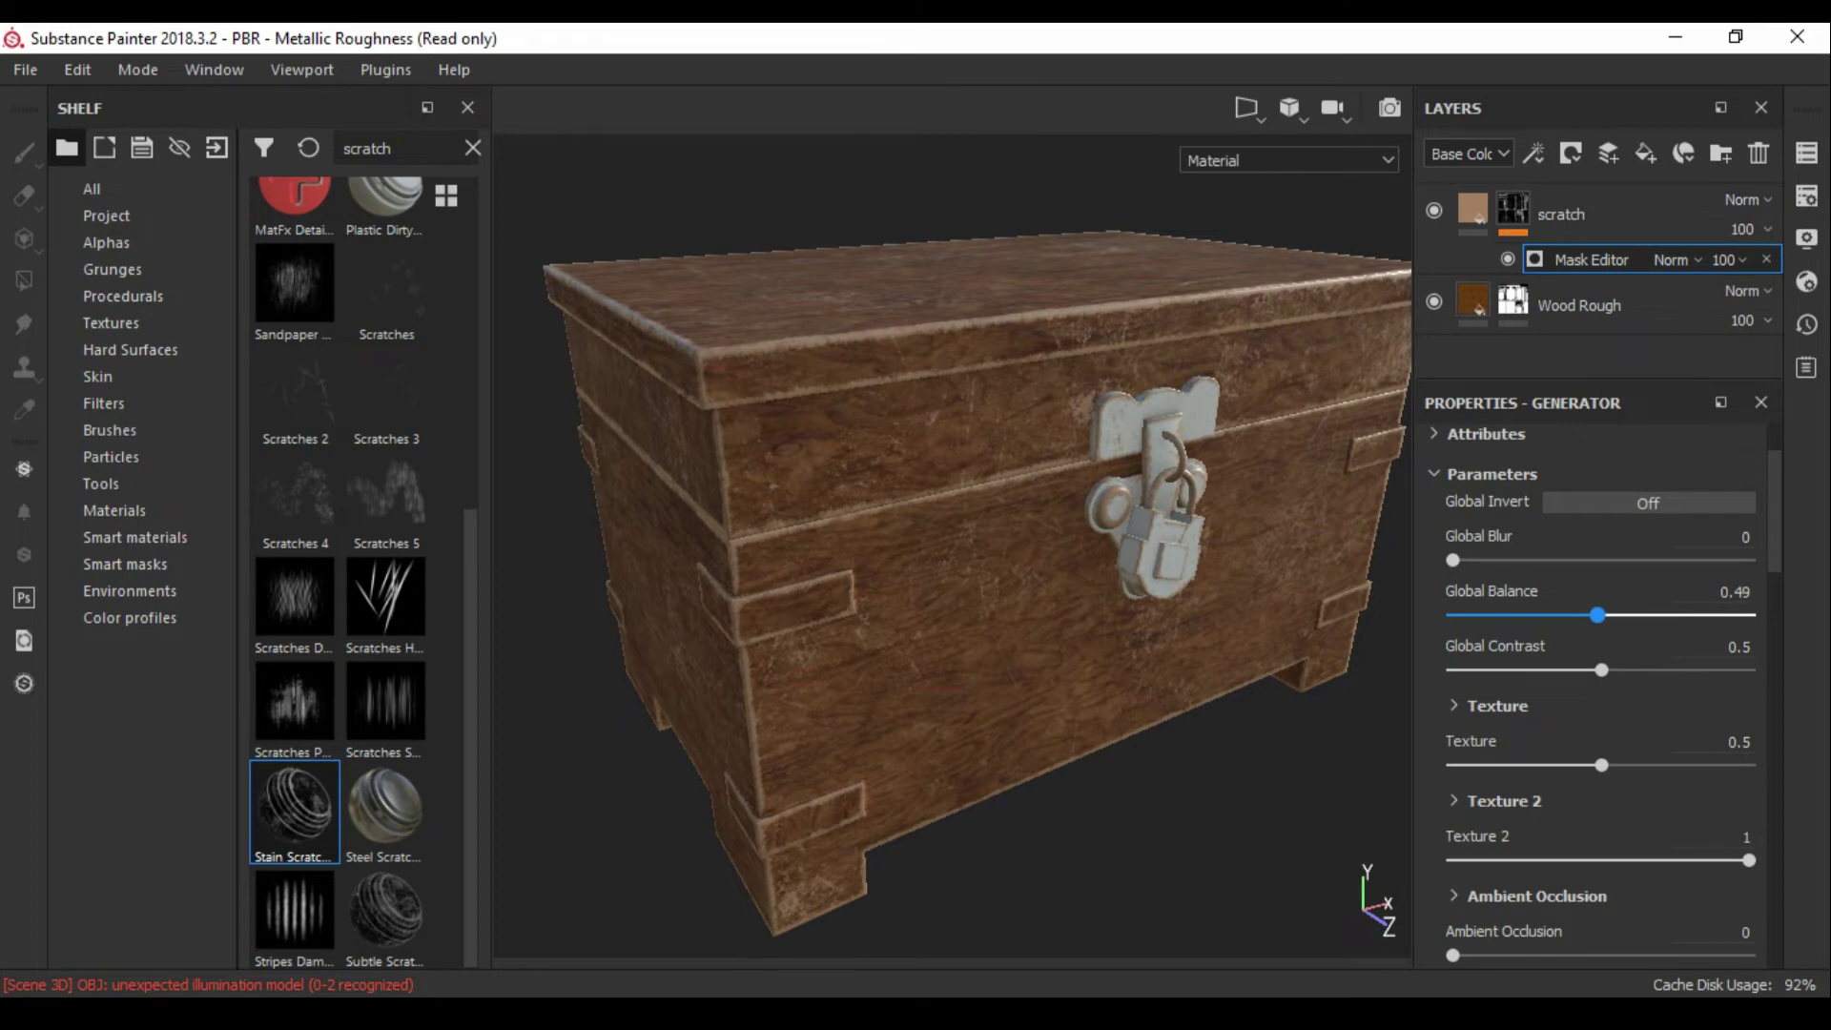
scroll(1602, 667, down, 3)
scroll(1602, 668, down, 1)
drag(1452, 622, 1665, 622)
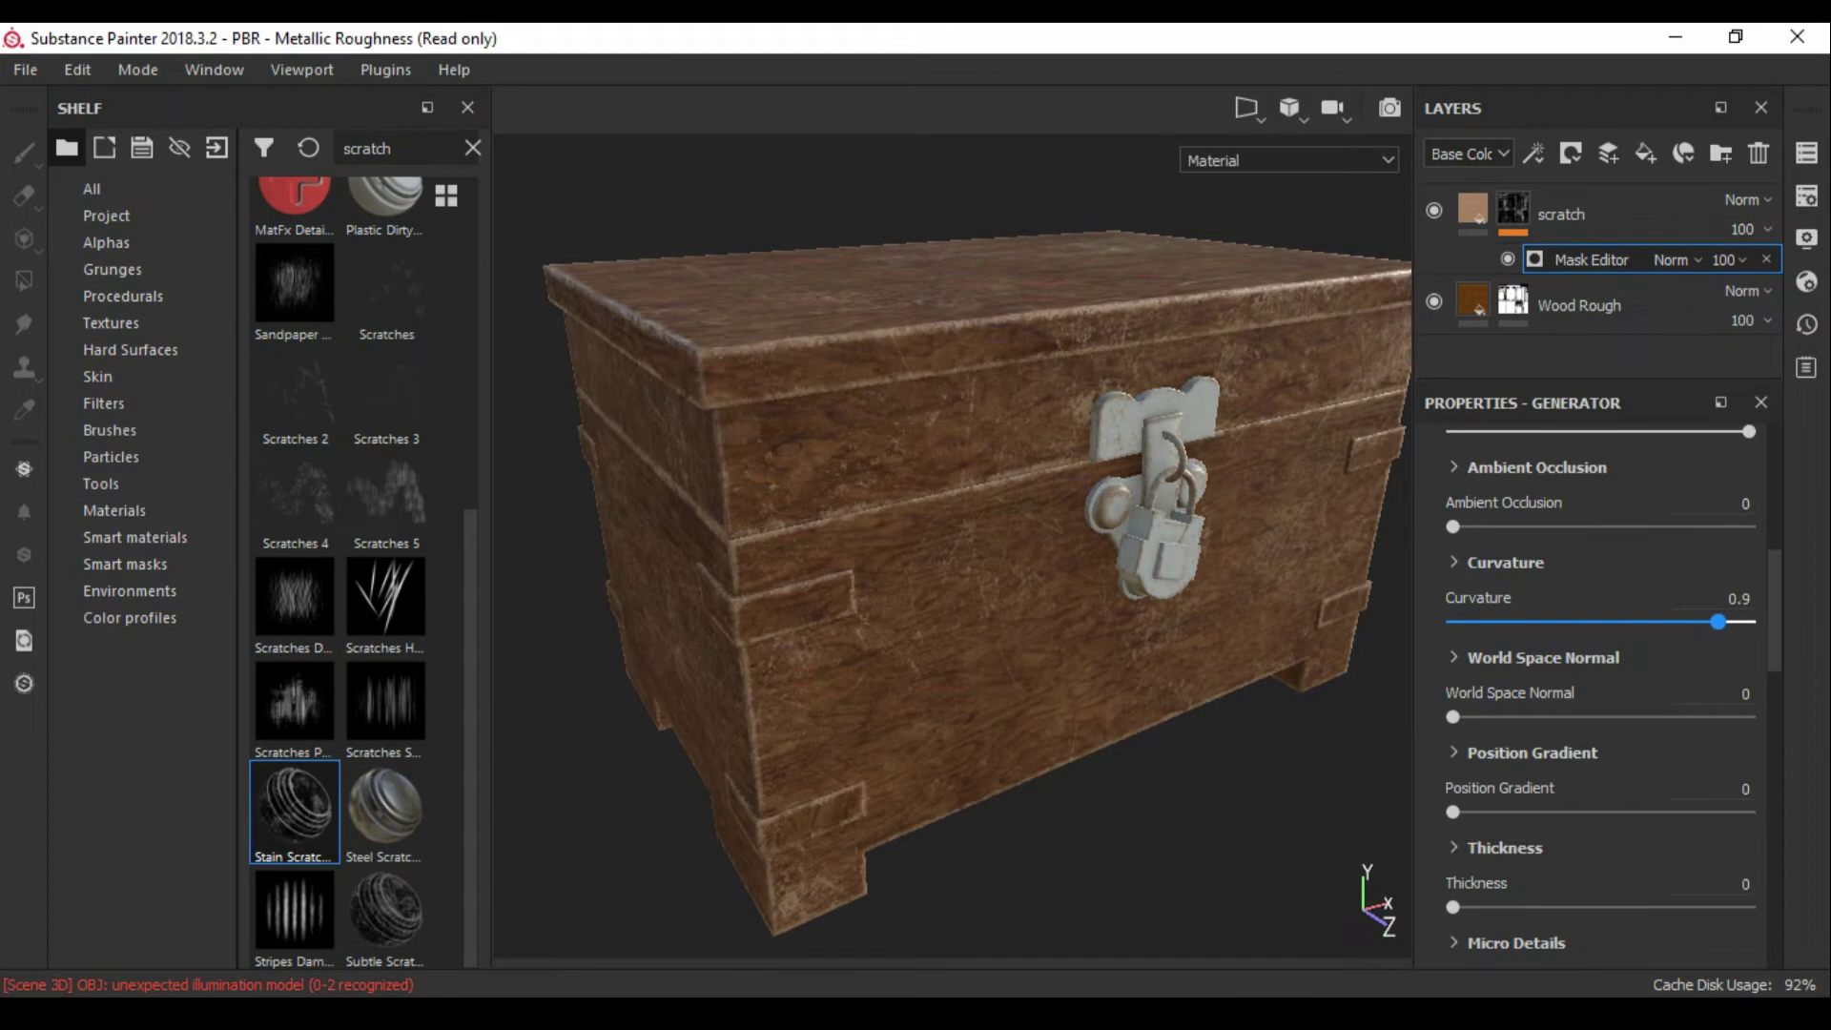
Step: Make the scratch base colour richer and lighter
click(1473, 208)
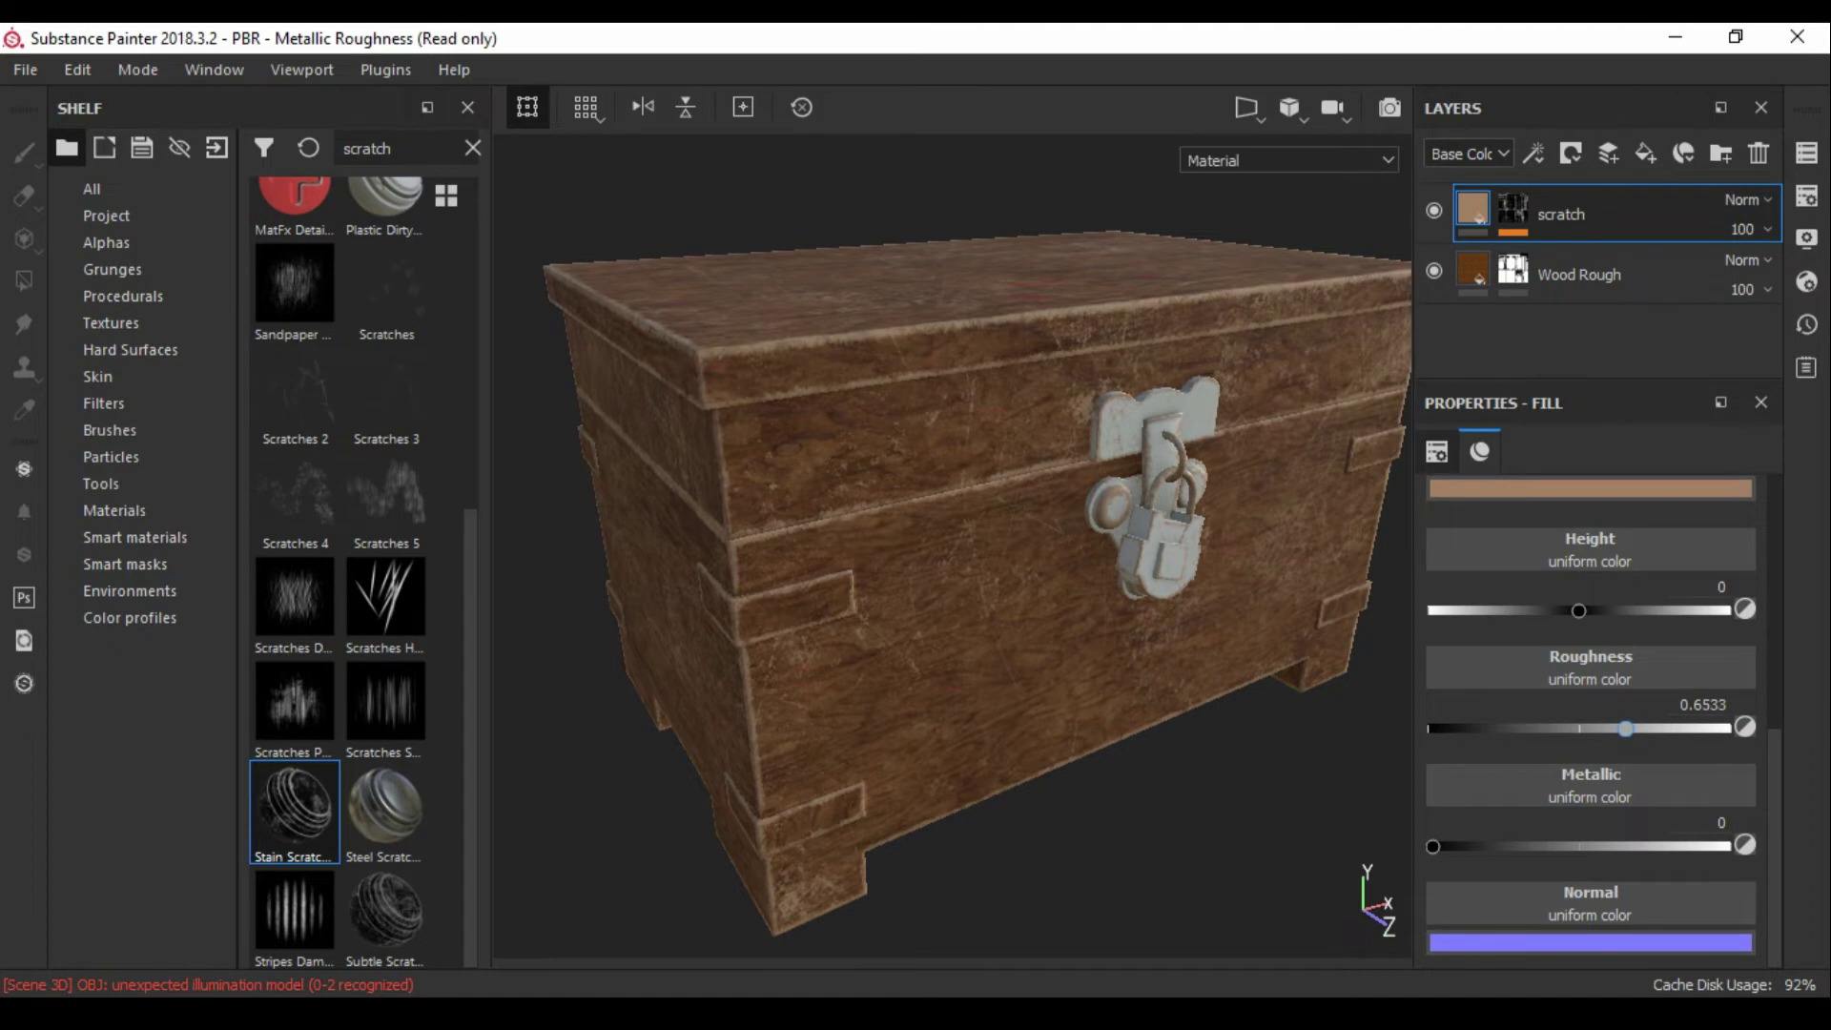
click(1590, 488)
drag(1536, 626, 1567, 611)
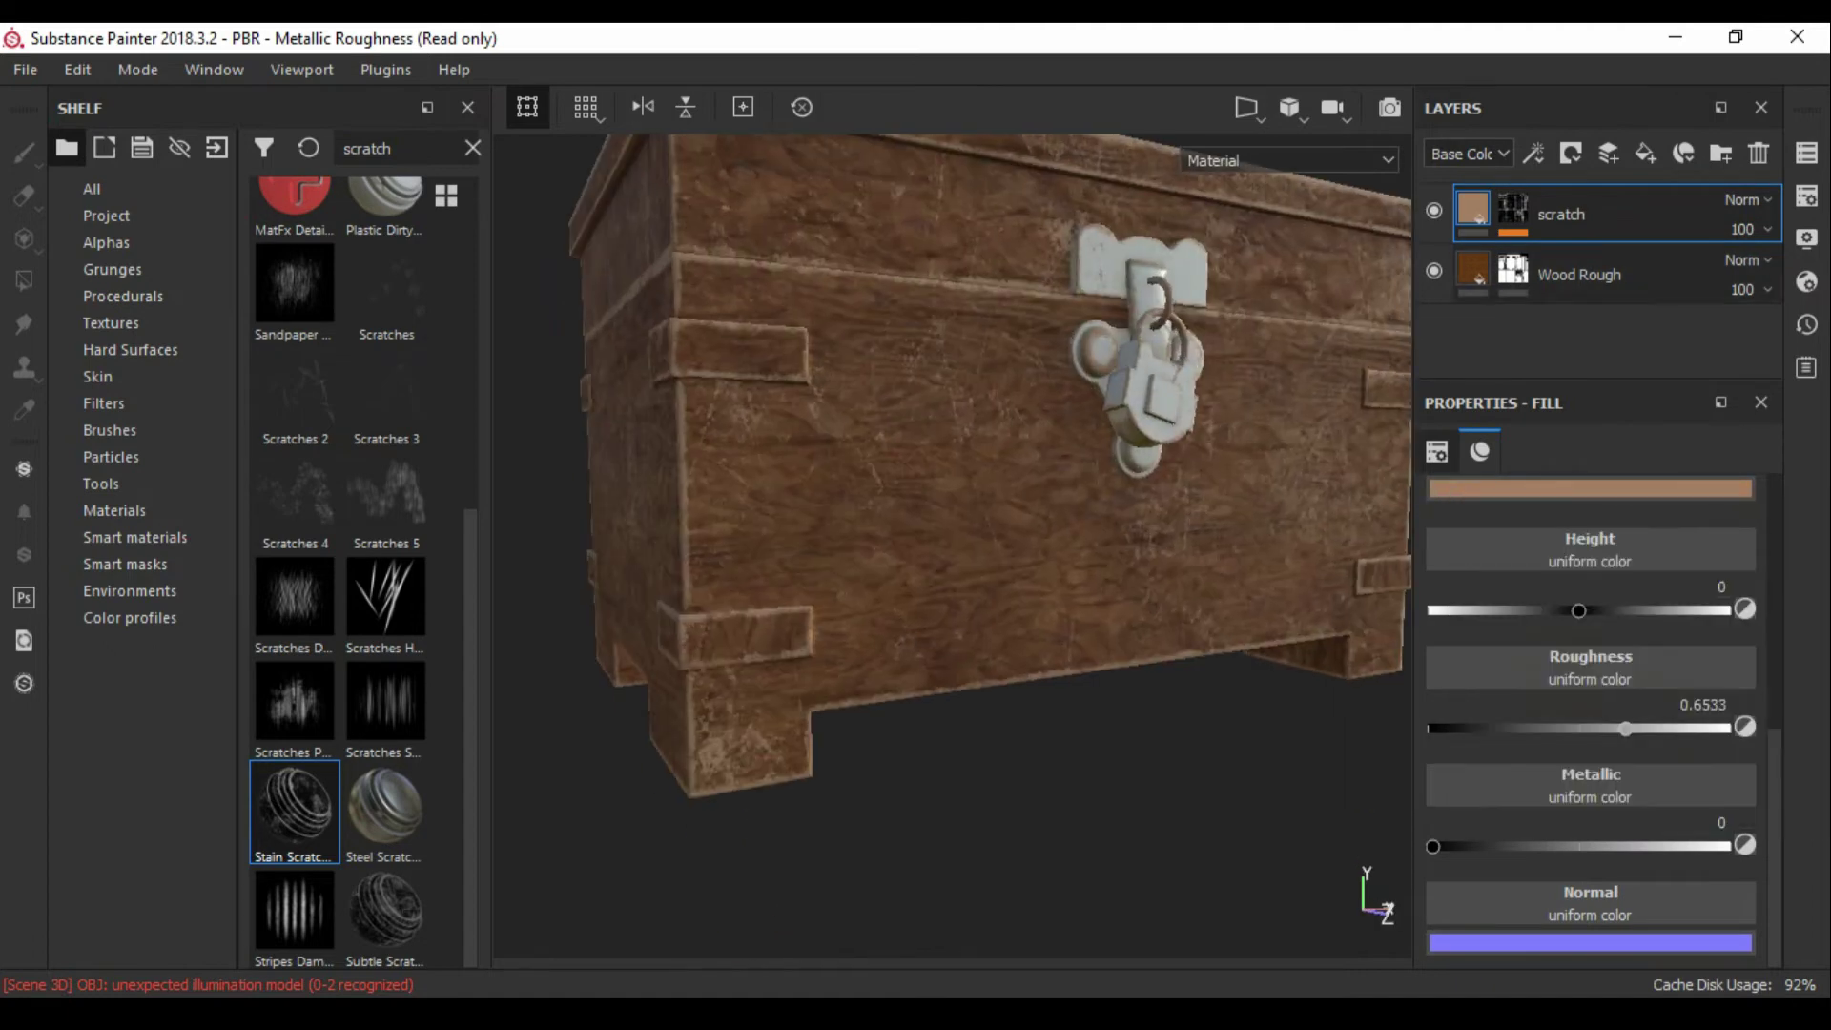
click(1513, 208)
Step: Lower the Mask Editor generator's opacity to 69
click(1728, 259)
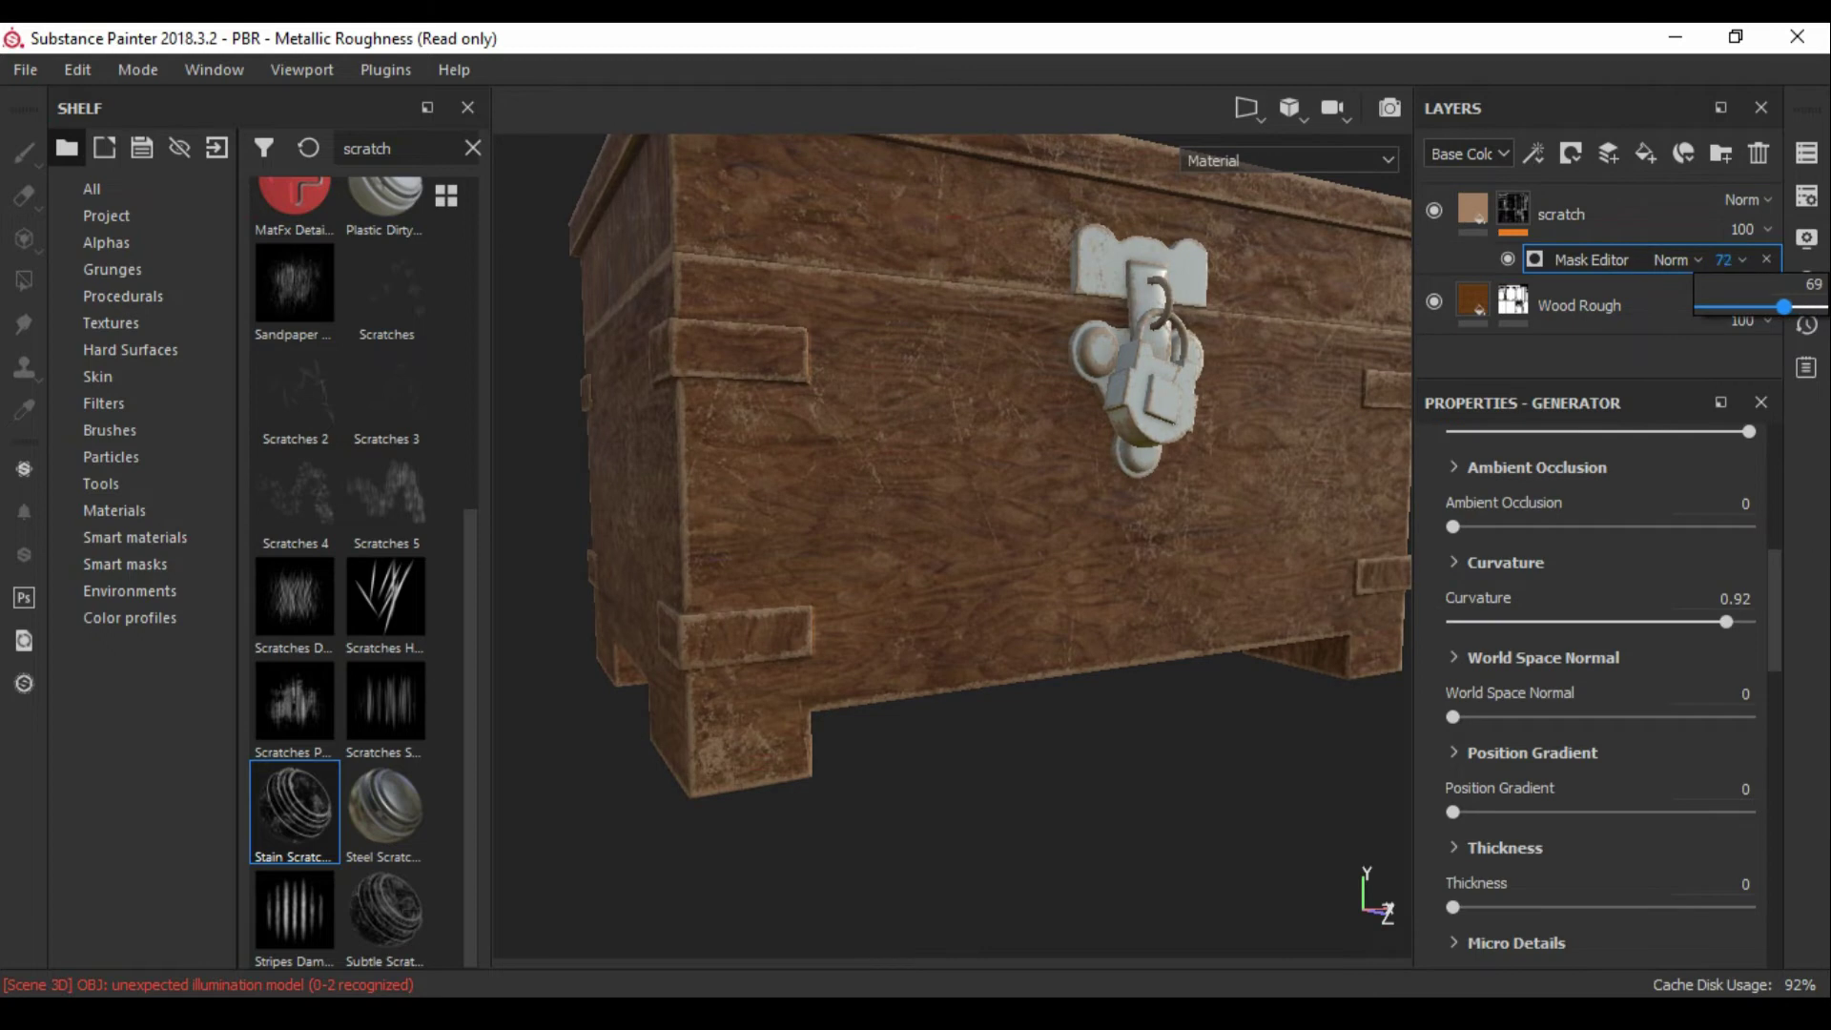
mouse_move(954, 572)
alt+mouse_down()
mouse_move(858, 534)
mouse_move(782, 538)
alt+mouse_up()
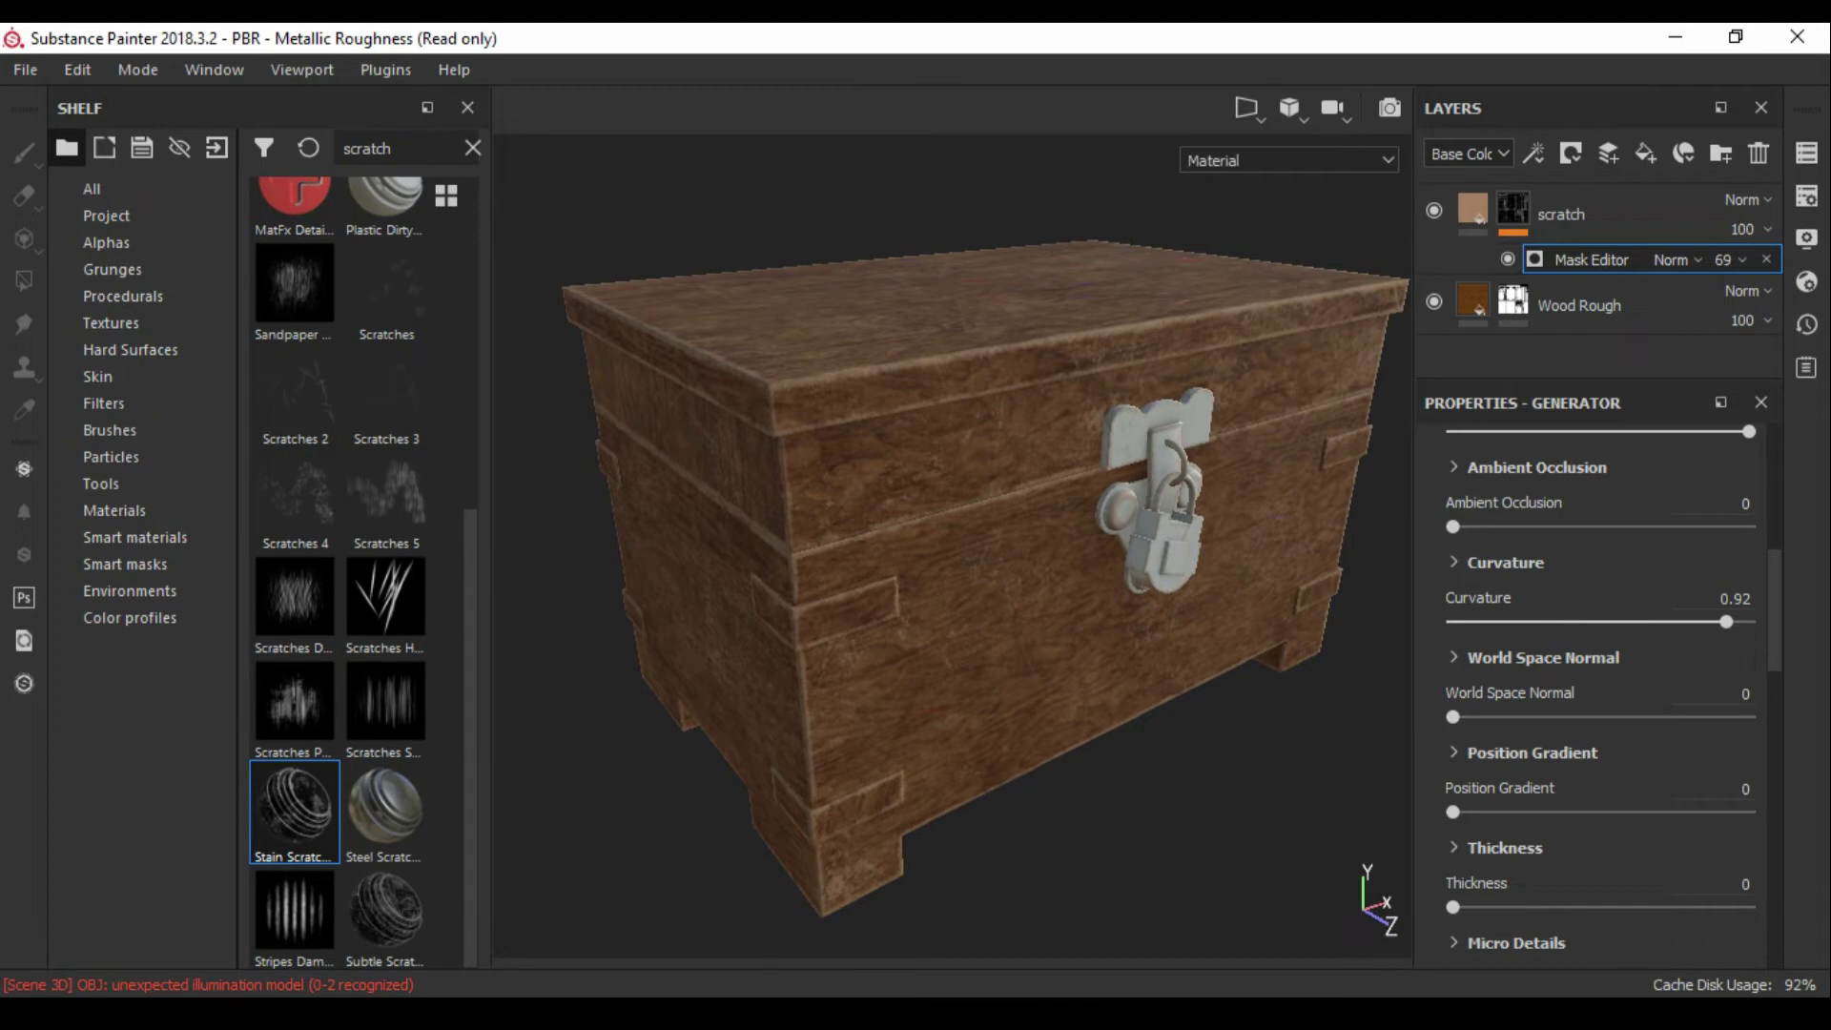
alt+drag(783, 539, 782, 501)
click(1473, 208)
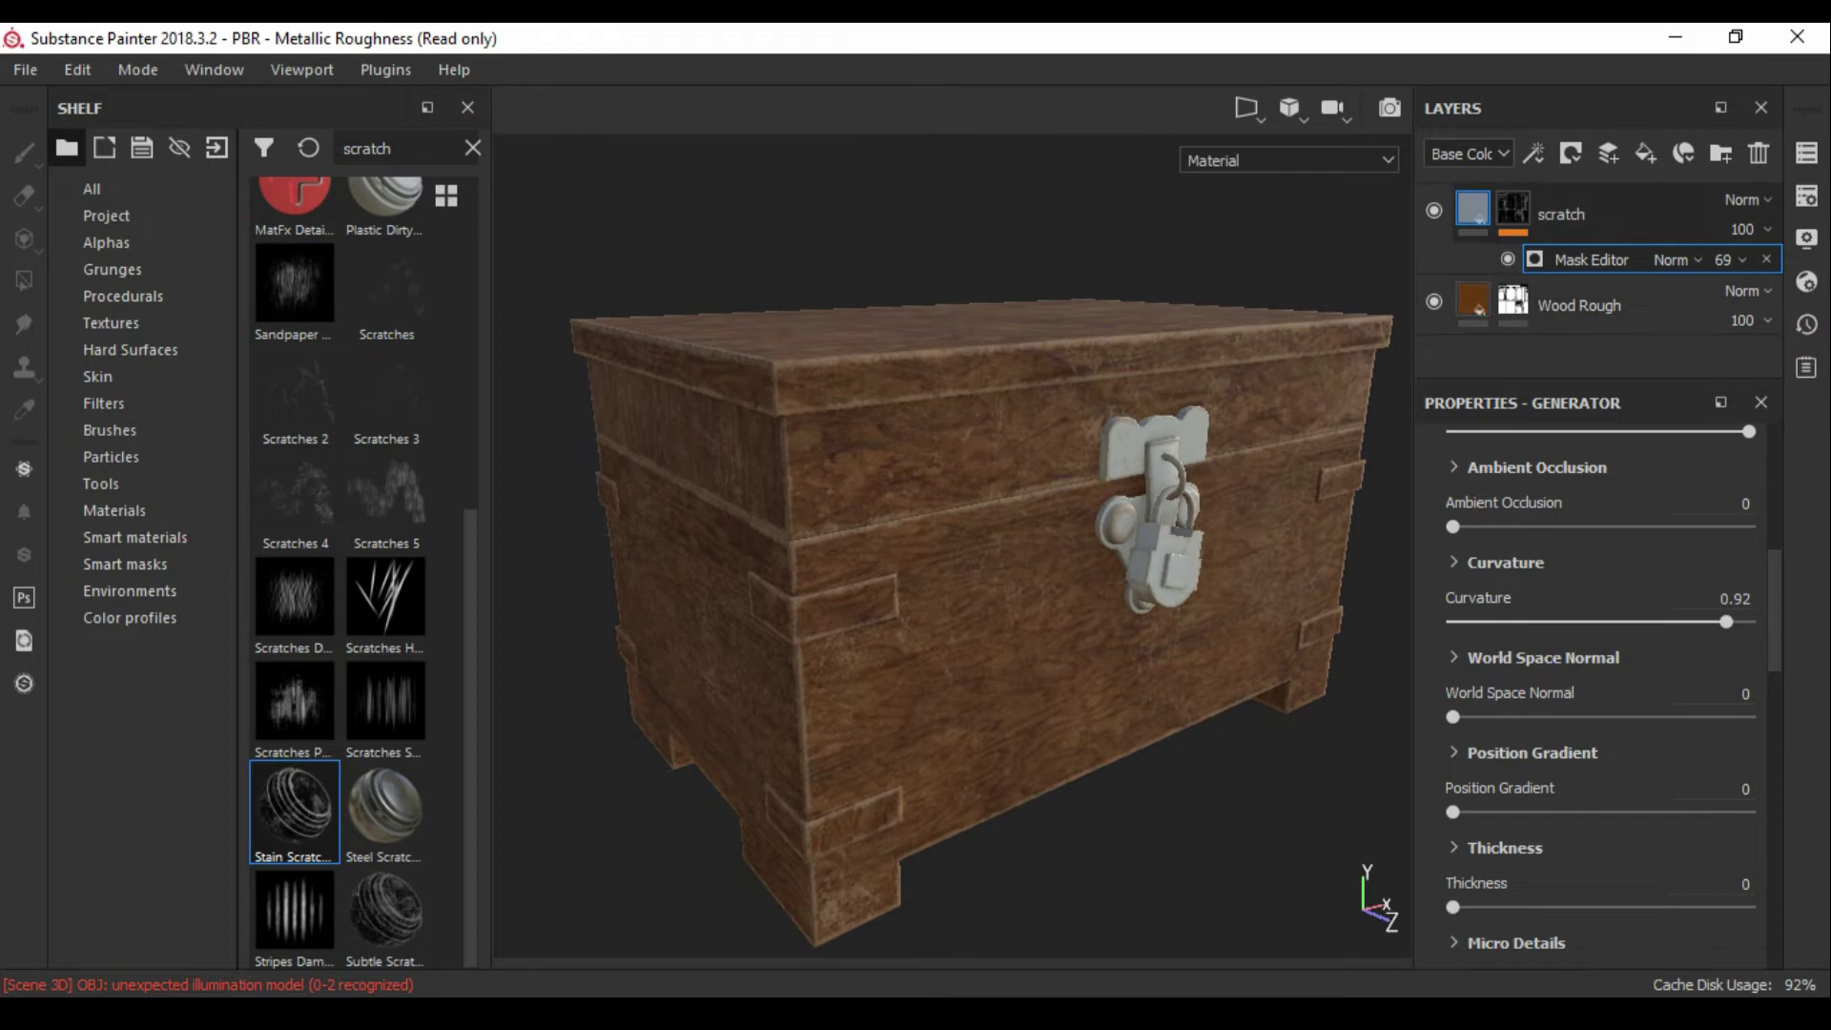
click(1514, 208)
Step: Raise the Mask Editor generator's opacity to 80
key(4)
click(1591, 260)
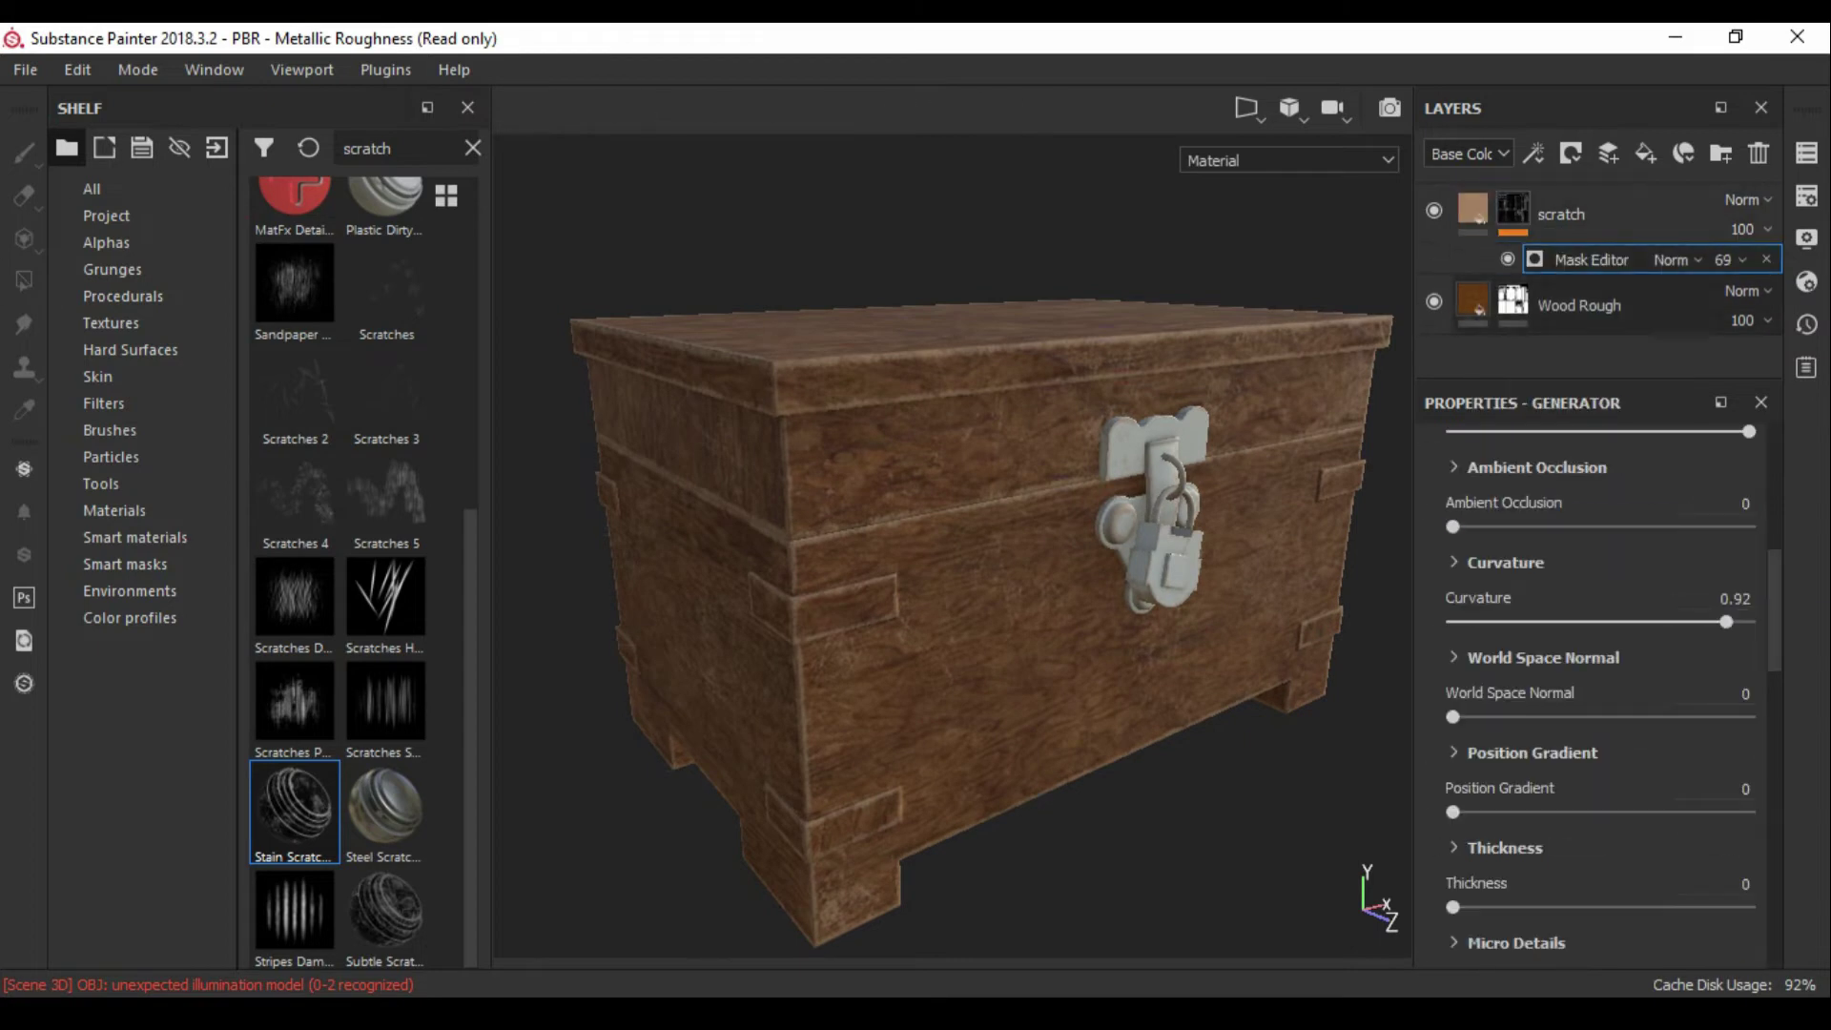
drag(1731, 286, 1755, 286)
alt+drag(954, 573, 954, 544)
Step: Adjust the Wood Rough base colour to a warmer brown
click(1621, 306)
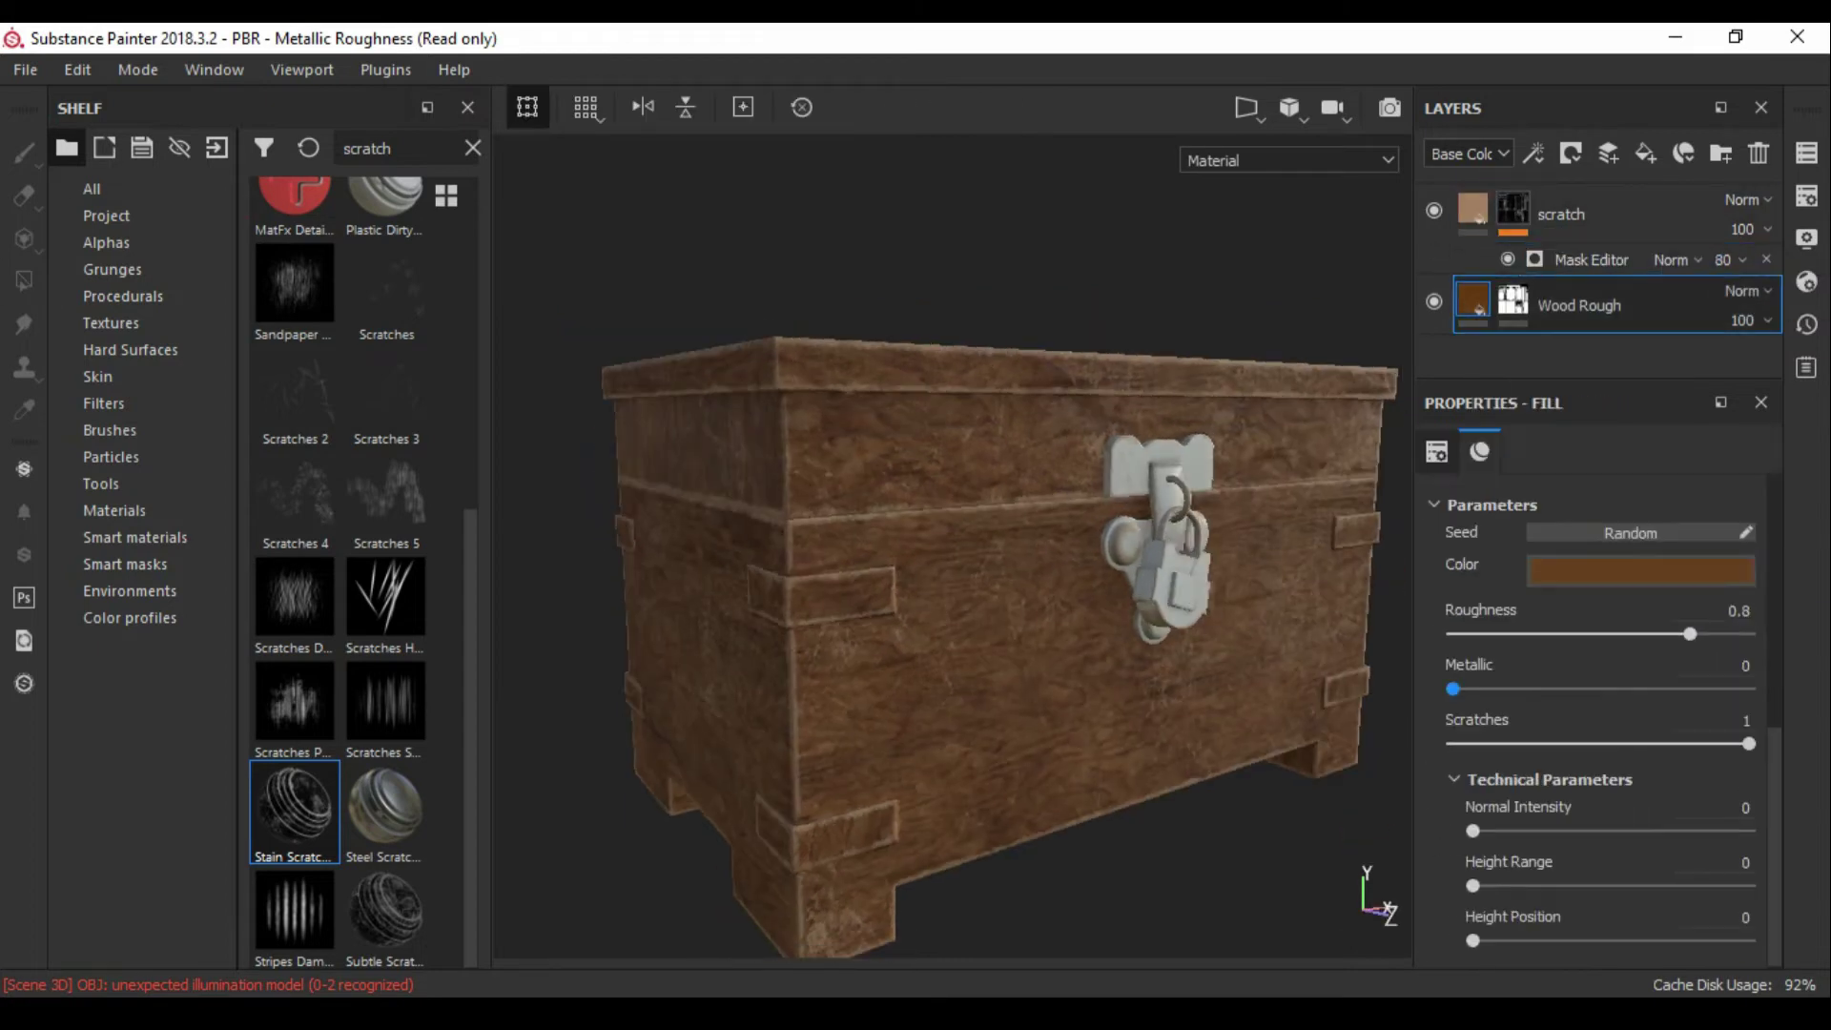
click(1641, 563)
drag(1598, 787, 1611, 764)
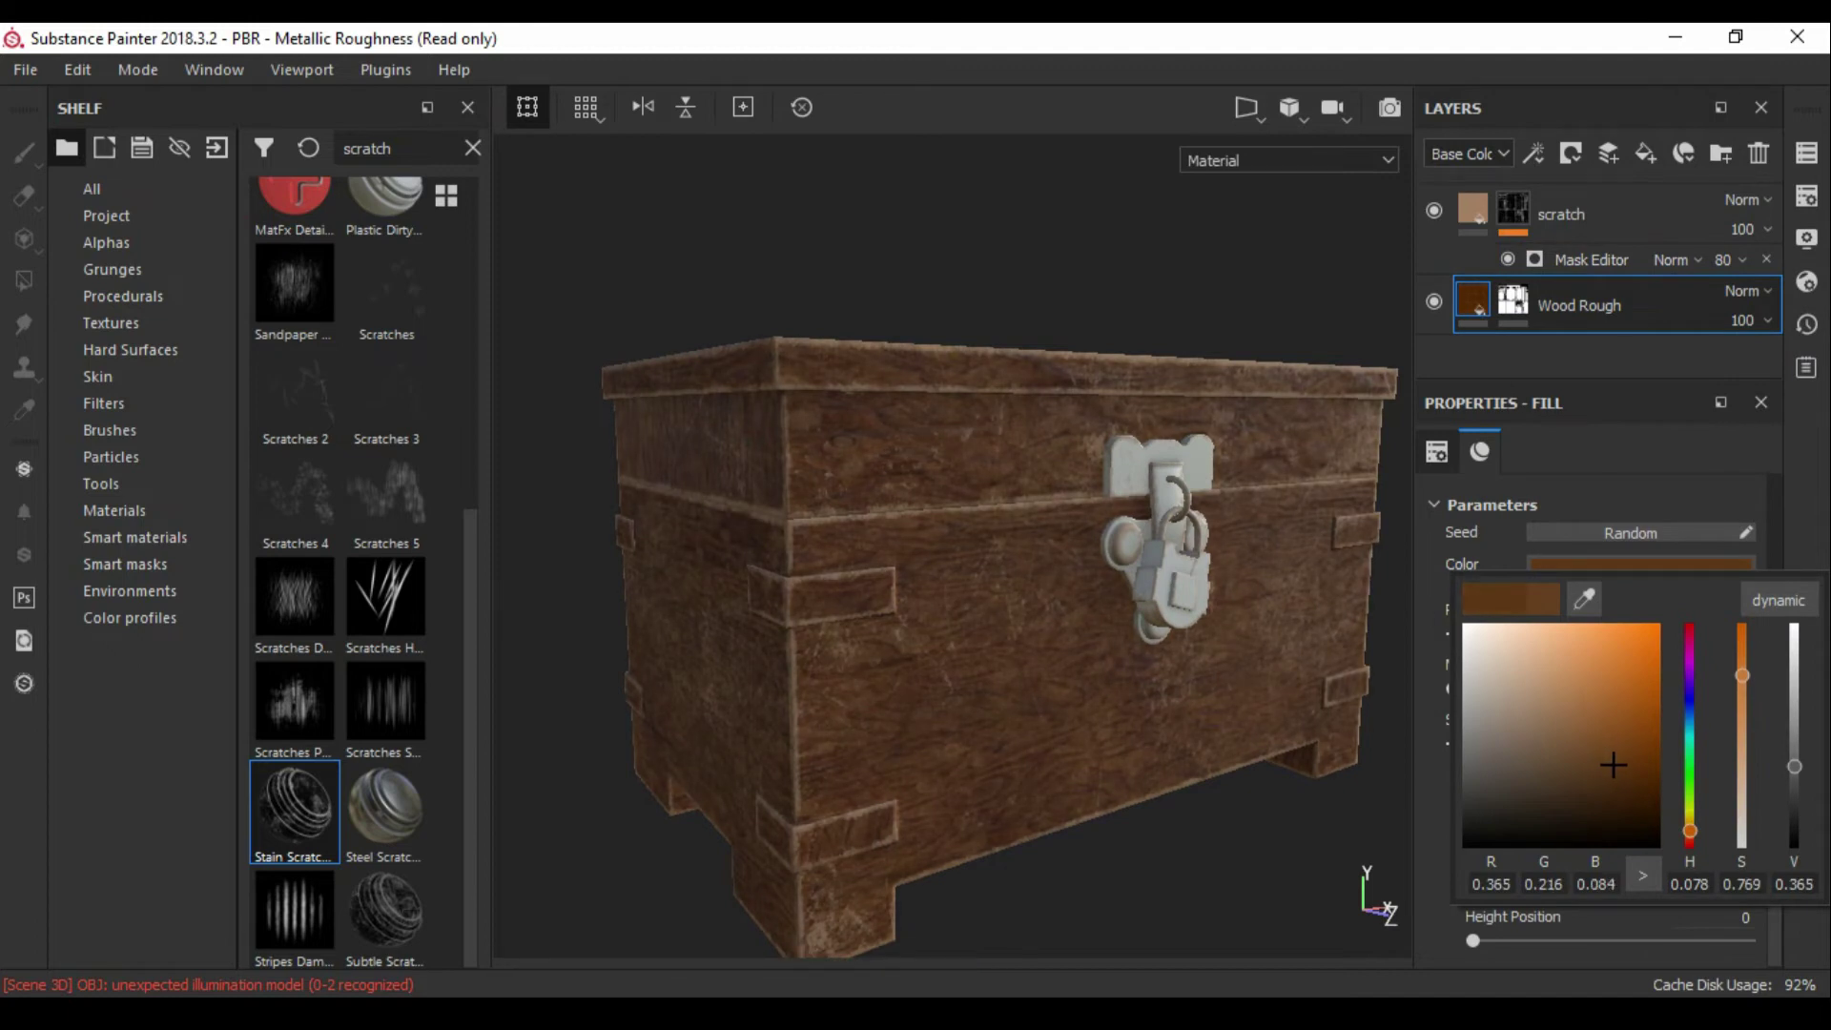
alt+drag(954, 572, 906, 567)
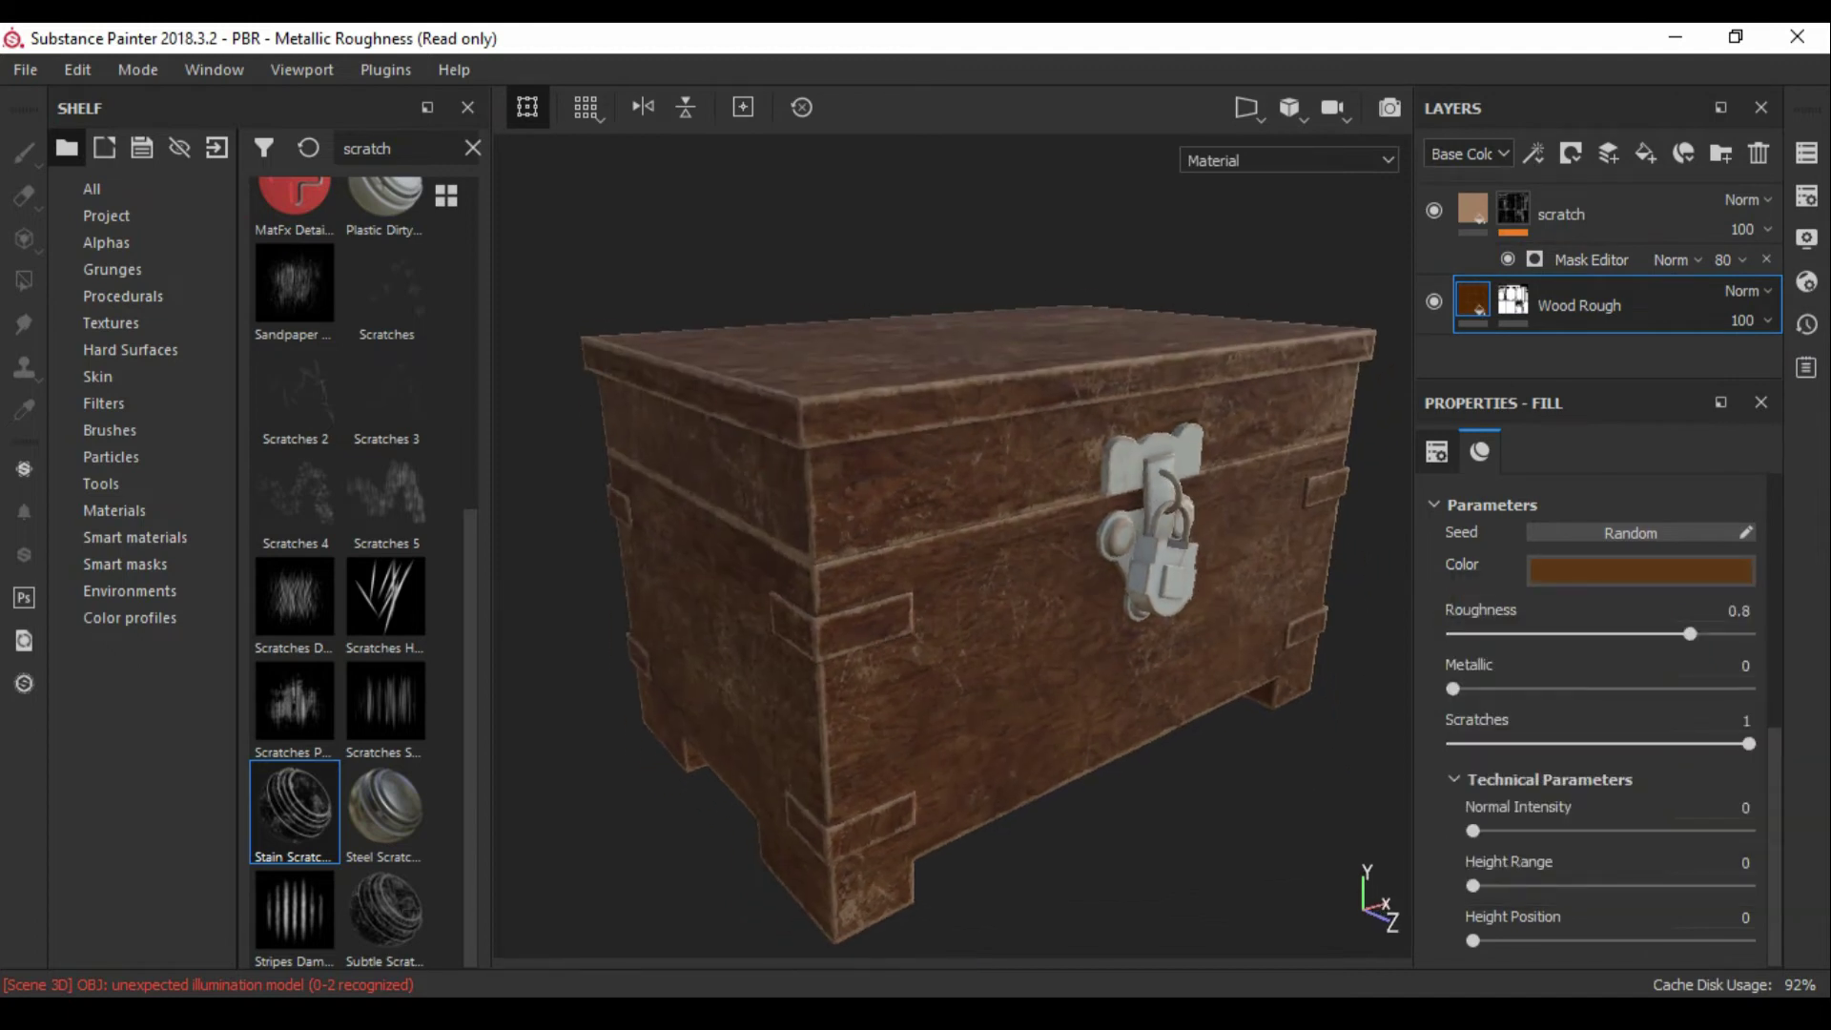
mouse_move(954, 572)
alt+mouse_down()
mouse_move(934, 639)
mouse_move(991, 620)
alt+mouse_up()
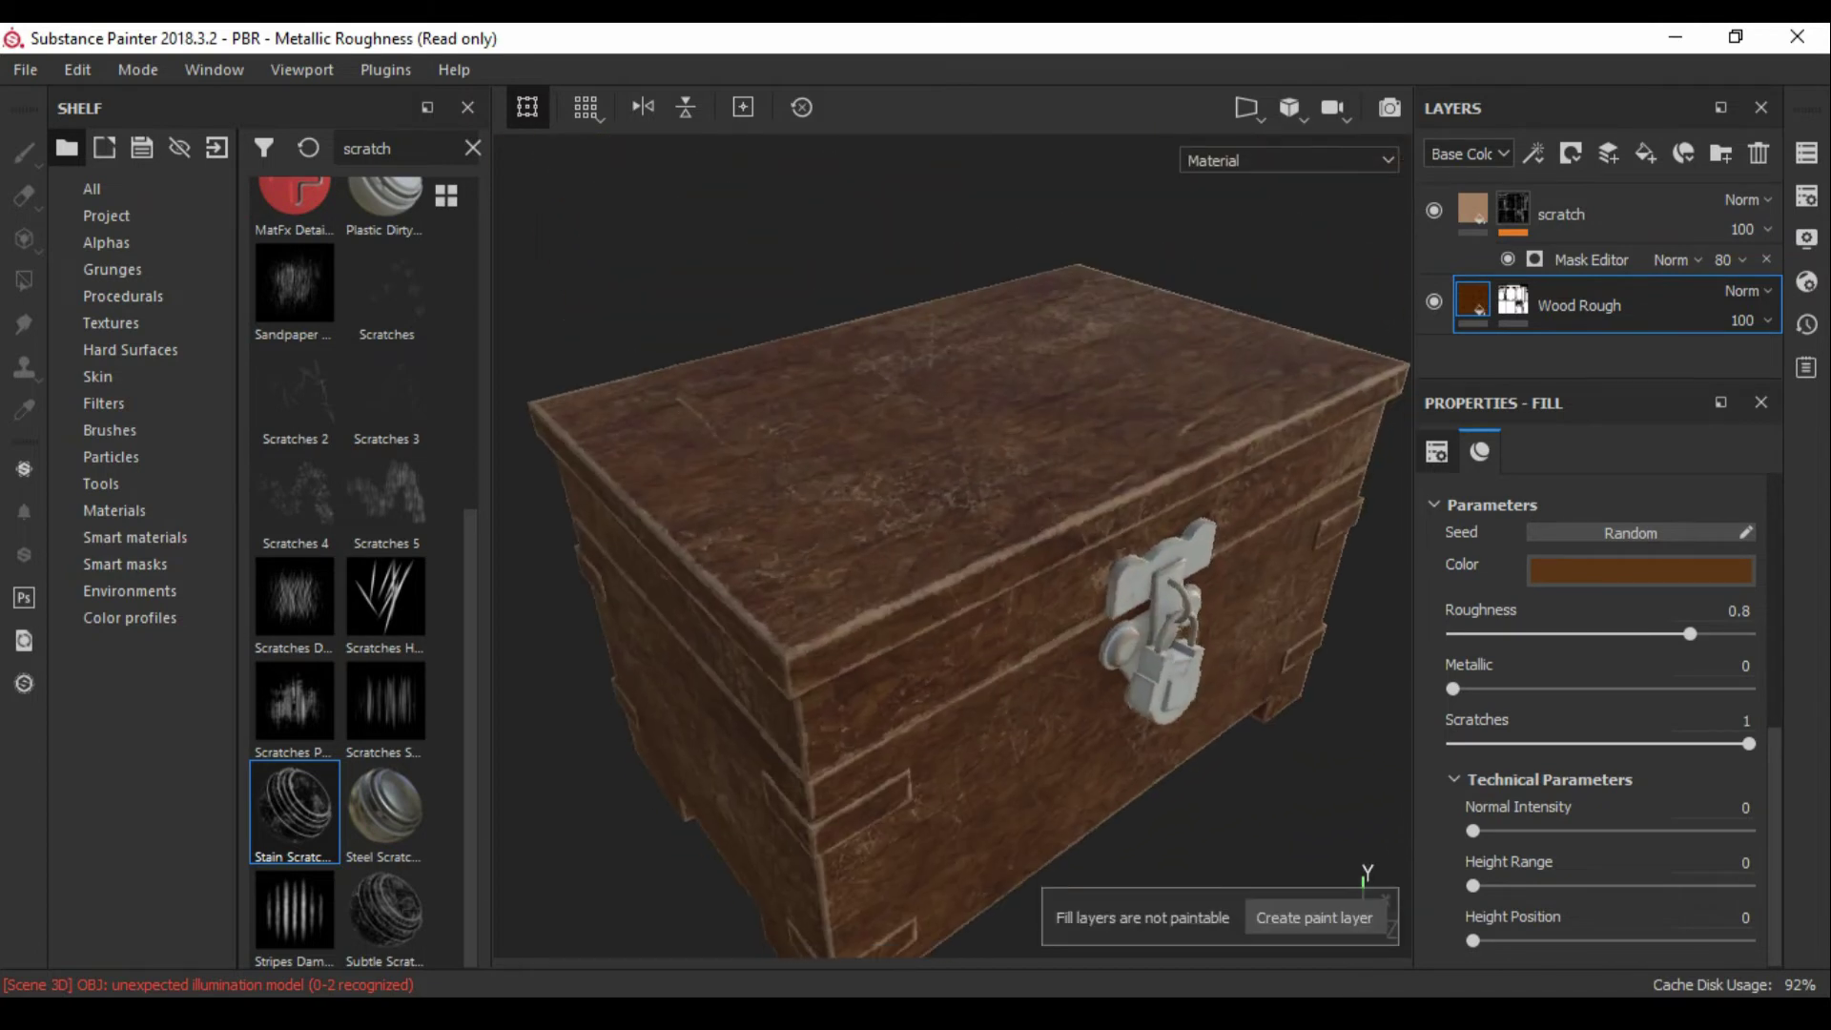
Step: Change the scratch fill colour to orange-brown (0.549, 0.220, 0.083)
click(1564, 214)
click(1590, 603)
click(1494, 519)
mouse_move(1488, 617)
mouse_down()
mouse_move(1466, 722)
mouse_move(1654, 585)
mouse_up()
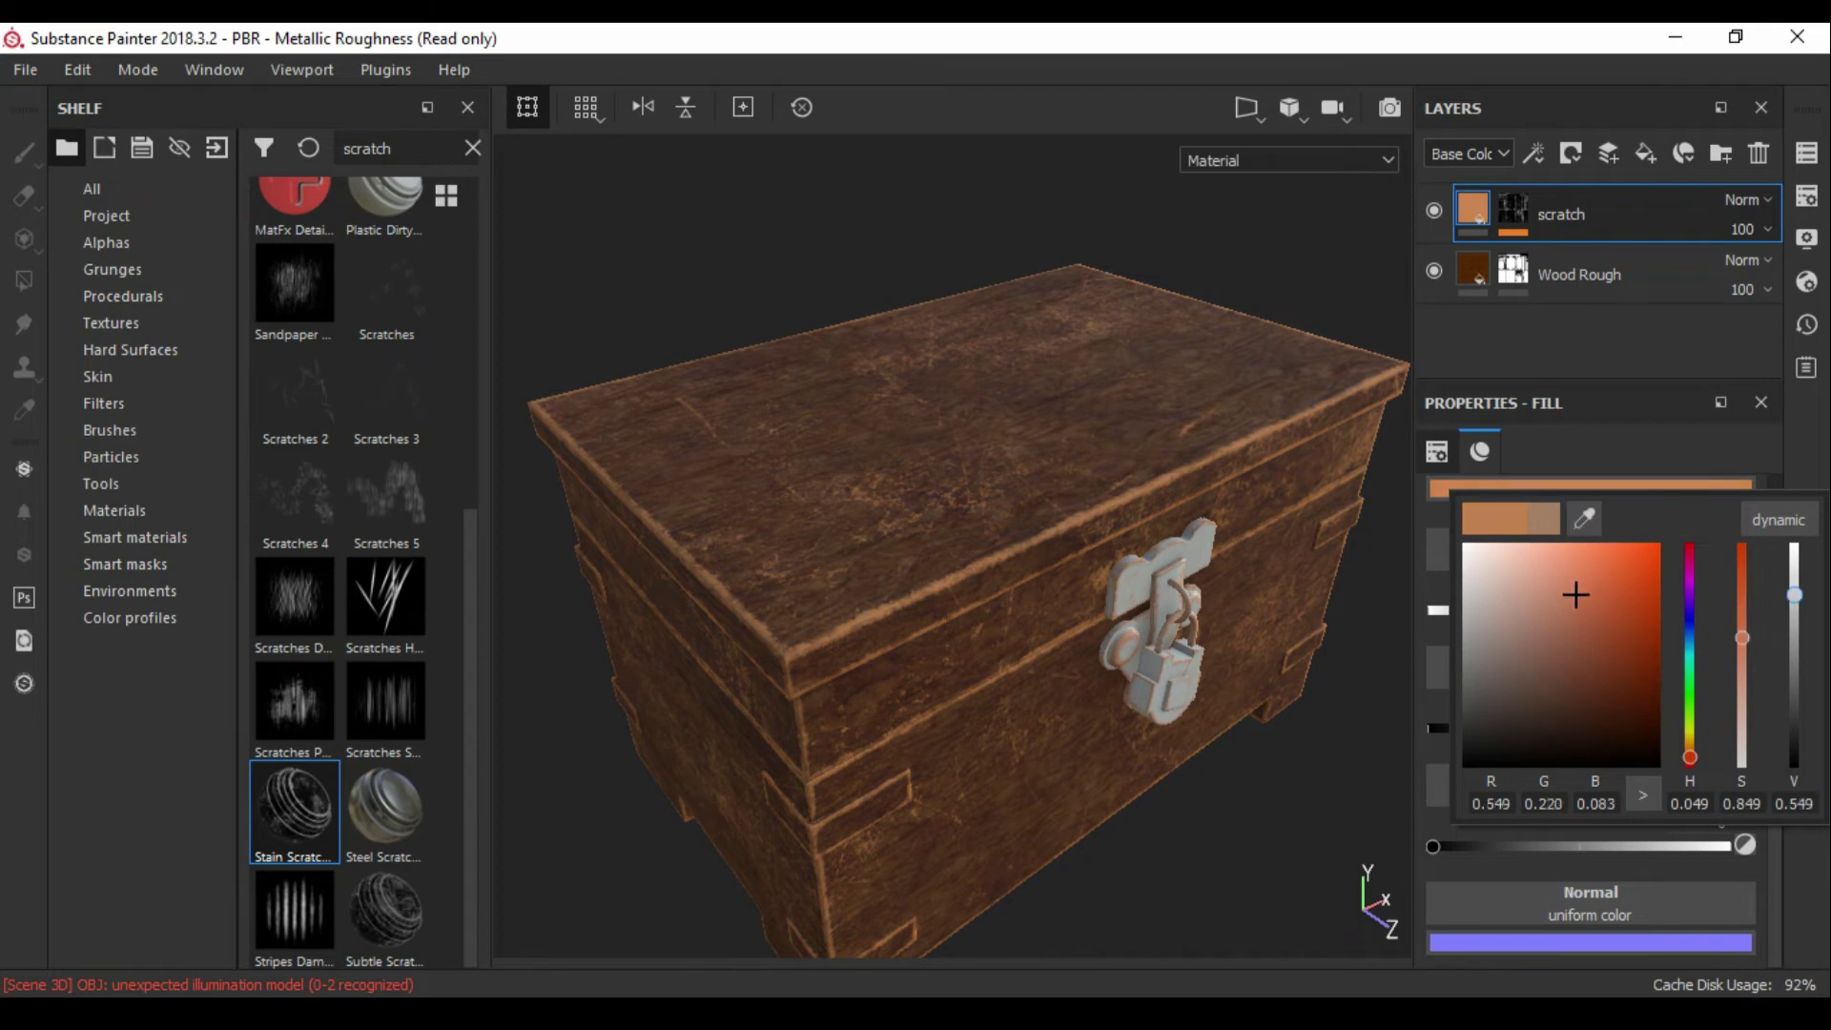
alt+drag(954, 572, 859, 592)
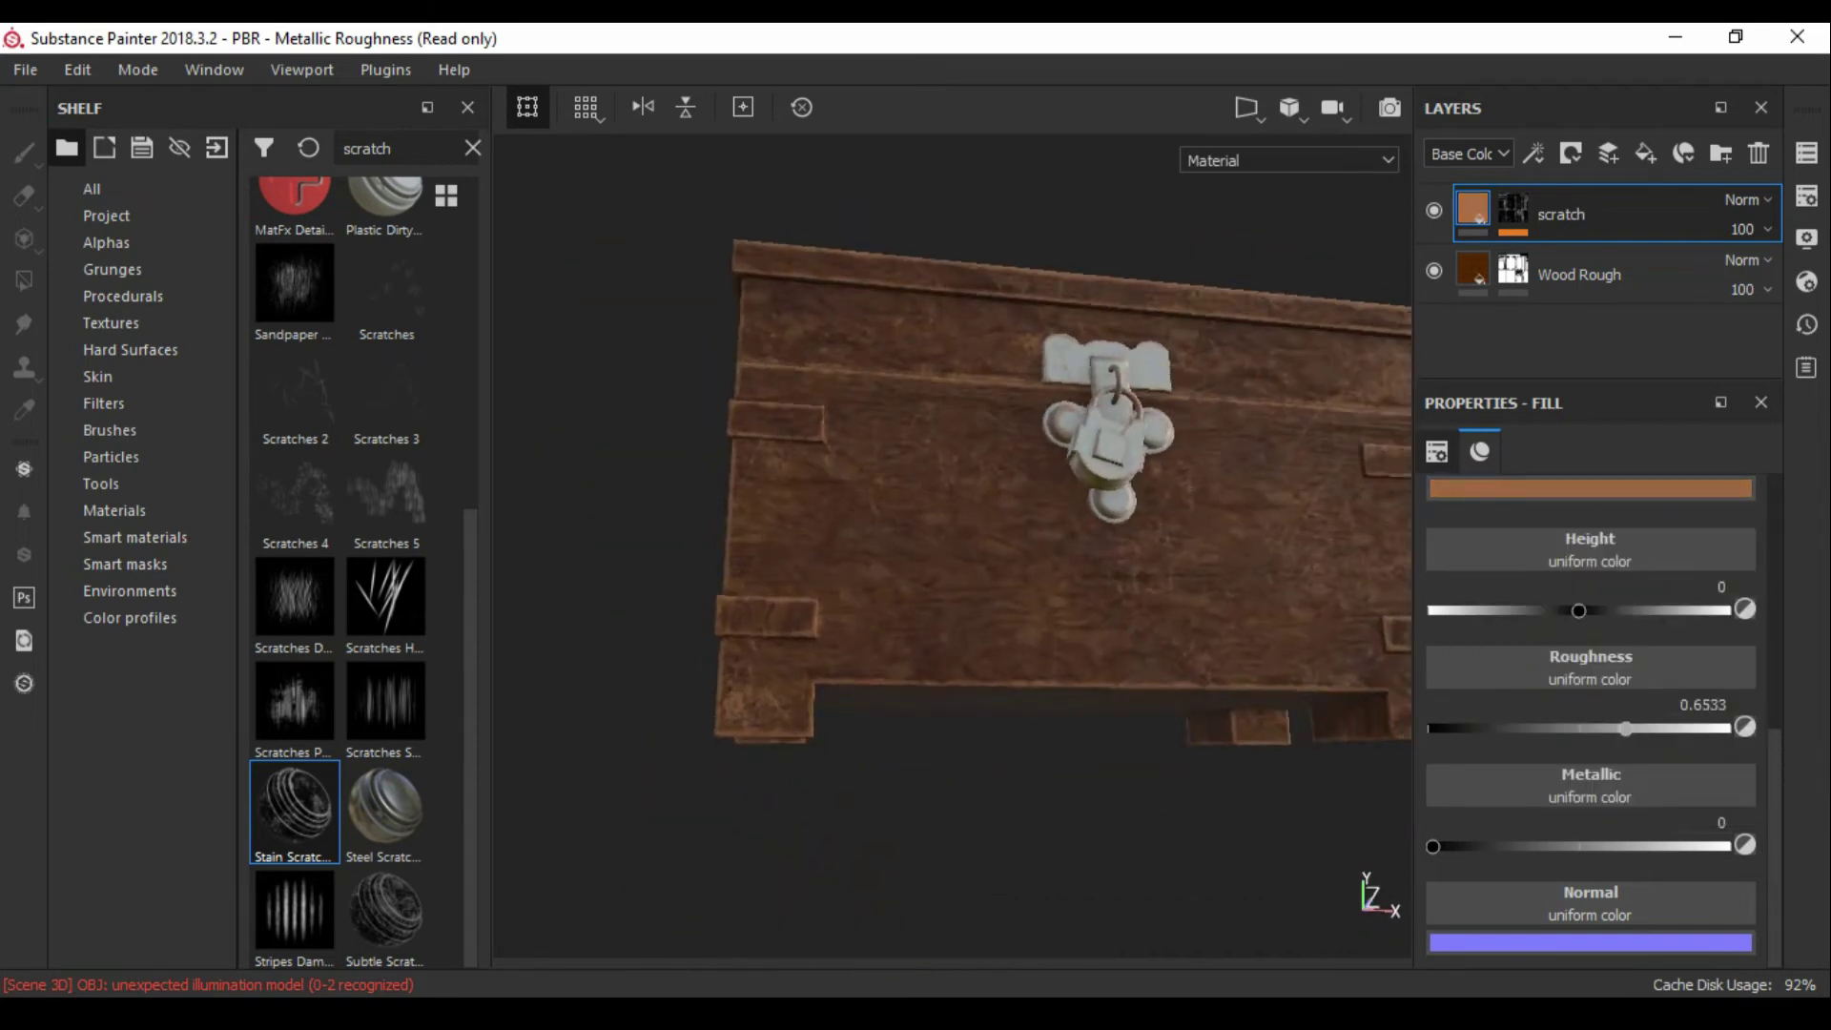
key(f)
alt+drag(1362, 921, 1240, 896)
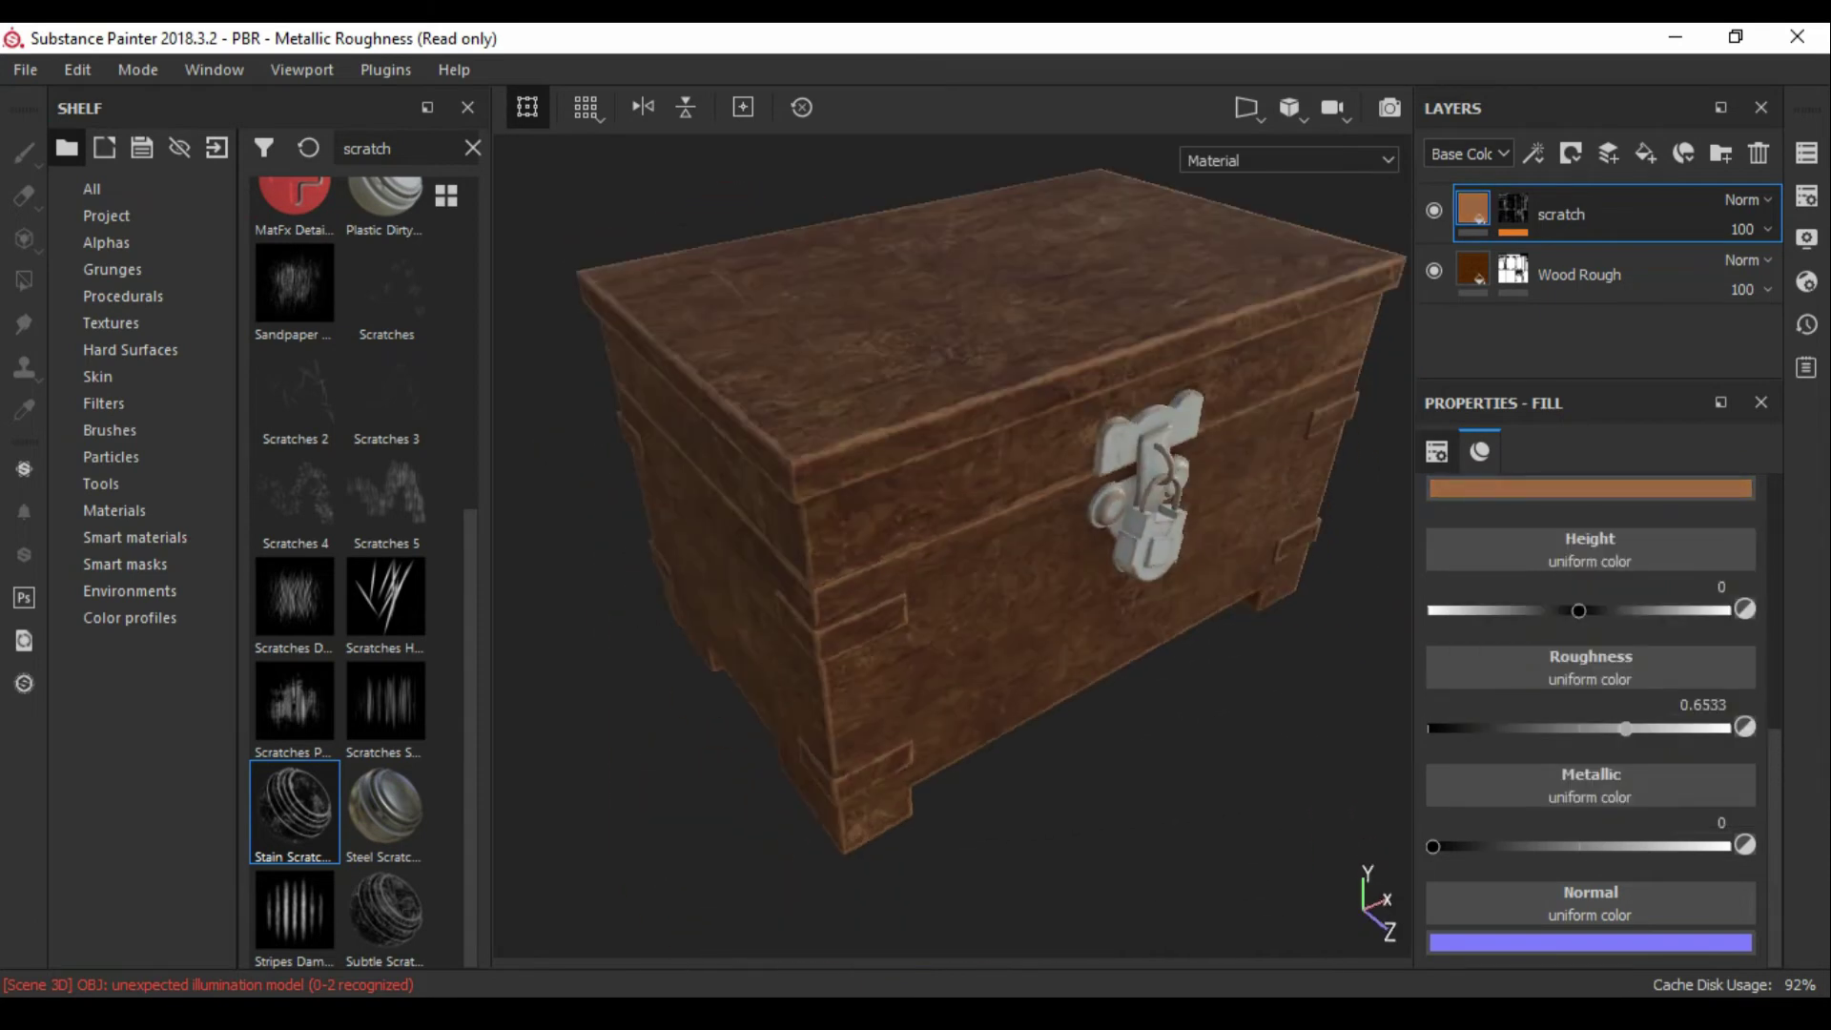
alt+drag(954, 572, 954, 524)
Step: Create a folder named wood and move the scratch and Wood Rough layers into it
click(1721, 152)
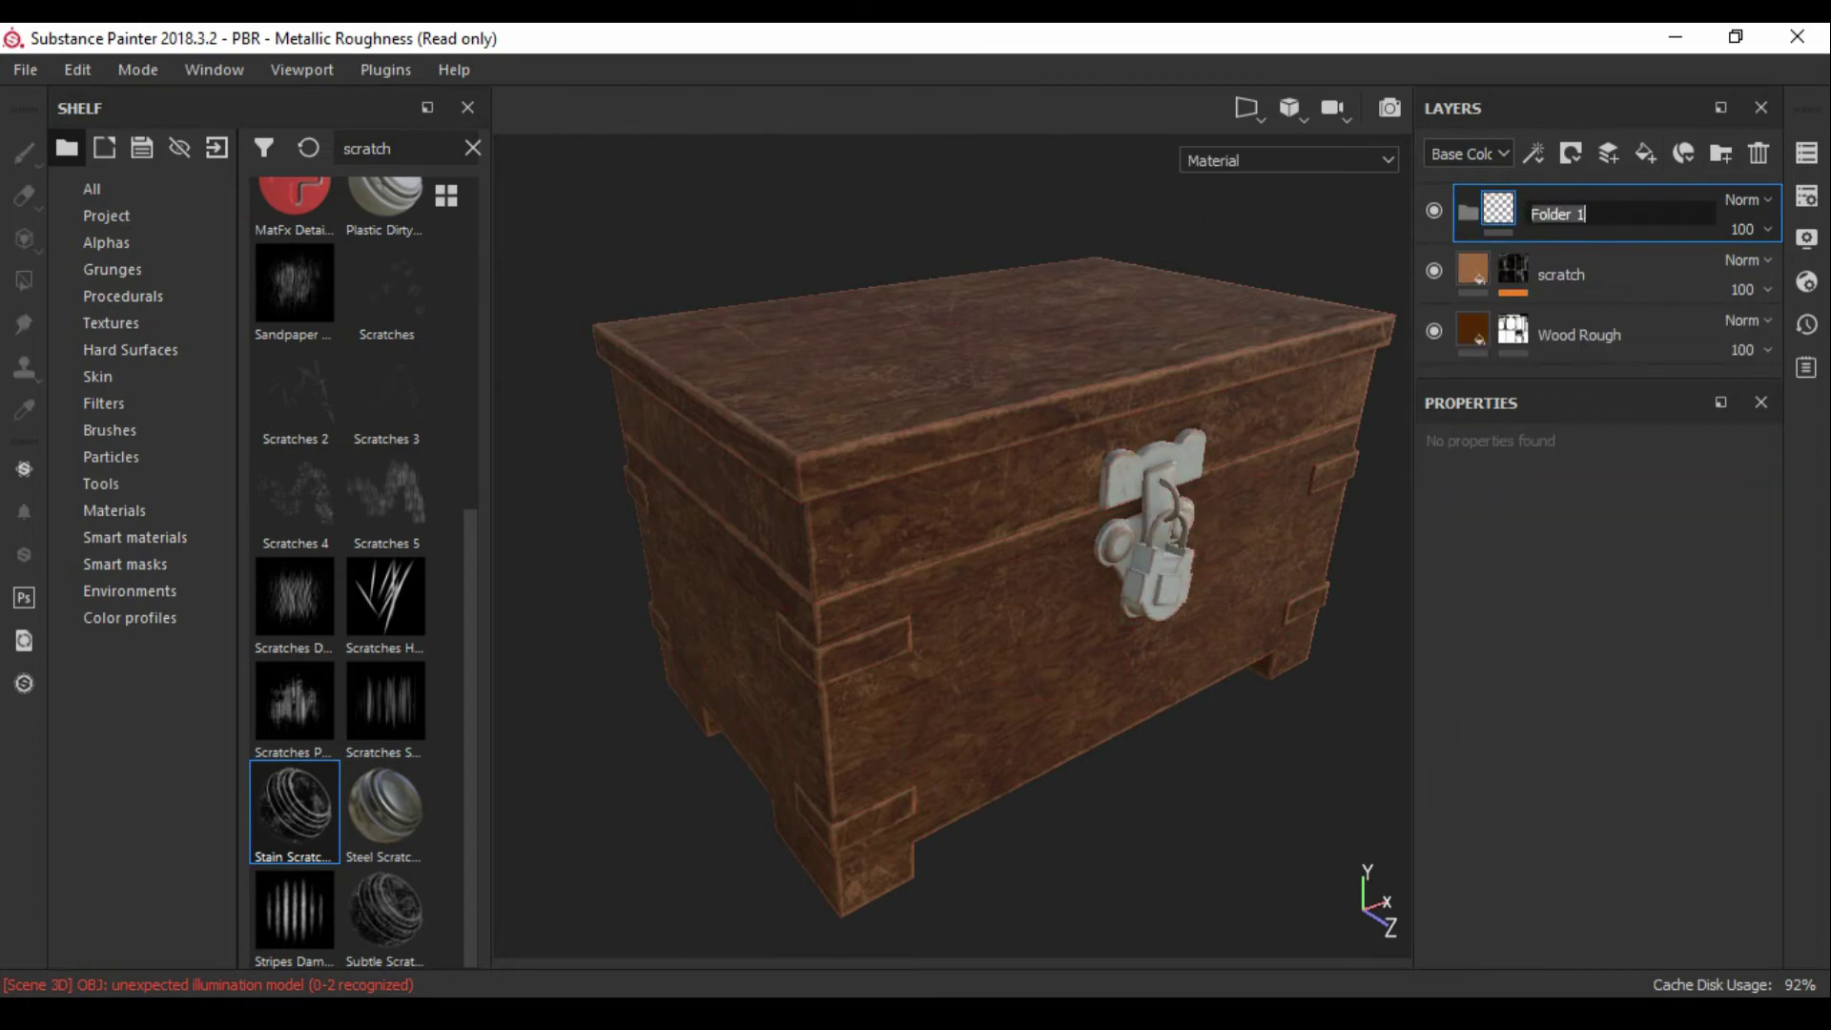
text(wood)
key(Return)
click(1602, 274)
shift+click(1603, 334)
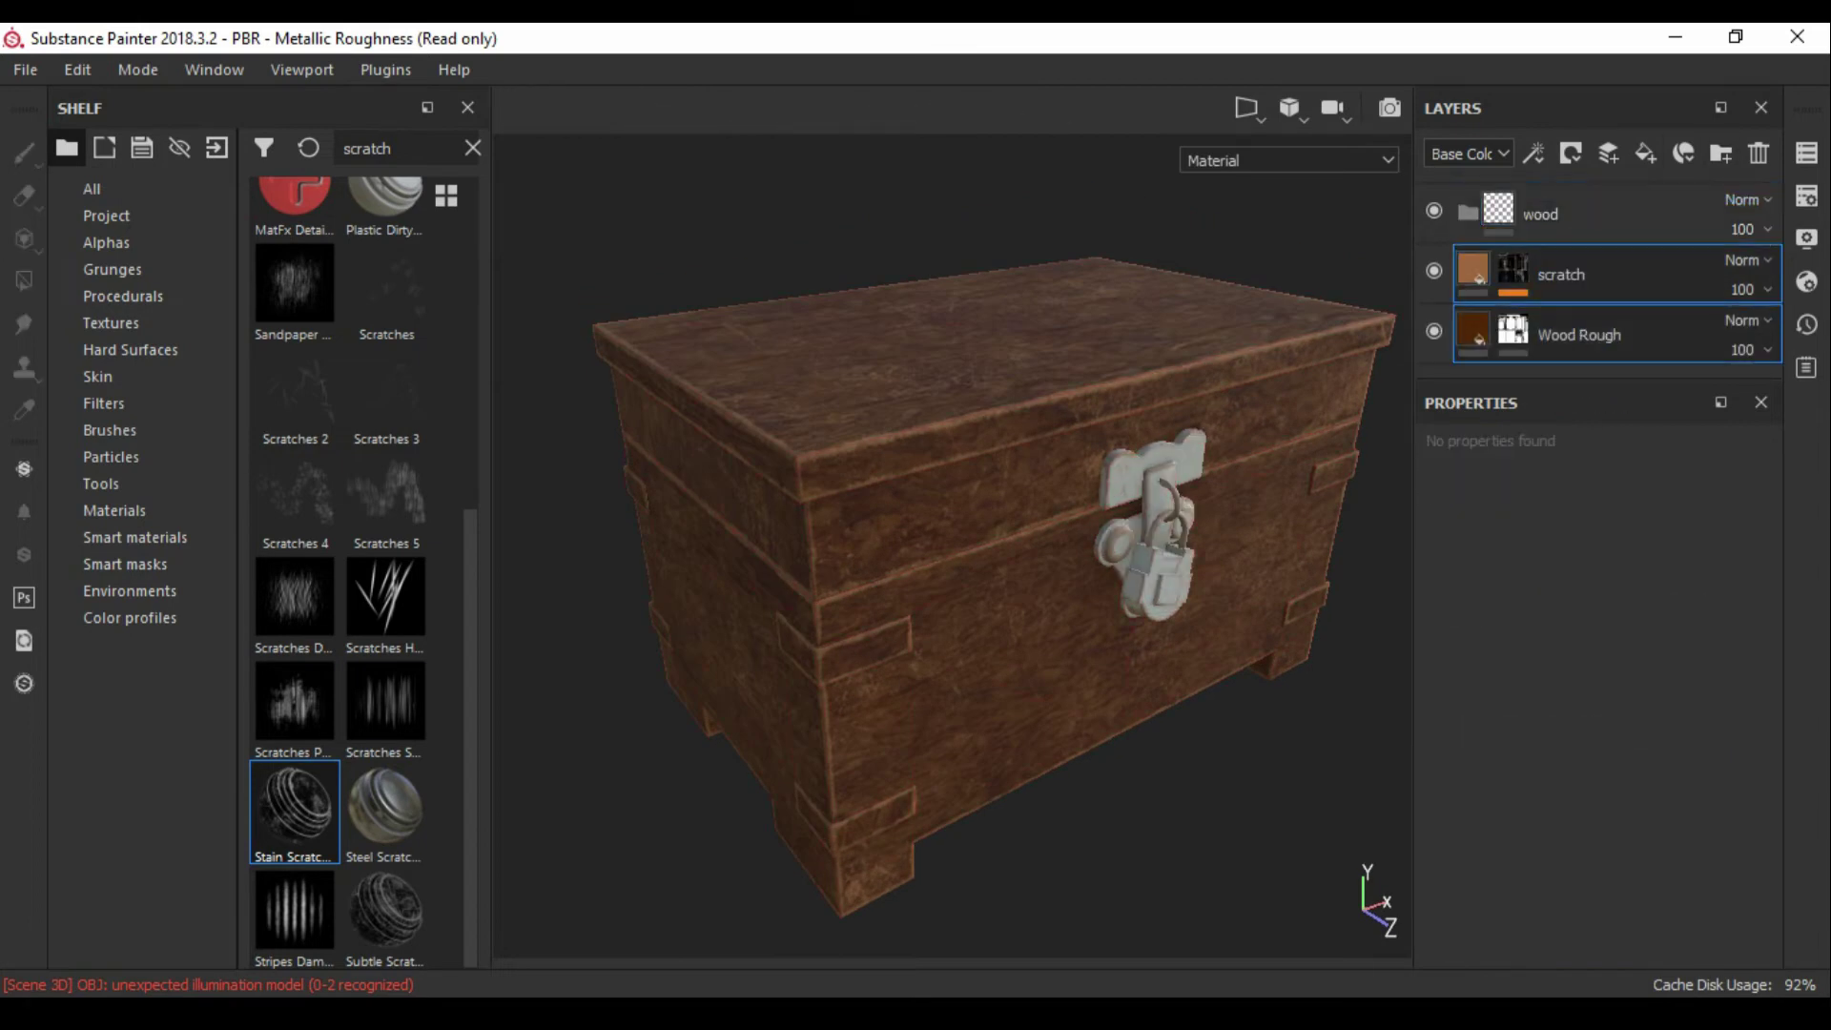
drag(1602, 273, 1564, 214)
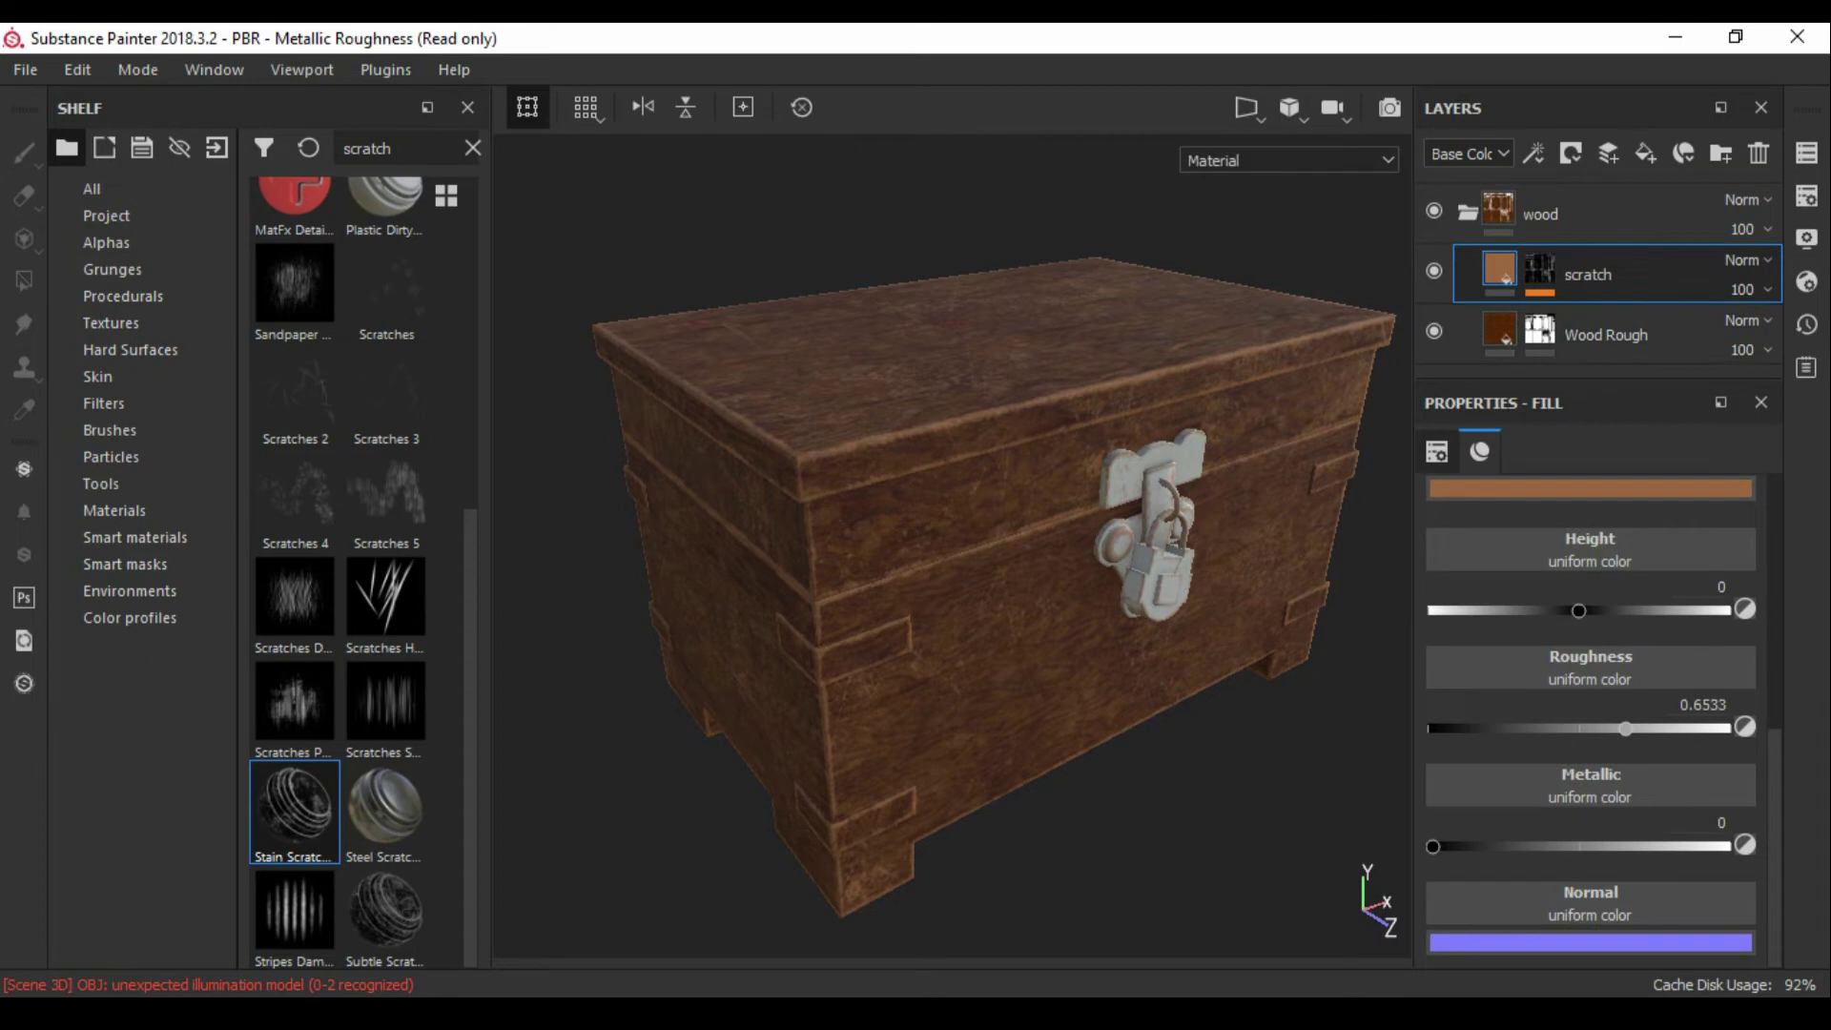
Step: Give the wood folder a black mask
alt+drag(953, 572, 858, 573)
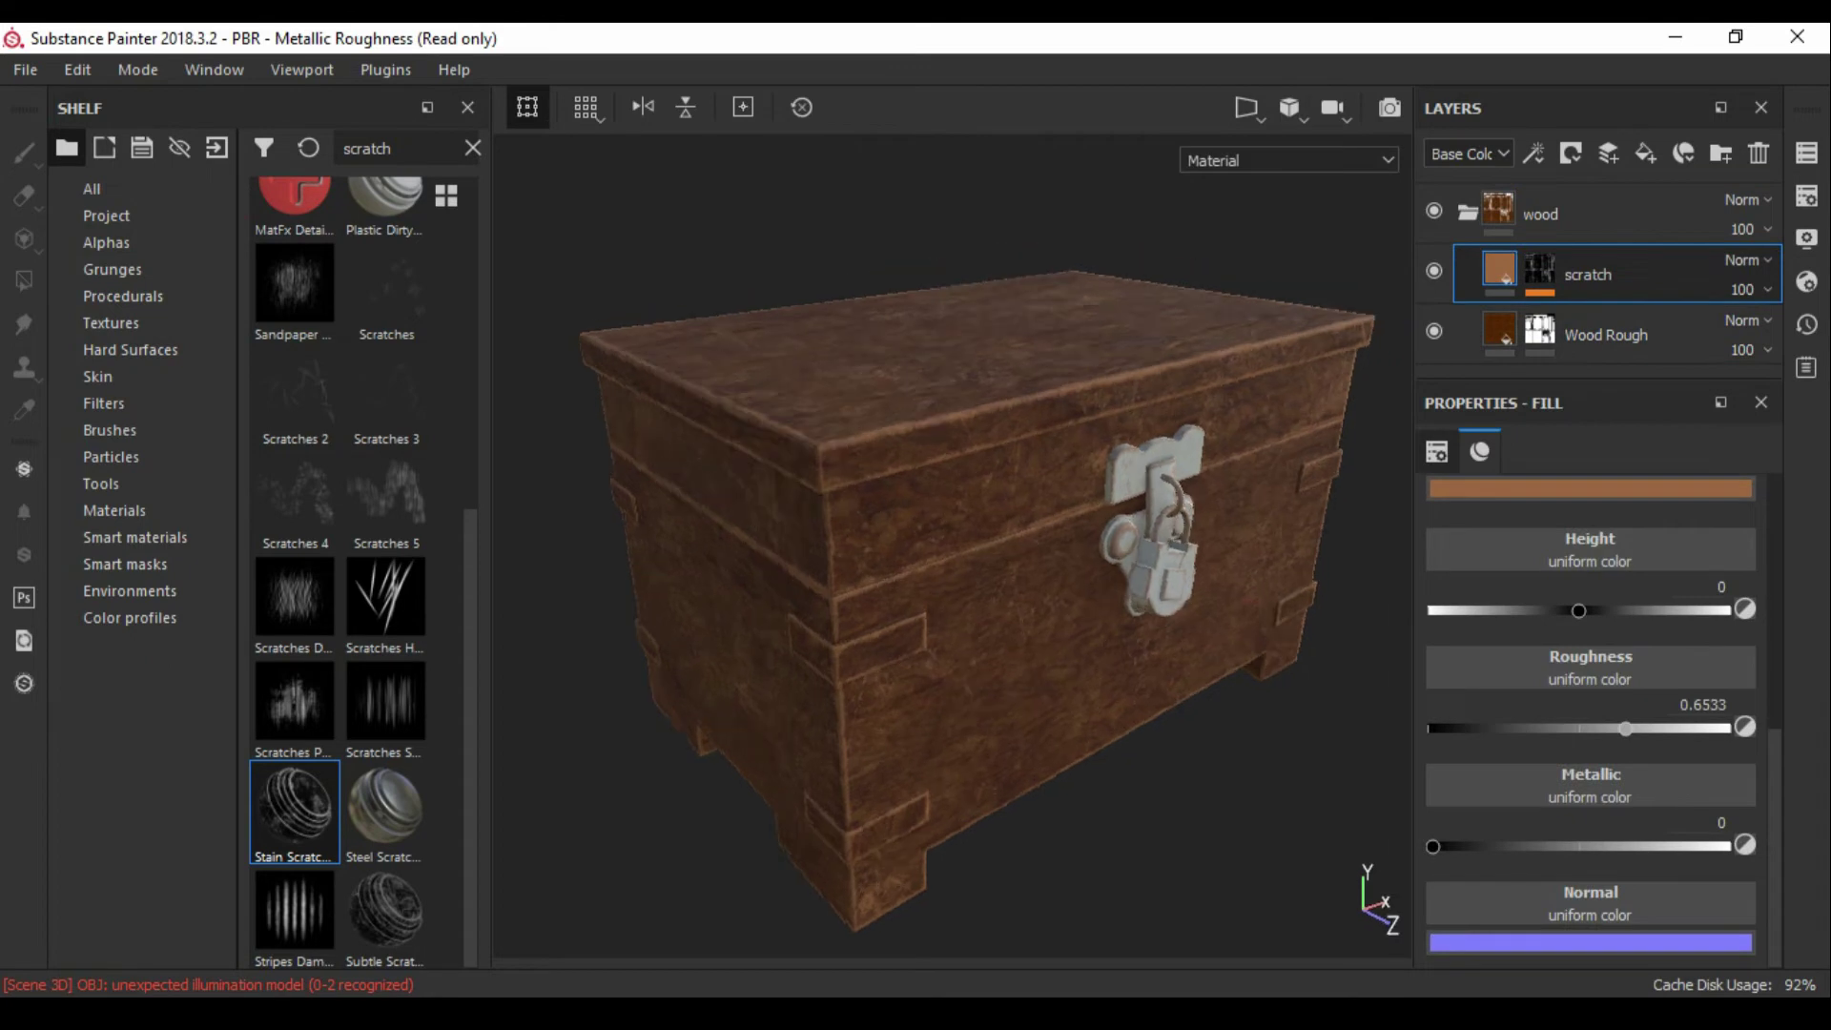
right_click(1473, 218)
click(1550, 259)
Step: Add a new fill layer inside the wood folder named pattern
key(4)
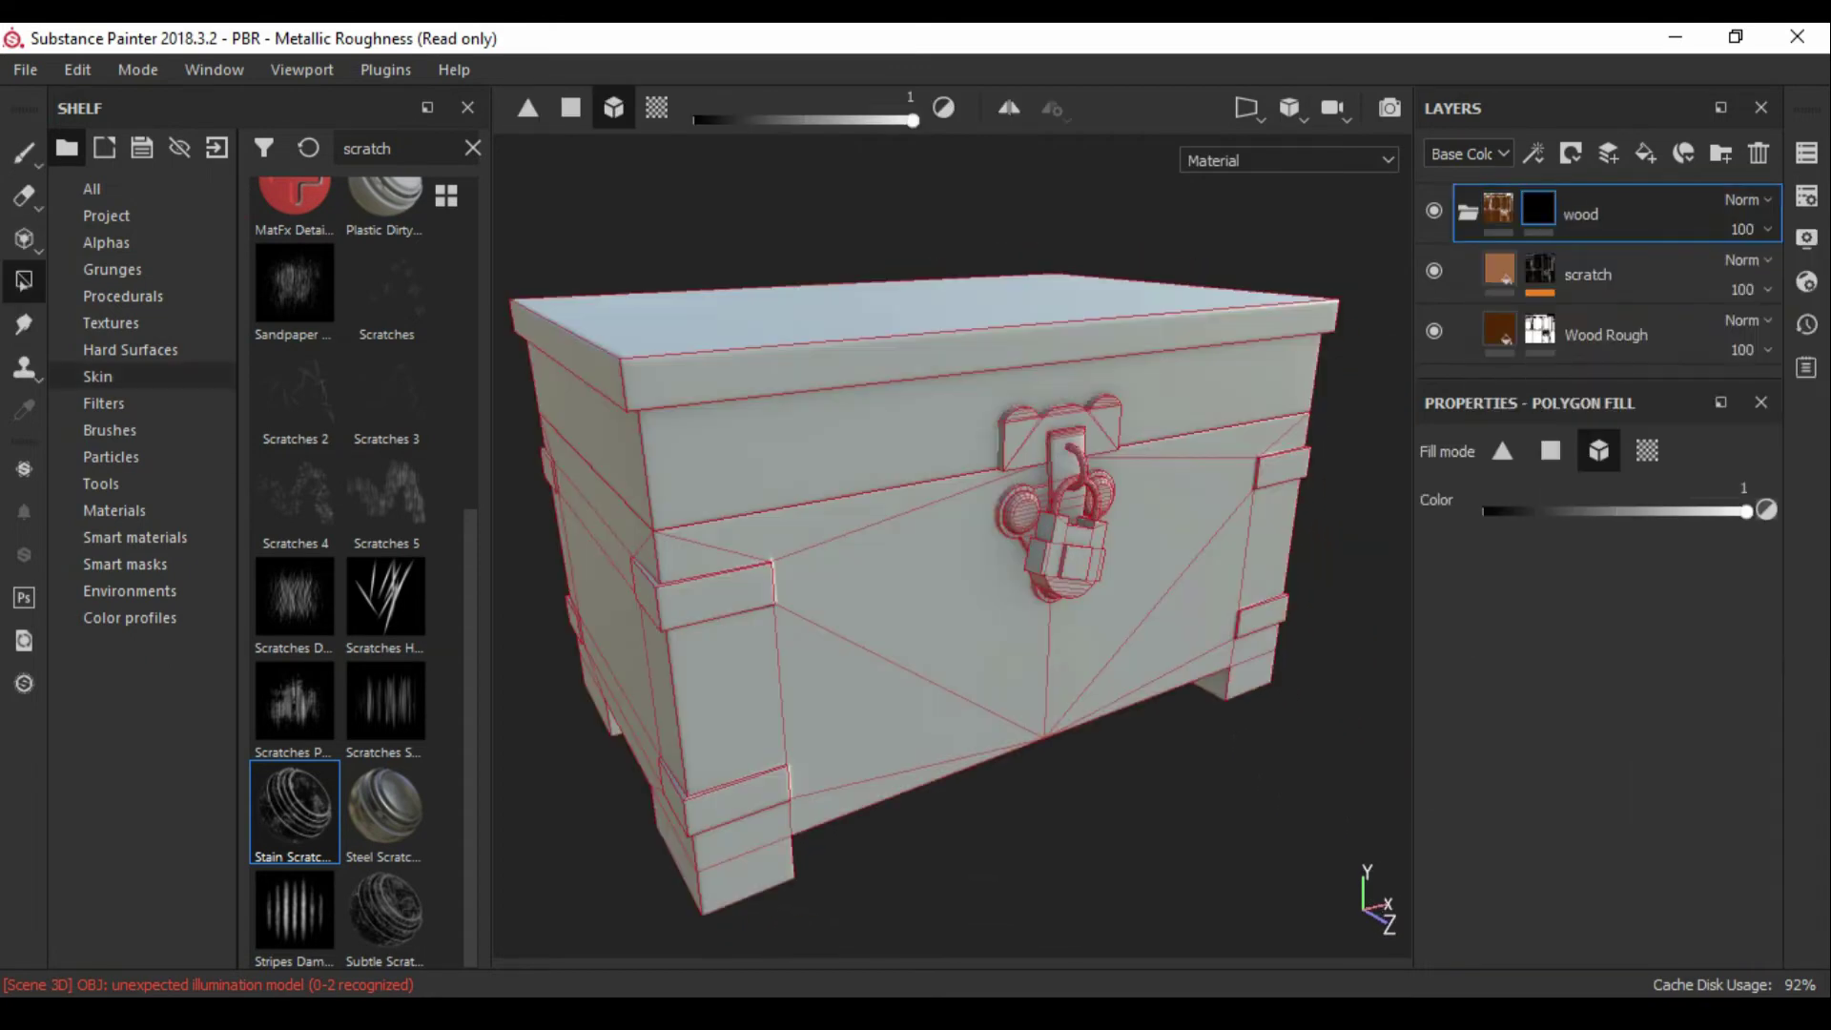
alt+drag(954, 573, 954, 591)
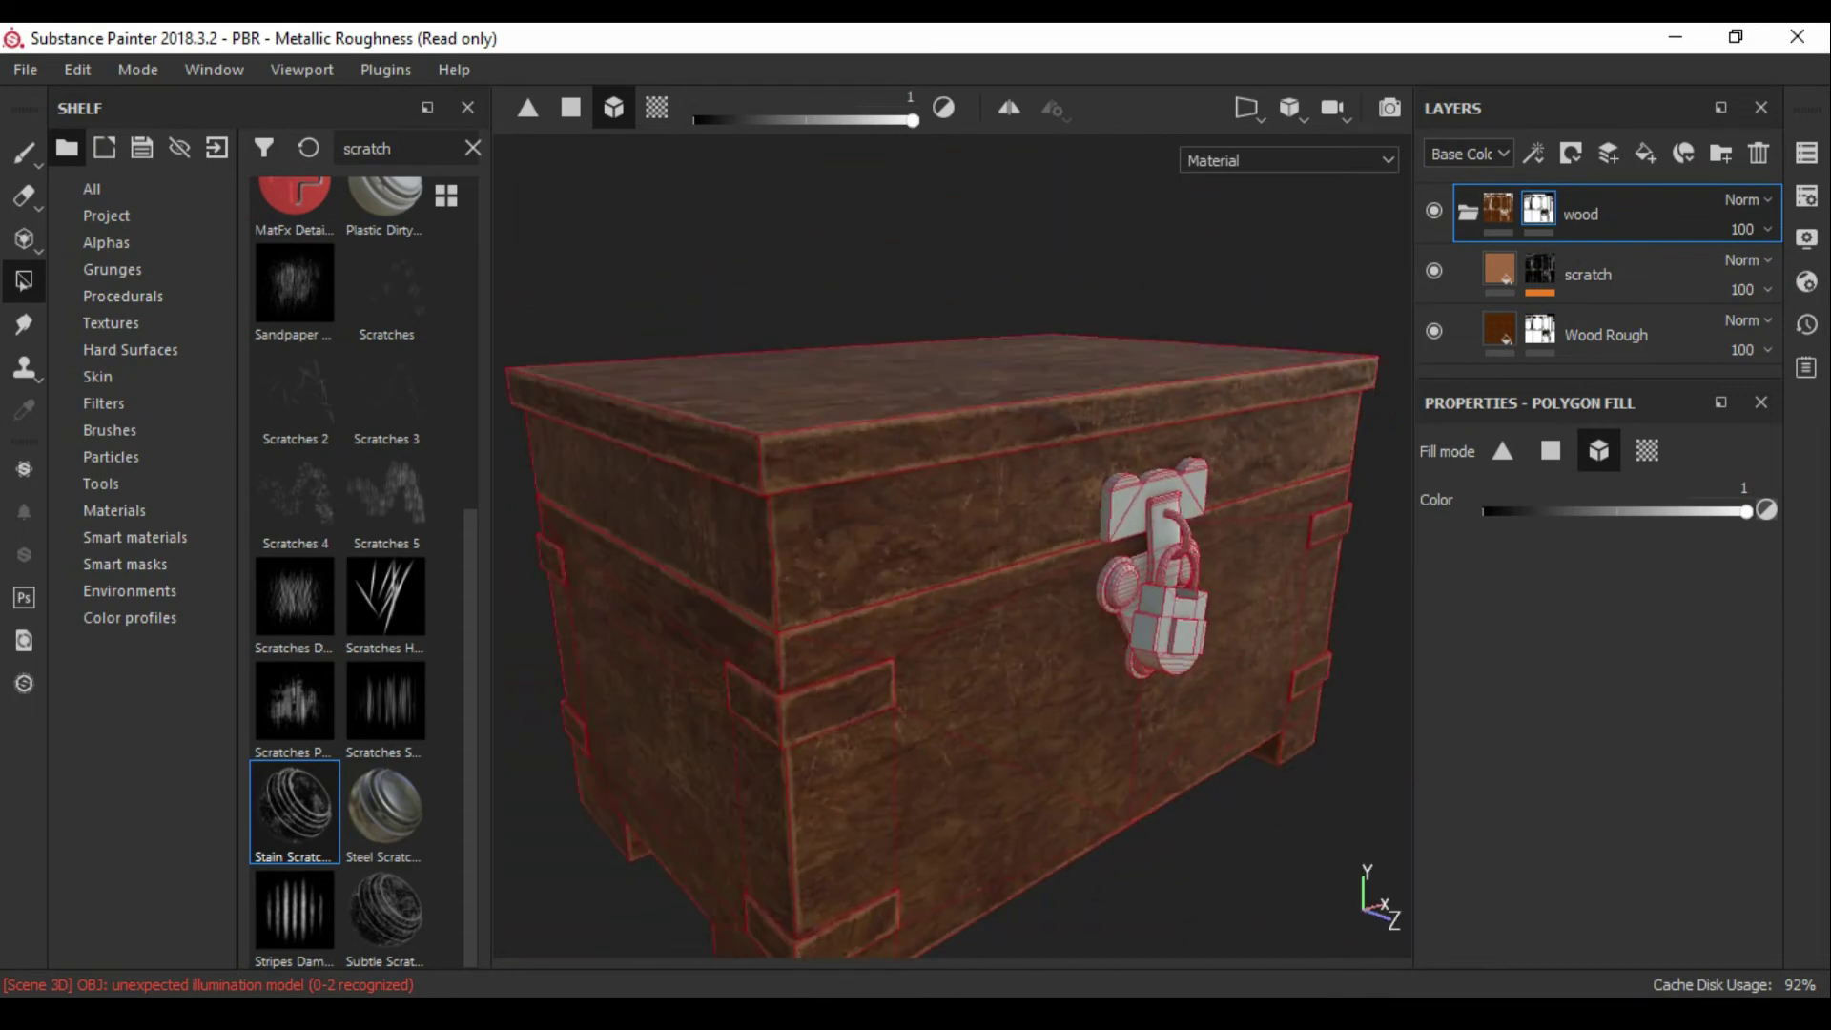
click(1646, 152)
key(4)
double_click(1604, 274)
text(n)
key(Return)
Step: Clear the shelf search and browse all assets for a noise texture
alt+drag(954, 525, 1011, 639)
click(472, 148)
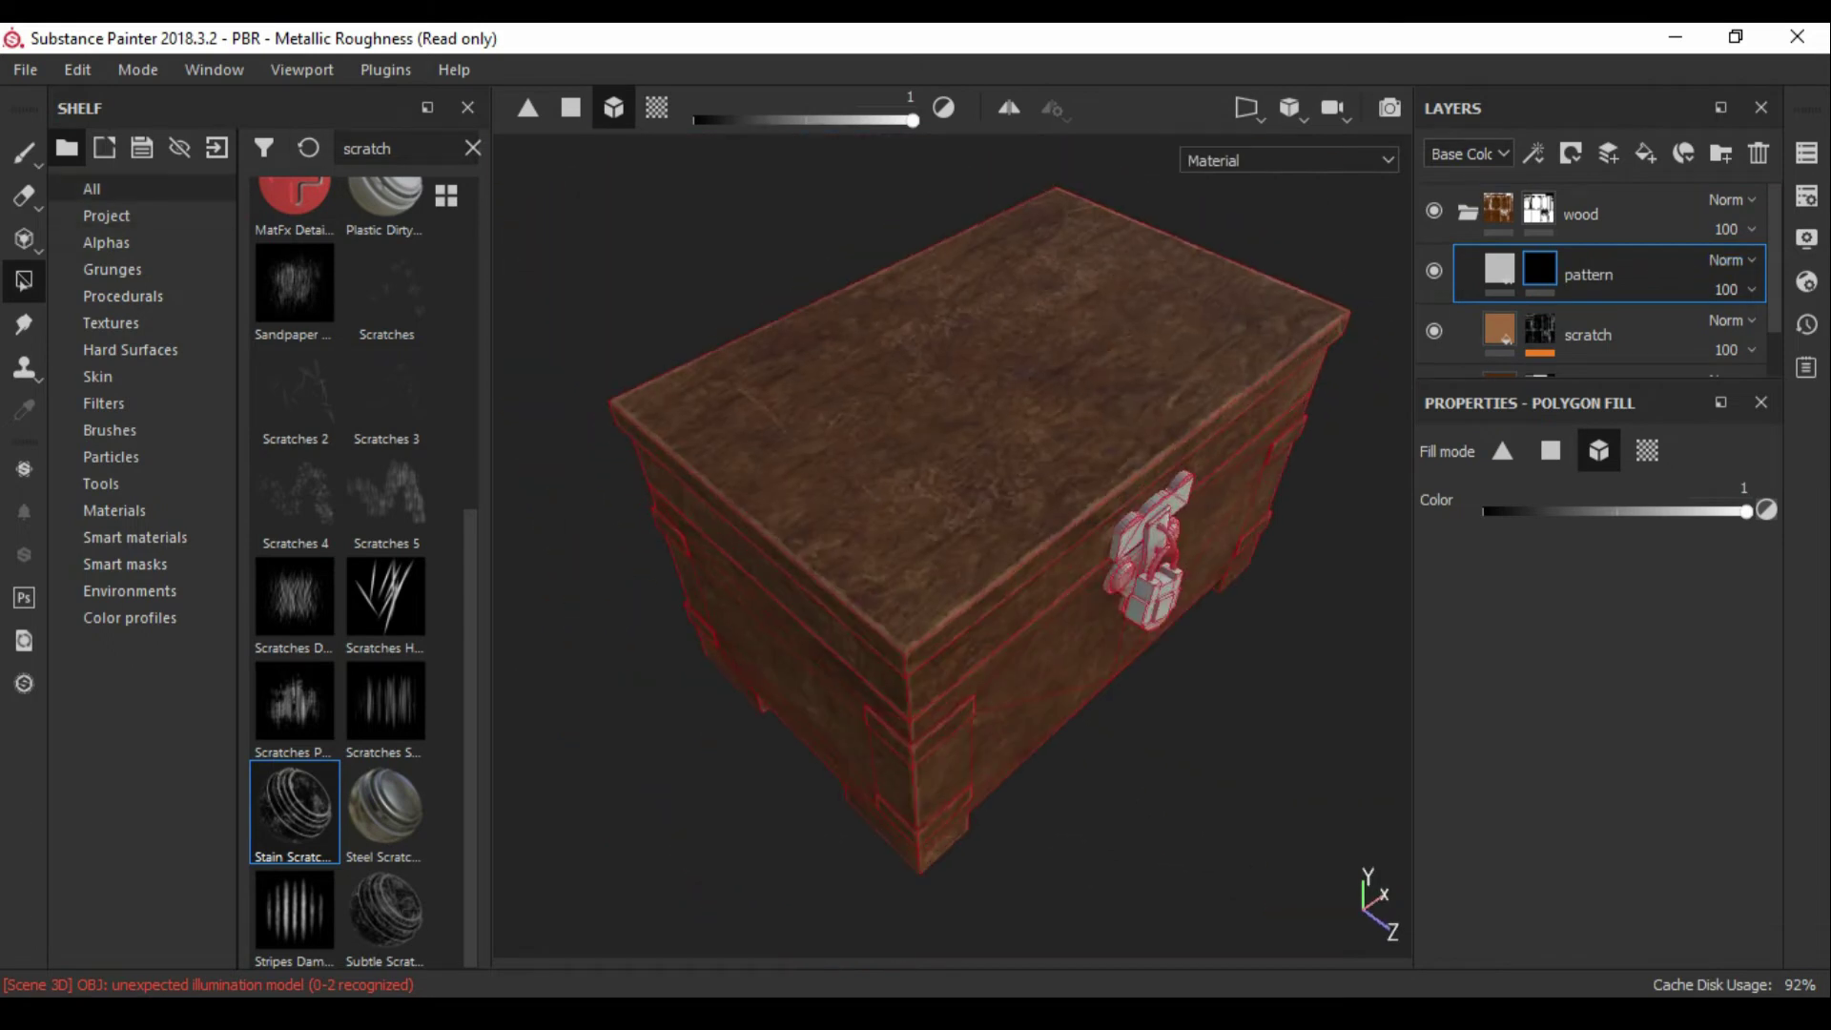
click(92, 188)
scroll(363, 573, down, 5)
scroll(362, 572, down, 5)
scroll(362, 572, down, 5)
scroll(362, 572, down, 5)
scroll(296, 496, down, 5)
scroll(296, 495, down, 5)
scroll(295, 496, down, 5)
scroll(295, 496, down, 5)
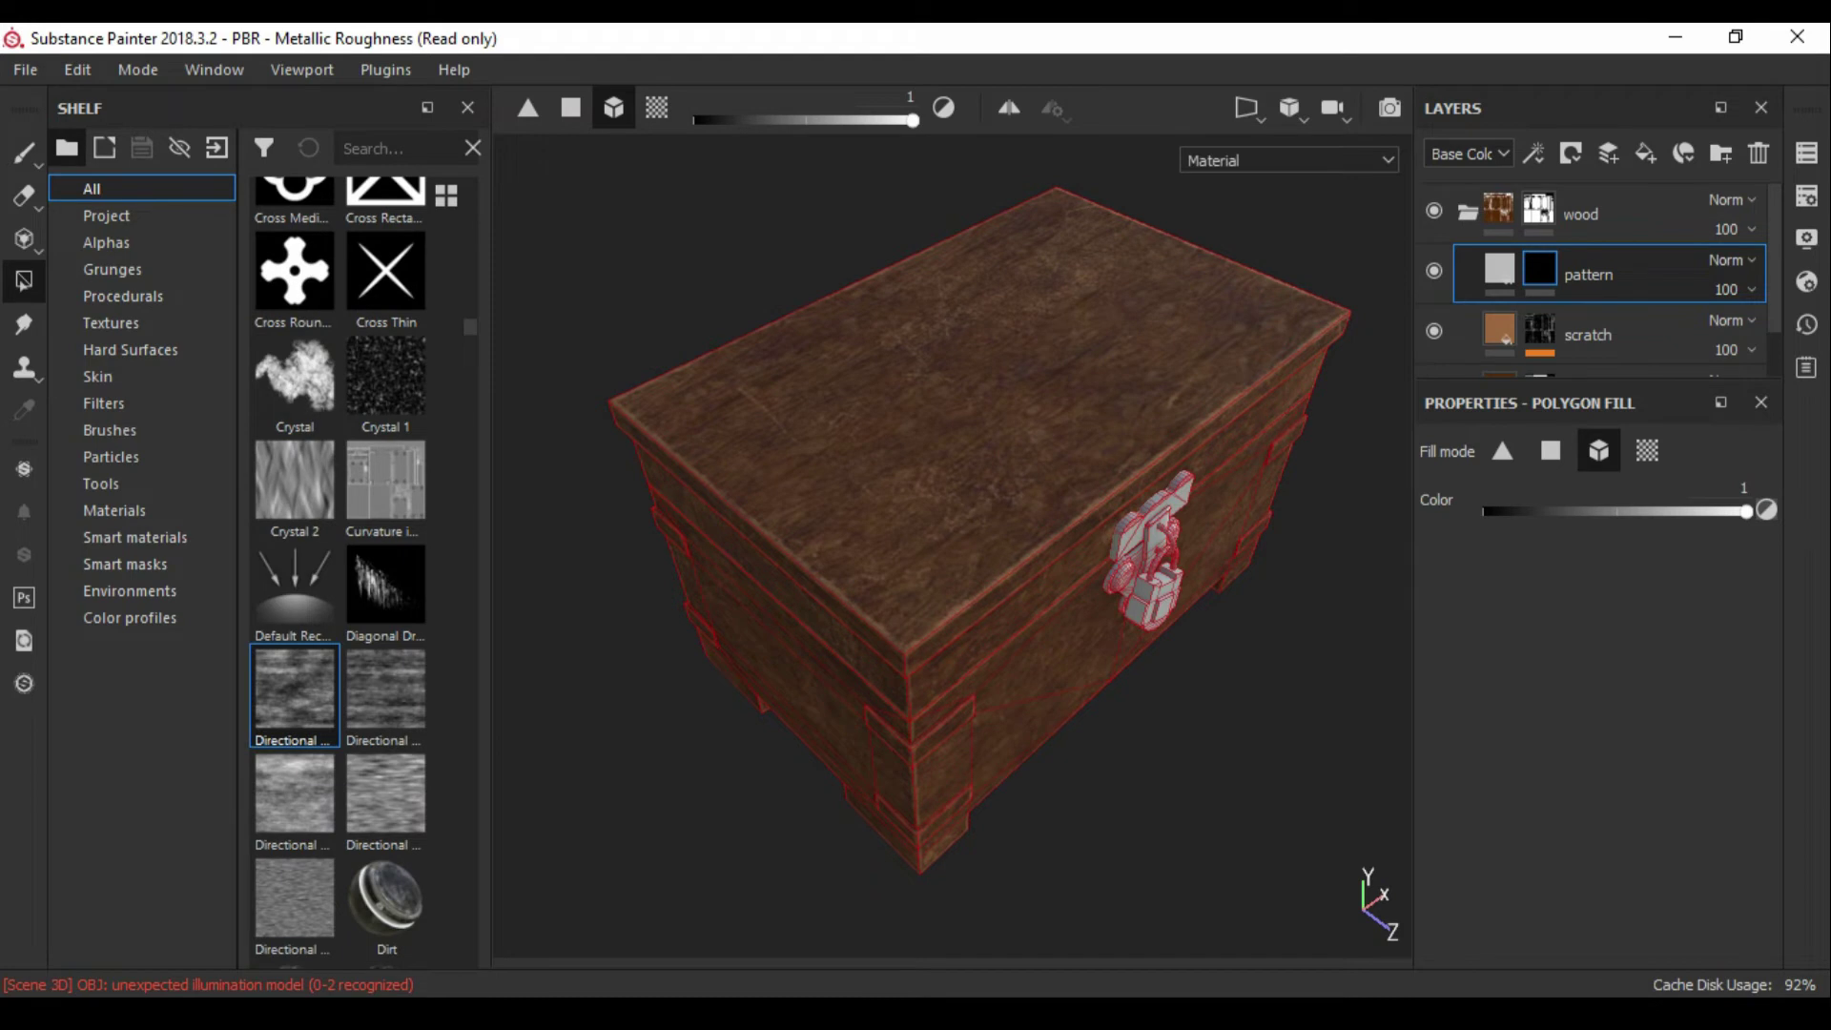
Step: Add a Fill effect using Directional Noise 1 rotated 90, lowering balance and raising contrast
click(1534, 152)
click(1573, 318)
key(ctrl+z)
click(1534, 152)
click(1567, 255)
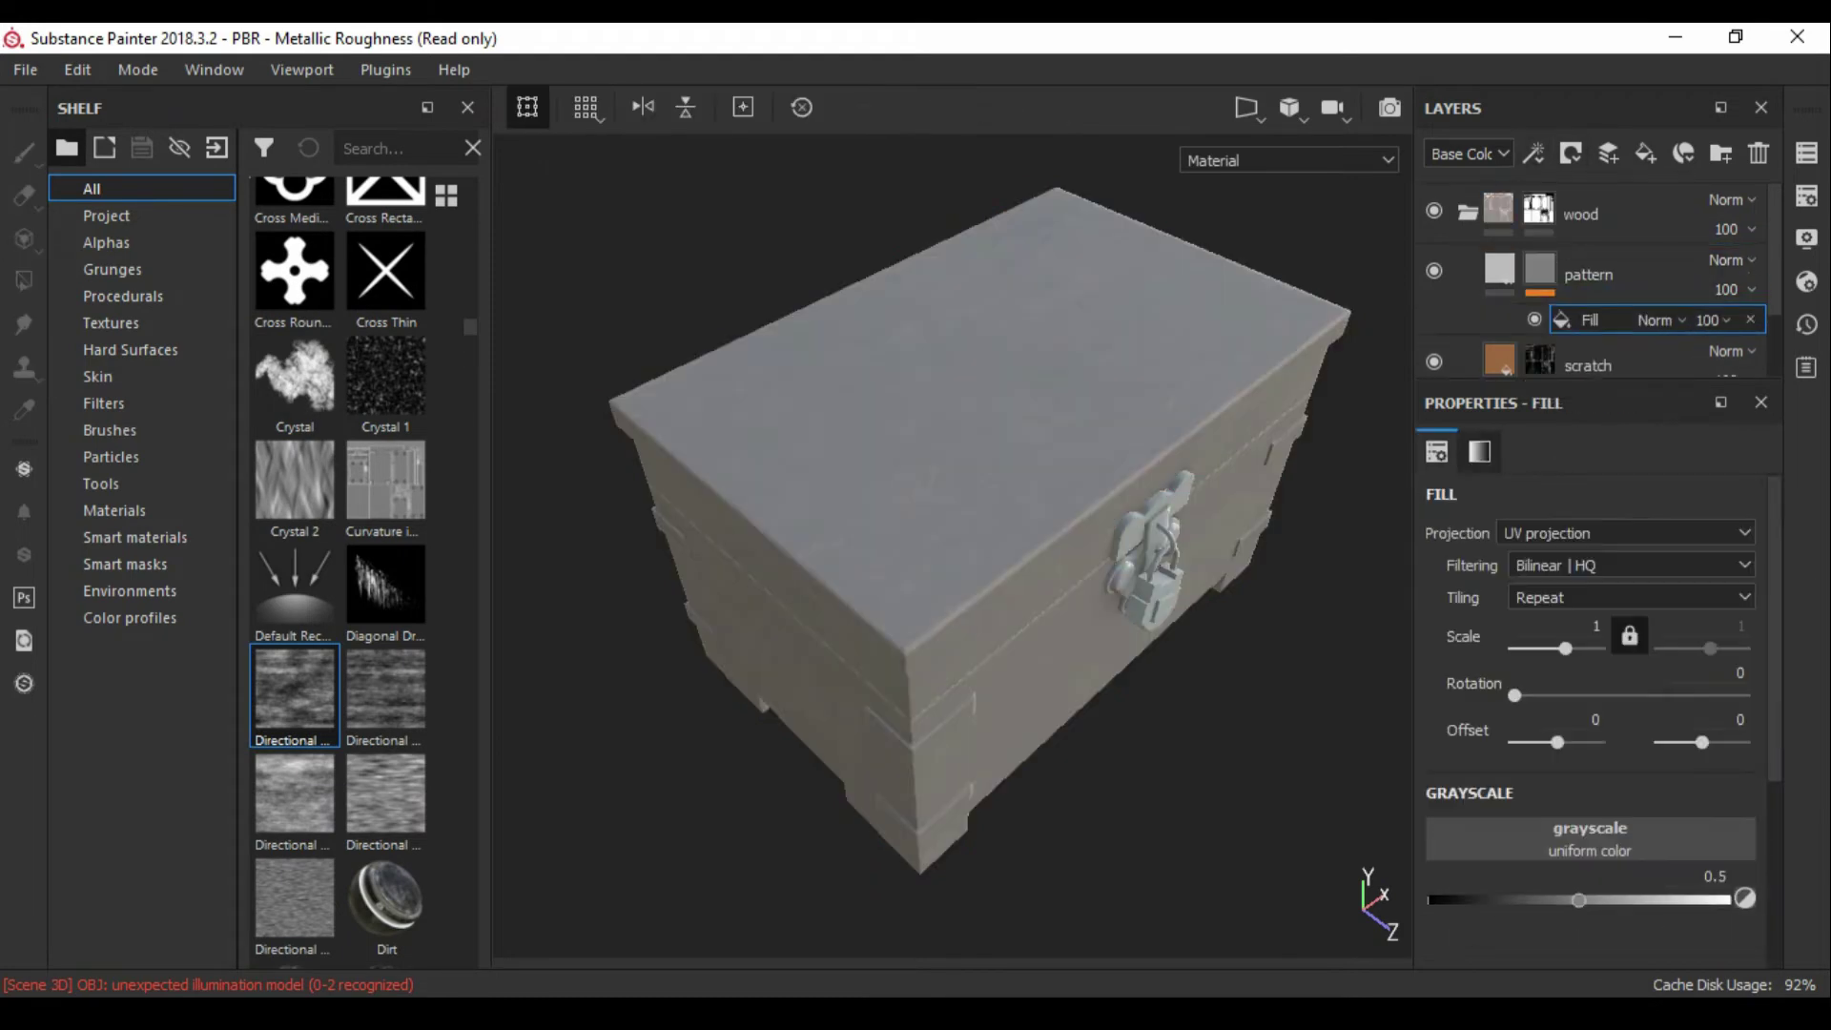
drag(294, 694, 1590, 840)
double_click(1736, 672)
text(90)
key(Return)
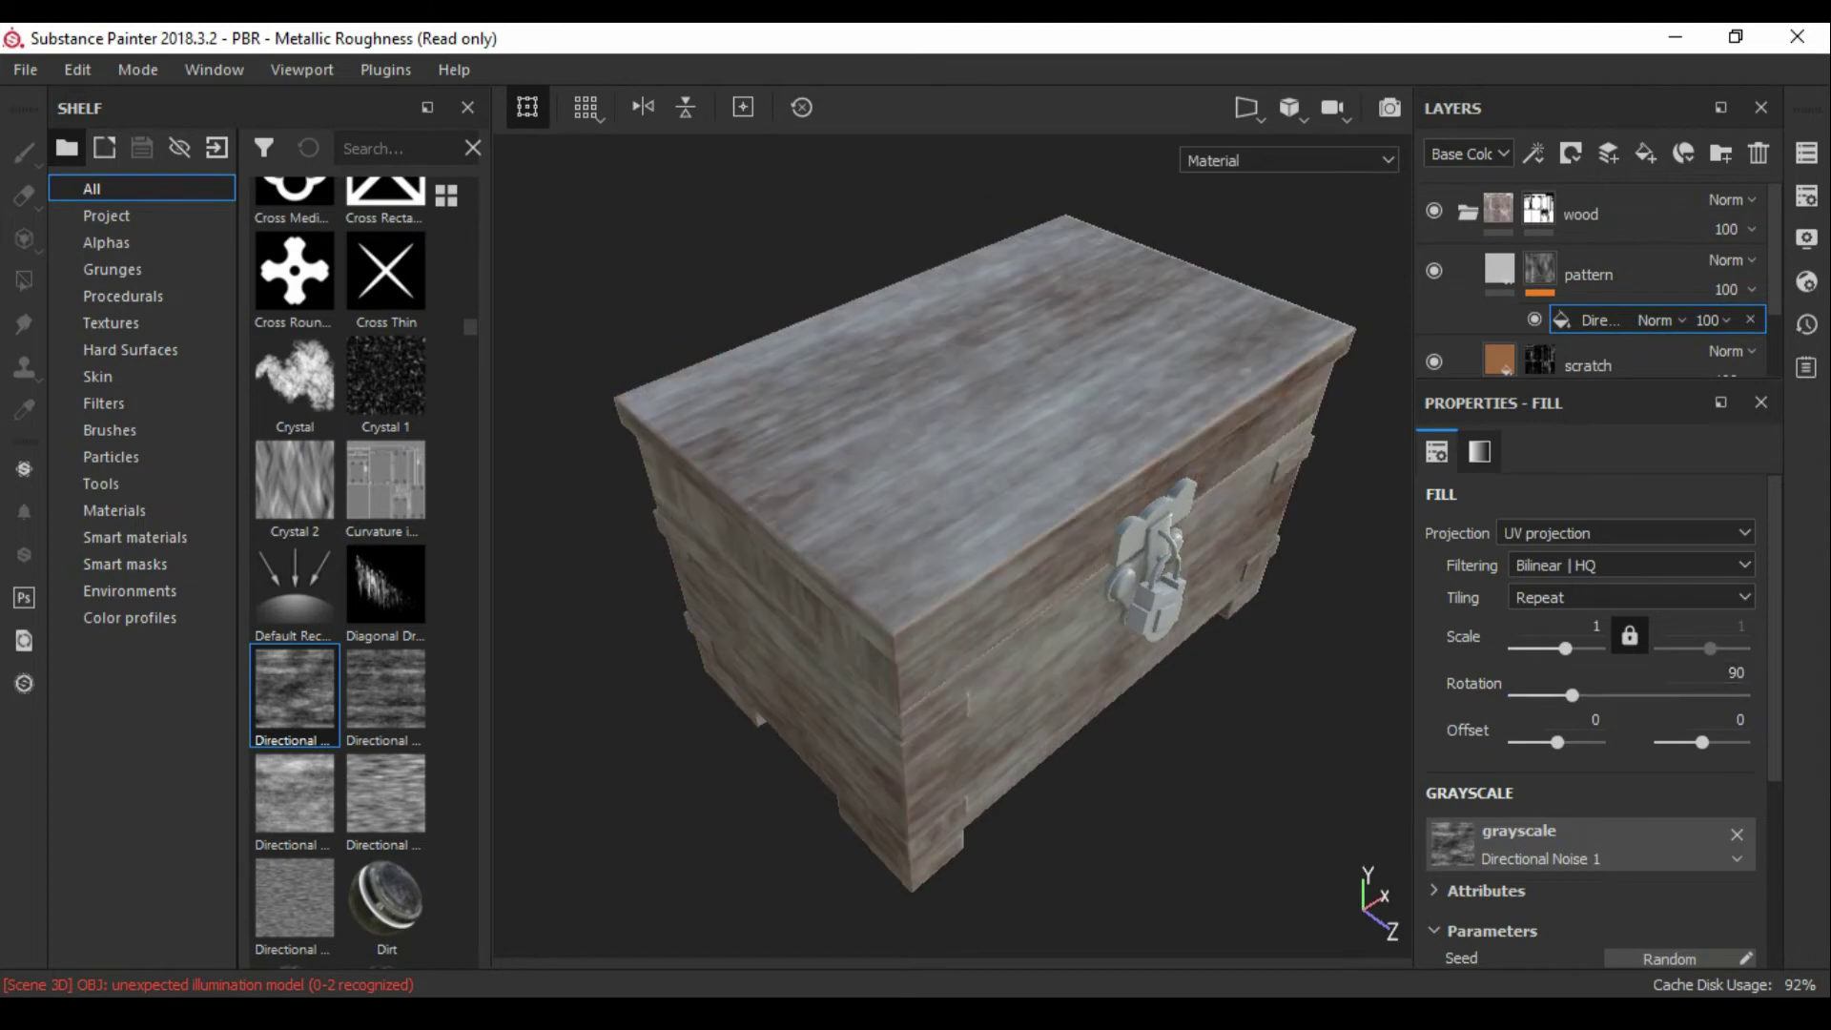
scroll(1593, 668, down, 3)
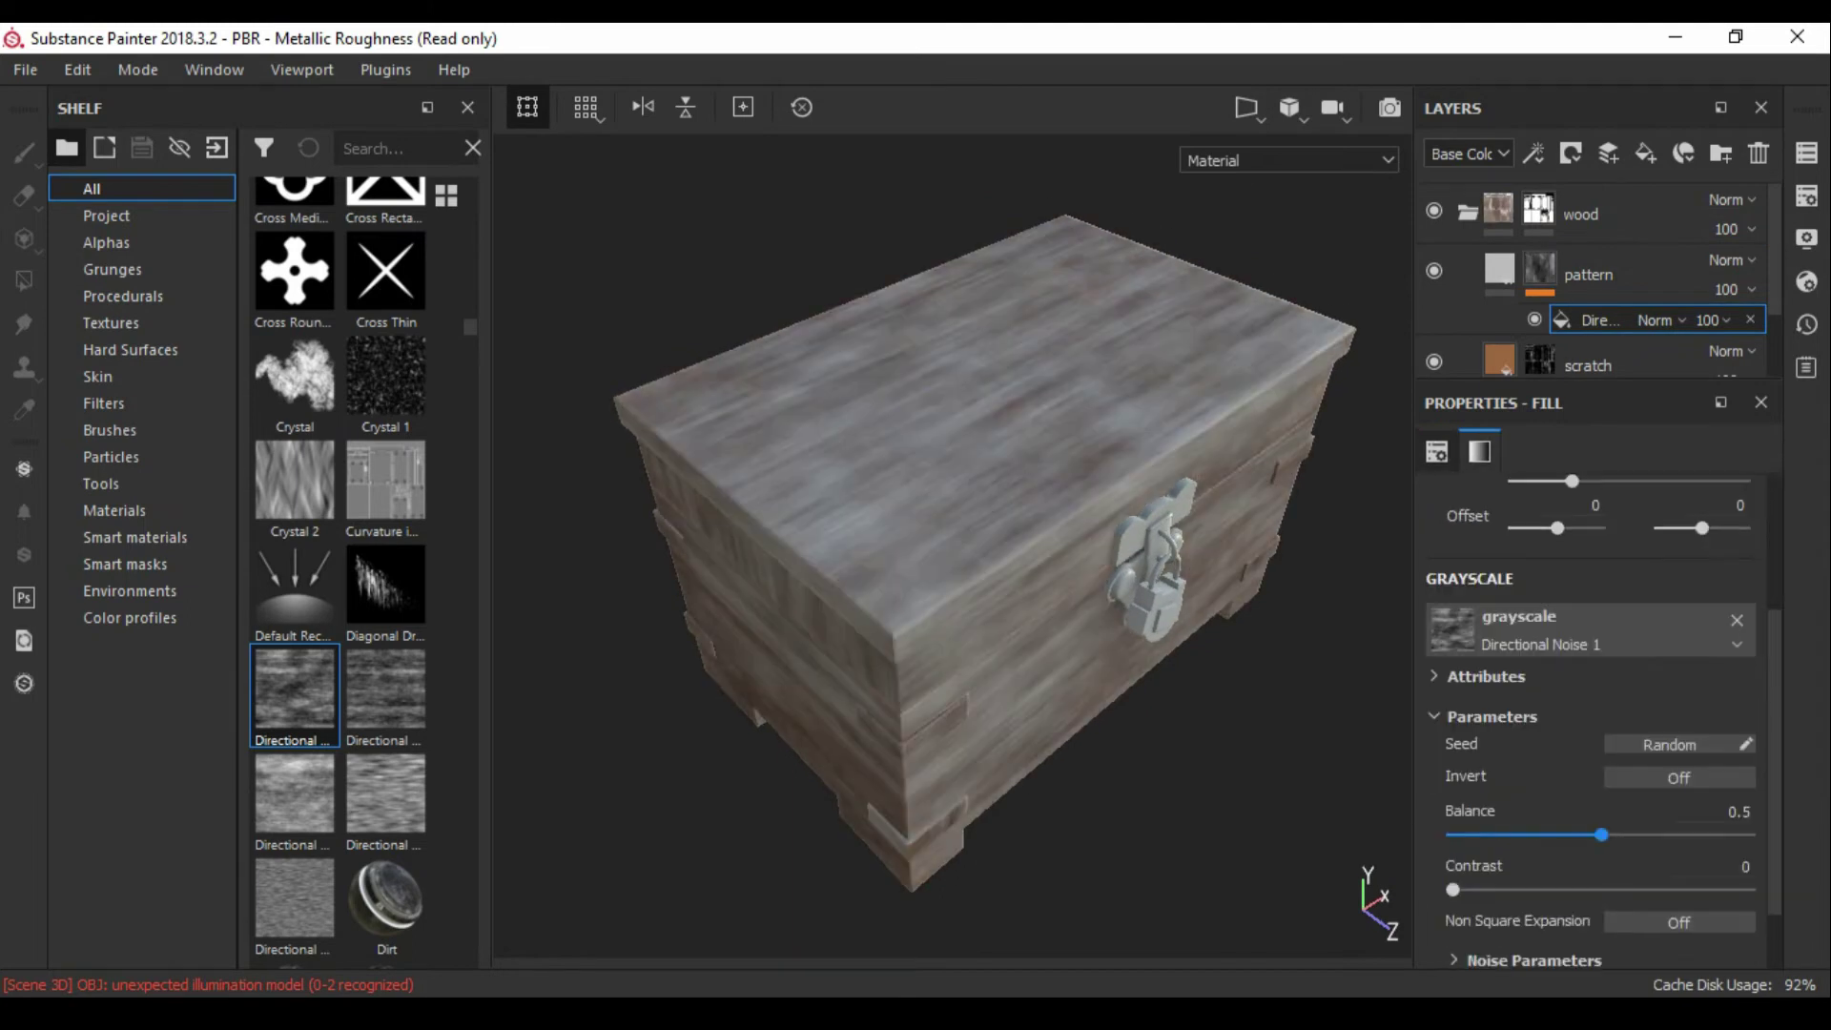
drag(1602, 835, 1564, 835)
drag(1453, 889, 1485, 890)
Step: Set the pattern base colour to brown and preview its noise mask
click(1612, 274)
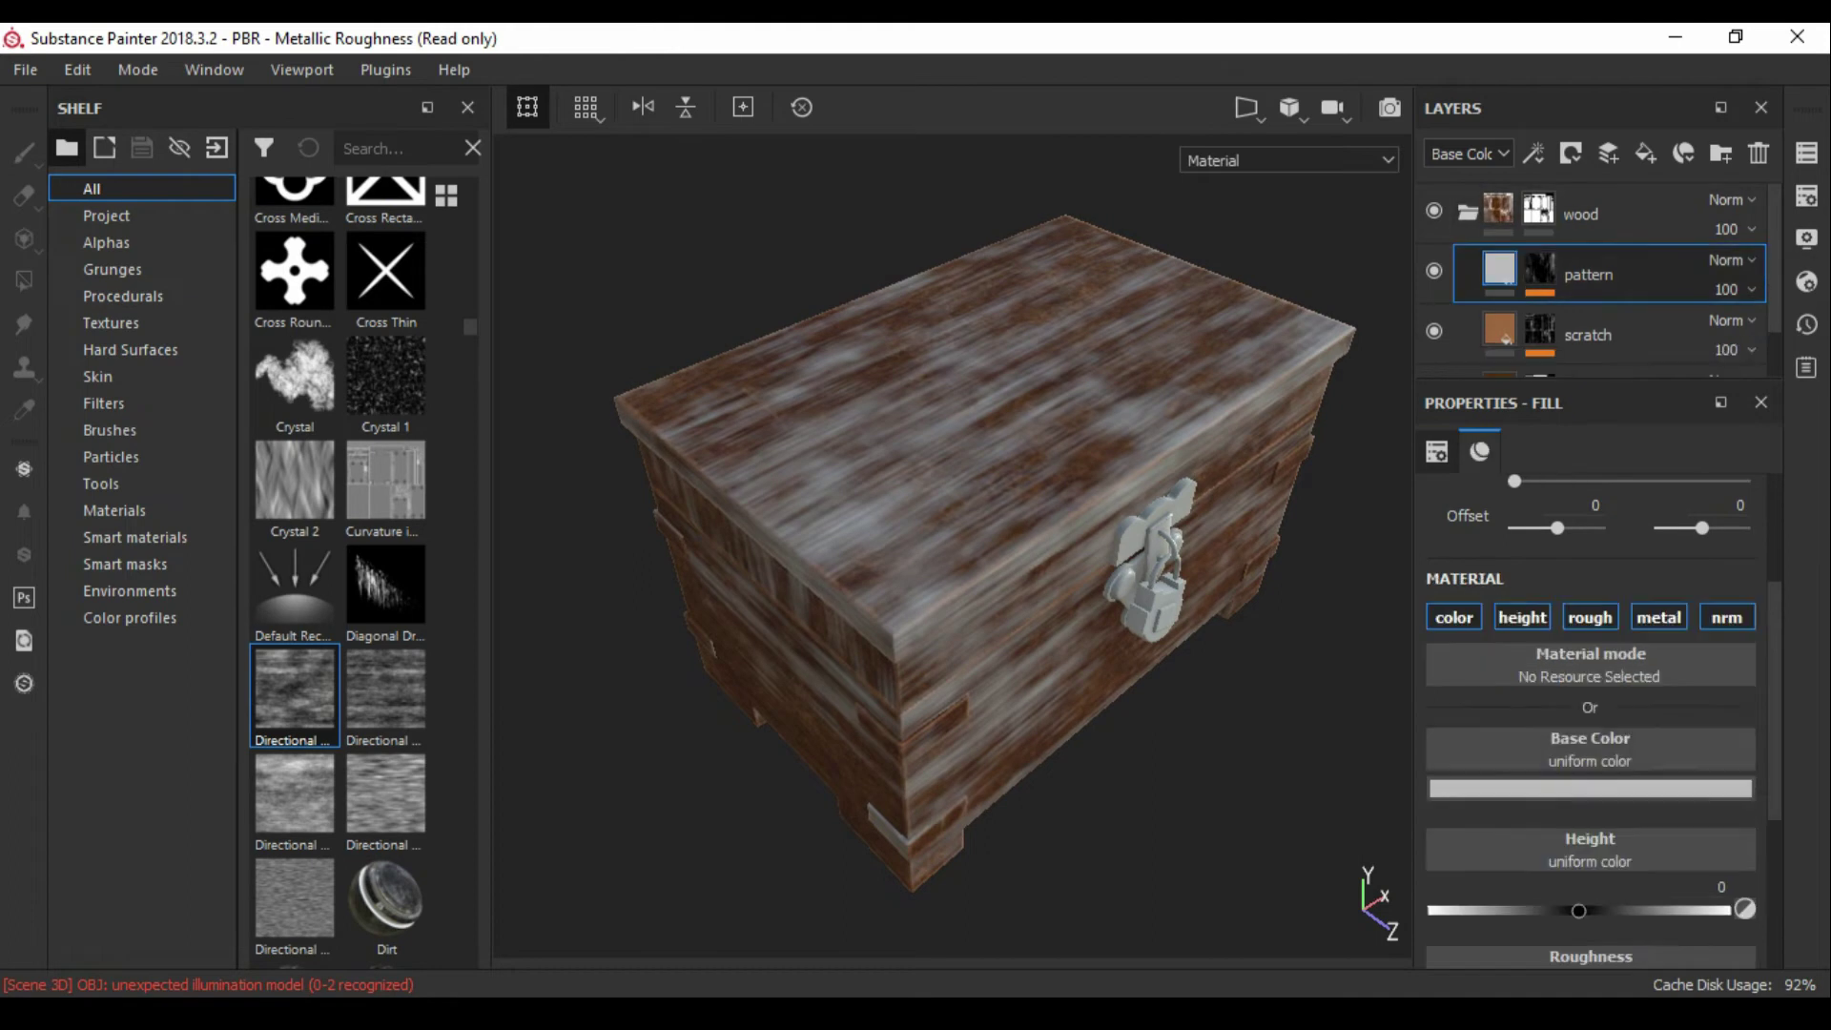
click(1589, 787)
click(1575, 592)
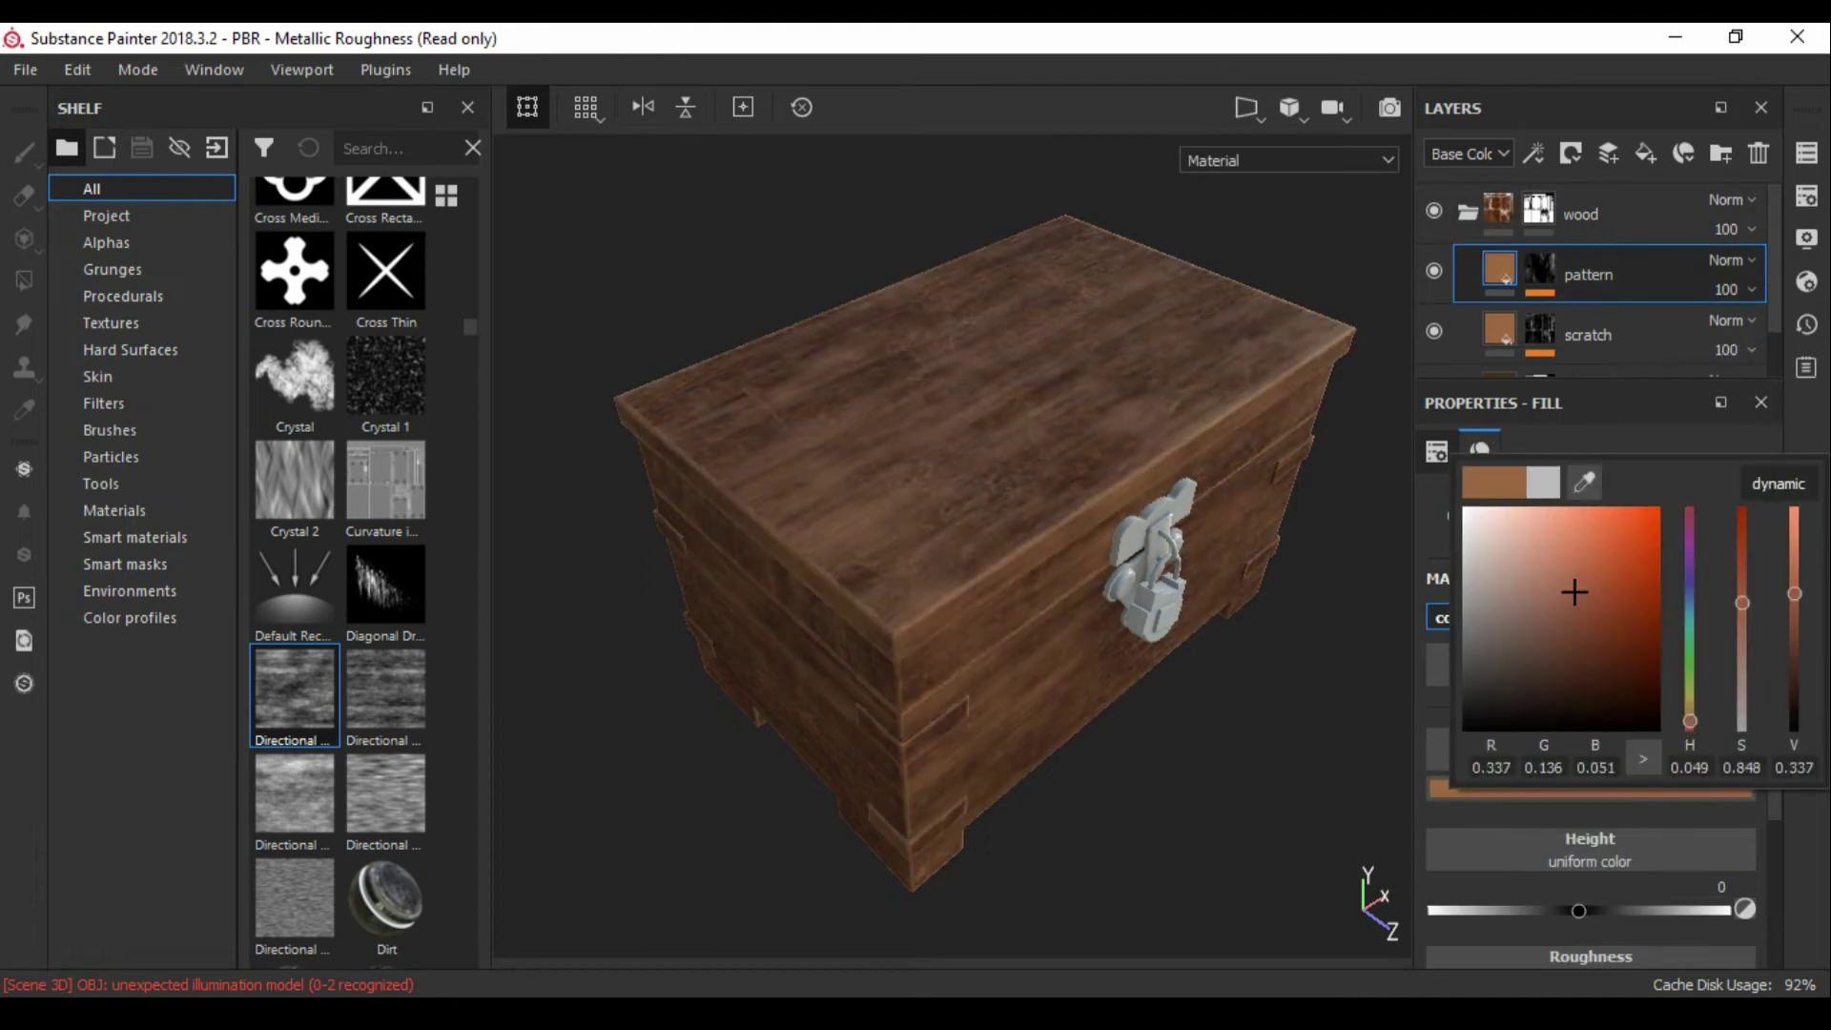
alt+drag(954, 620, 954, 534)
click(1539, 270)
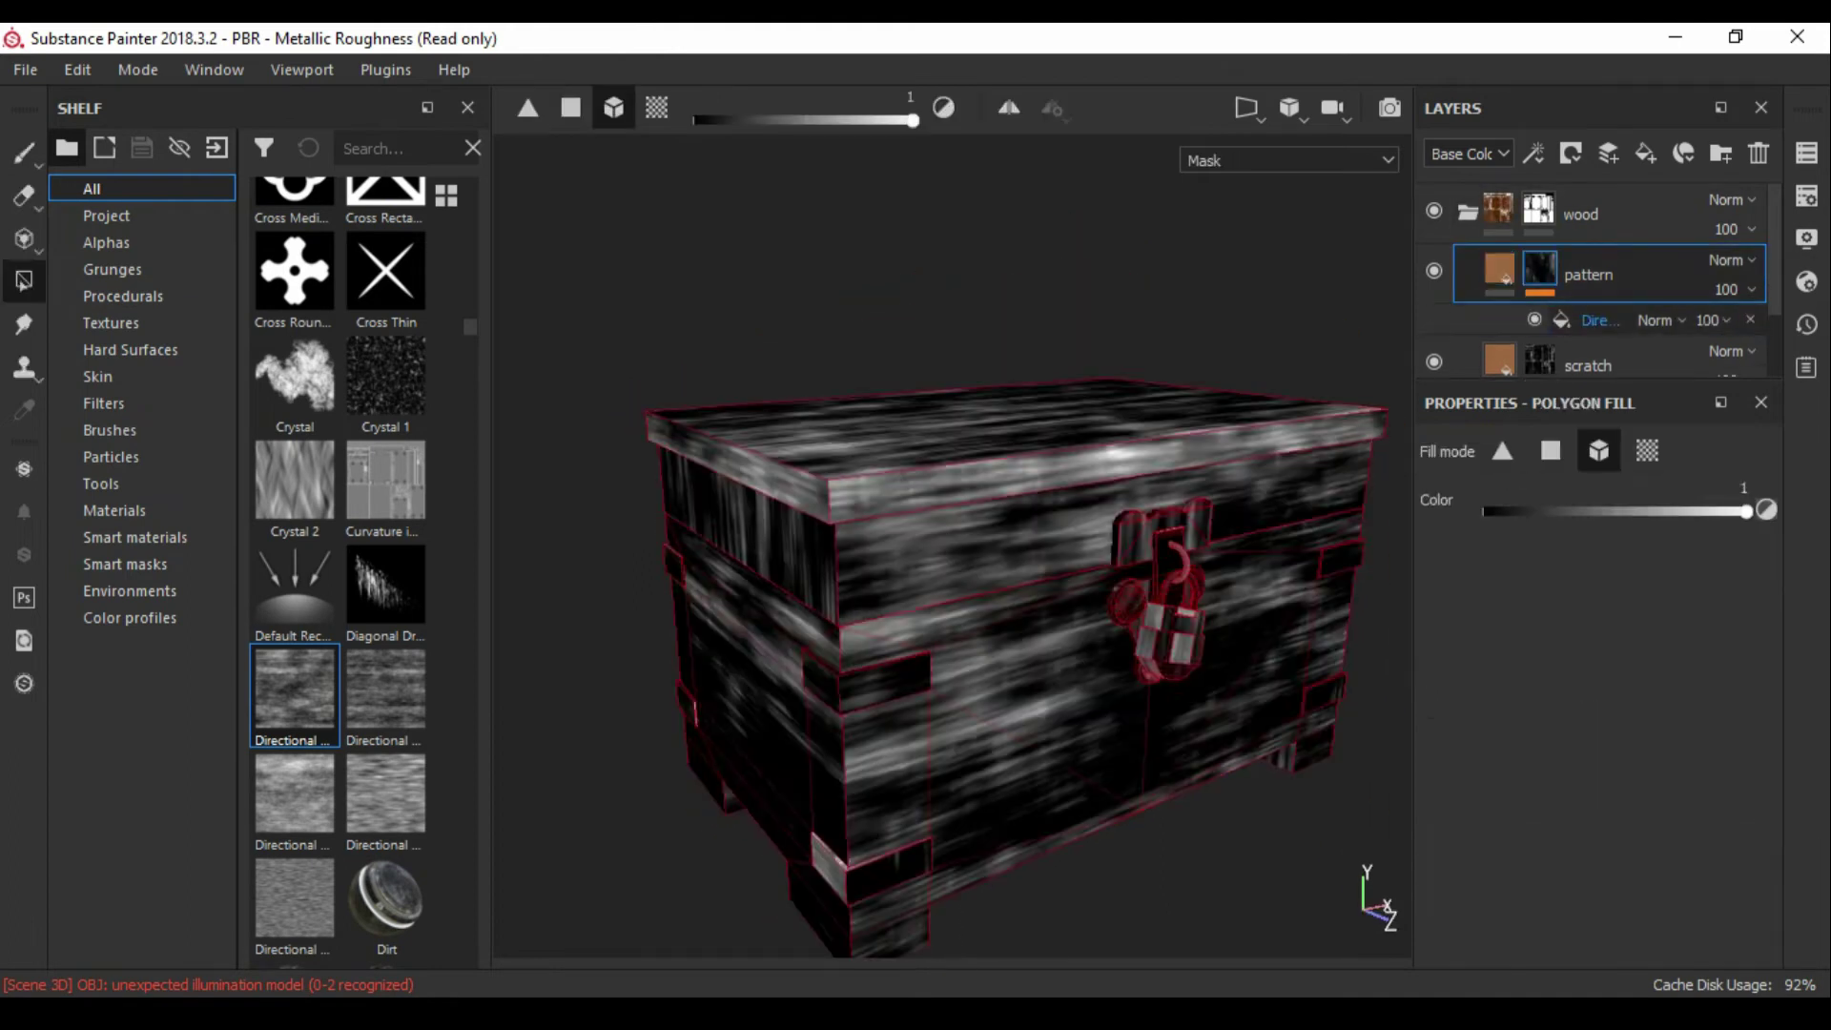
drag(295, 696, 1540, 270)
click(1501, 270)
alt+drag(954, 534, 954, 620)
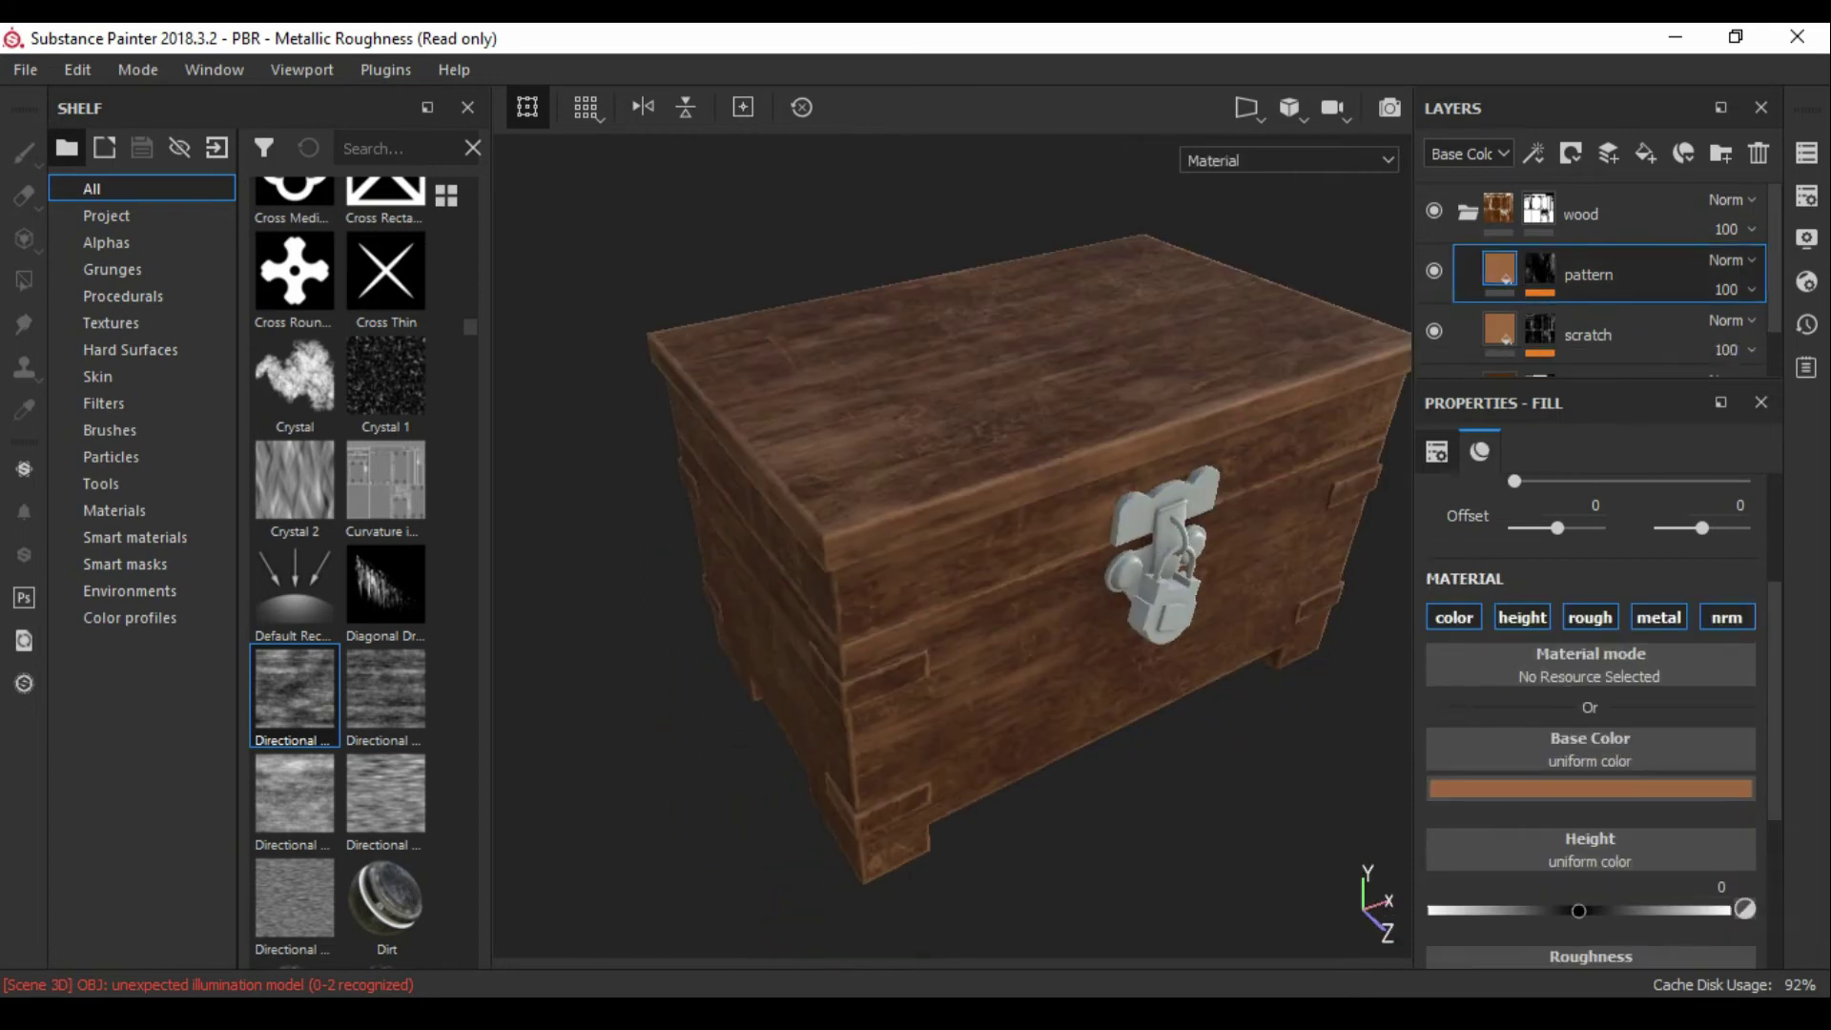
scroll(1590, 715, down, 3)
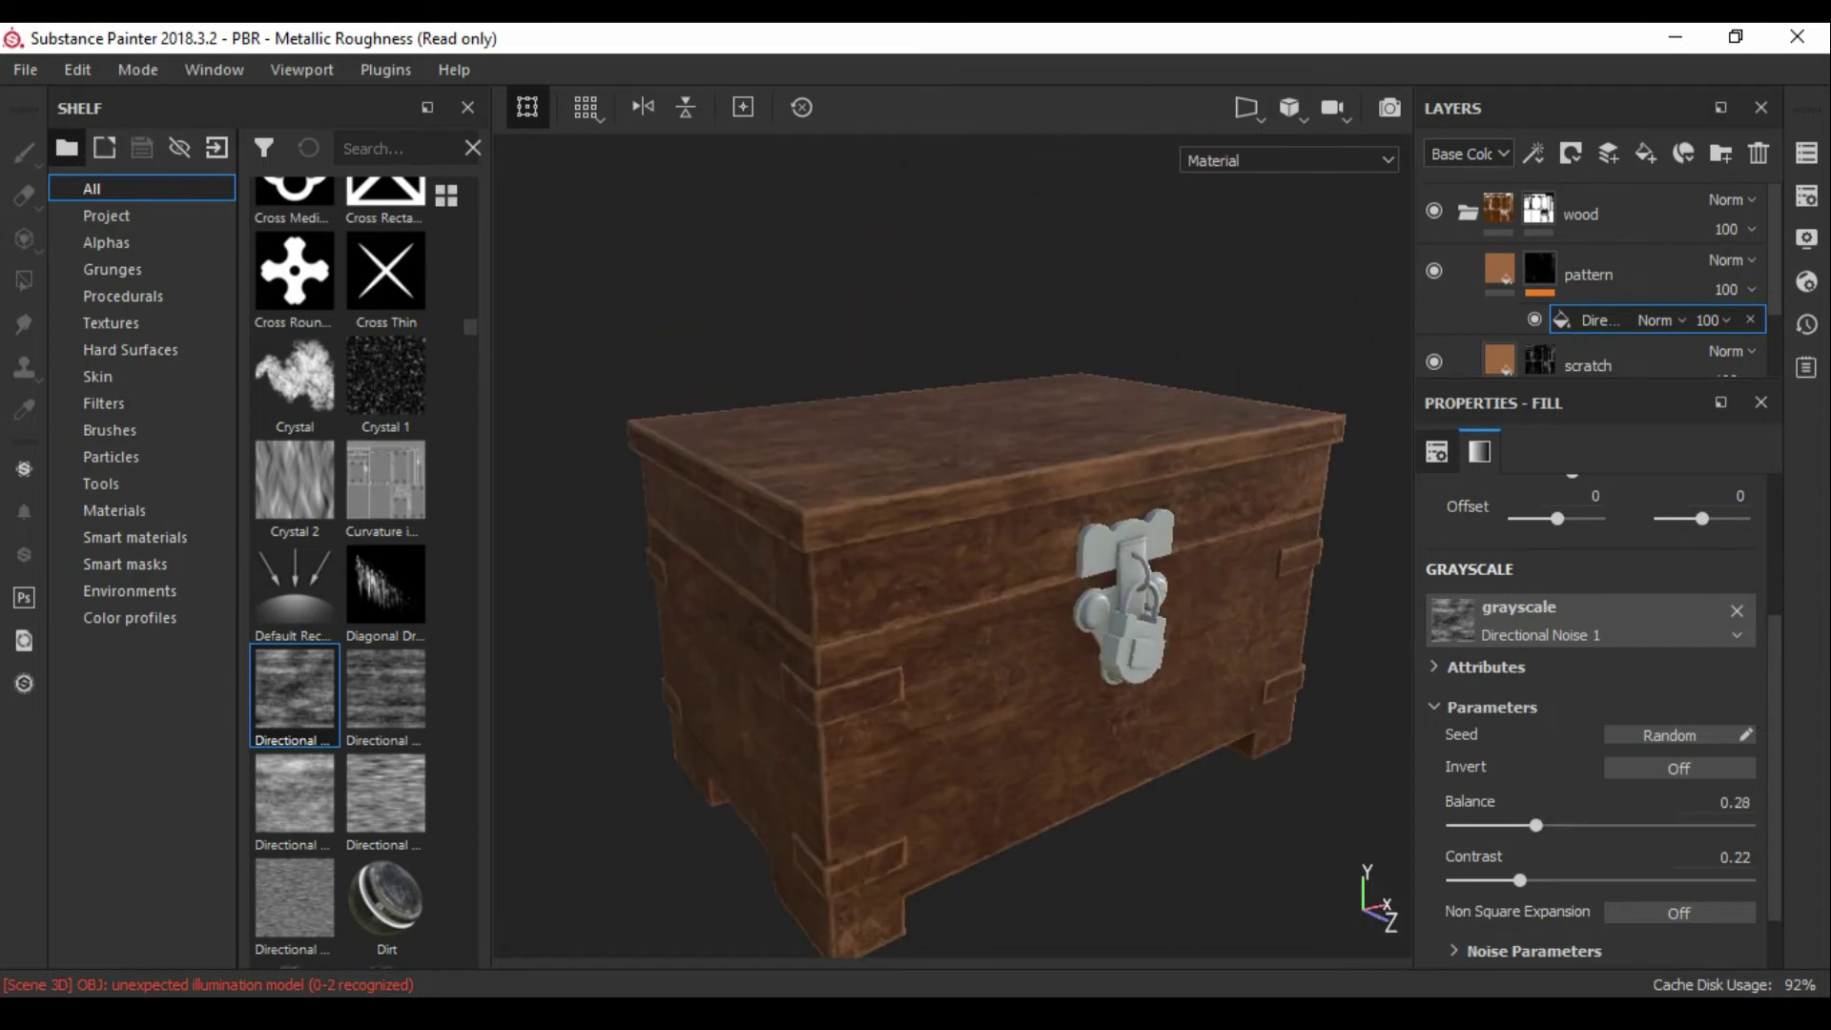
Step: Adjust the Directional Noise balance on the pattern mask, then switch to polygon fill
key(4)
click(1602, 320)
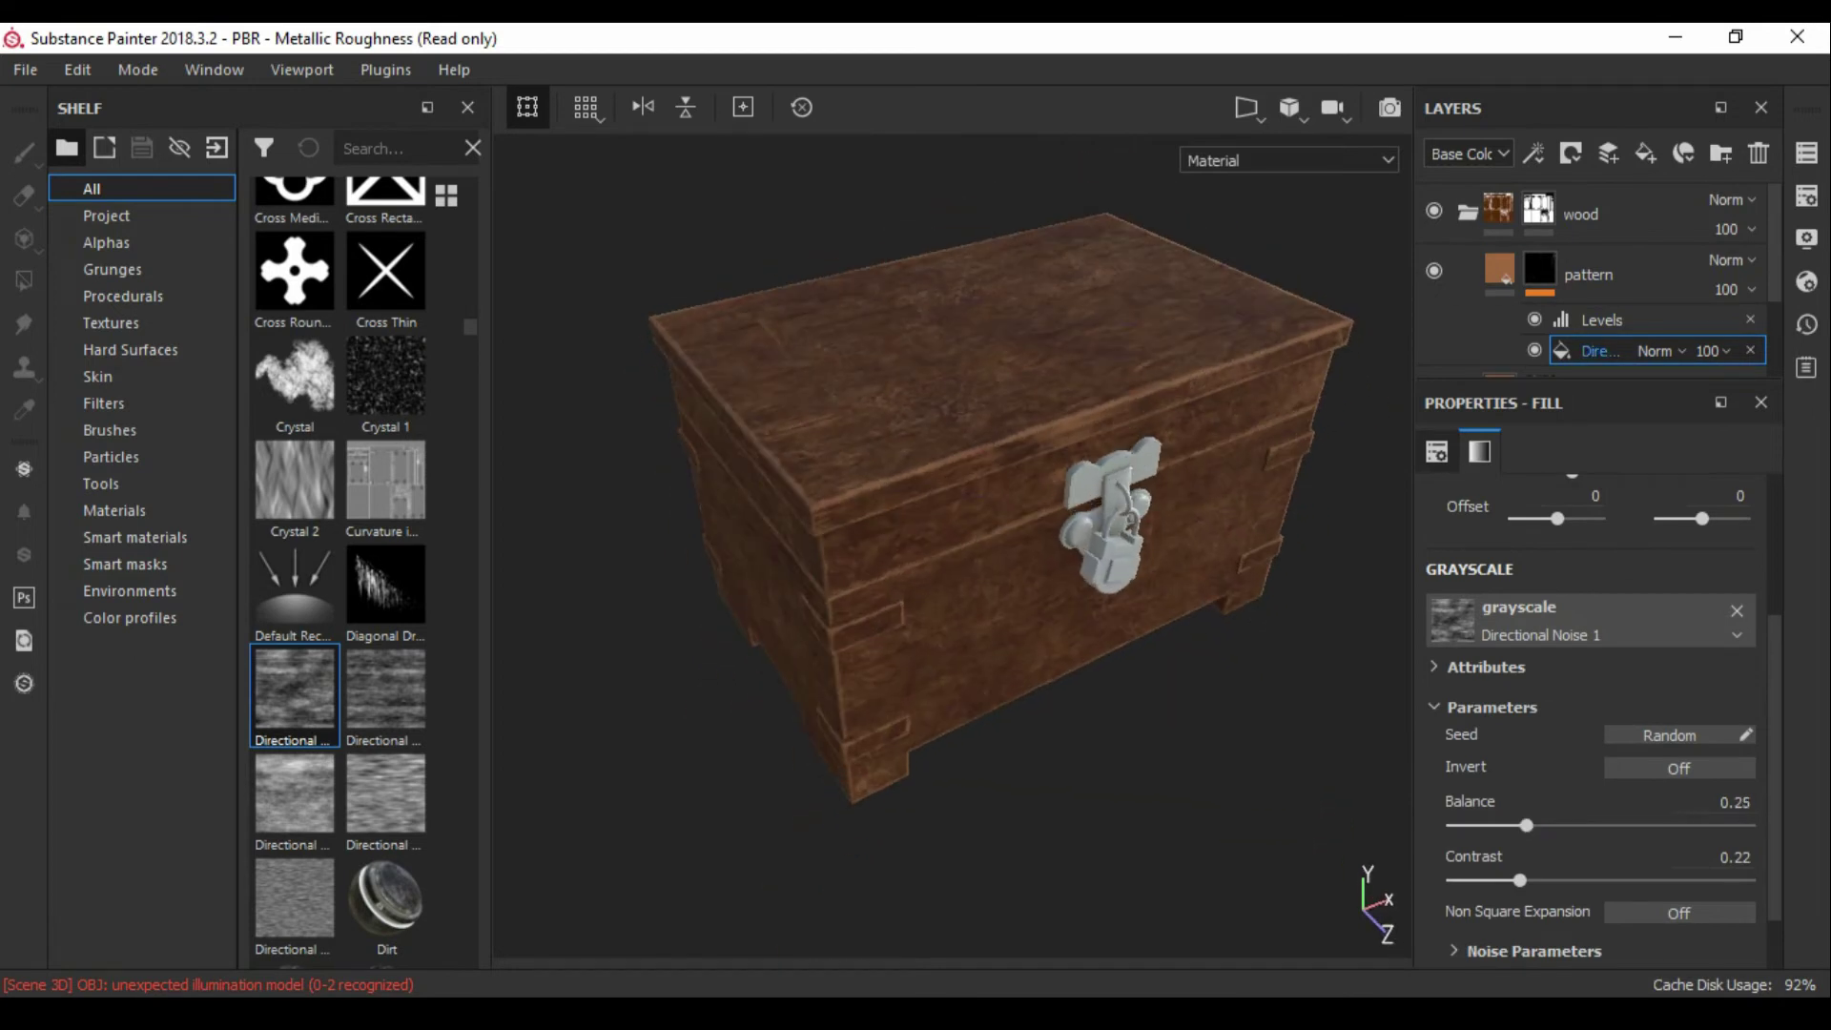
drag(1526, 825, 1565, 825)
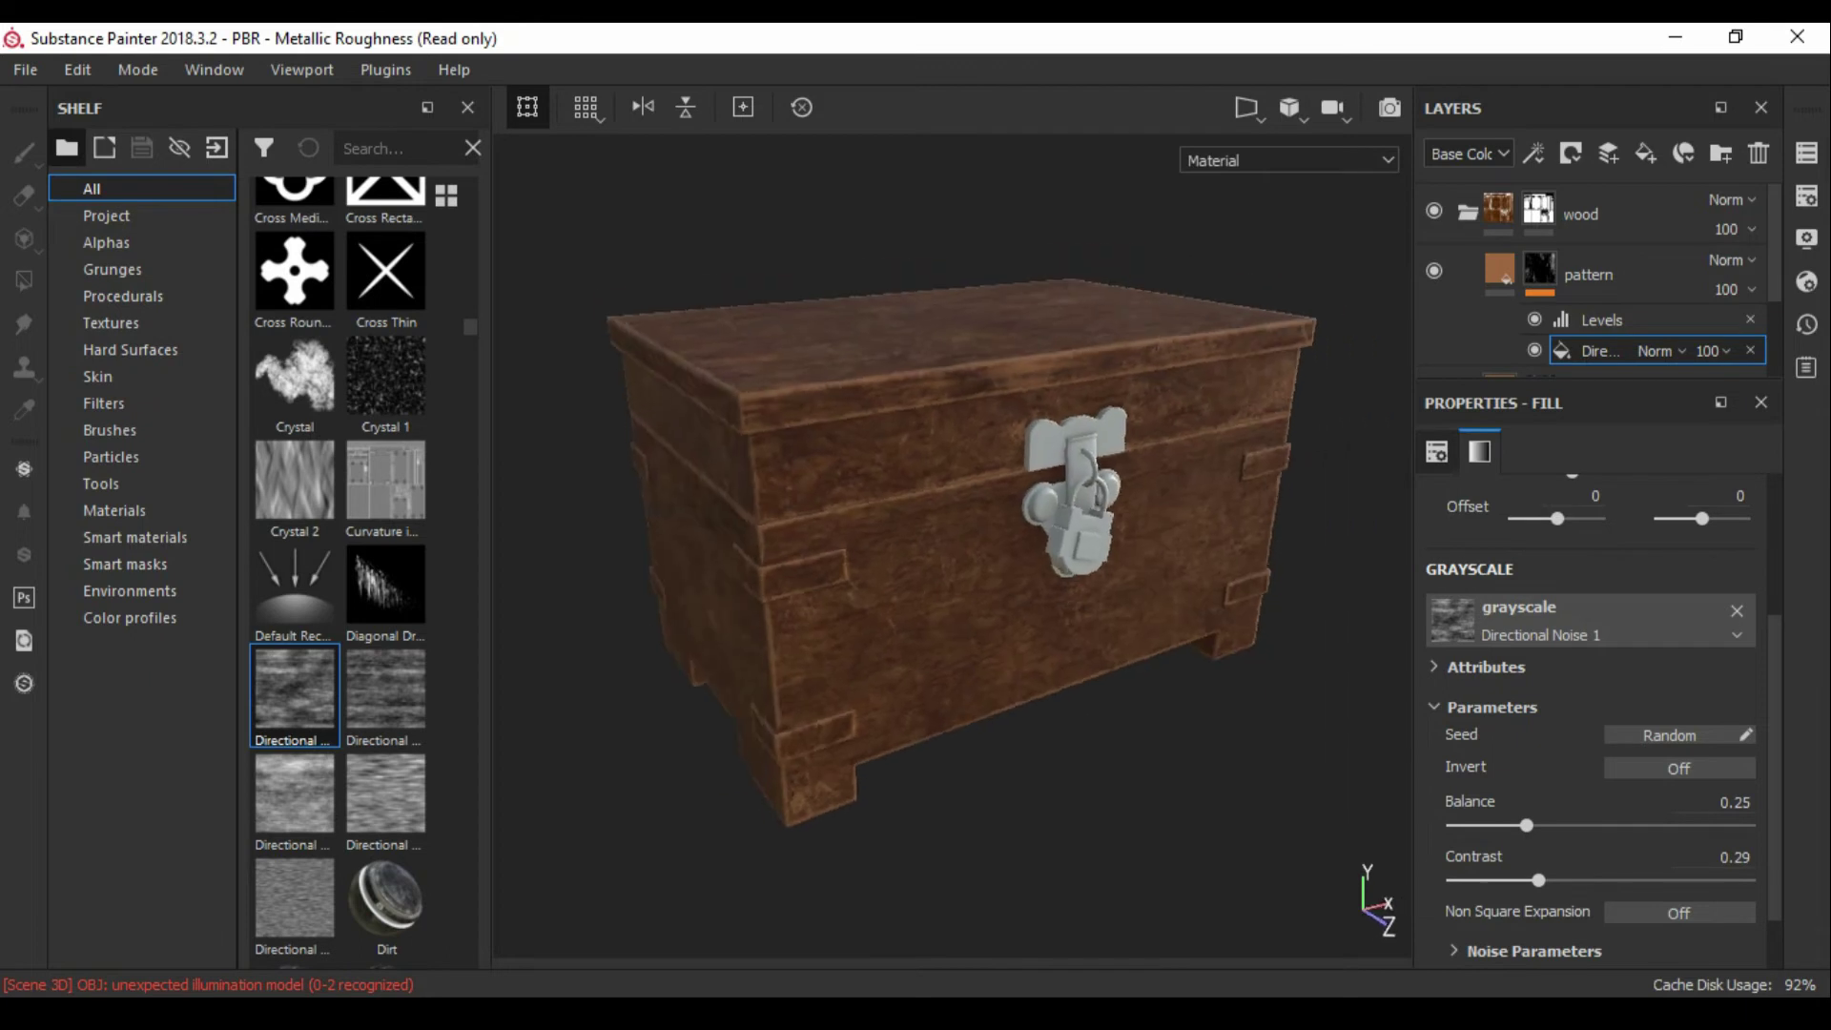
key(4)
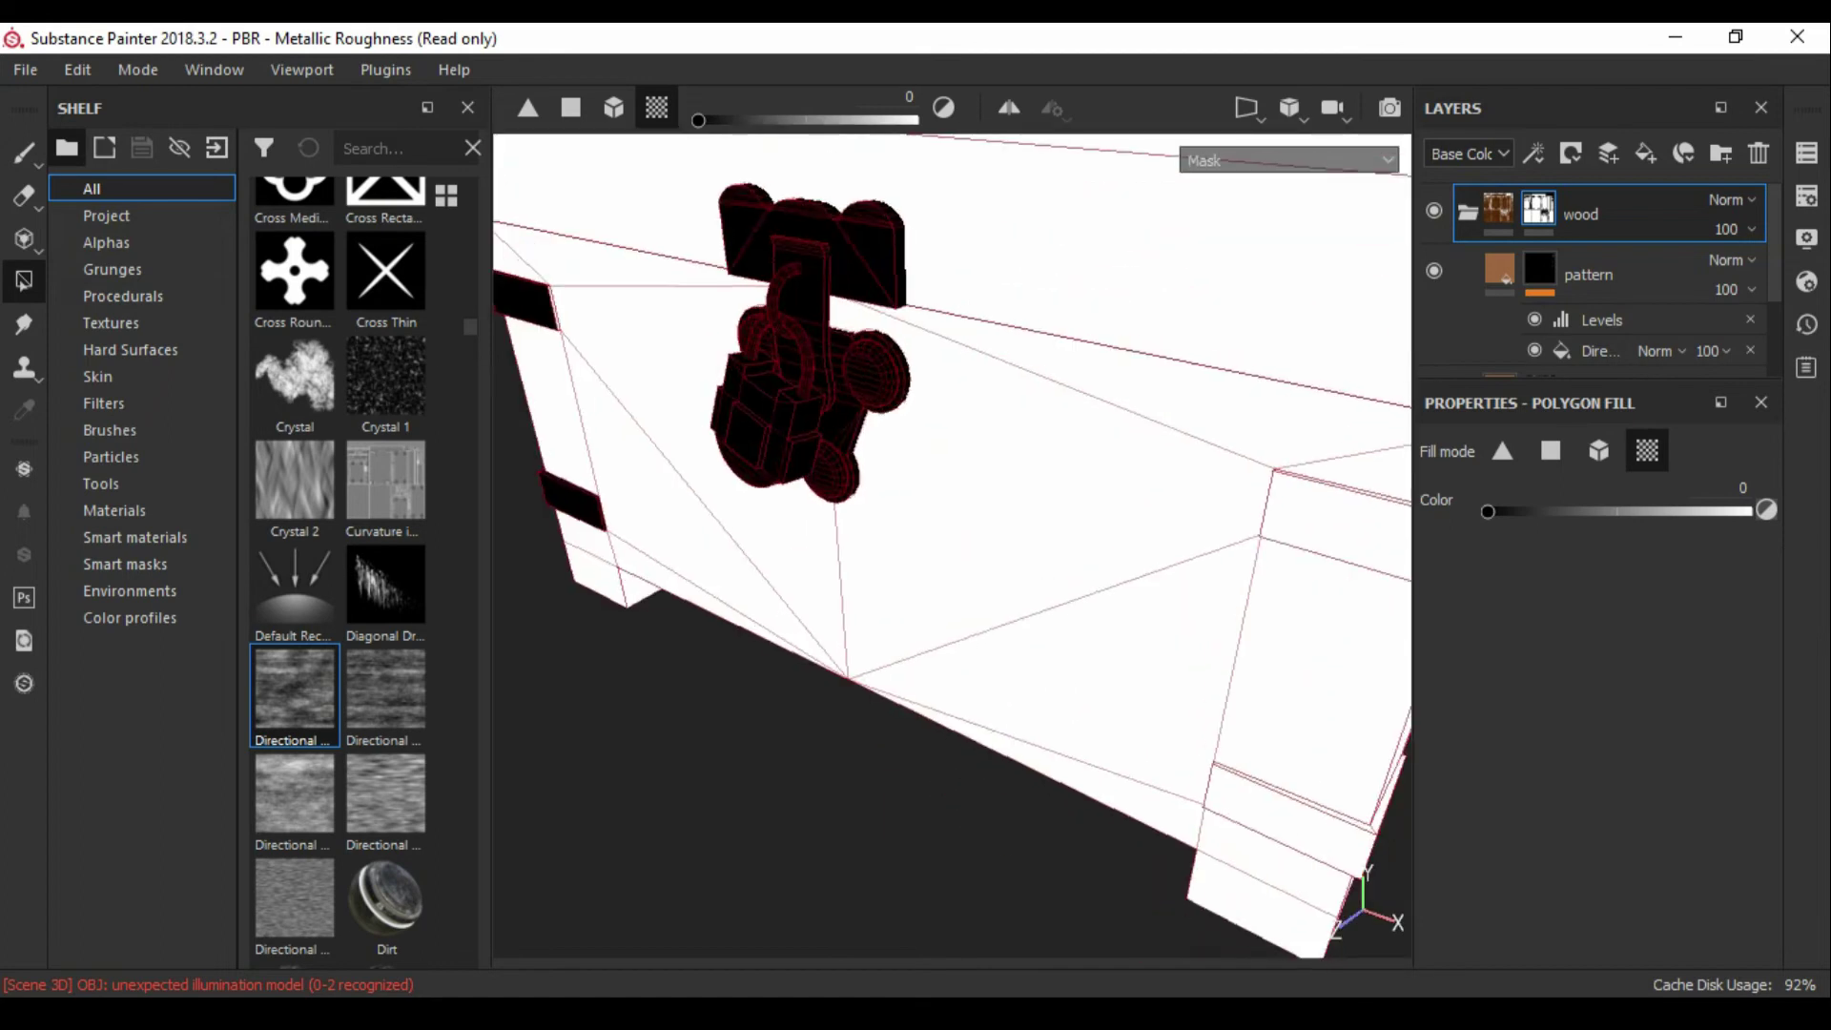
Step: Exclude the corner bracket and lower band faces from the wood mask, then select pattern
drag(1078, 520, 1192, 515)
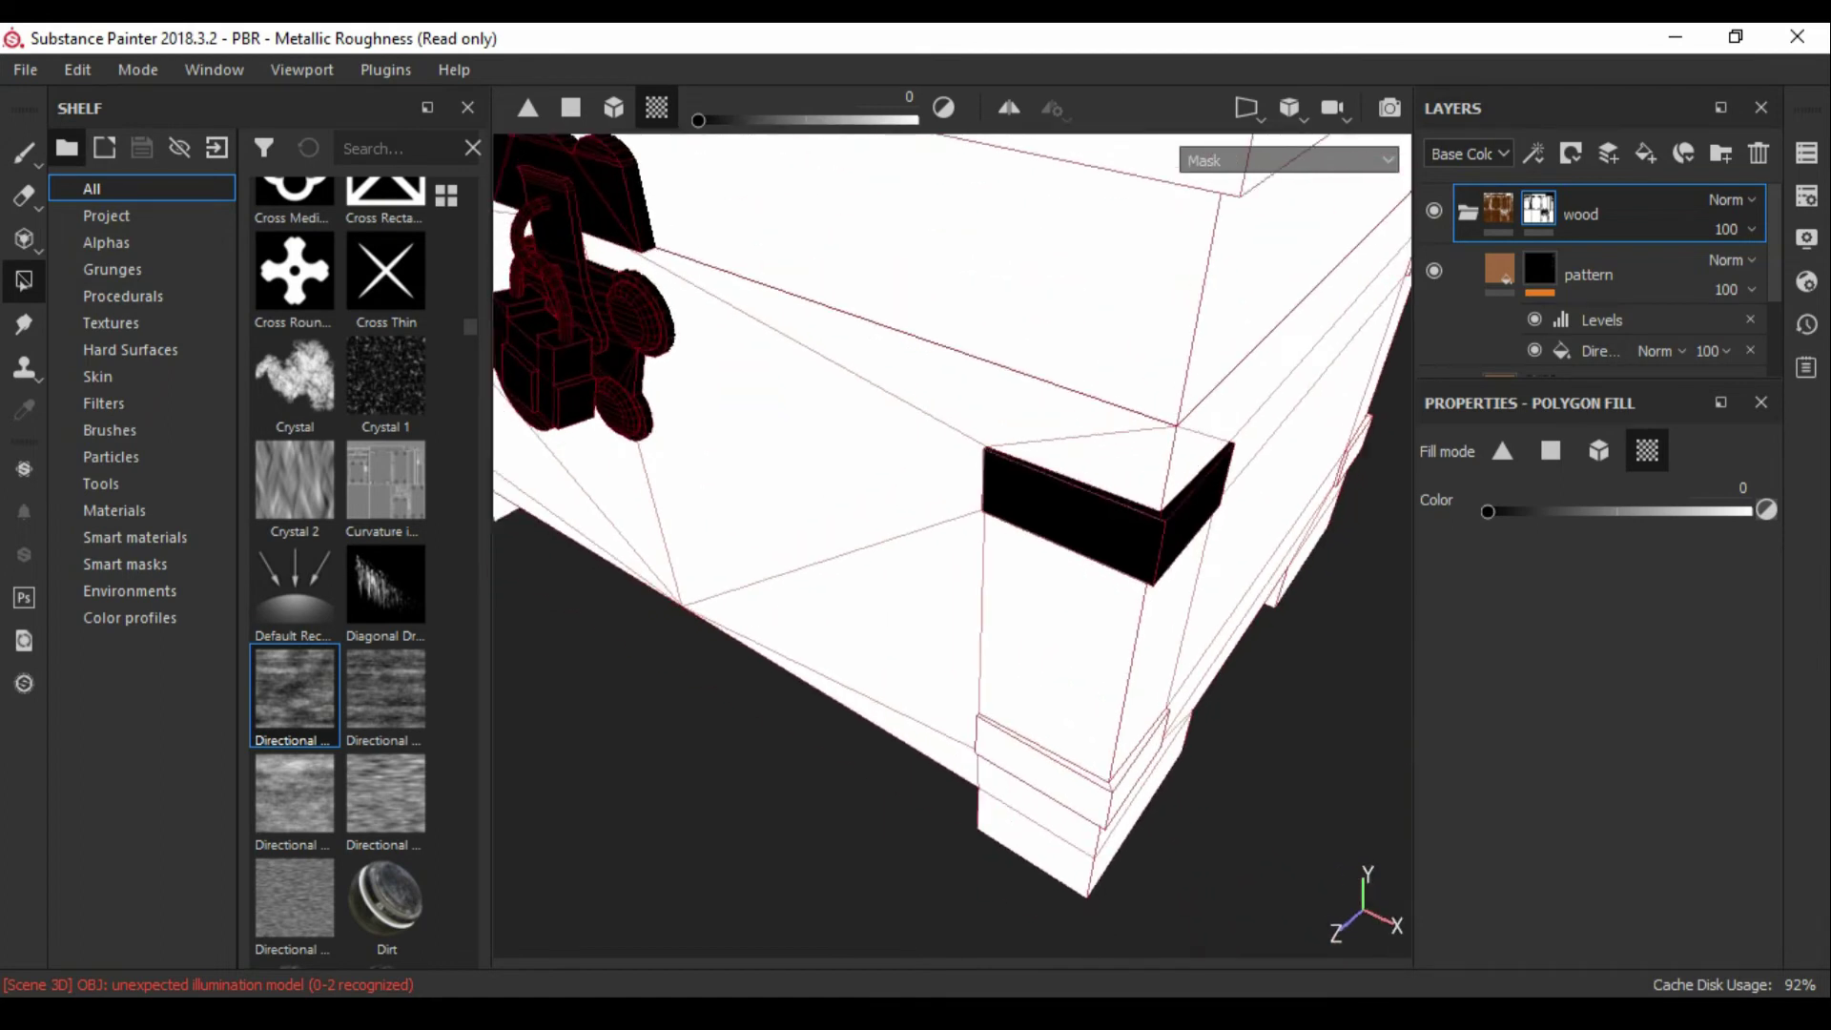
click(982, 696)
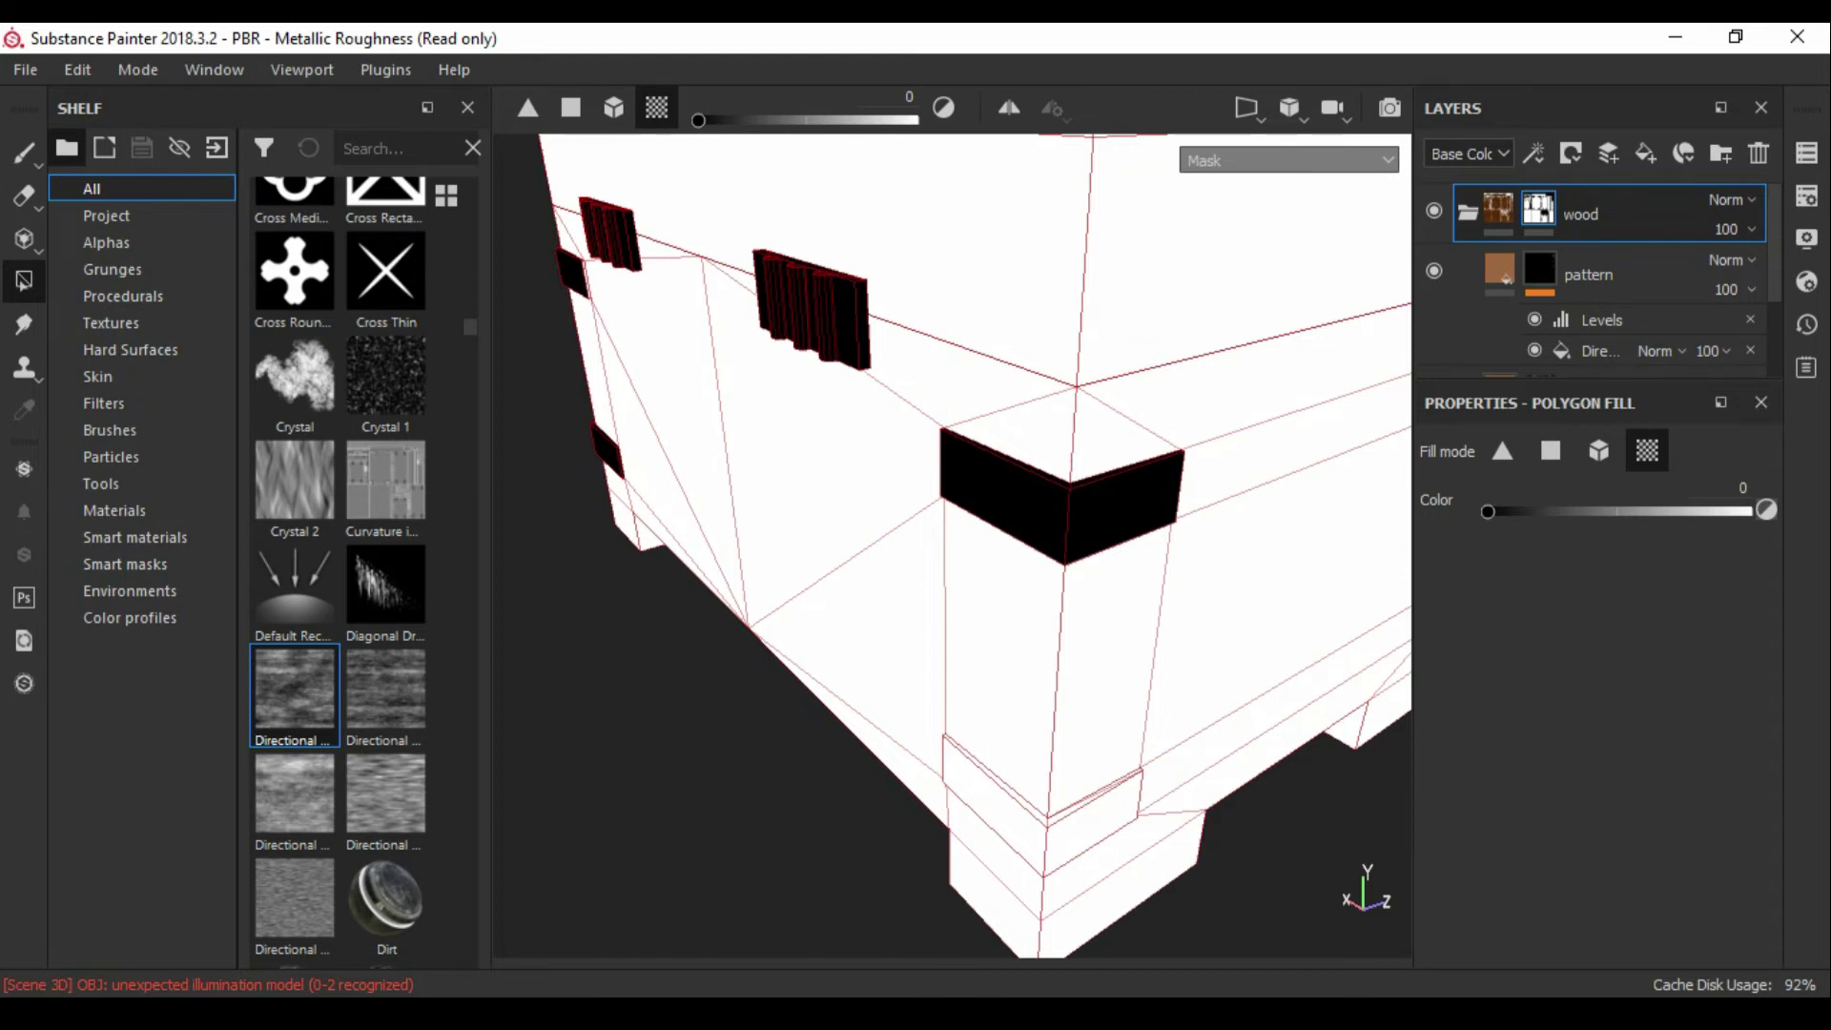
alt+drag(954, 544, 953, 543)
click(1588, 275)
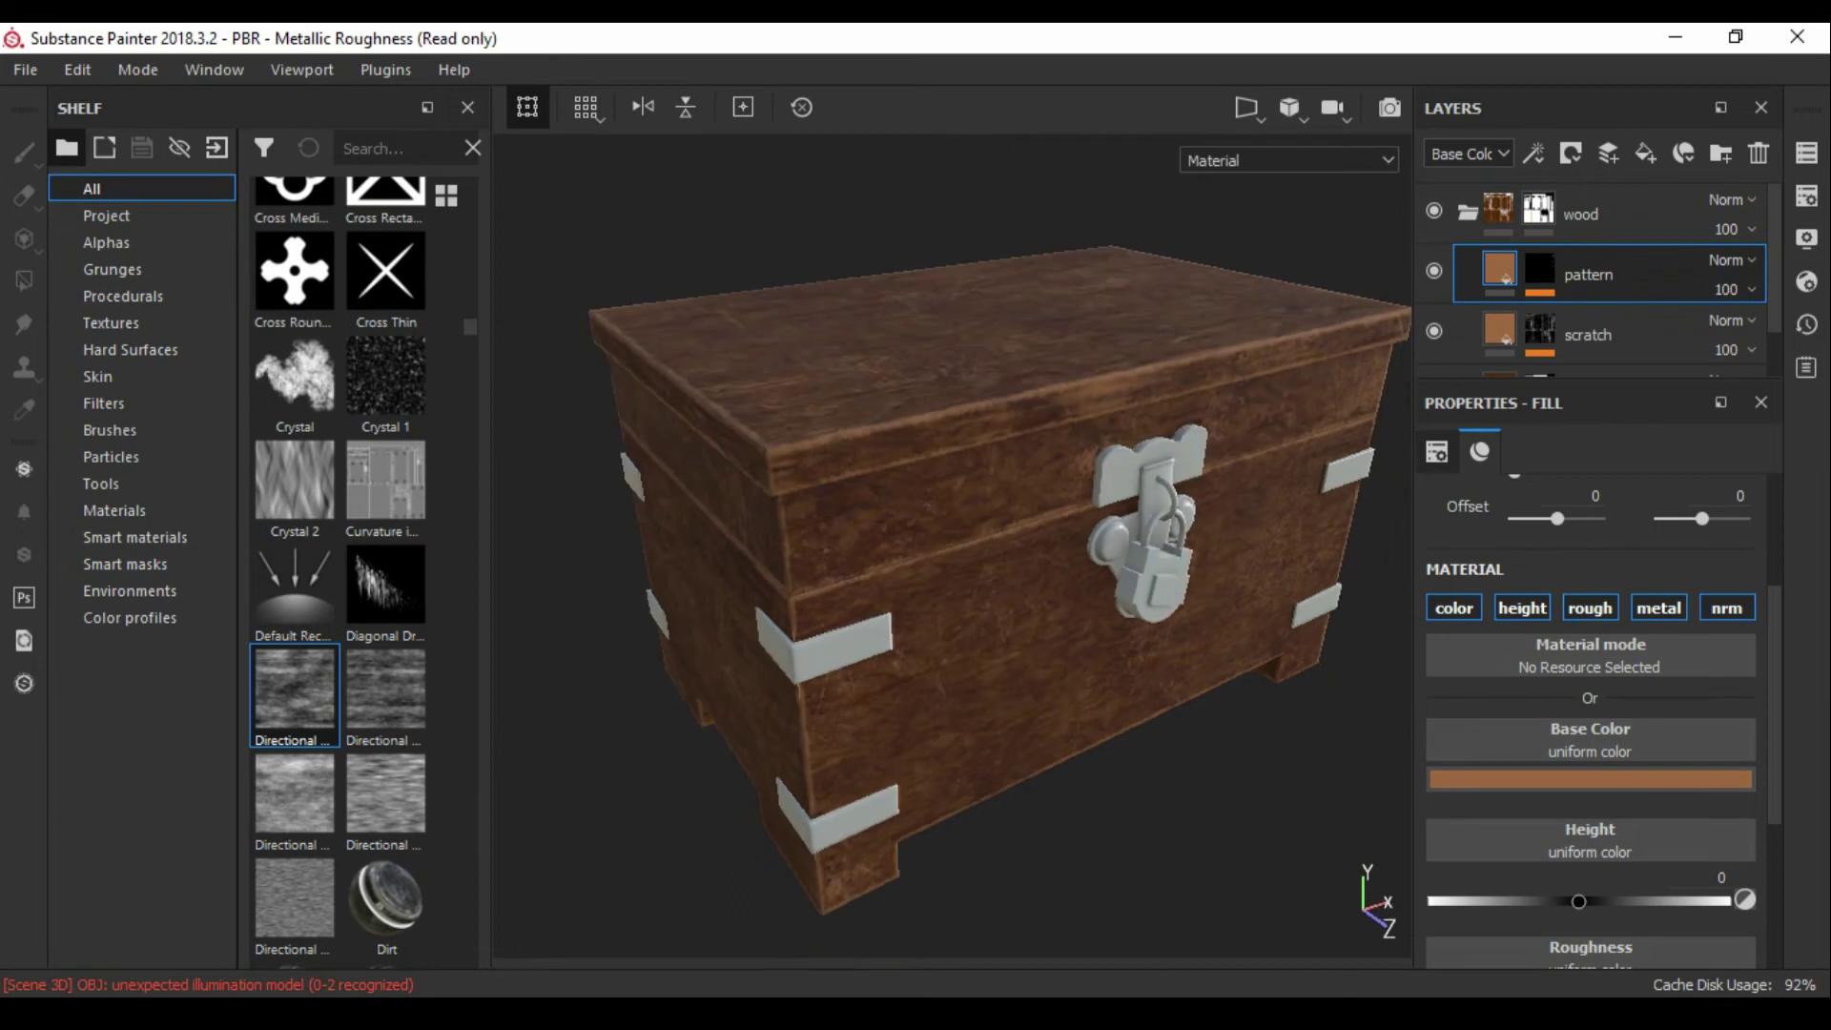
alt+drag(953, 543, 953, 543)
Step: Add a new fill layer, pattern_002, above the pattern layer with a black mask
click(385, 689)
click(1539, 270)
key(4)
click(1645, 153)
key(Escape)
right_click(1474, 258)
click(1524, 813)
text(pattern_002)
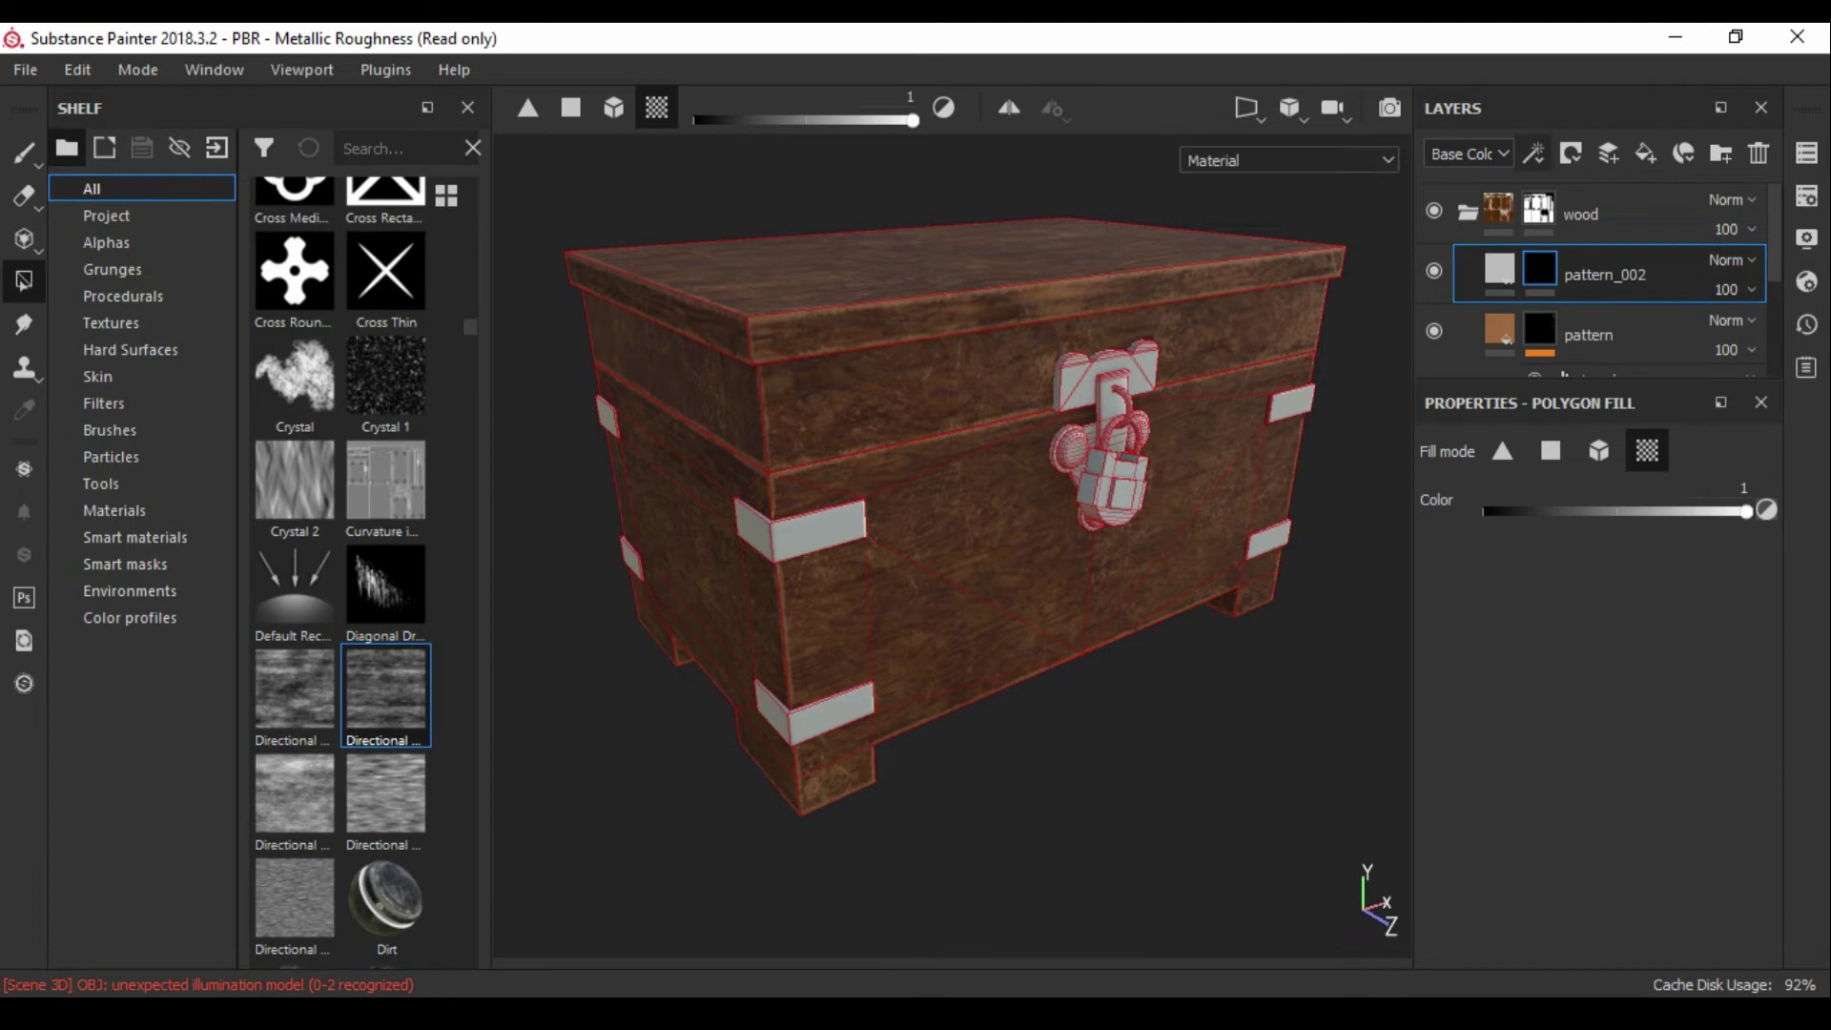
Step: Fill pattern_002's mask with Directional Noise 2 rotated 90° and adjust its balance
right_click(1539, 269)
click(1538, 334)
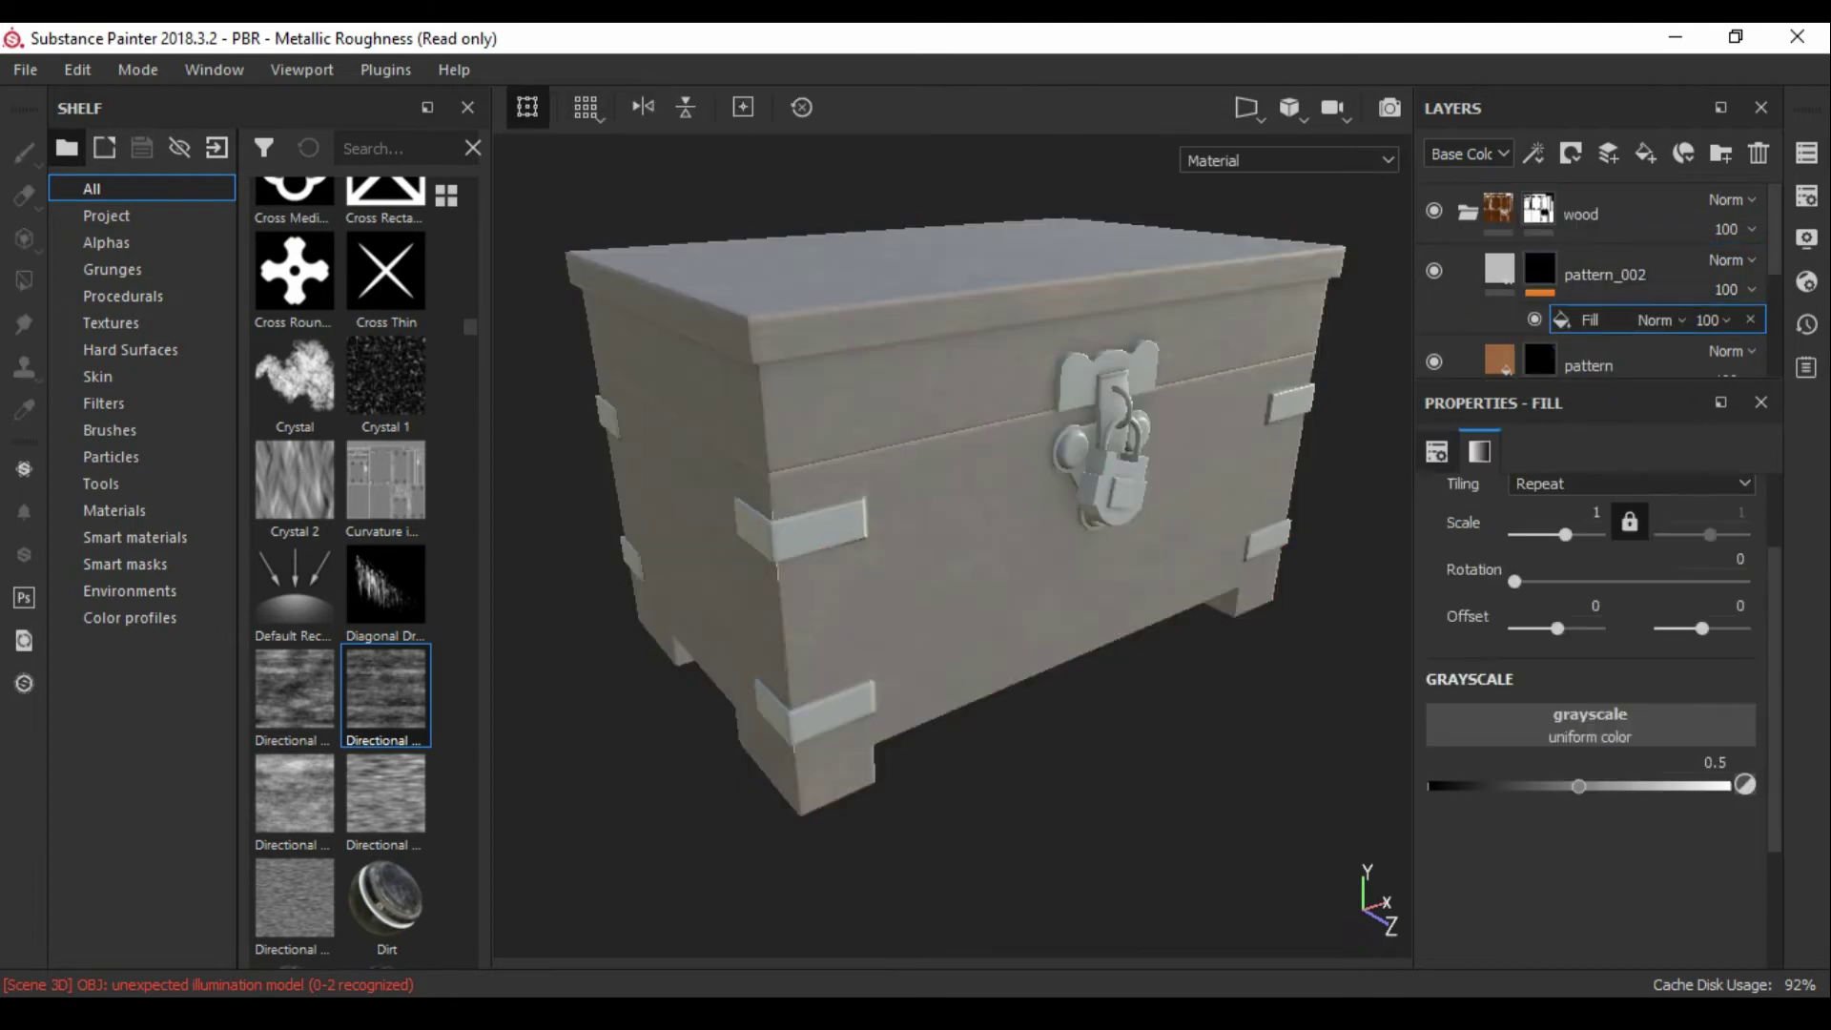
drag(385, 696, 1590, 724)
click(1707, 558)
text(90)
key(Return)
drag(1602, 935, 1568, 936)
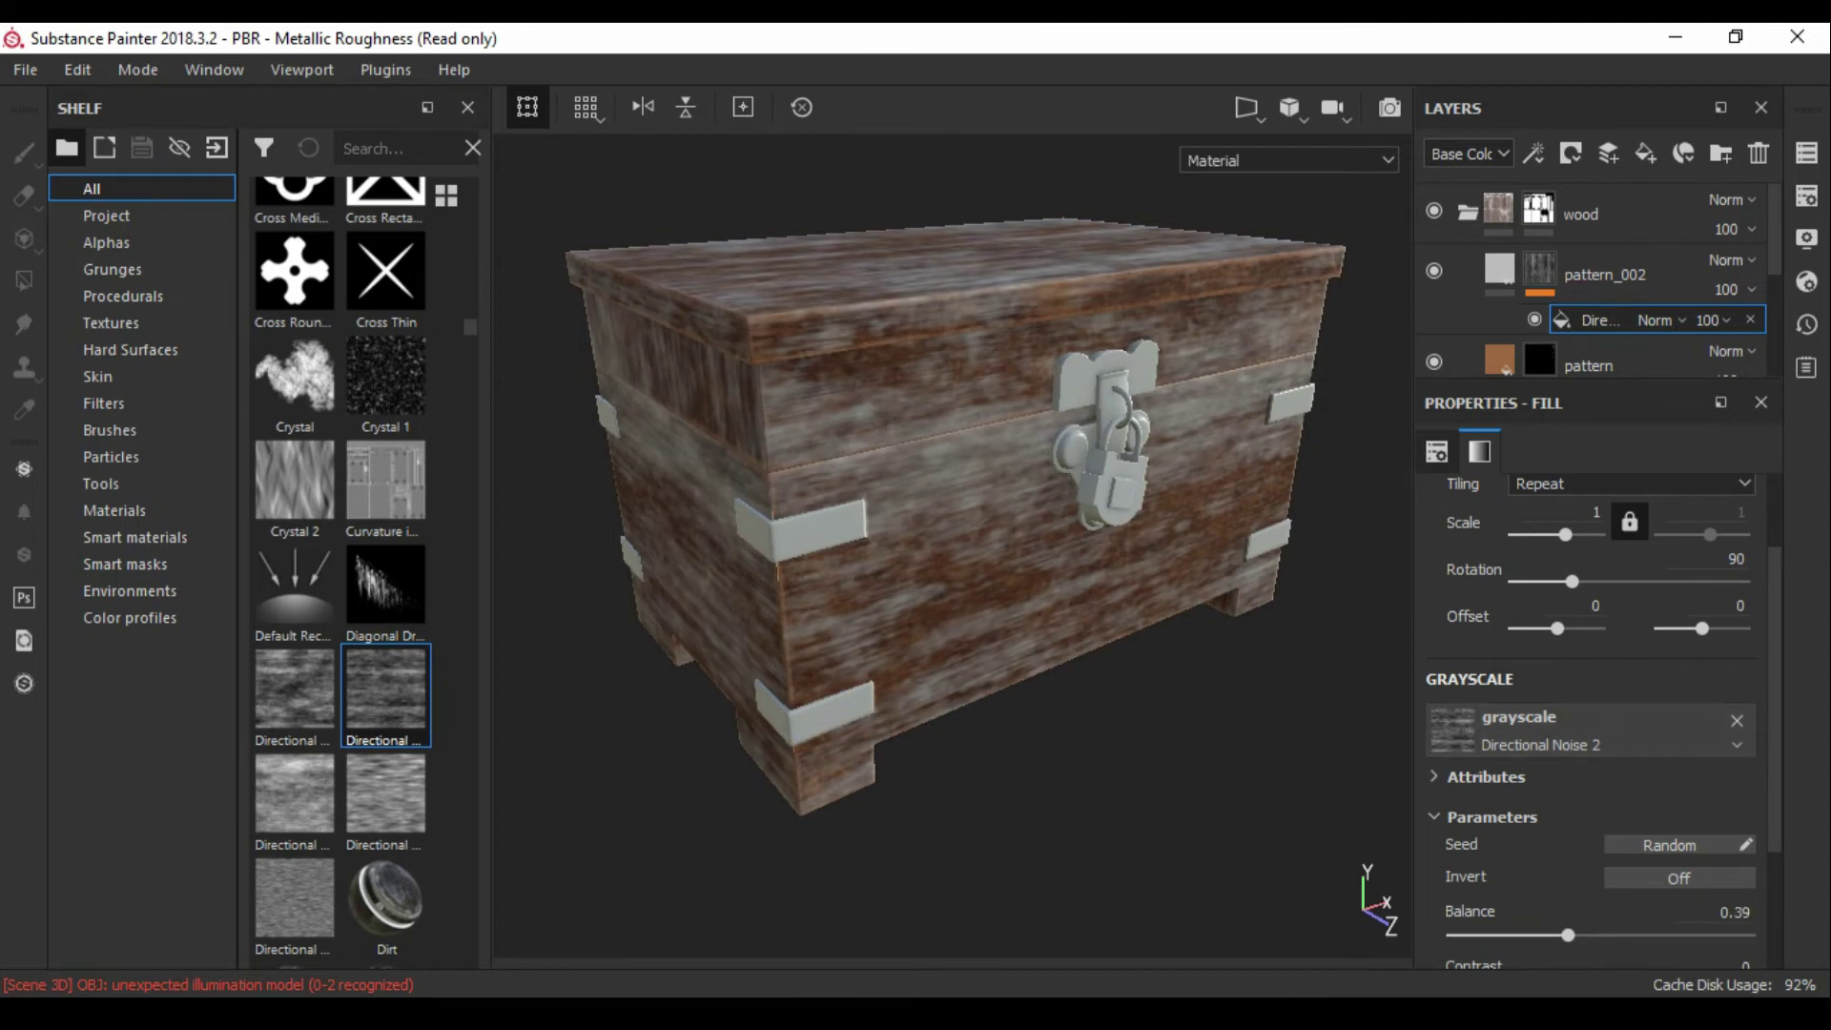
Step: Give pattern_002 a dark base colour for the grain streaks
click(1621, 274)
click(1590, 889)
click(1526, 820)
alt+drag(954, 477, 1050, 458)
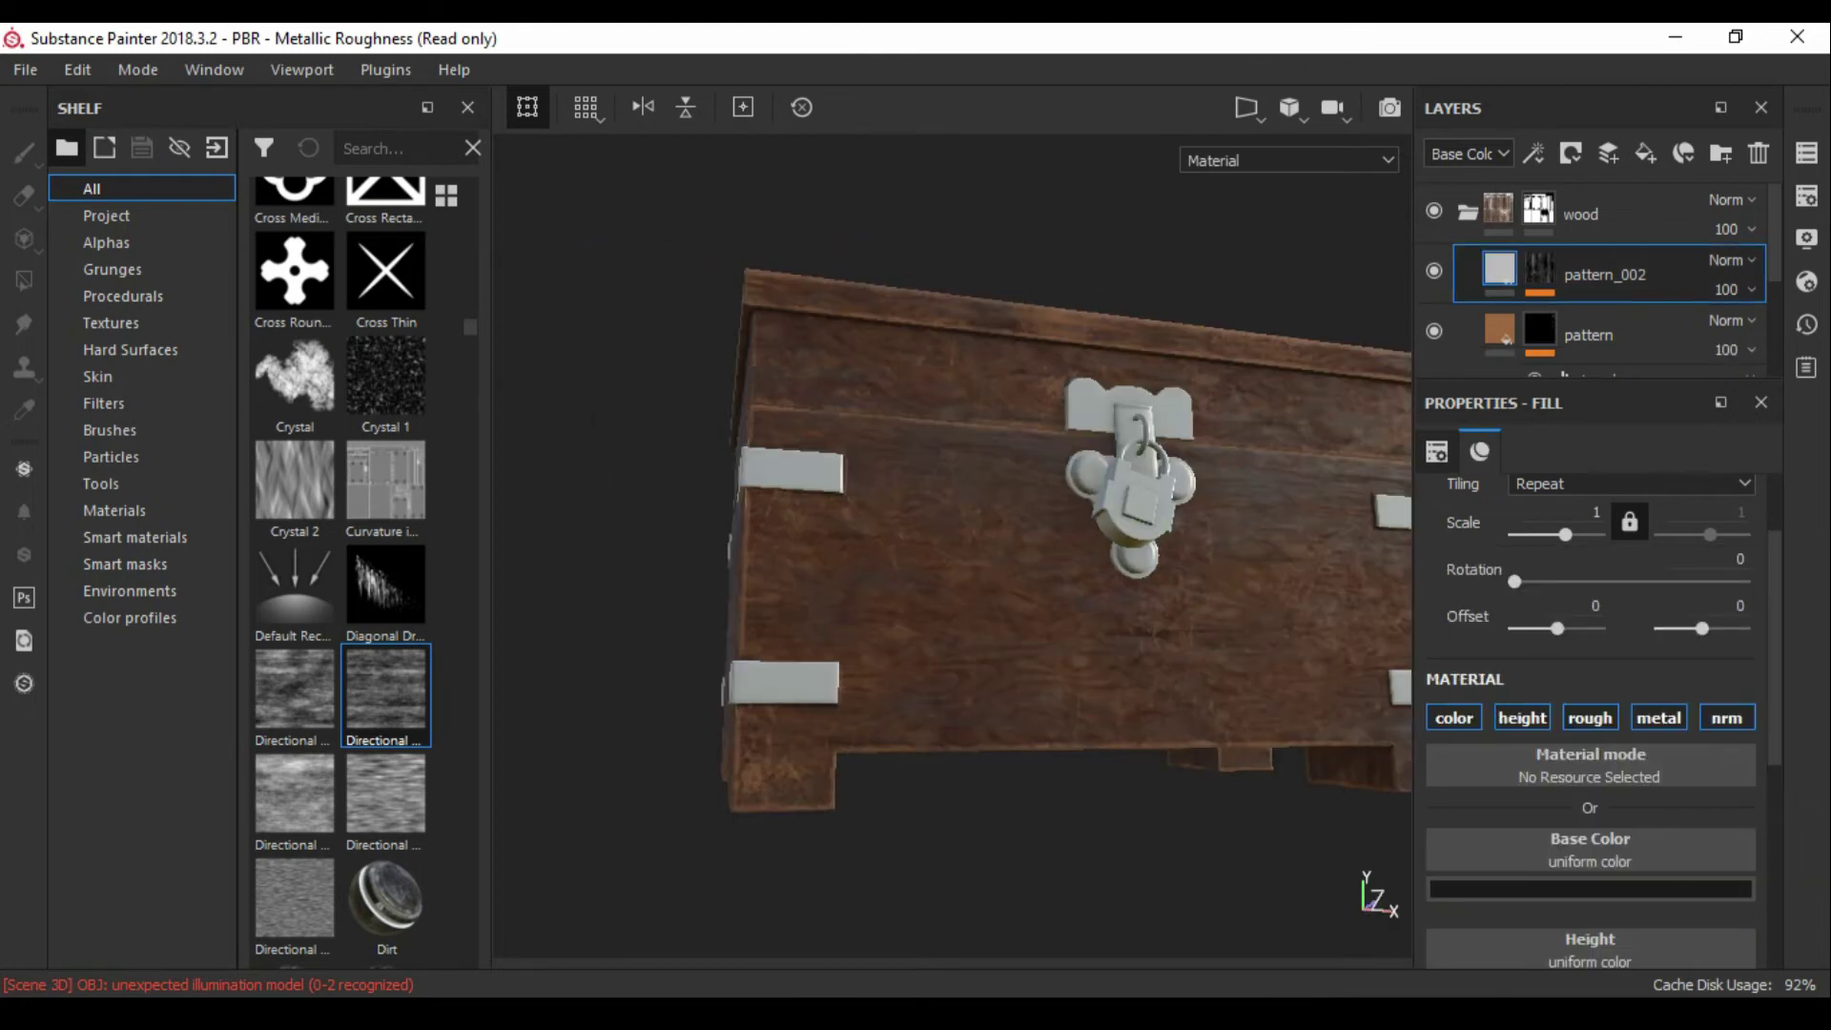
scroll(1589, 715, down, 5)
Step: Raise the Directional Noise 2 balance to about 0.4
click(1539, 269)
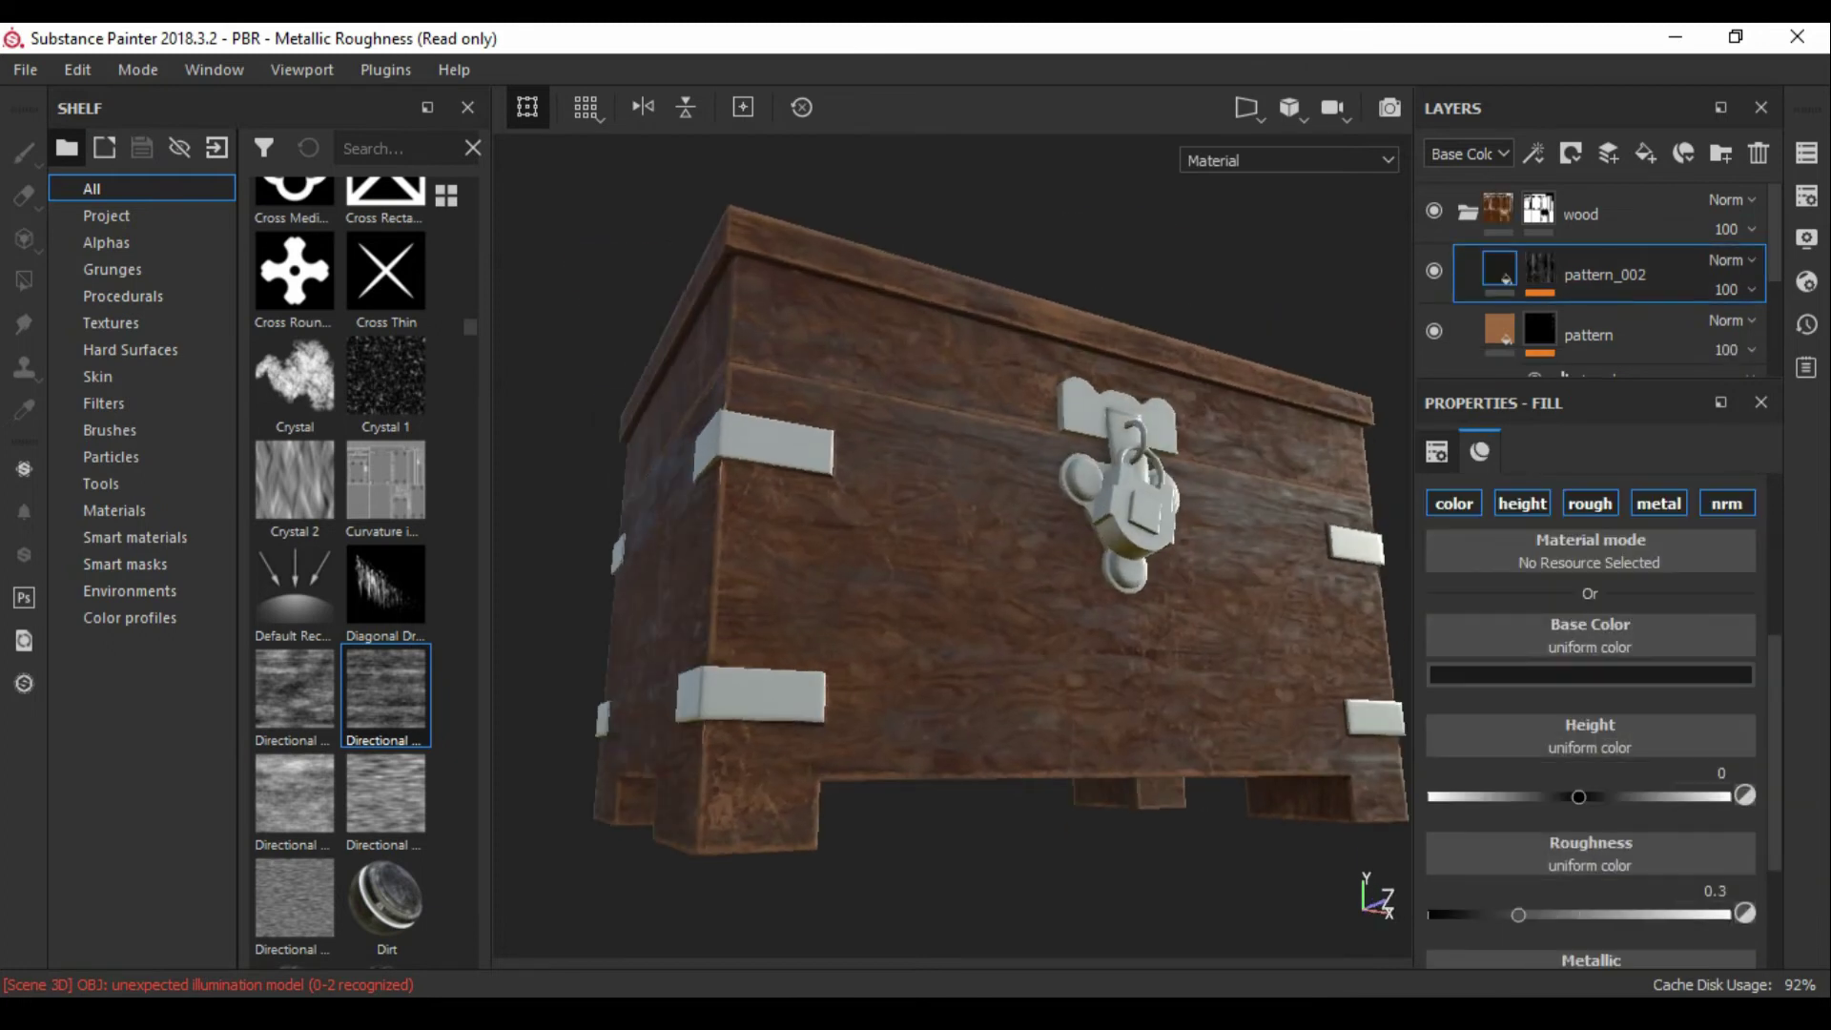
click(1603, 319)
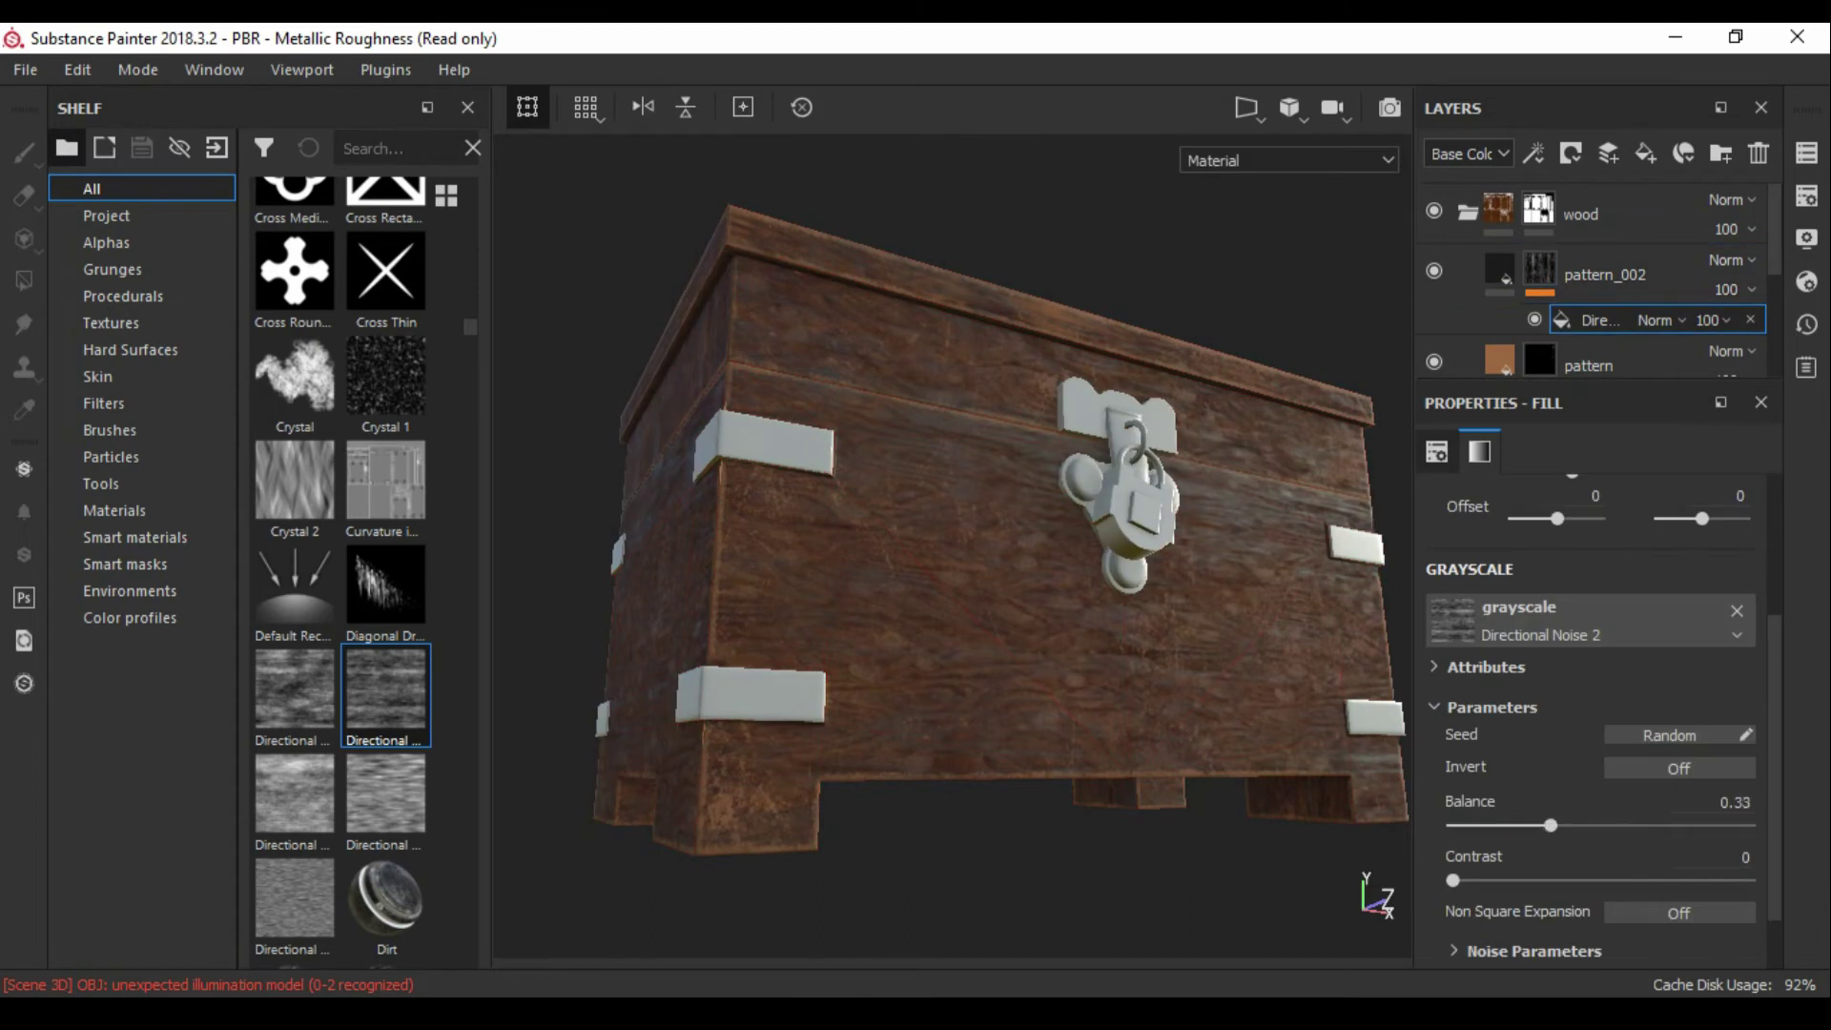
alt+drag(953, 477, 1049, 458)
drag(1551, 826, 1564, 826)
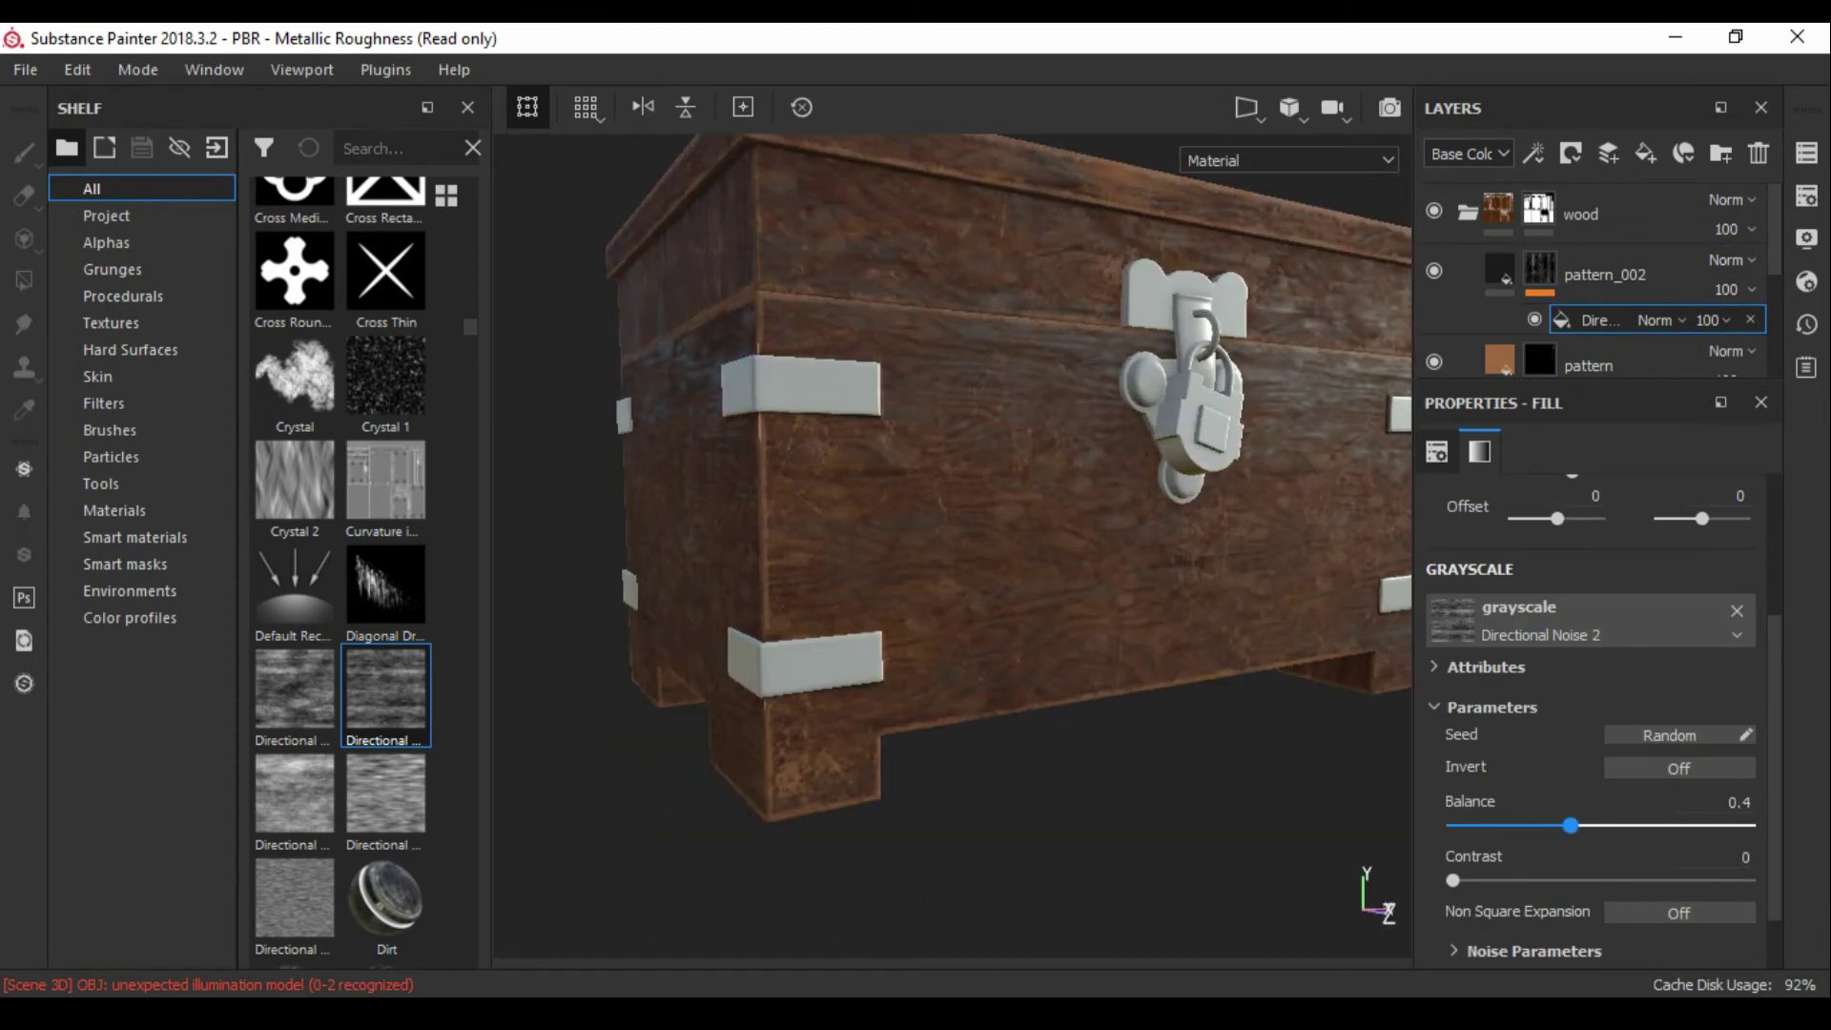
alt+drag(954, 525, 1049, 496)
drag(1568, 826, 1571, 826)
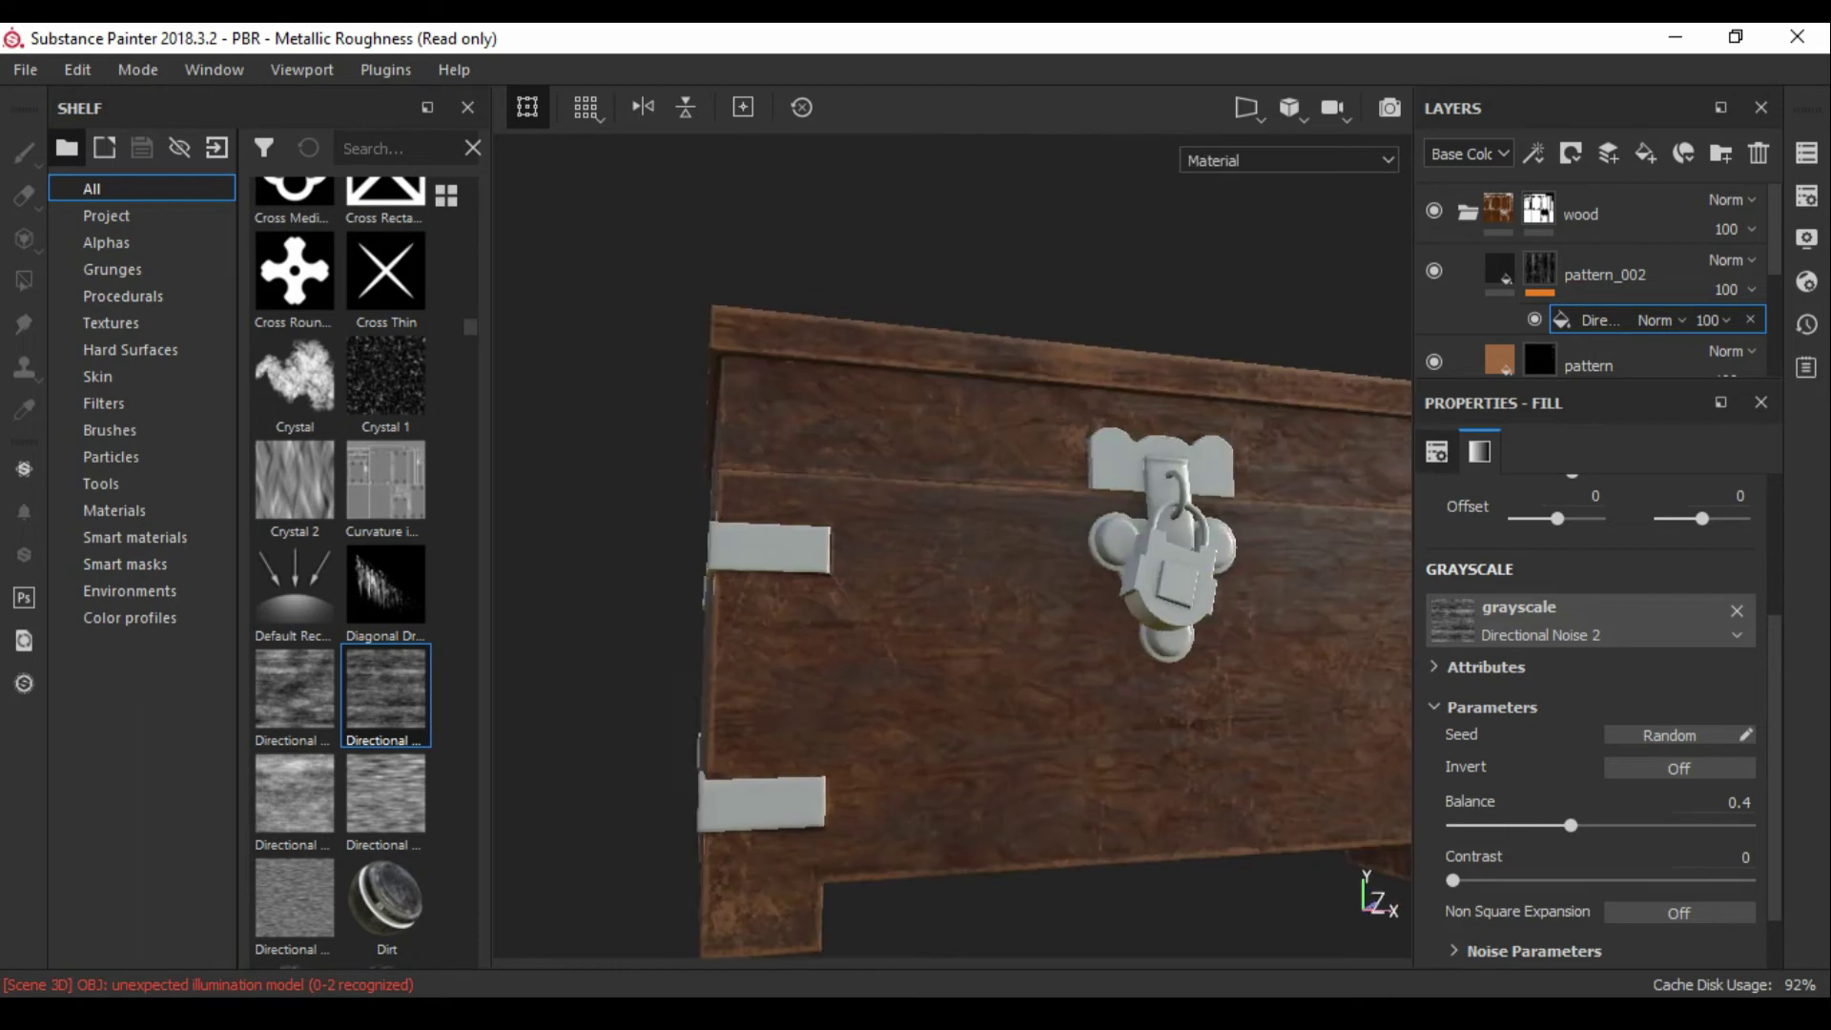
key(f)
Step: Review the pattern layer's base colour, then settle the noise balance at 0.36
click(1622, 365)
click(1590, 777)
alt+drag(953, 525, 1050, 496)
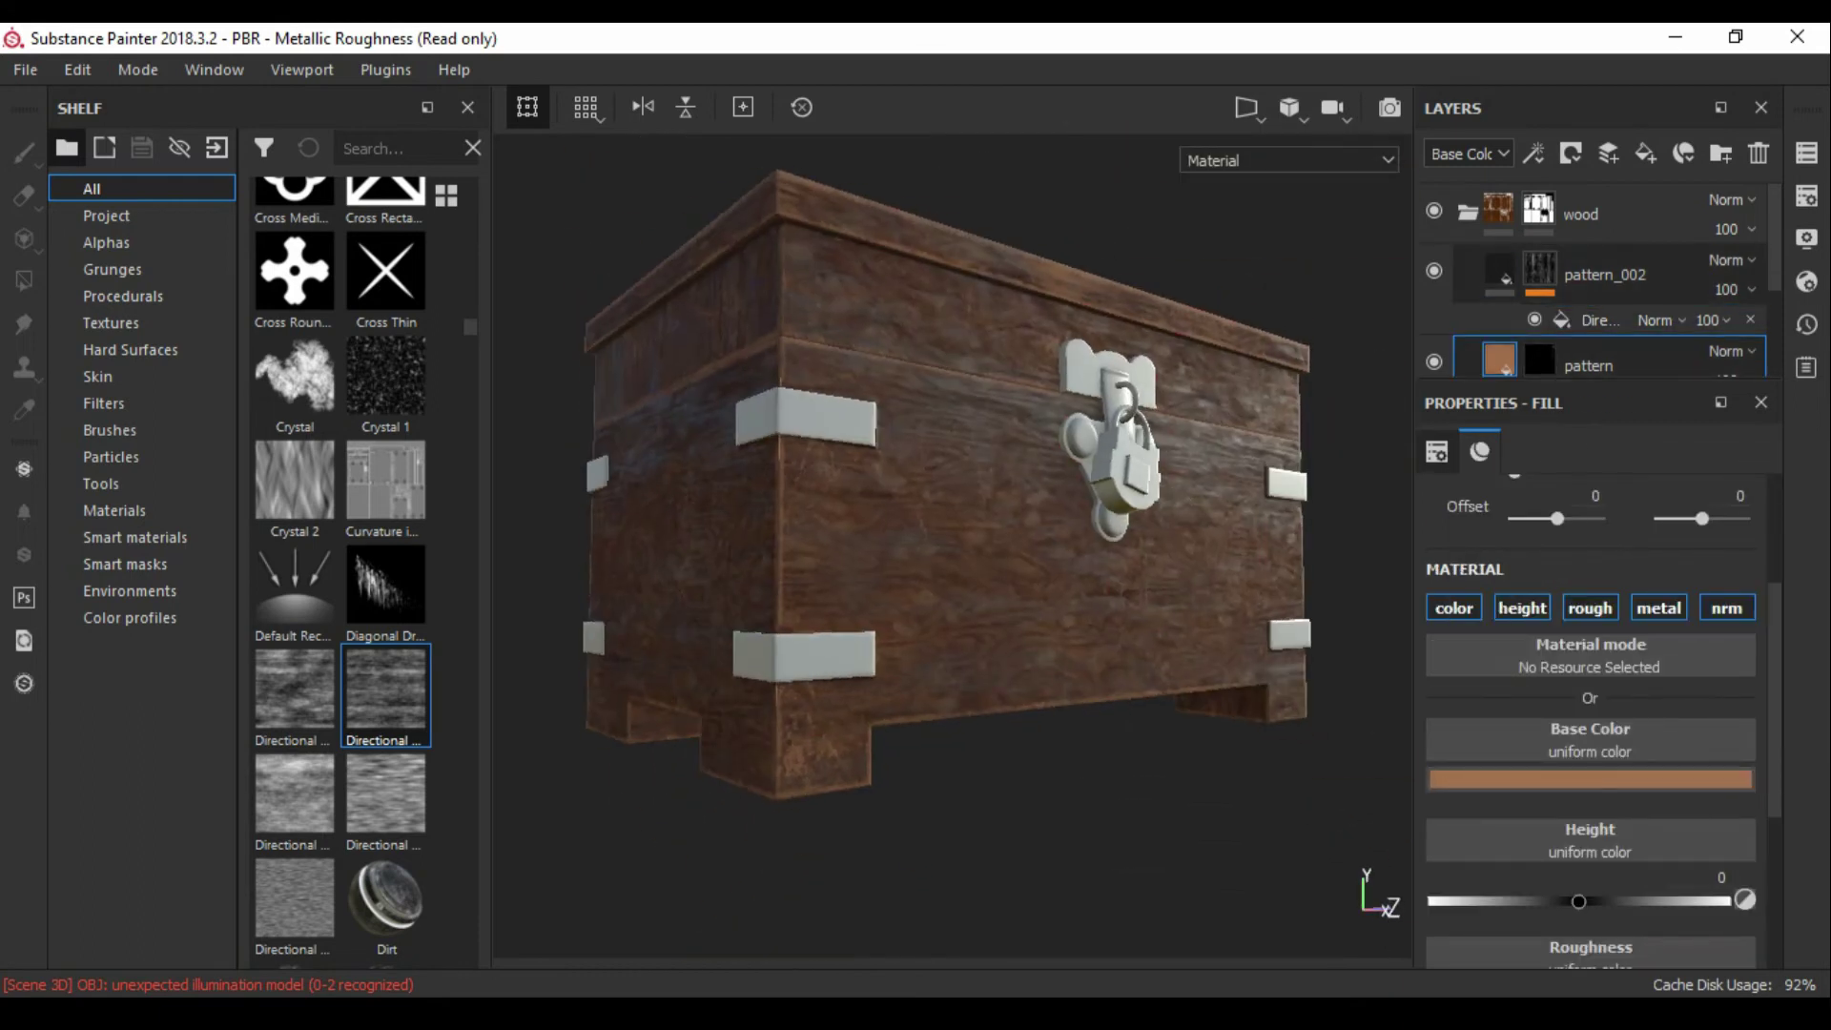
click(1539, 269)
click(1593, 320)
drag(1568, 825, 1558, 825)
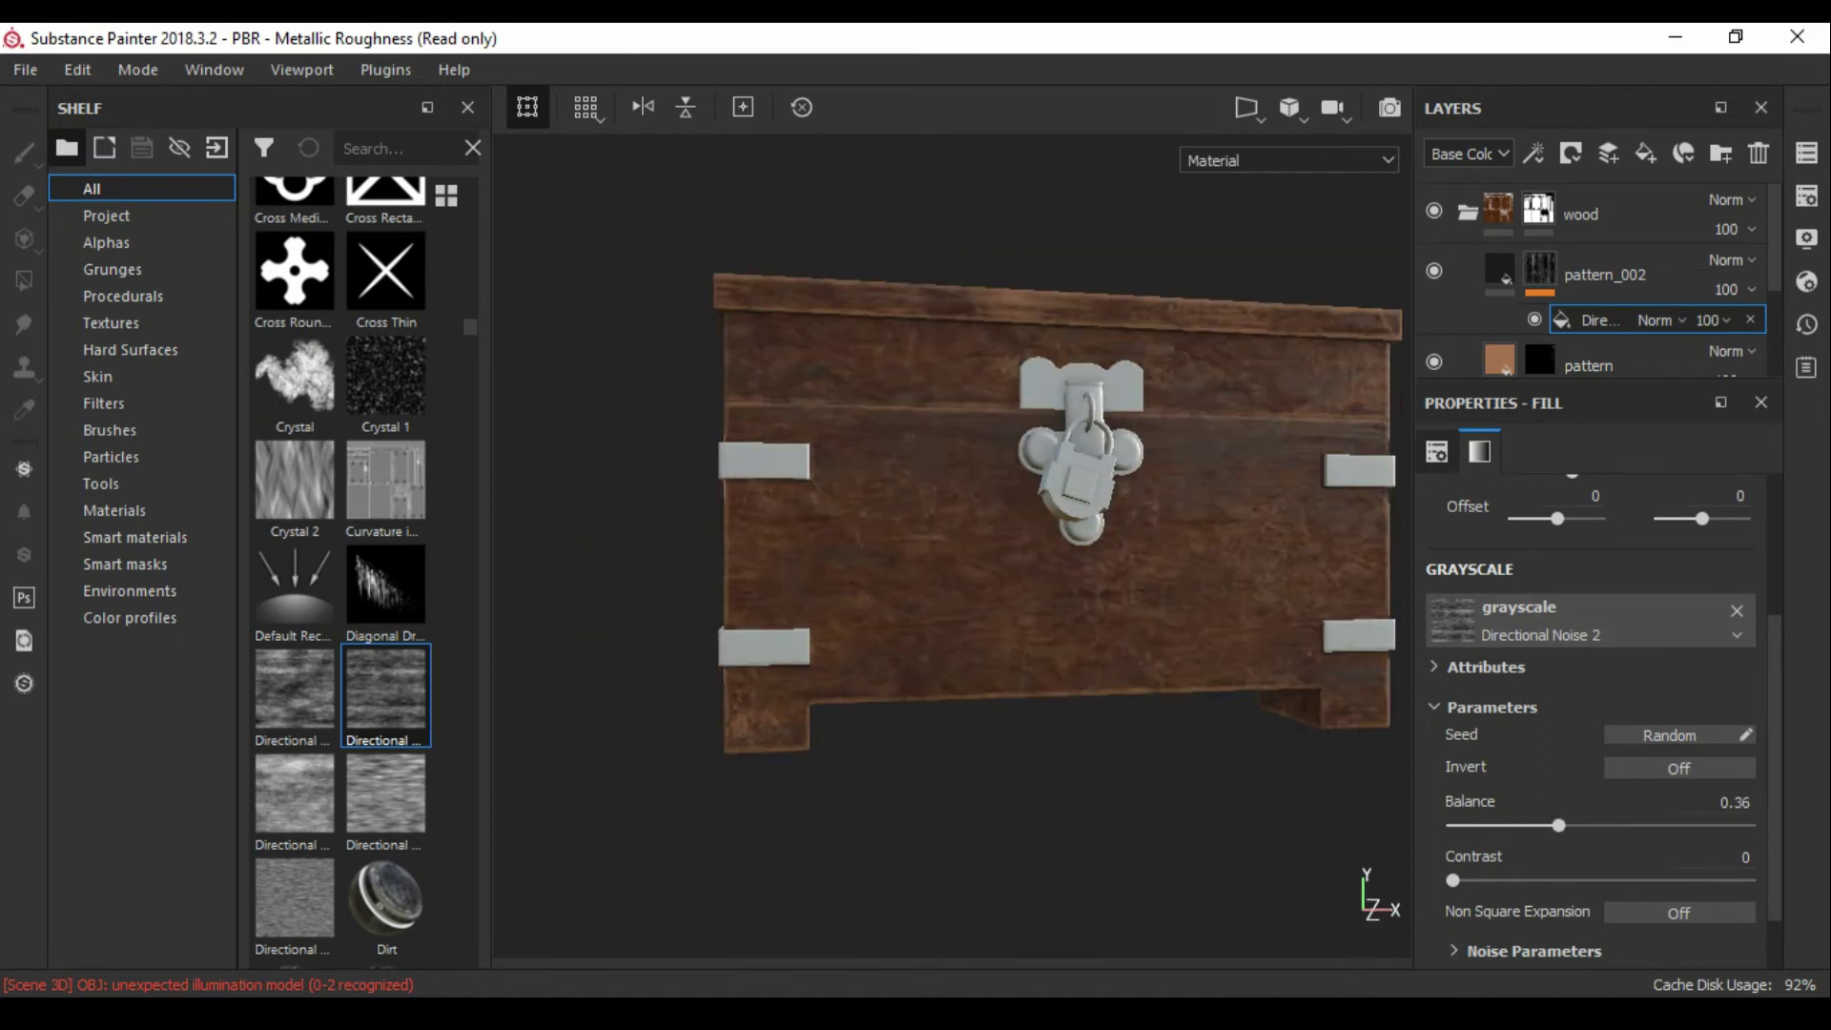
alt+drag(953, 572, 1049, 477)
mouse_move(953, 524)
alt+mouse_down()
mouse_move(858, 544)
mouse_move(782, 530)
alt+mouse_up()
alt+drag(954, 534, 878, 520)
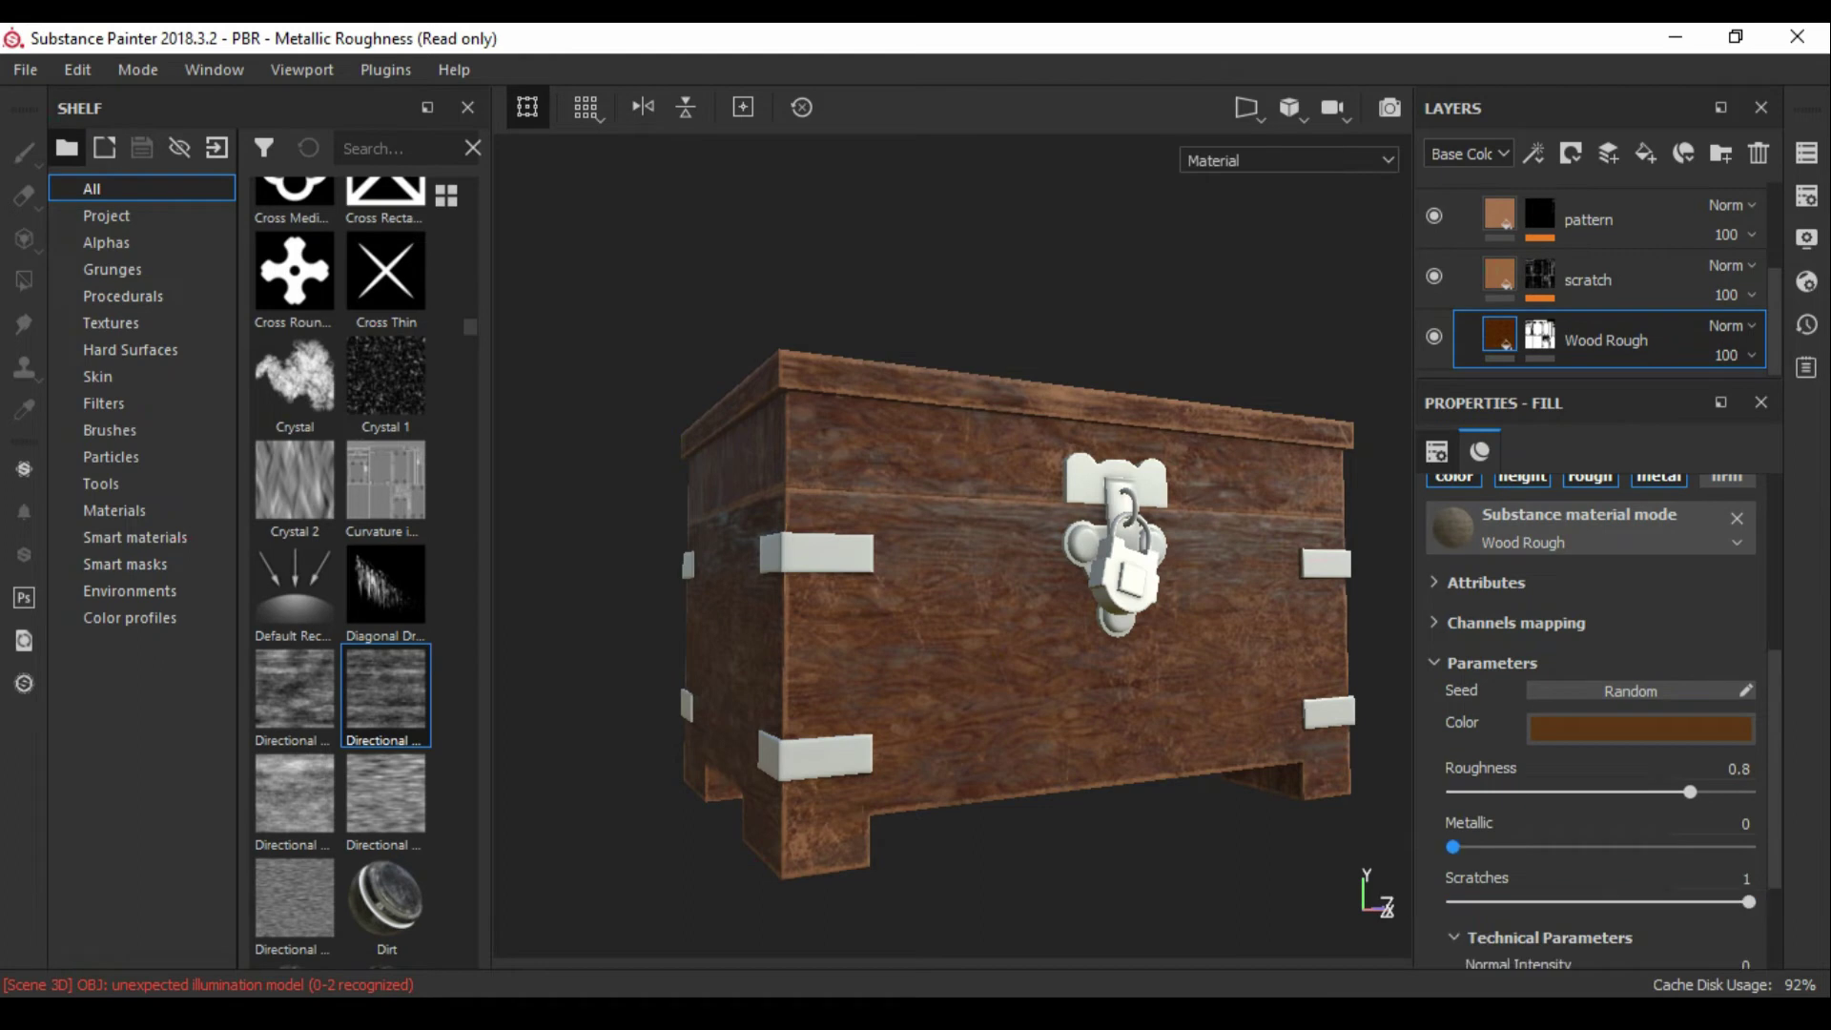
mouse_move(954, 534)
alt+mouse_down()
mouse_move(916, 572)
mouse_move(1011, 496)
alt+mouse_up()
scroll(1588, 716, up, 3)
scroll(954, 534, up, 3)
mouse_move(954, 572)
alt+mouse_down()
mouse_move(983, 525)
mouse_move(945, 591)
mouse_move(896, 534)
alt+mouse_up()
click(1588, 280)
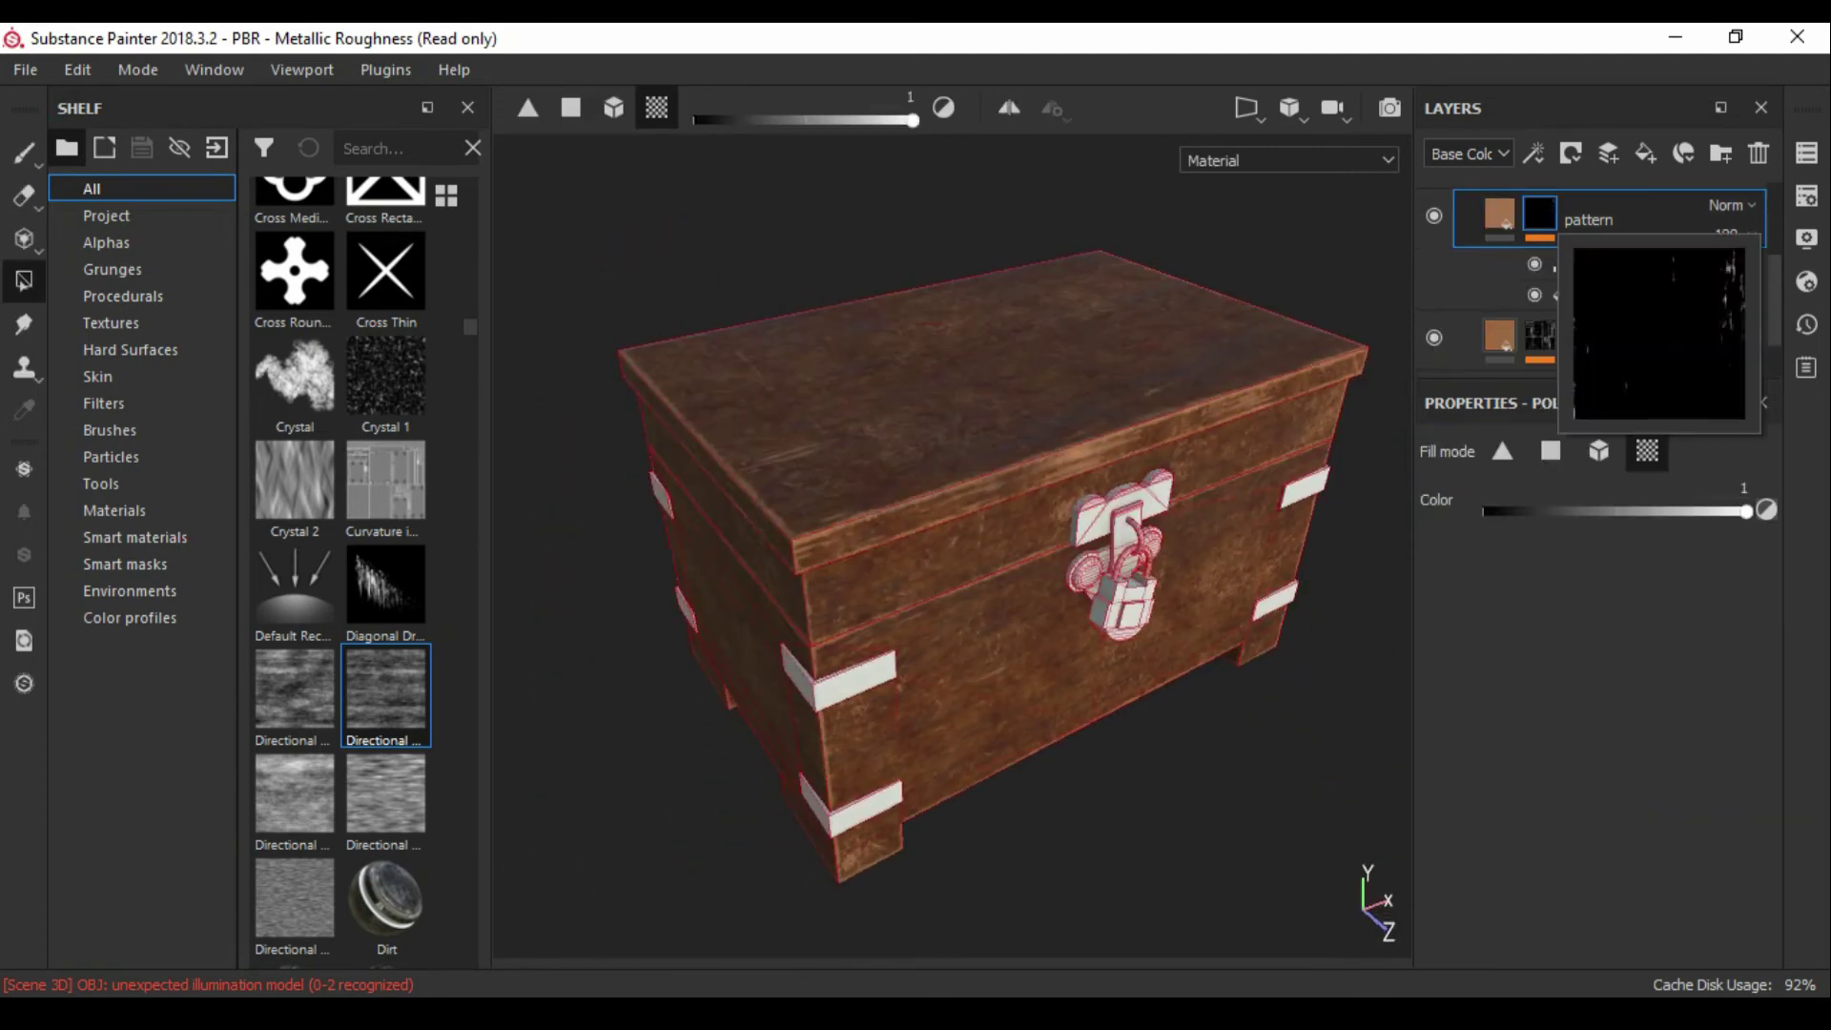
click(1595, 319)
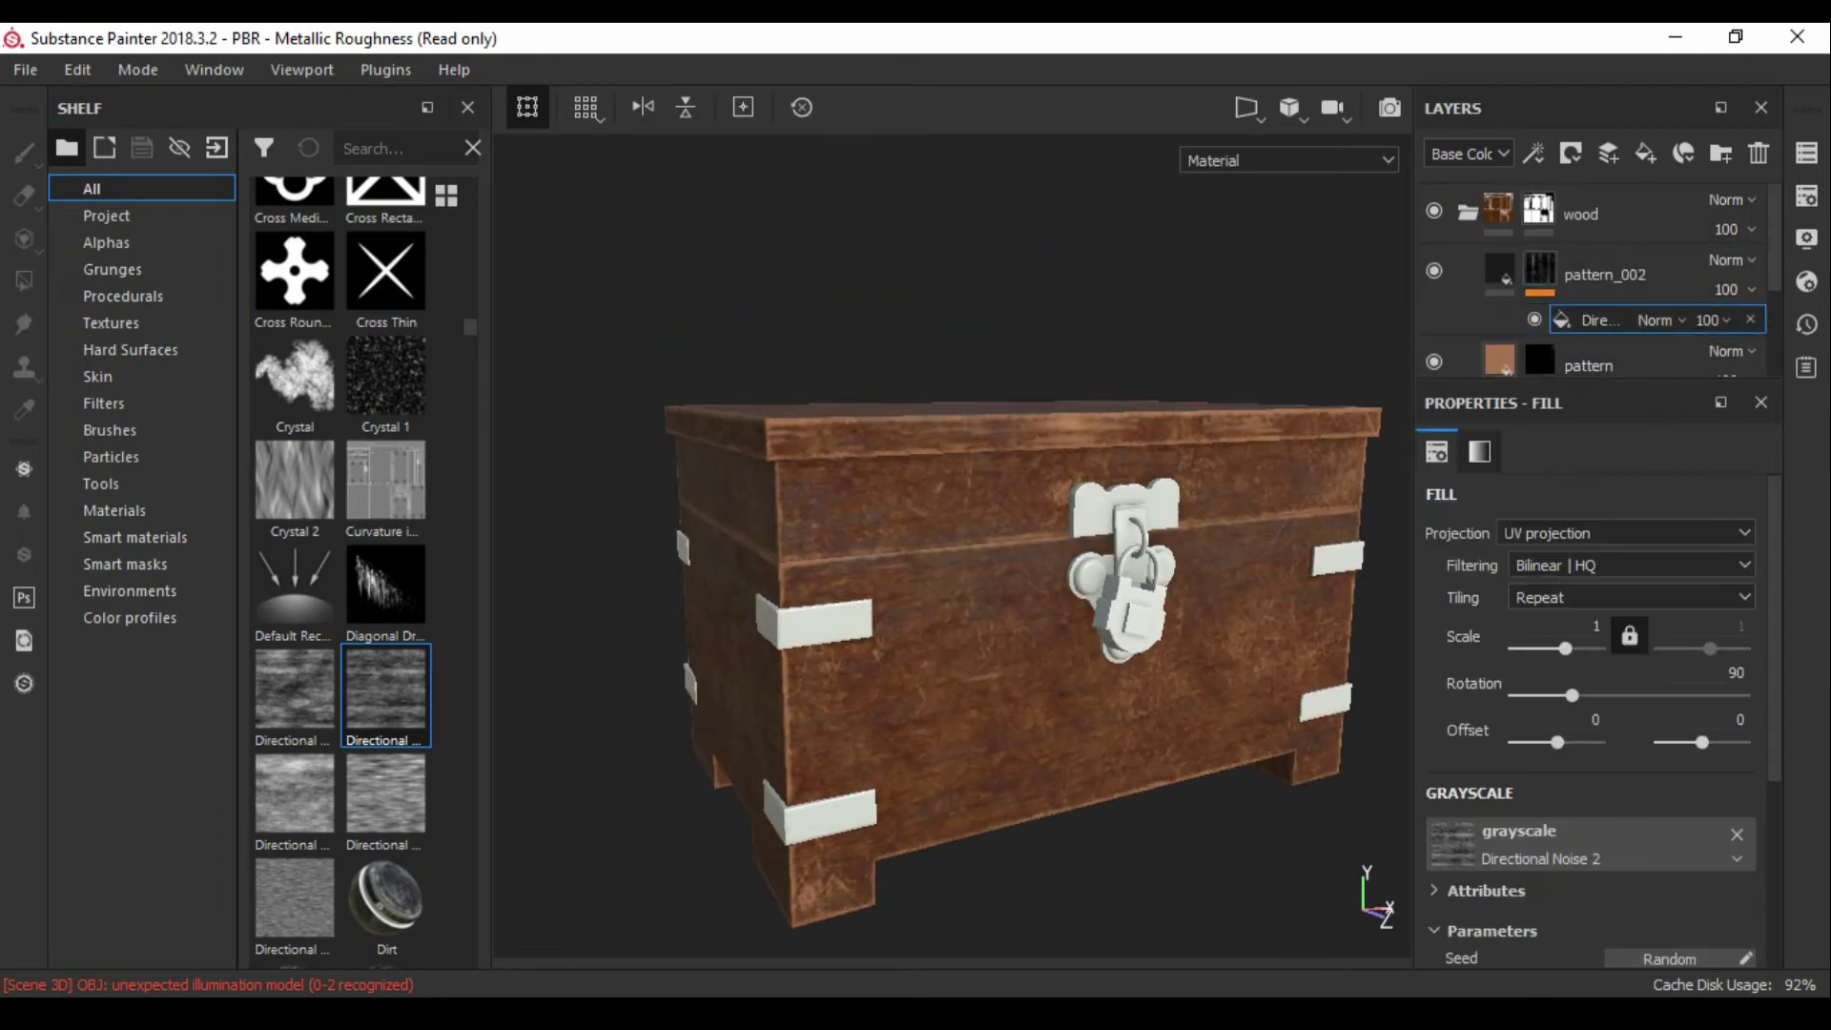
scroll(1591, 715, down, 3)
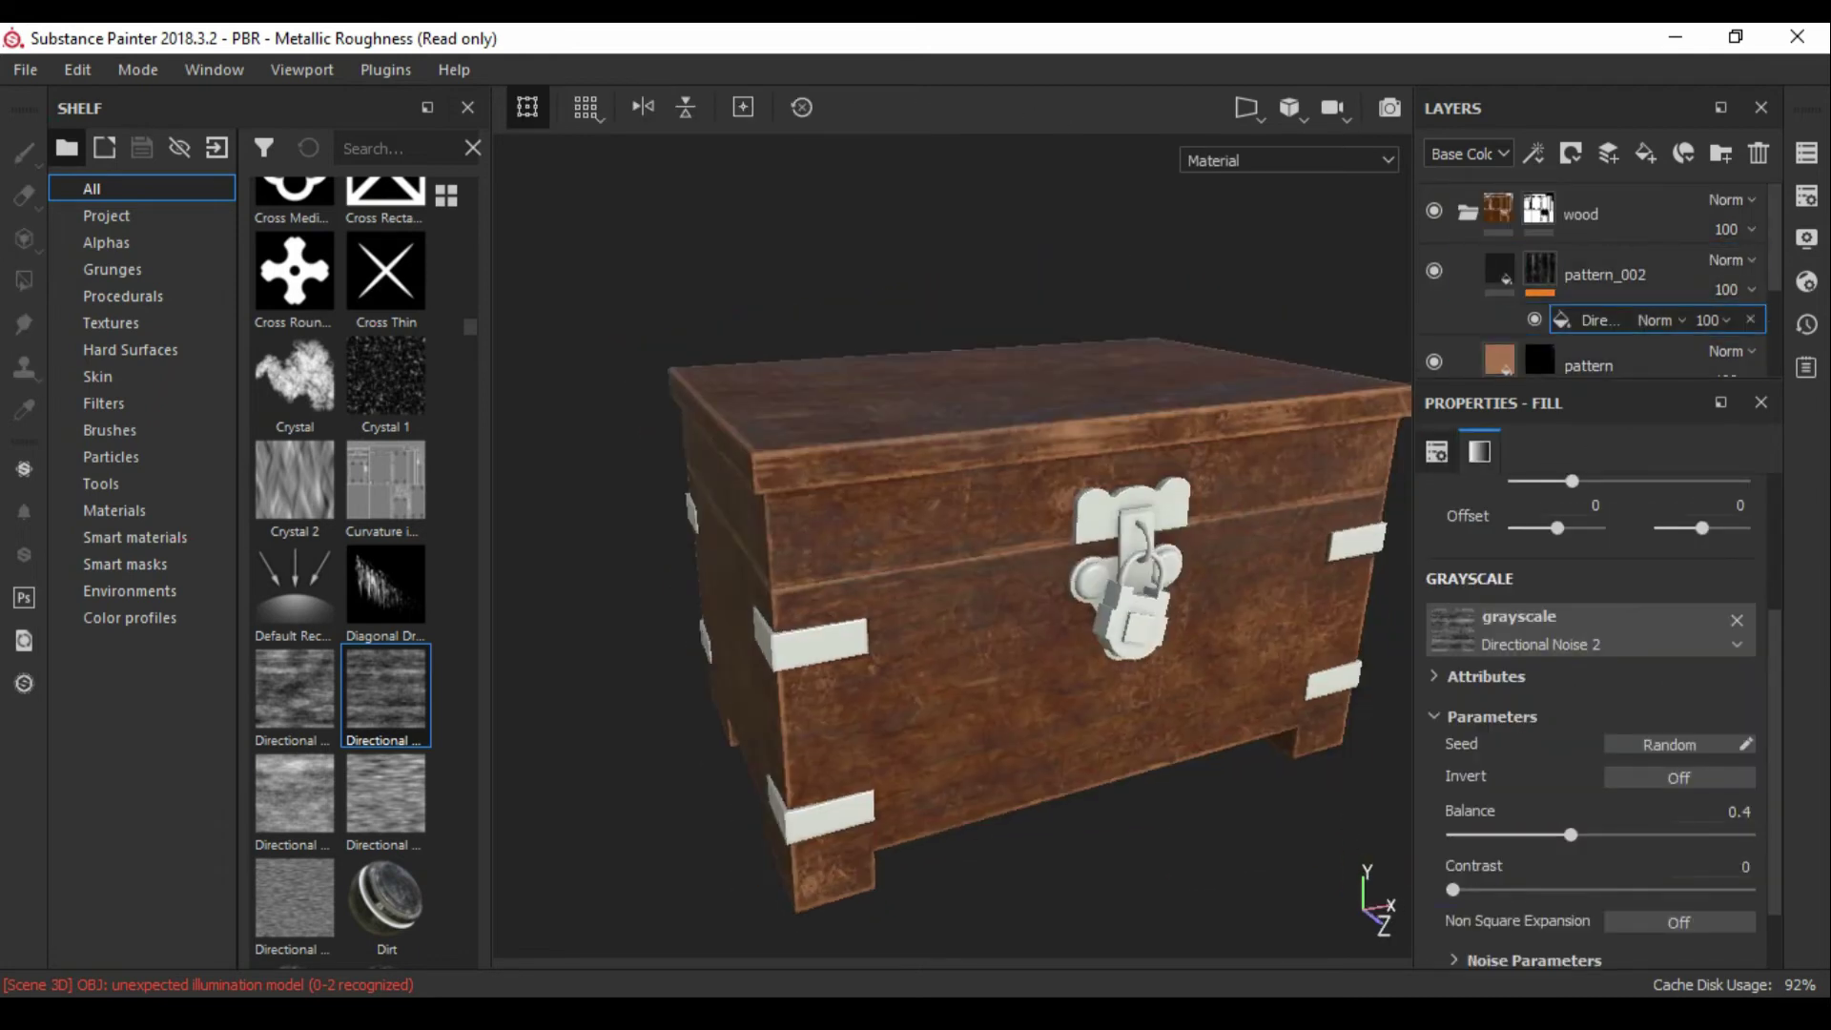
Step: Add a fill layer named 'paint' with a dark blue base colour
click(1645, 153)
double_click(1604, 274)
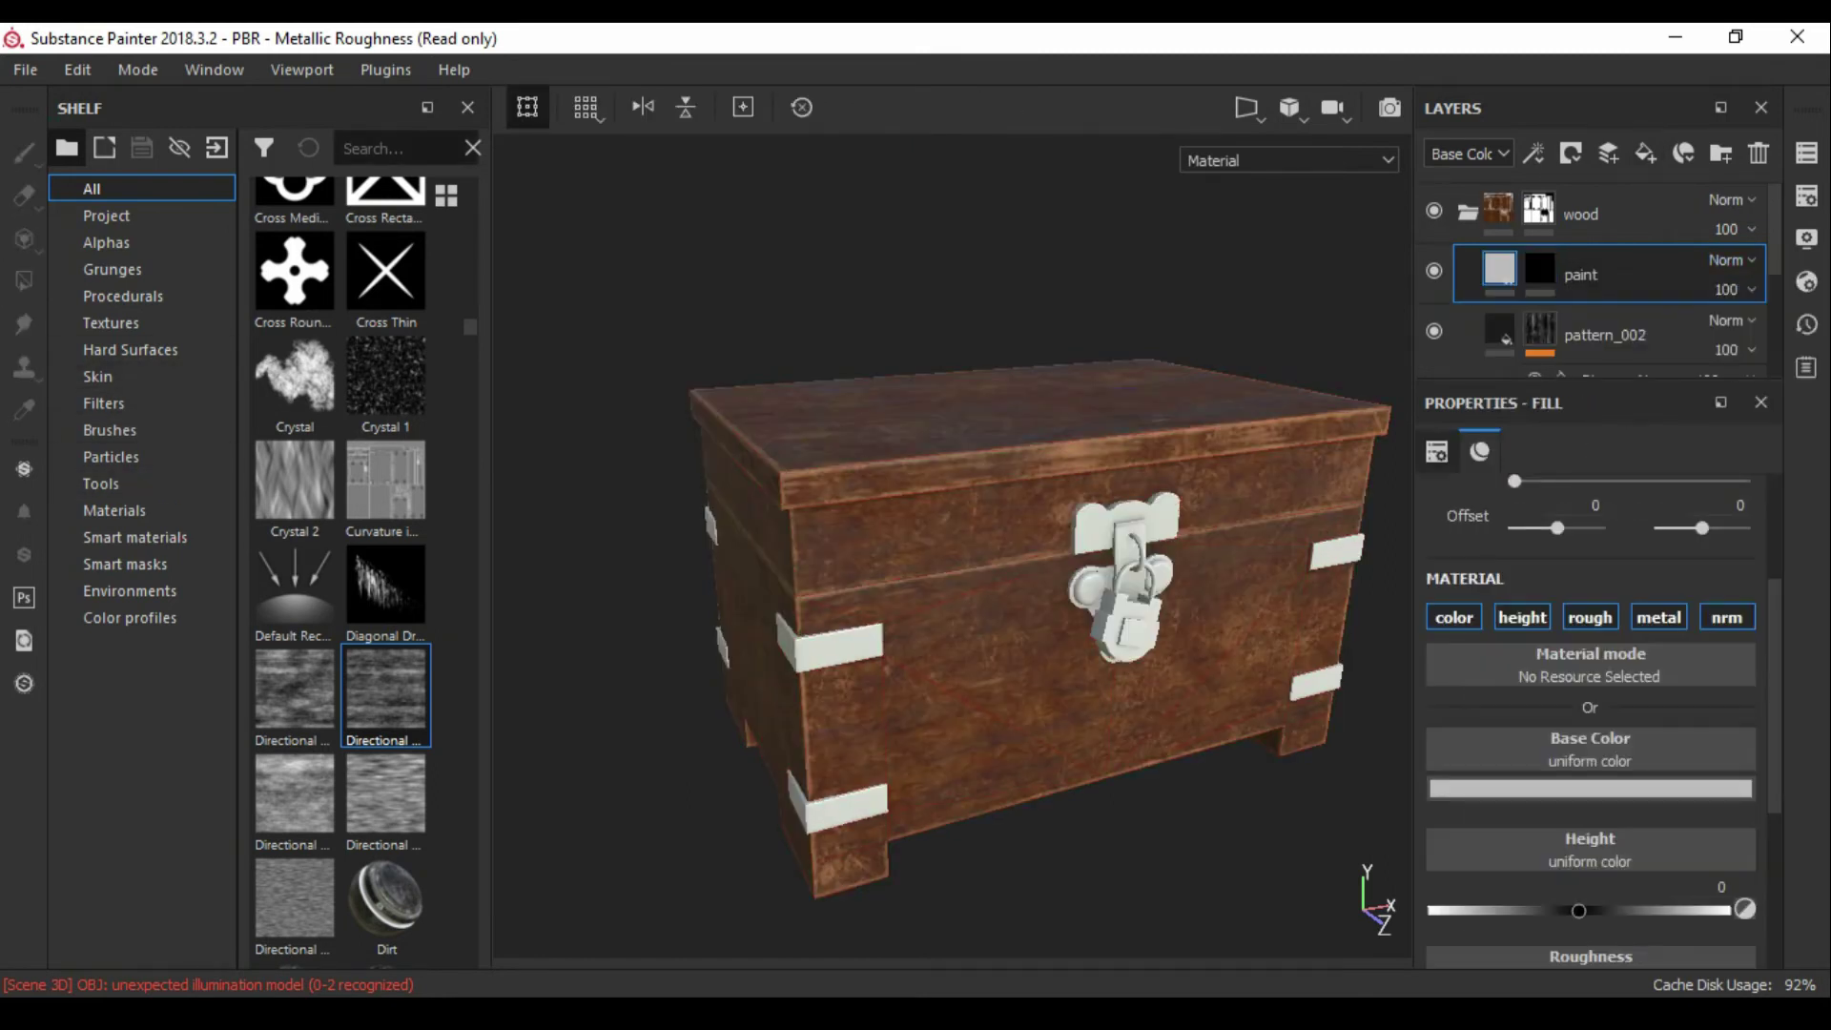
text(paint)
click(1526, 787)
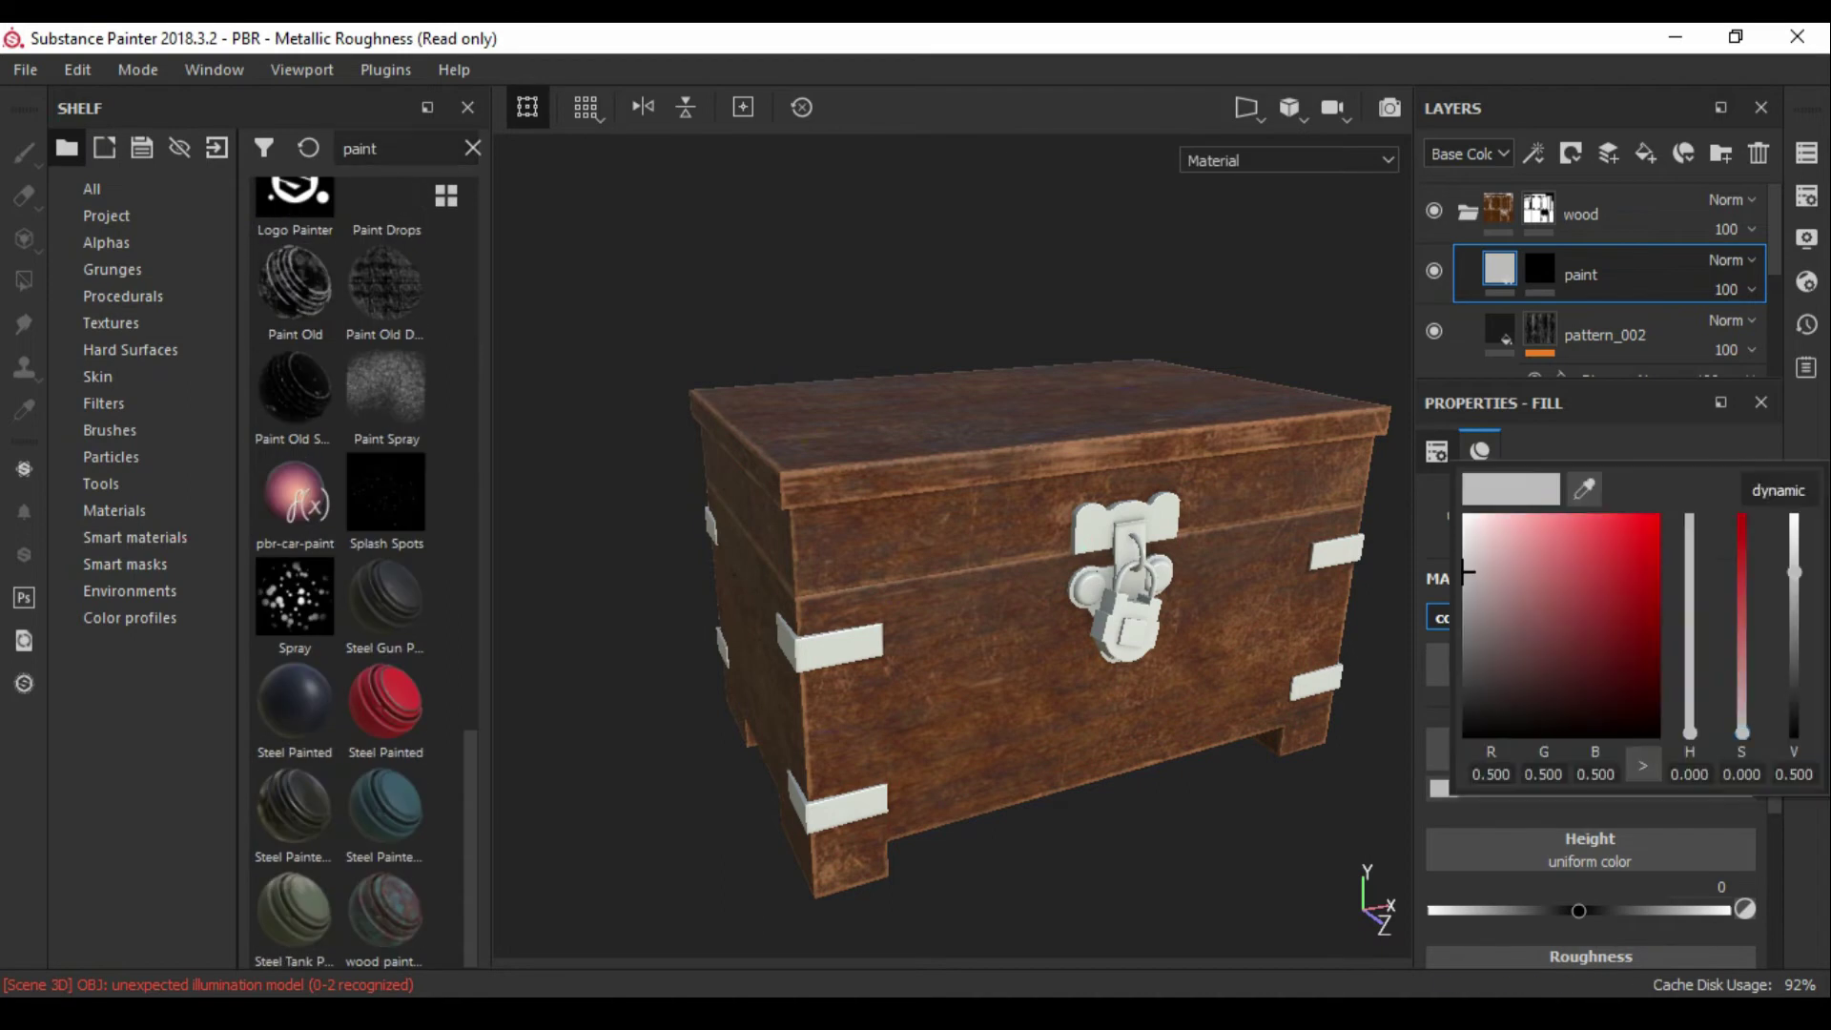
drag(1690, 732, 1690, 594)
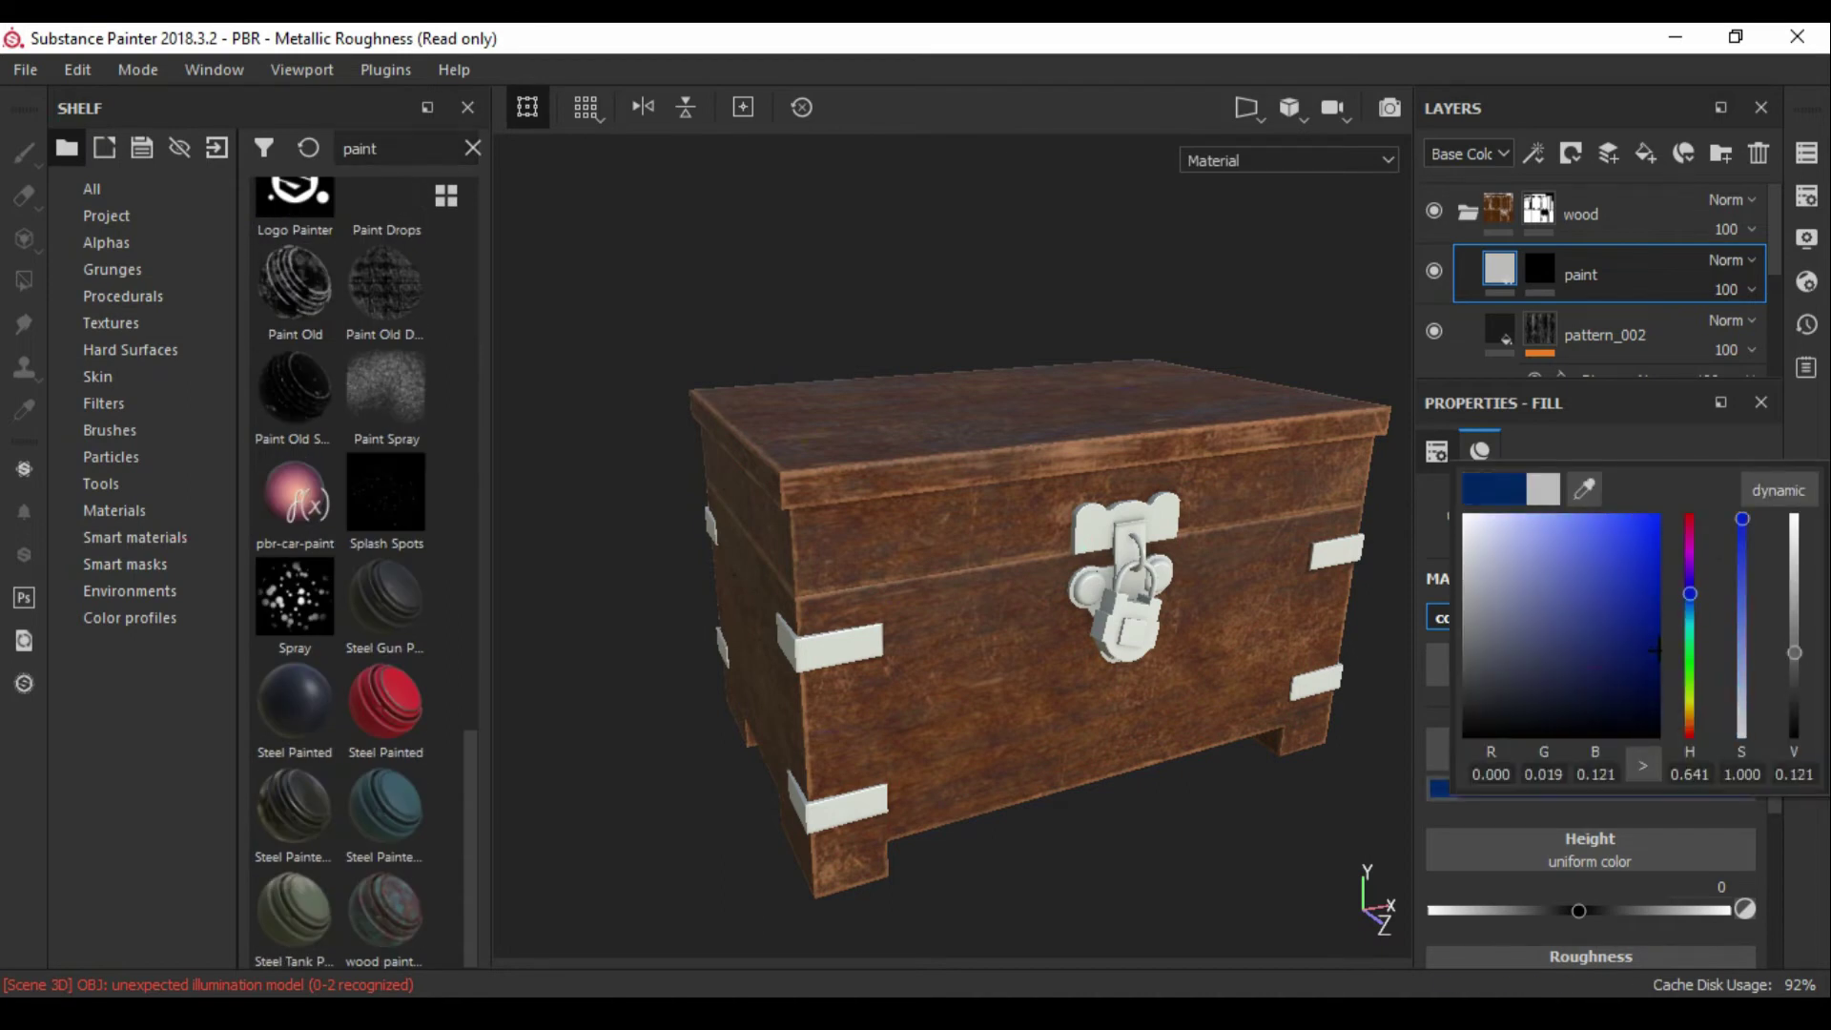
scroll(339, 572, up, 5)
scroll(338, 573, down, 2)
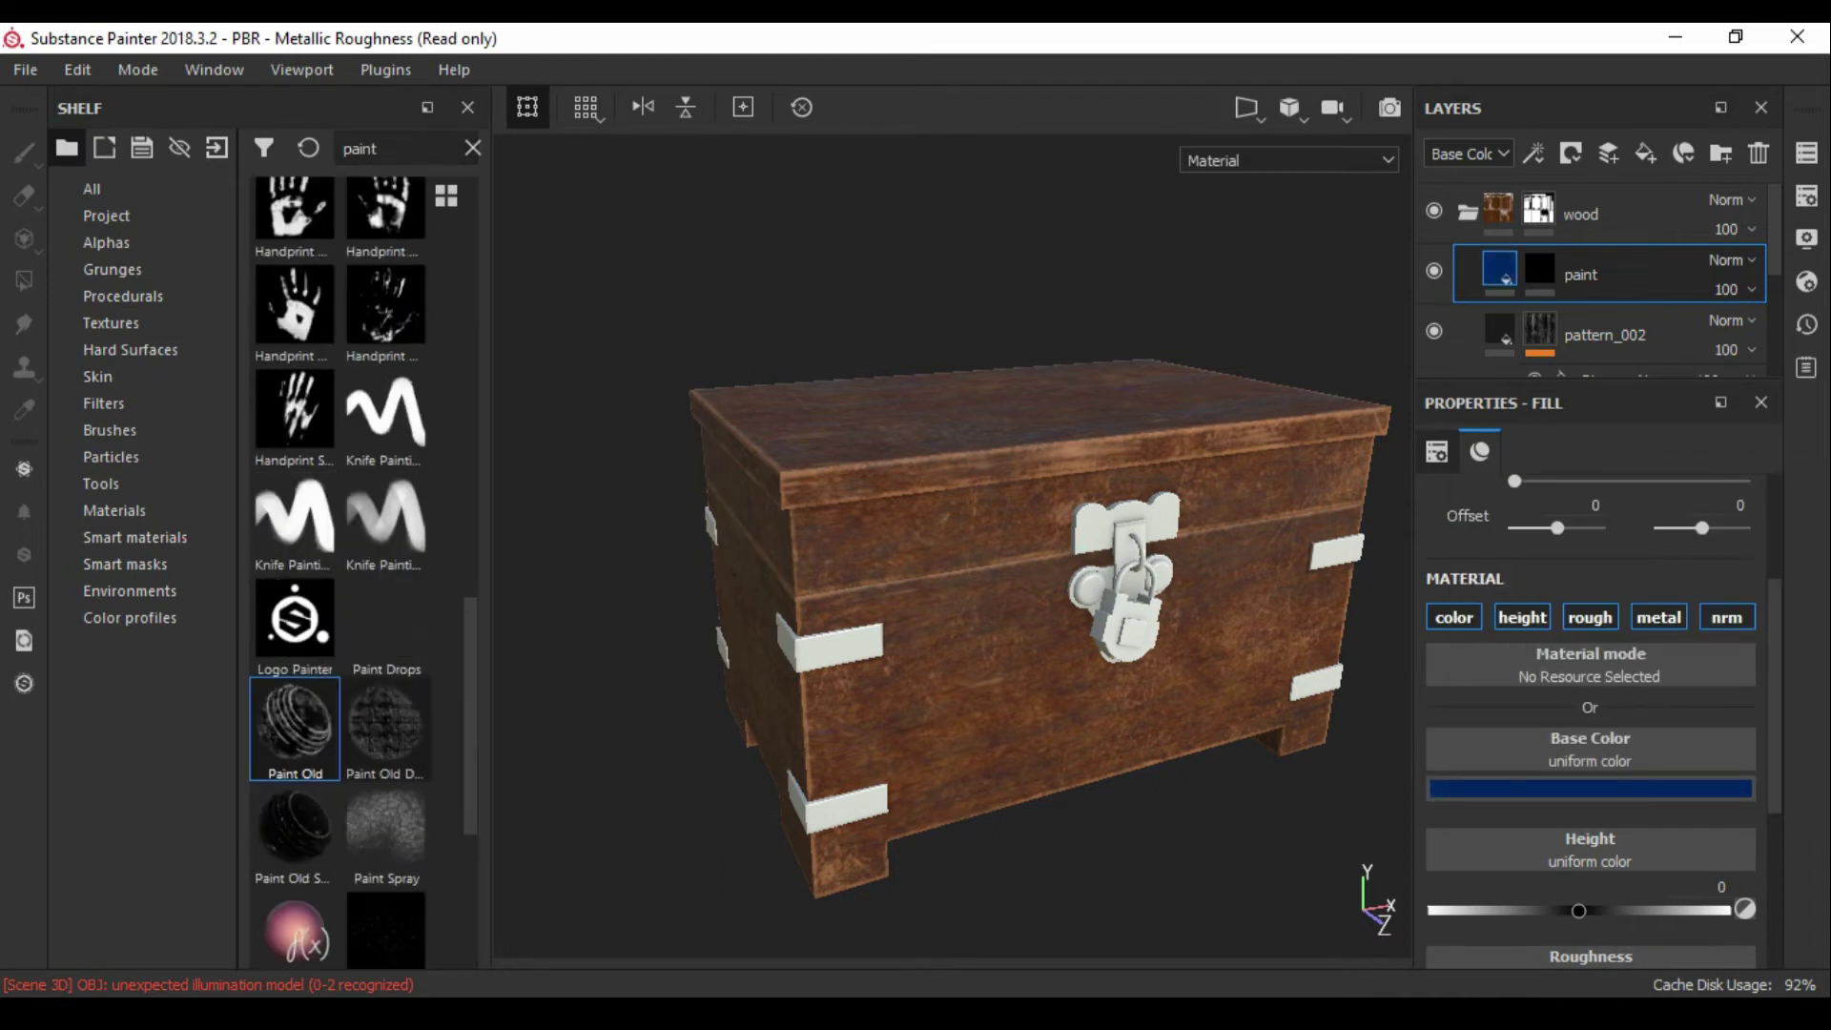
Step: Mask the paint layer with an inverted Paint Old mask and raise its balance to reveal wood
key(4)
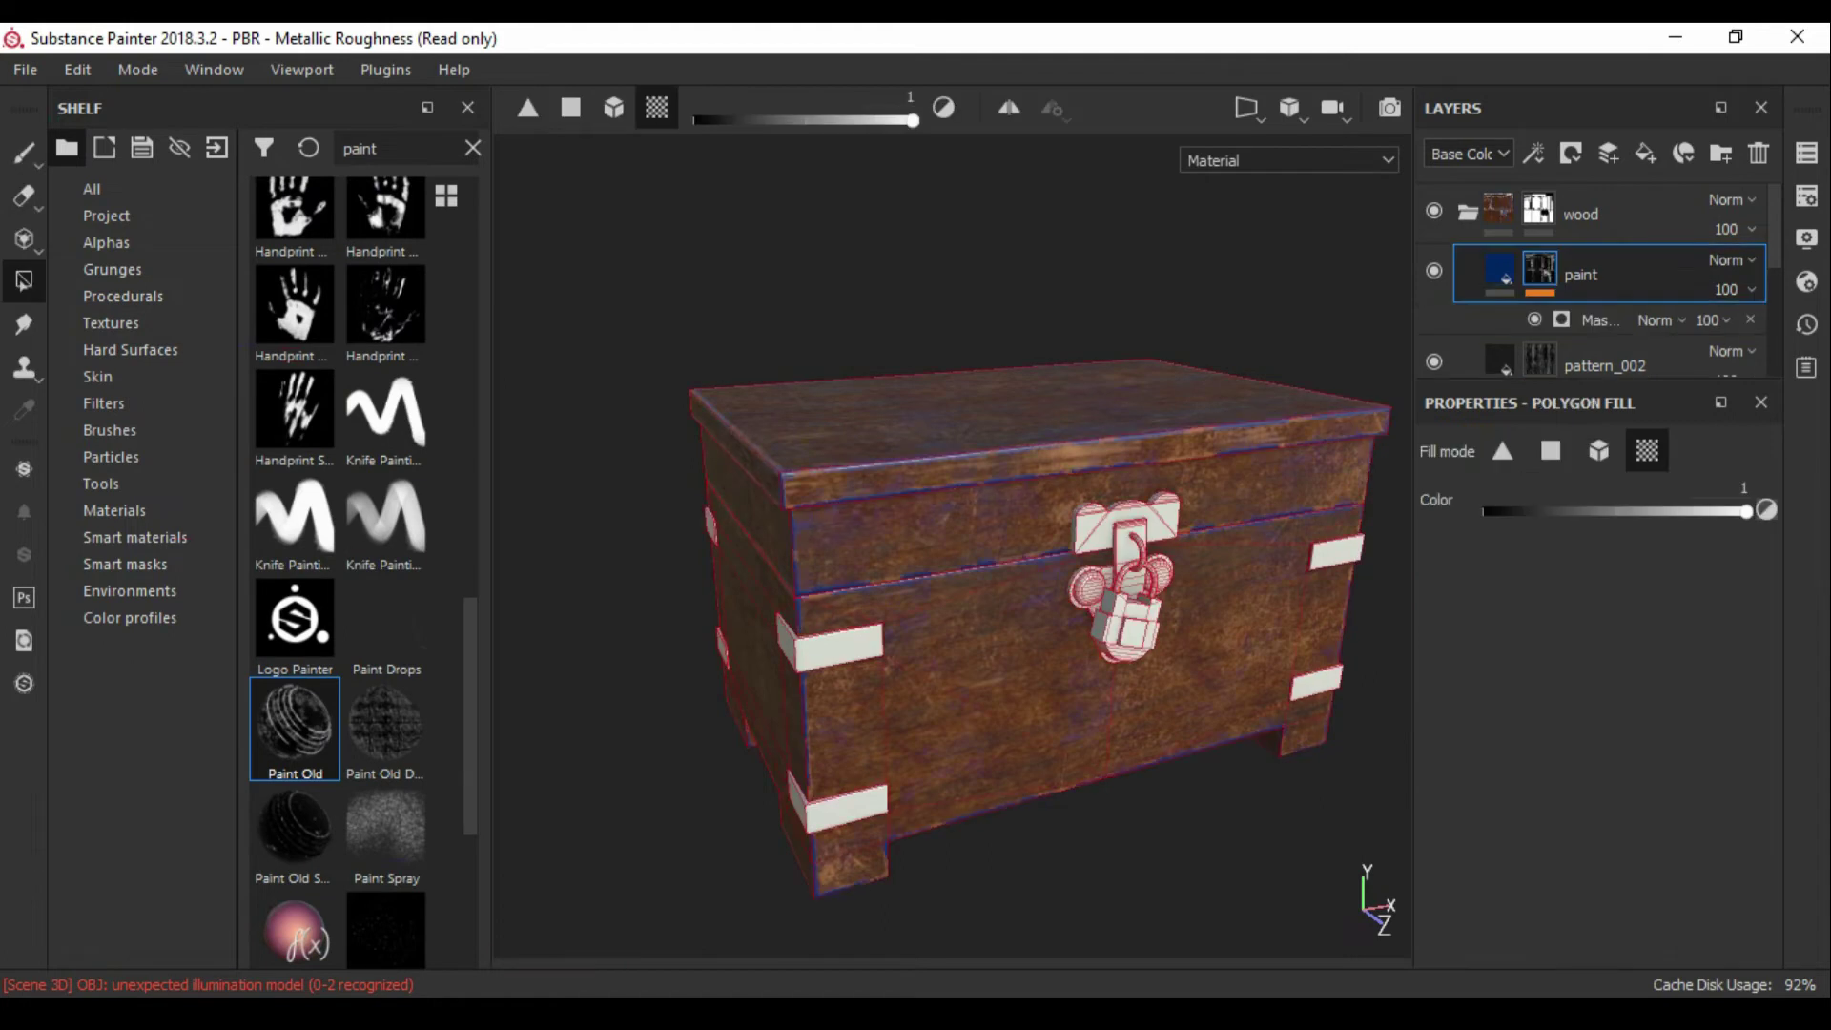
click(1621, 320)
scroll(1602, 667, up, 2)
click(1648, 610)
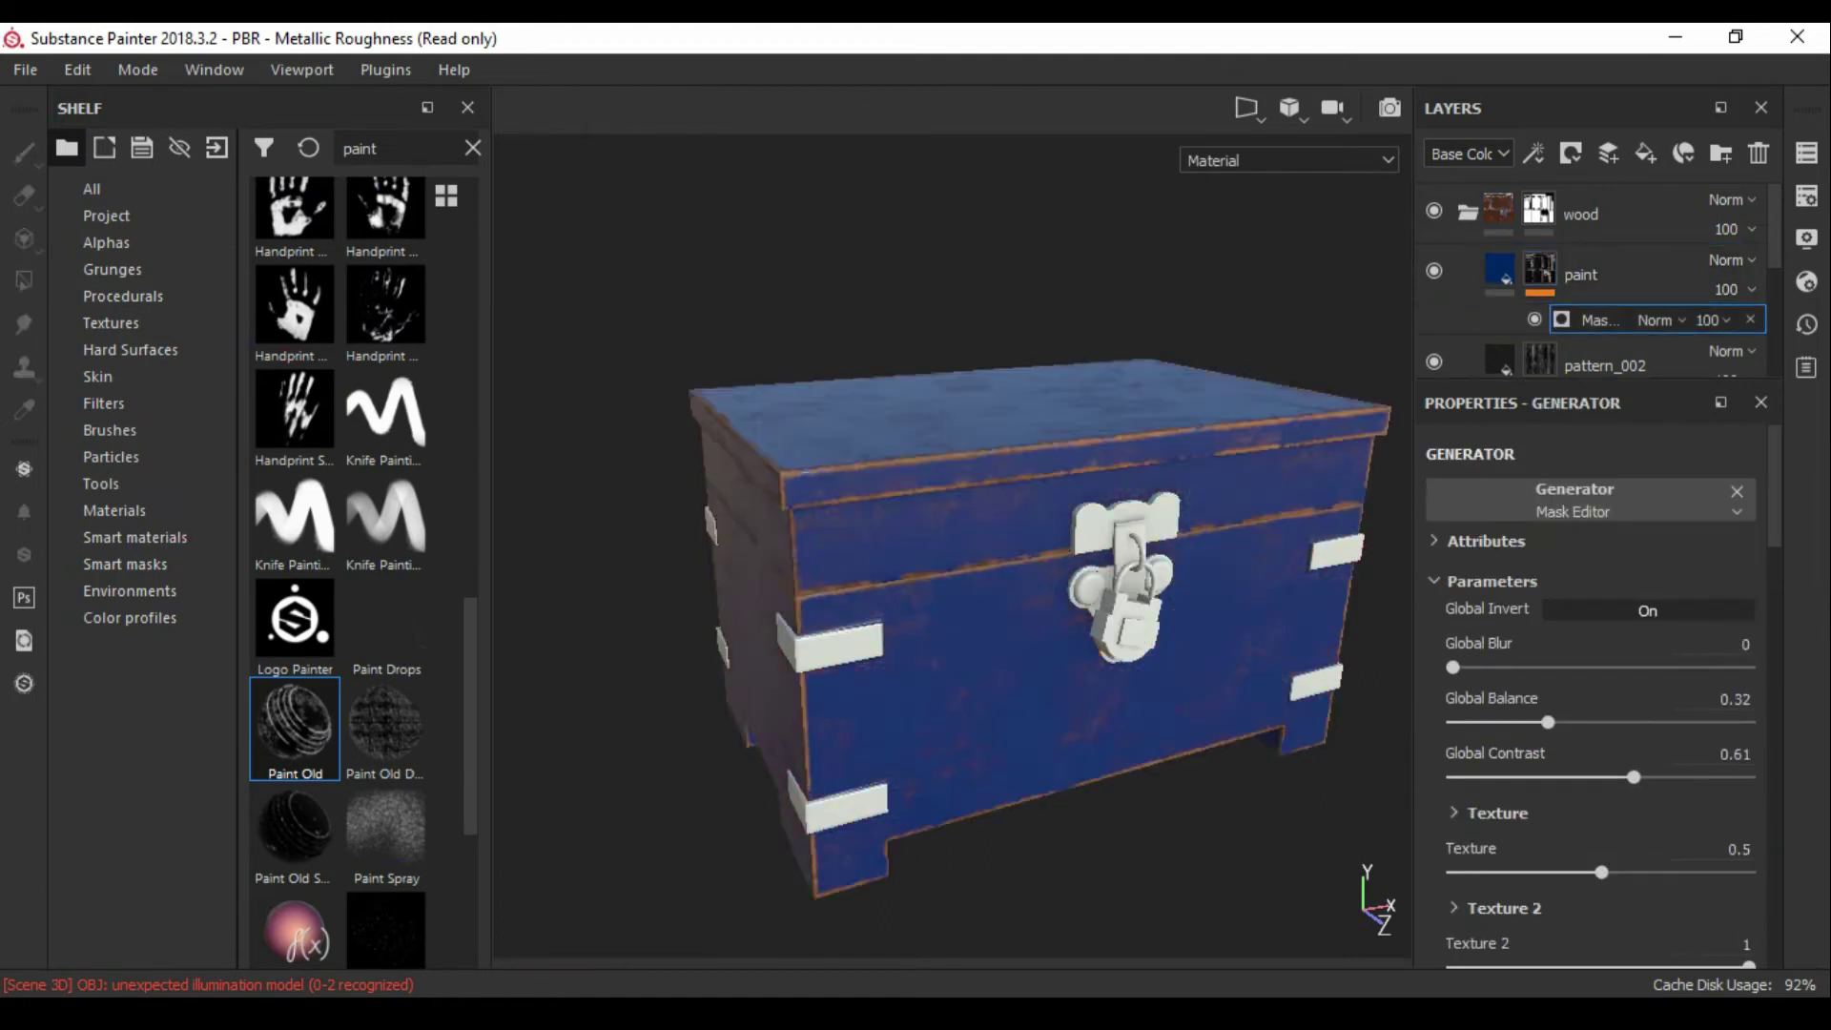
alt+drag(953, 668, 934, 668)
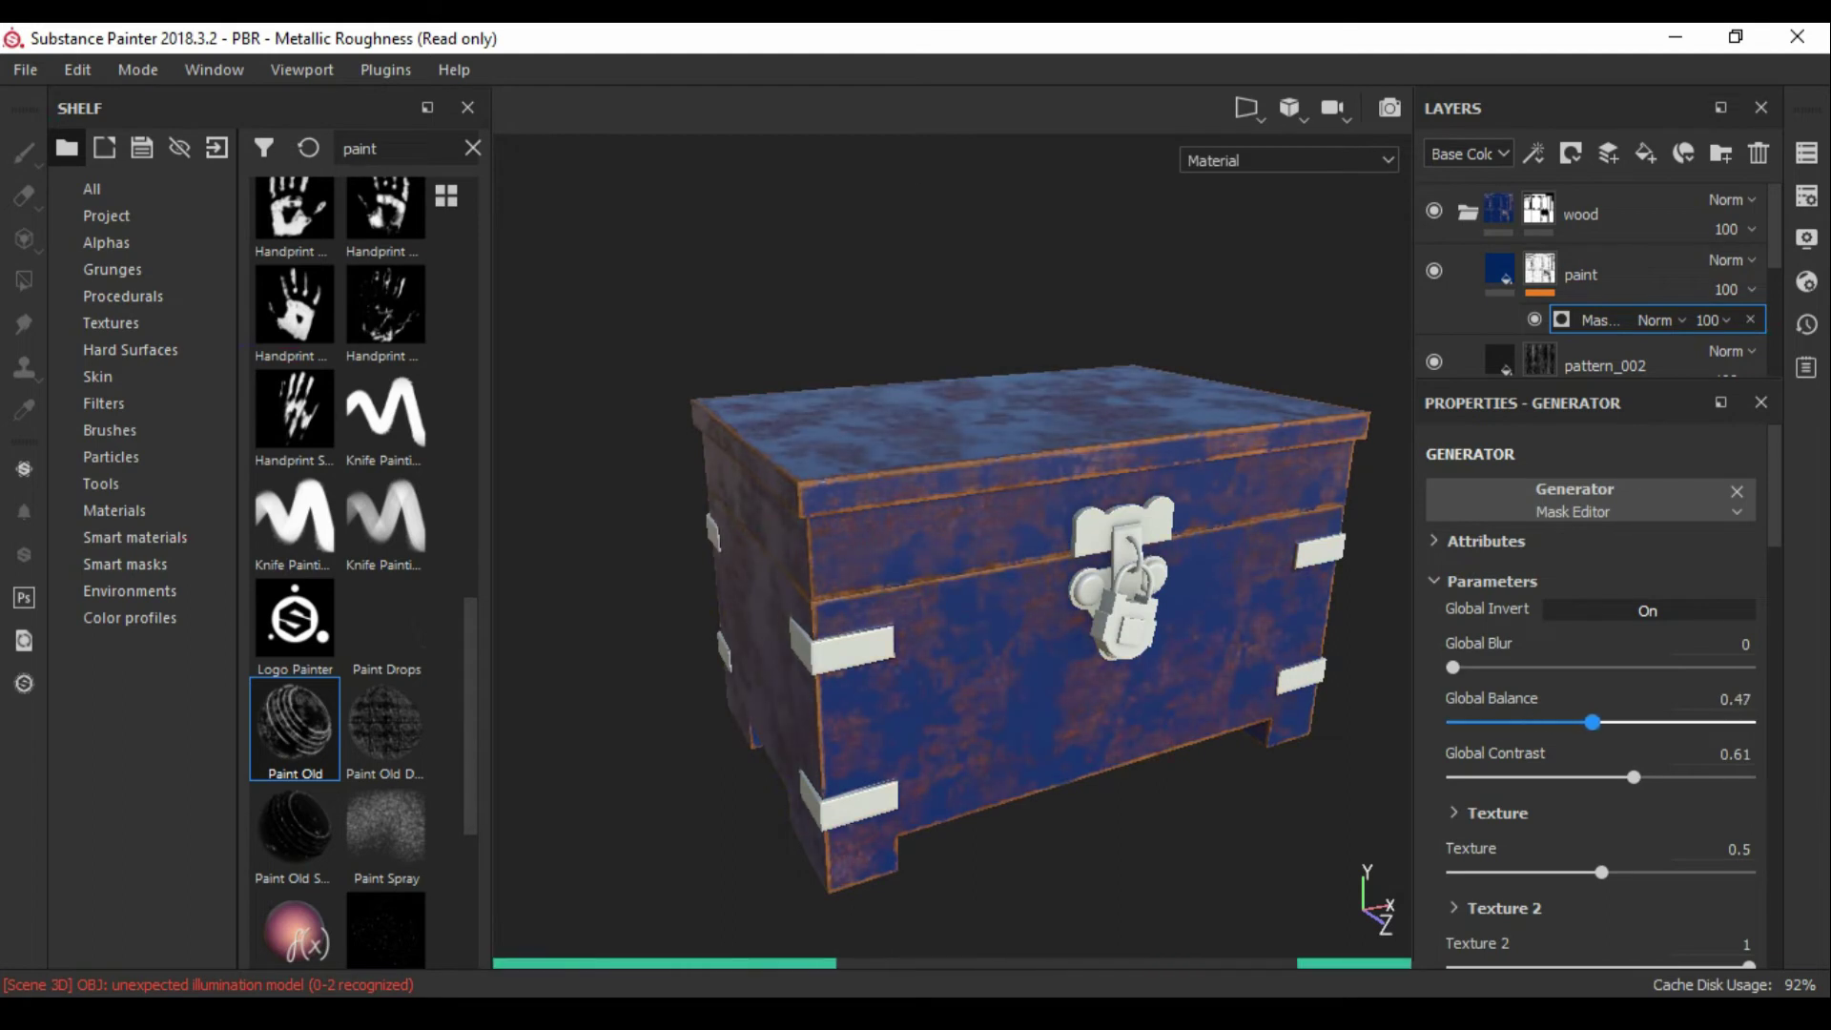
alt+drag(954, 668, 916, 639)
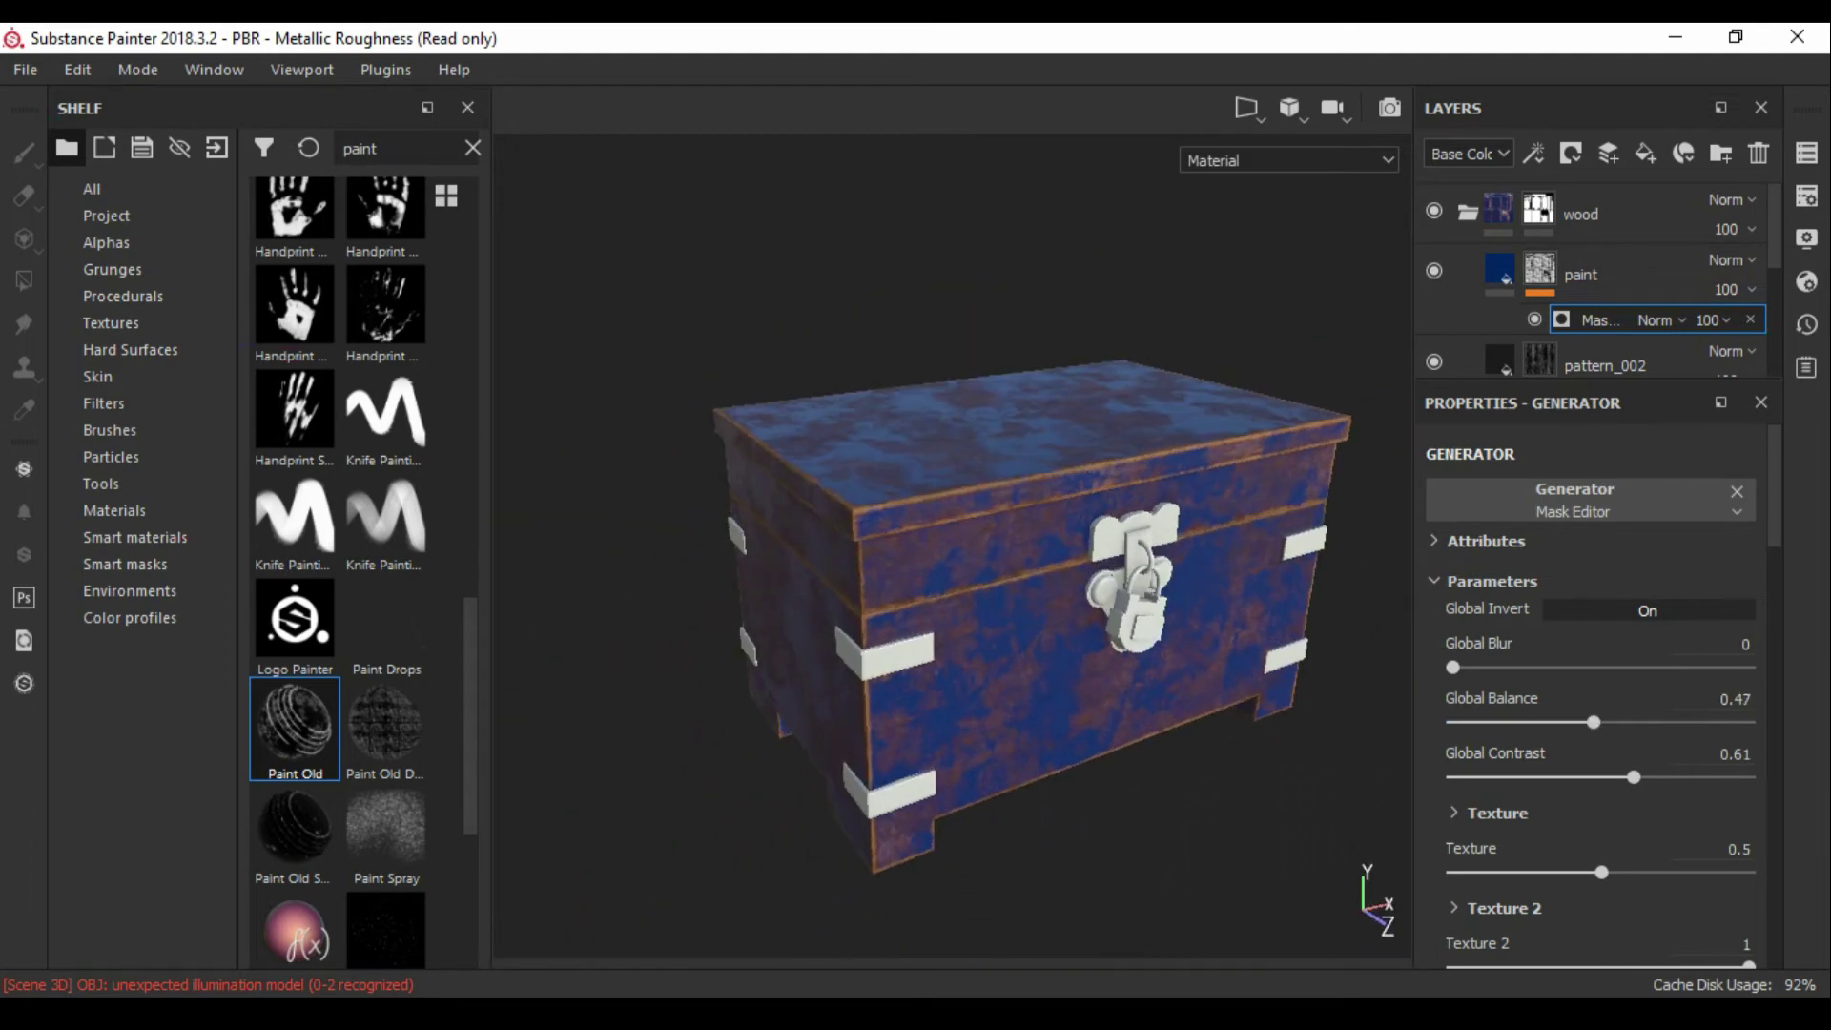
Step: Raise the paint layer's height and inspect the worn paint from several angles
click(1621, 277)
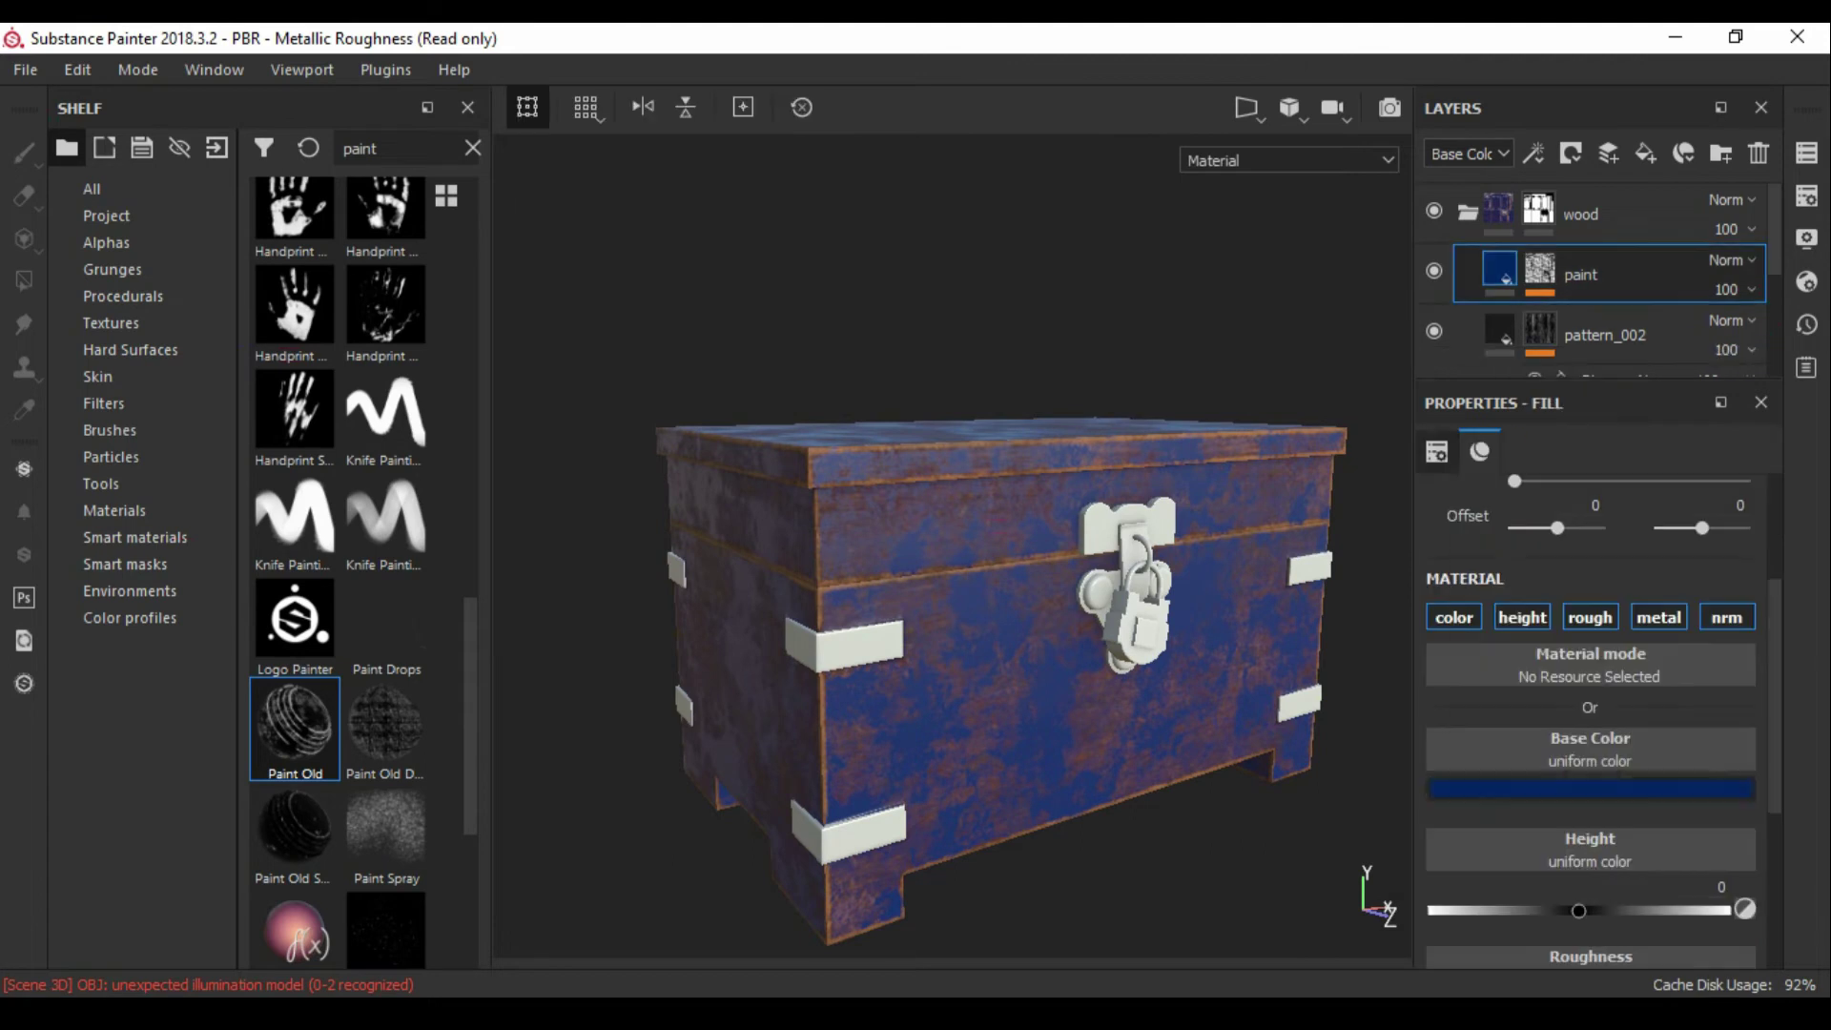
click(1591, 788)
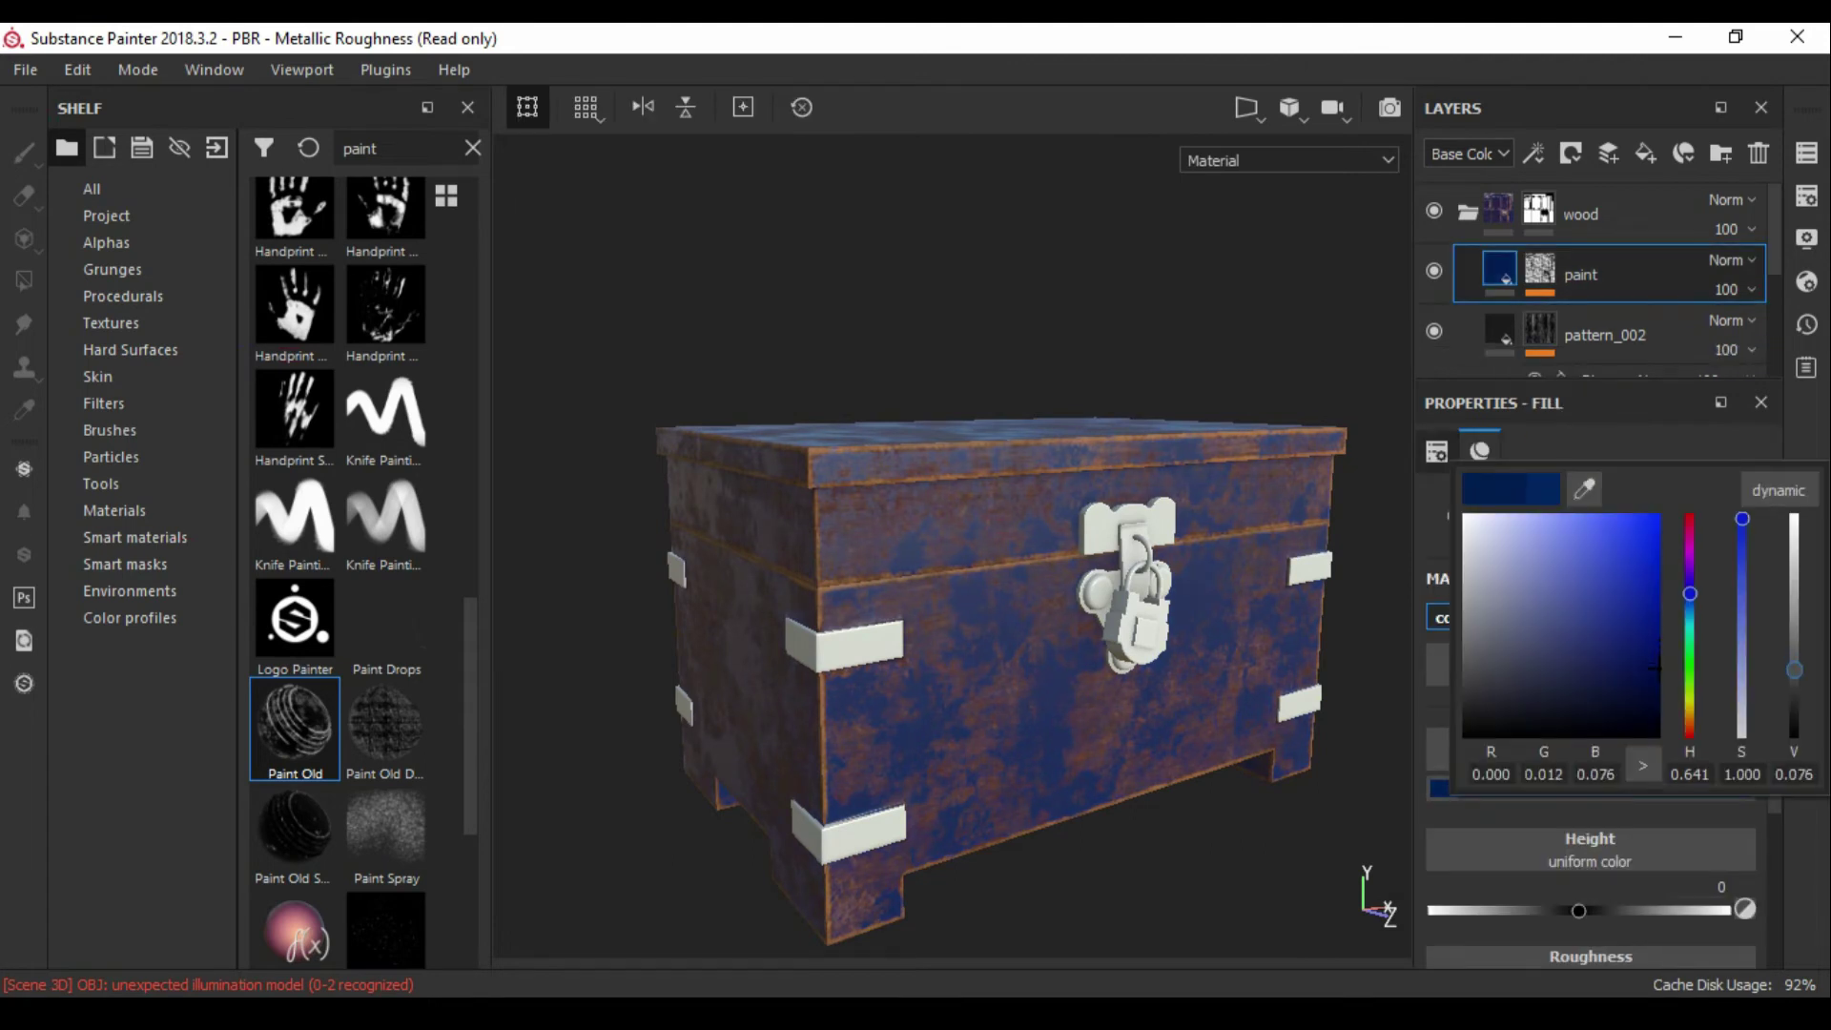
scroll(1002, 620, up, 3)
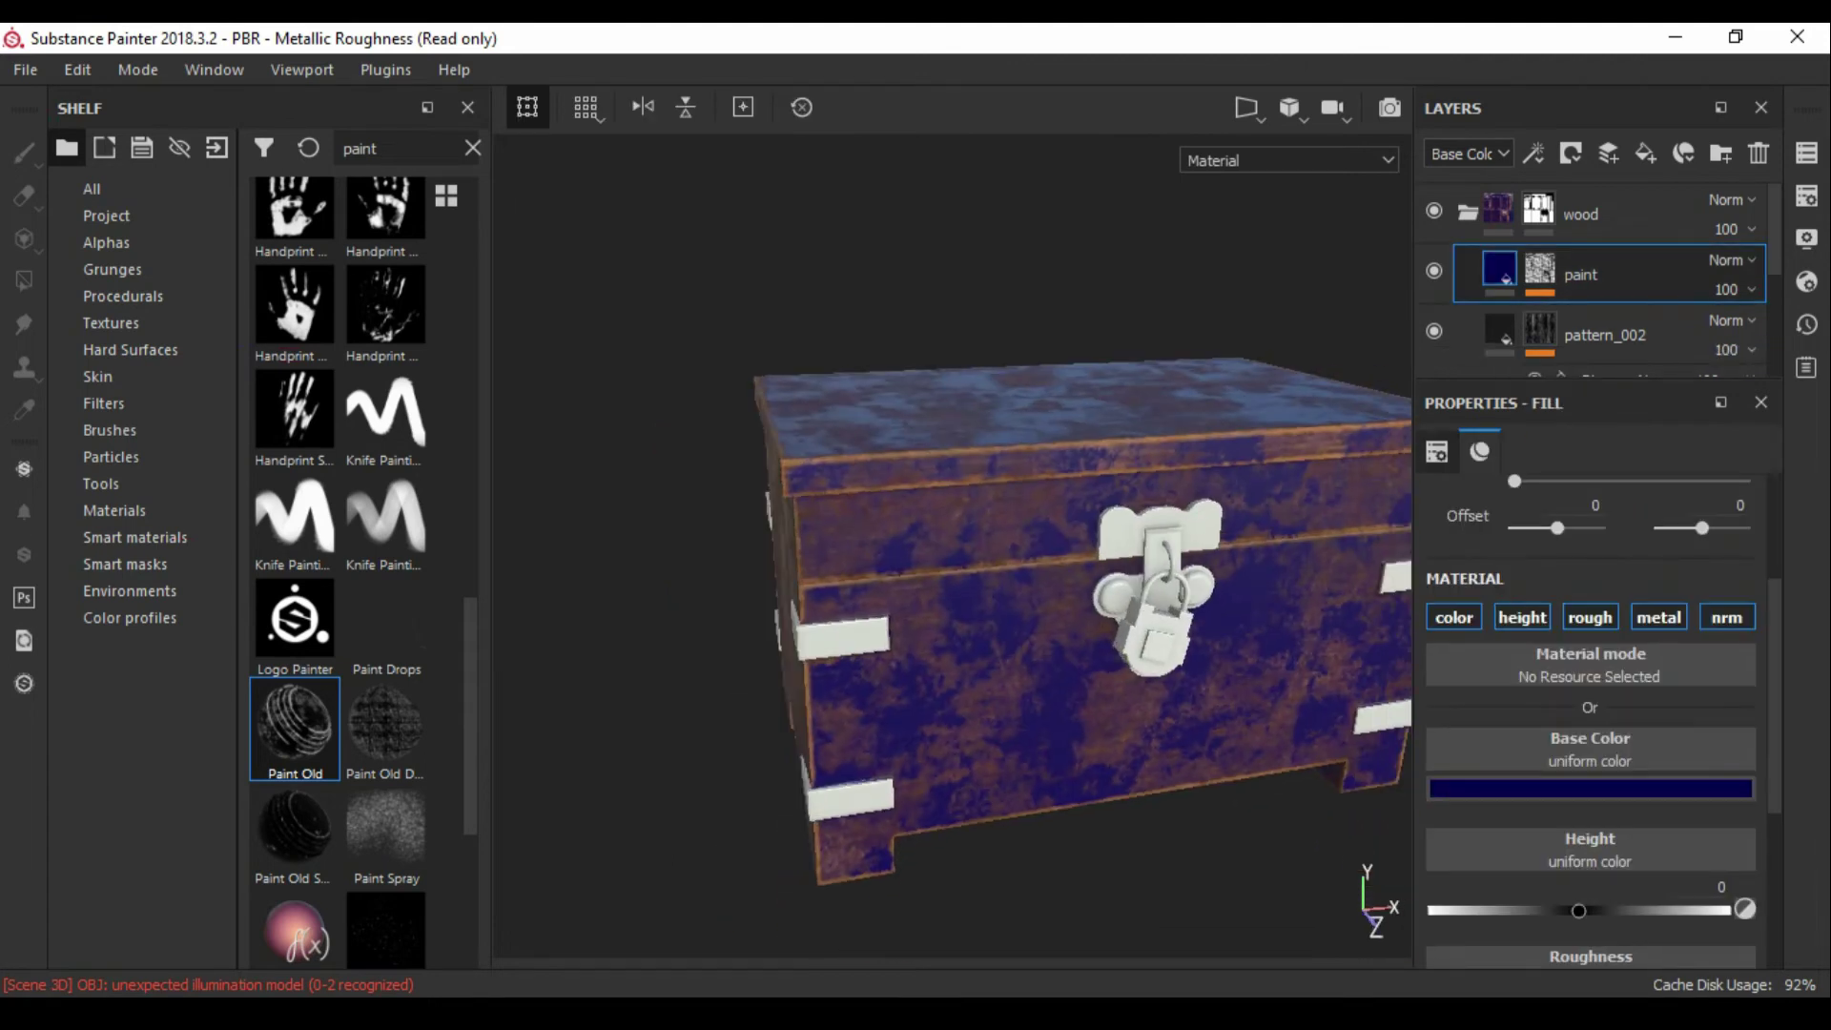
scroll(1591, 715, down, 3)
drag(1572, 804, 1590, 804)
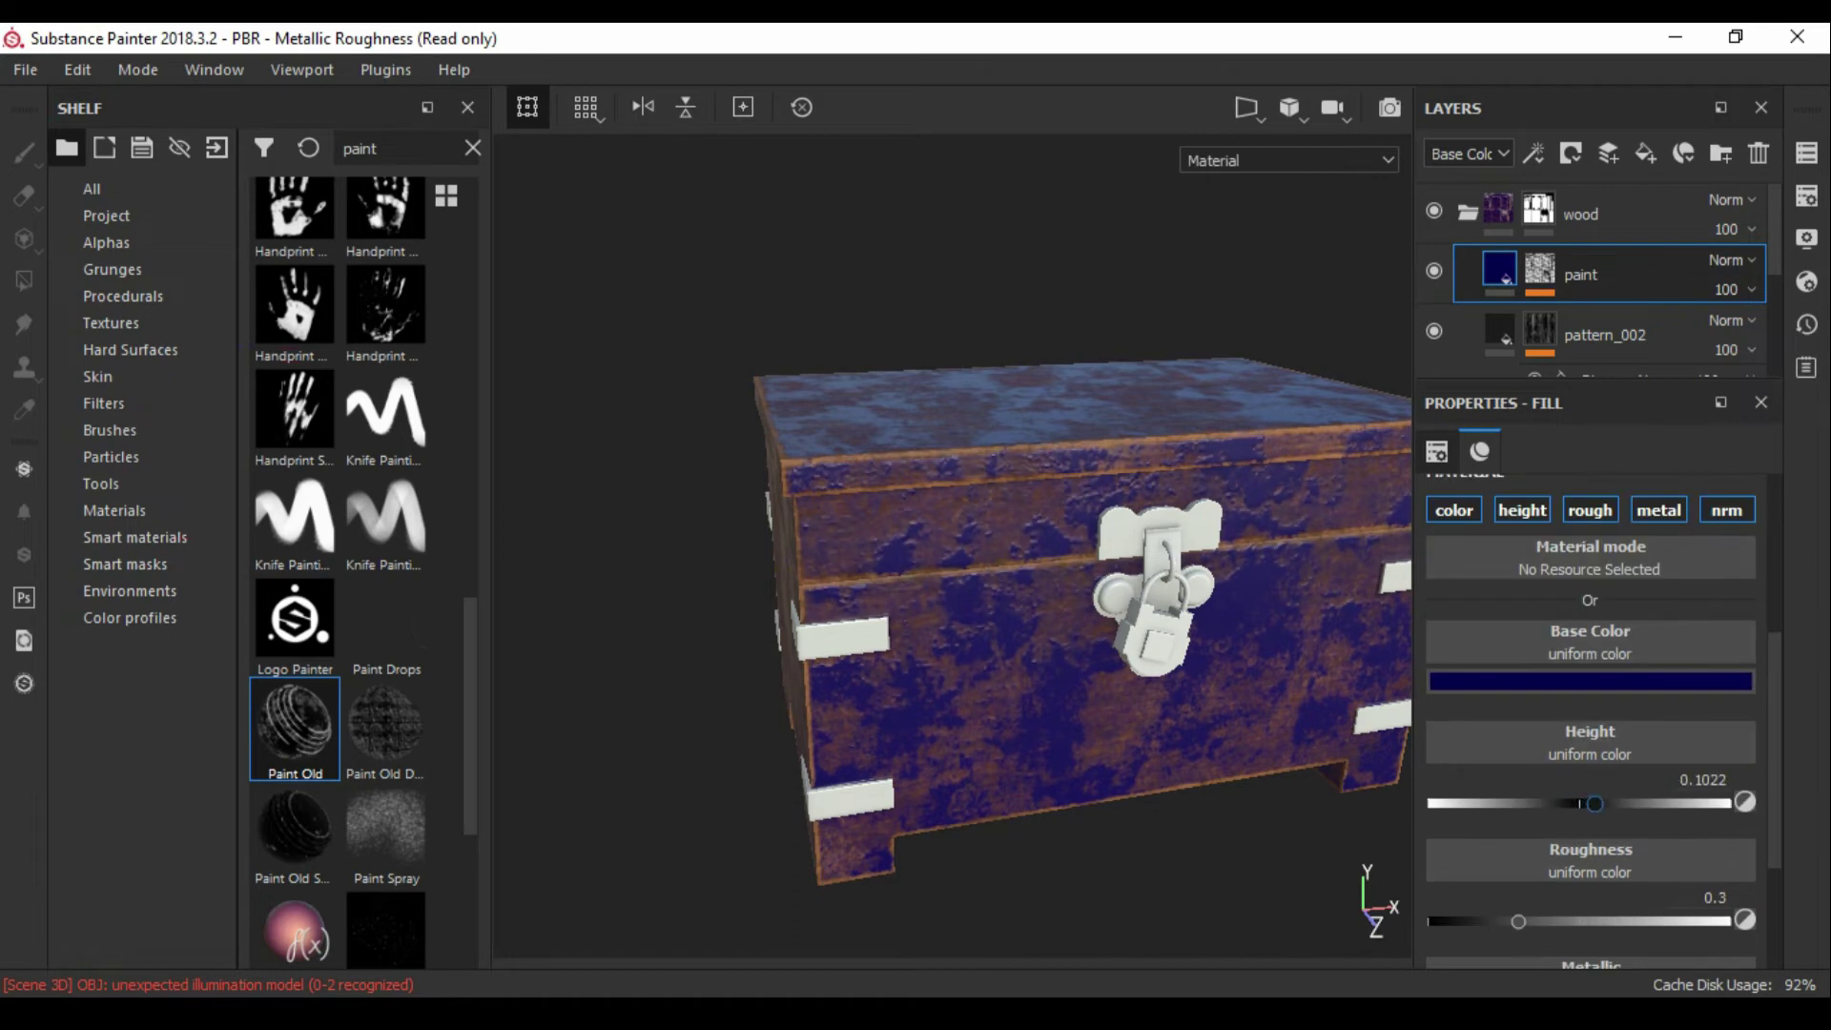
alt+drag(1049, 668, 1049, 610)
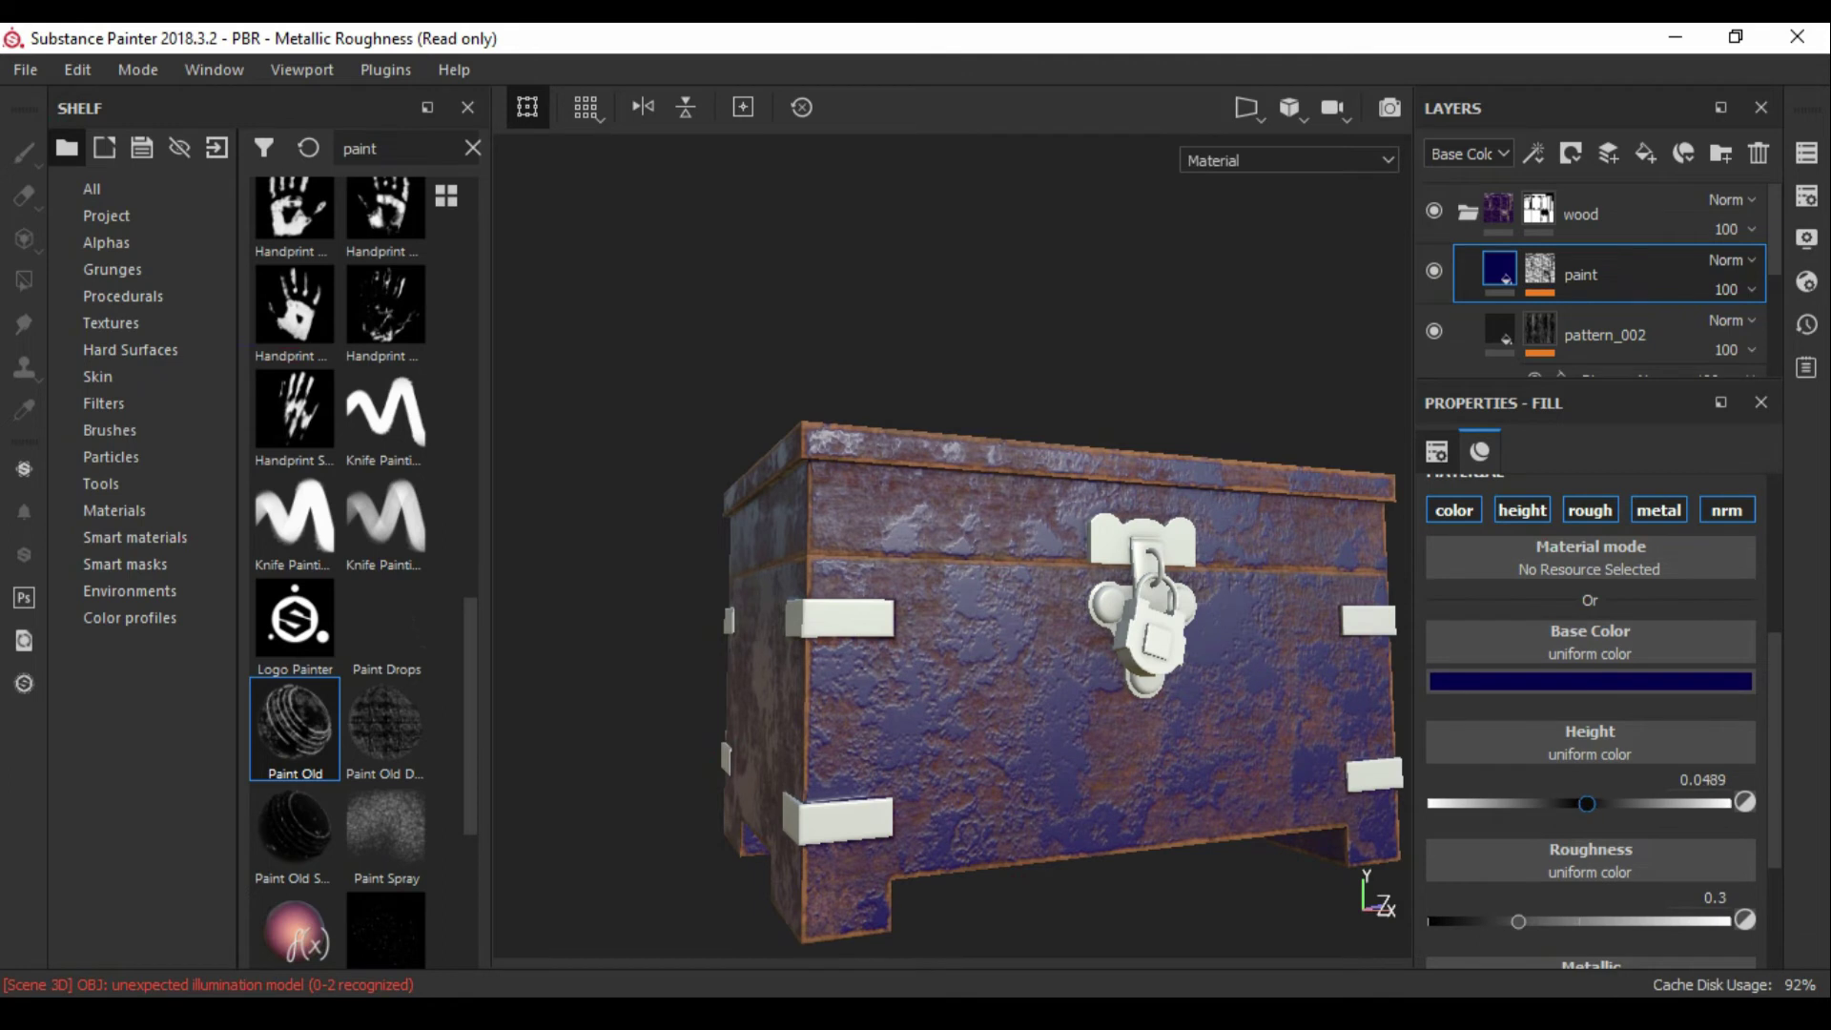
alt+drag(1049, 620, 1049, 734)
mouse_move(954, 668)
alt+mouse_down()
mouse_move(968, 582)
mouse_move(954, 668)
alt+mouse_up()
Step: Add a Levels adjustment to the paint mask, lowering its midpoint and black point
click(1534, 153)
click(1602, 272)
alt+drag(954, 573, 953, 496)
alt+right_drag(954, 496, 1011, 496)
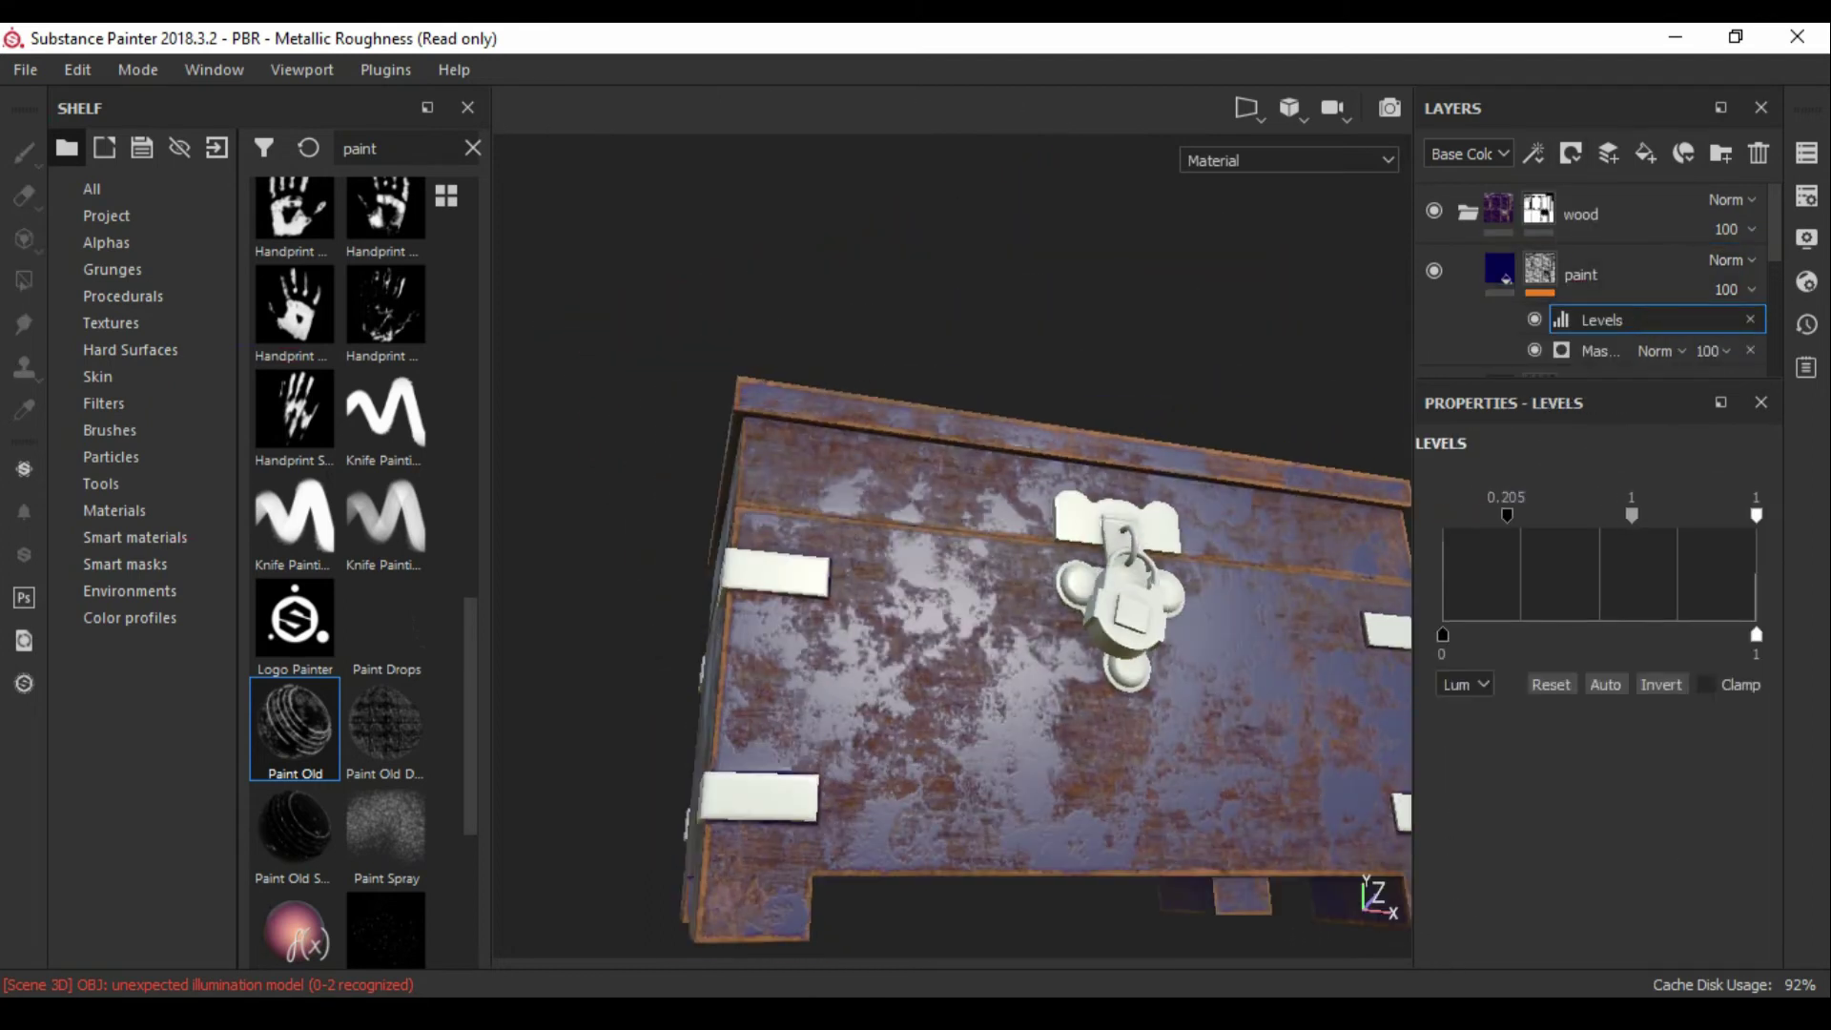
drag(1602, 515, 1600, 515)
key(f)
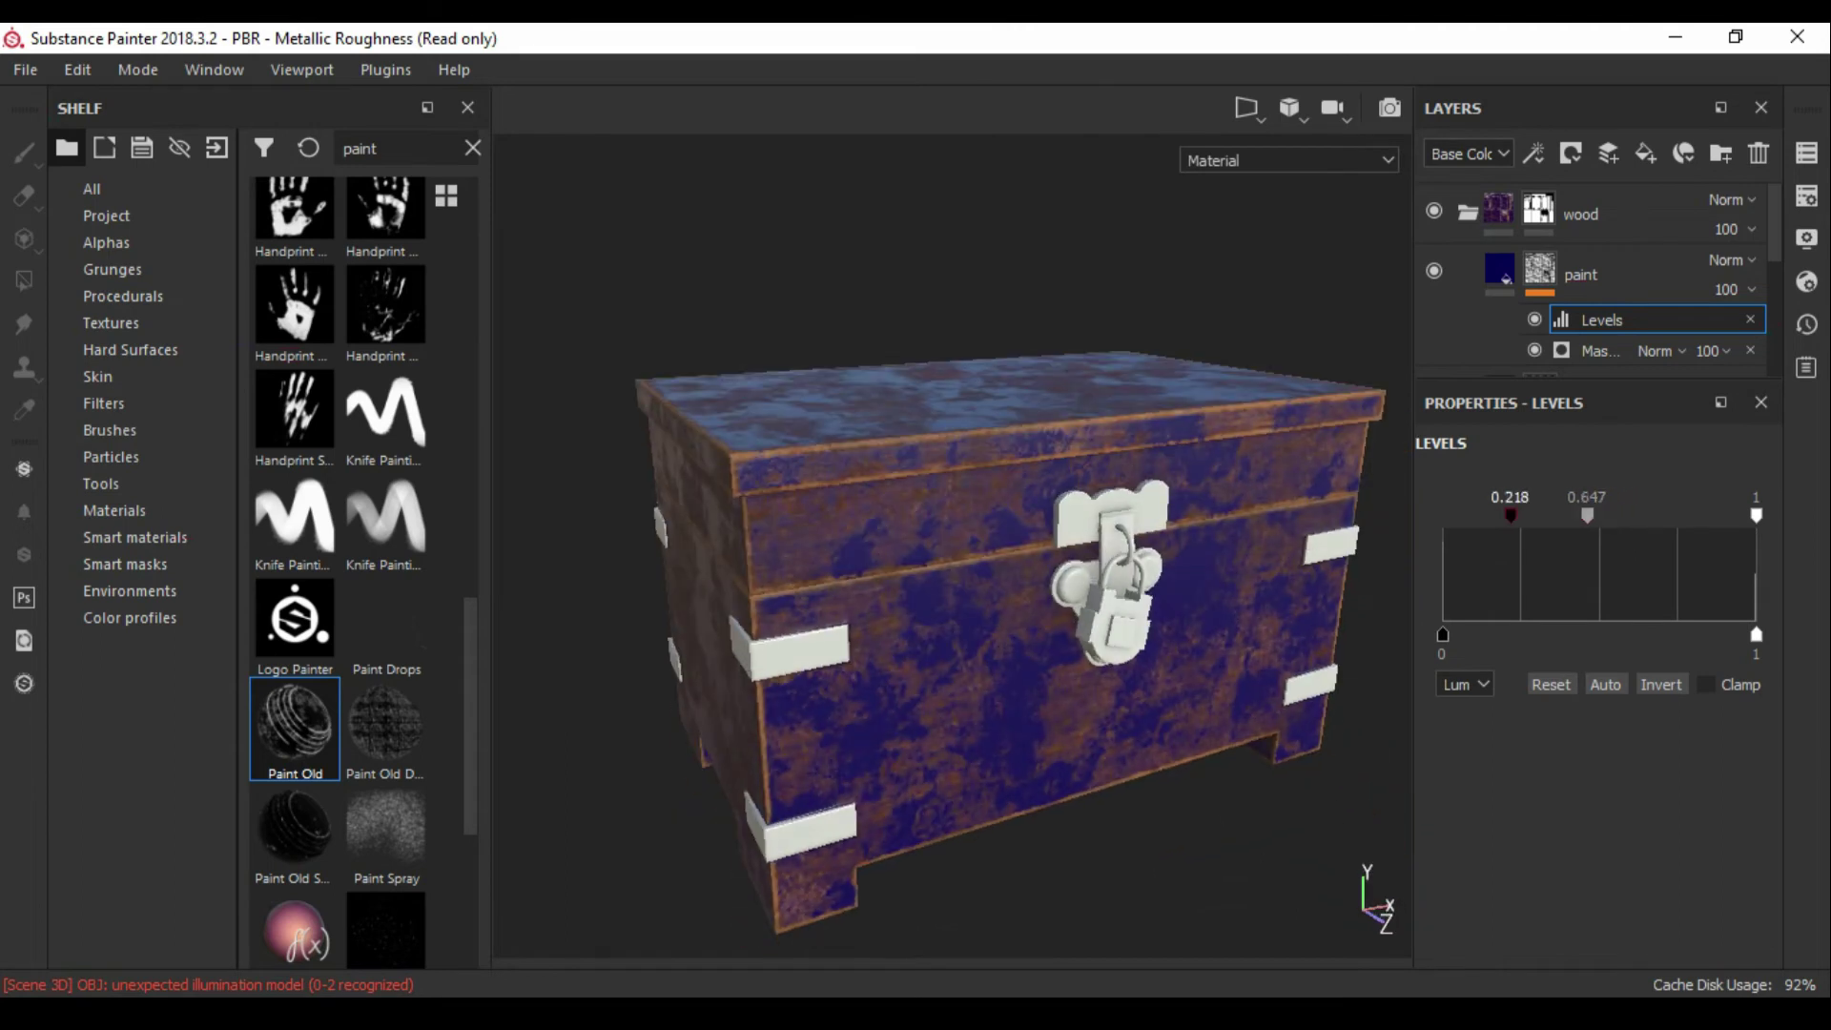
drag(1520, 515, 1500, 515)
Step: Recolour the paint layer from green to a brightened teal and open the Save As window
click(1611, 275)
click(1590, 680)
mouse_move(1690, 812)
mouse_down()
mouse_move(1690, 873)
mouse_move(1654, 897)
mouse_up()
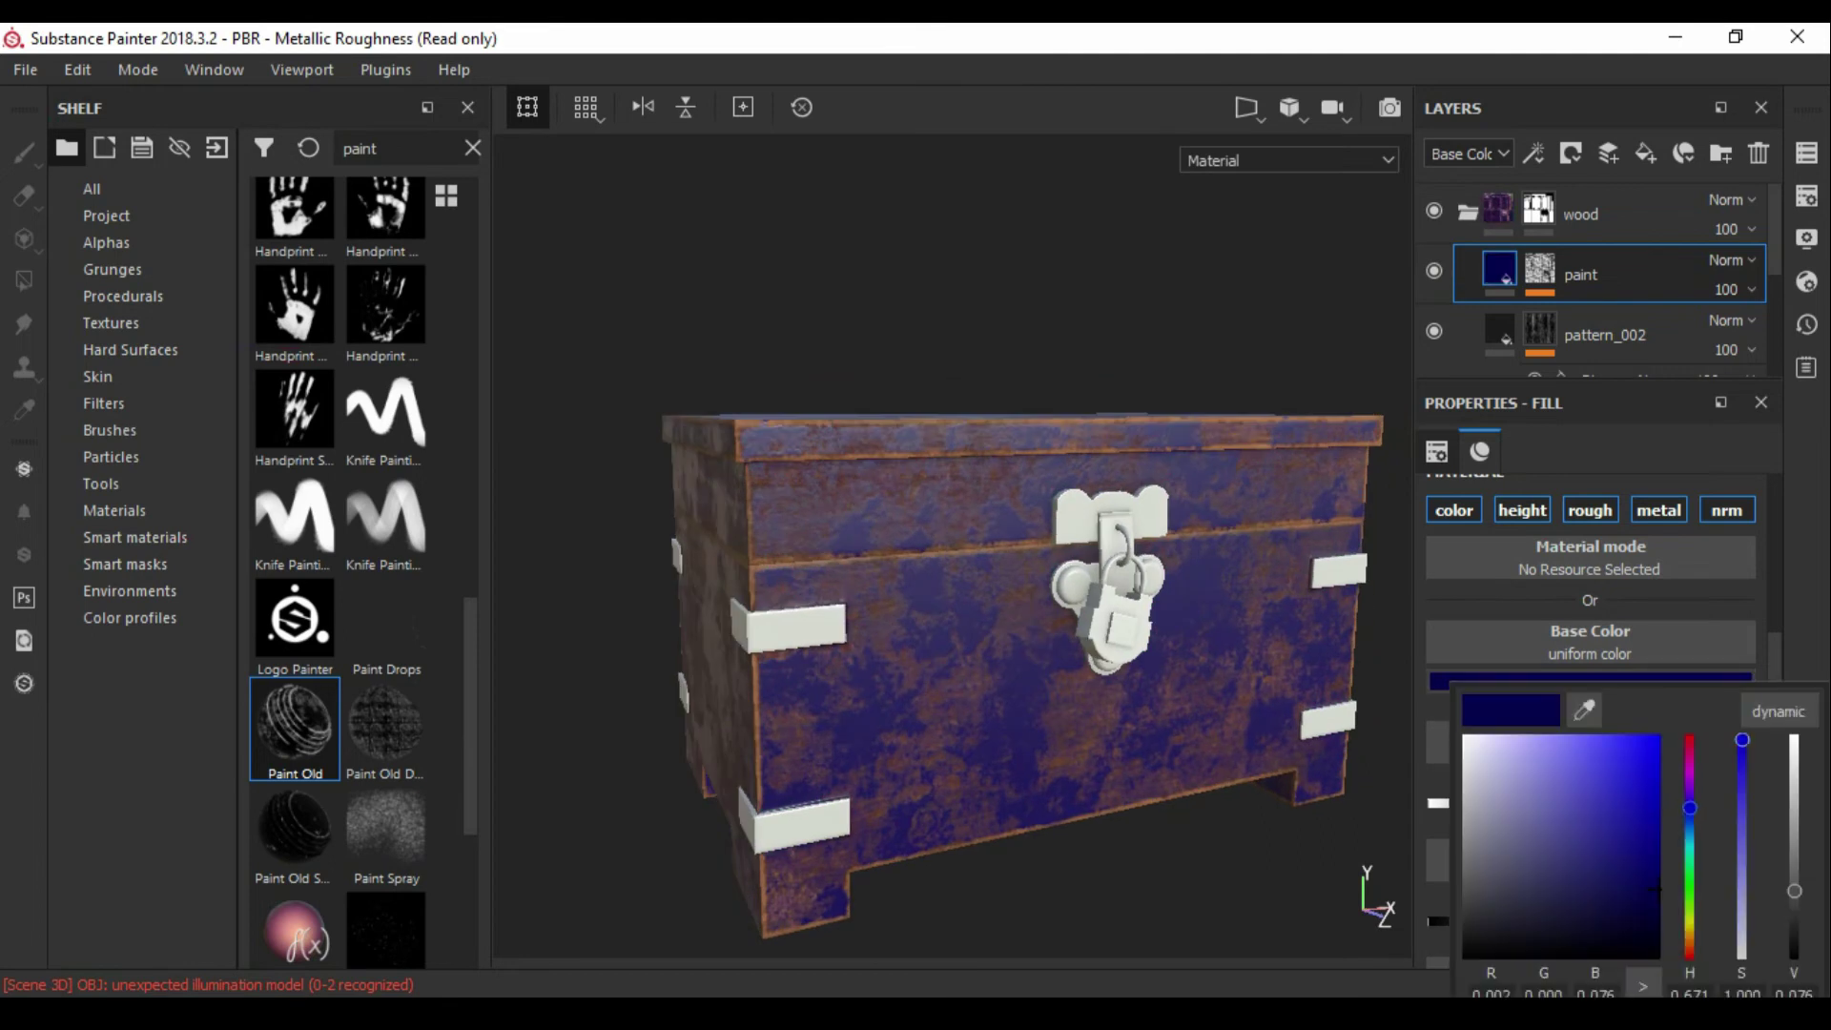
drag(1690, 878, 1690, 778)
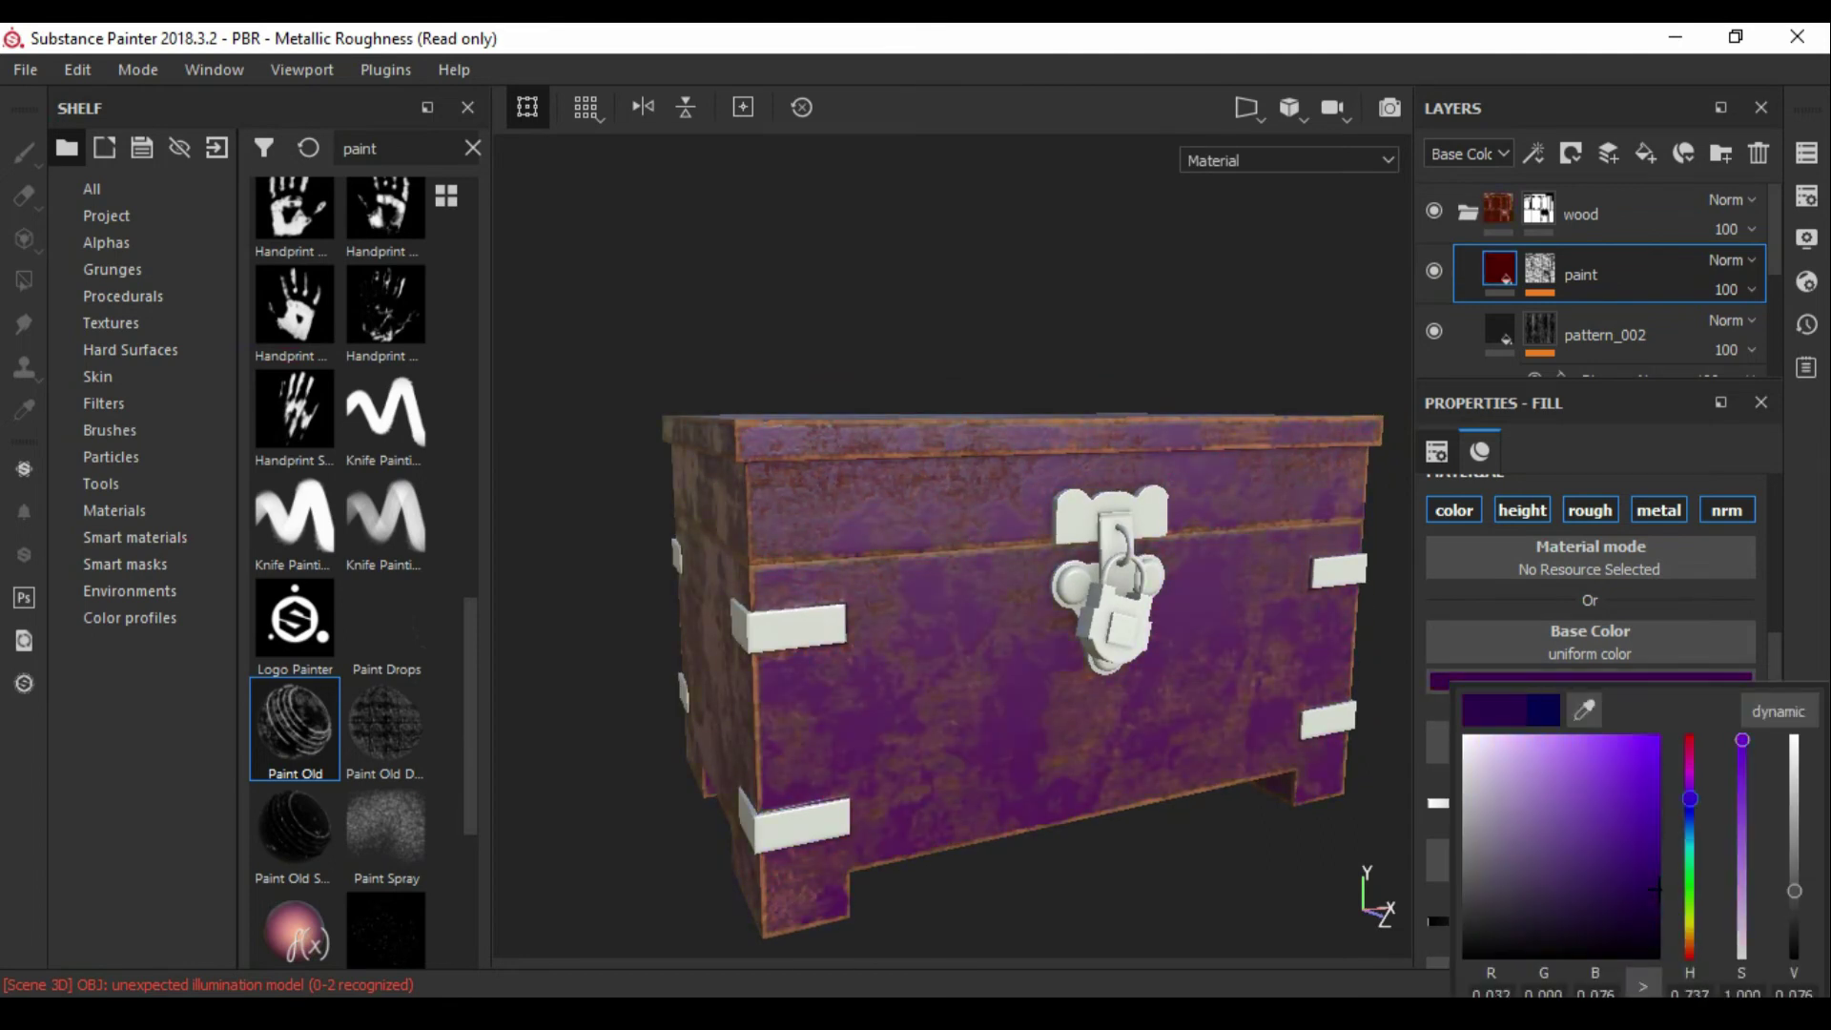
drag(1690, 775, 1690, 853)
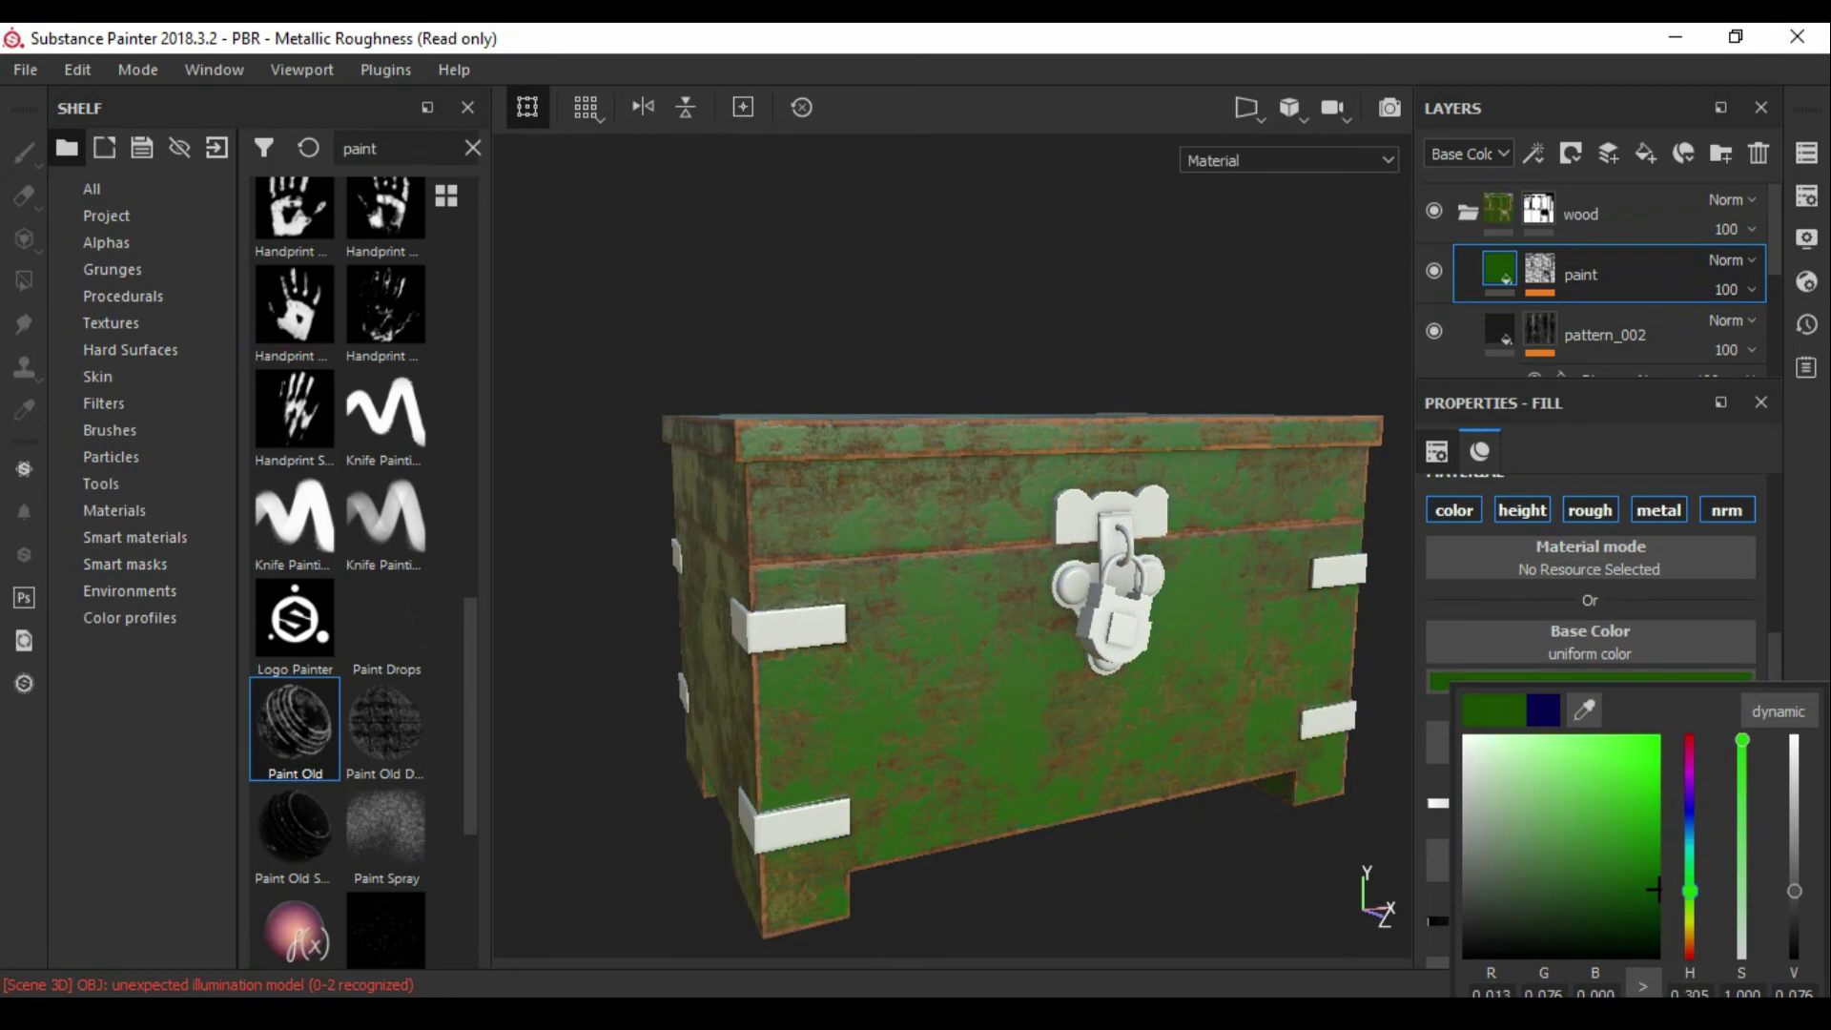
mouse_move(1654, 890)
mouse_down()
mouse_move(1513, 846)
mouse_move(1520, 817)
mouse_move(1576, 818)
mouse_move(1649, 890)
mouse_up()
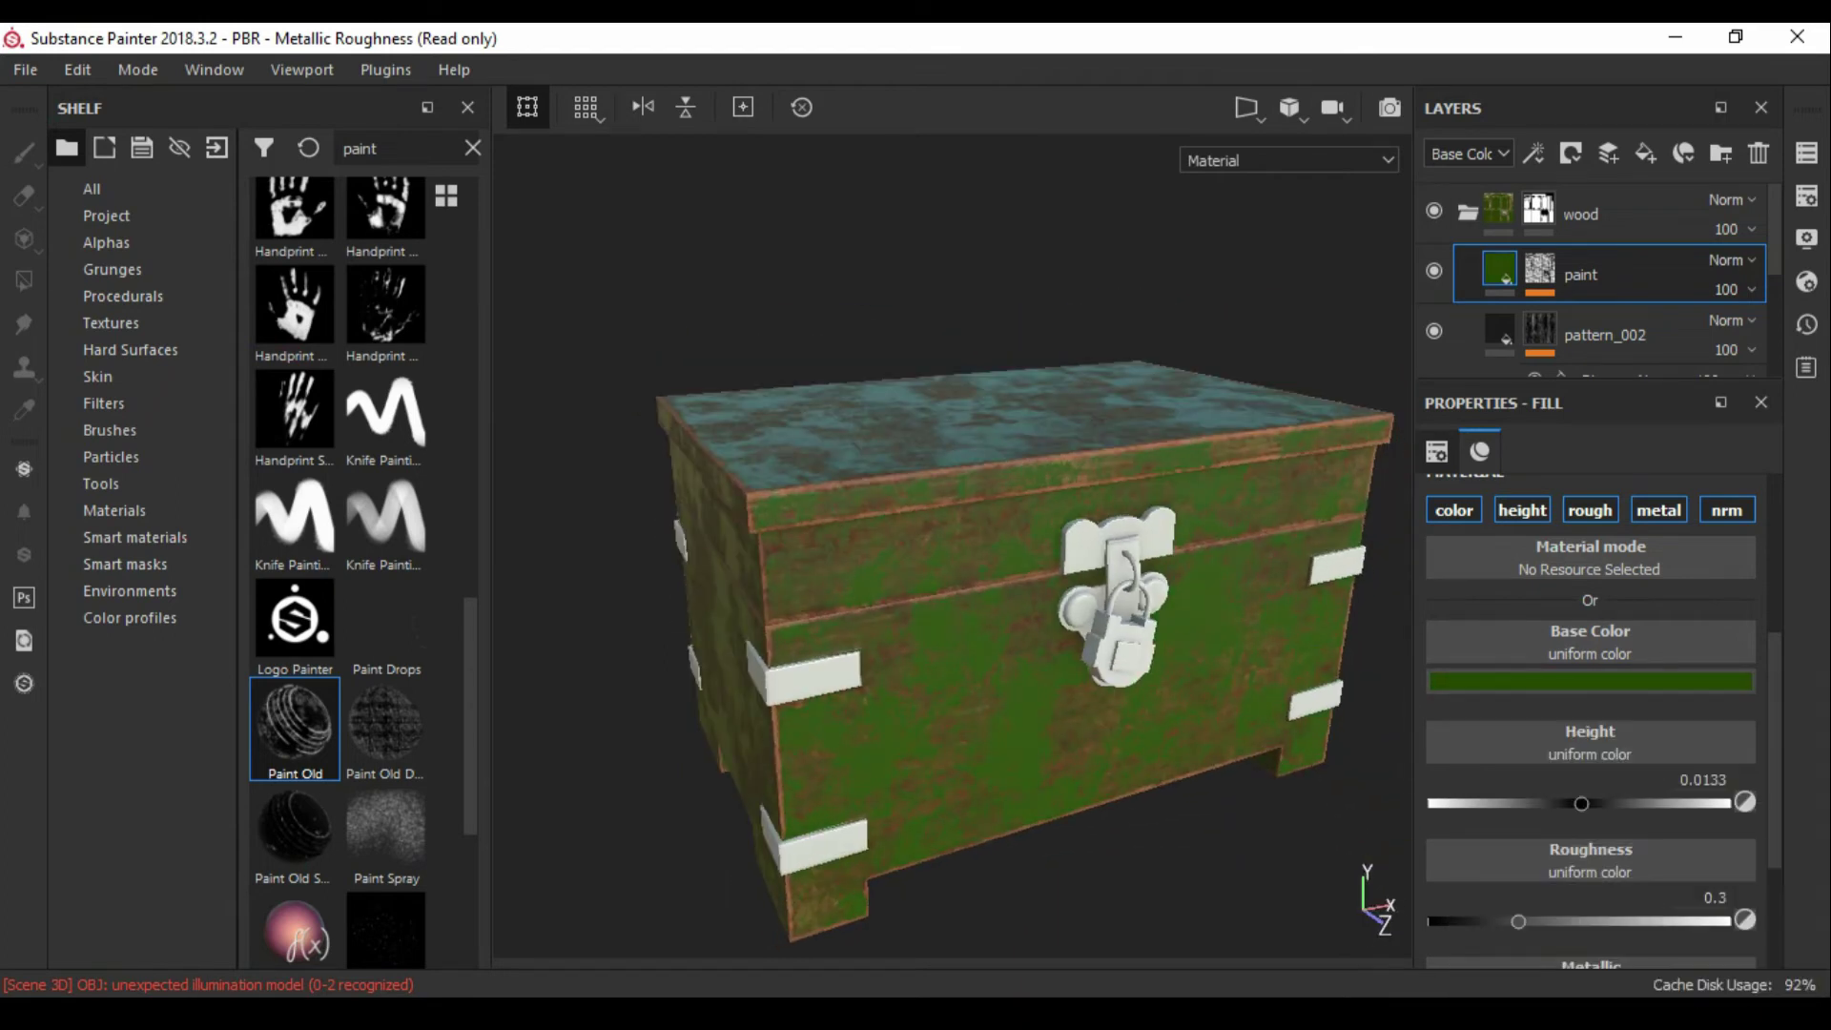
drag(1793, 898, 1794, 869)
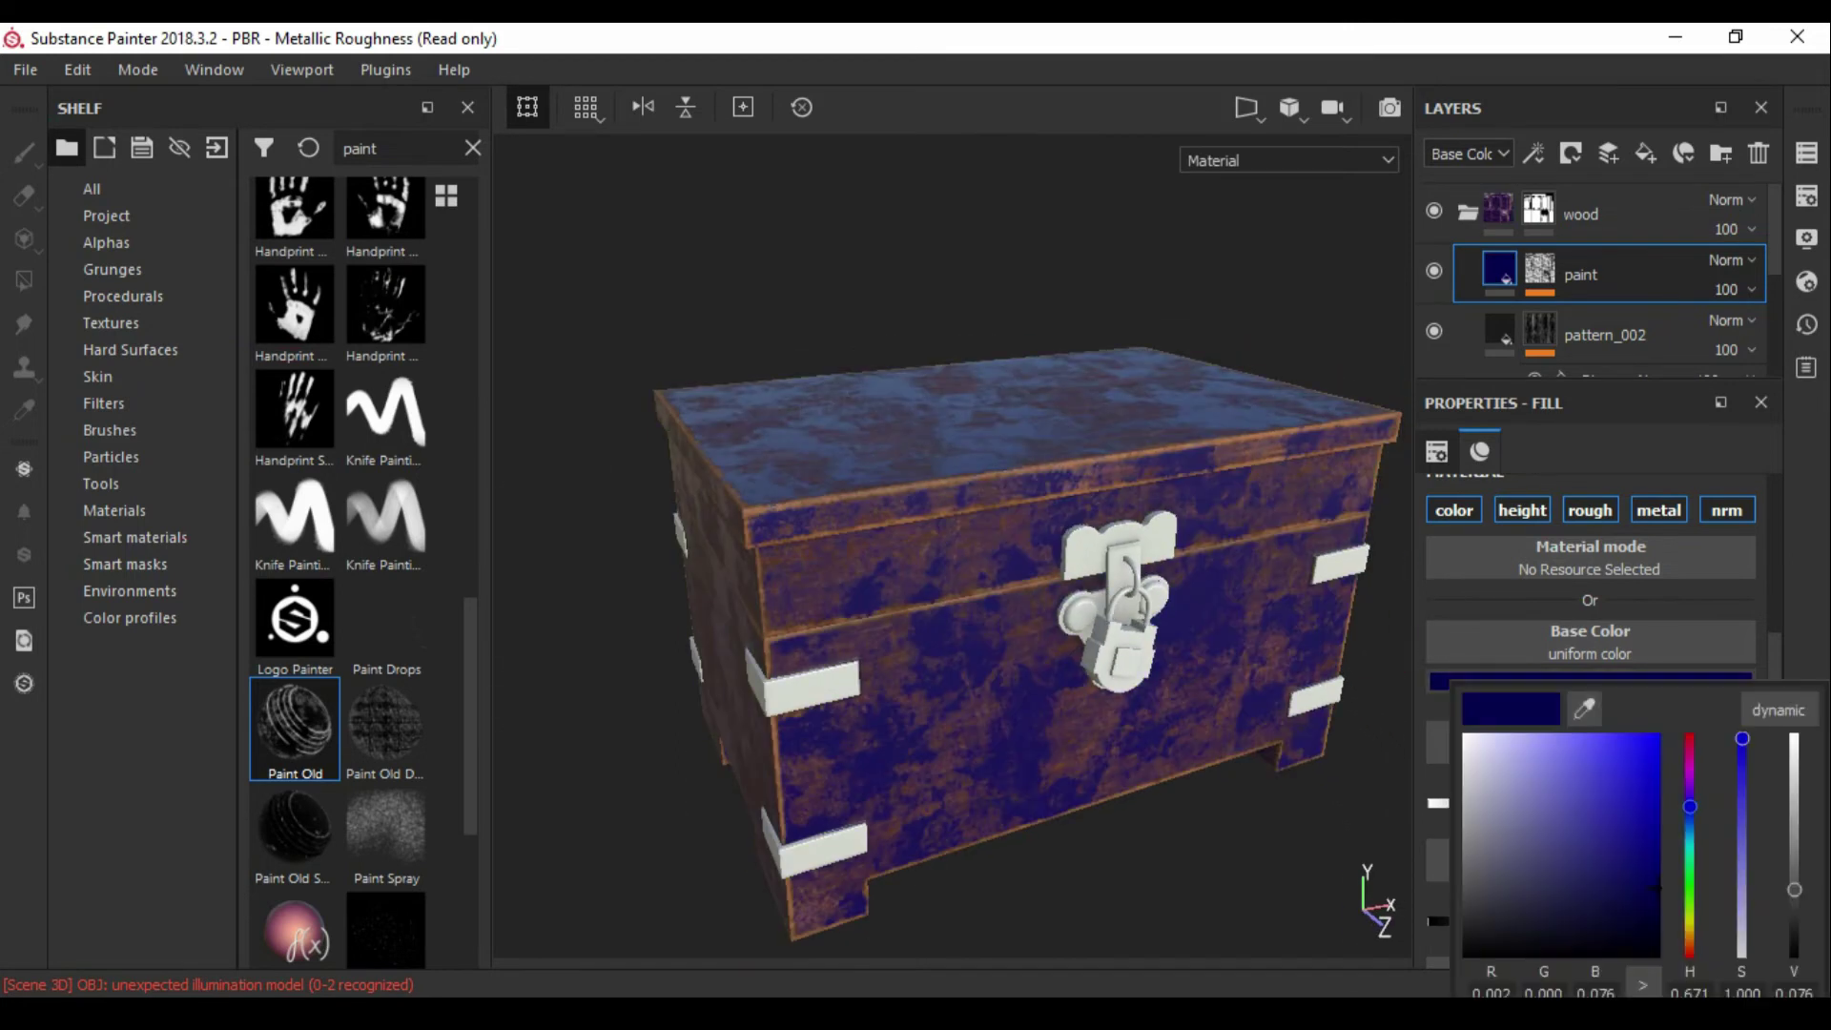
alt+drag(954, 572, 1087, 743)
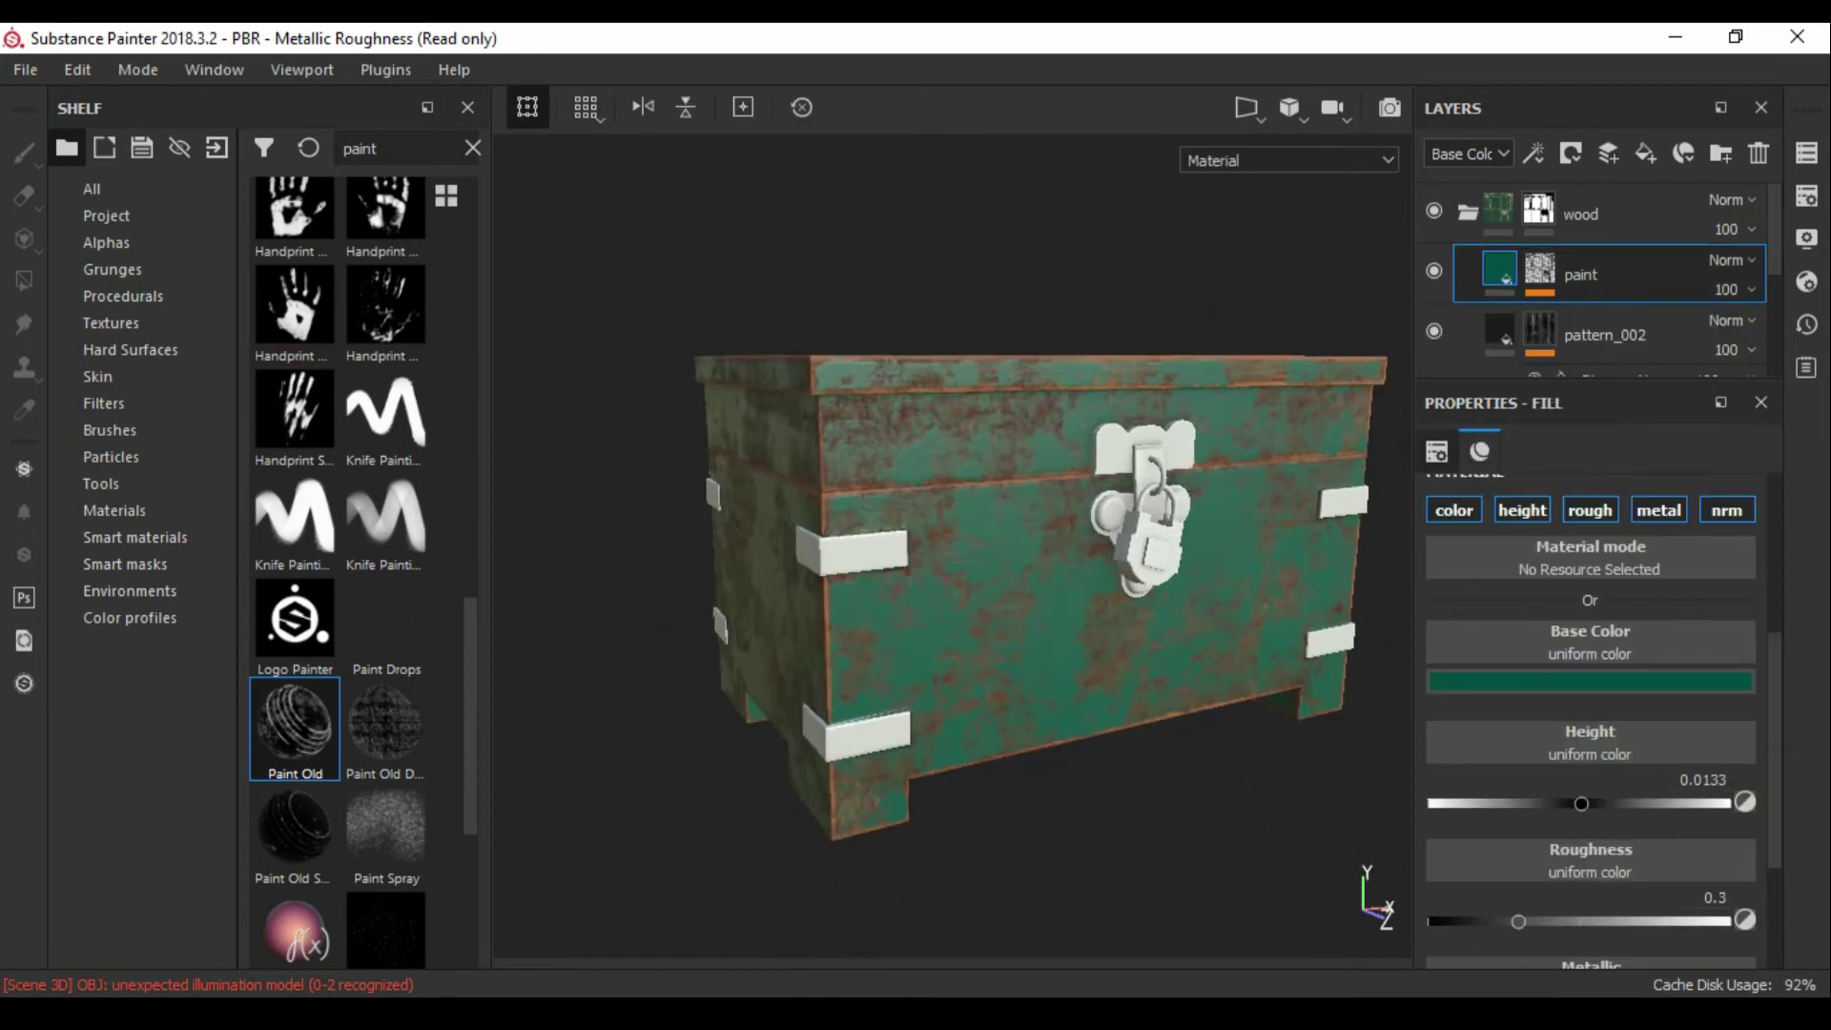
click(24, 69)
click(57, 360)
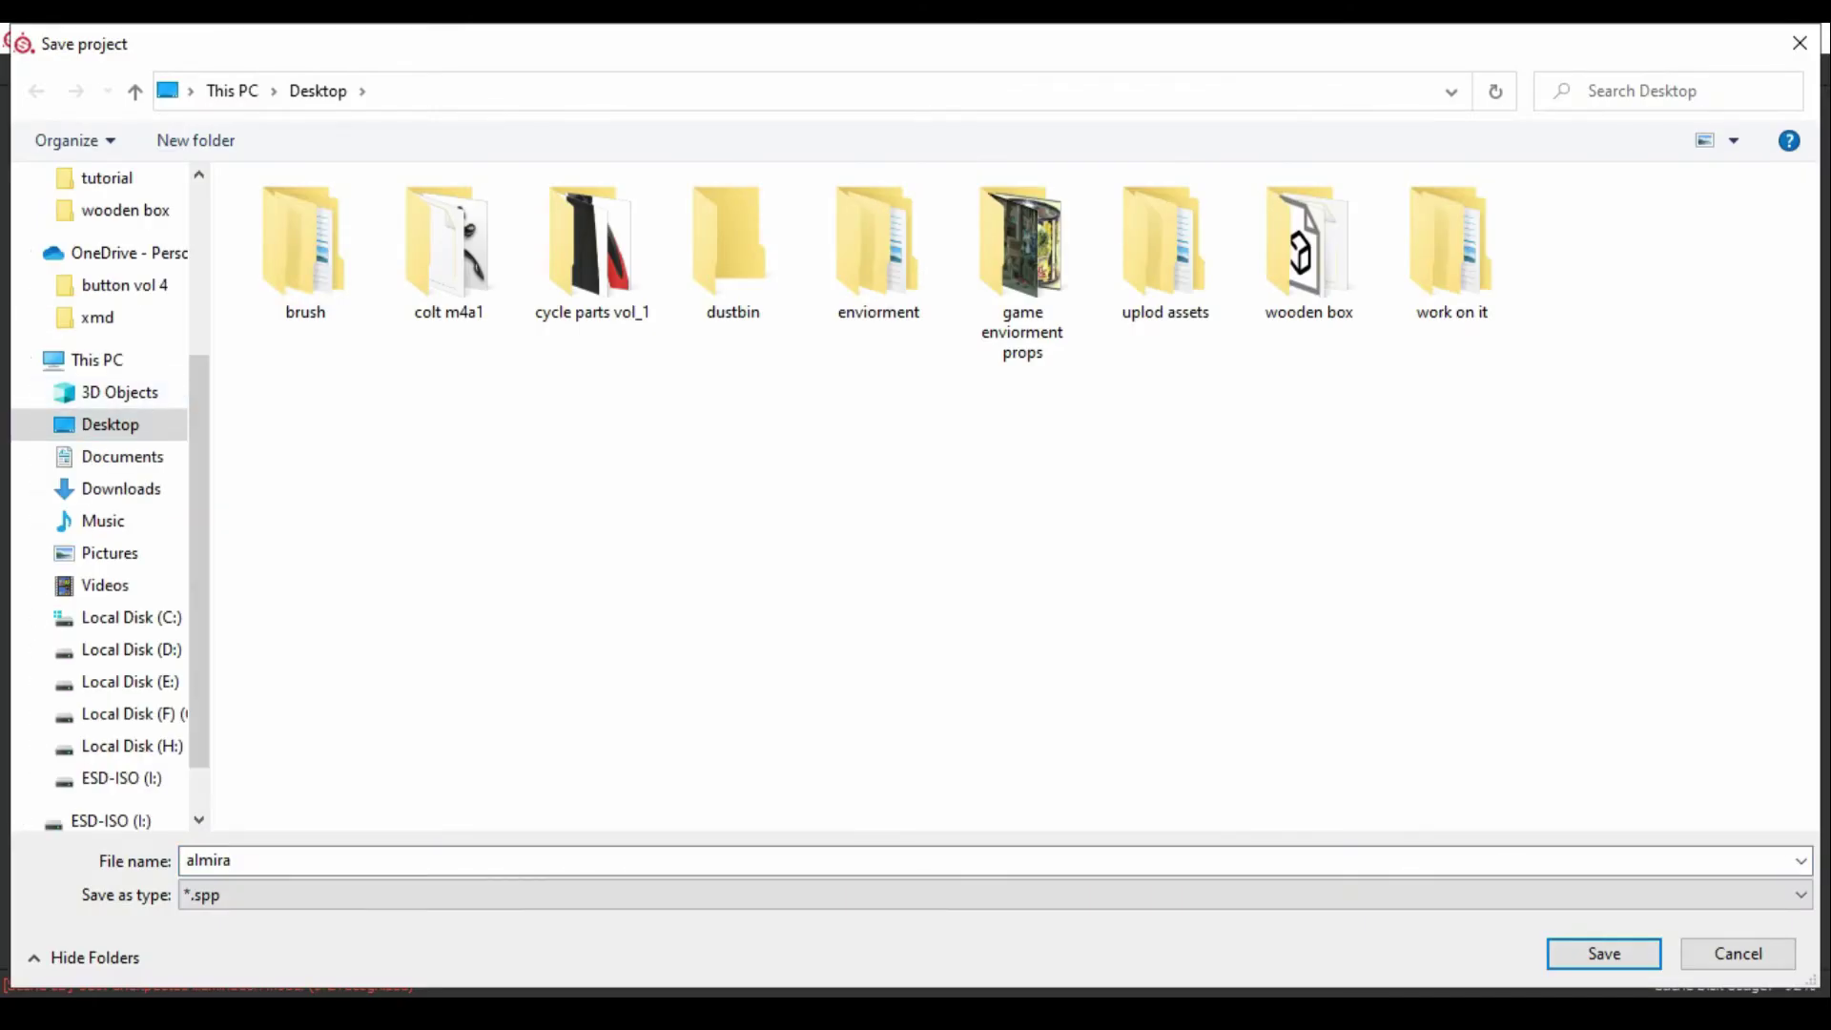
Step: Open the wooden box folder and save the chest project there as spp
double_click(1308, 250)
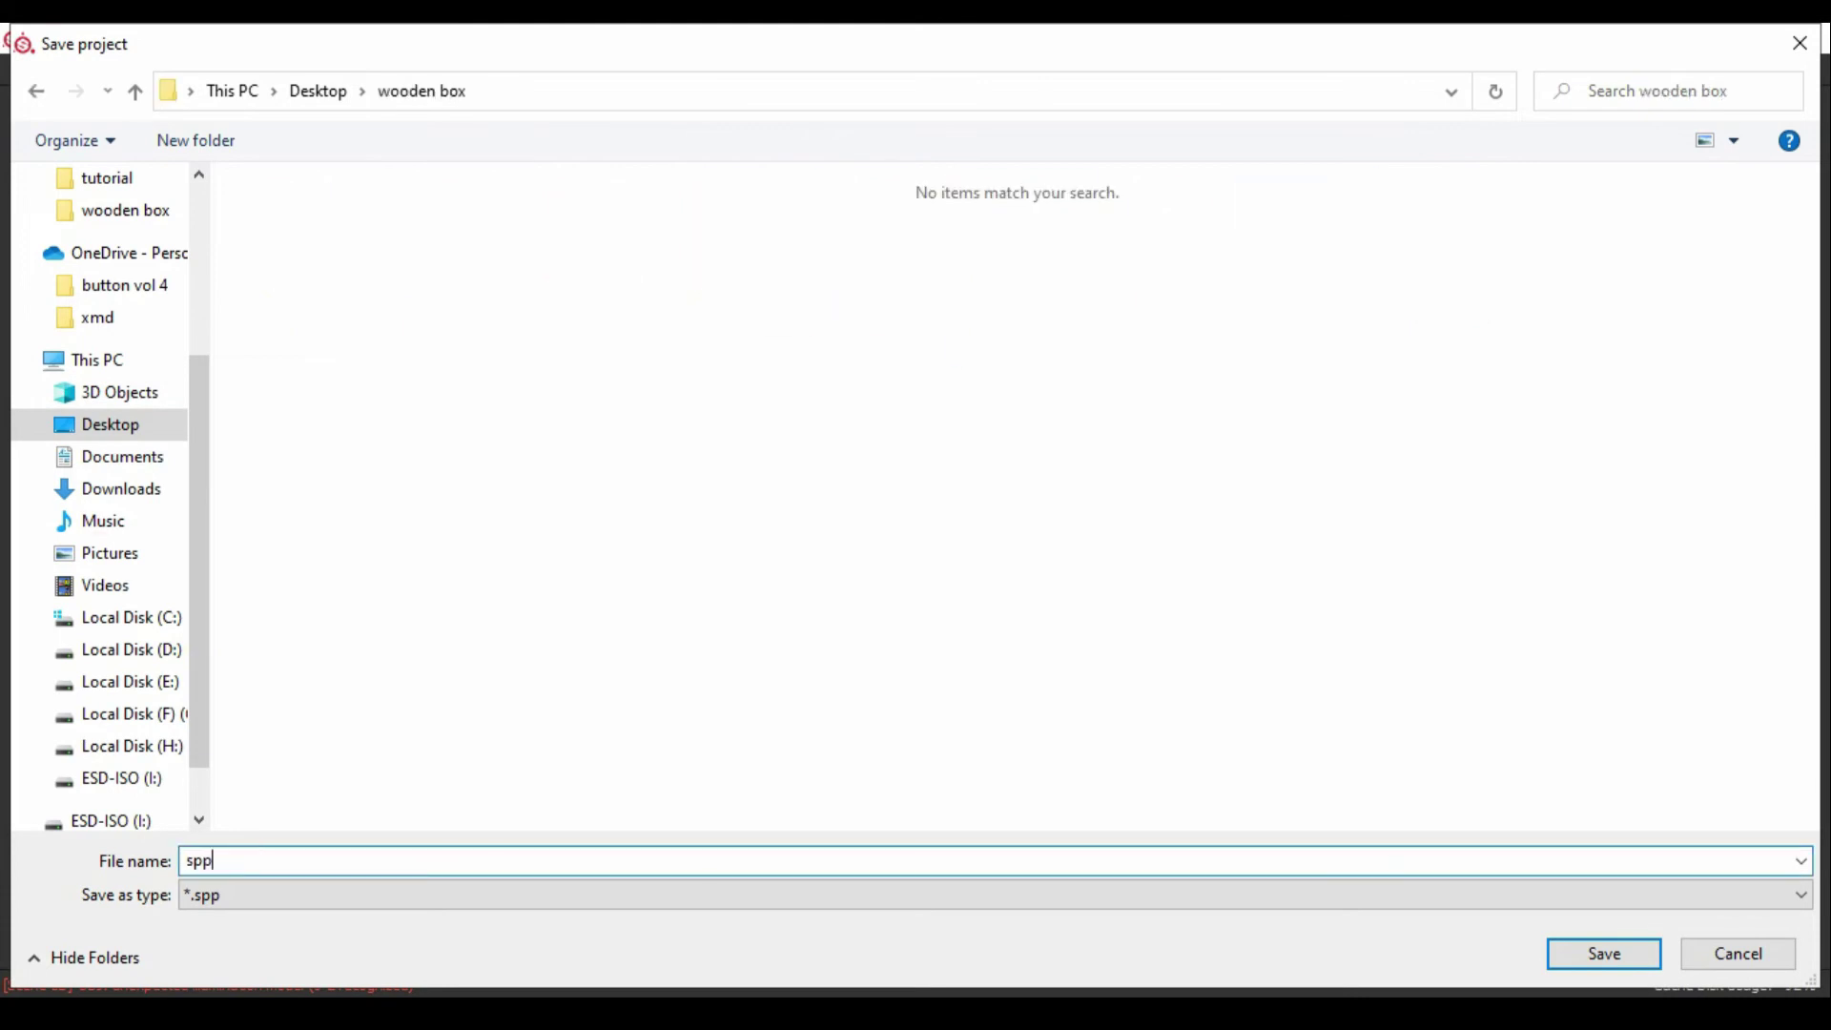
key(Return)
mouse_move(954, 573)
alt+mouse_down()
mouse_move(1049, 572)
mouse_move(906, 572)
mouse_move(1049, 619)
mouse_move(963, 610)
alt+mouse_up()
scroll(953, 572, up, 3)
scroll(954, 572, down, 3)
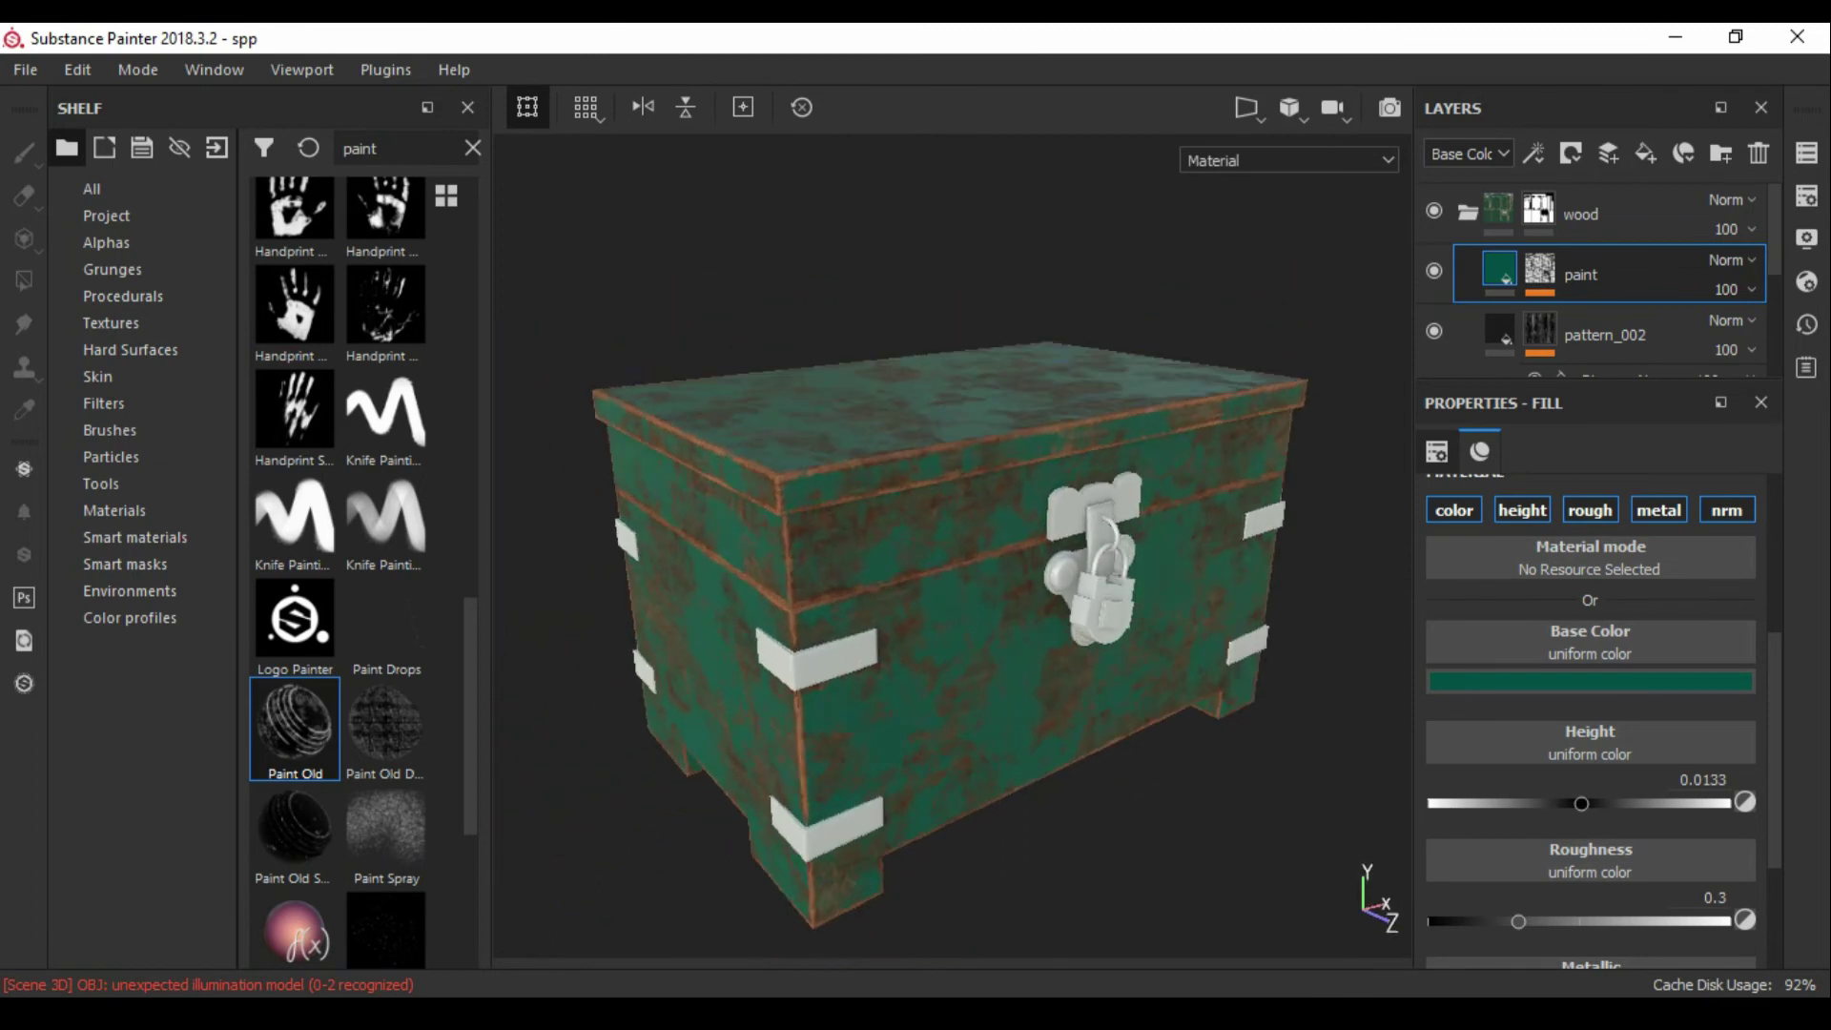
Step: Create a metal folder with a black mask and a base fill layer inside
key(ctrl+g)
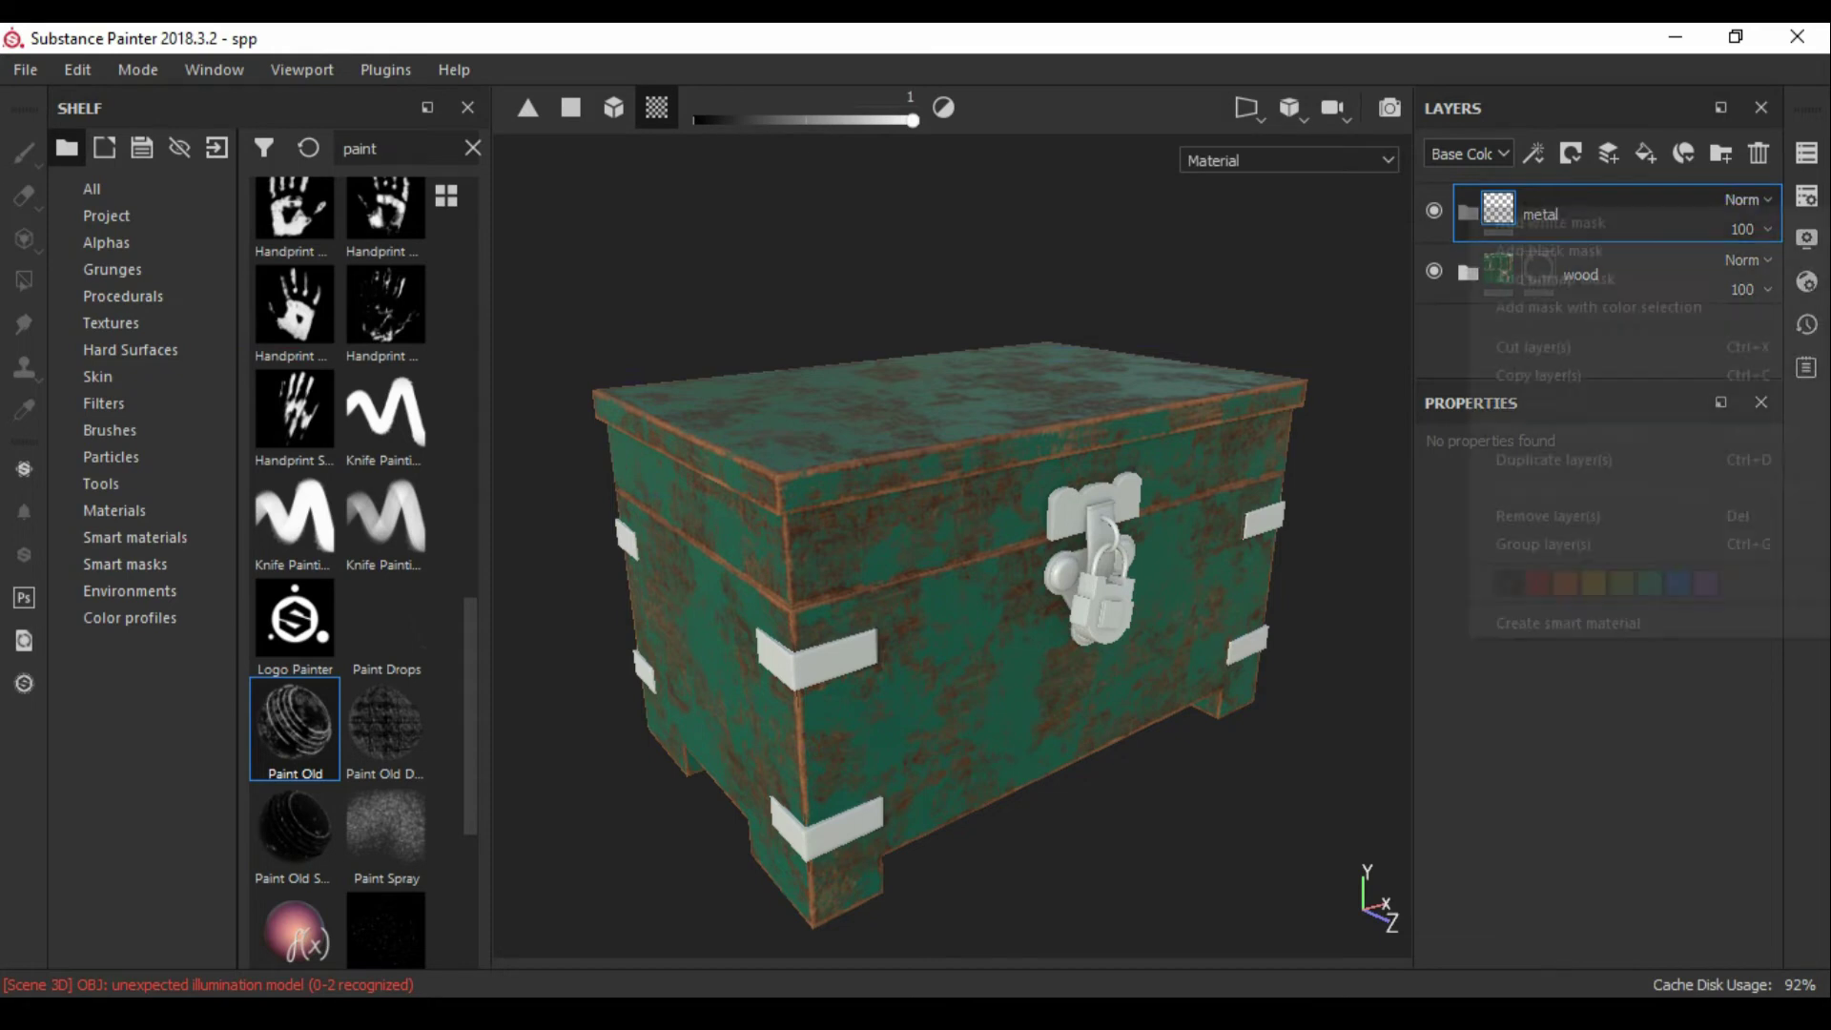
key(4)
alt+drag(954, 572, 959, 585)
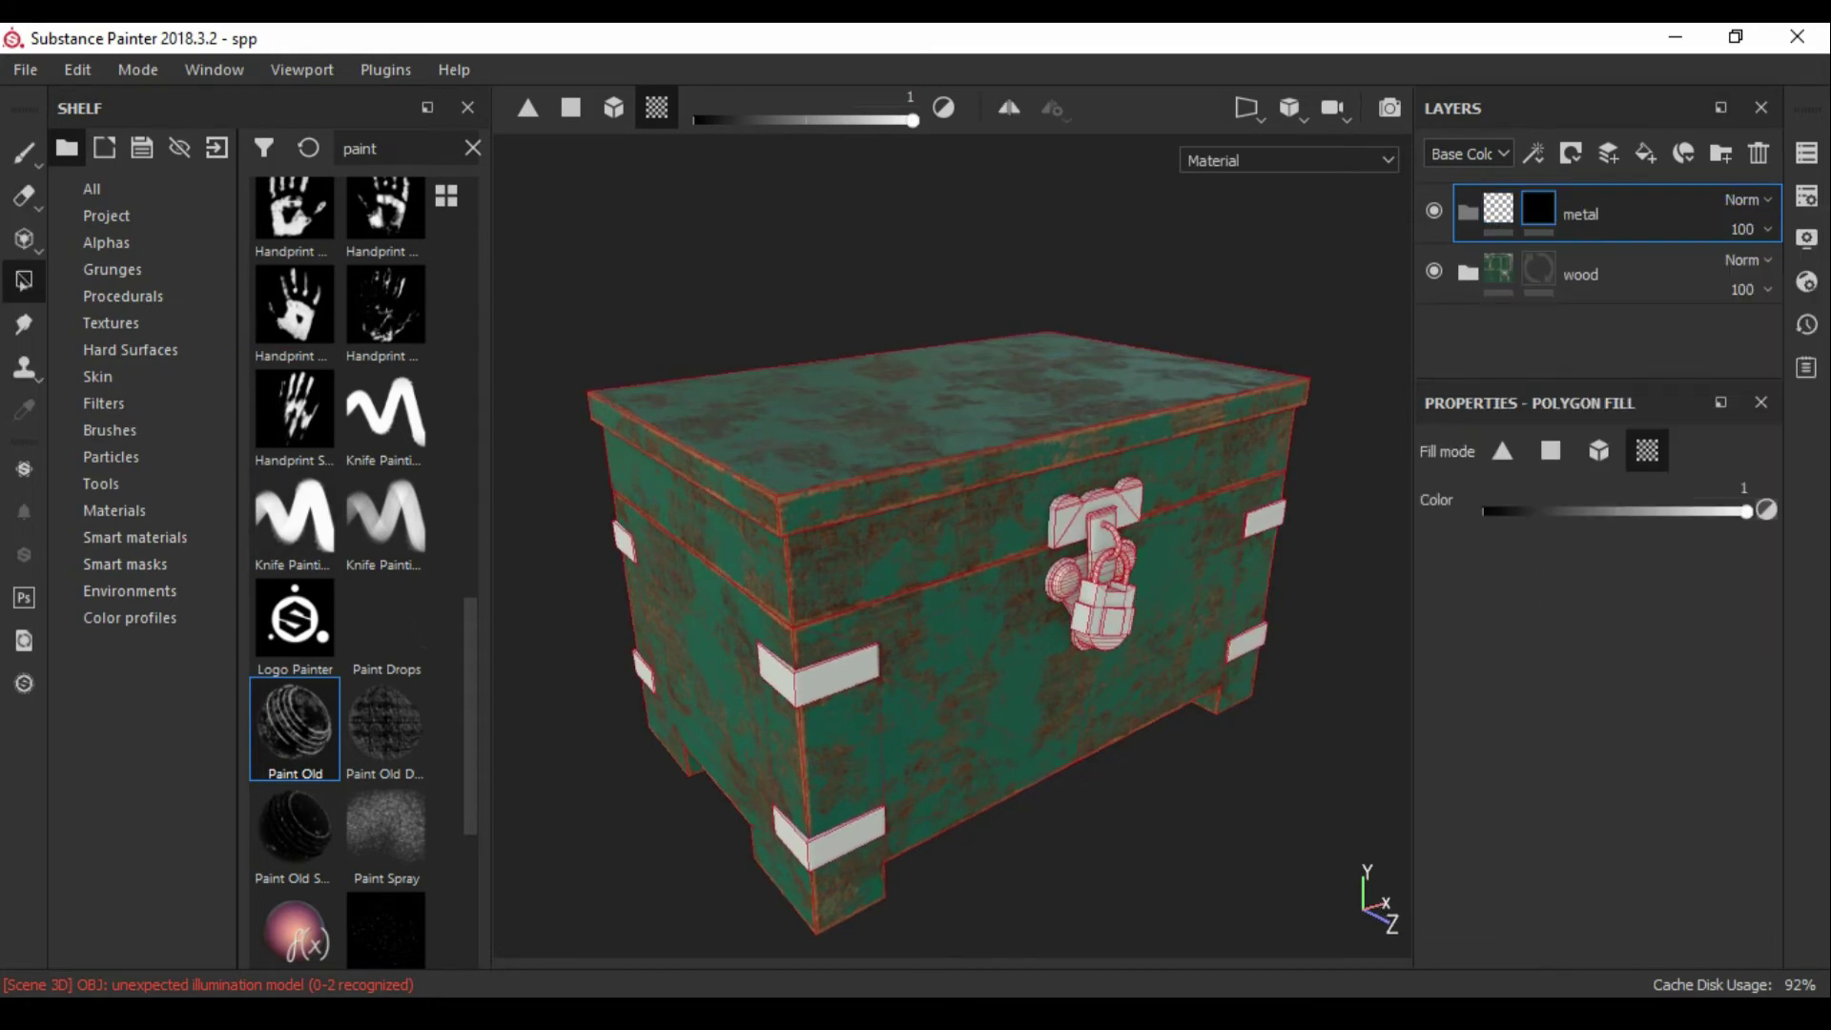
click(1646, 152)
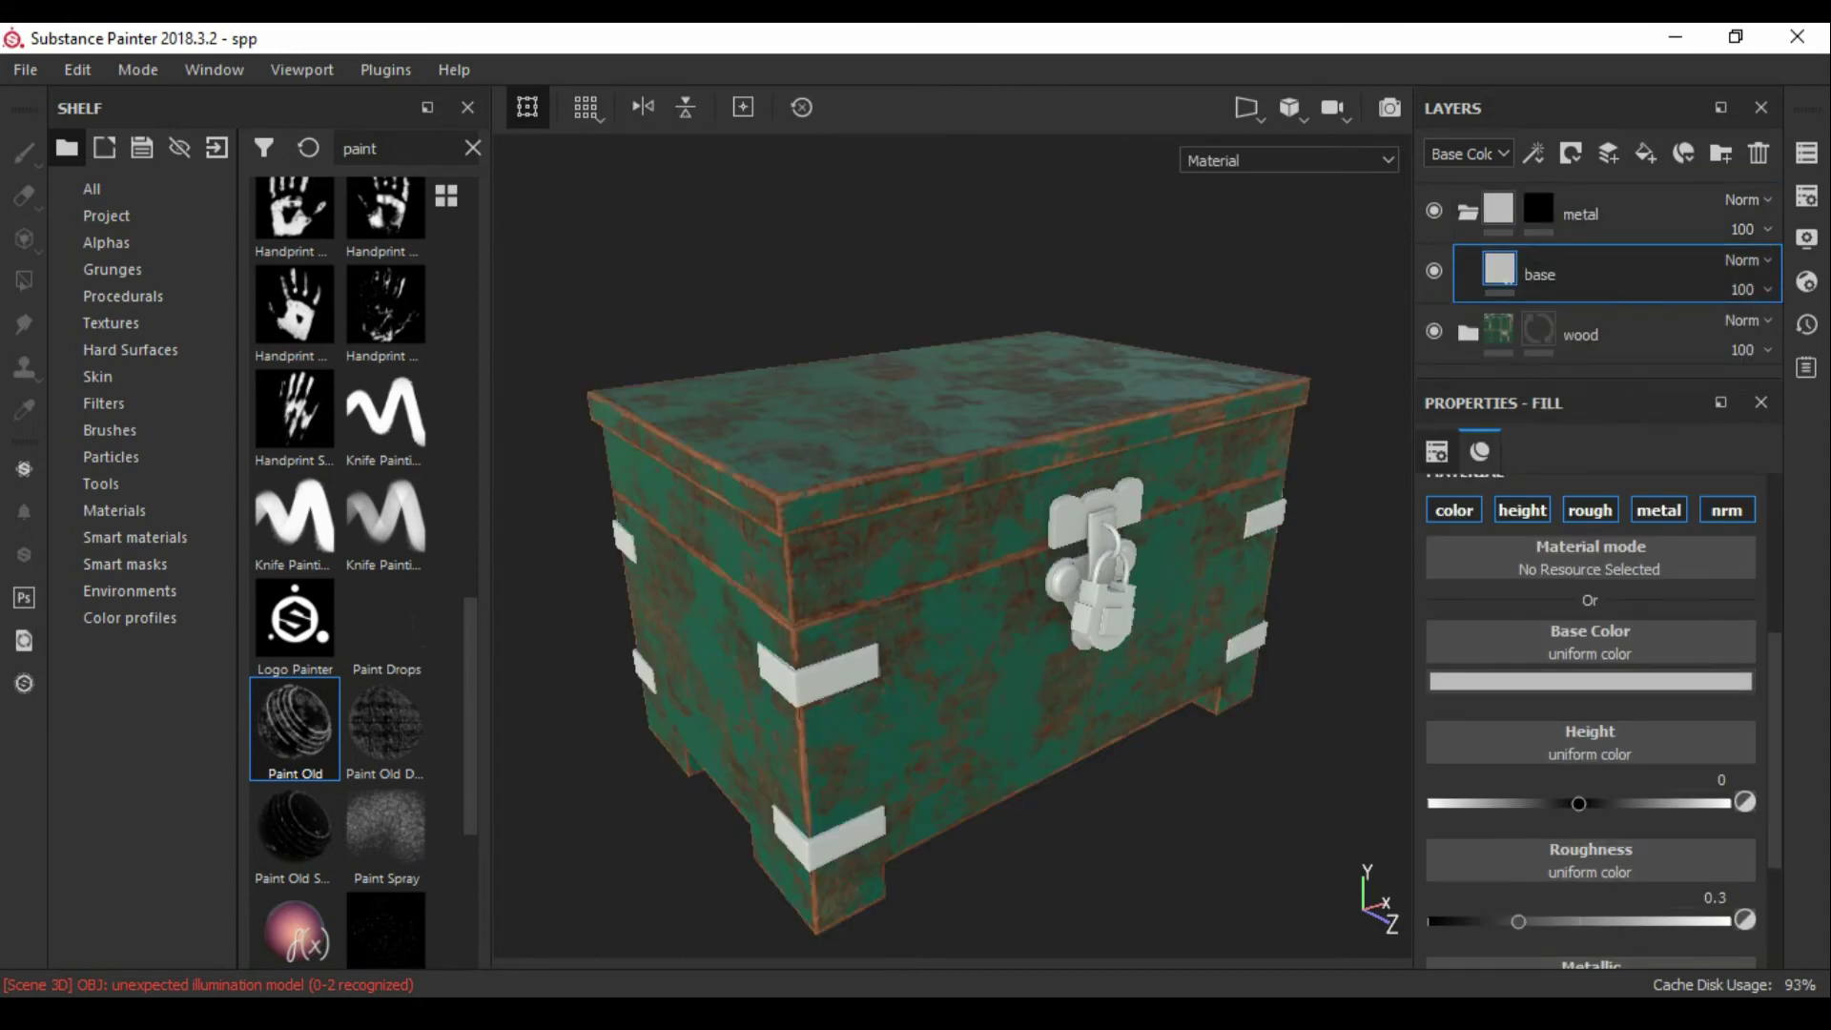
click(1539, 208)
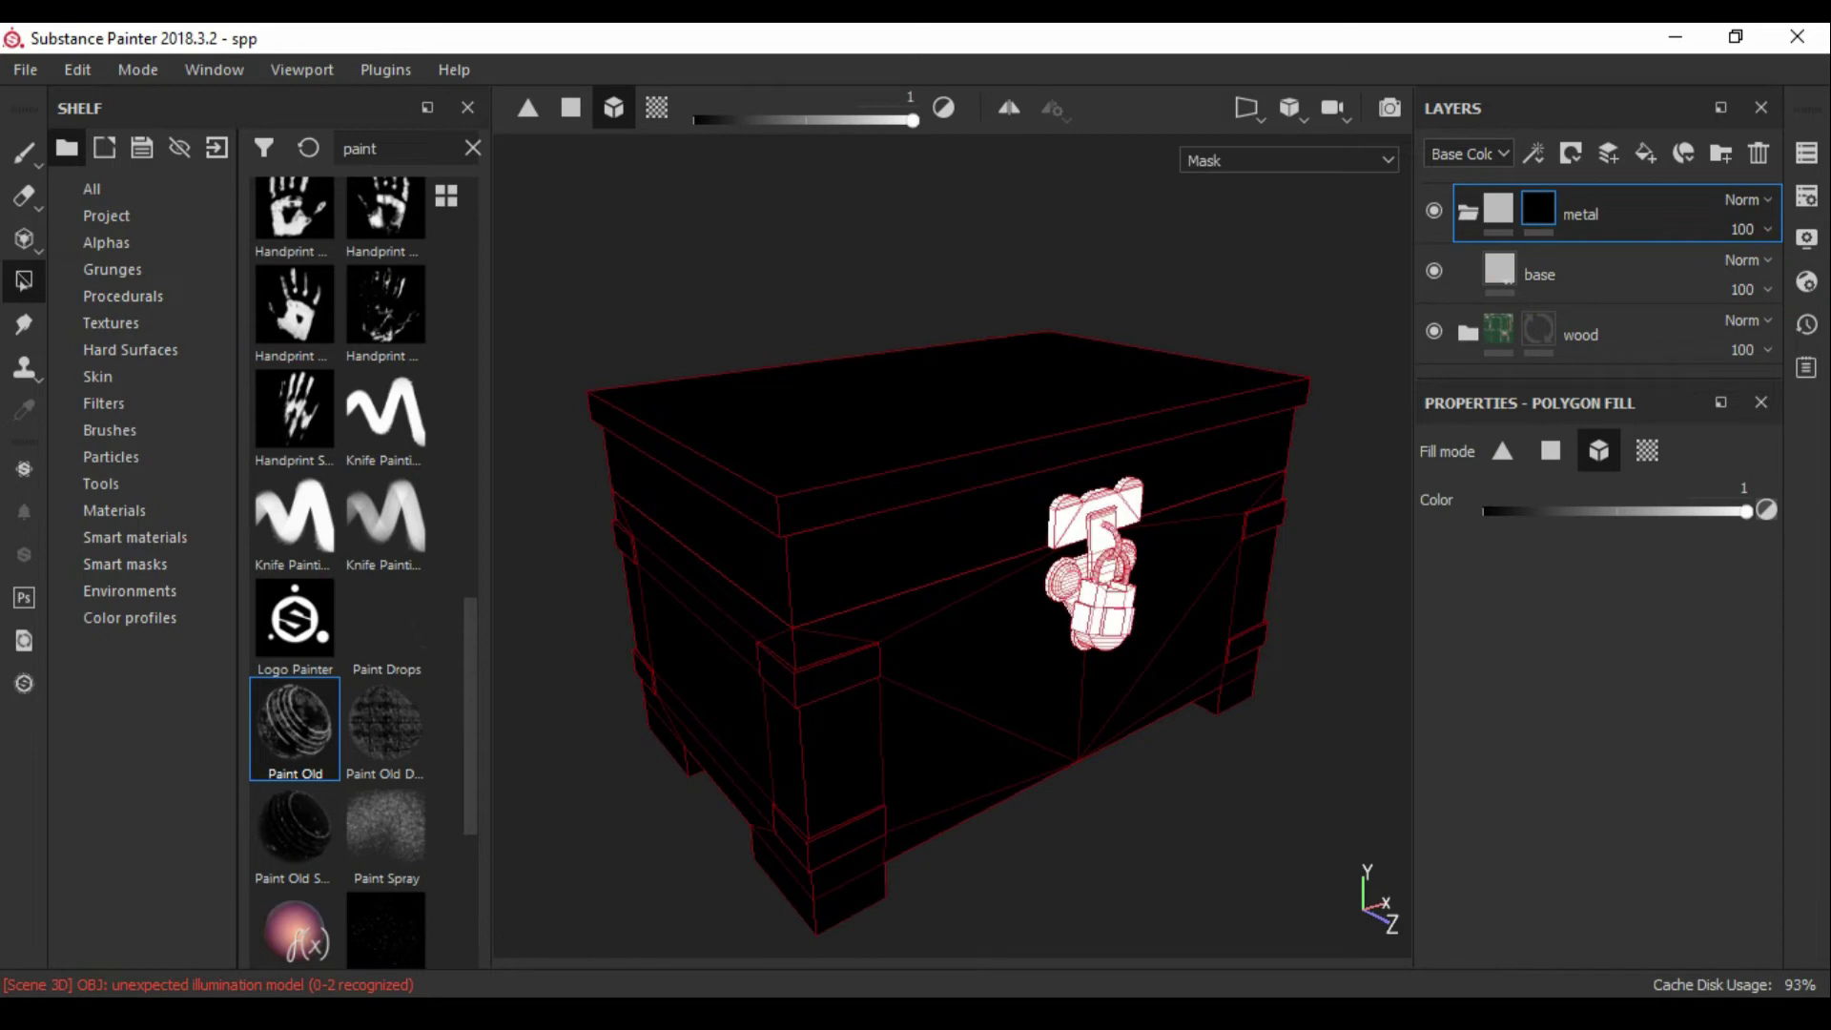
Step: Polygon-fill the corner plate faces white in the metal folder's mask by UV island
alt+drag(954, 544, 811, 534)
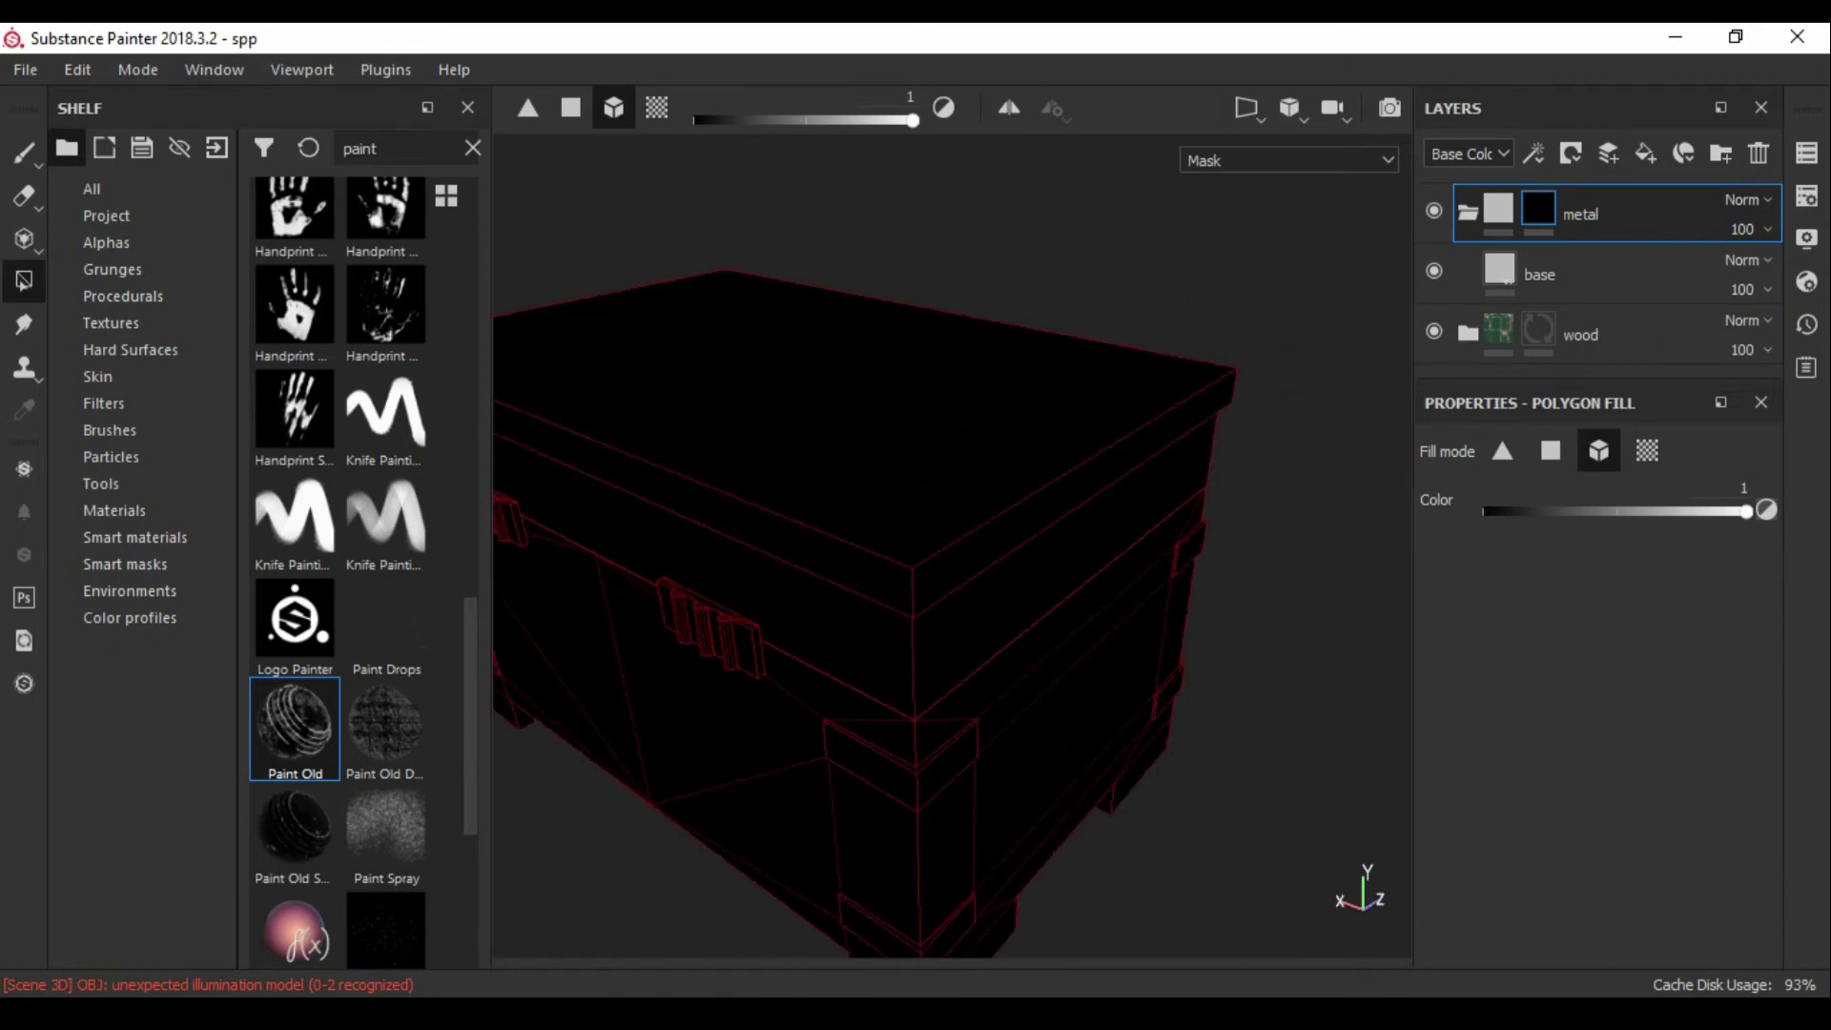
alt+drag(954, 534, 858, 496)
click(657, 107)
click(763, 639)
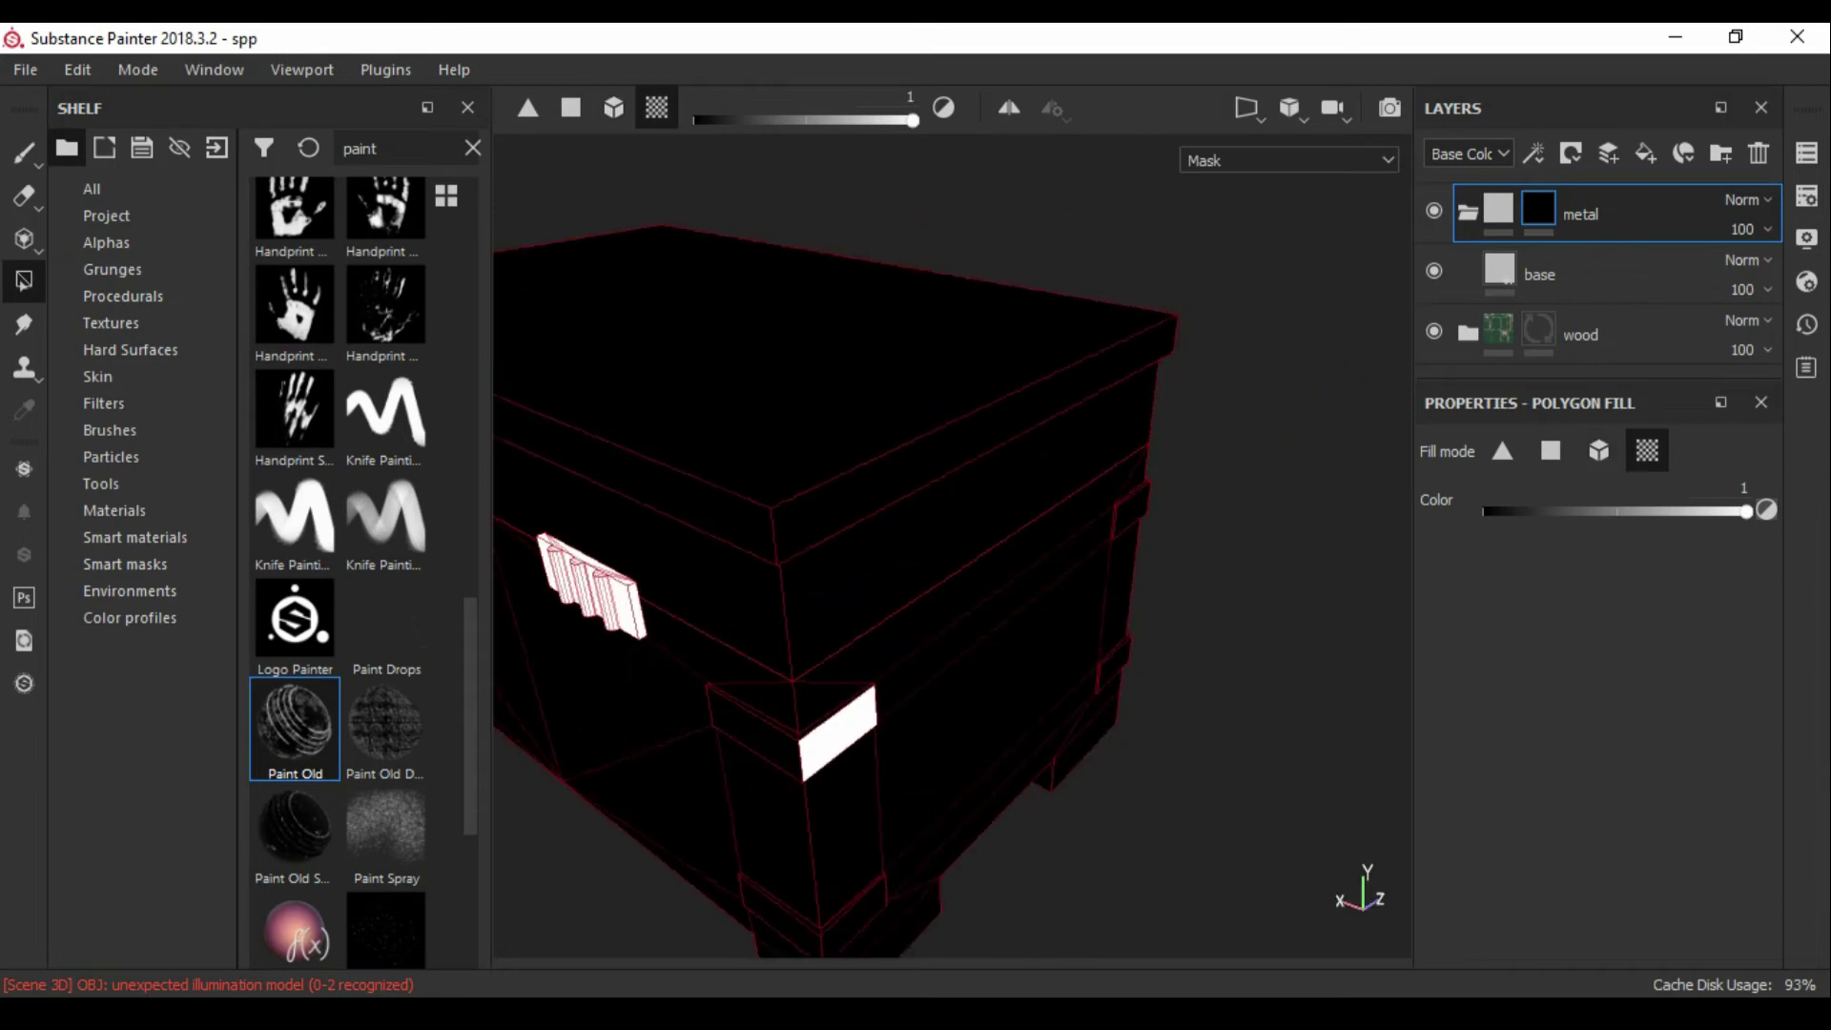
alt+drag(858, 572, 763, 534)
click(859, 677)
alt+drag(953, 572, 811, 534)
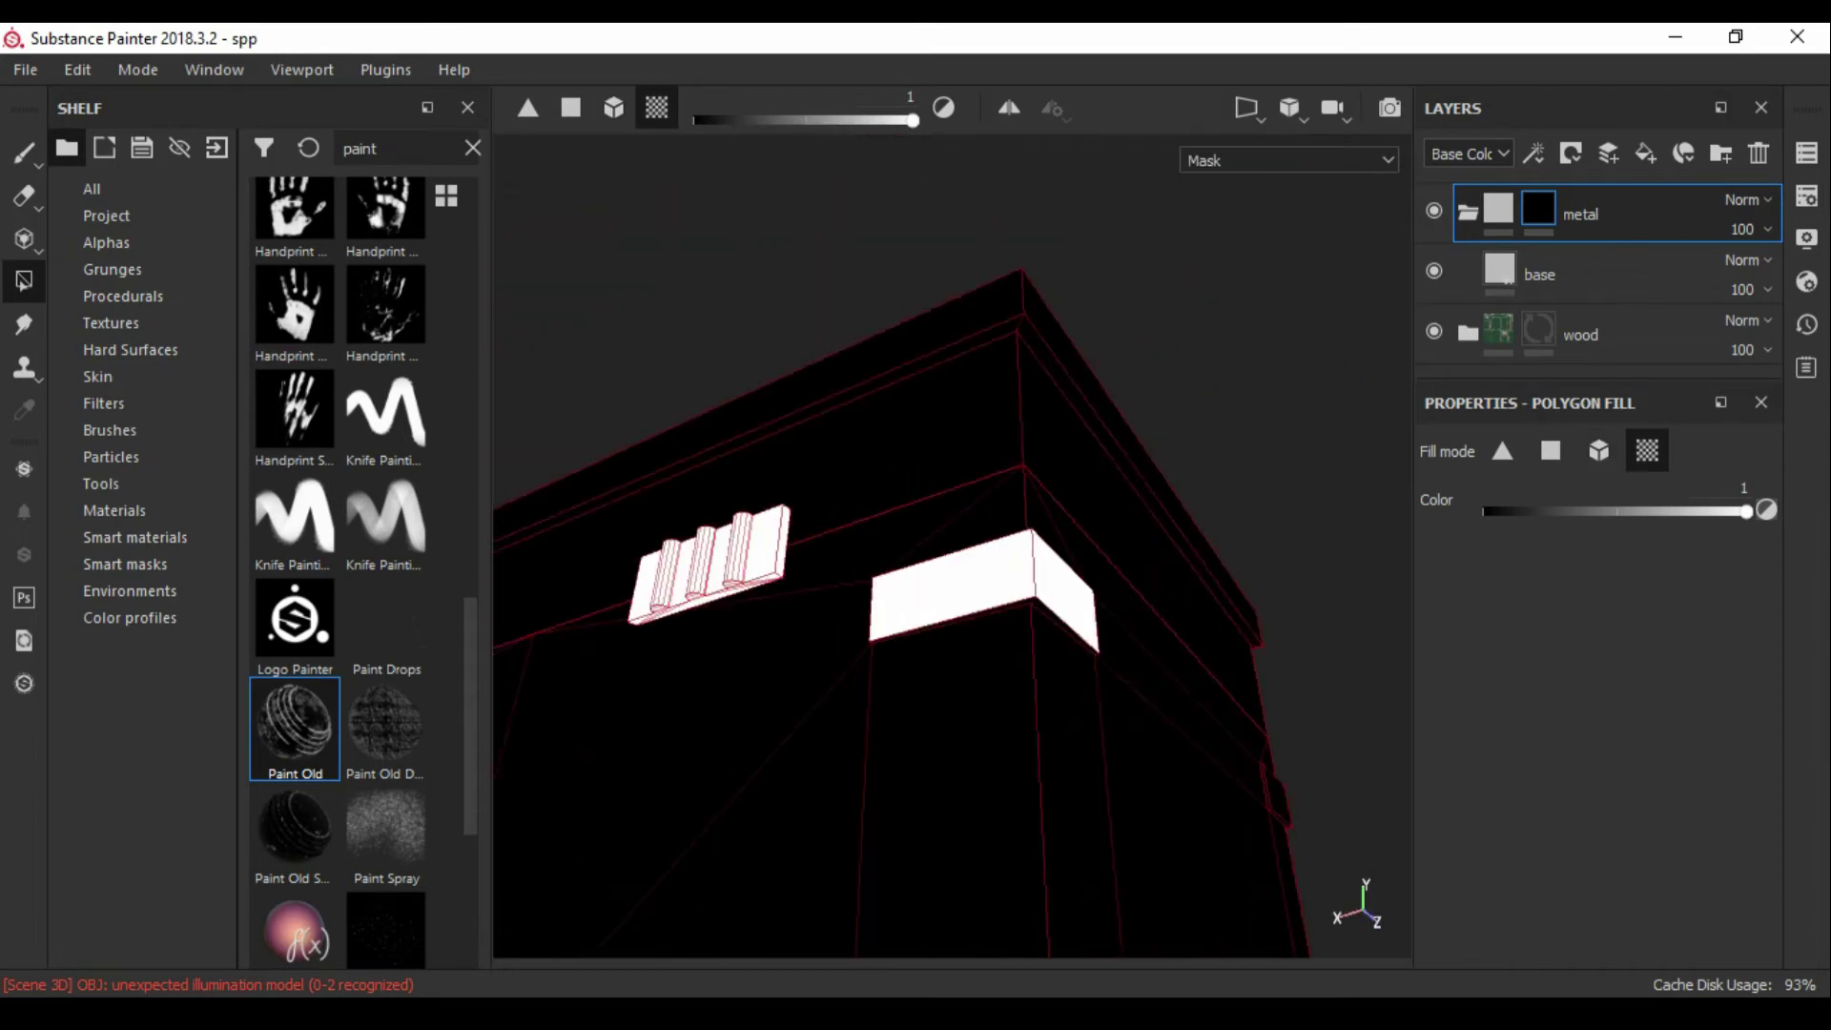
alt+drag(938, 572, 839, 534)
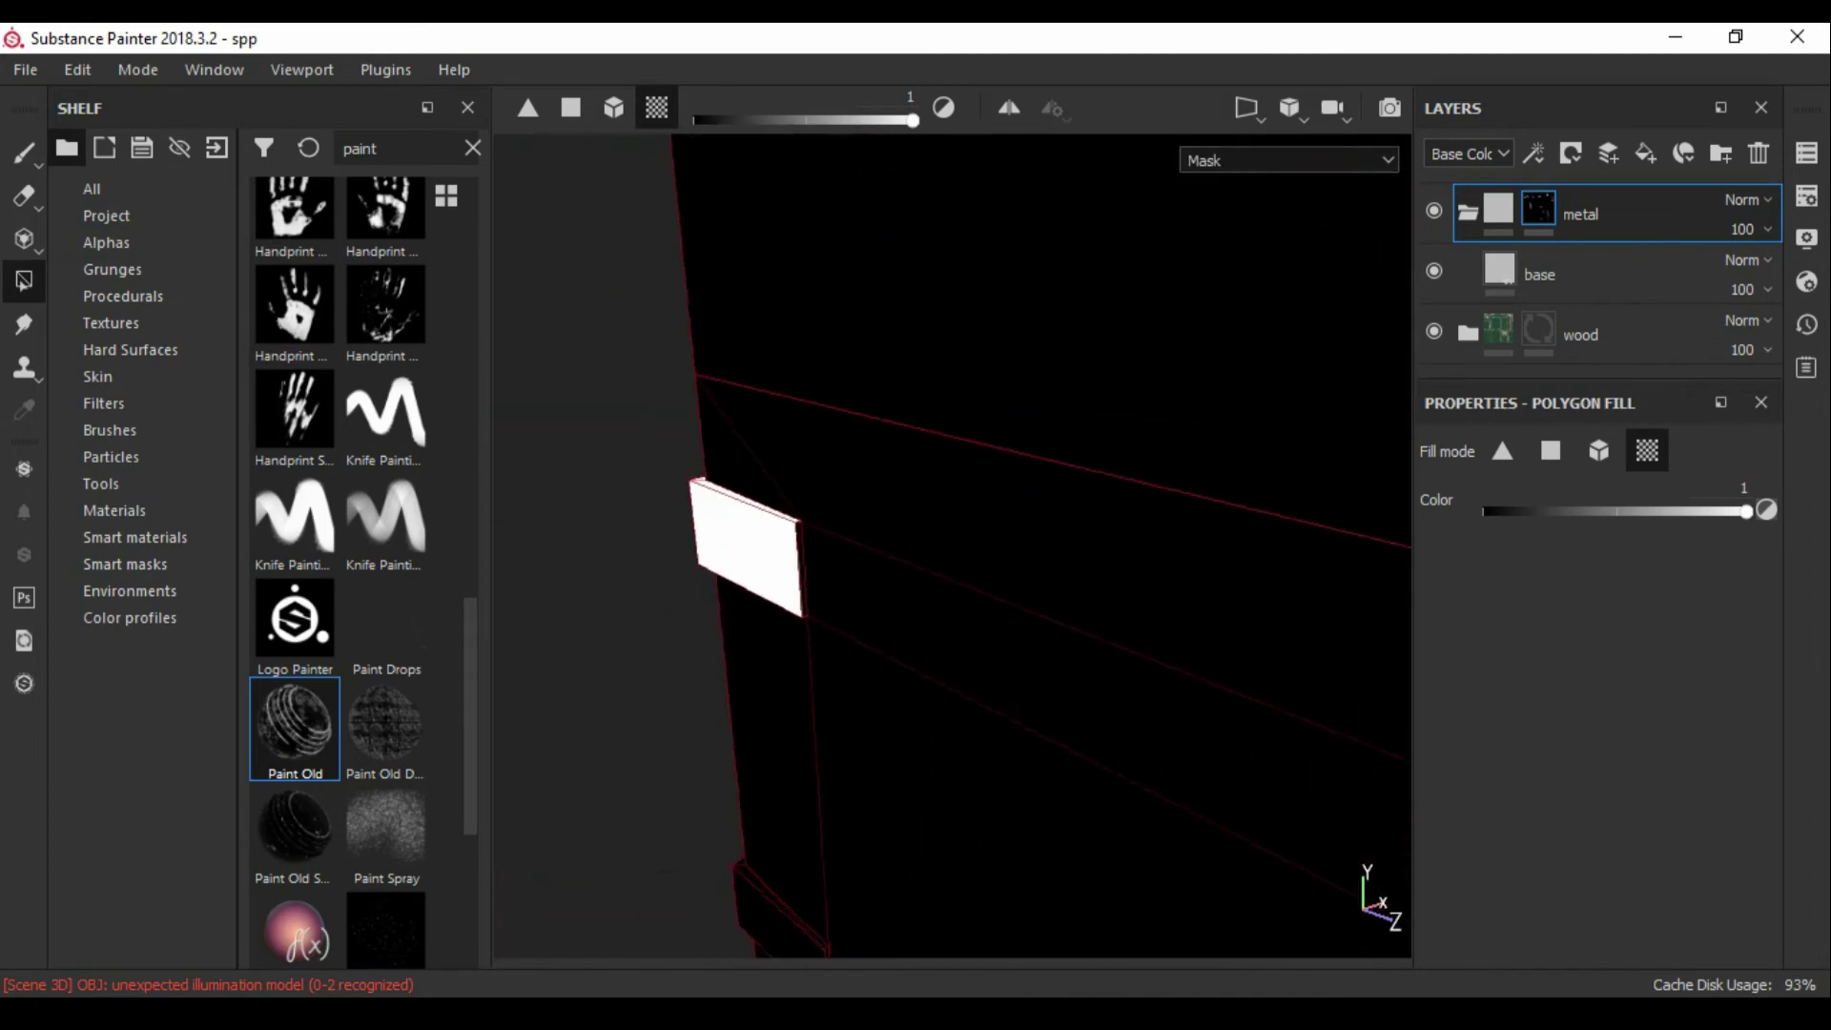
Step: Check the plate patches from the front and side of the chest
mouse_move(954, 543)
alt+mouse_down()
mouse_move(810, 572)
mouse_move(915, 549)
mouse_move(820, 562)
mouse_move(915, 548)
mouse_move(868, 553)
mouse_move(916, 543)
mouse_move(887, 554)
mouse_move(859, 515)
mouse_move(935, 515)
mouse_move(868, 458)
alt+mouse_up()
mouse_move(954, 544)
alt+mouse_down()
mouse_move(821, 573)
mouse_move(1106, 544)
alt+mouse_up()
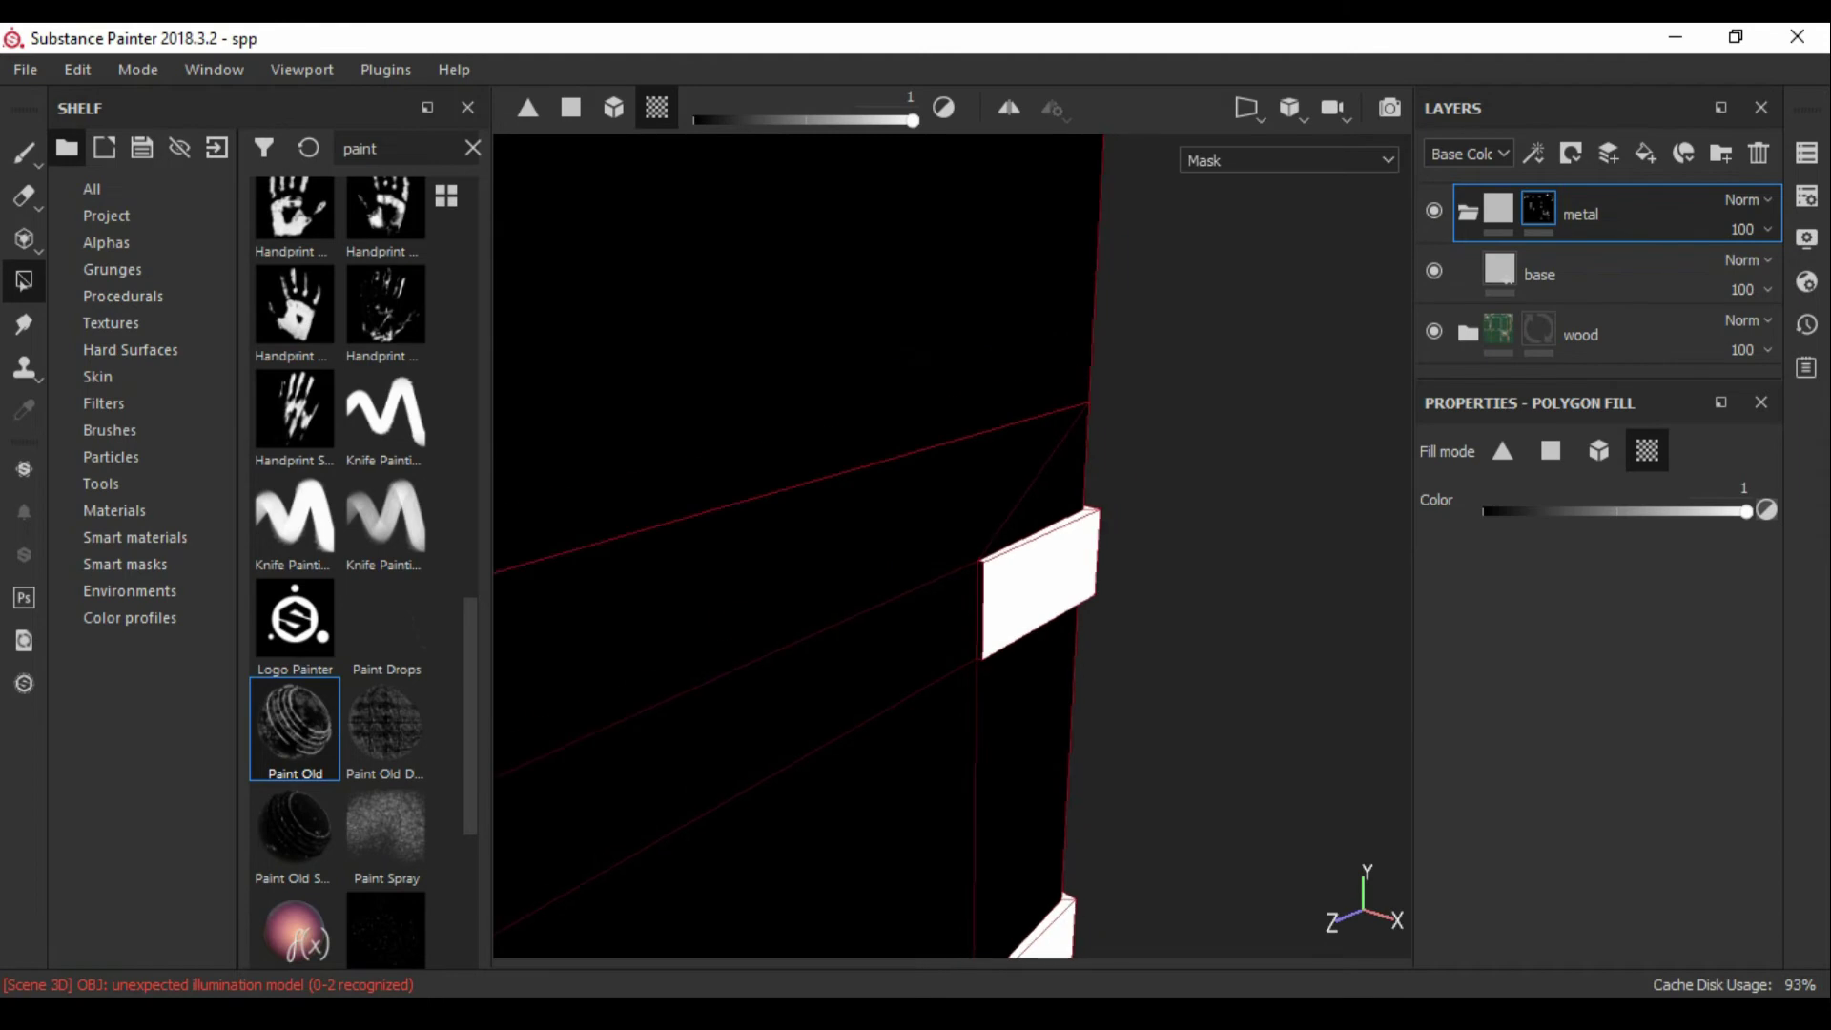
alt+drag(954, 544, 1040, 553)
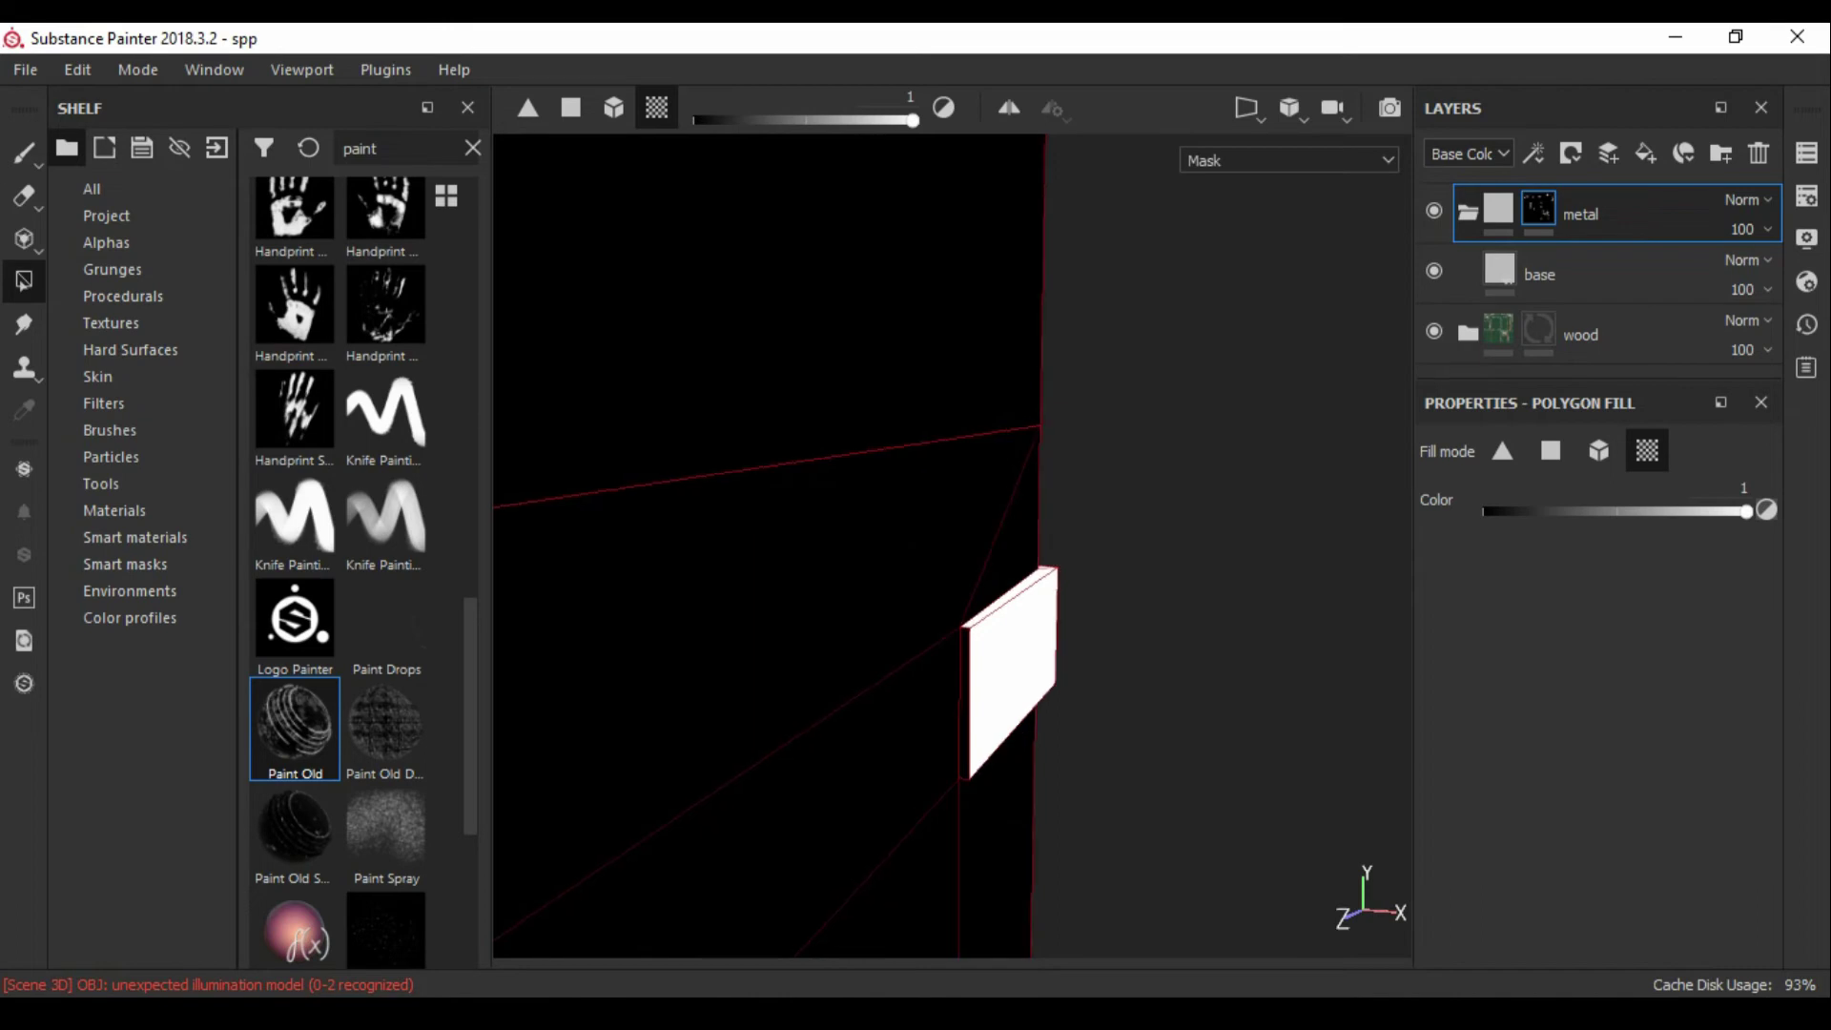
alt+drag(954, 544, 982, 544)
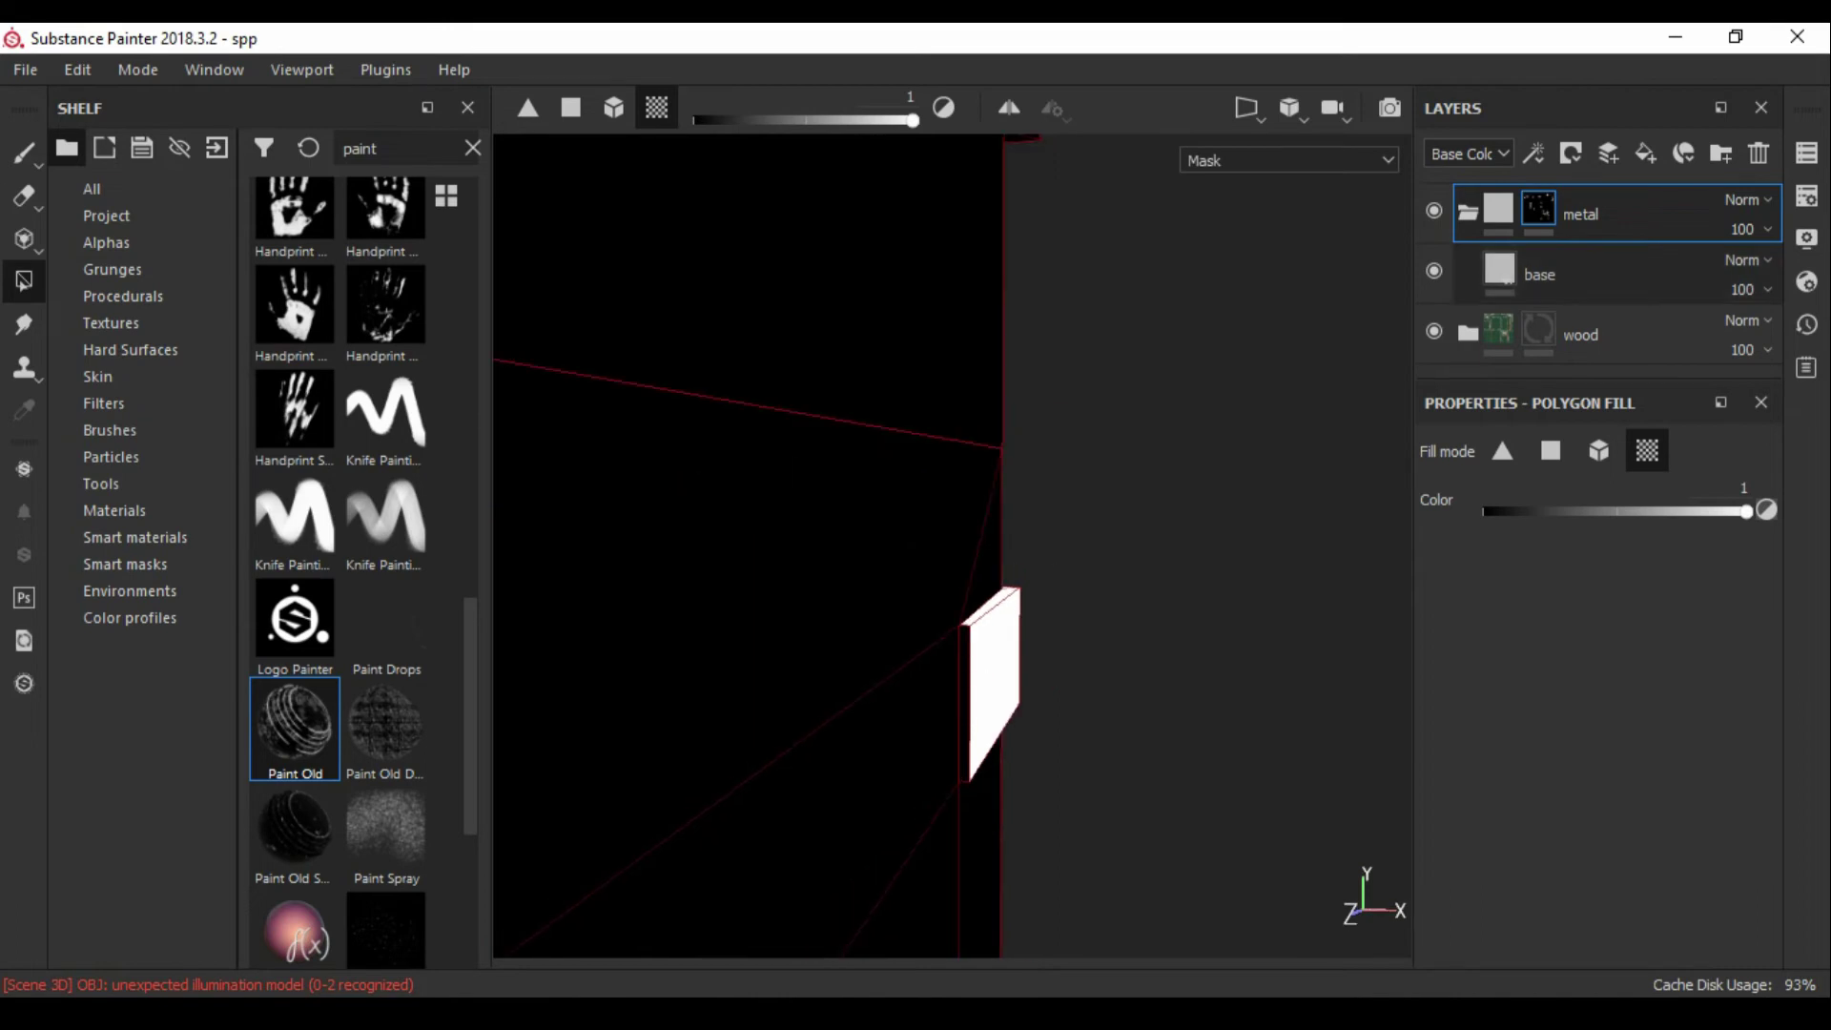
click(1538, 330)
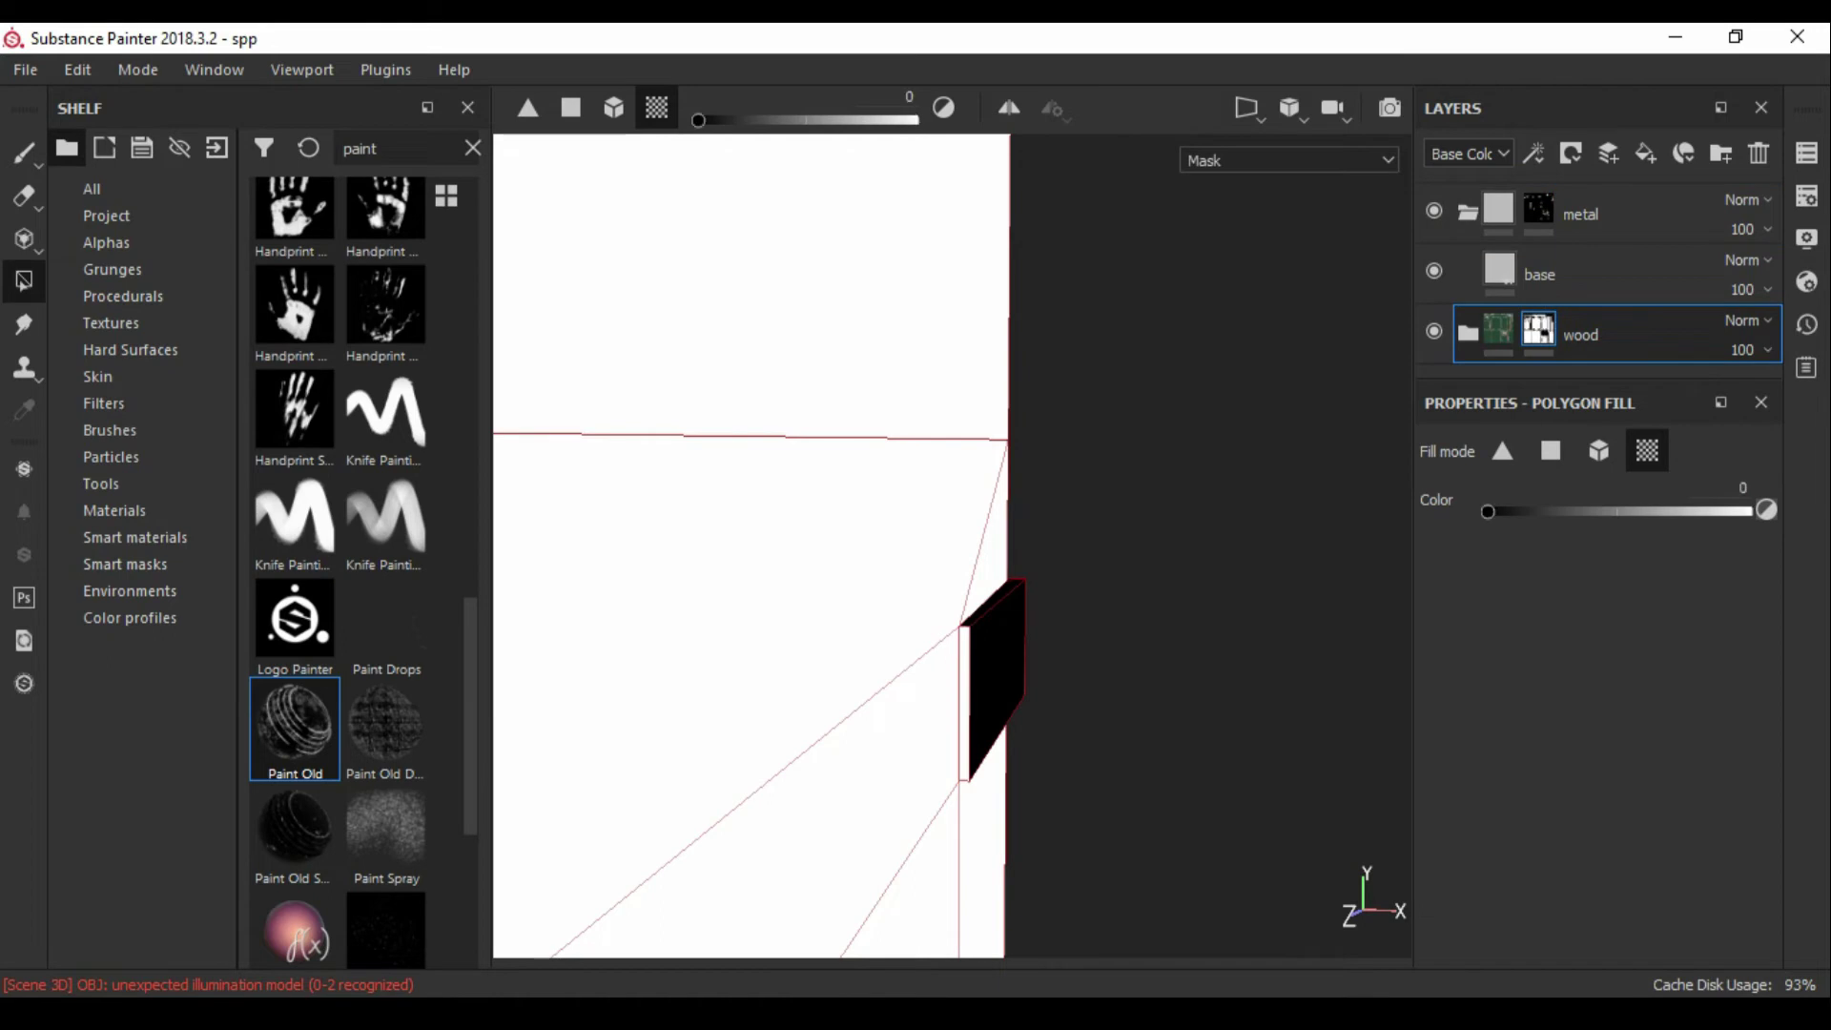
Step: Fill a side plate face black in the wood folder's mask and check the material view
alt+drag(953, 544, 977, 534)
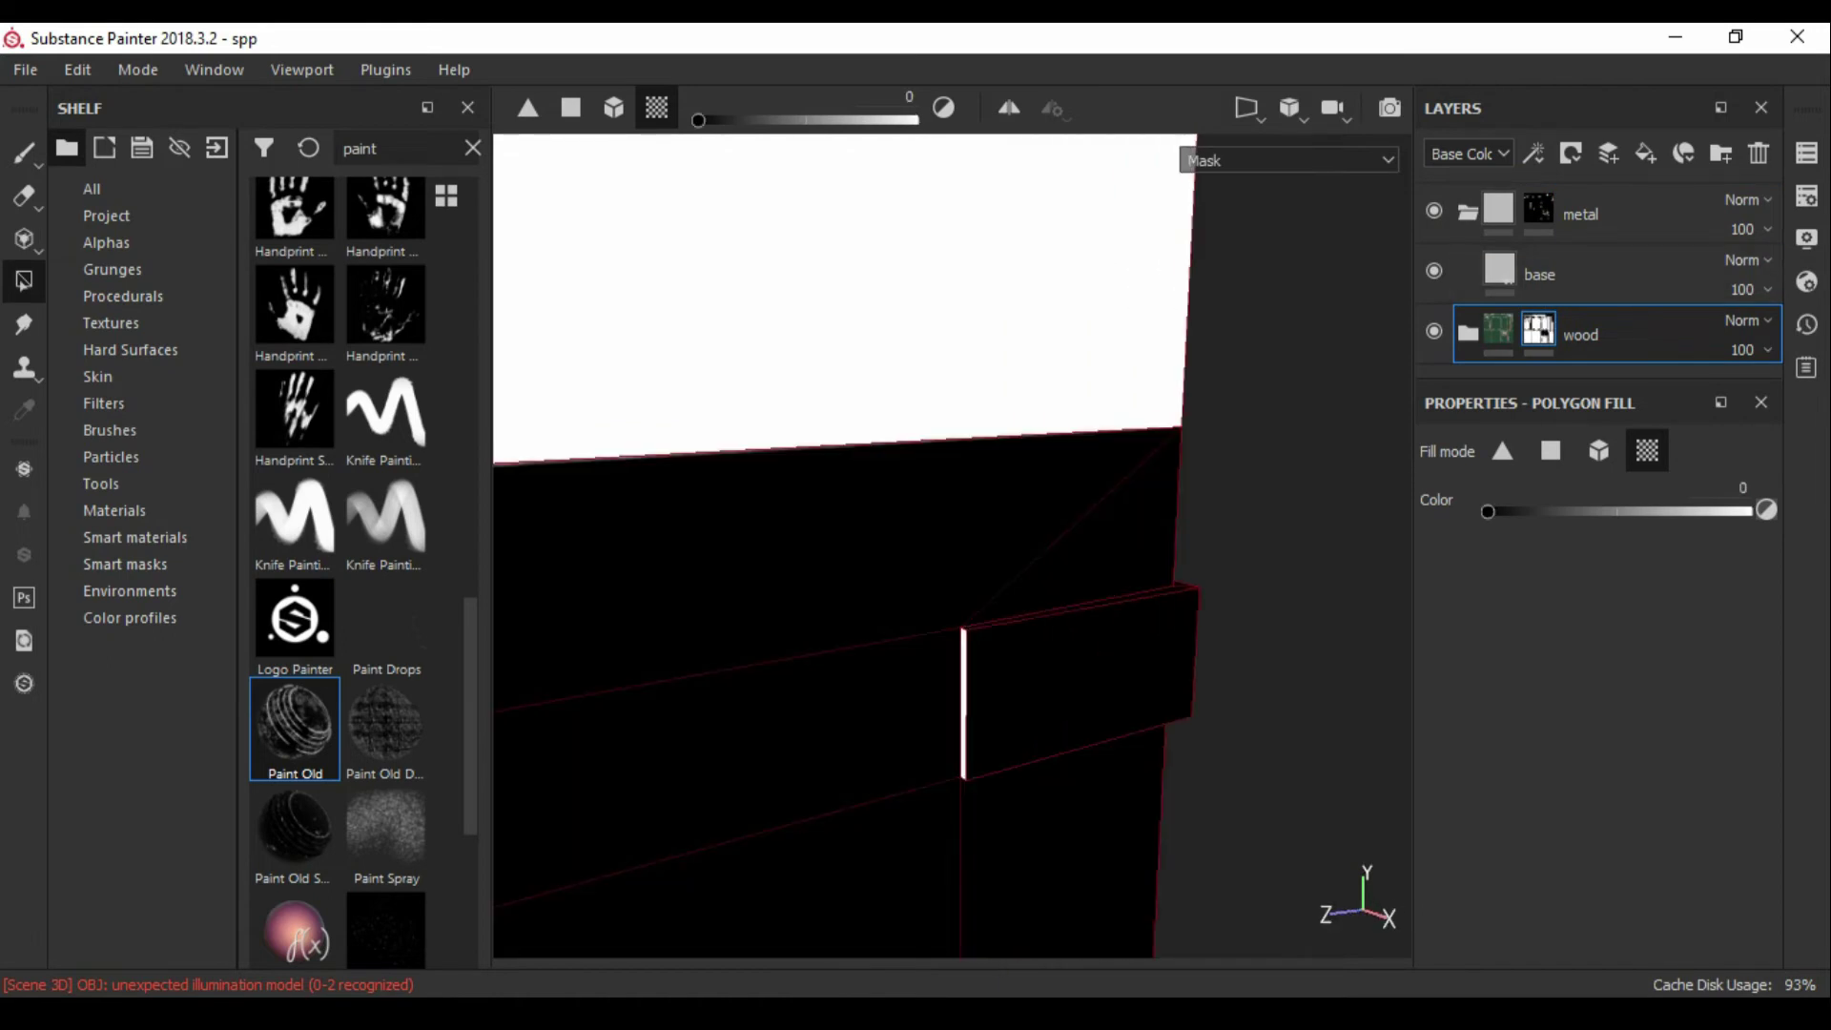
click(1580, 214)
click(1539, 274)
mouse_move(954, 543)
alt+mouse_down()
mouse_move(1030, 535)
mouse_move(983, 539)
mouse_move(1010, 534)
alt+mouse_up()
click(1539, 330)
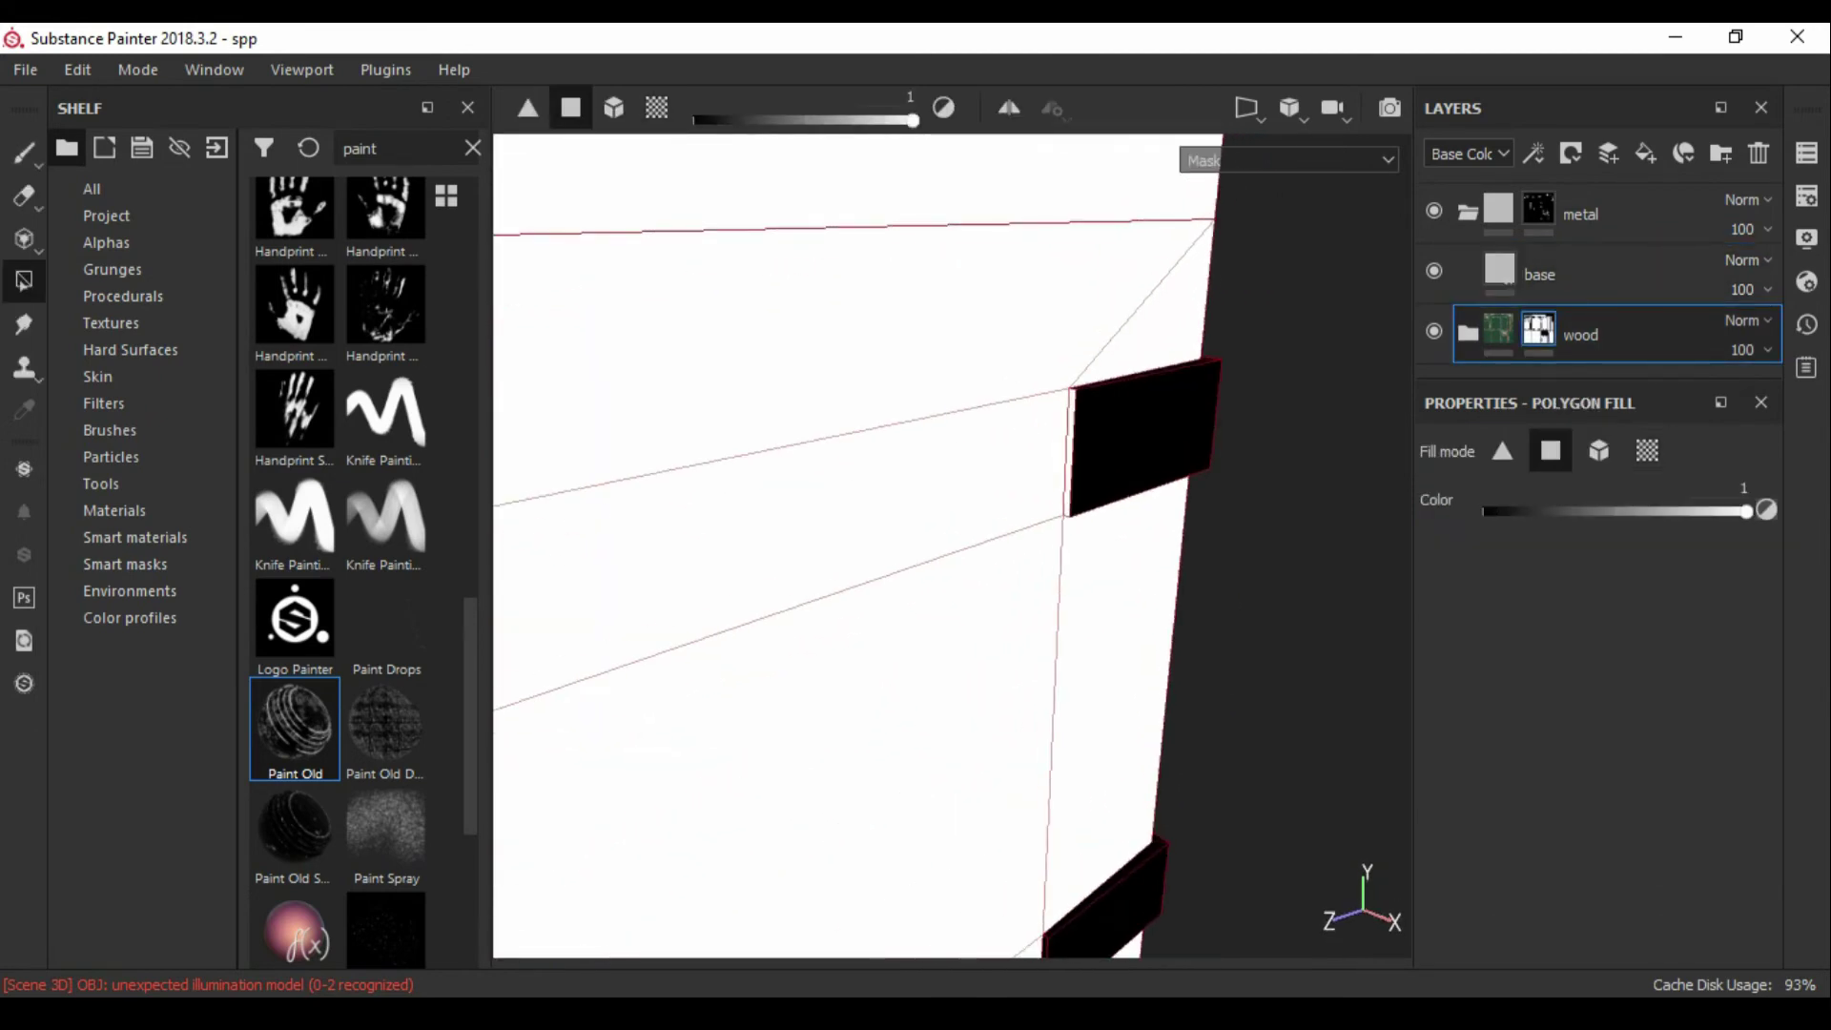
key(x)
click(762, 553)
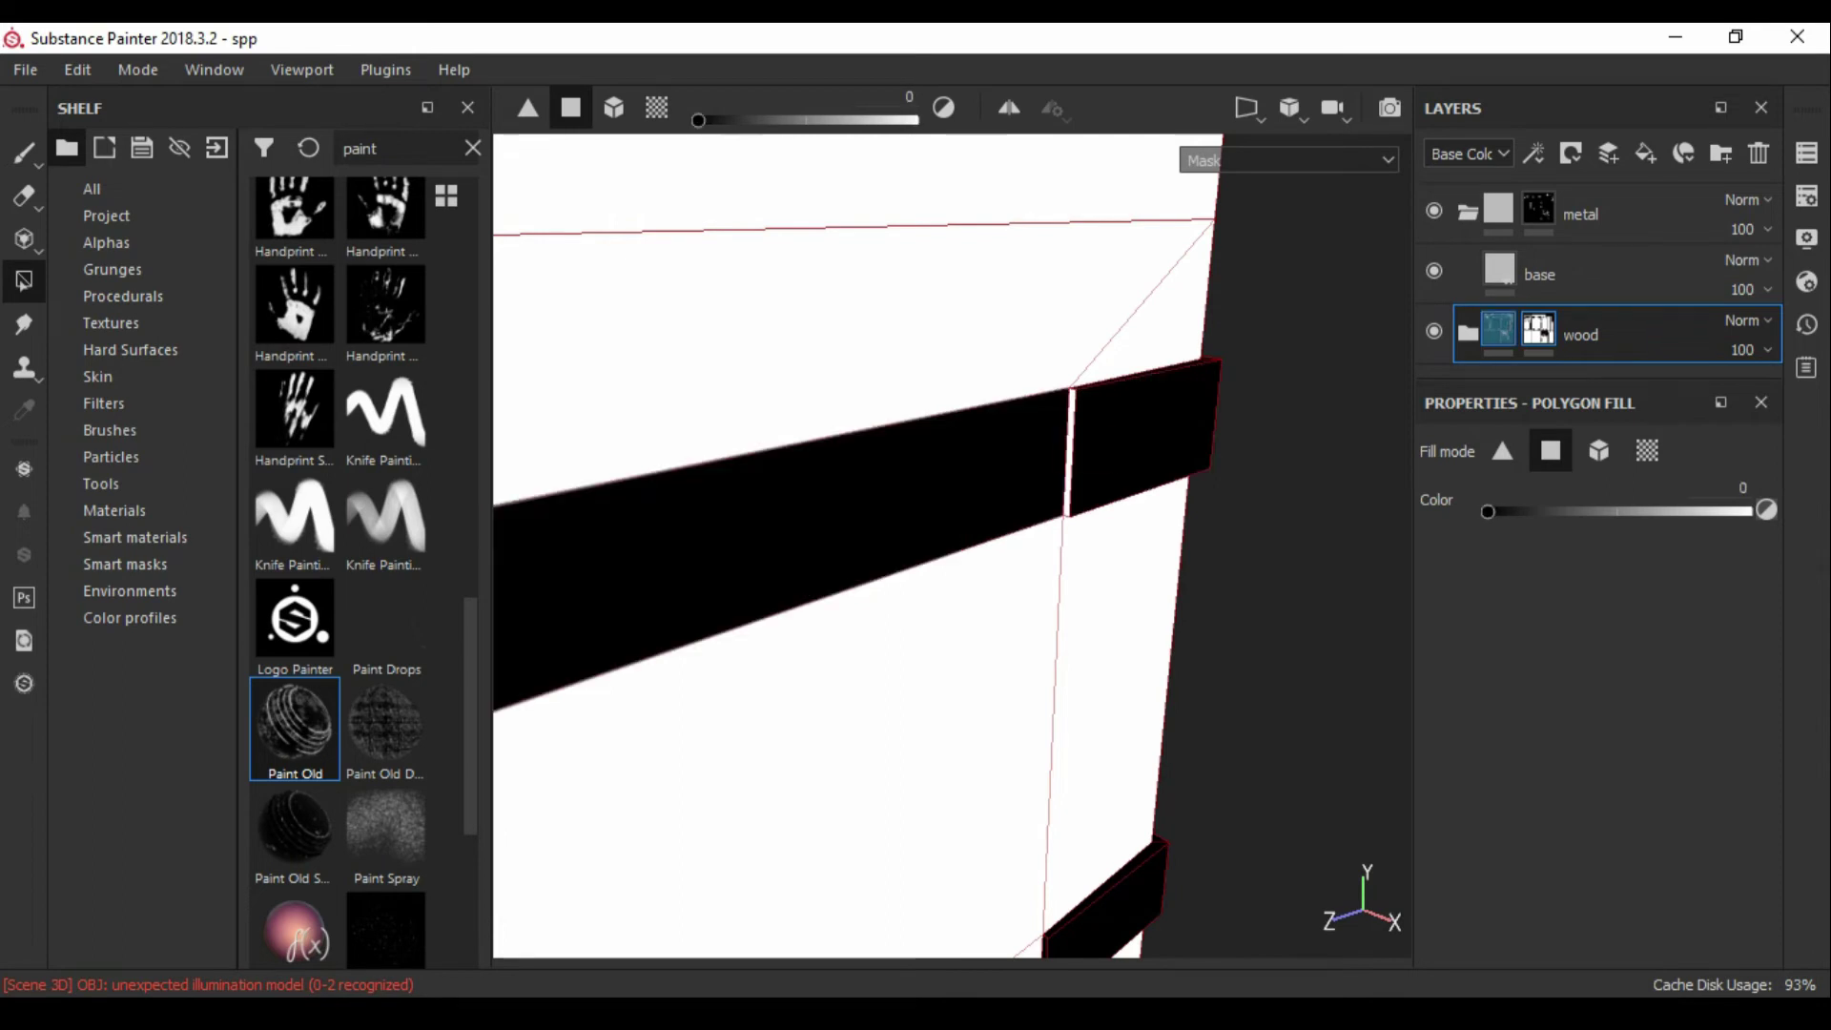
key(m)
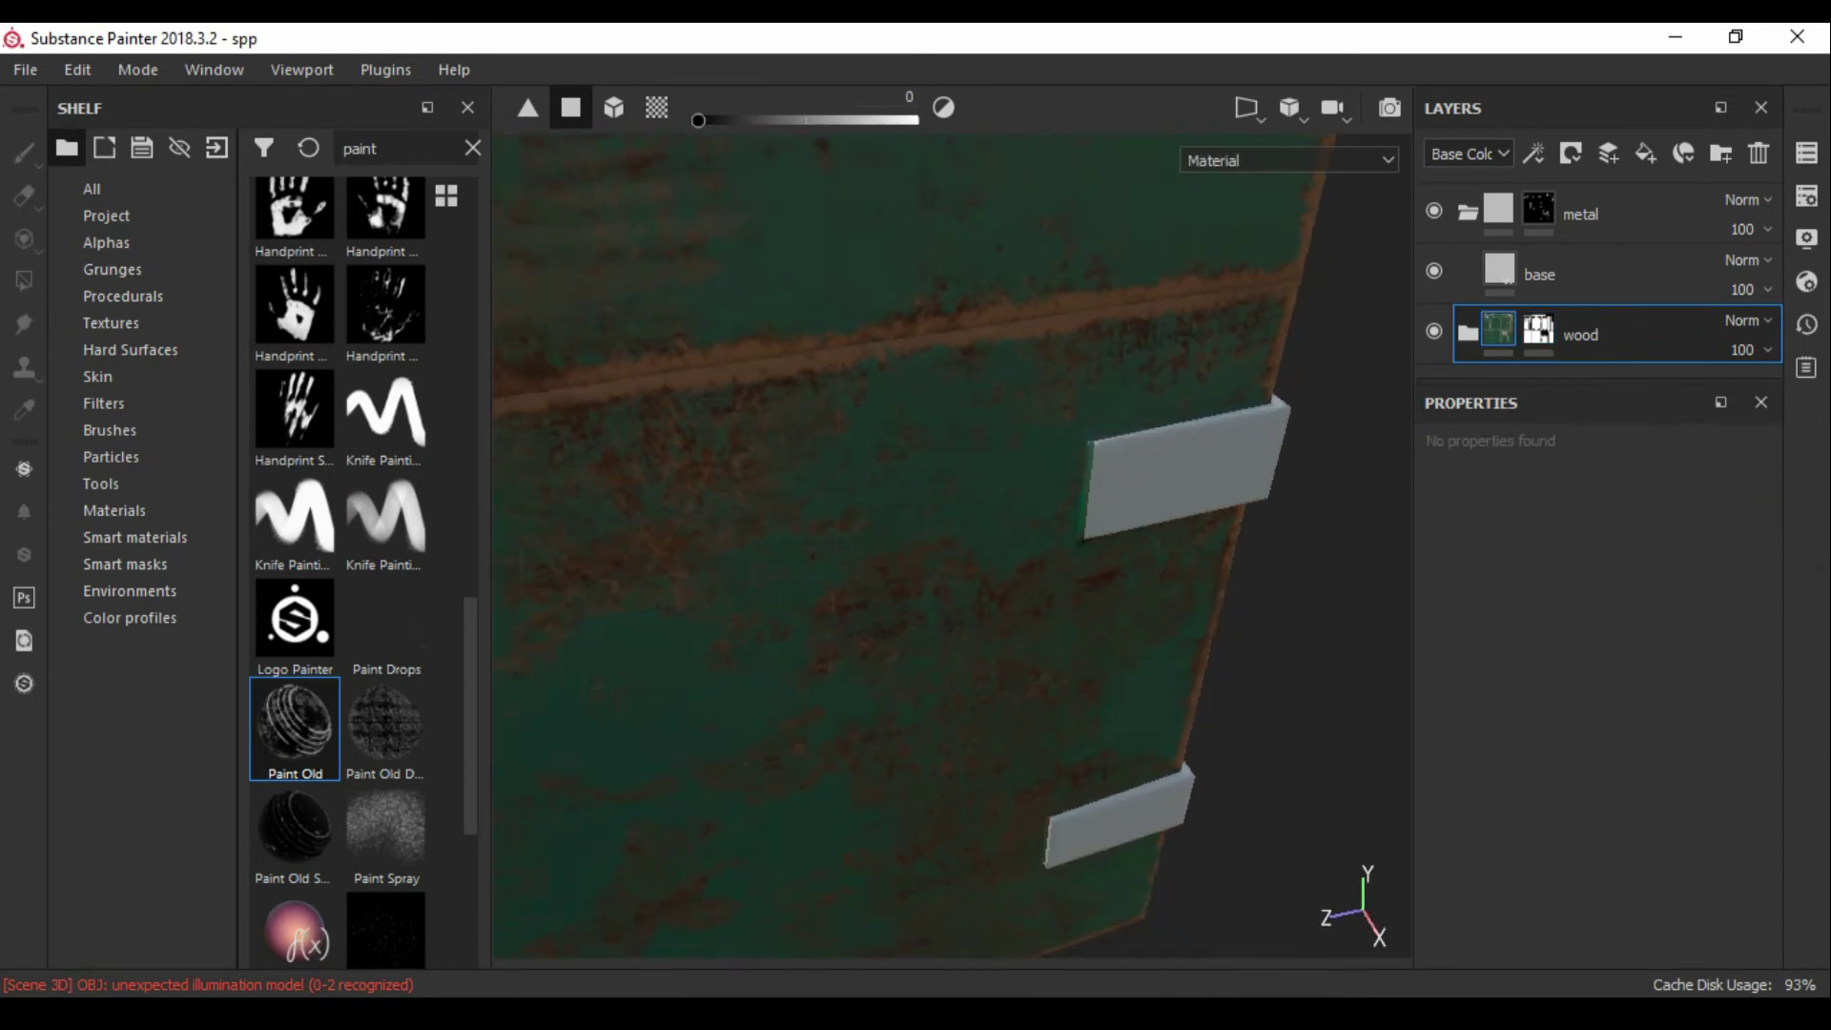
Step: Review the blacked-out wood mask patches from several angles in the material view
alt+drag(859, 477, 954, 496)
click(1538, 329)
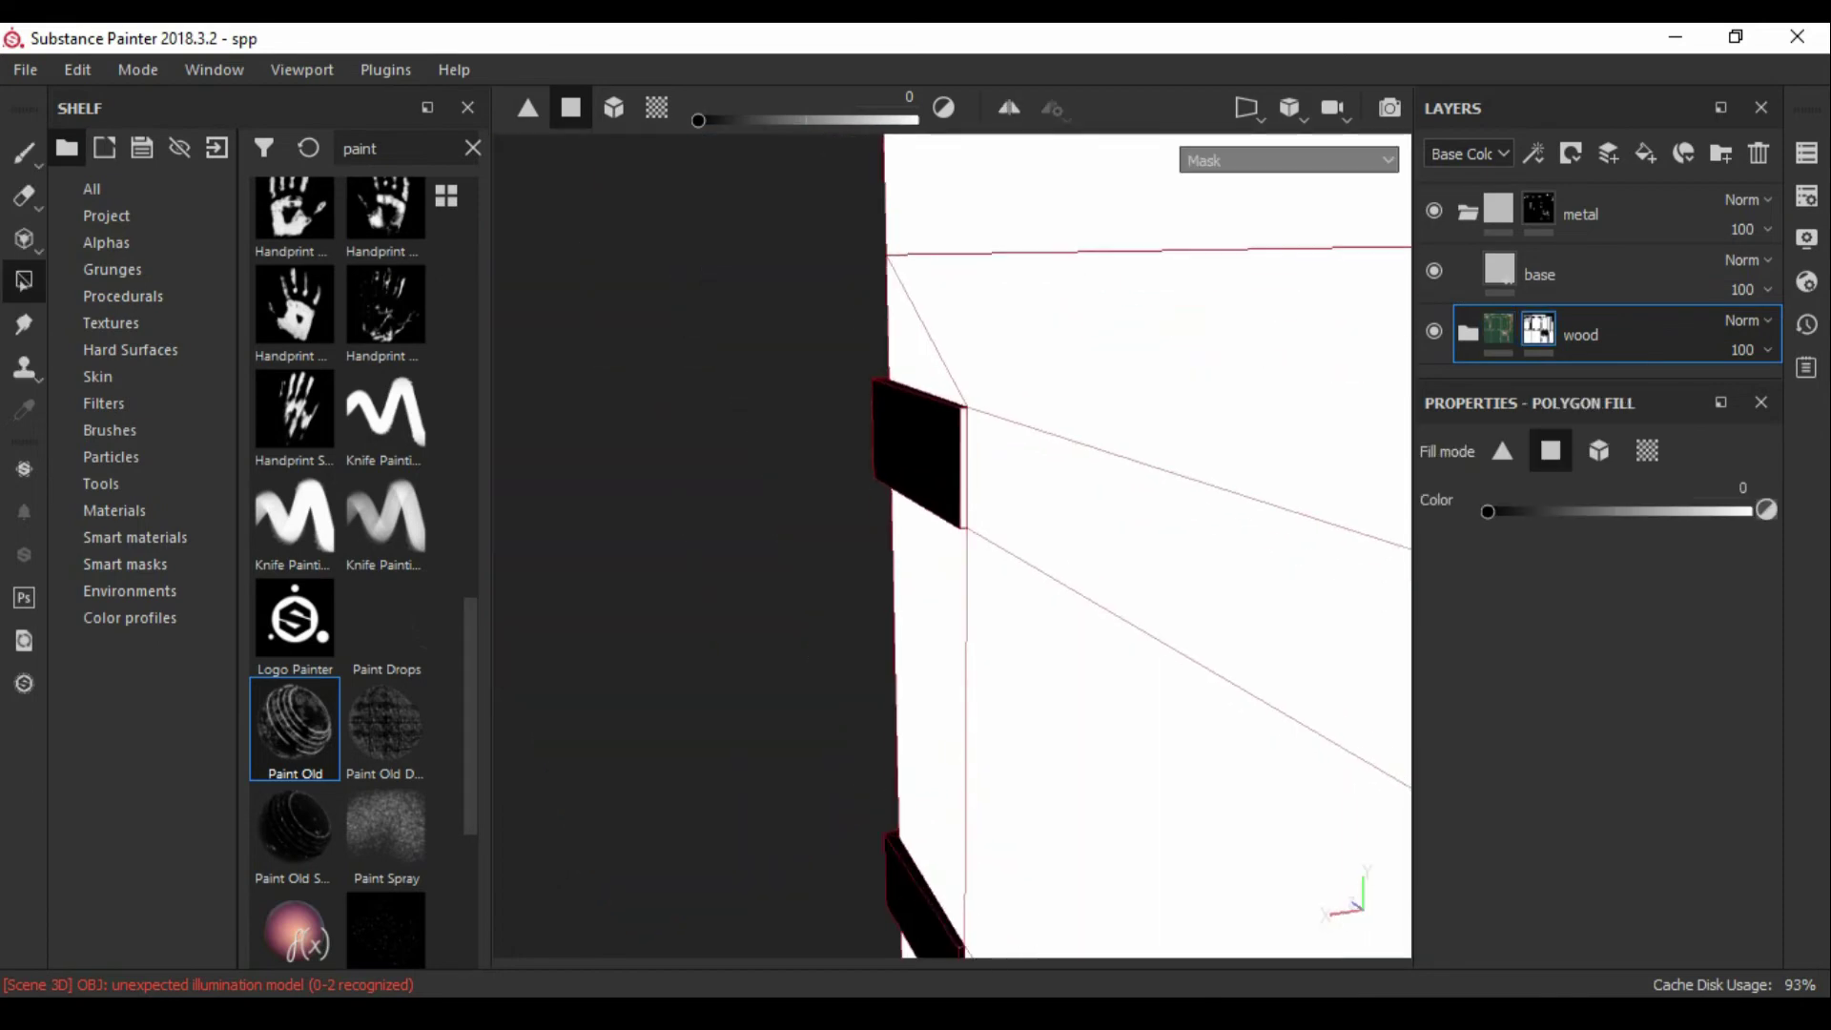
alt+drag(954, 477, 763, 496)
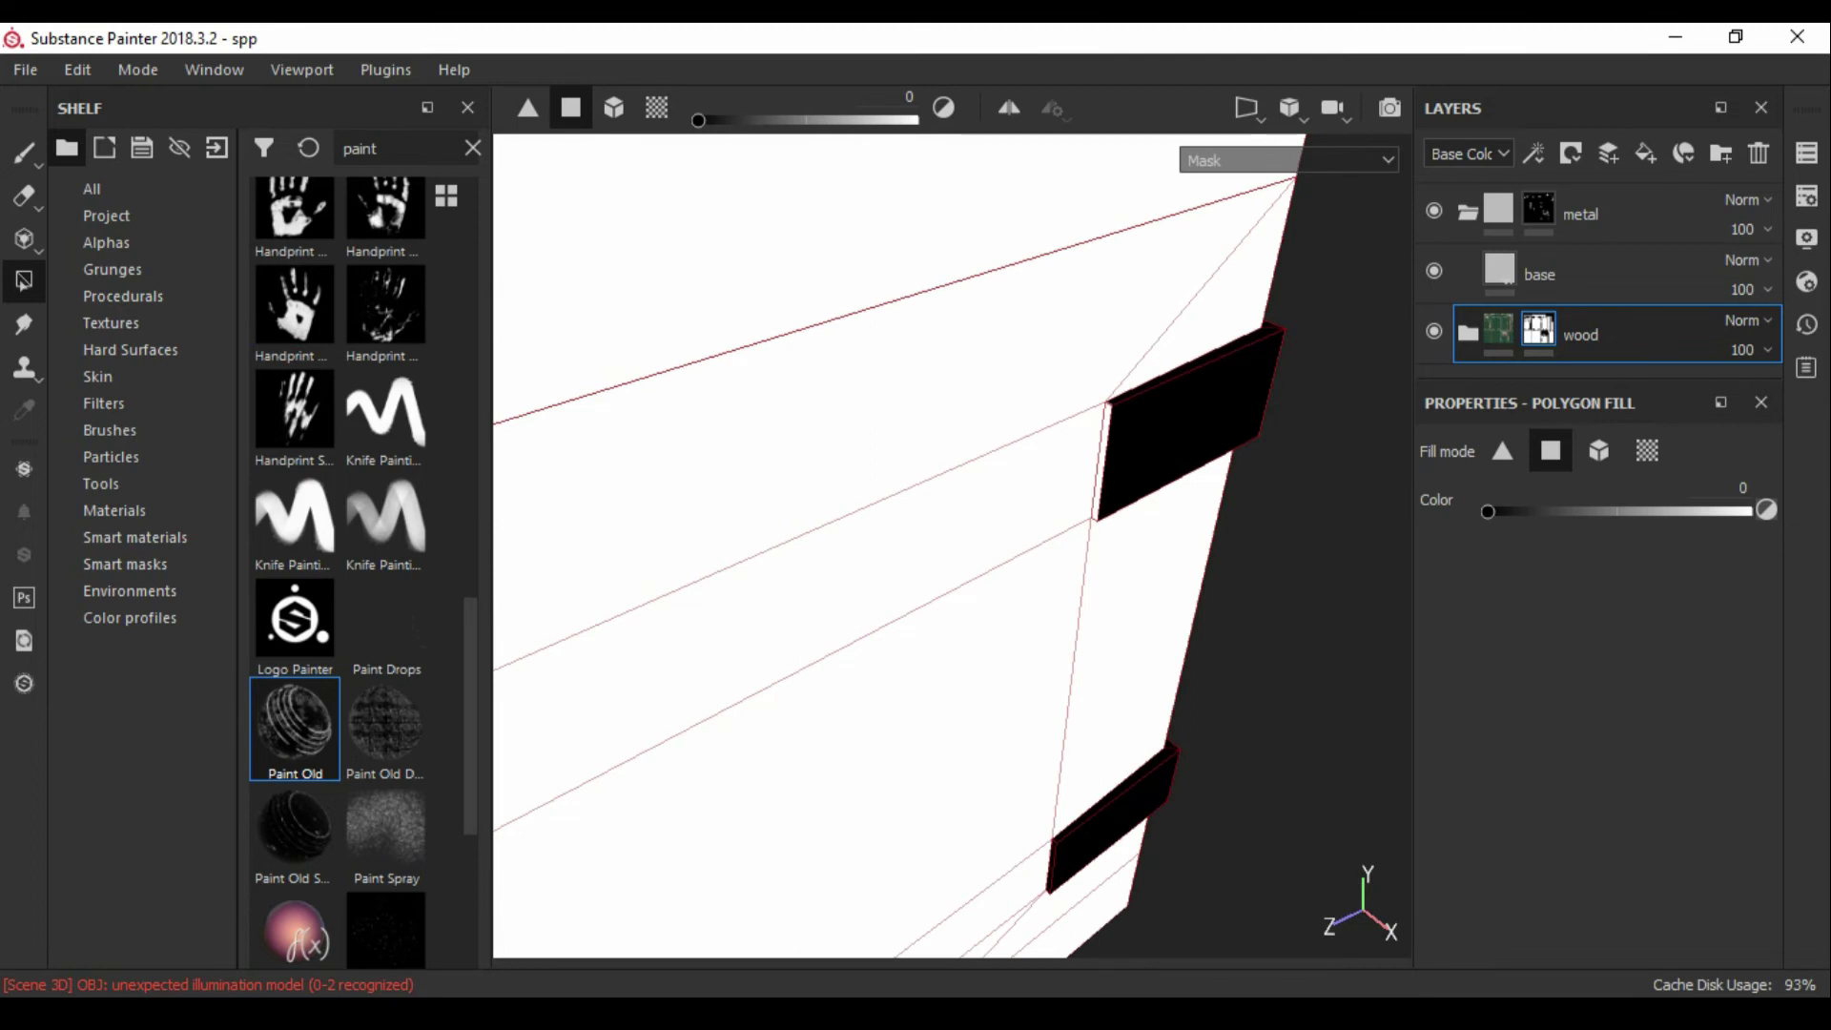
key(m)
alt+drag(954, 477, 782, 486)
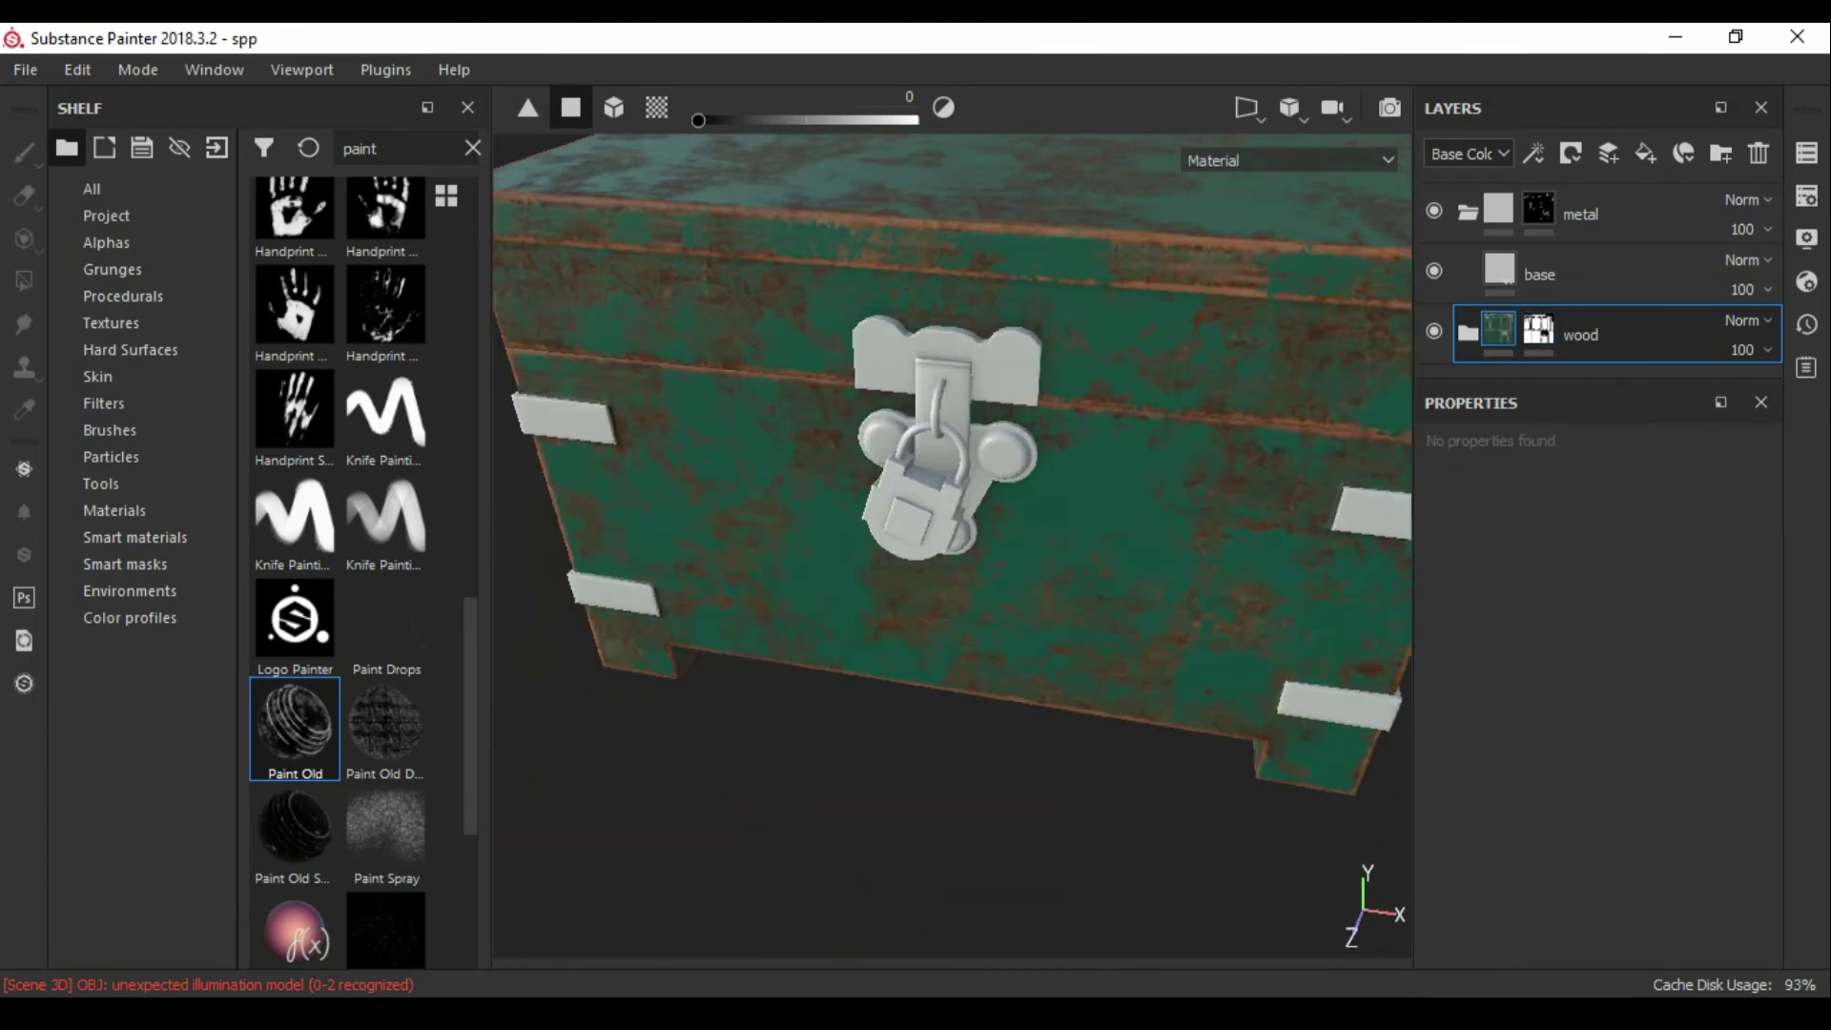
click(1538, 208)
mouse_move(954, 477)
alt+mouse_down()
mouse_move(954, 401)
mouse_move(915, 362)
alt+mouse_up()
Step: Set Polygon Fill to UV islands in black and survey the chest's sides
click(656, 107)
mouse_move(954, 477)
alt+mouse_down()
mouse_move(906, 400)
mouse_move(954, 401)
alt+mouse_up()
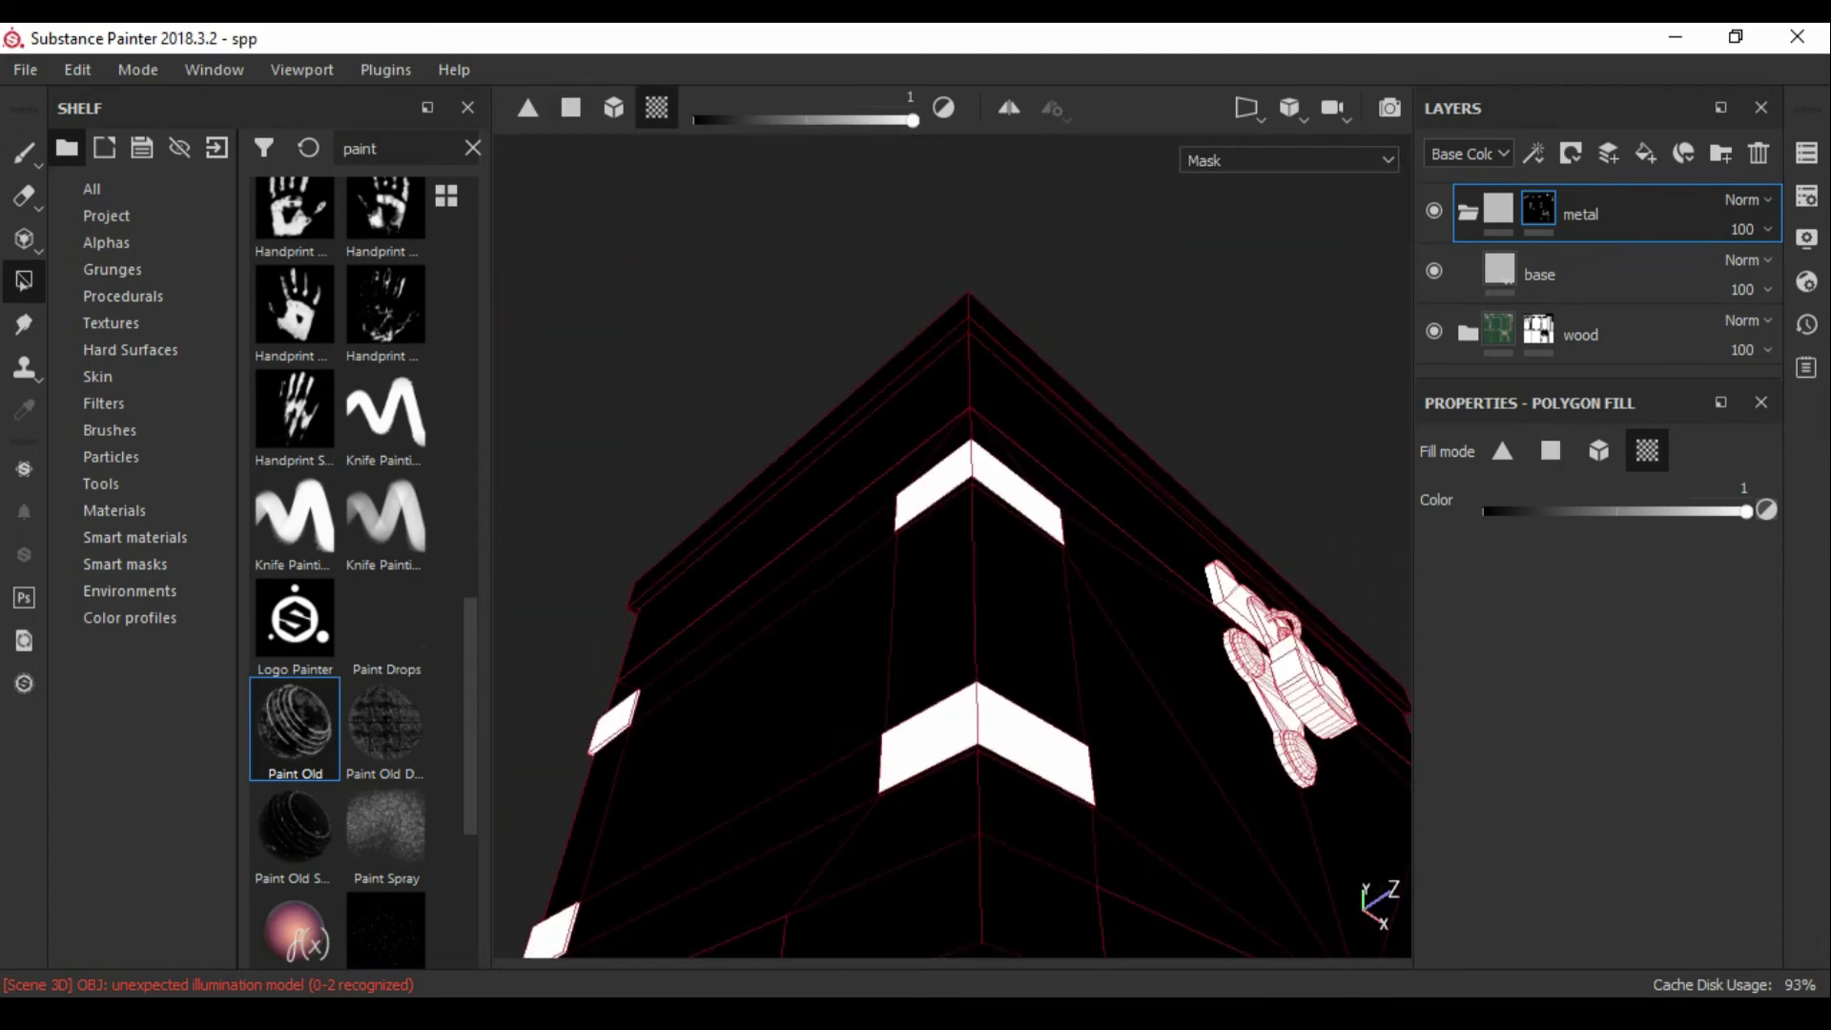
mouse_move(954, 477)
alt+mouse_down()
mouse_move(954, 534)
mouse_move(953, 438)
mouse_move(858, 534)
mouse_move(954, 553)
mouse_move(1049, 477)
mouse_move(1011, 477)
mouse_move(1049, 495)
mouse_move(1058, 401)
mouse_move(992, 477)
mouse_move(1030, 487)
mouse_move(1011, 496)
mouse_move(954, 458)
mouse_move(992, 496)
mouse_move(1030, 477)
mouse_move(1011, 457)
mouse_move(973, 477)
mouse_move(1021, 477)
mouse_move(992, 458)
mouse_move(963, 477)
mouse_move(1068, 477)
alt+mouse_up()
alt+drag(954, 477, 1087, 482)
mouse_move(954, 476)
alt+mouse_down()
mouse_move(1059, 477)
mouse_move(992, 477)
mouse_move(1030, 477)
alt+mouse_up()
key(x)
Step: Reselect the wood folder's mask, browse viewport layouts, and frame the whole chest
click(1612, 334)
click(1538, 329)
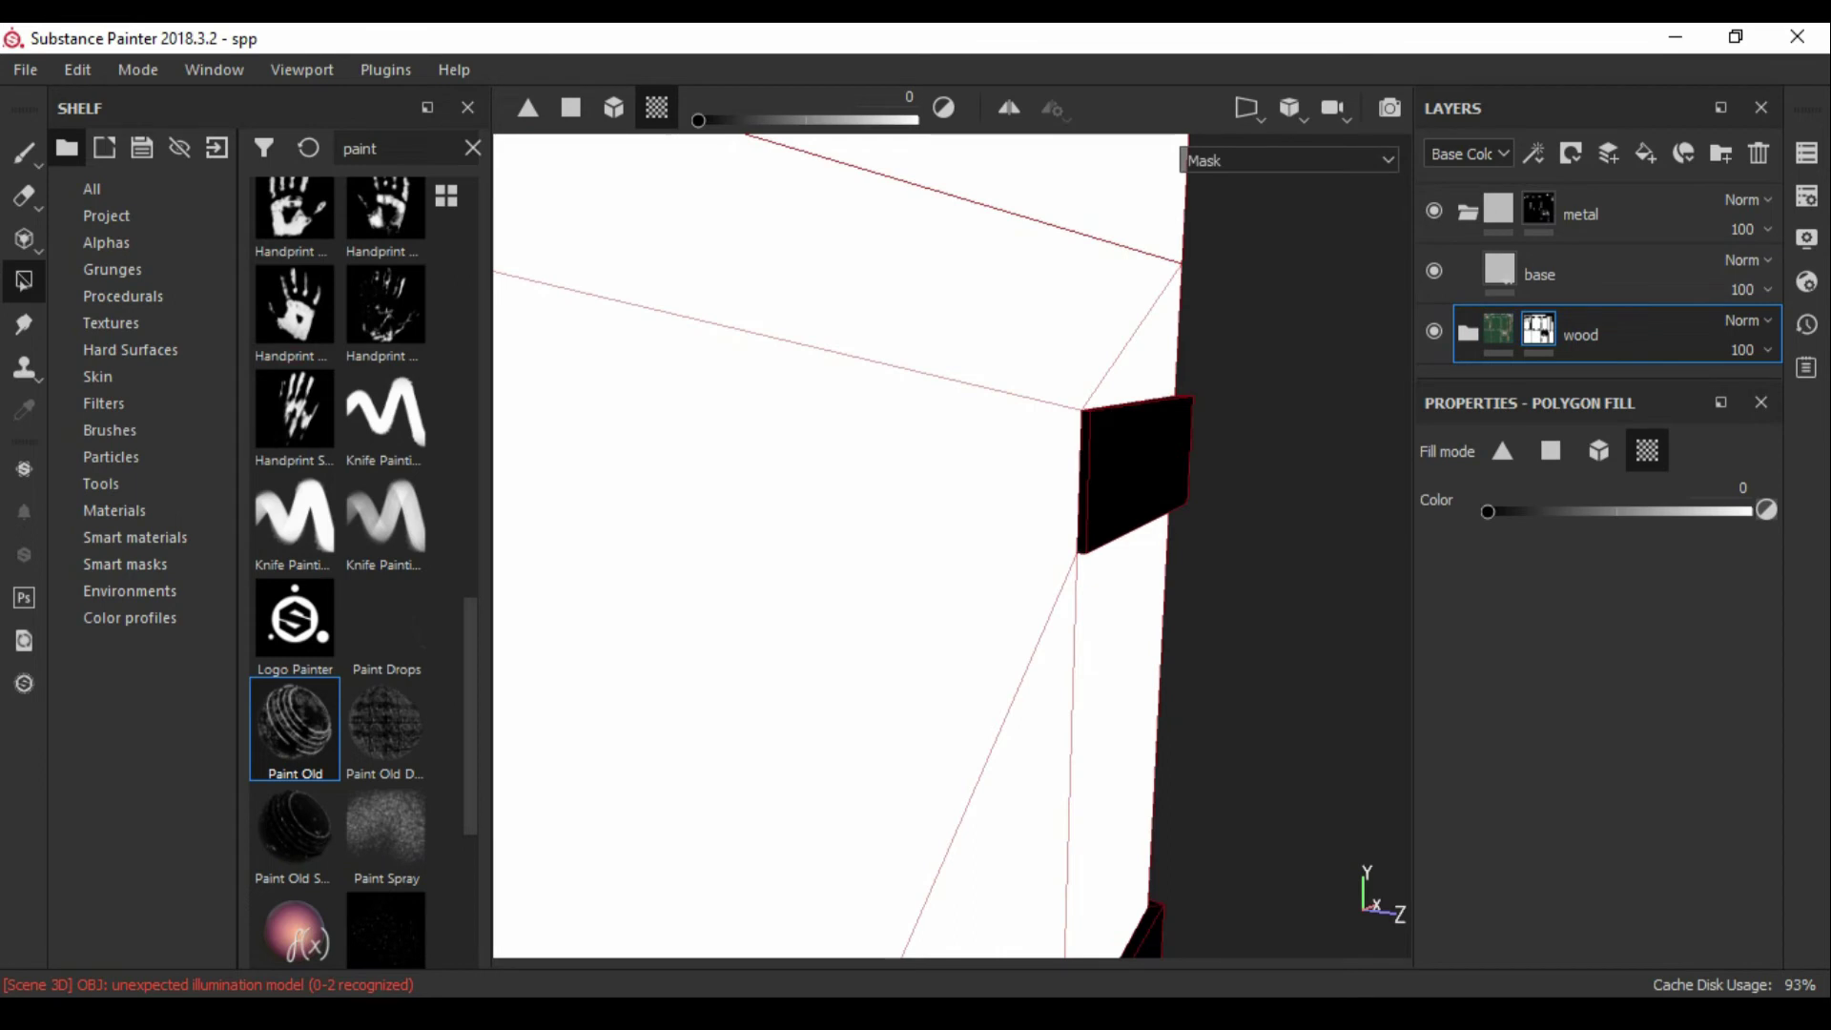
click(1333, 108)
click(1246, 107)
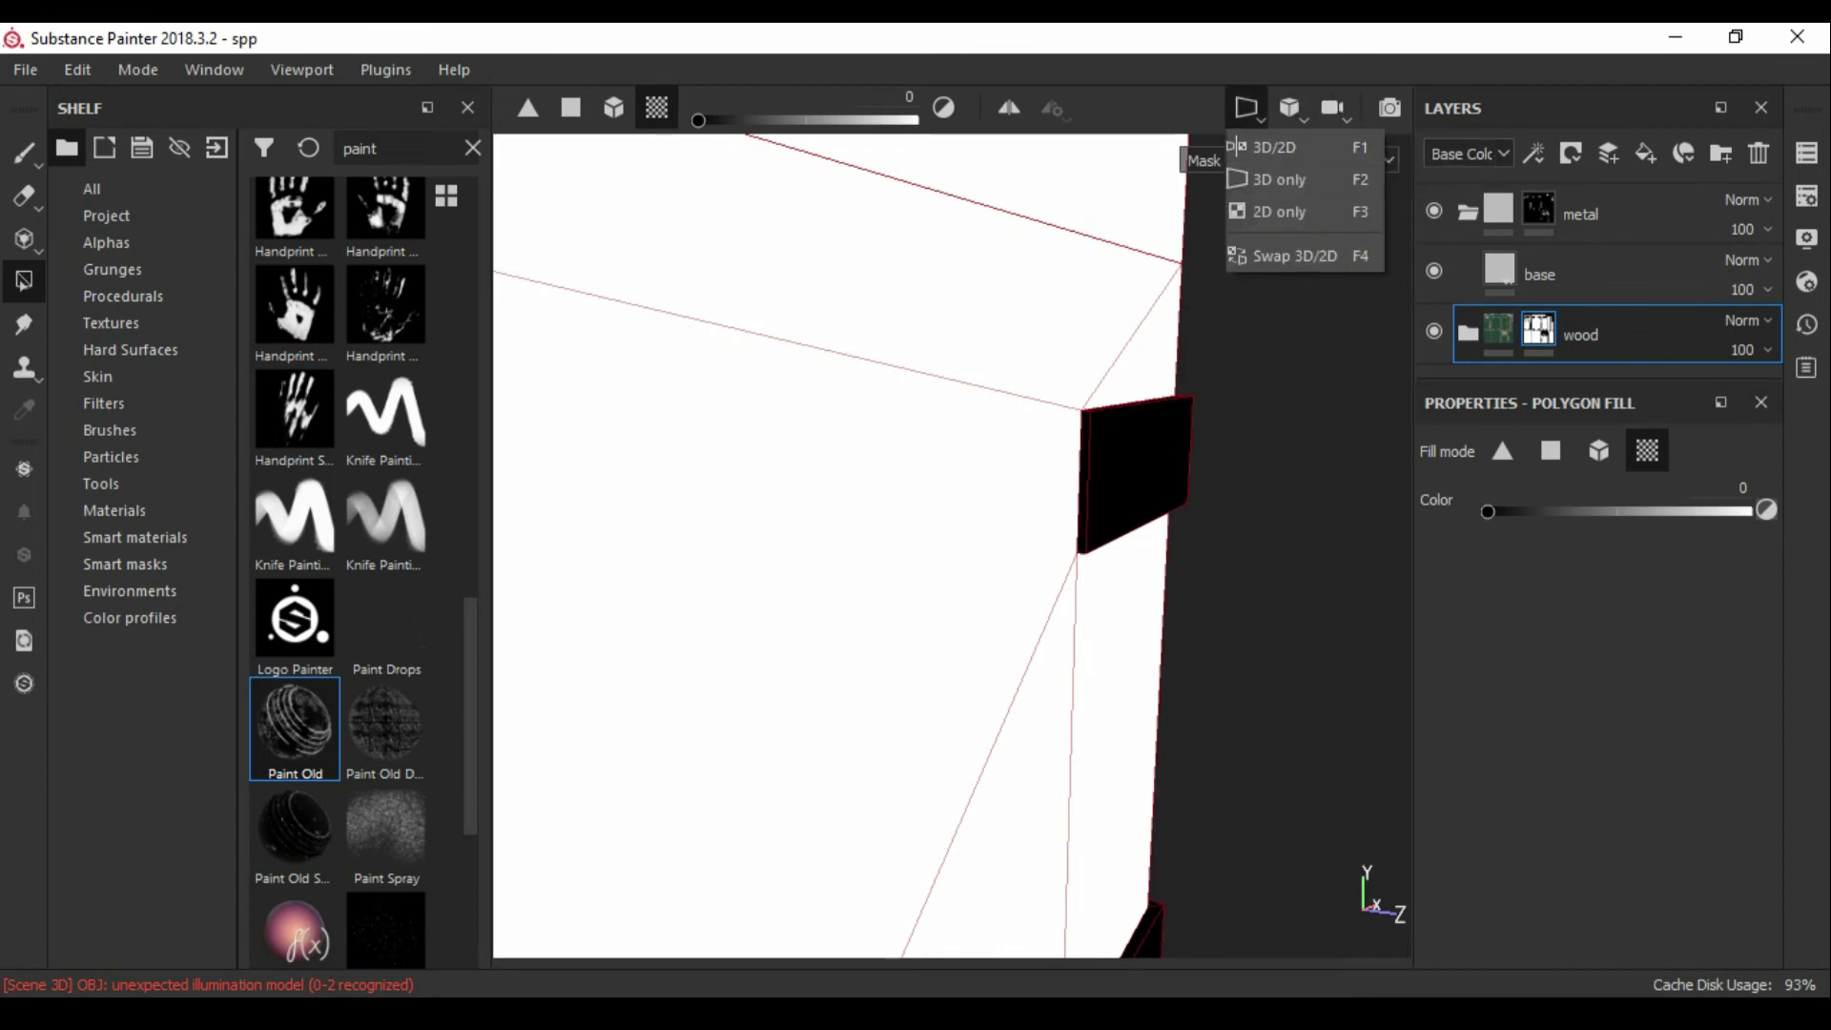
click(1498, 329)
key(f)
click(1499, 270)
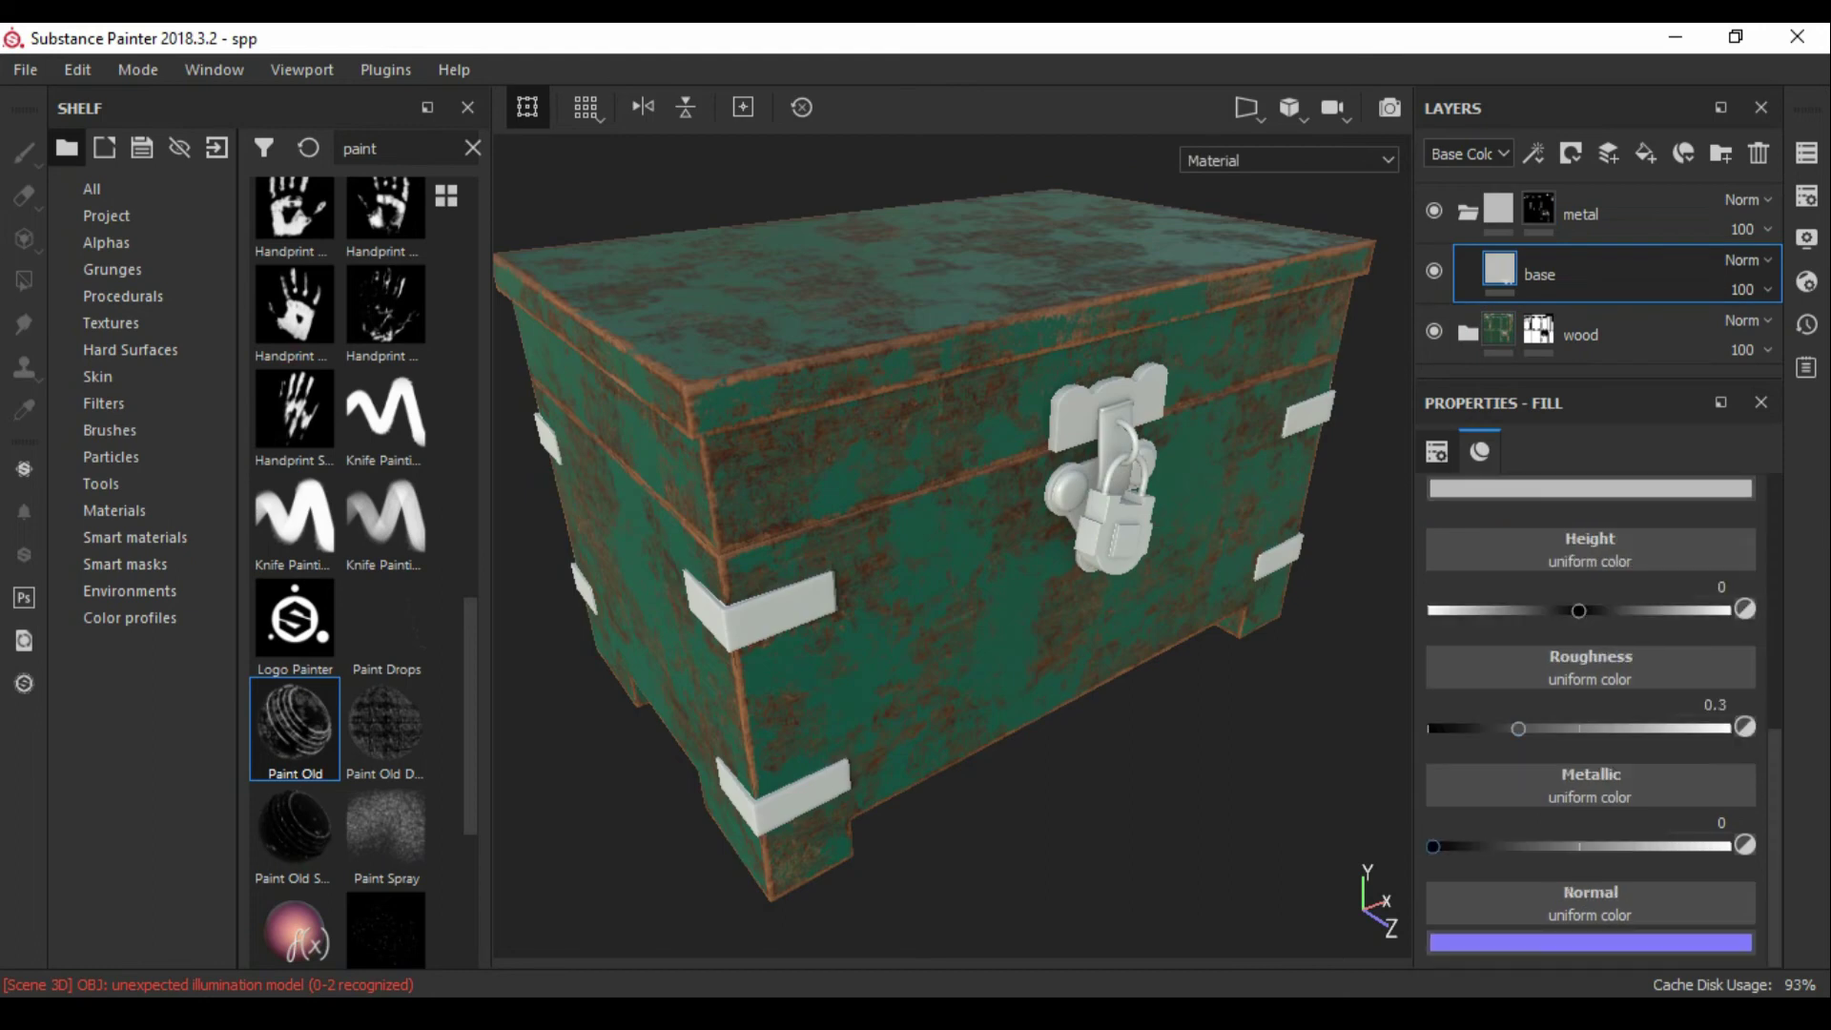
Step: Darken the metal base colour to a grey of about 0.353
click(1591, 488)
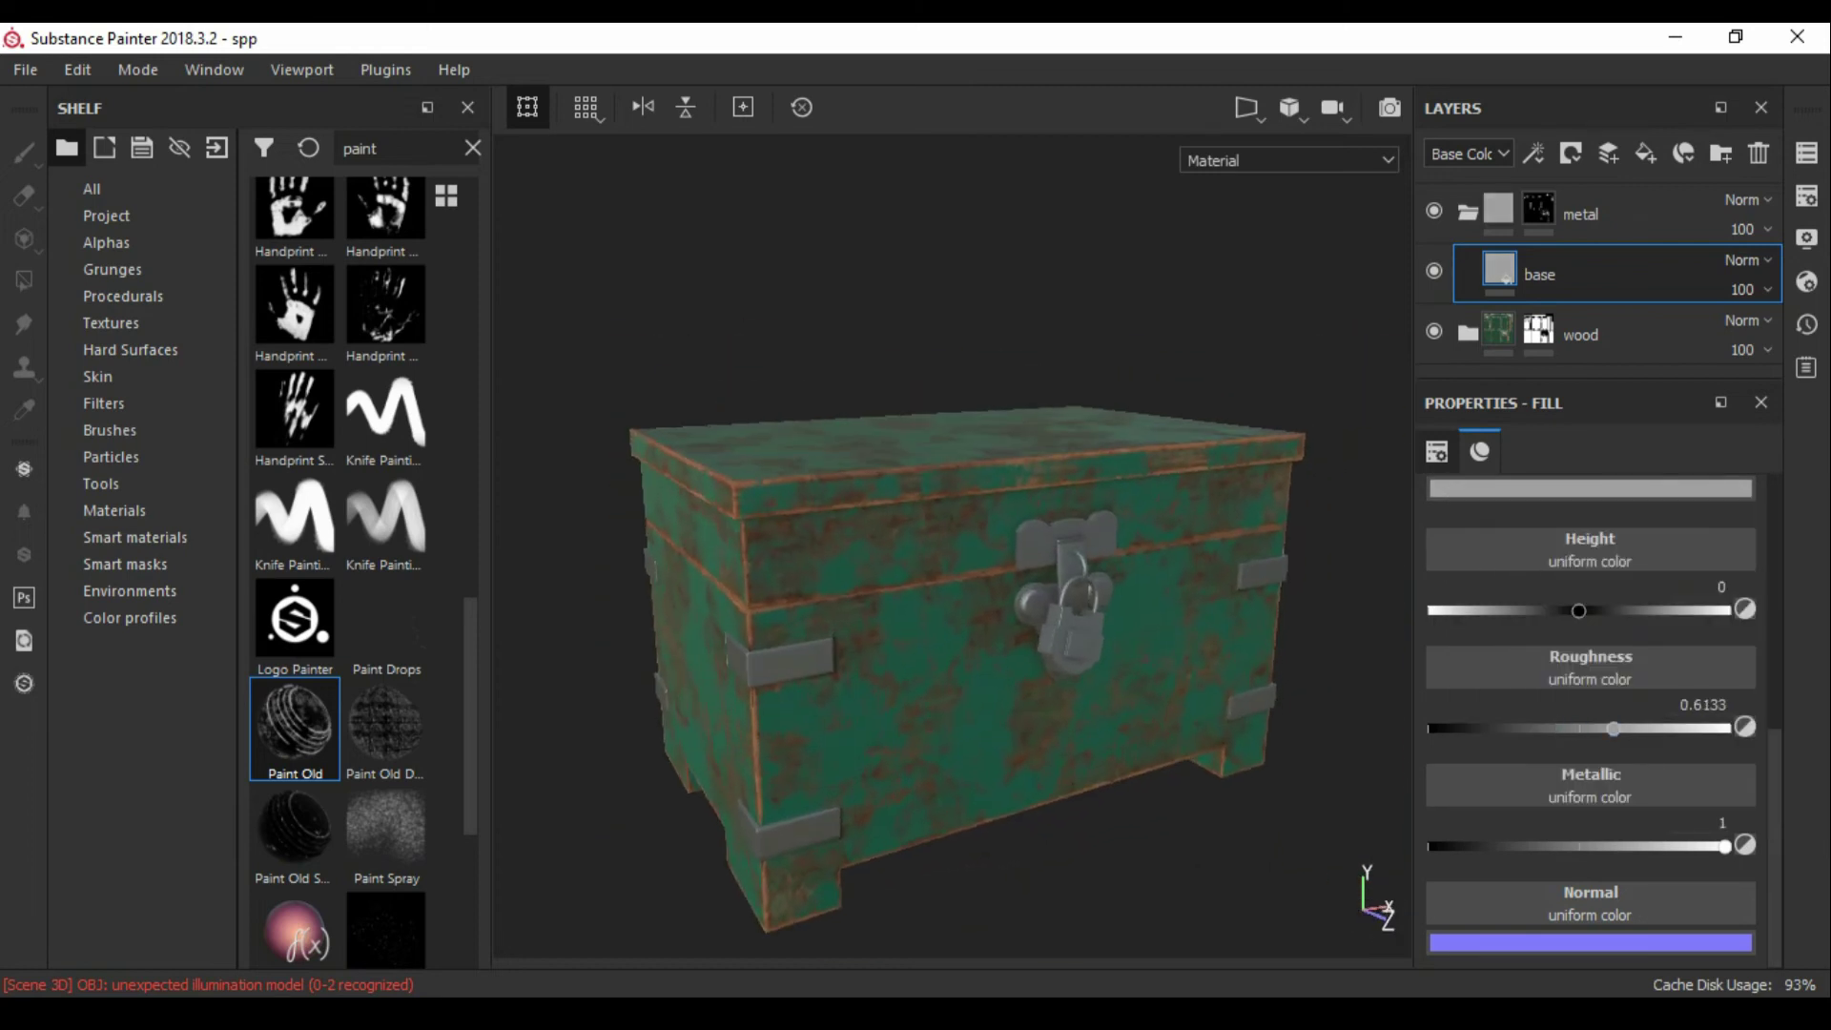
click(1589, 488)
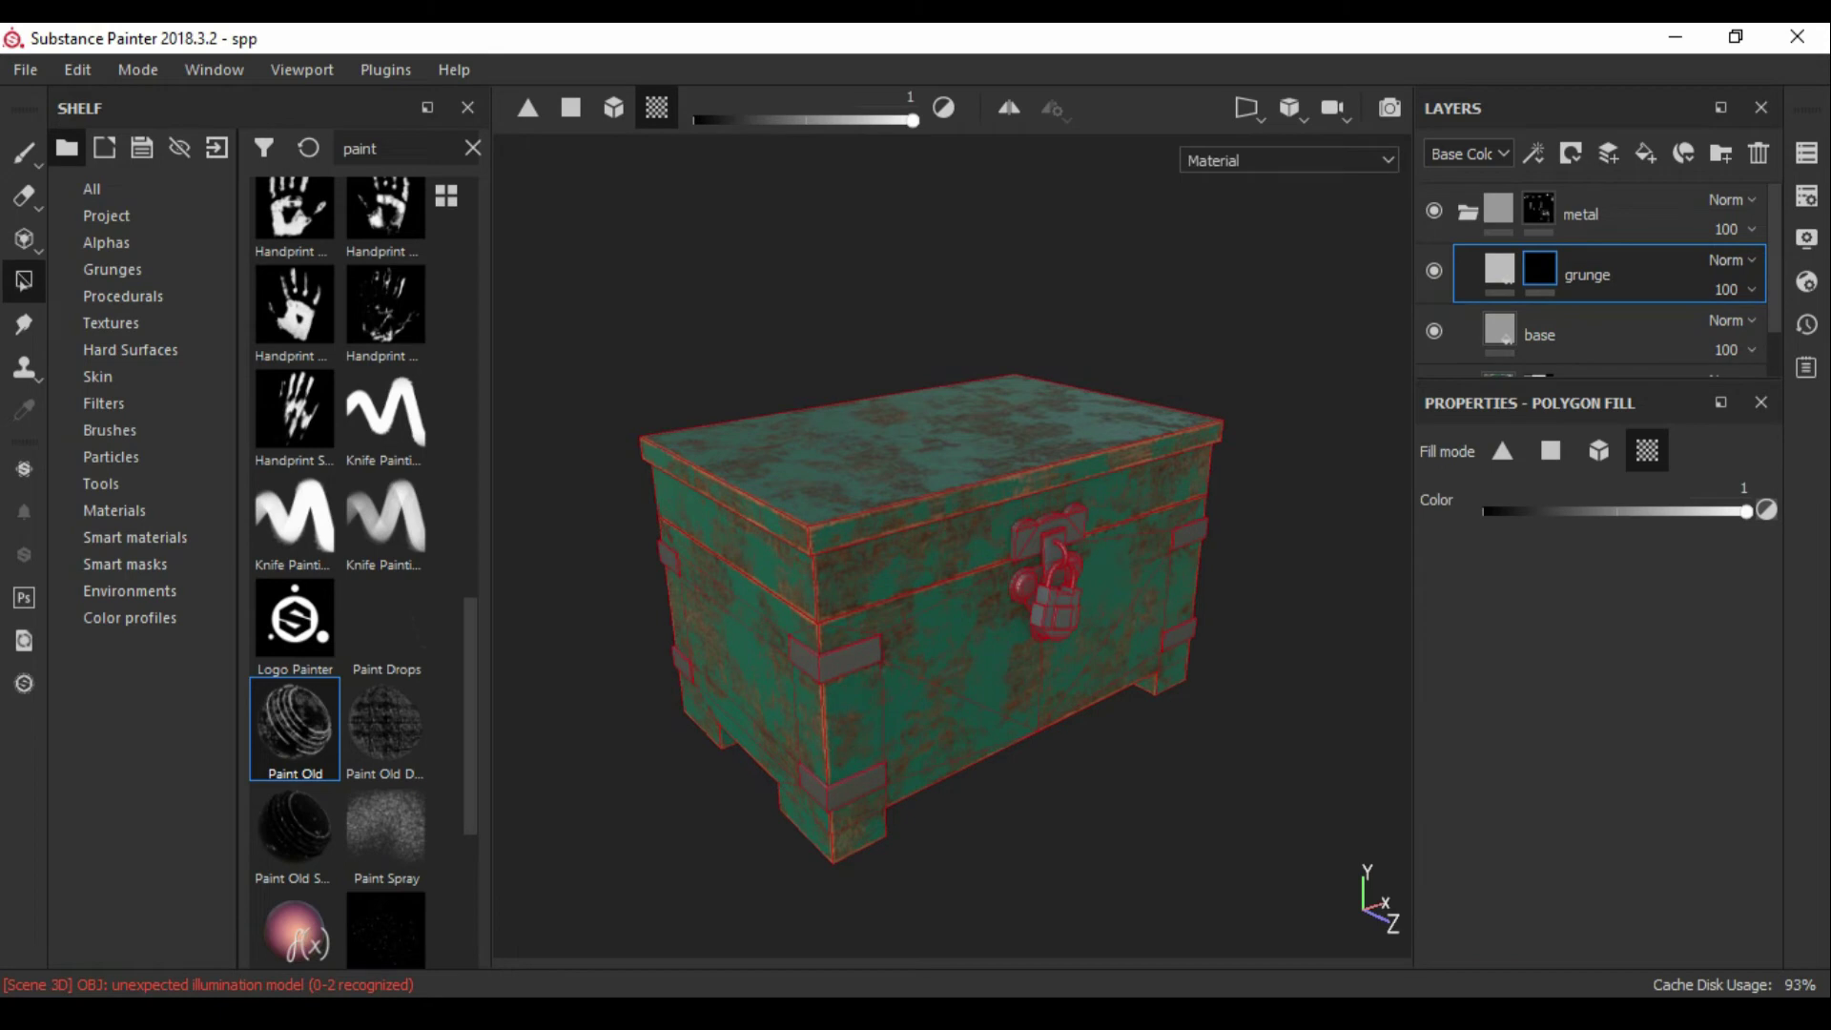
Step: Add a Grunge Concrete Dirty fill effect to the grunge mask and lower its Balance
text(grunge)
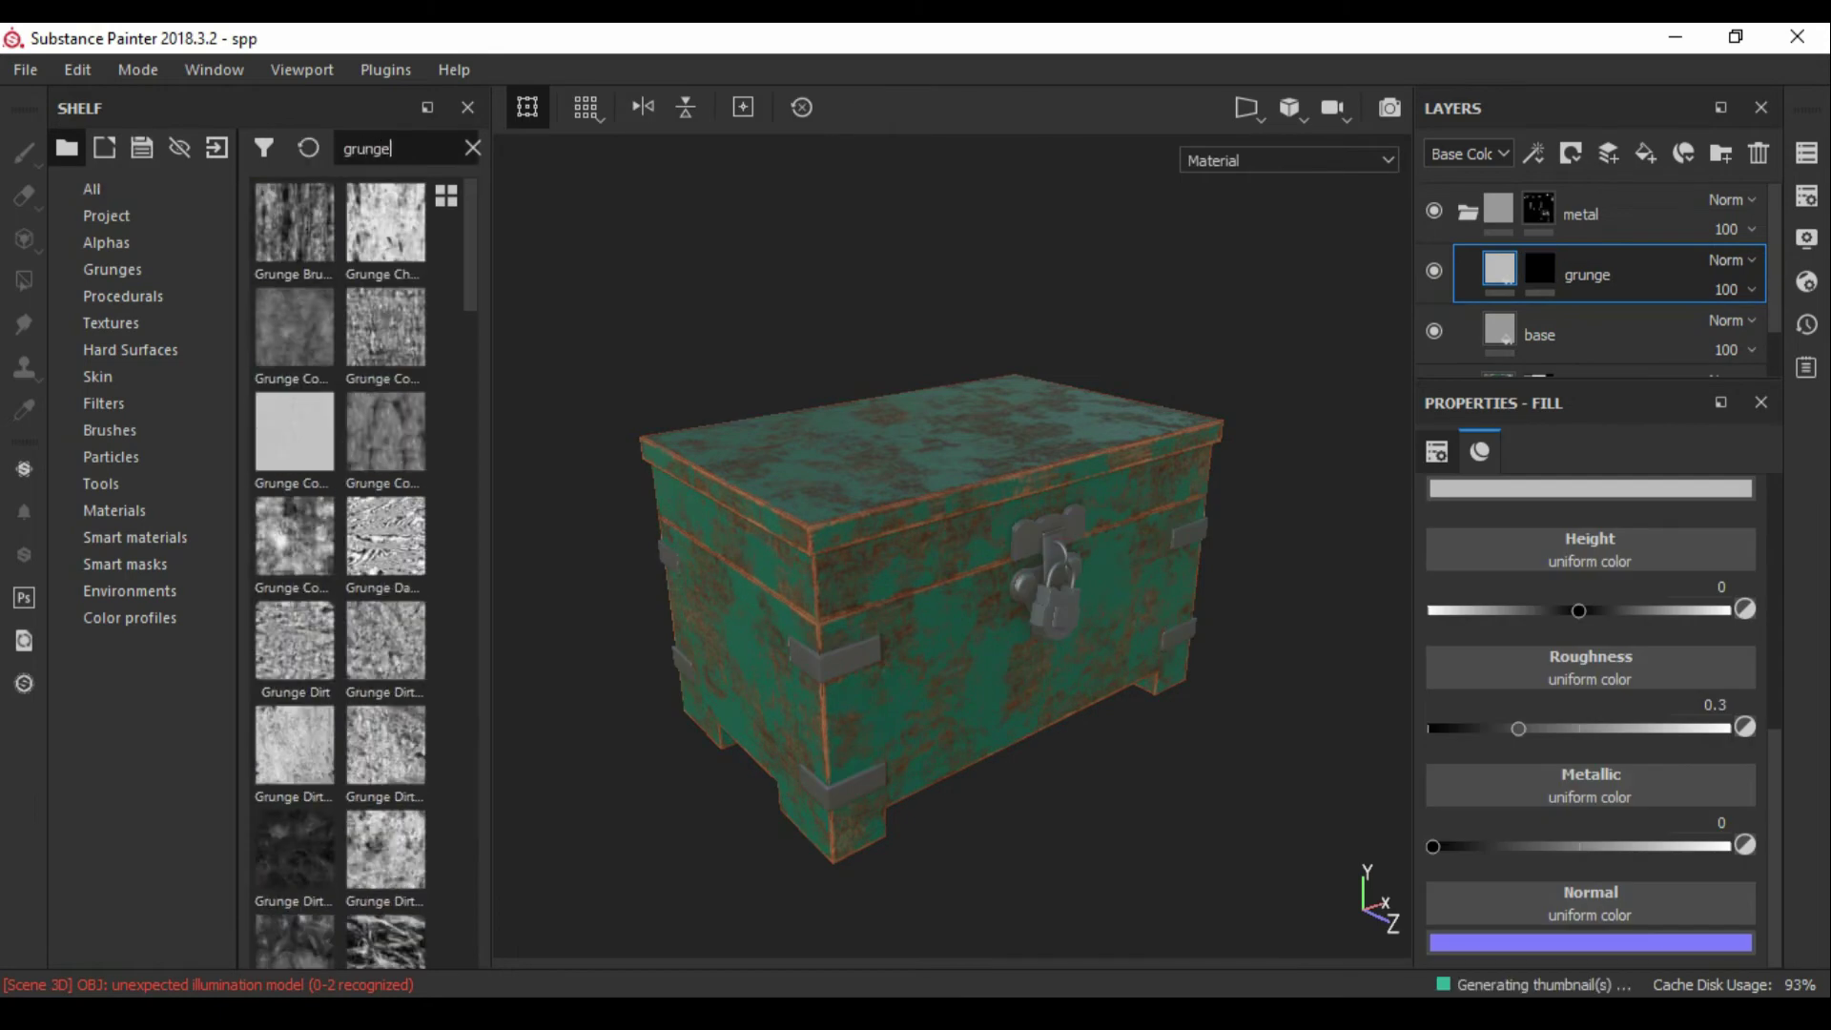
click(385, 434)
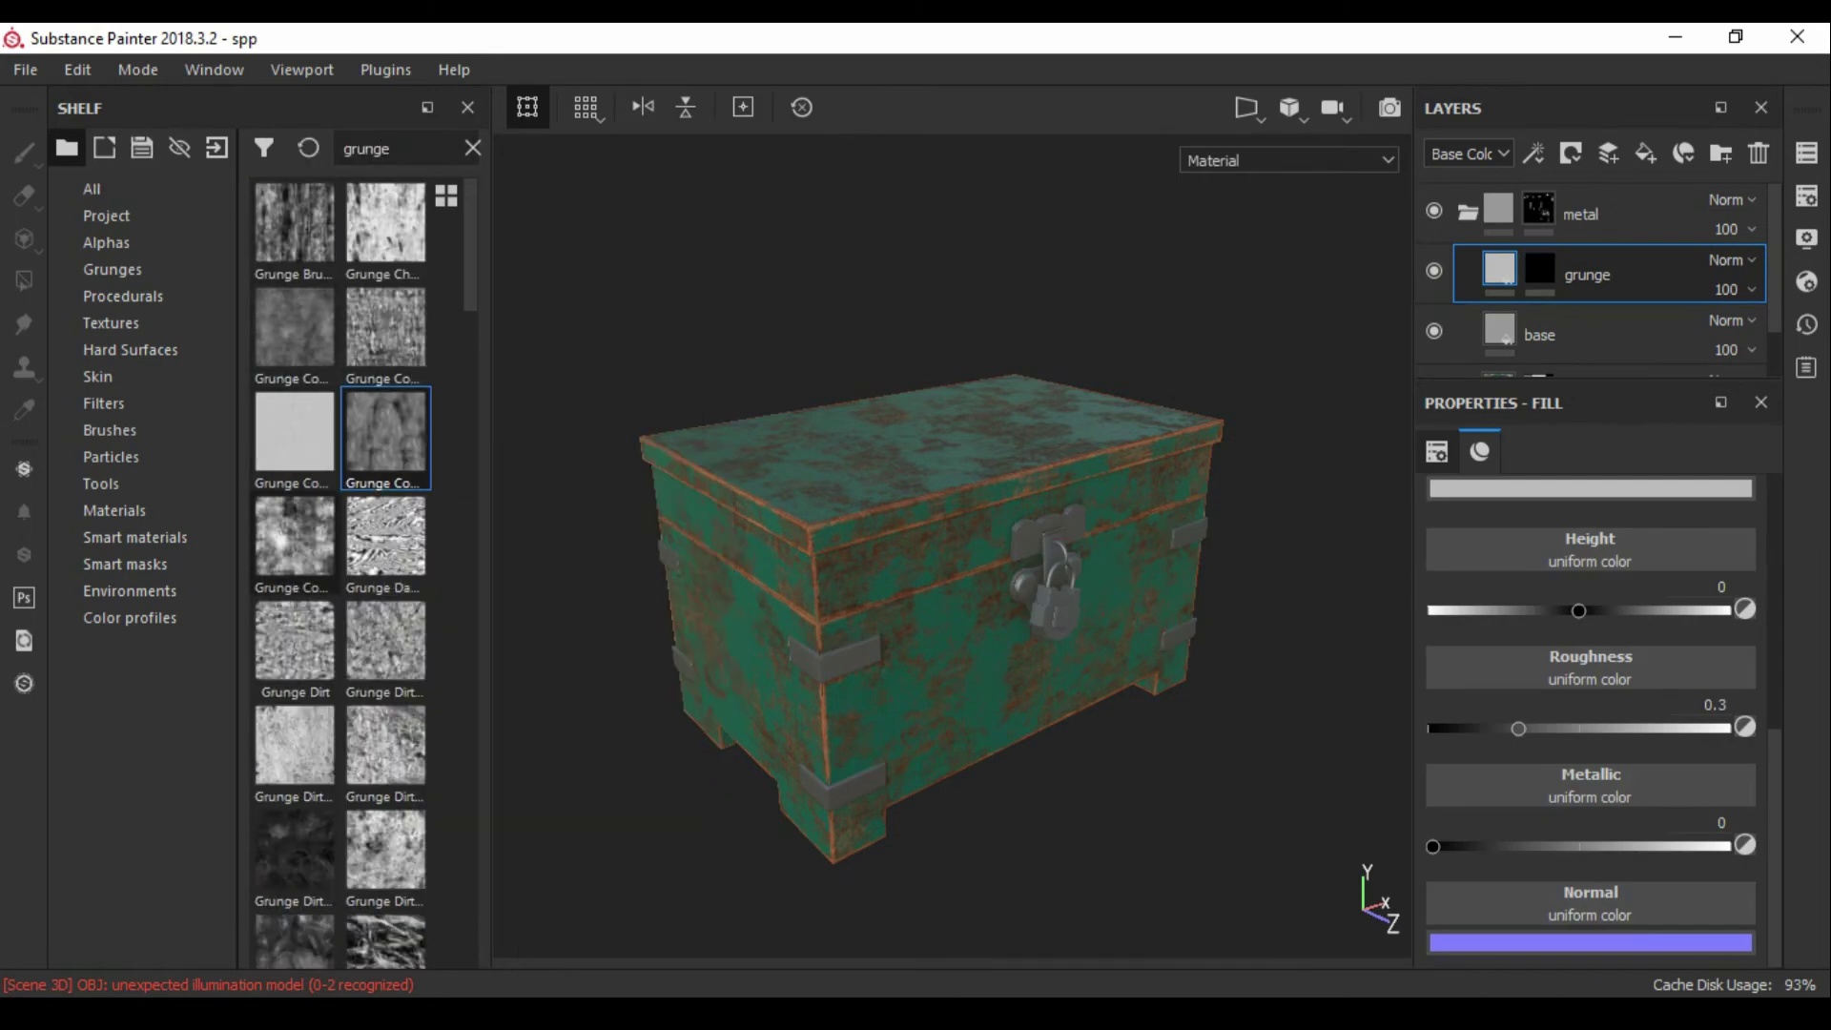
key(4)
click(1534, 153)
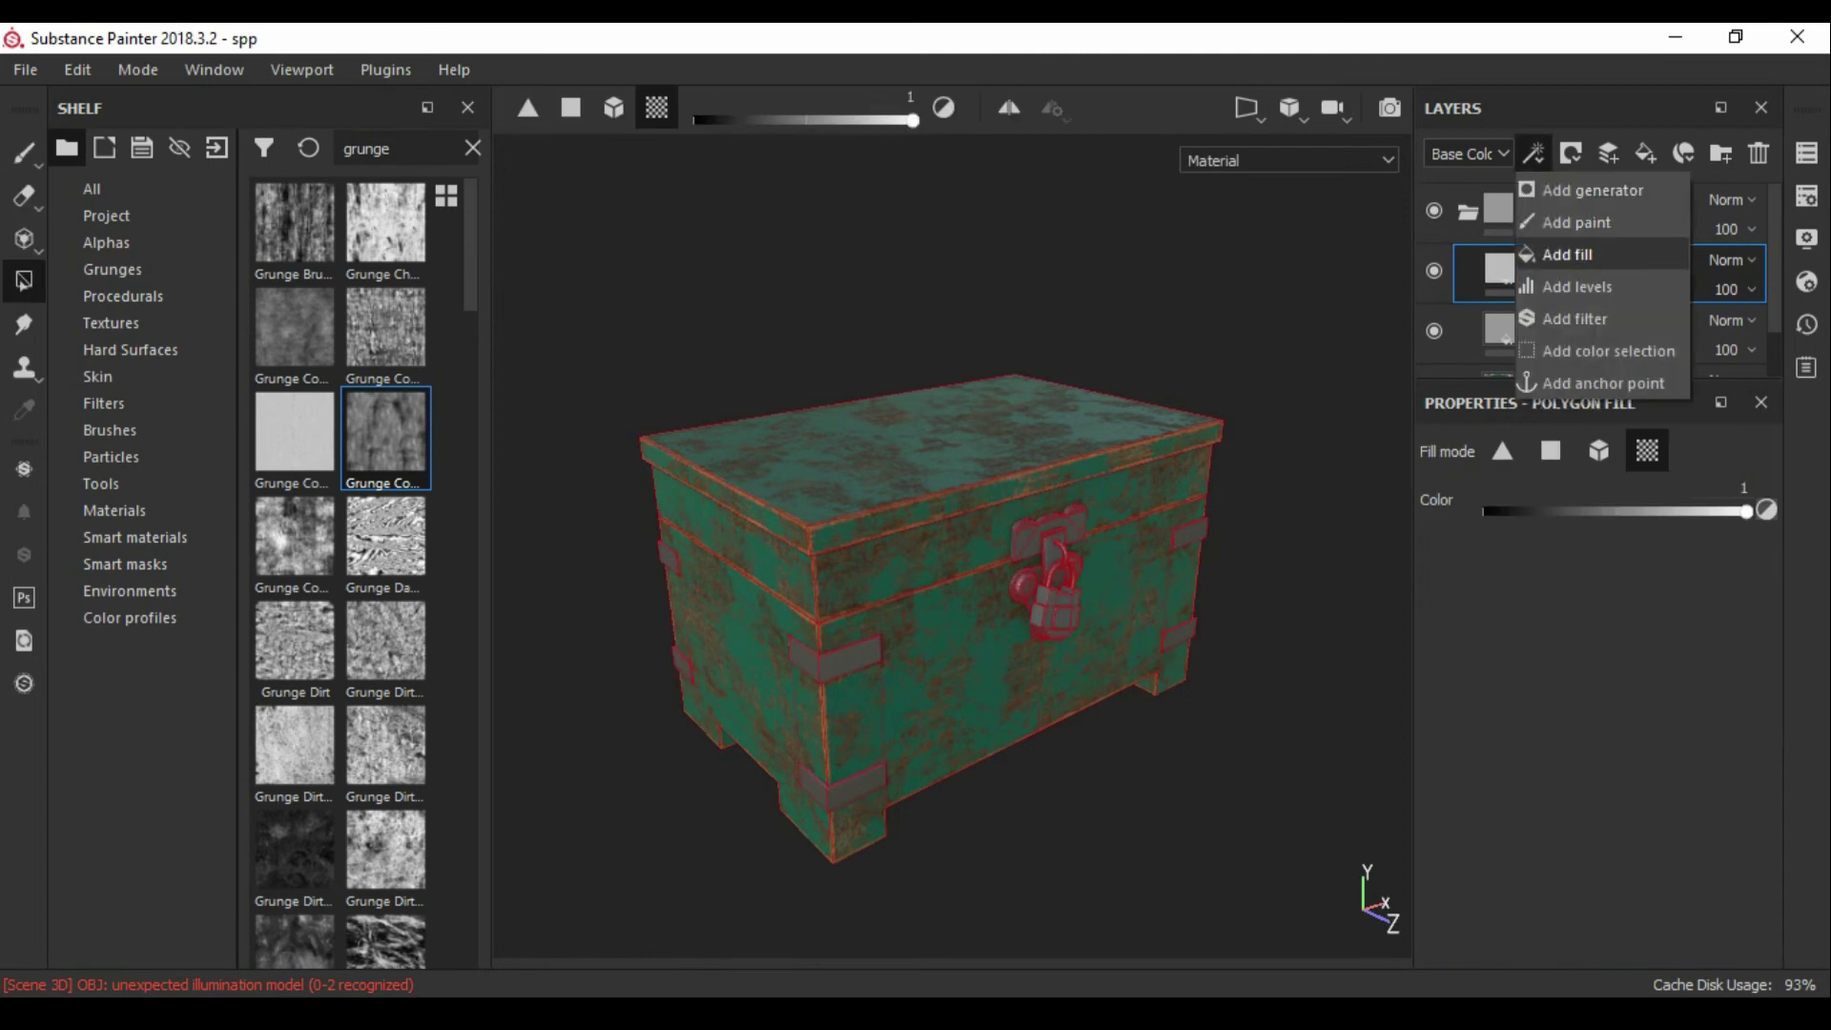
click(1574, 255)
scroll(1049, 572, up, 3)
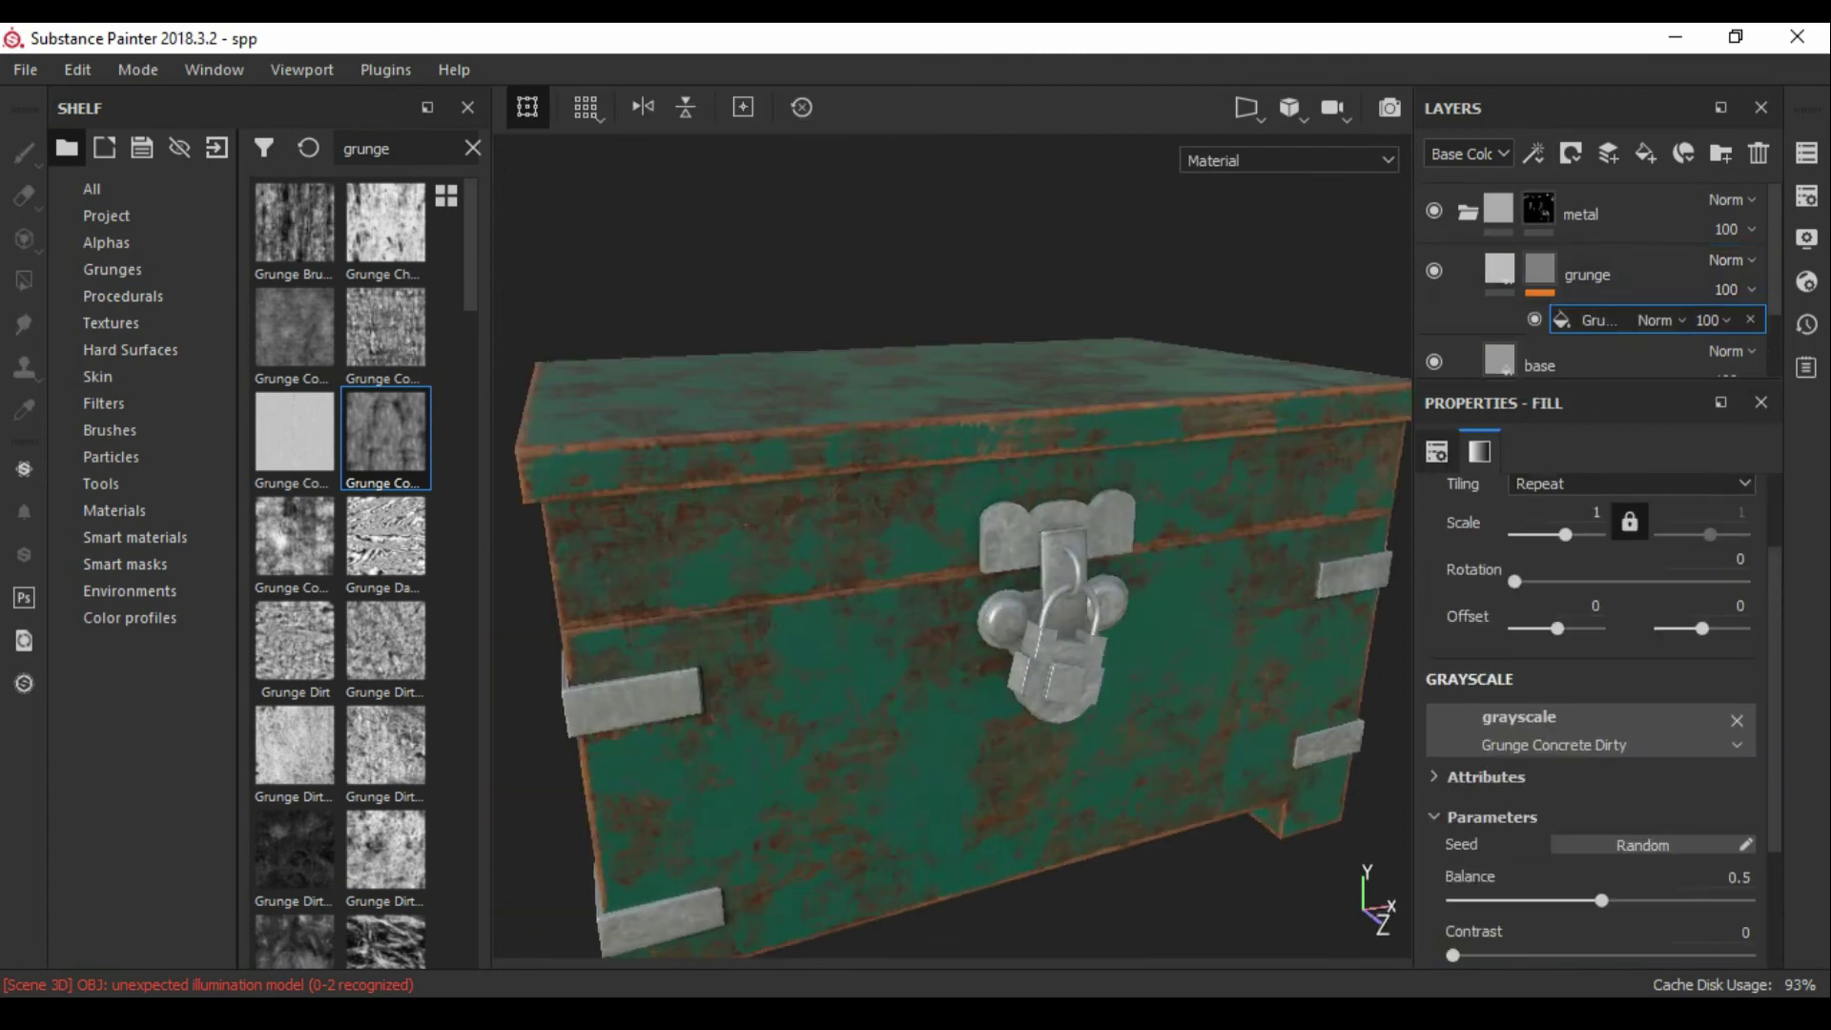
scroll(1049, 572, up, 5)
drag(1602, 900, 1546, 901)
Step: Limit the grunge layer so it affects the roughness channel only
click(1611, 276)
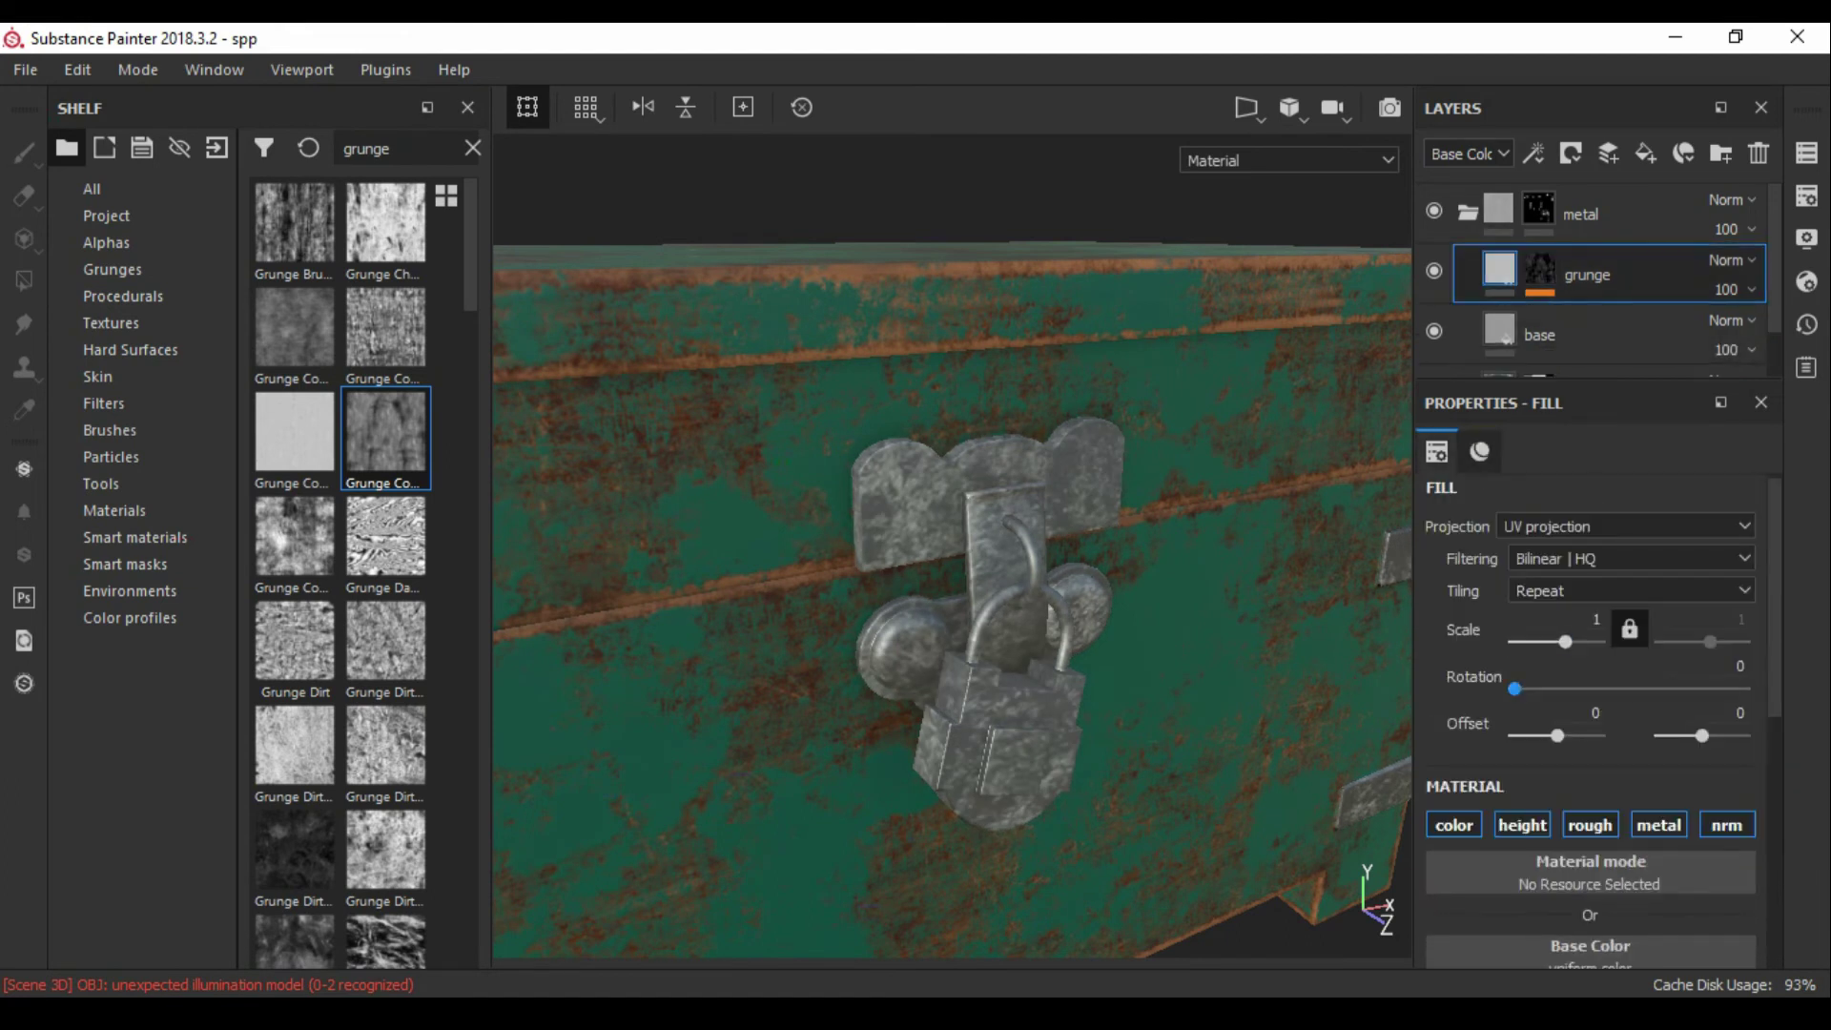
scroll(1591, 715, down, 5)
scroll(1591, 716, up, 3)
click(1454, 531)
click(1659, 531)
click(1522, 633)
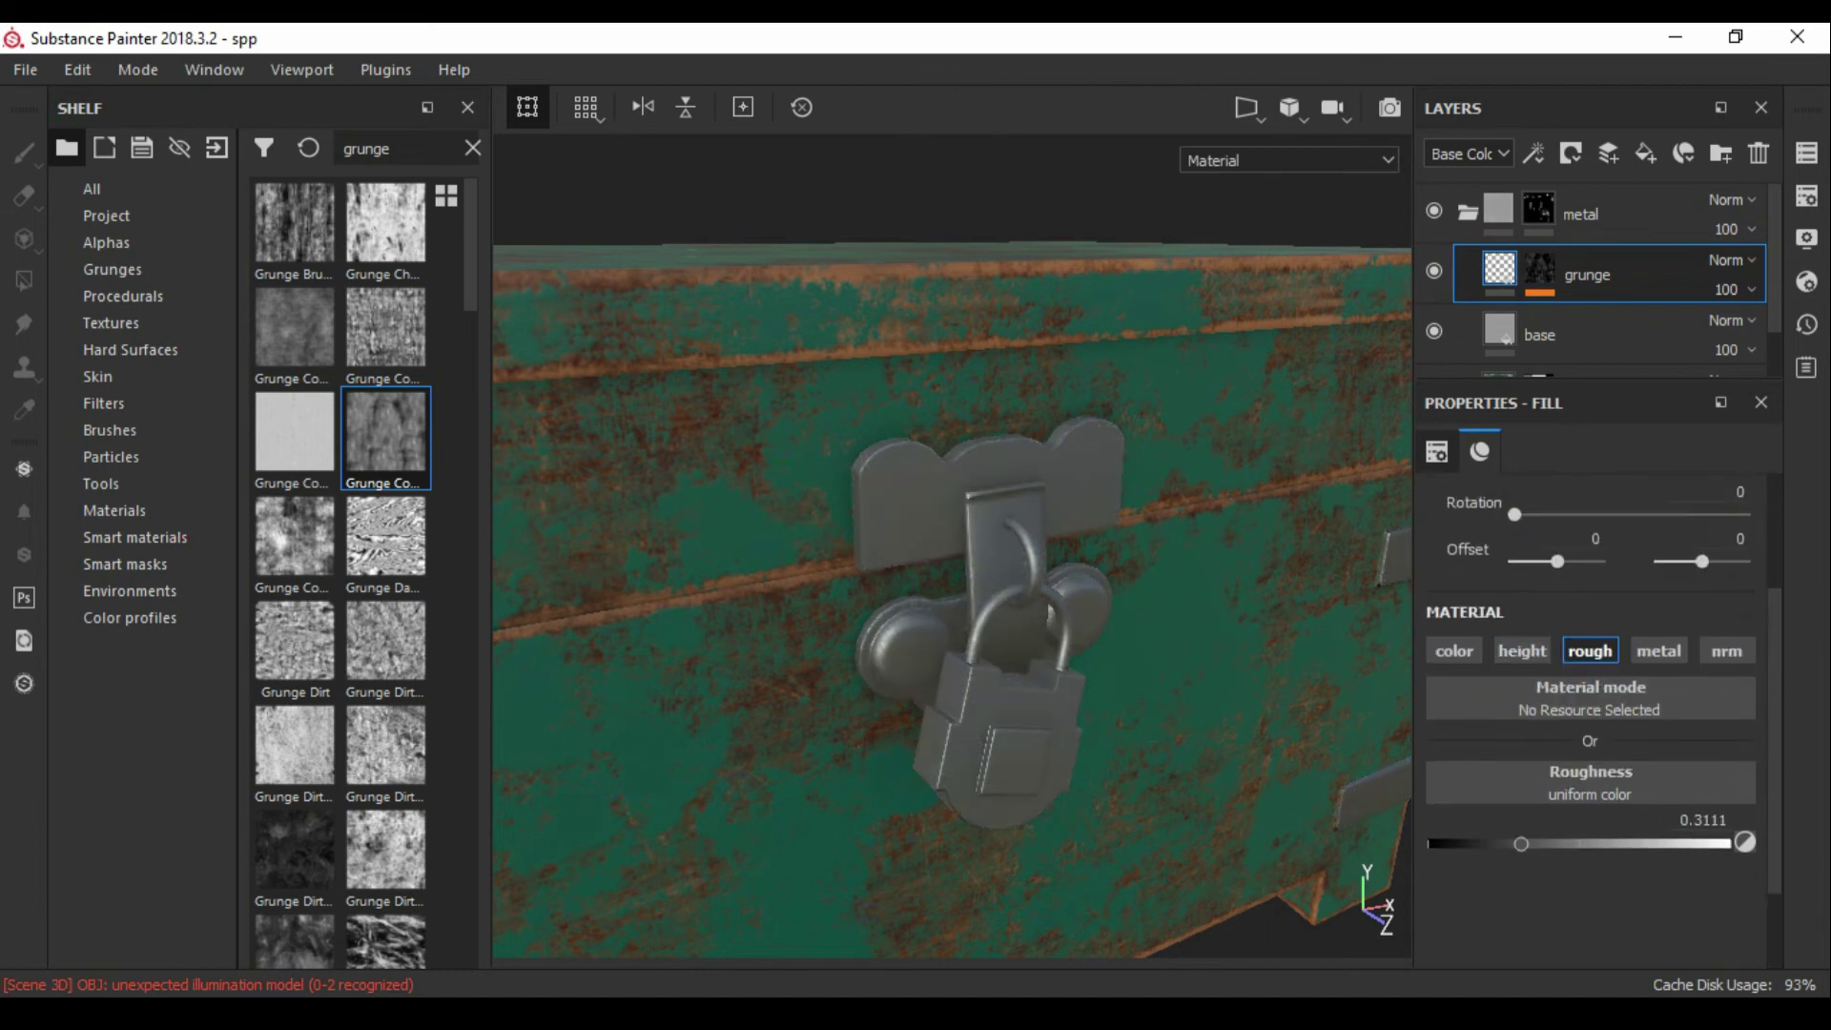
click(1659, 651)
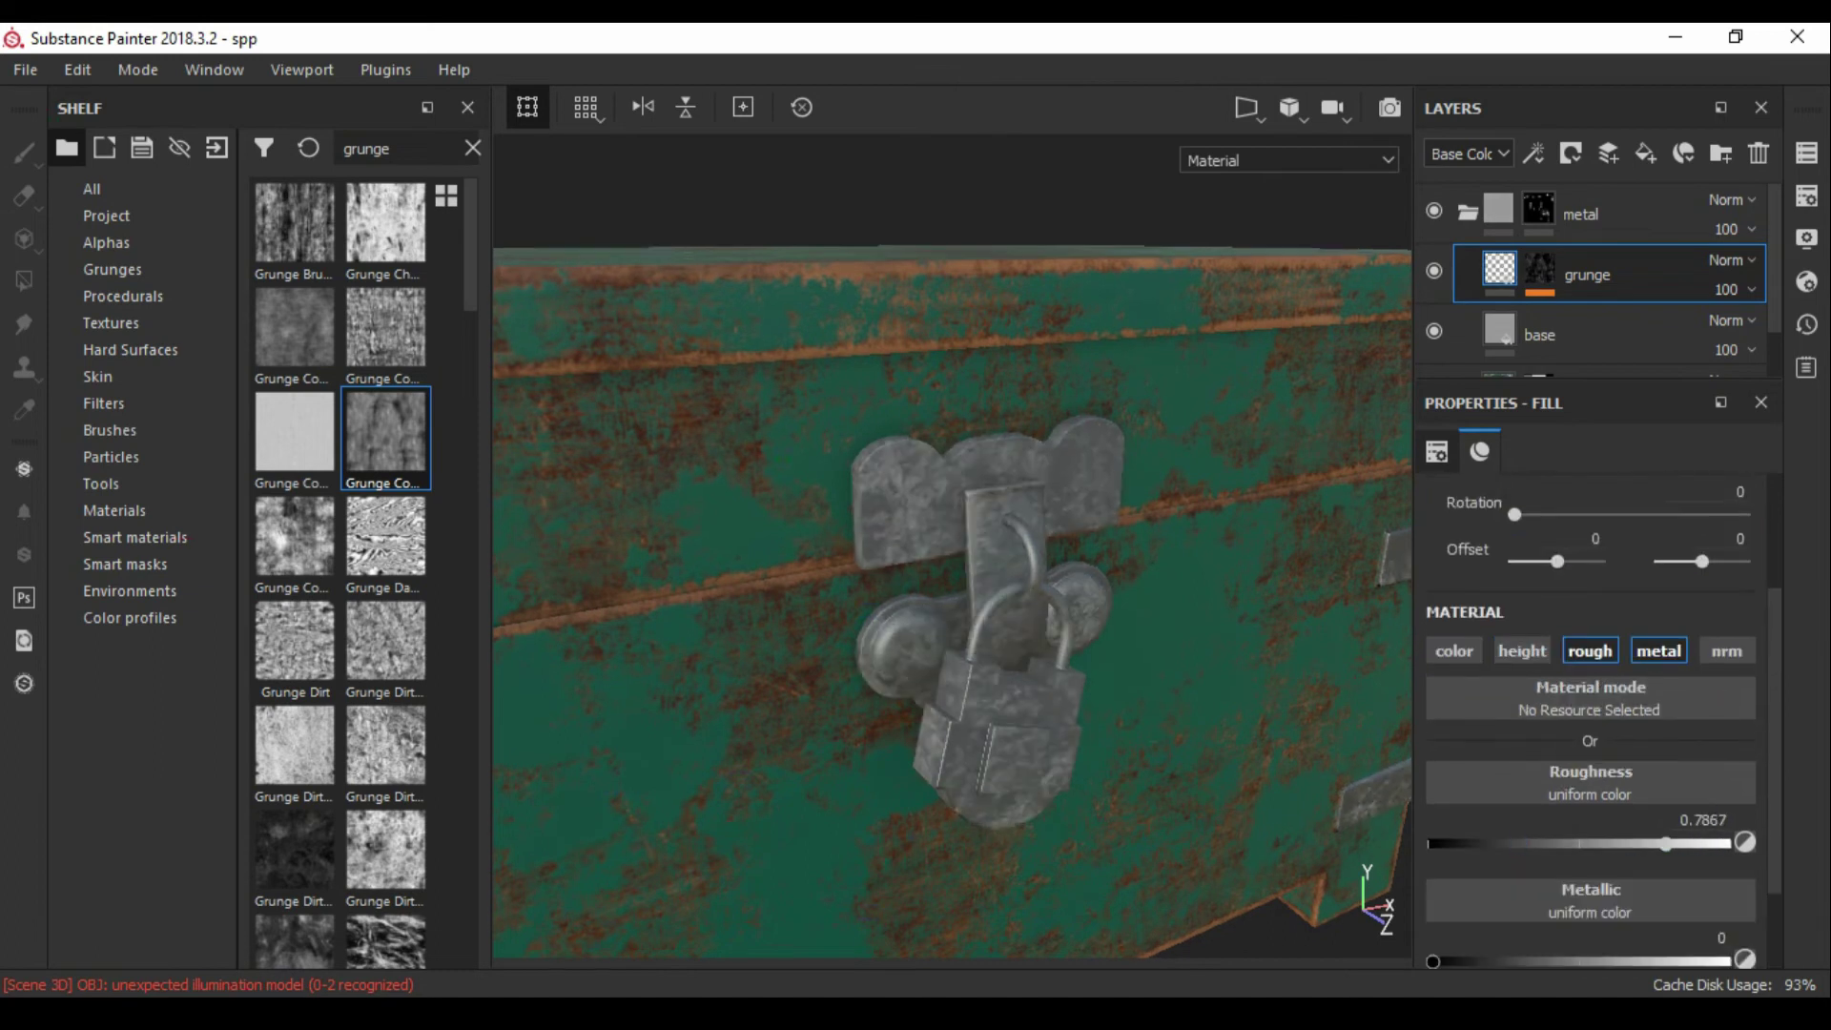
scroll(1591, 715, down, 1)
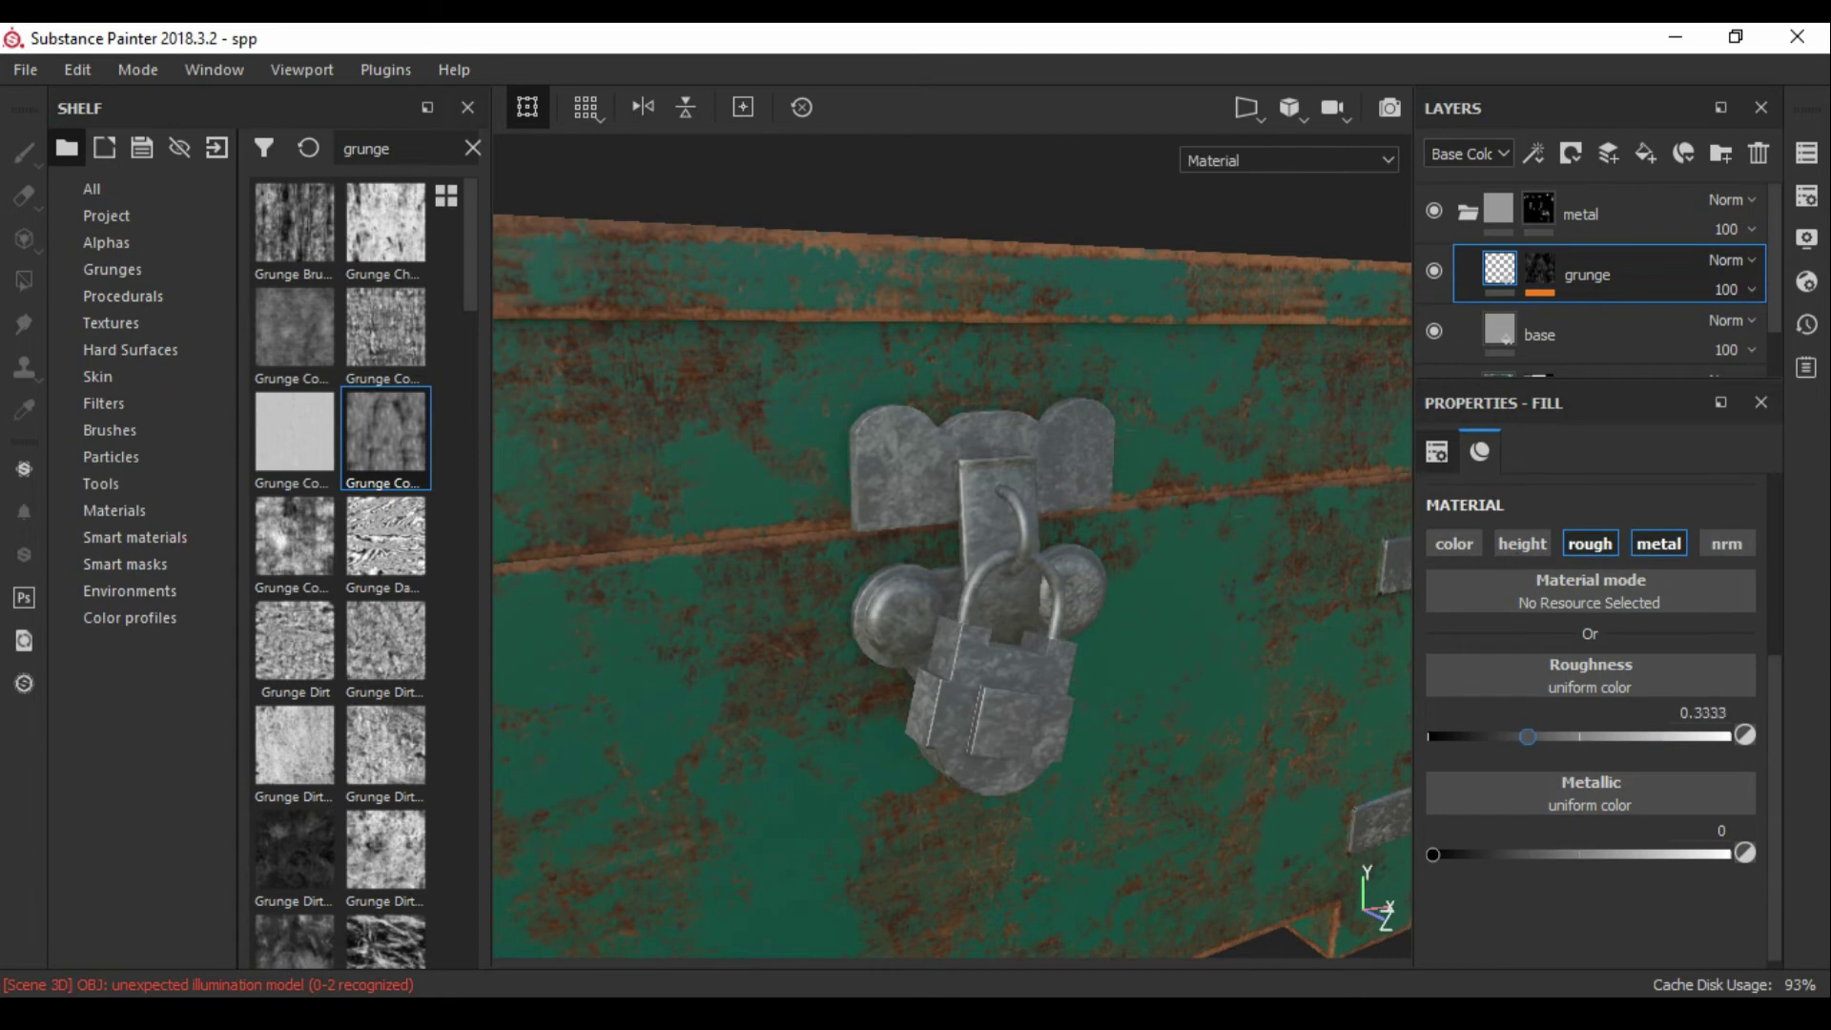
key(ctrl+z)
key(ctrl+z)
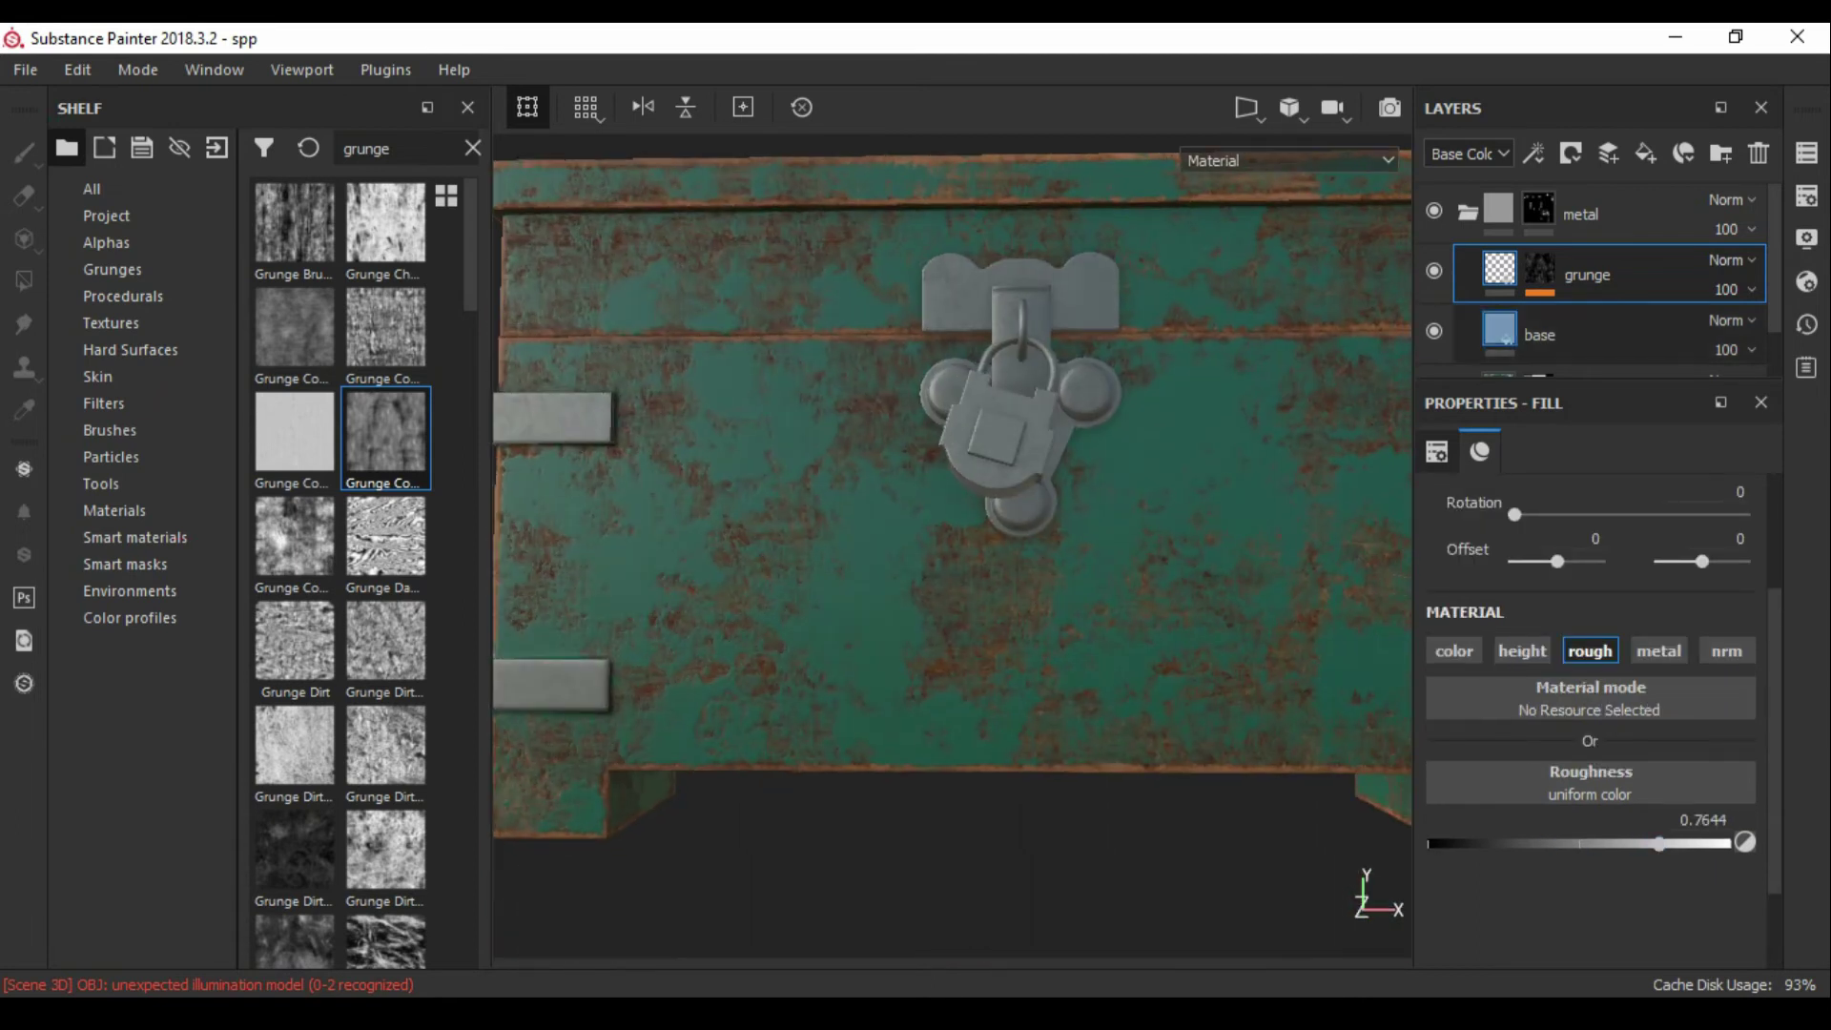
Step: Darken the hardware base grey to 0.258 and add a black-masked fill layer for scratches
click(1525, 334)
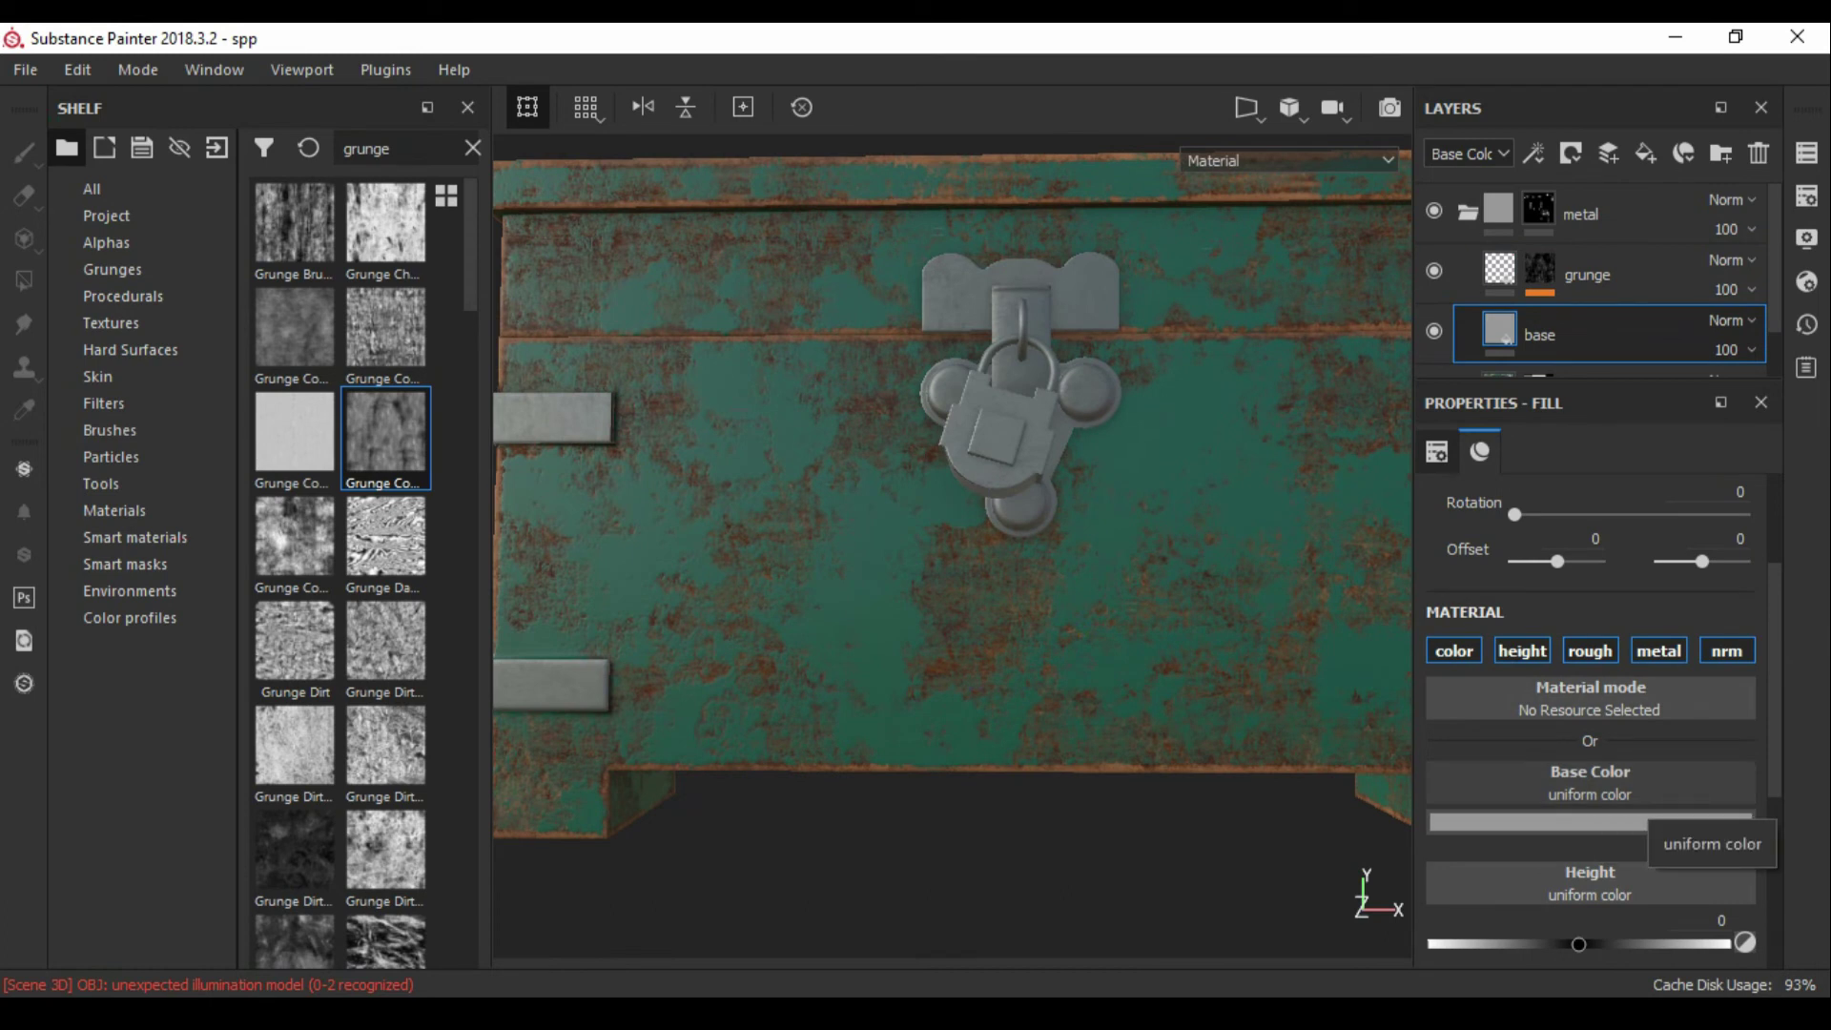
click(1621, 823)
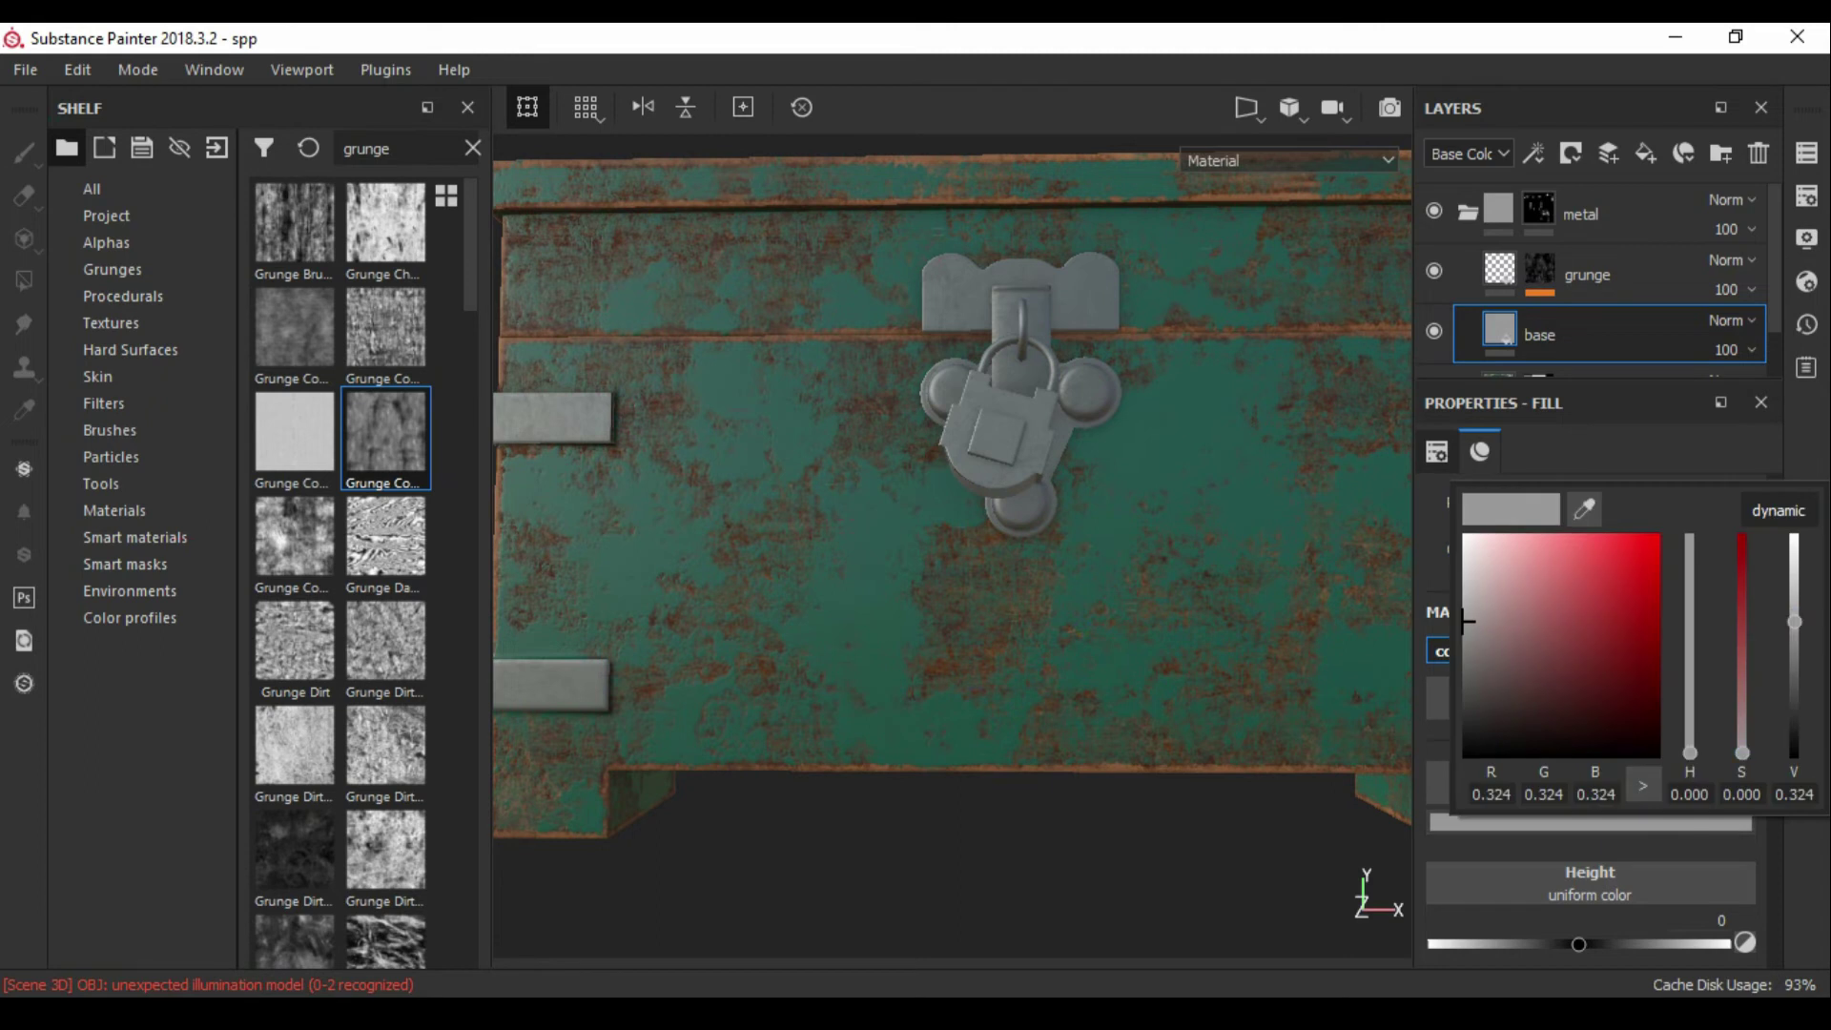
drag(1466, 617, 1465, 641)
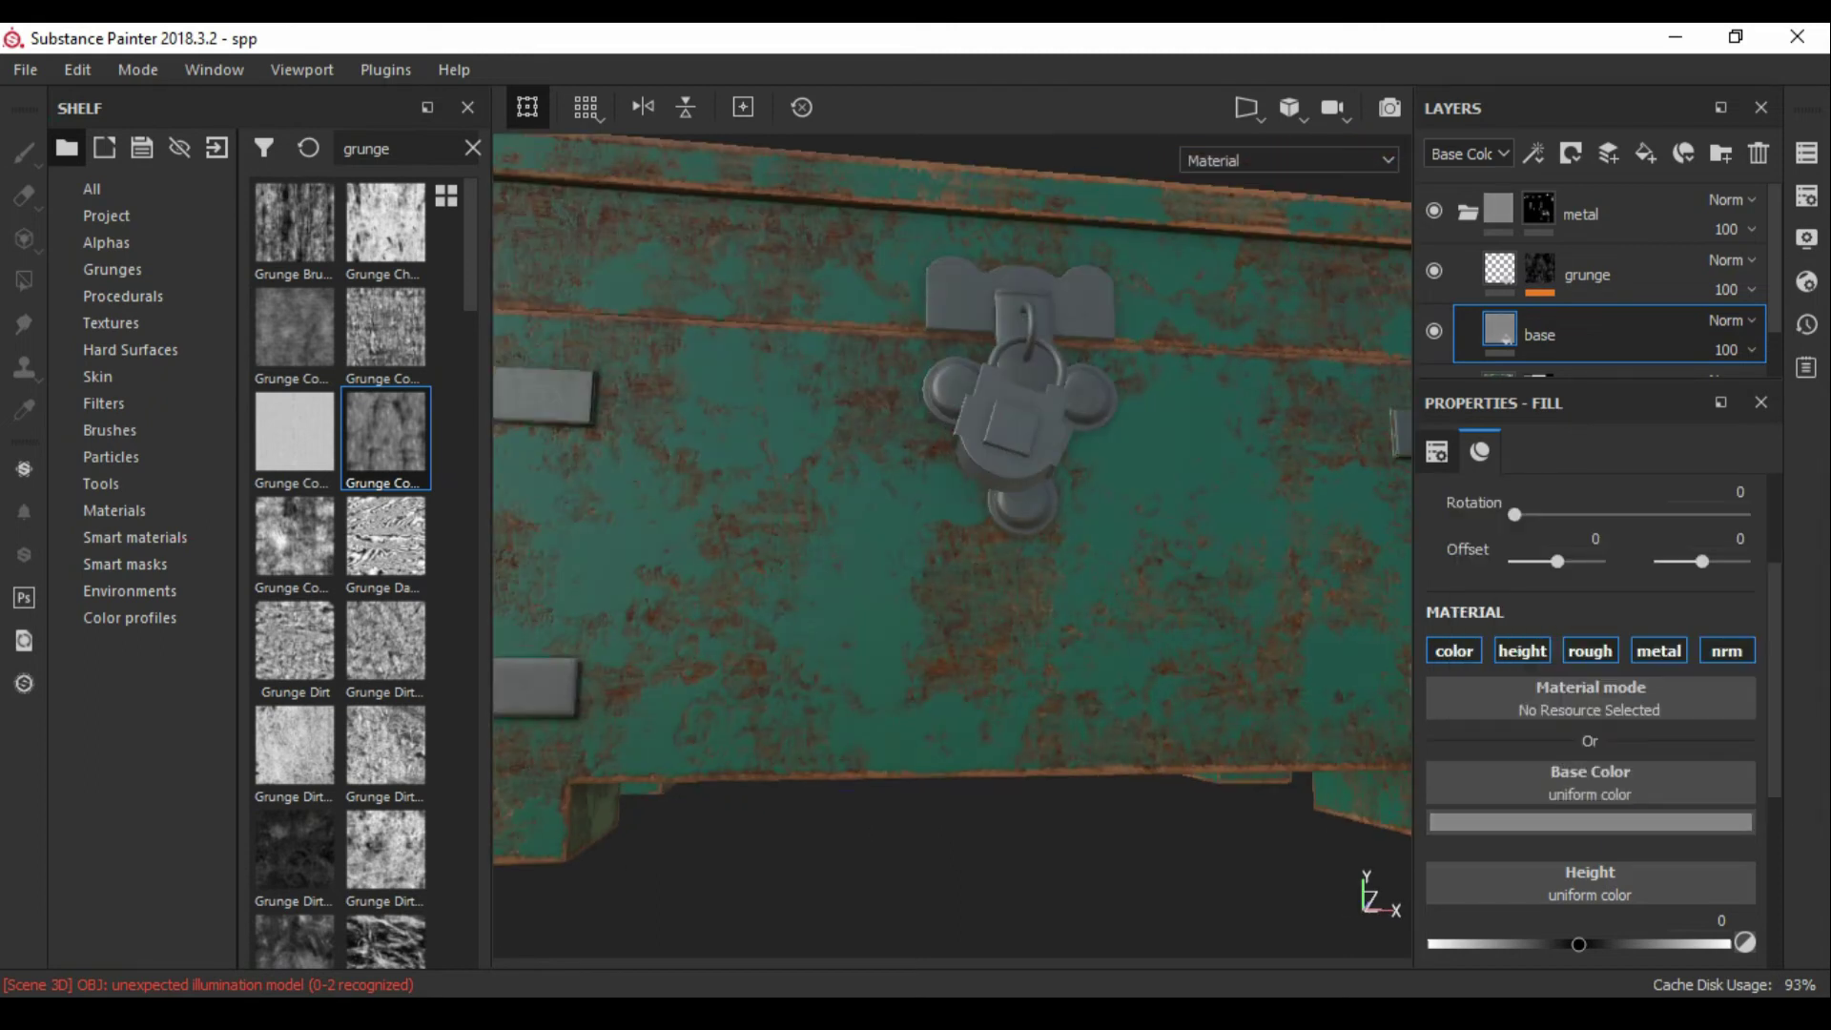
click(1647, 153)
click(24, 280)
text(scratch)
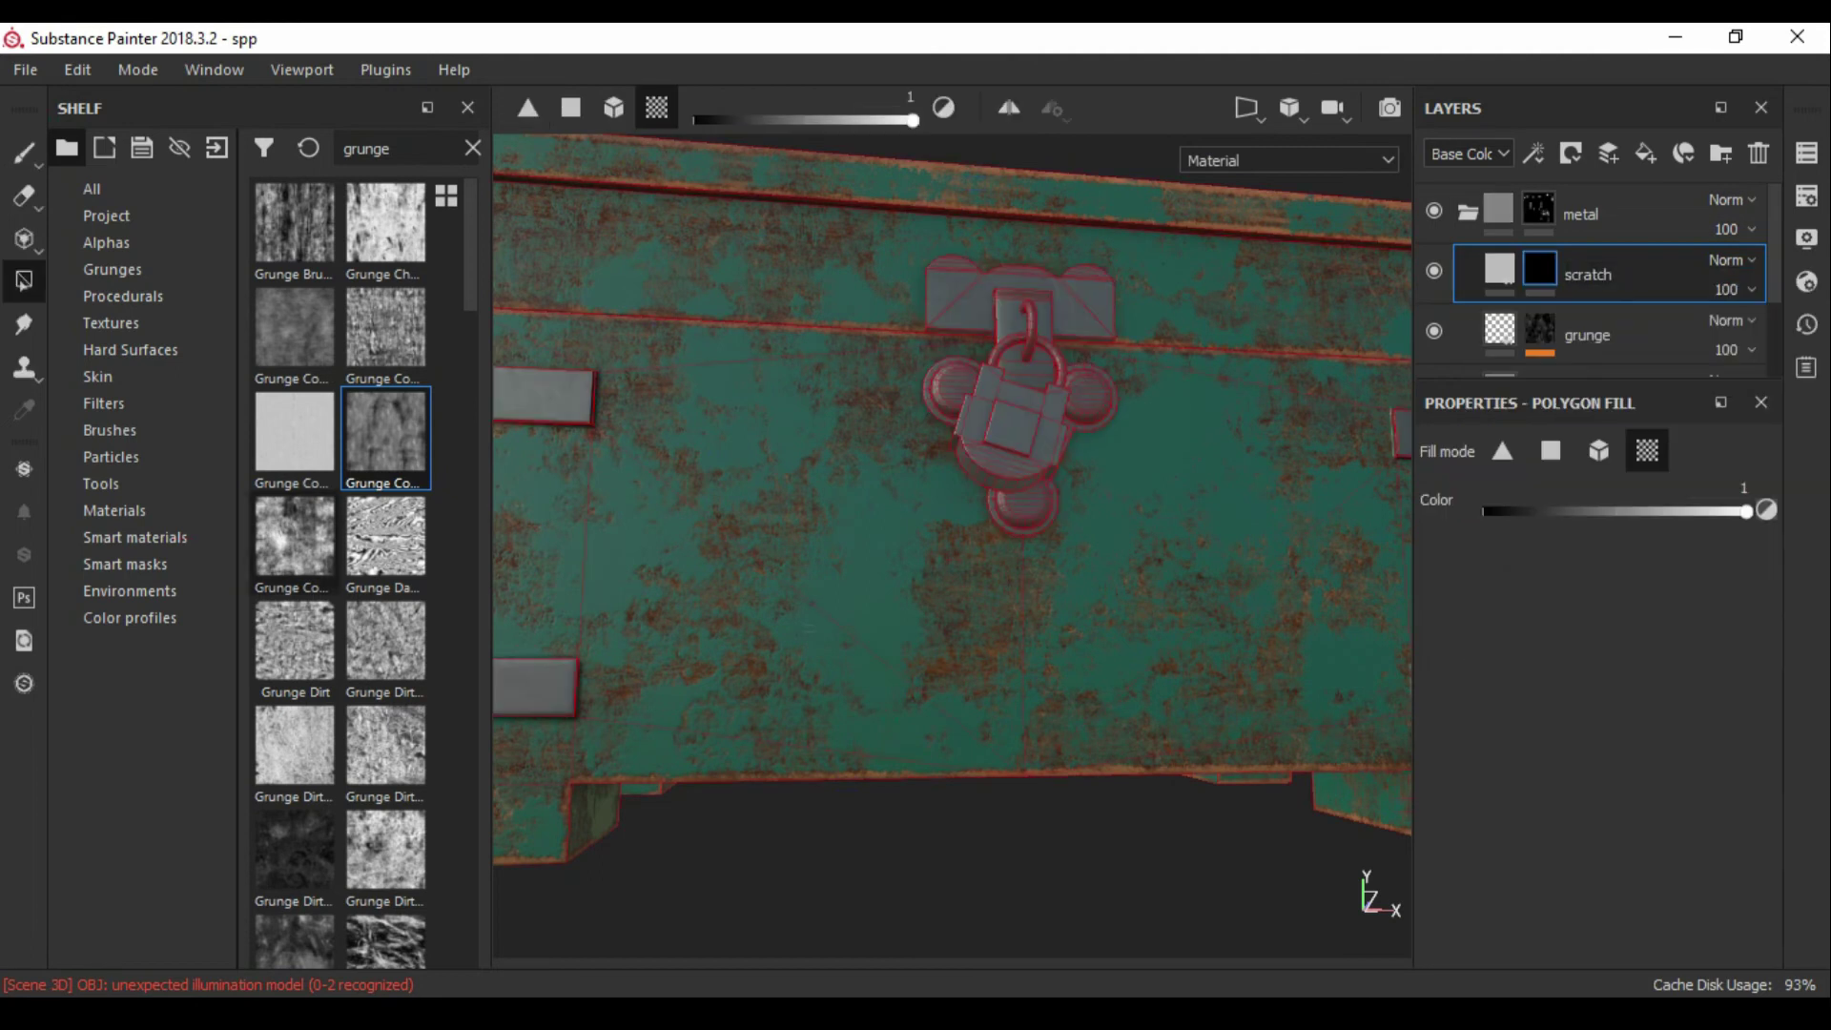
Step: Name the new layer 'scratch' and apply Stain Scratches to its mask
key(ctrl+a)
key(BackSpace)
text(scratc)
scroll(363, 572, down, 3)
drag(293, 811, 1539, 270)
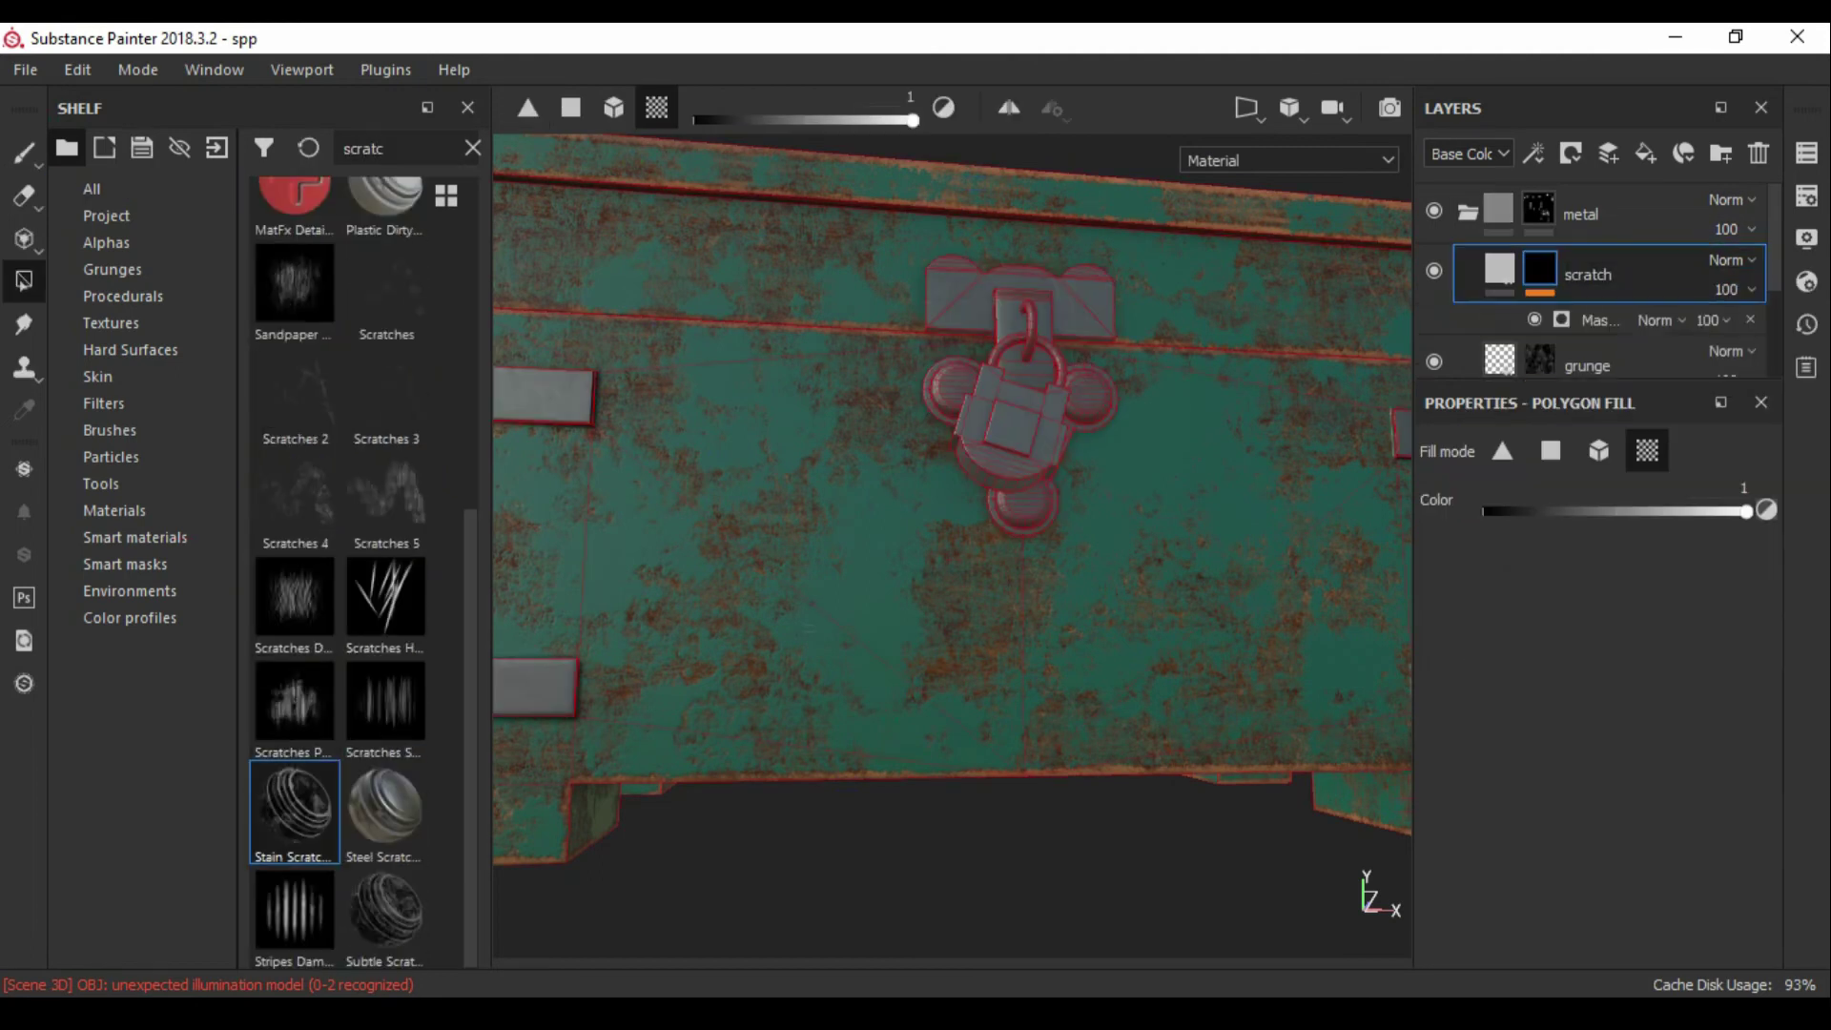
click(1589, 914)
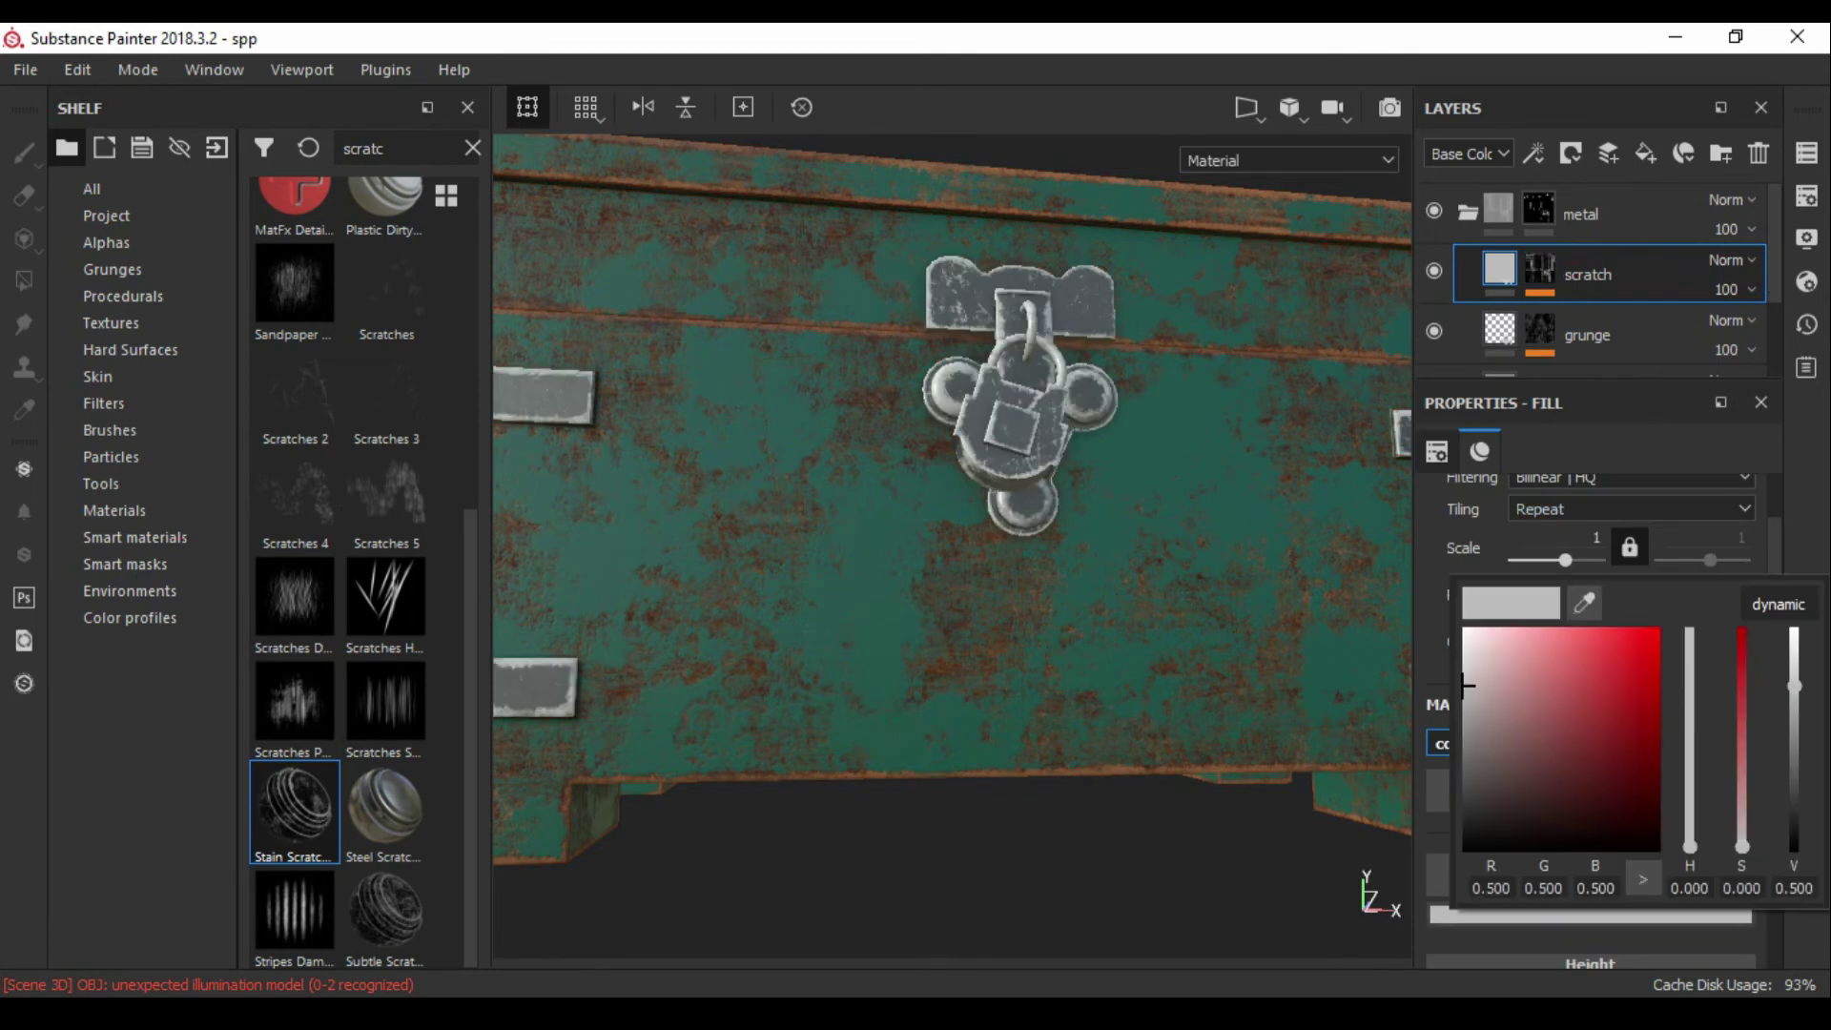
click(1335, 686)
Step: Lower the scratch mask's Curvature to 1 and raise its Global Contrast
scroll(1590, 716, down, 2)
mouse_move(953, 525)
alt+mouse_down()
mouse_move(1011, 477)
mouse_move(1049, 515)
mouse_move(1011, 477)
alt+mouse_up()
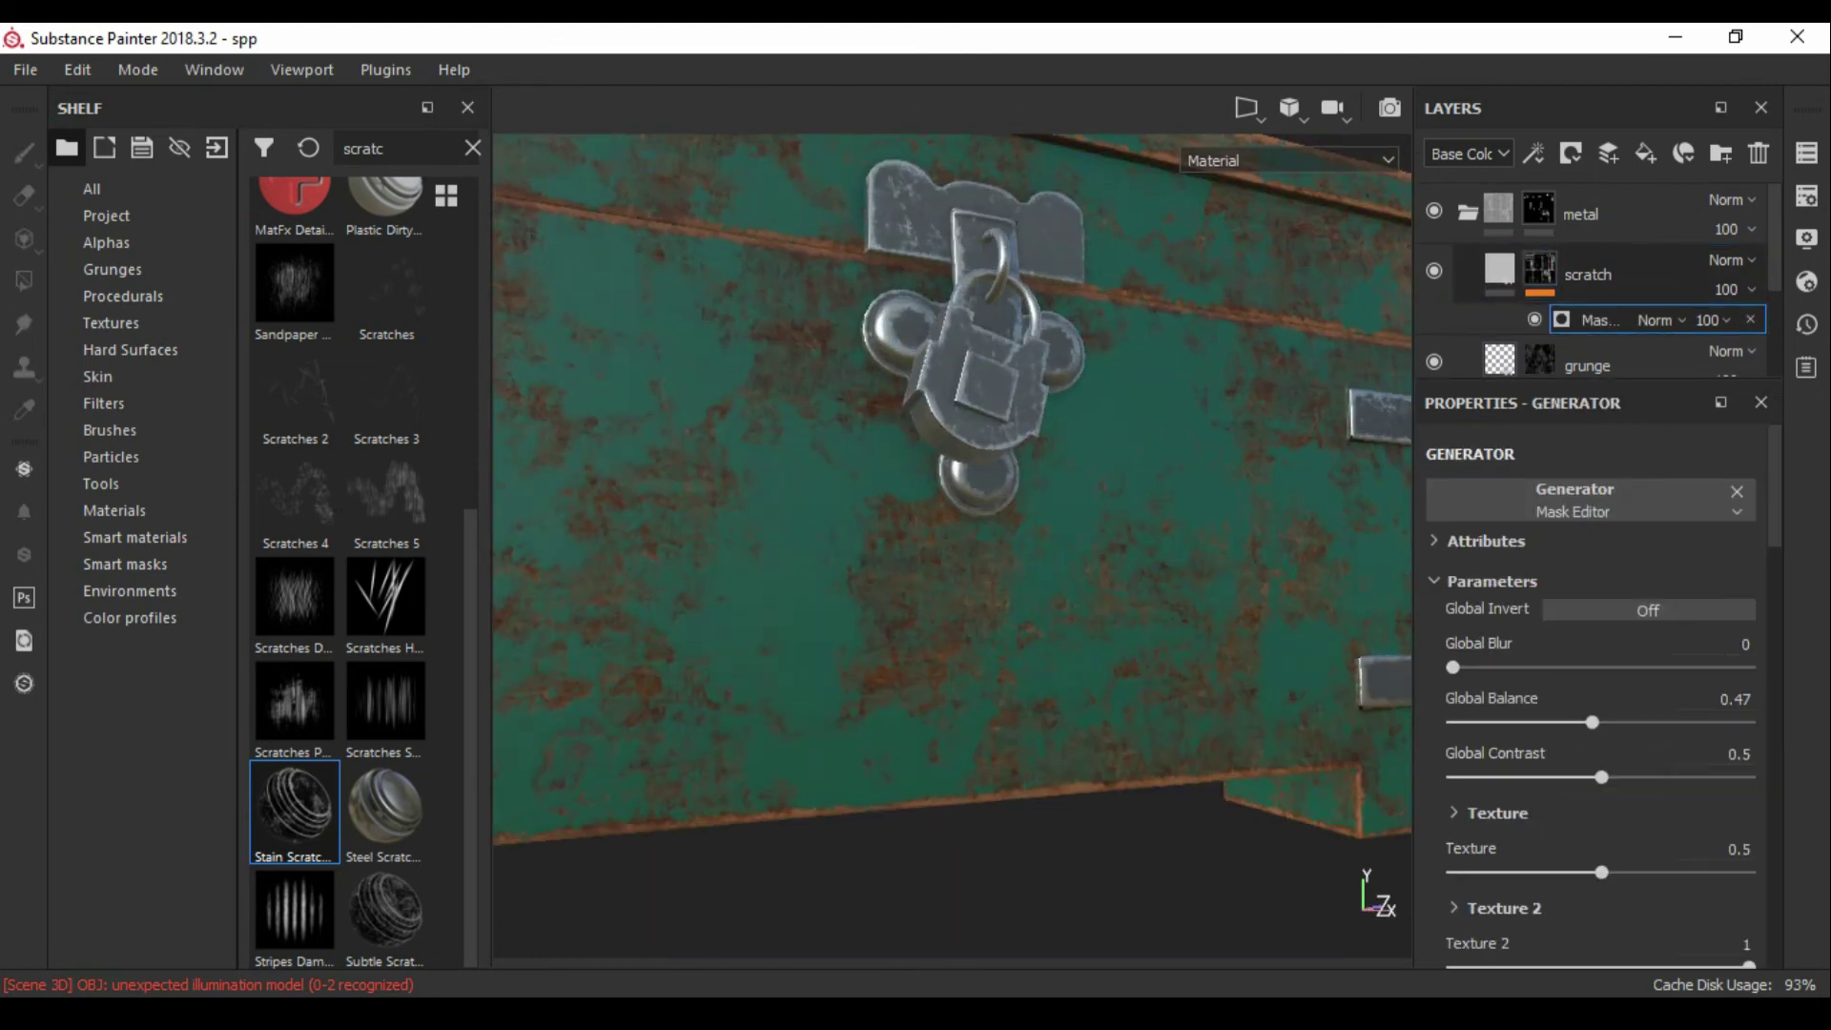
scroll(1590, 696, down, 3)
drag(1733, 943, 1660, 943)
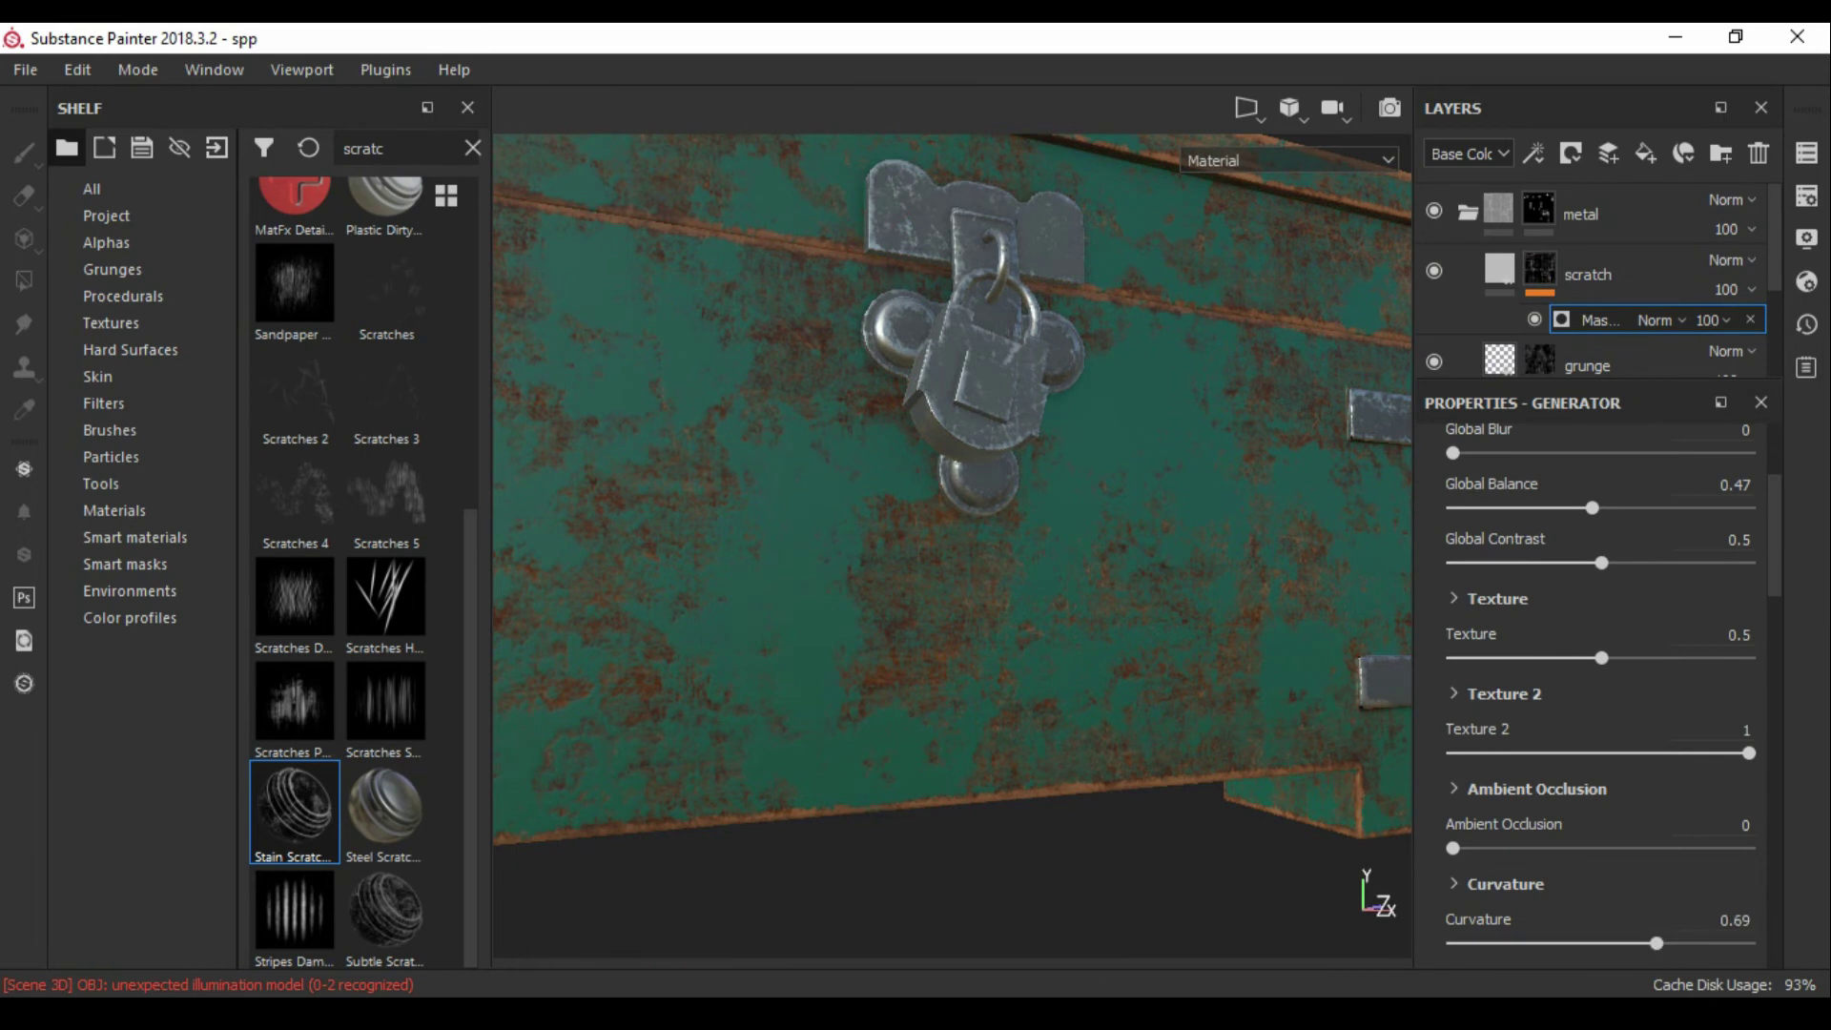
key(f)
mouse_move(953, 573)
alt+mouse_down()
mouse_move(1011, 572)
mouse_move(992, 572)
alt+mouse_up()
scroll(954, 573, up, 3)
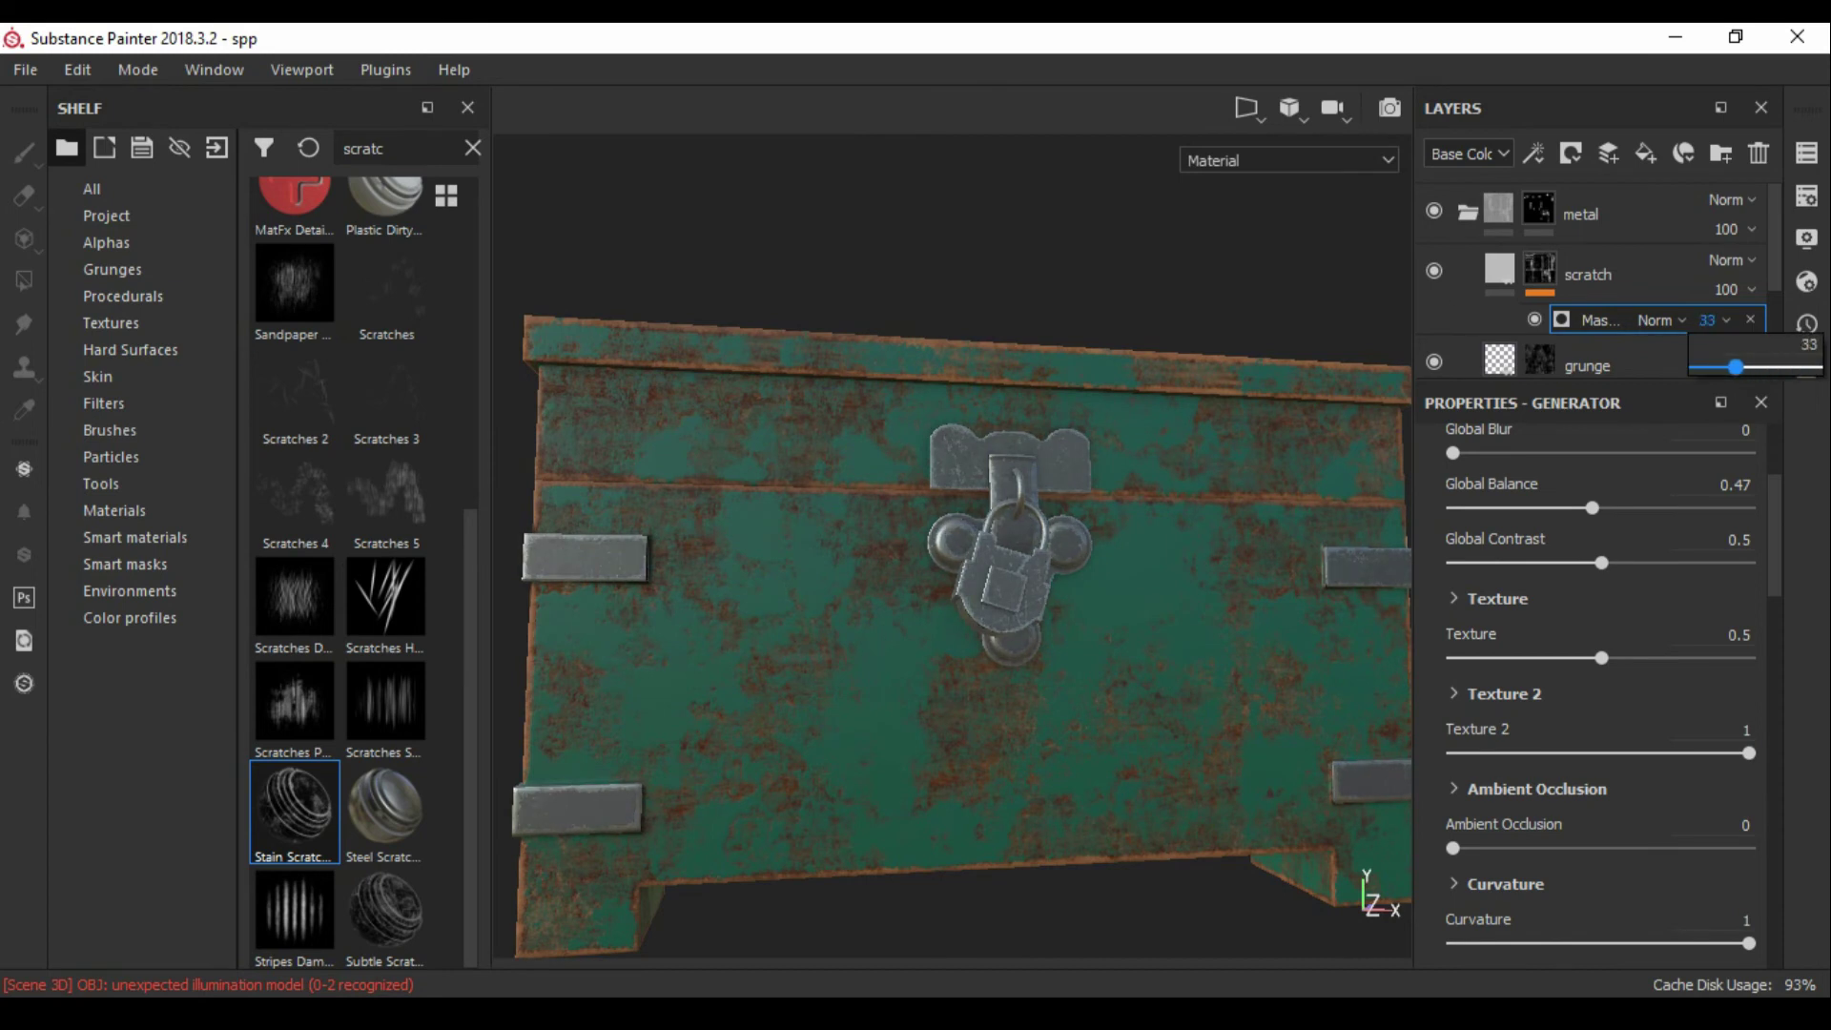
scroll(1602, 667, up, 2)
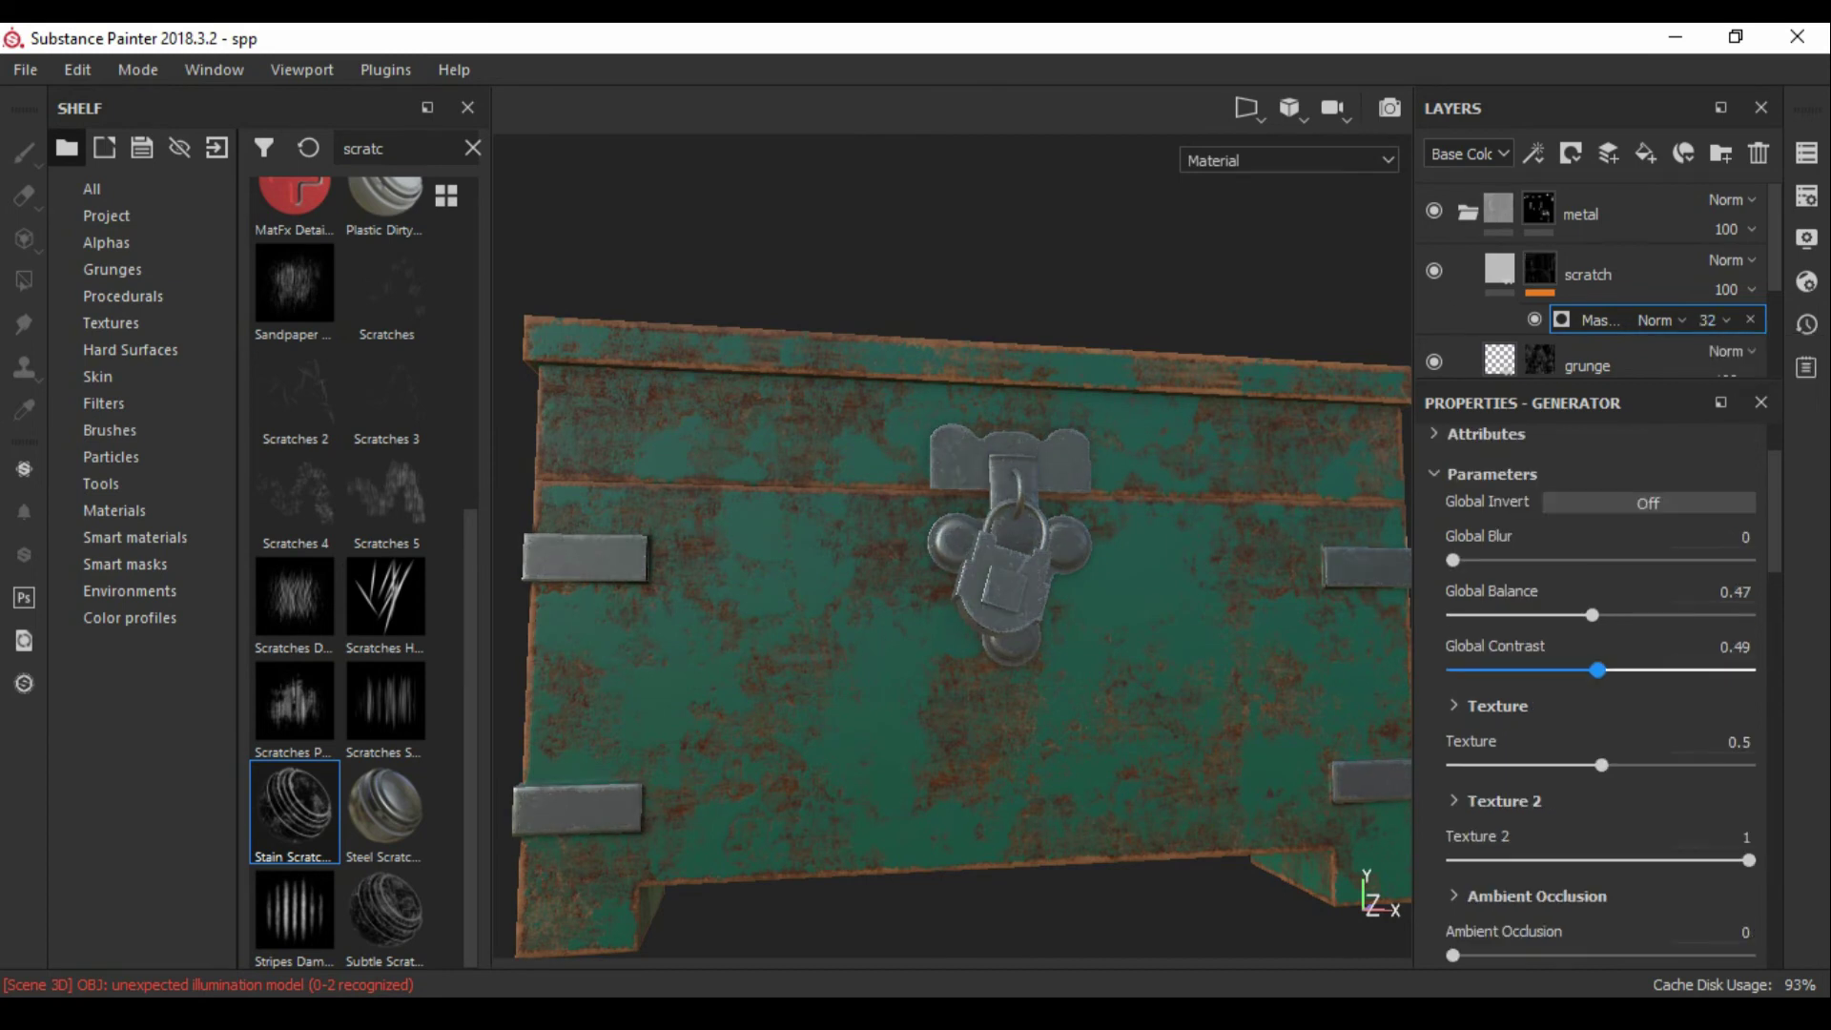
drag(1598, 670, 1658, 670)
Step: Inspect the scratches on the lock, then switch to the Iray render preview
alt+drag(954, 572, 1049, 592)
scroll(954, 572, up, 3)
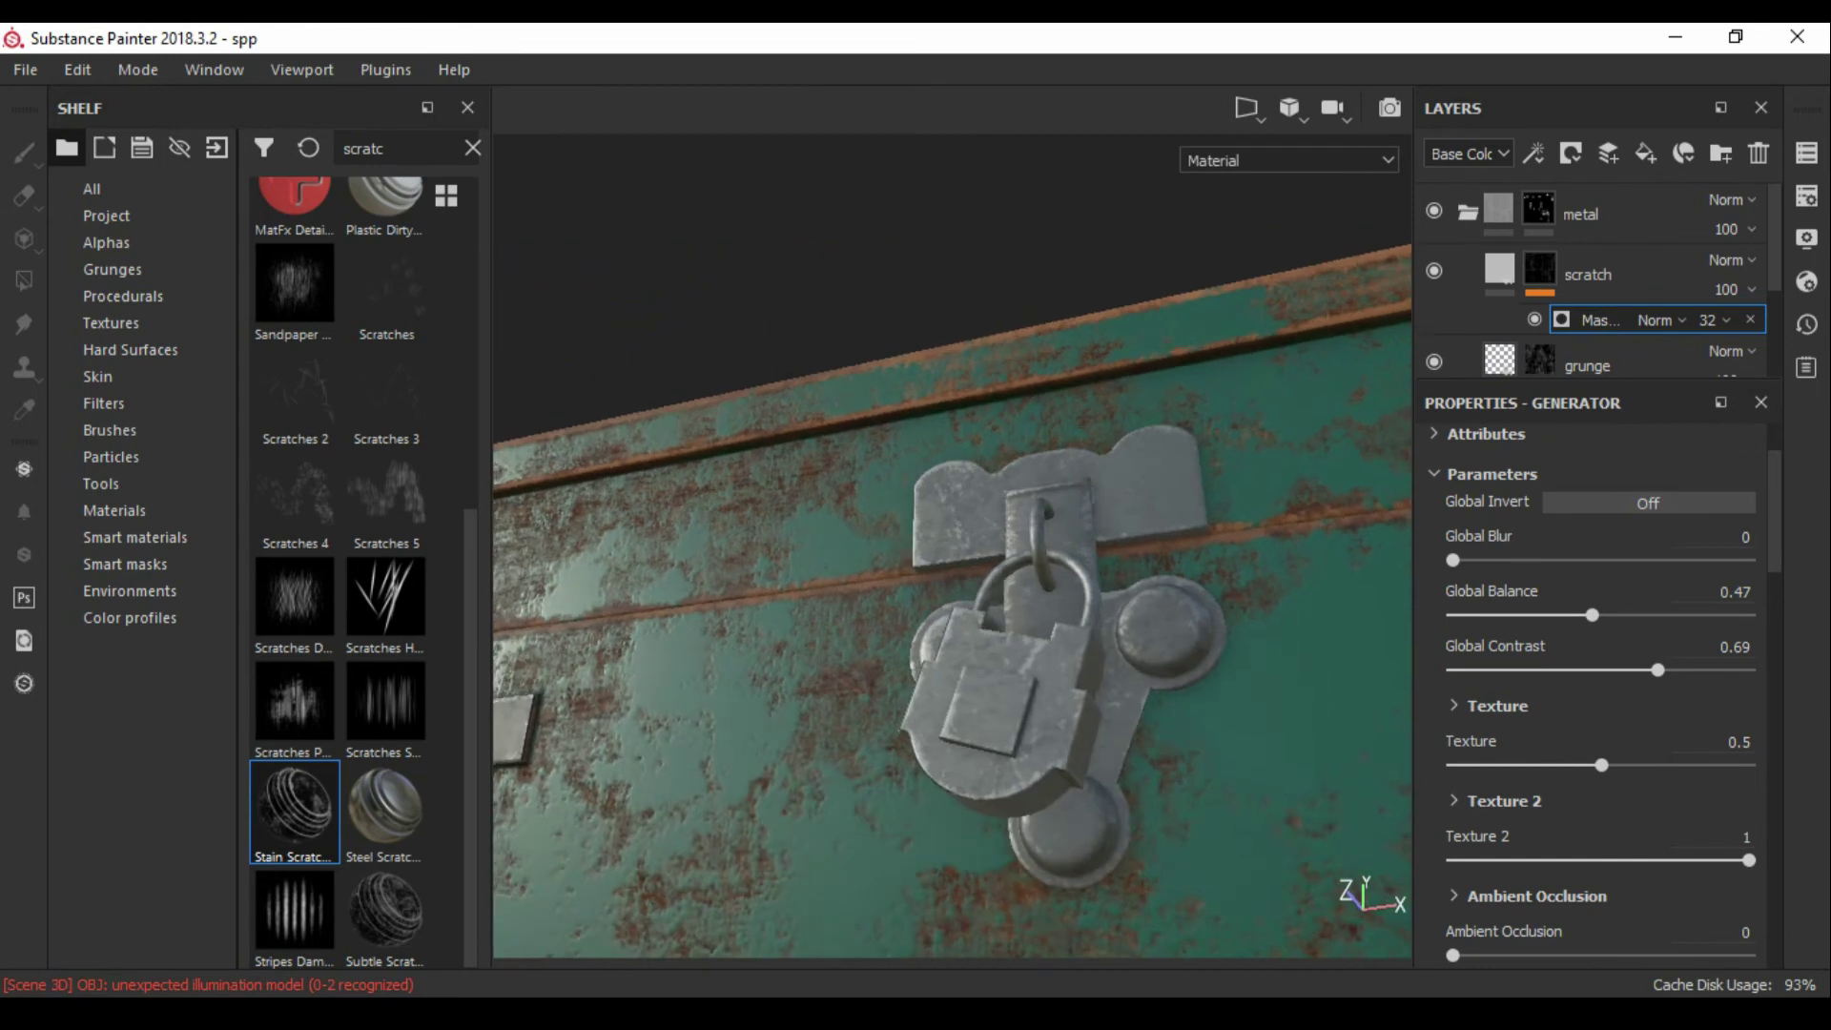
key(f)
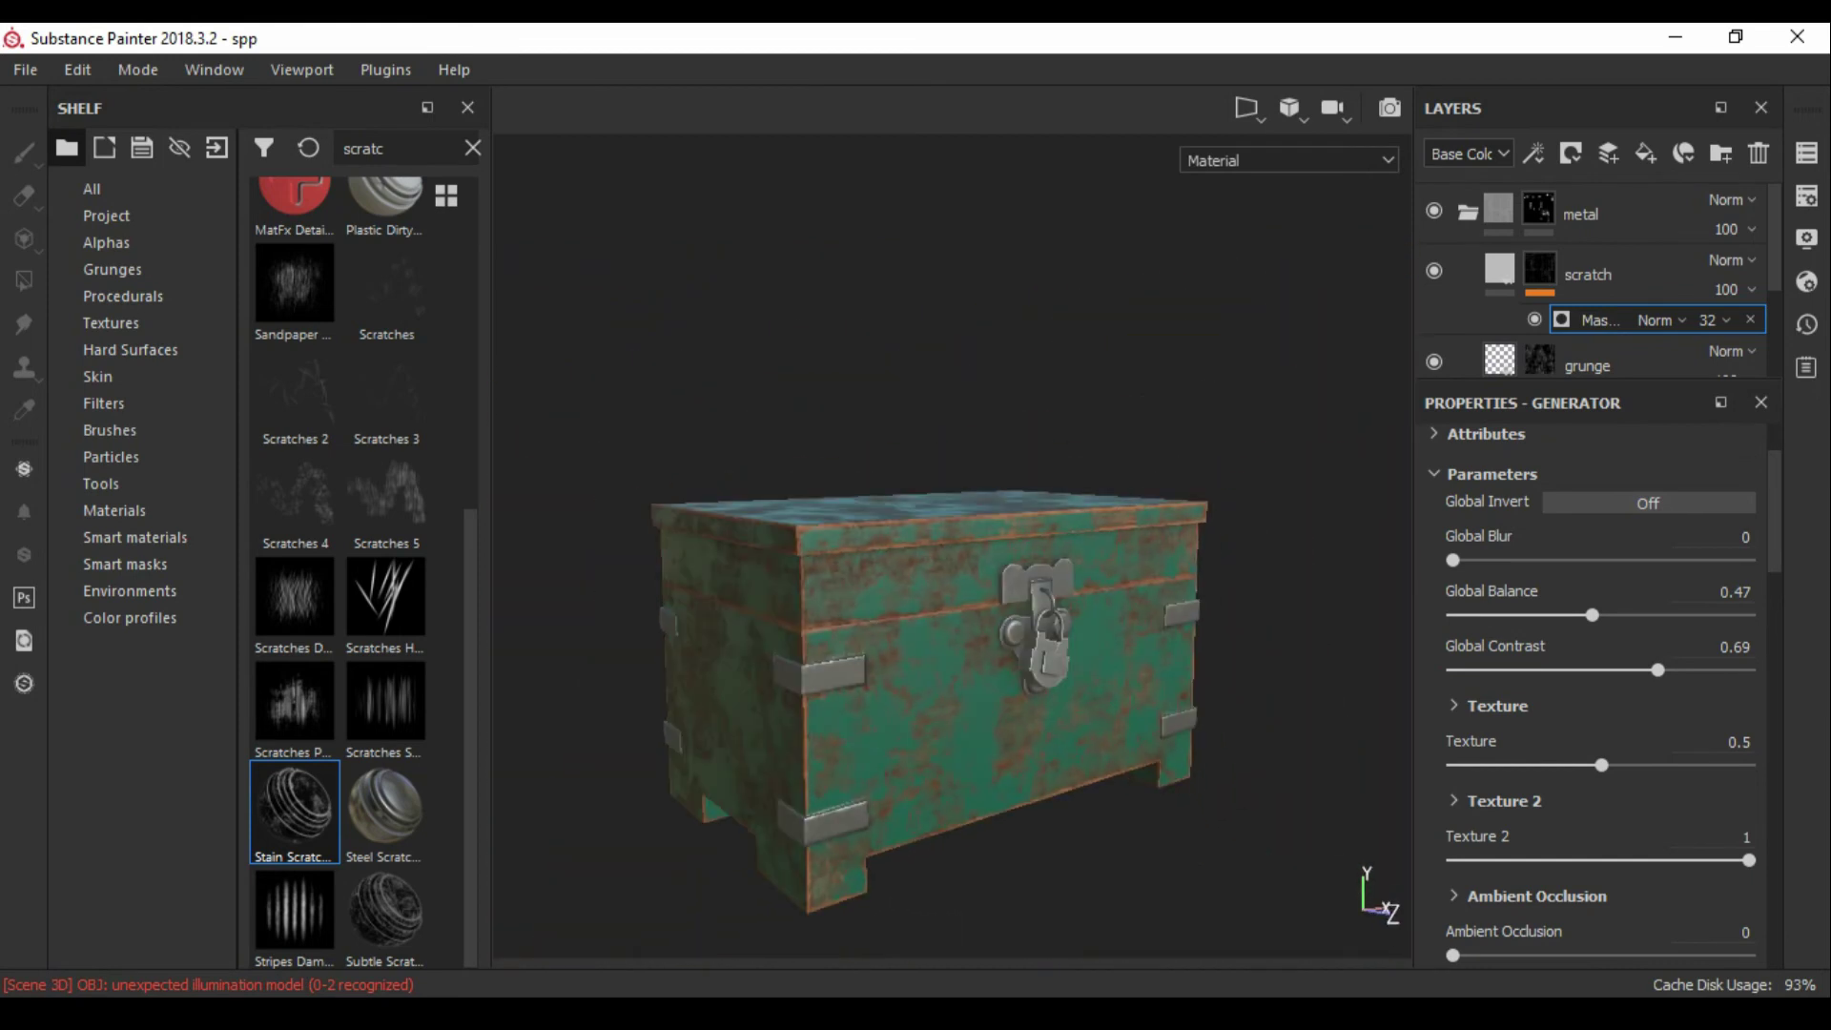
key(F10)
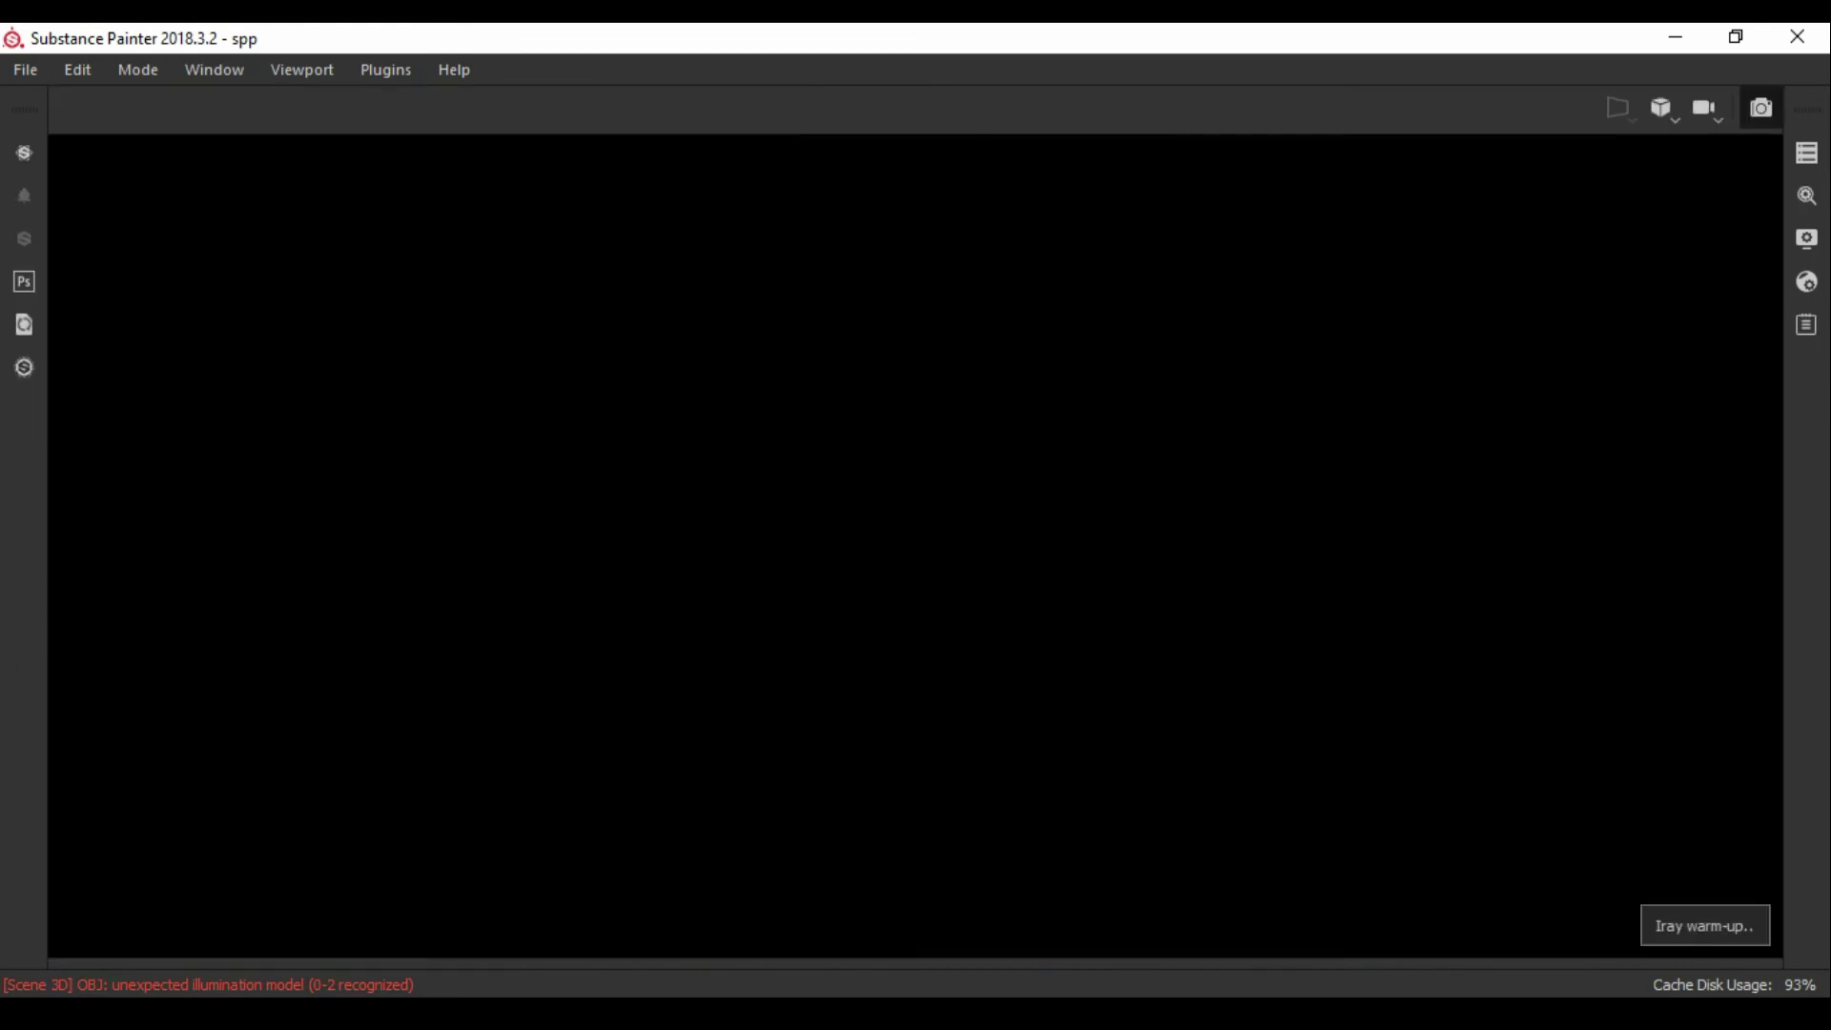
Step: Darken the Iray background clear colour and lower the ground plane to Y -2.5
click(1806, 239)
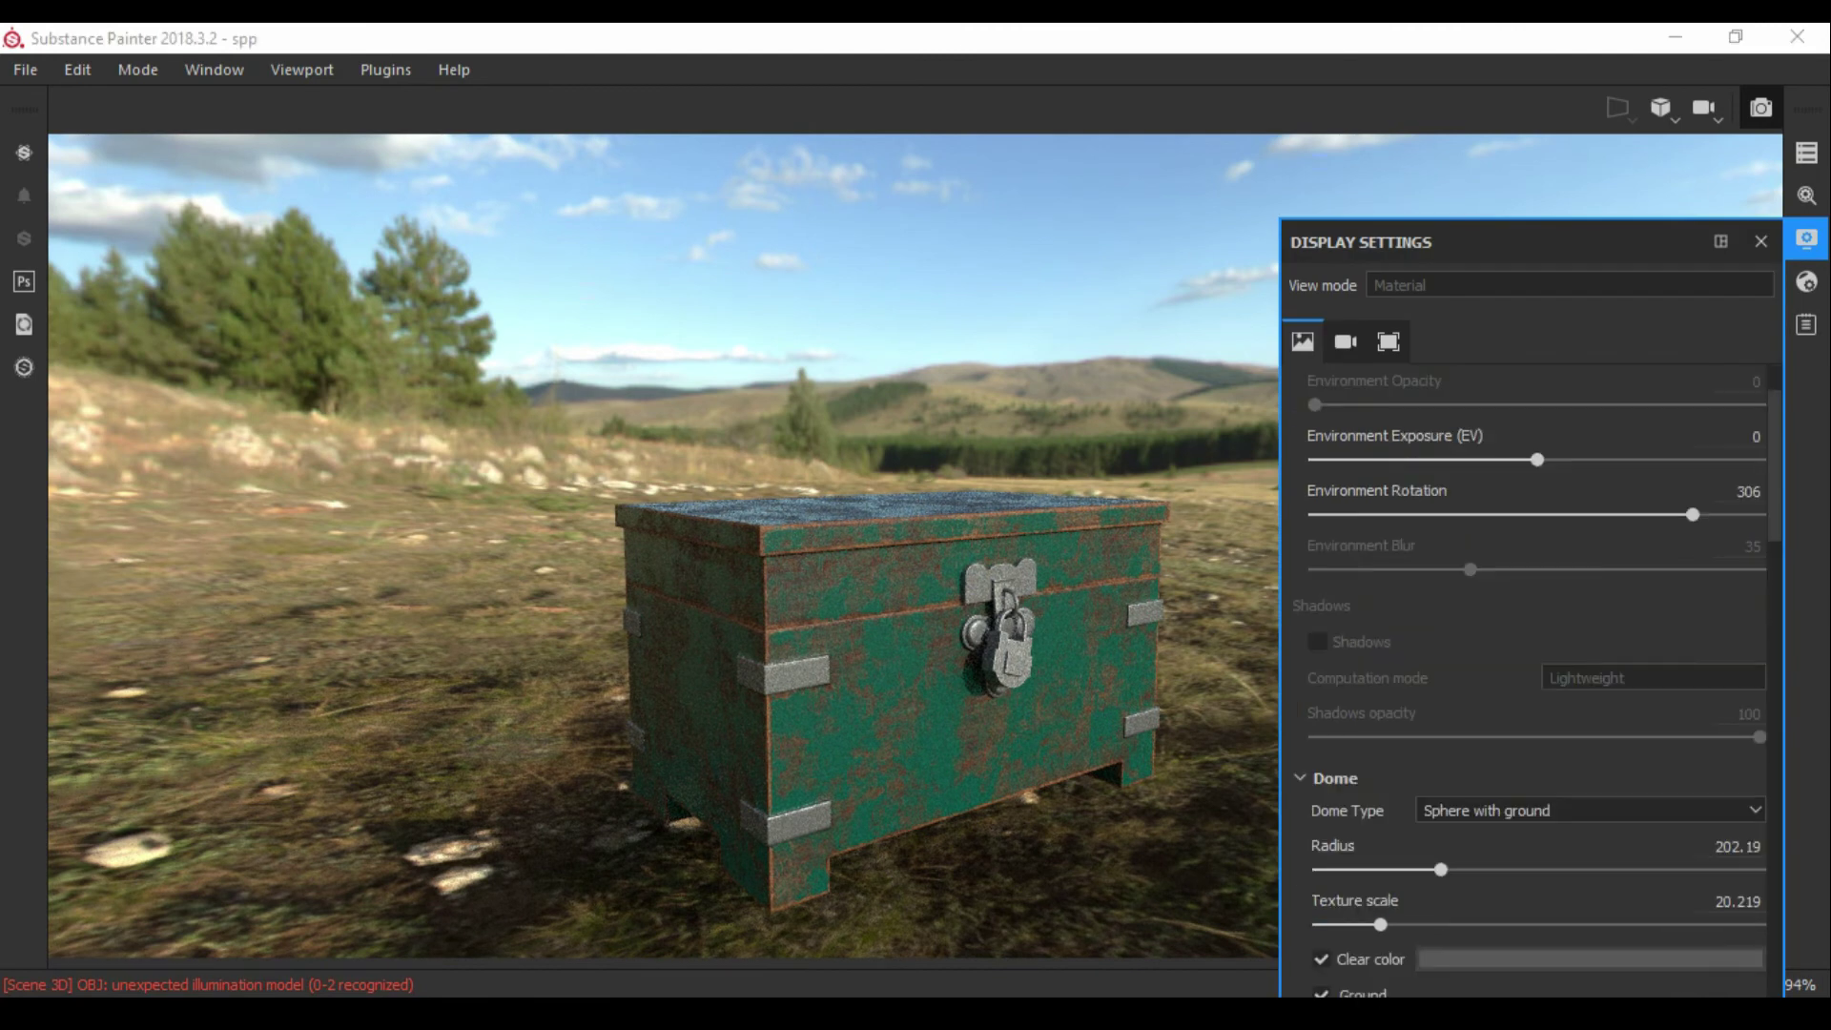
click(1590, 959)
drag(1700, 887, 1701, 893)
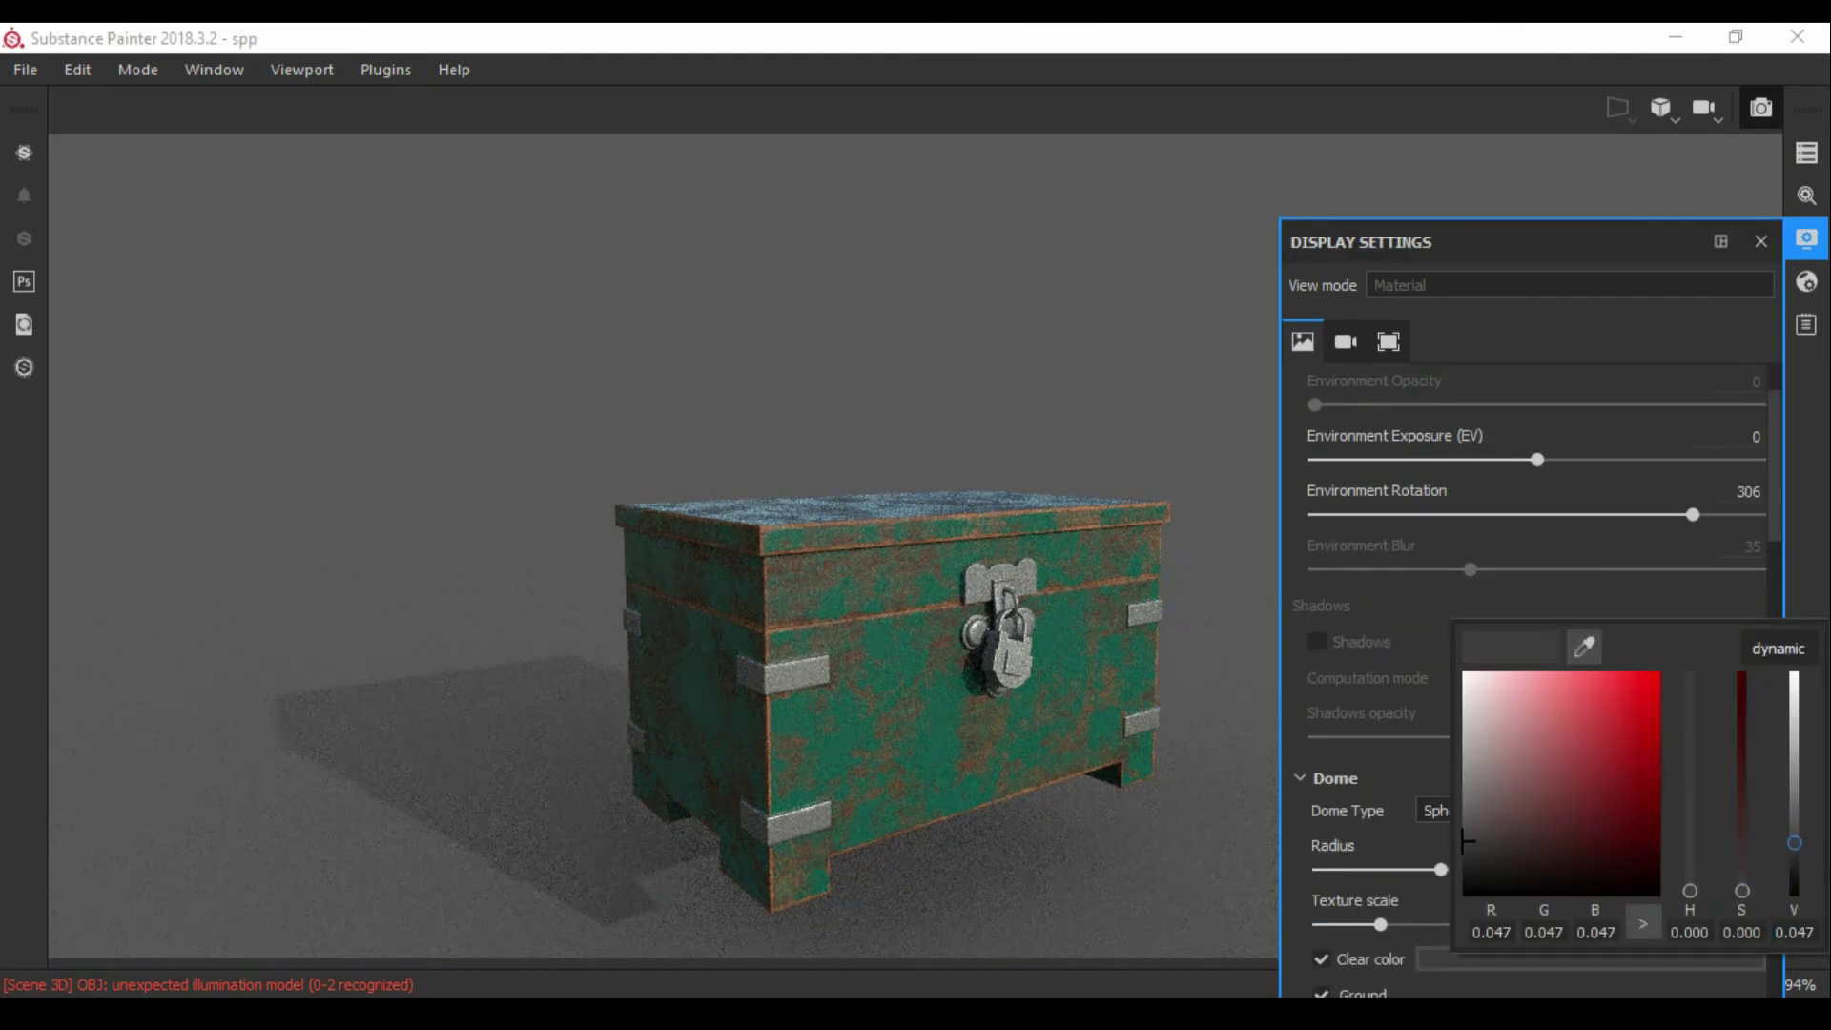
key(Return)
scroll(1526, 858, down, 2)
scroll(1525, 858, down, 2)
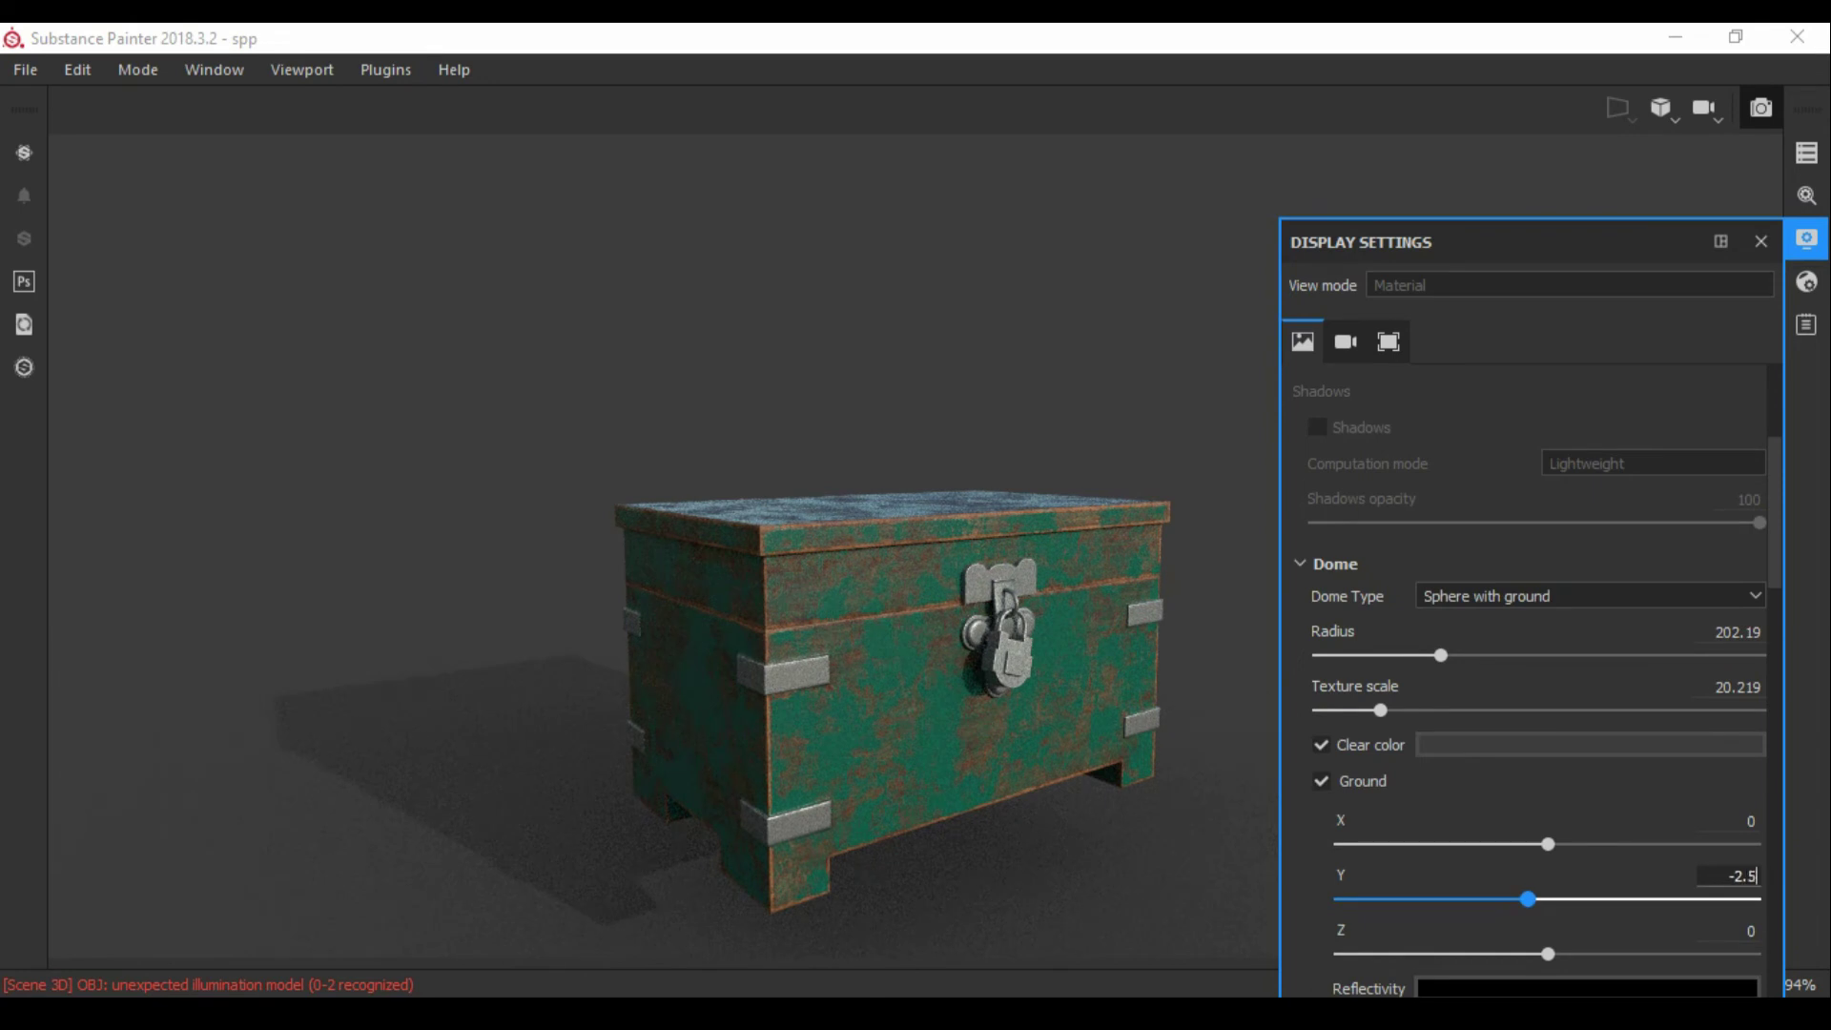
click(1761, 241)
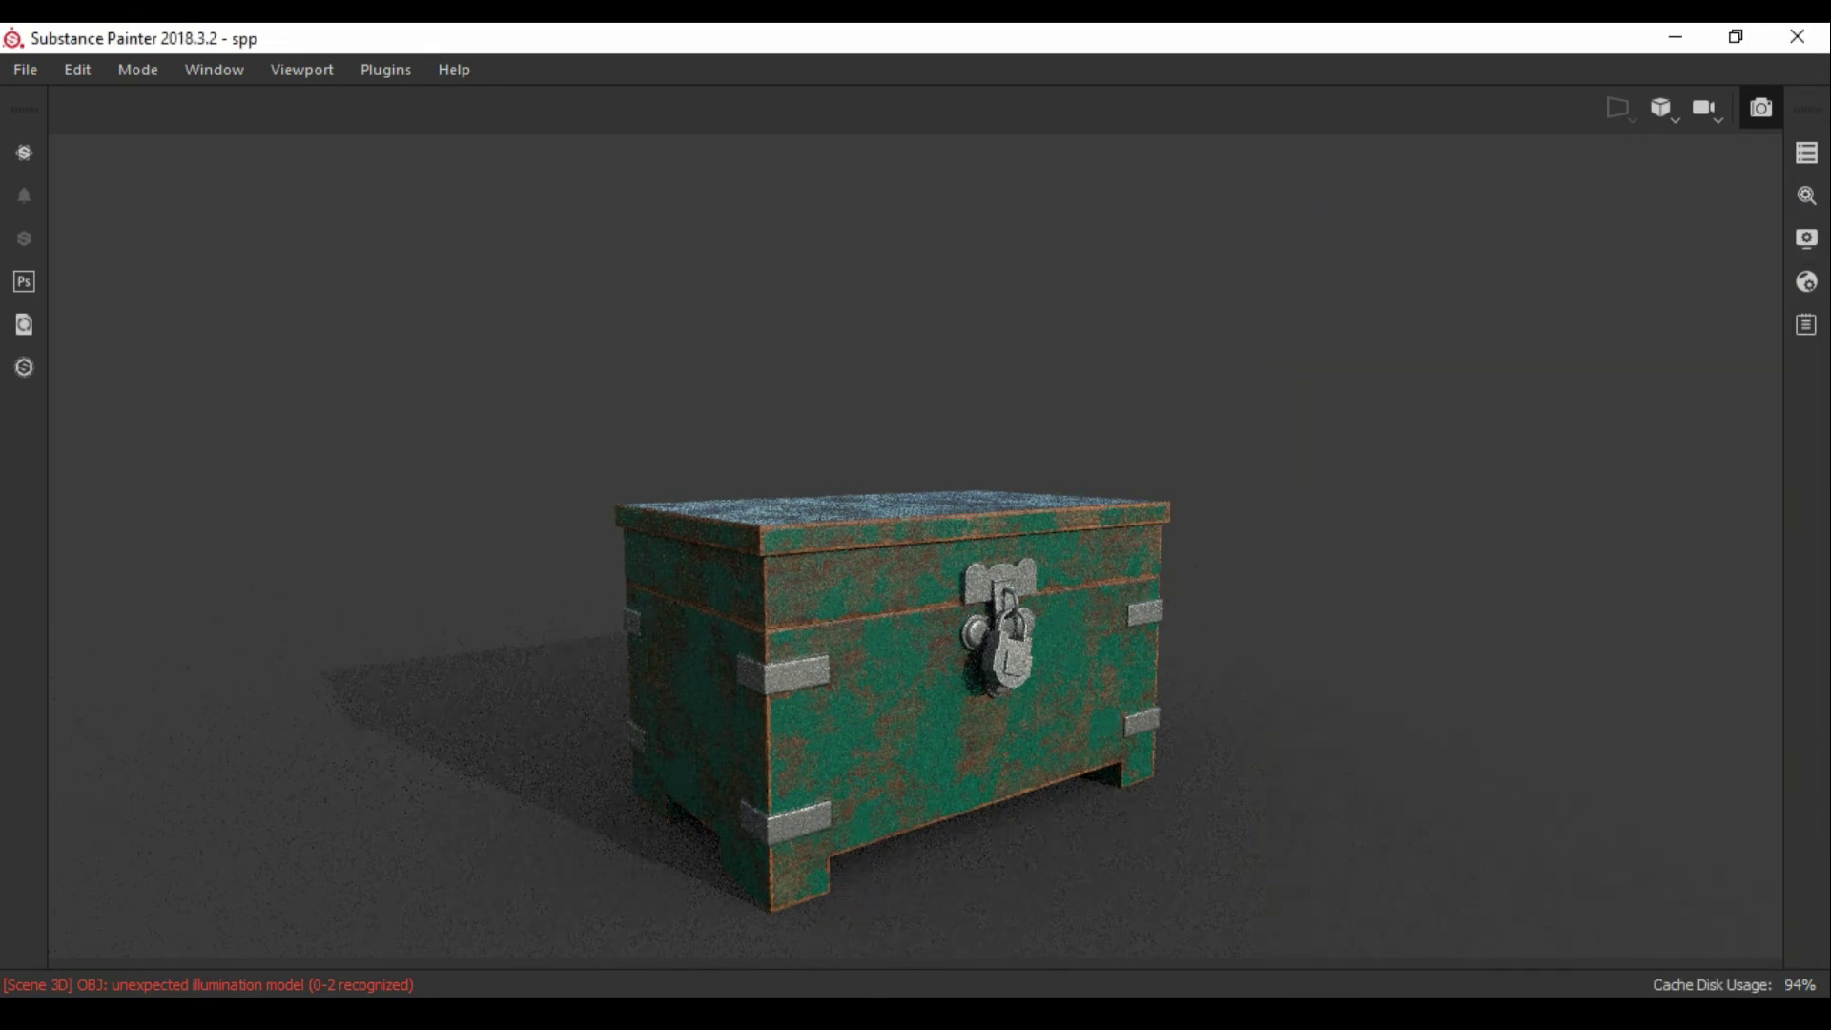
Step: Return to the material view, raise scratch mask opacity to 35 and ease its contrast
key(F10)
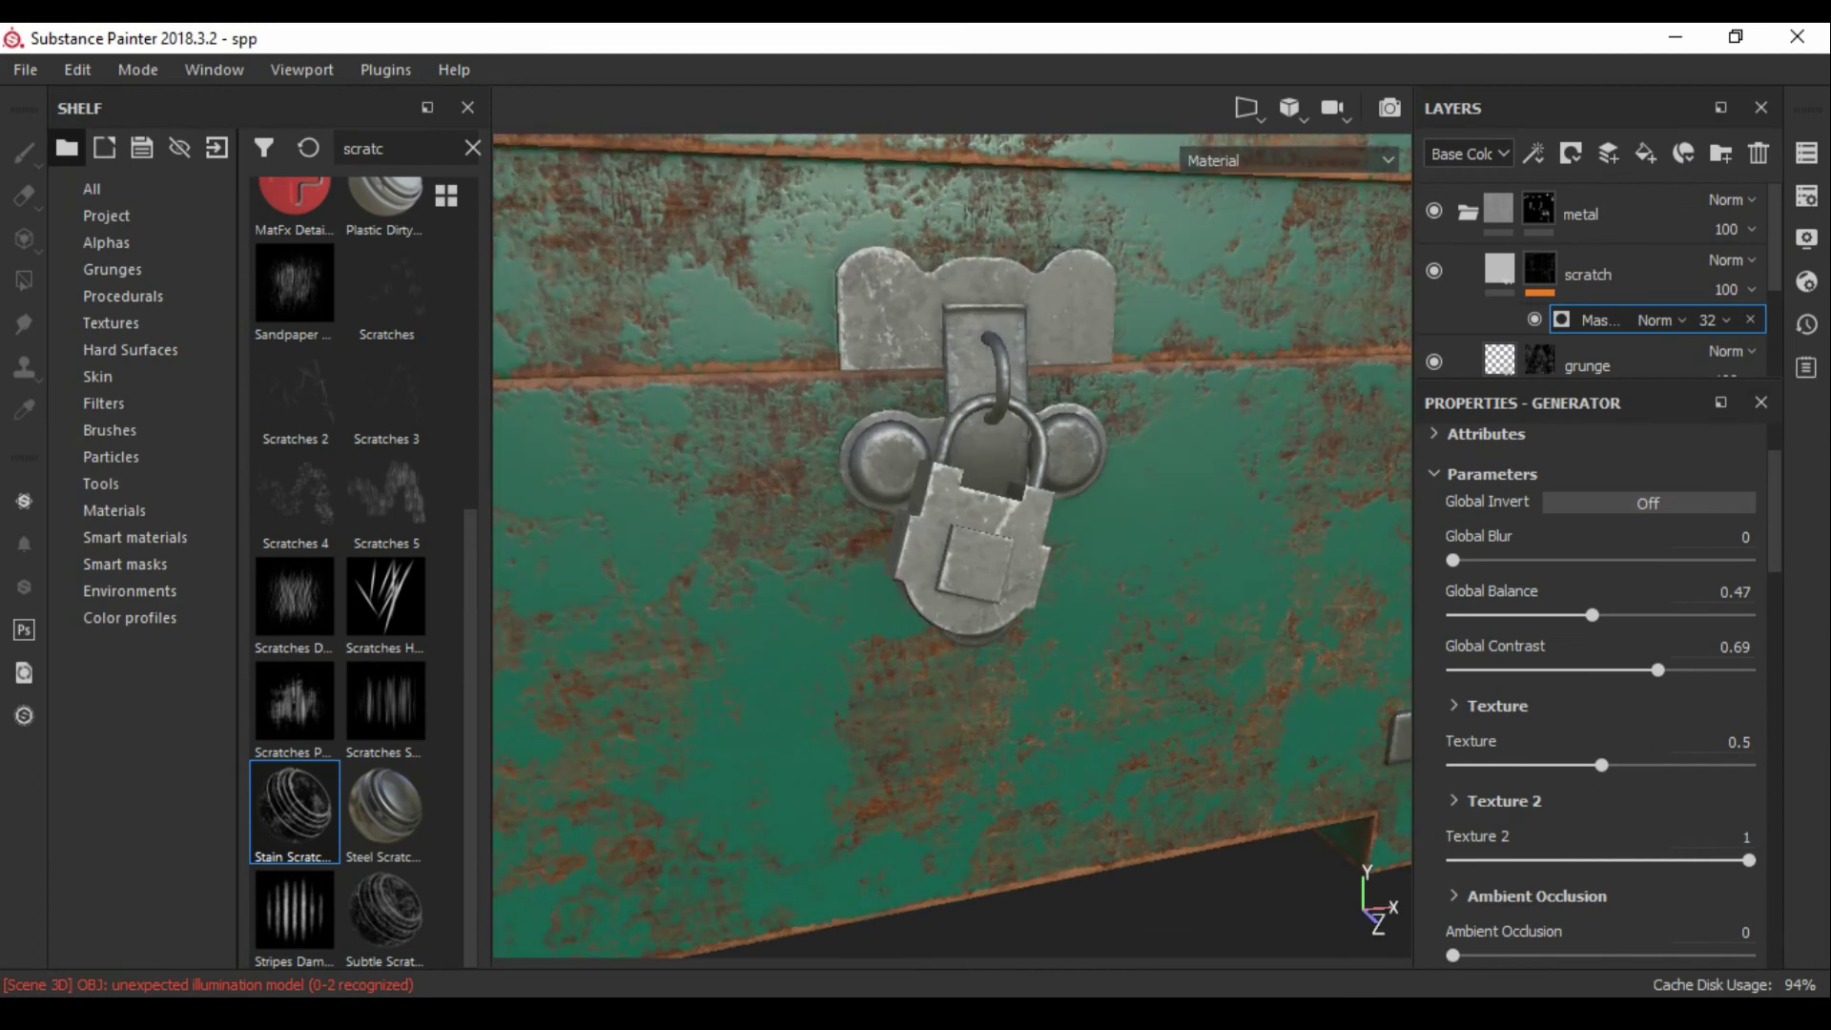
click(1713, 320)
drag(1731, 367, 1804, 367)
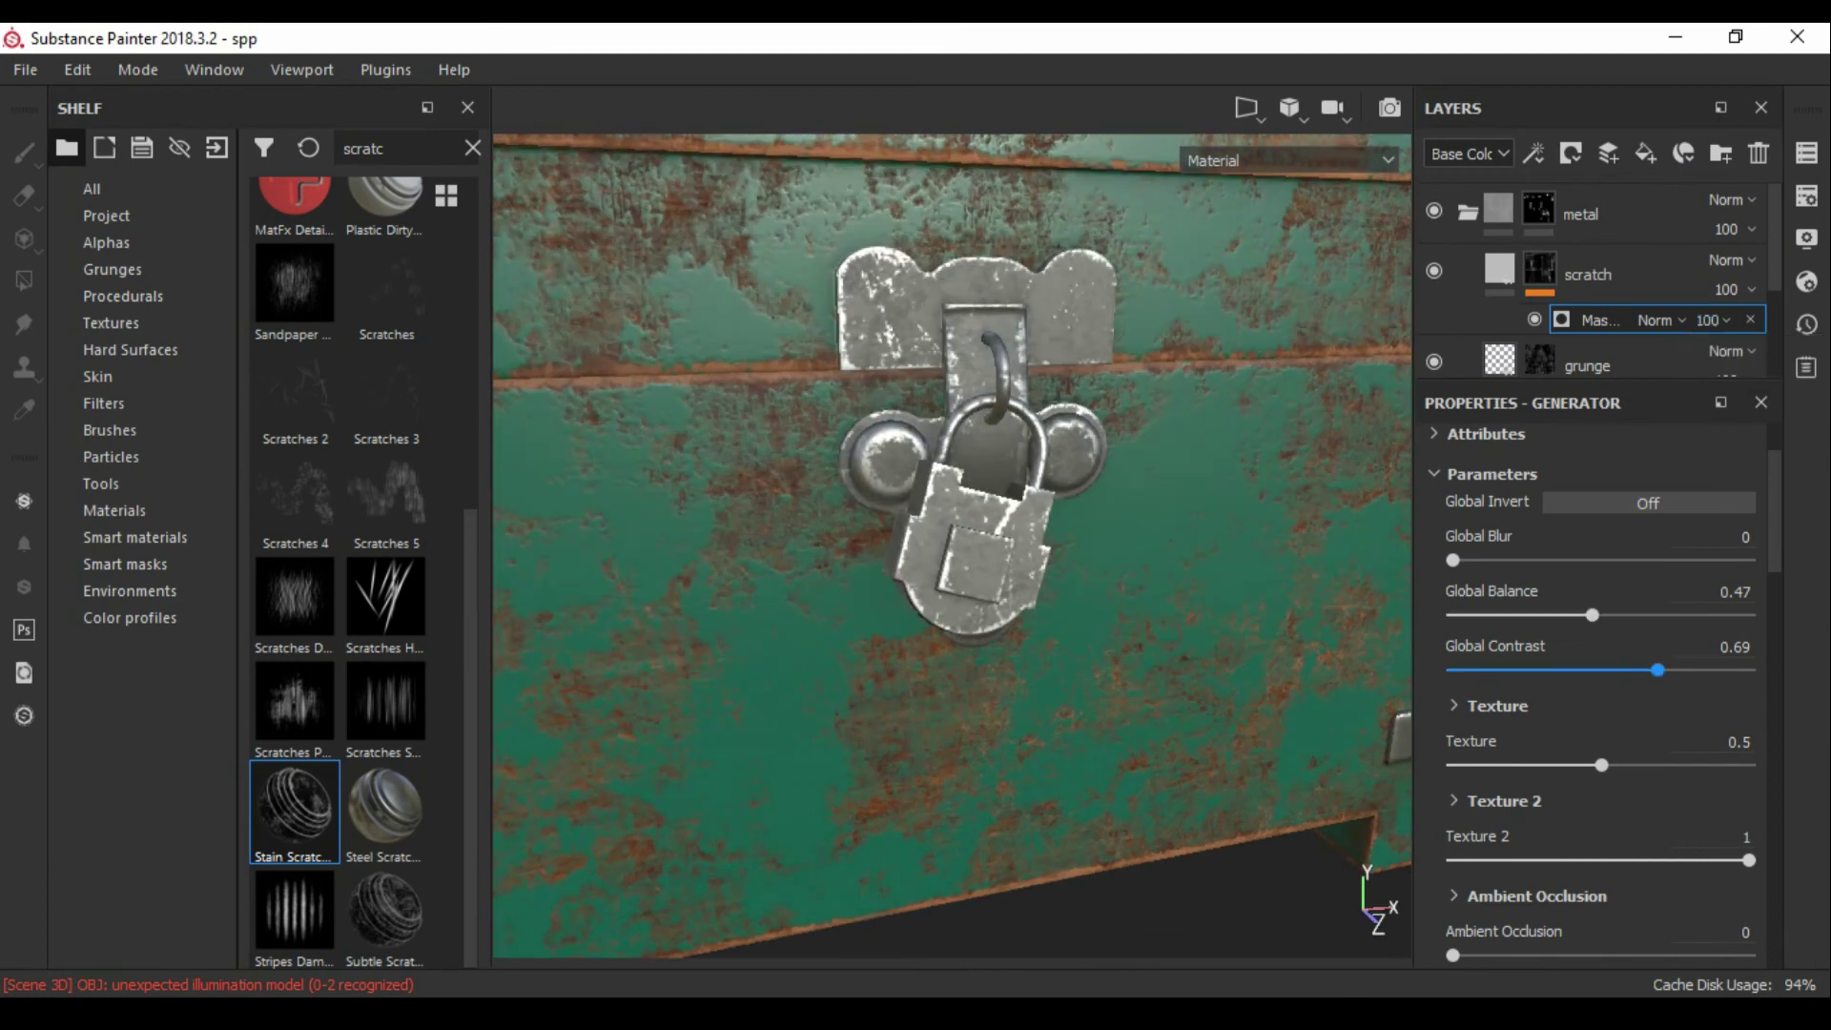
drag(1588, 671, 1605, 615)
scroll(1604, 615, down, 1)
drag(1700, 943, 1647, 943)
Step: Darken the metal base layer colour to 0.185 grey
key(f)
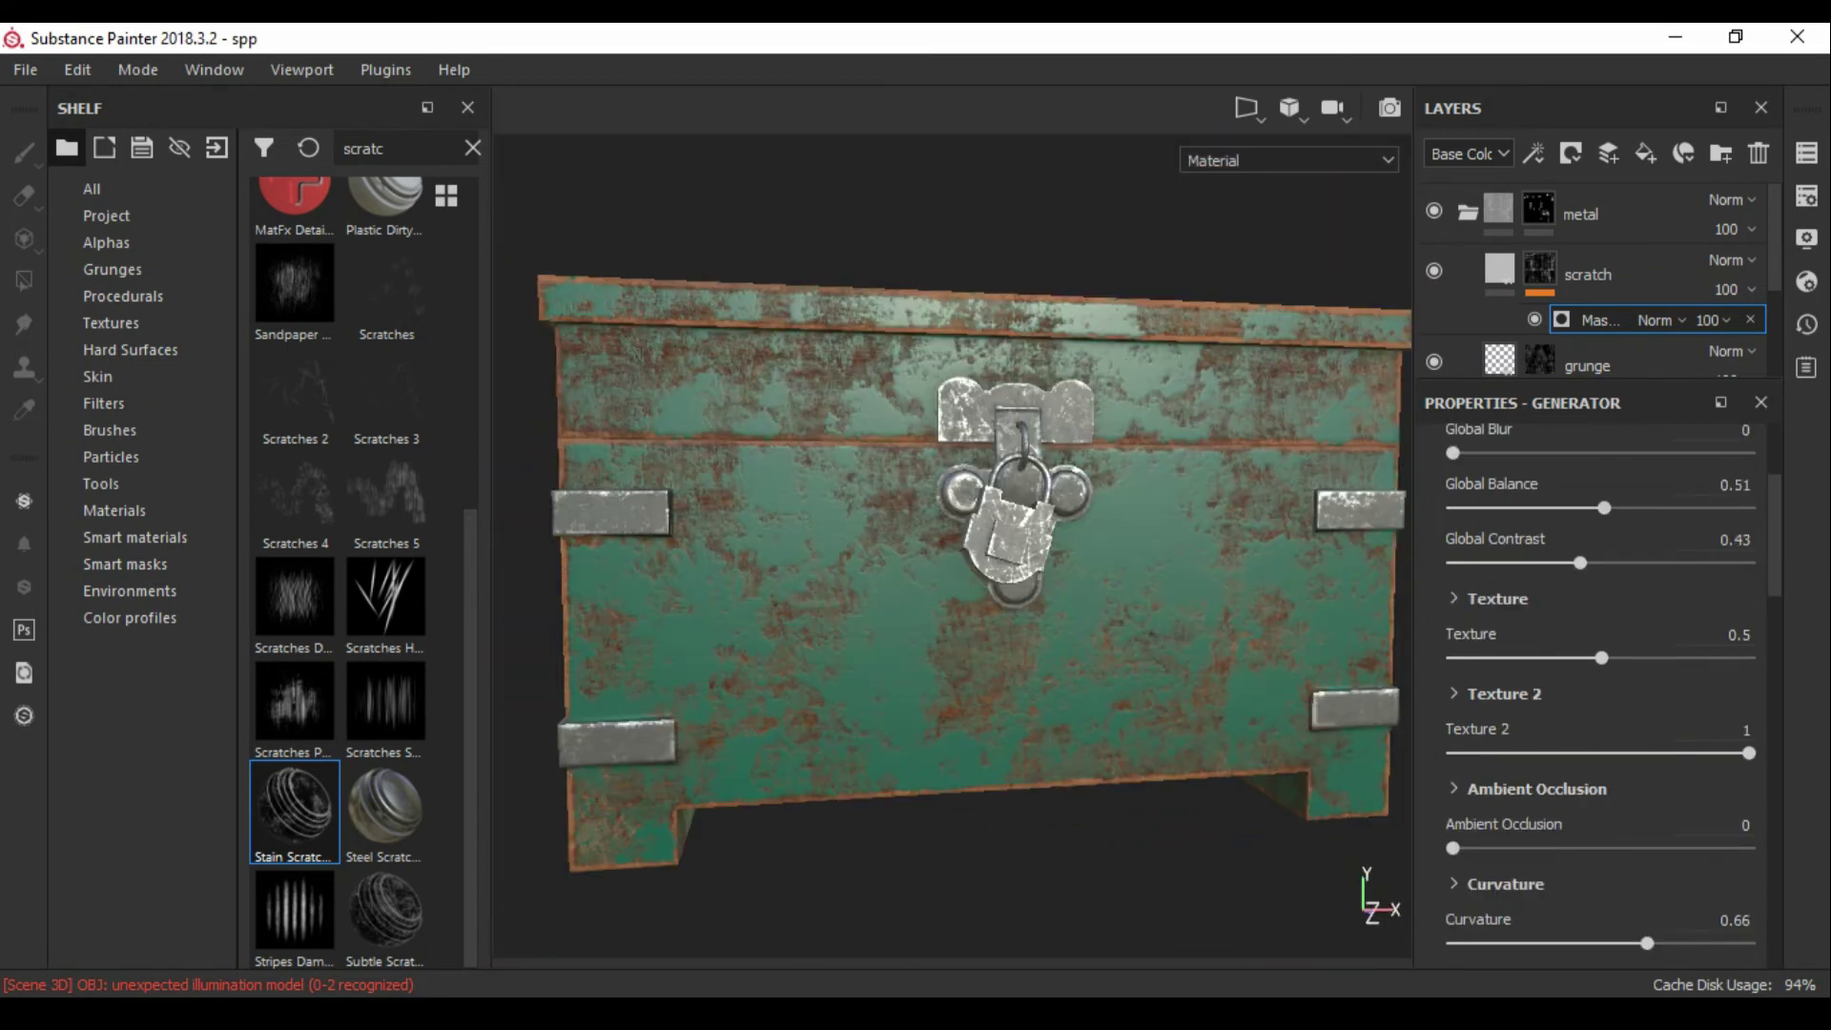
scroll(1593, 286, down, 2)
click(1574, 280)
click(1590, 592)
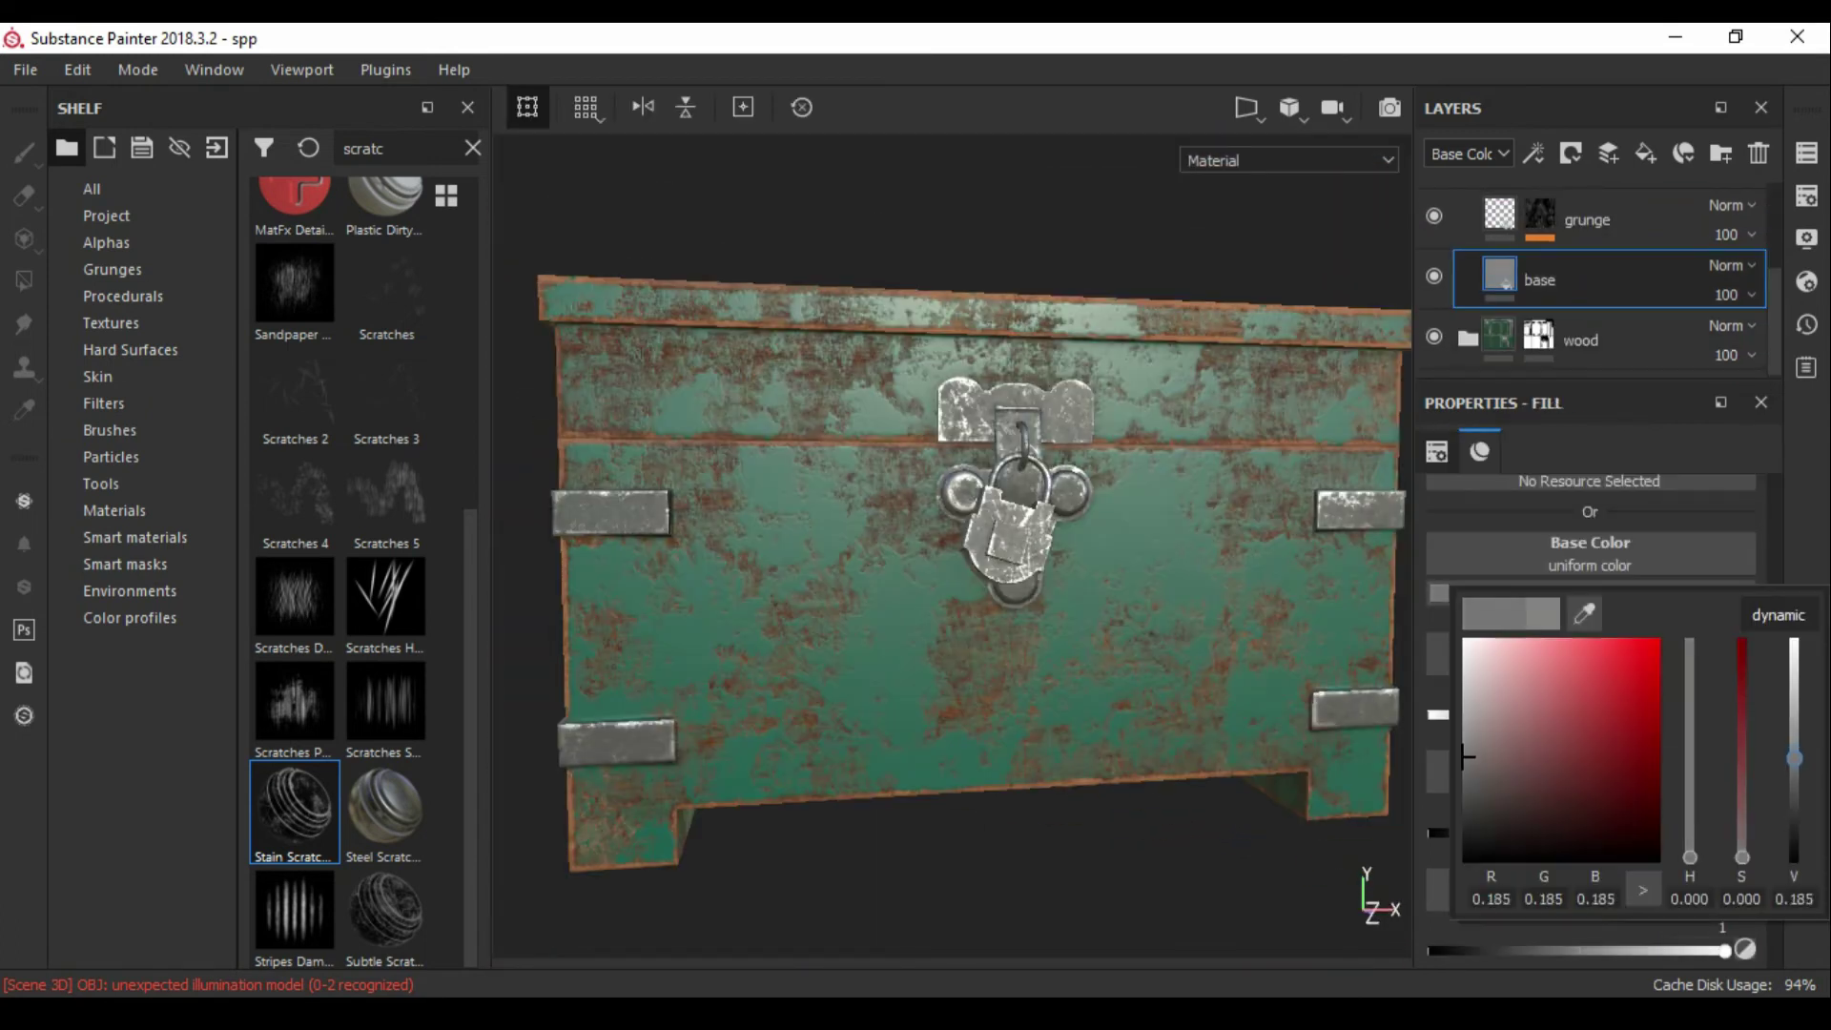
scroll(954, 573, up, 2)
scroll(953, 572, up, 3)
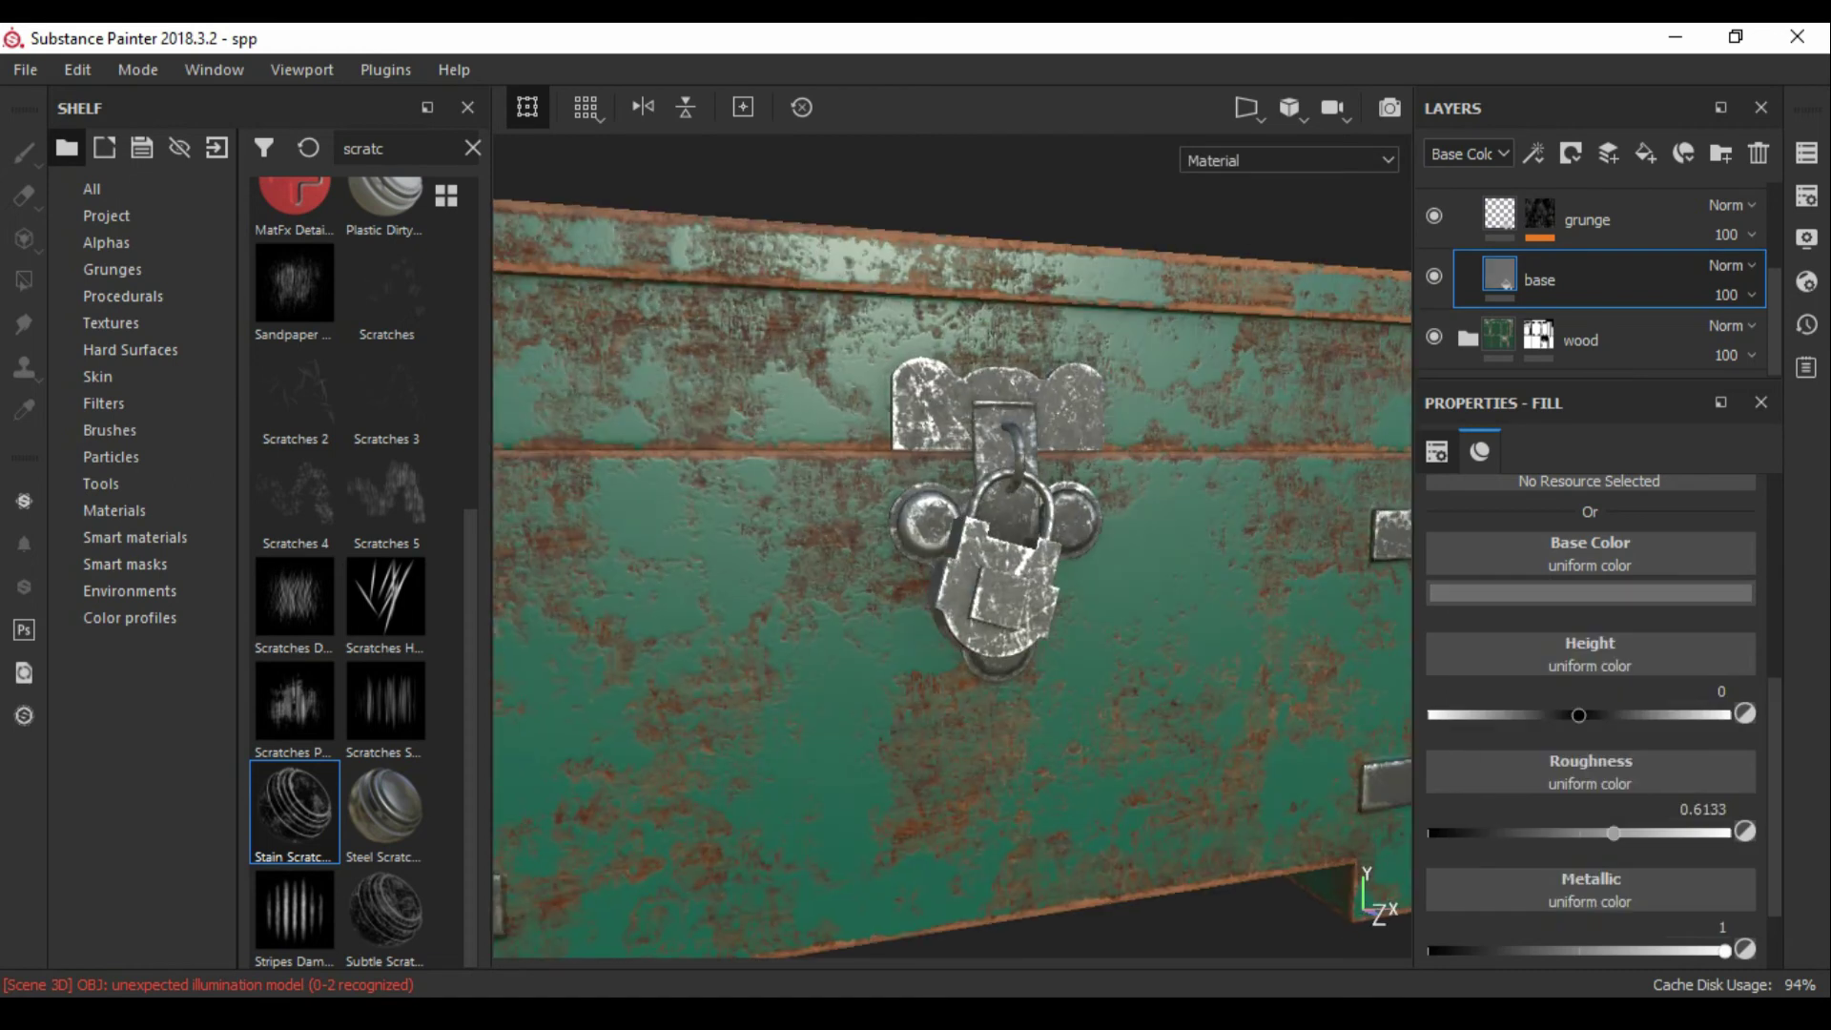
scroll(1592, 287, up, 2)
Step: Review the scratch mask opacity and orbit around to the chest's front
click(1598, 281)
click(1712, 280)
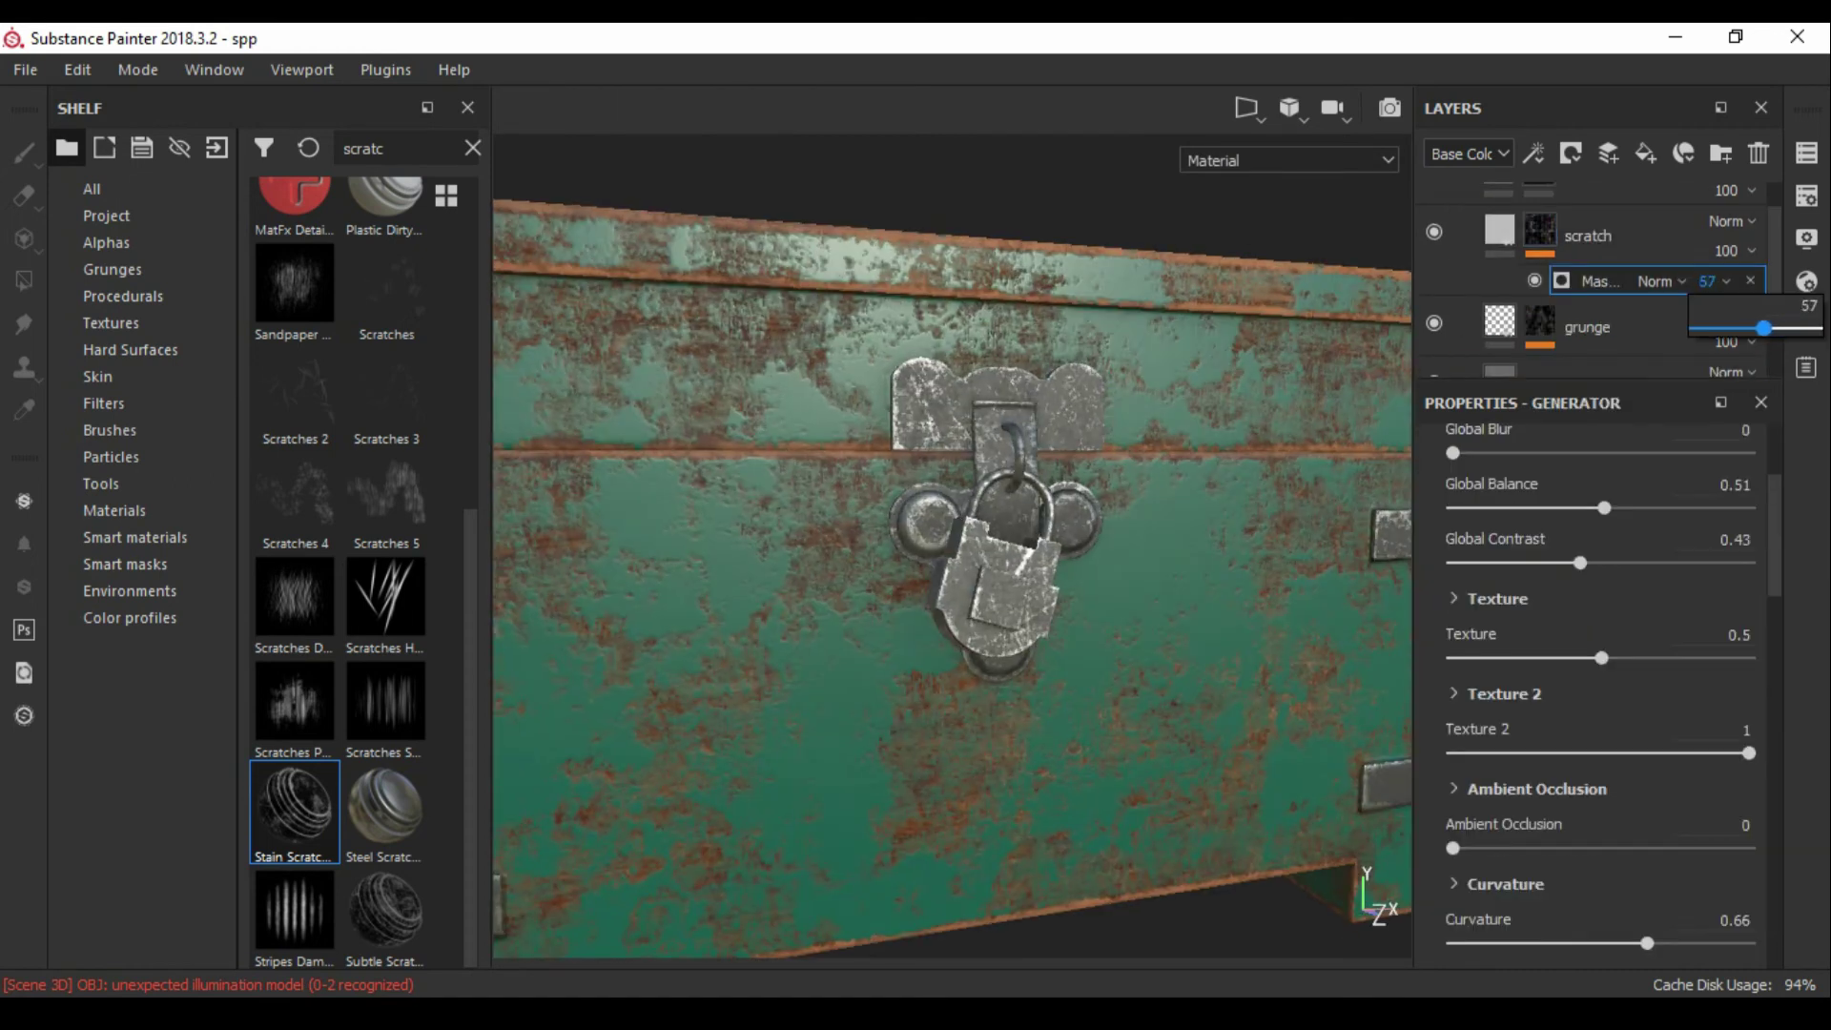
scroll(954, 572, down, 5)
alt+drag(954, 572, 1145, 591)
alt+drag(953, 573, 810, 563)
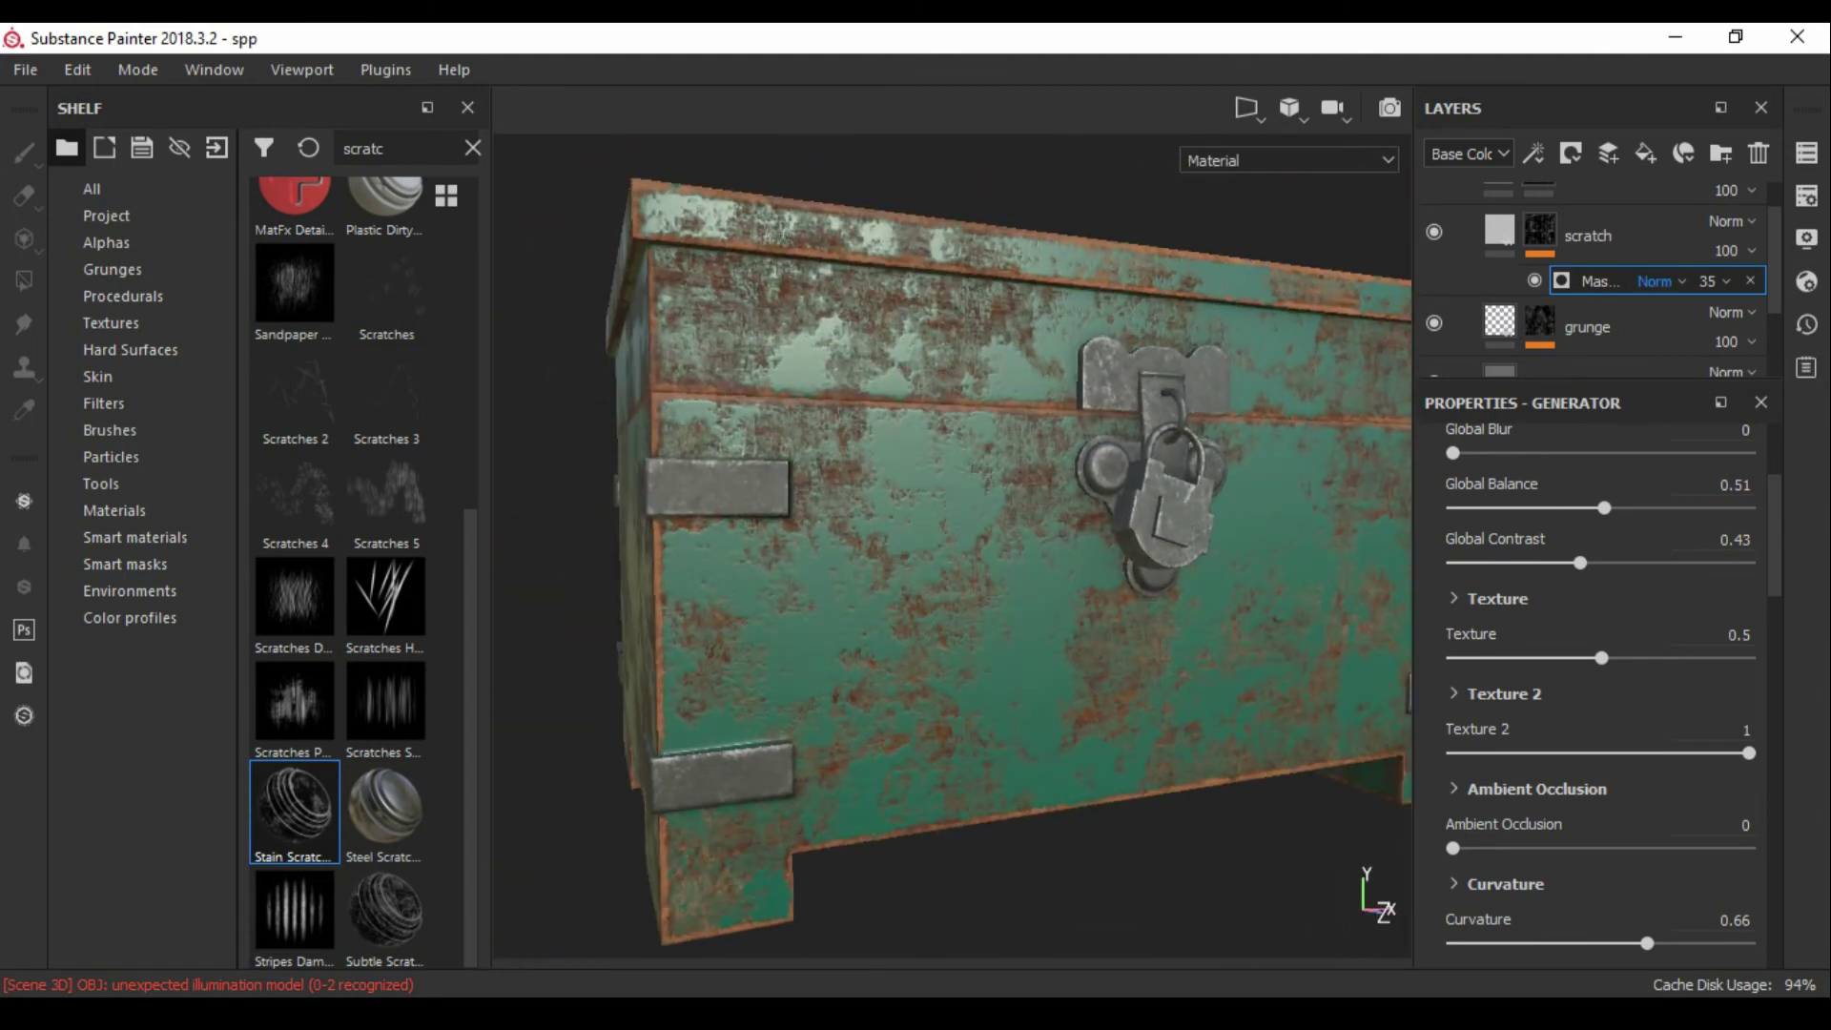
key(4)
click(1499, 230)
alt+drag(954, 572, 859, 534)
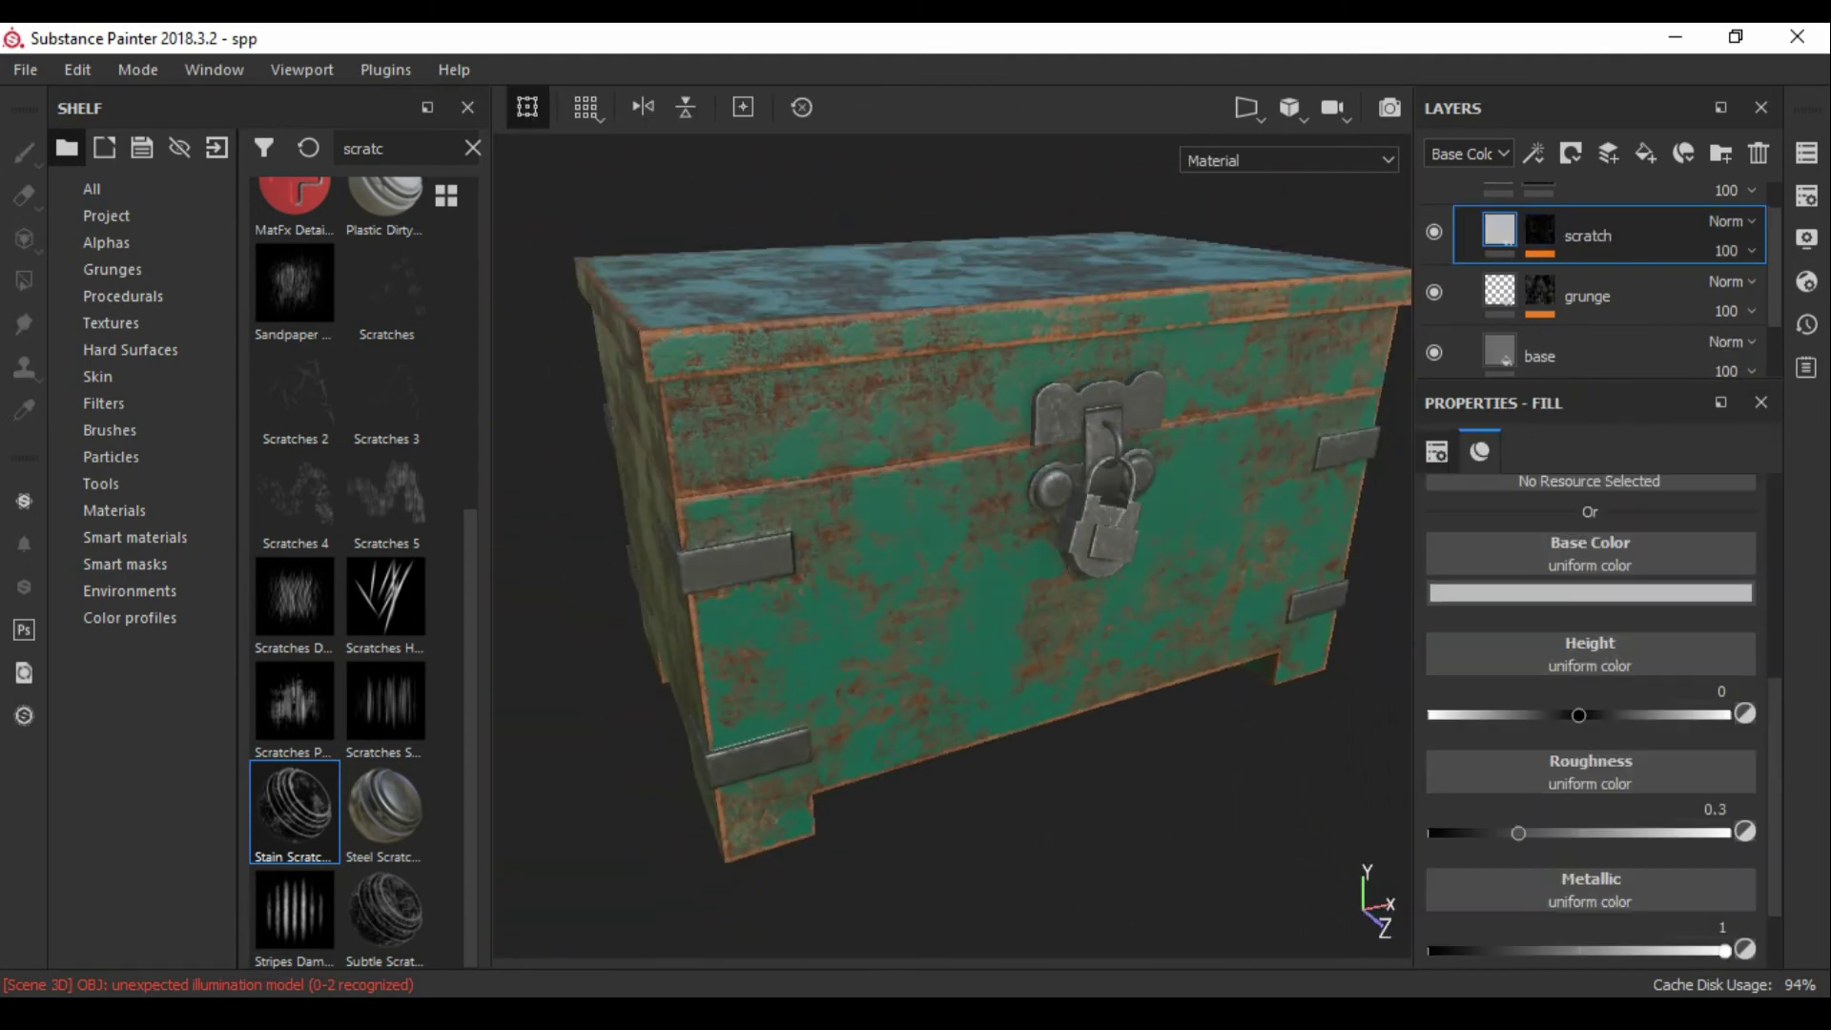
scroll(1593, 286, up, 1)
Step: Collapse the metal layer group, face the latch, and reselect the scratch mask
click(1468, 212)
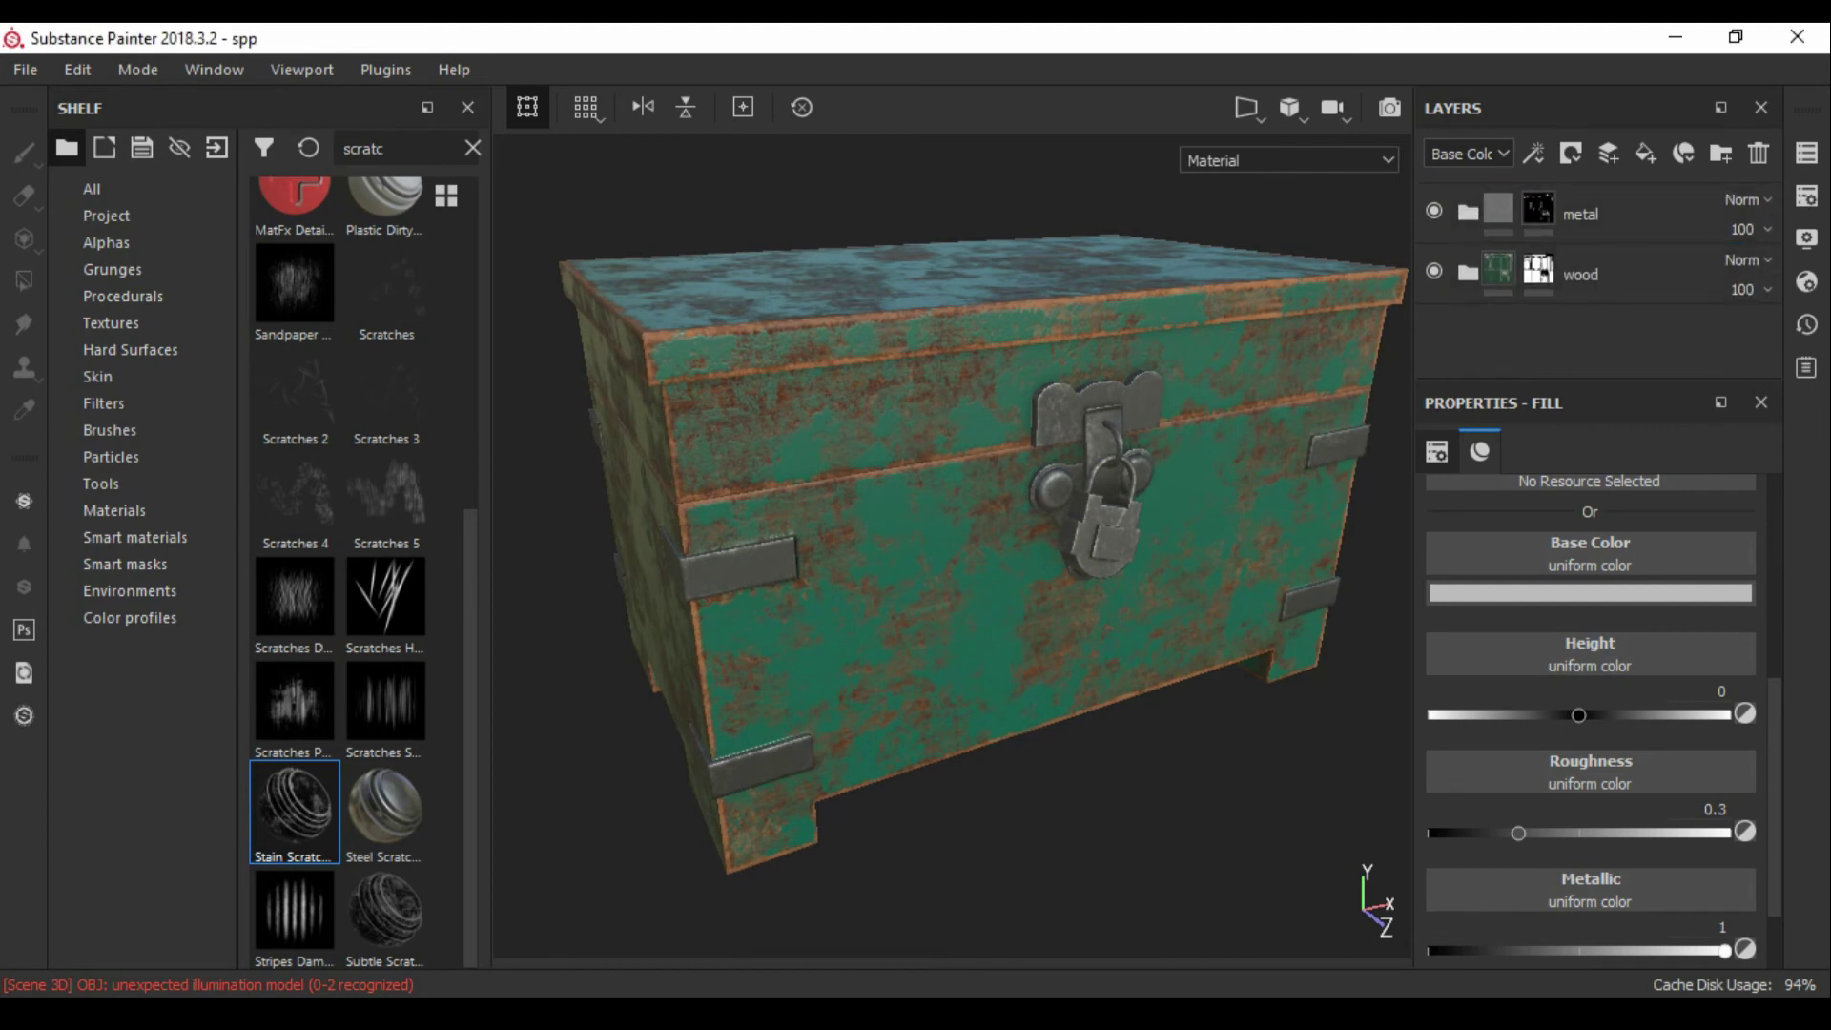
alt+drag(954, 572, 1030, 572)
scroll(953, 573, up, 5)
scroll(954, 553, down, 3)
click(1581, 214)
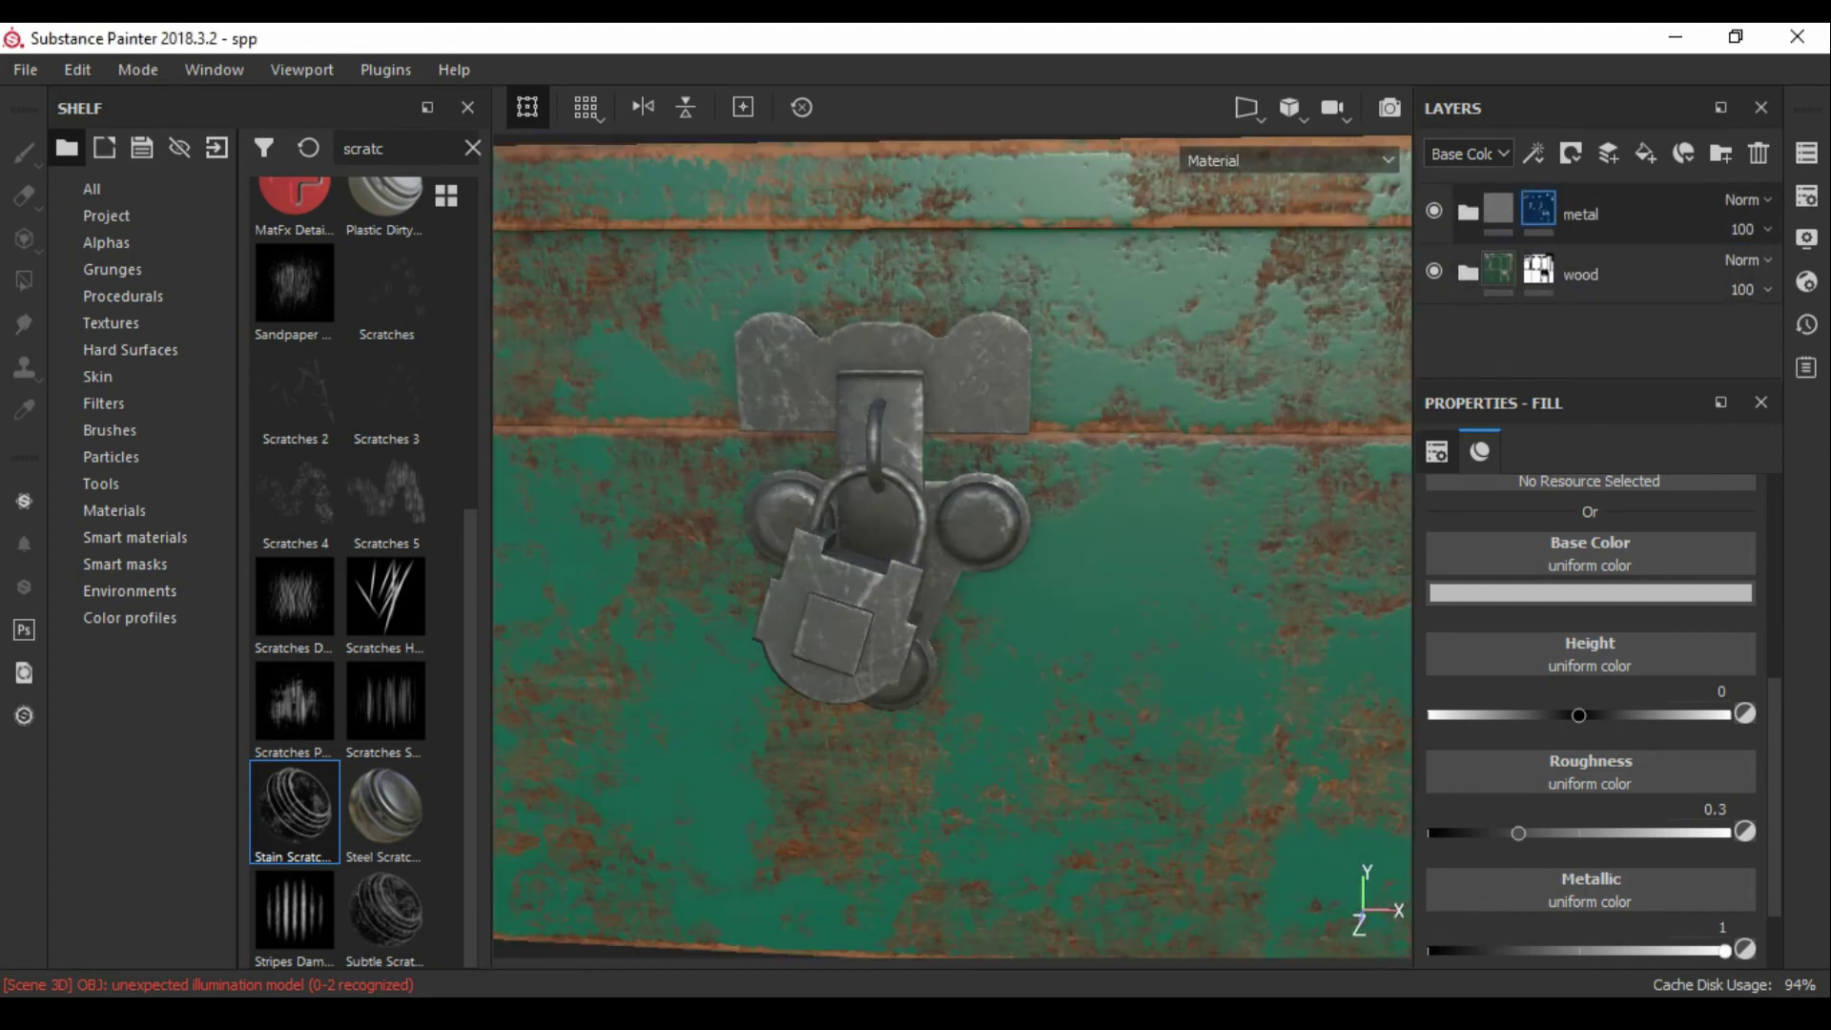
click(1467, 211)
Step: Add a Paint effect to the scratch mask and choose the Scratches 4 brush
click(1539, 269)
key(4)
click(1713, 320)
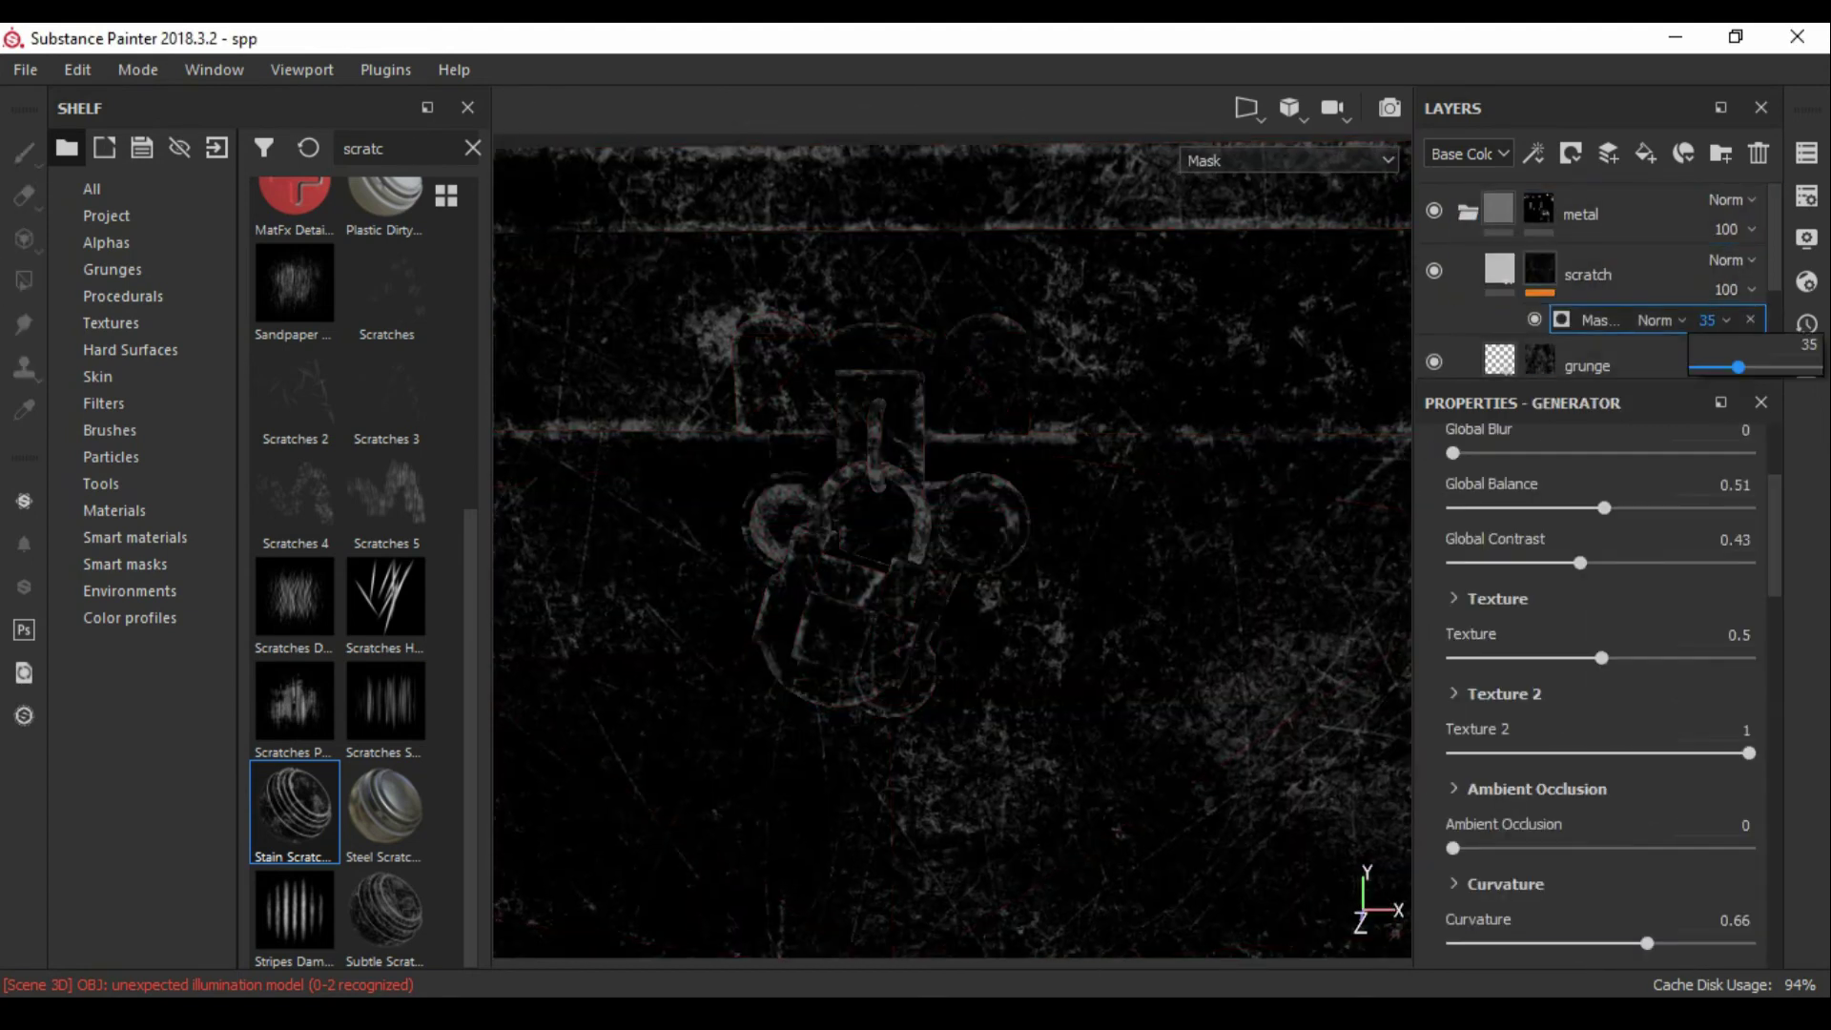
click(1533, 152)
click(1564, 221)
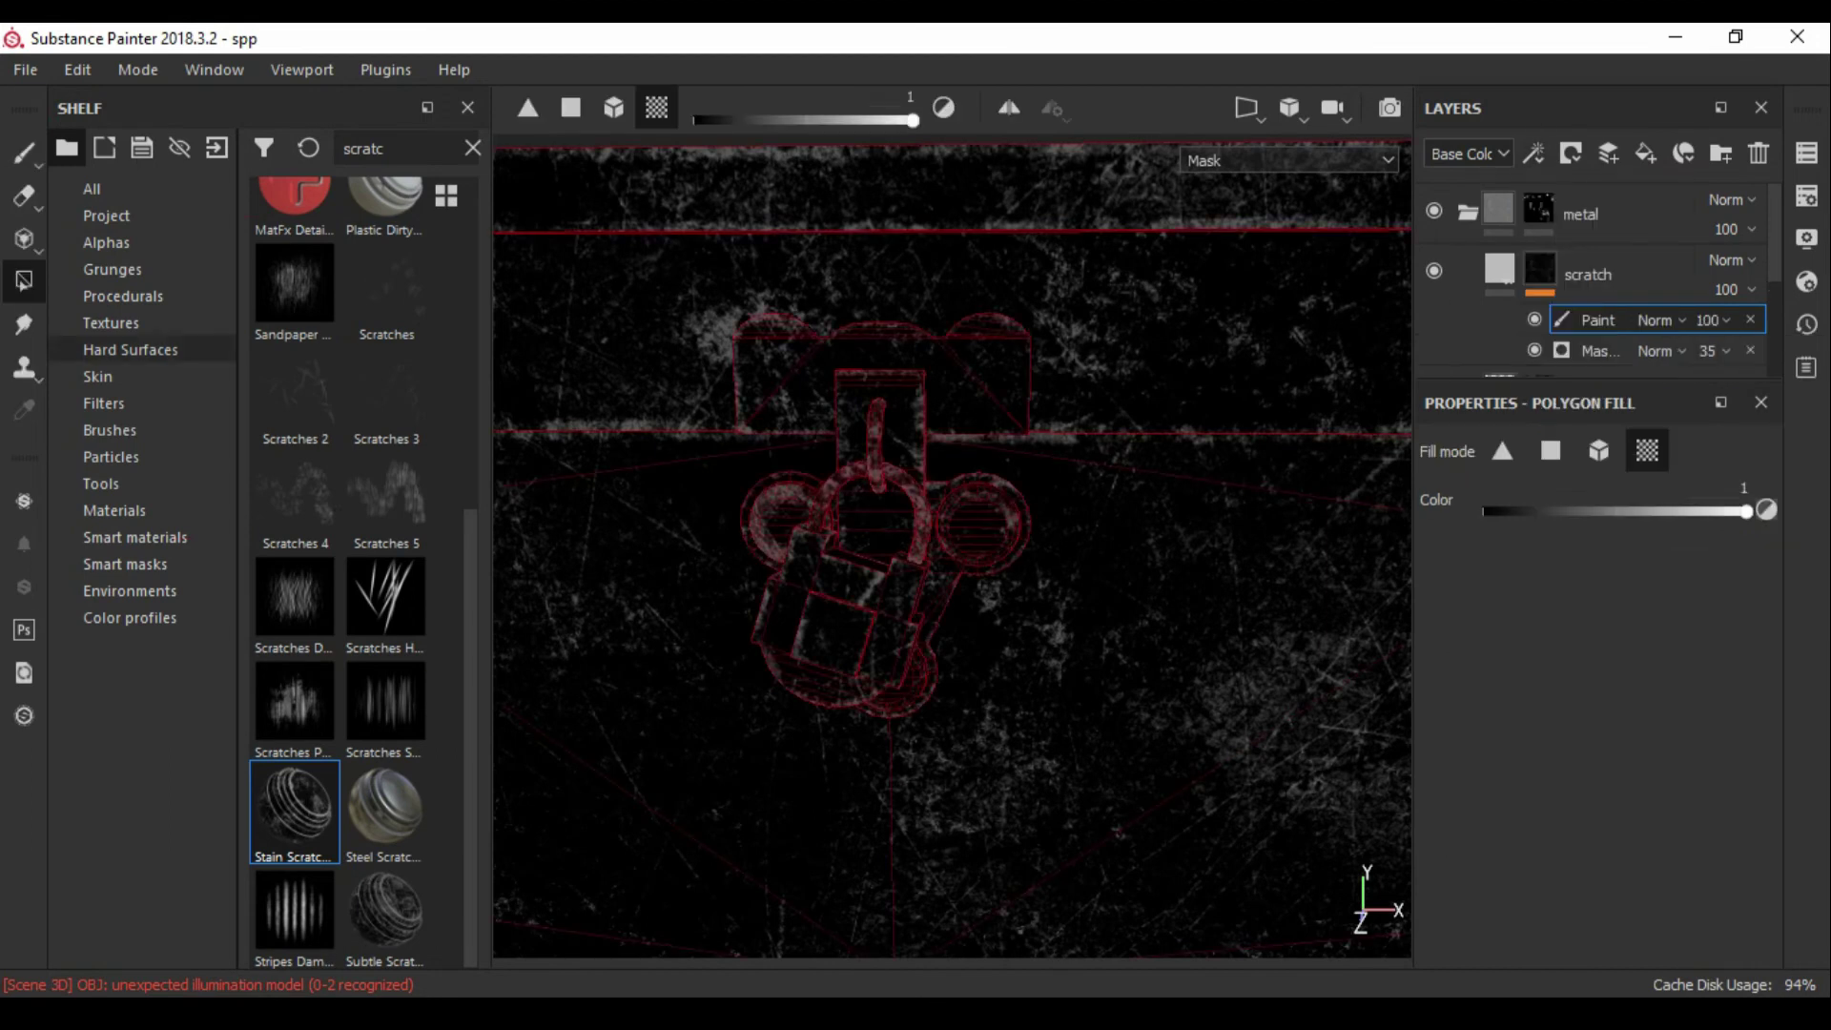
key(1)
click(109, 430)
scroll(339, 572, down, 5)
scroll(338, 572, down, 5)
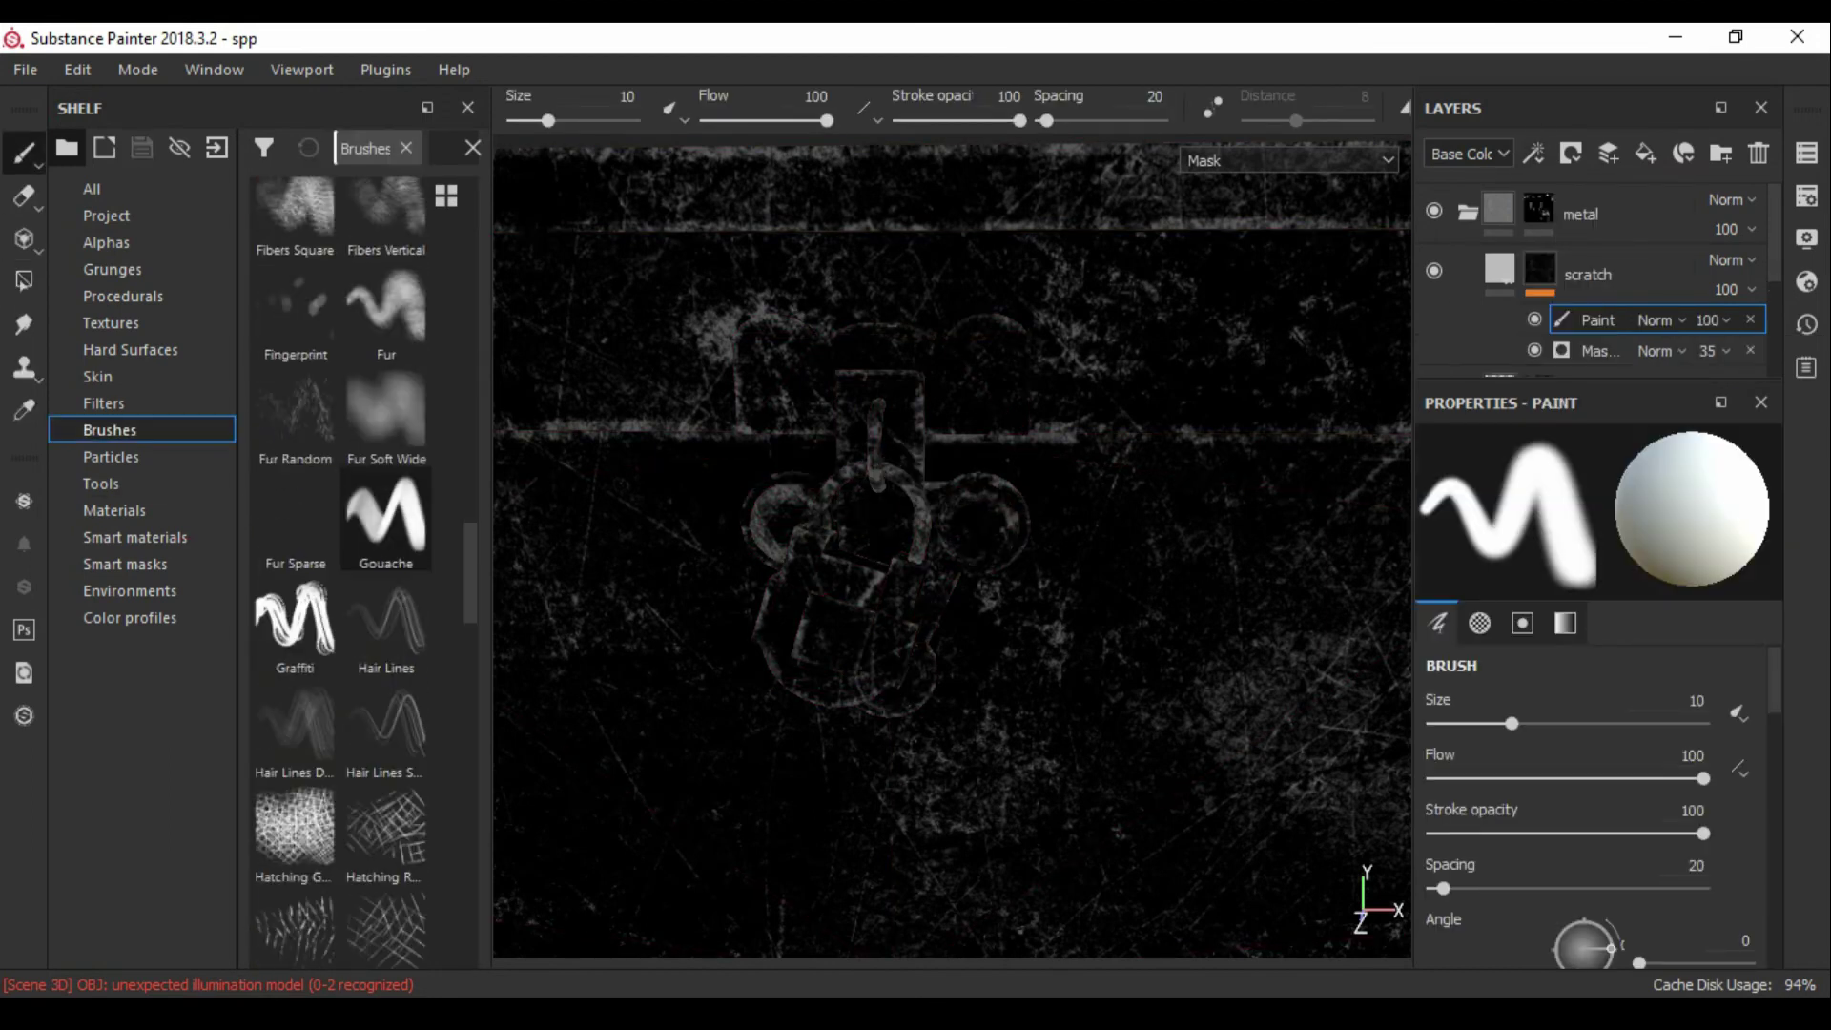
scroll(339, 572, down, 5)
click(296, 434)
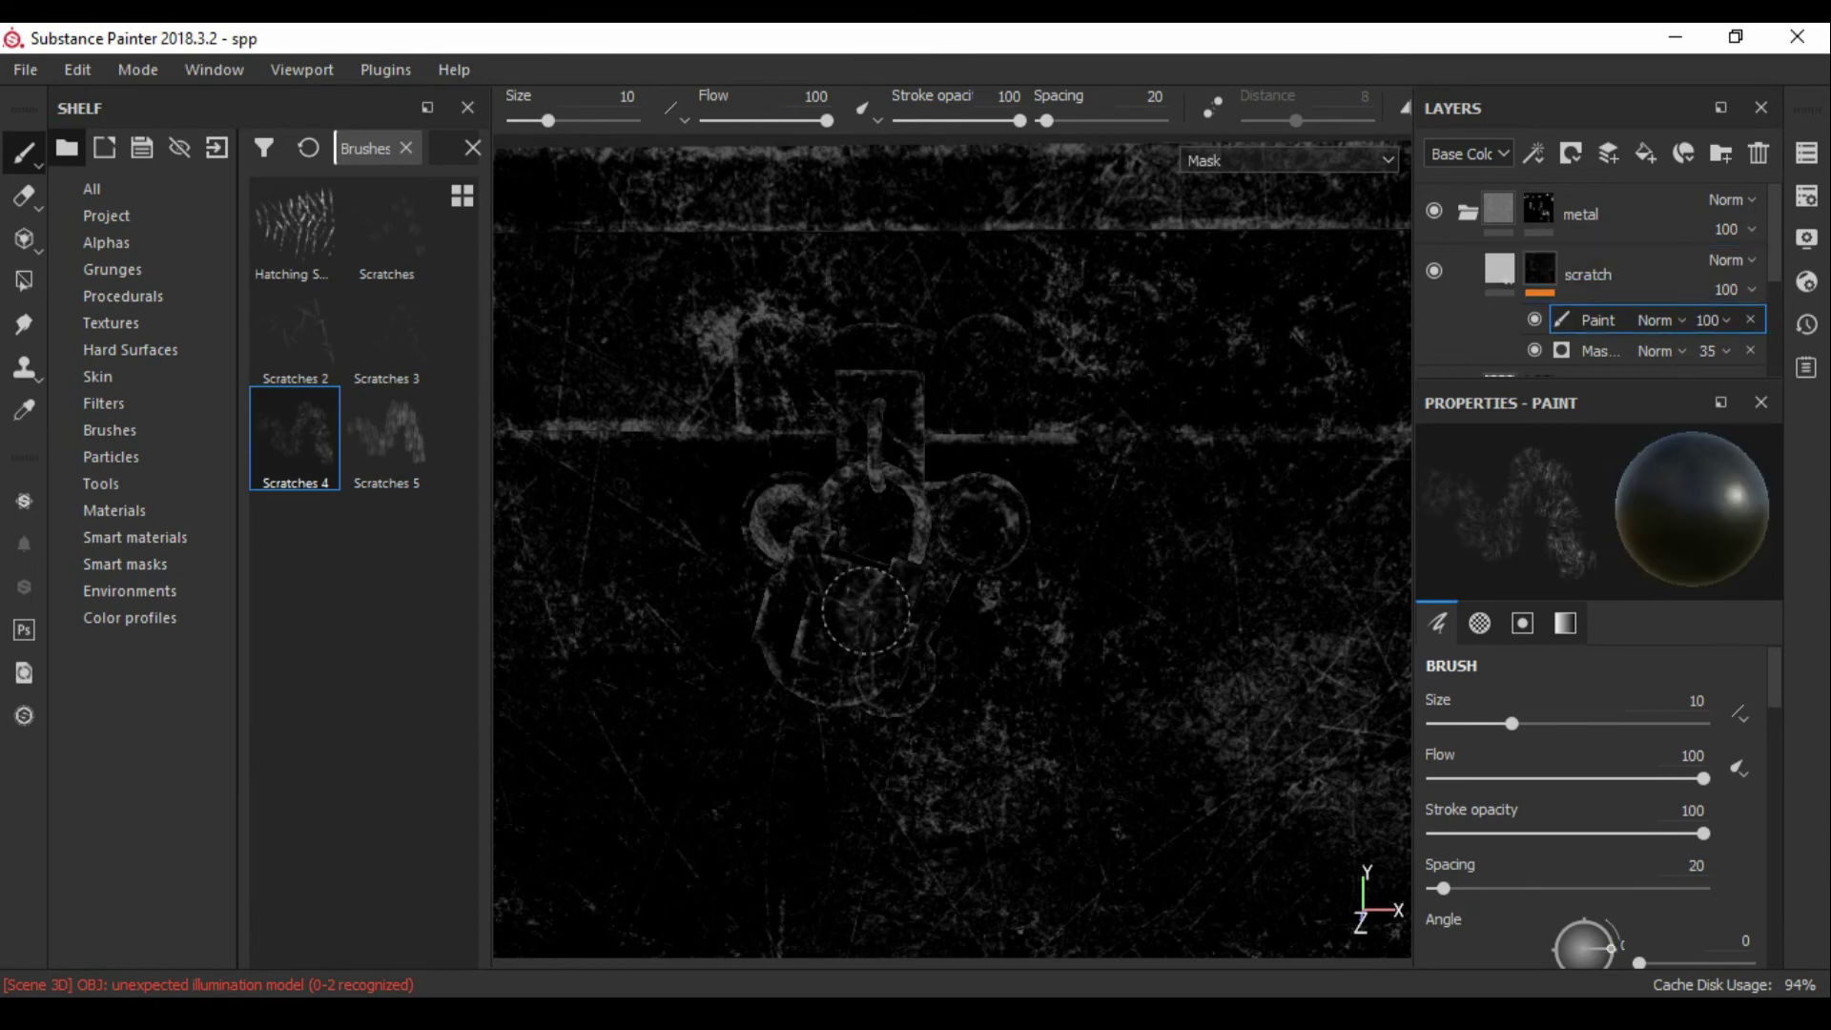
Step: Hand-paint scratches across the latch plate in the mask's paint effect
click(1588, 274)
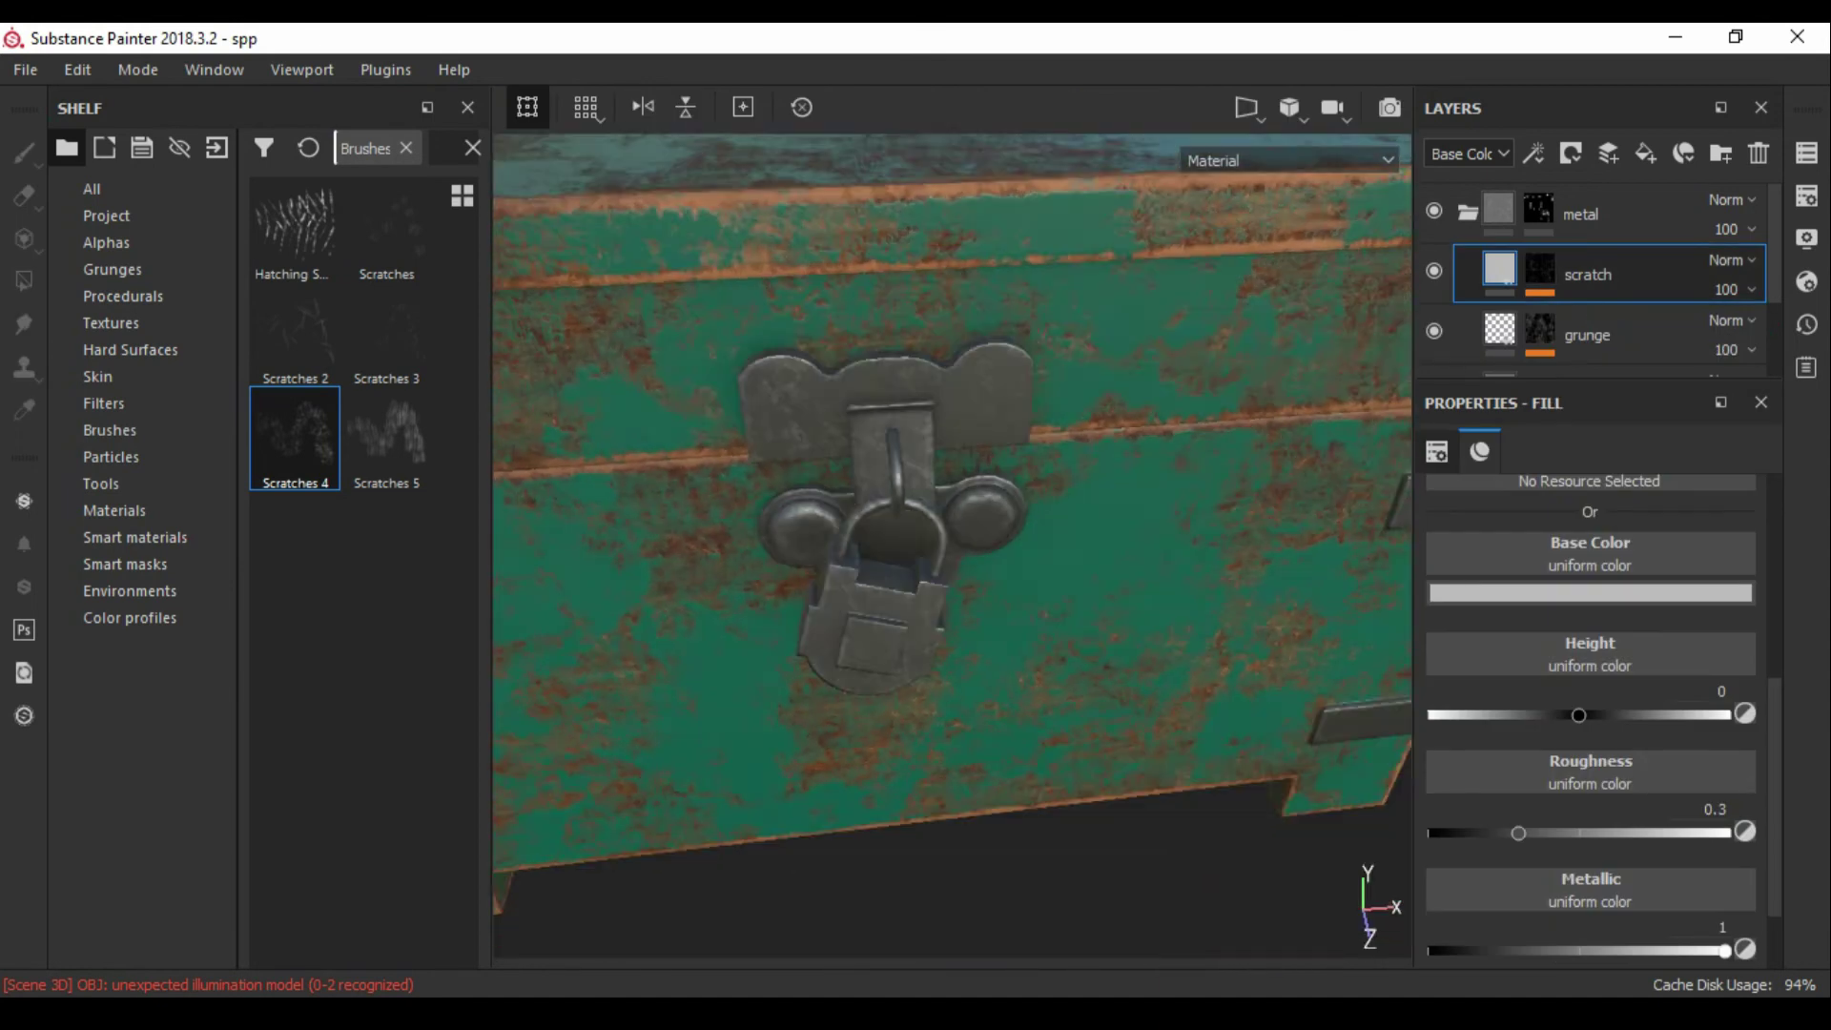
click(1539, 268)
click(1717, 350)
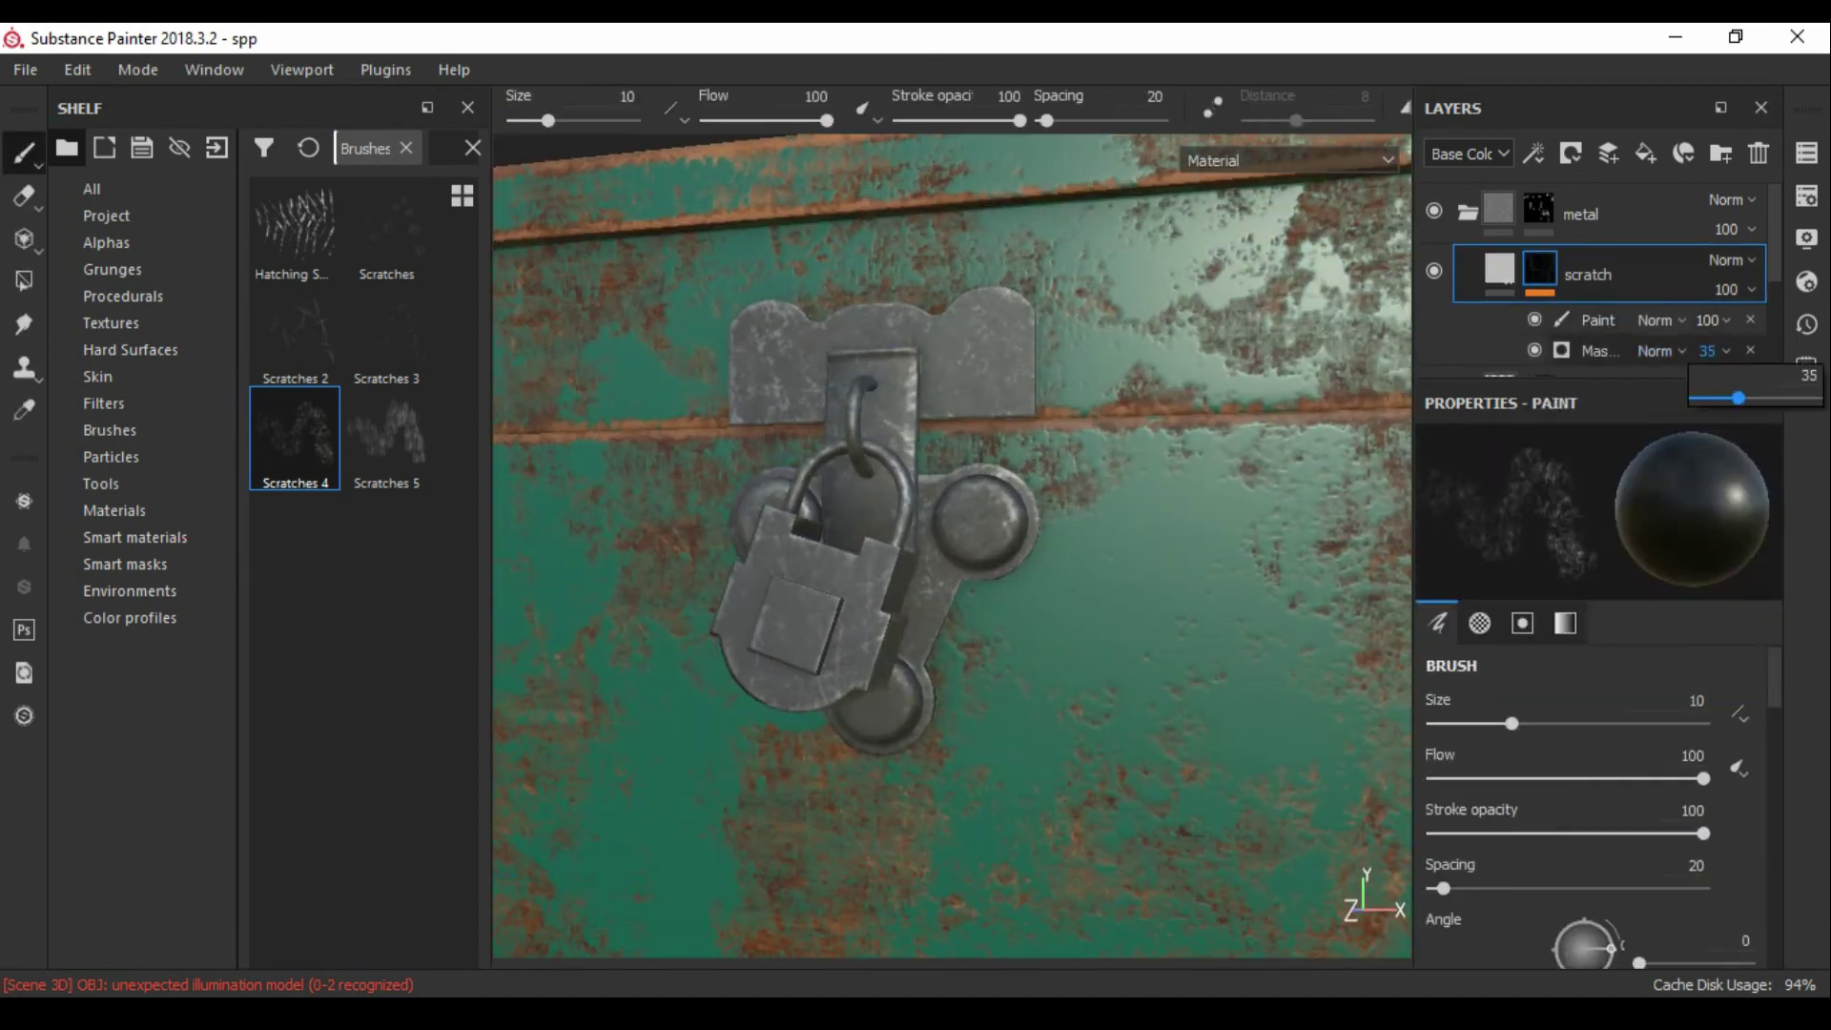
drag(911, 349, 903, 481)
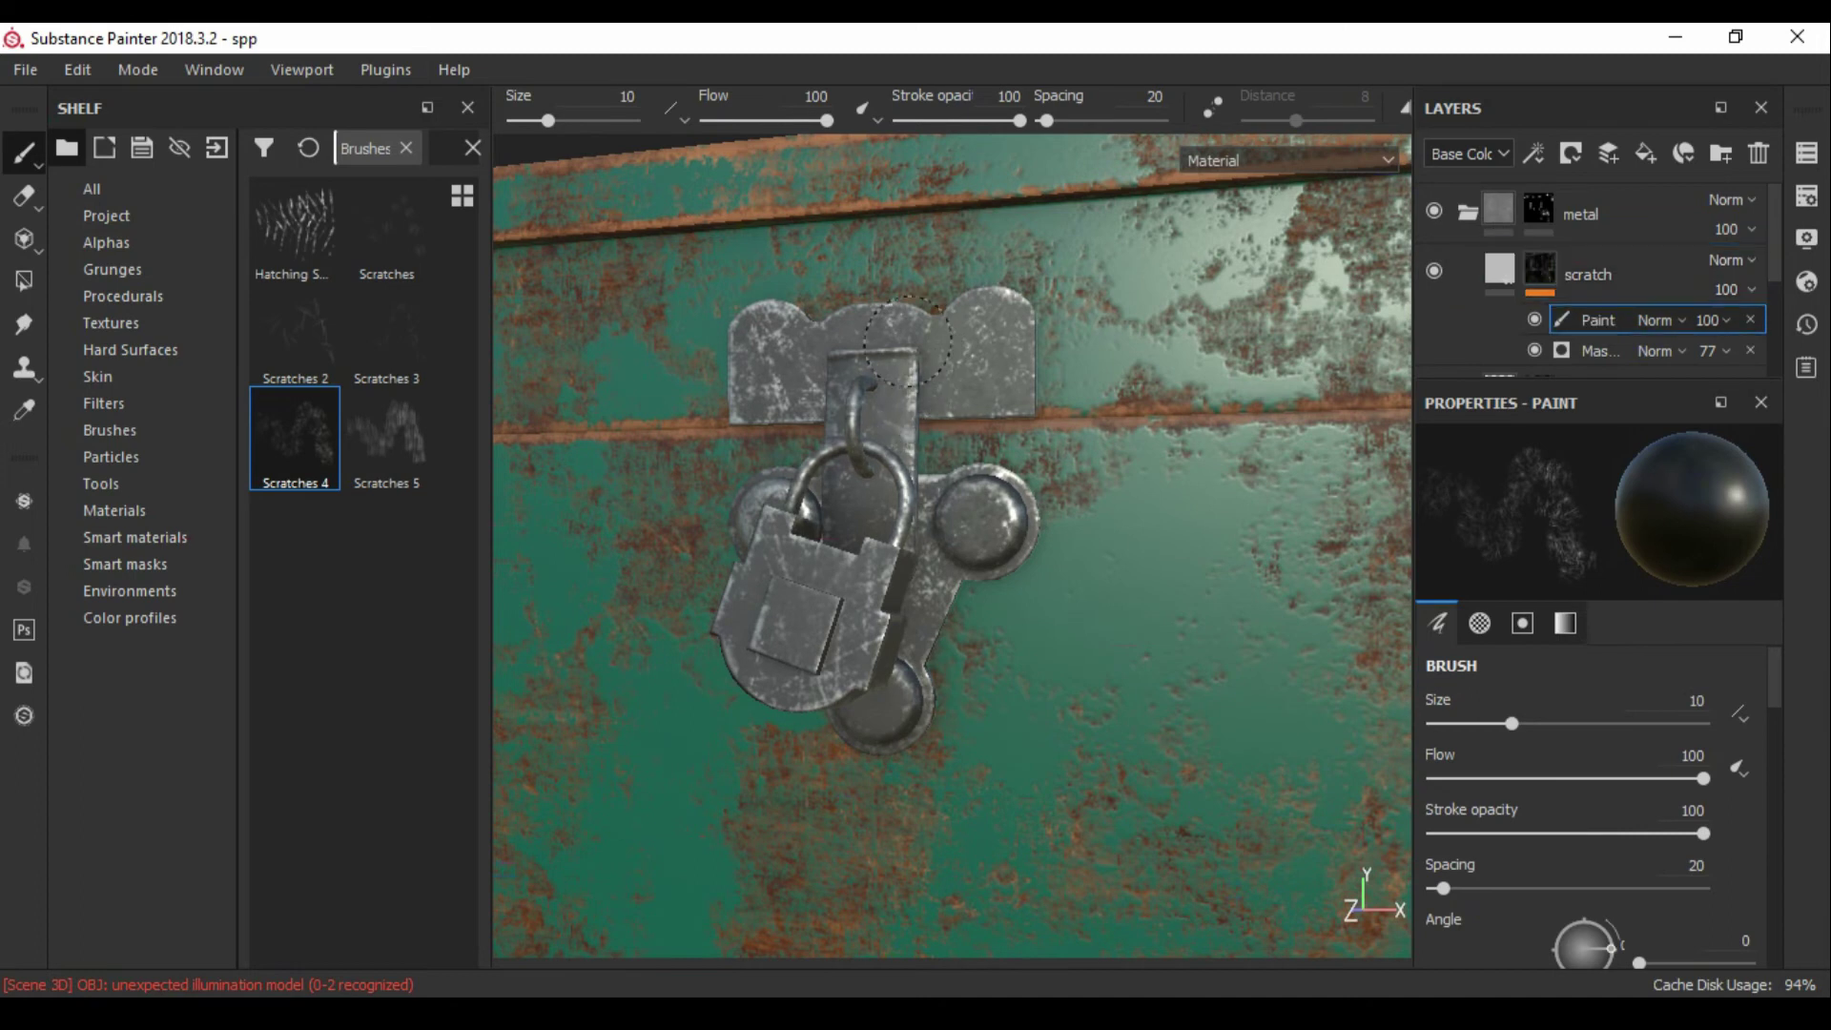
drag(908, 339, 1000, 403)
drag(913, 354, 982, 397)
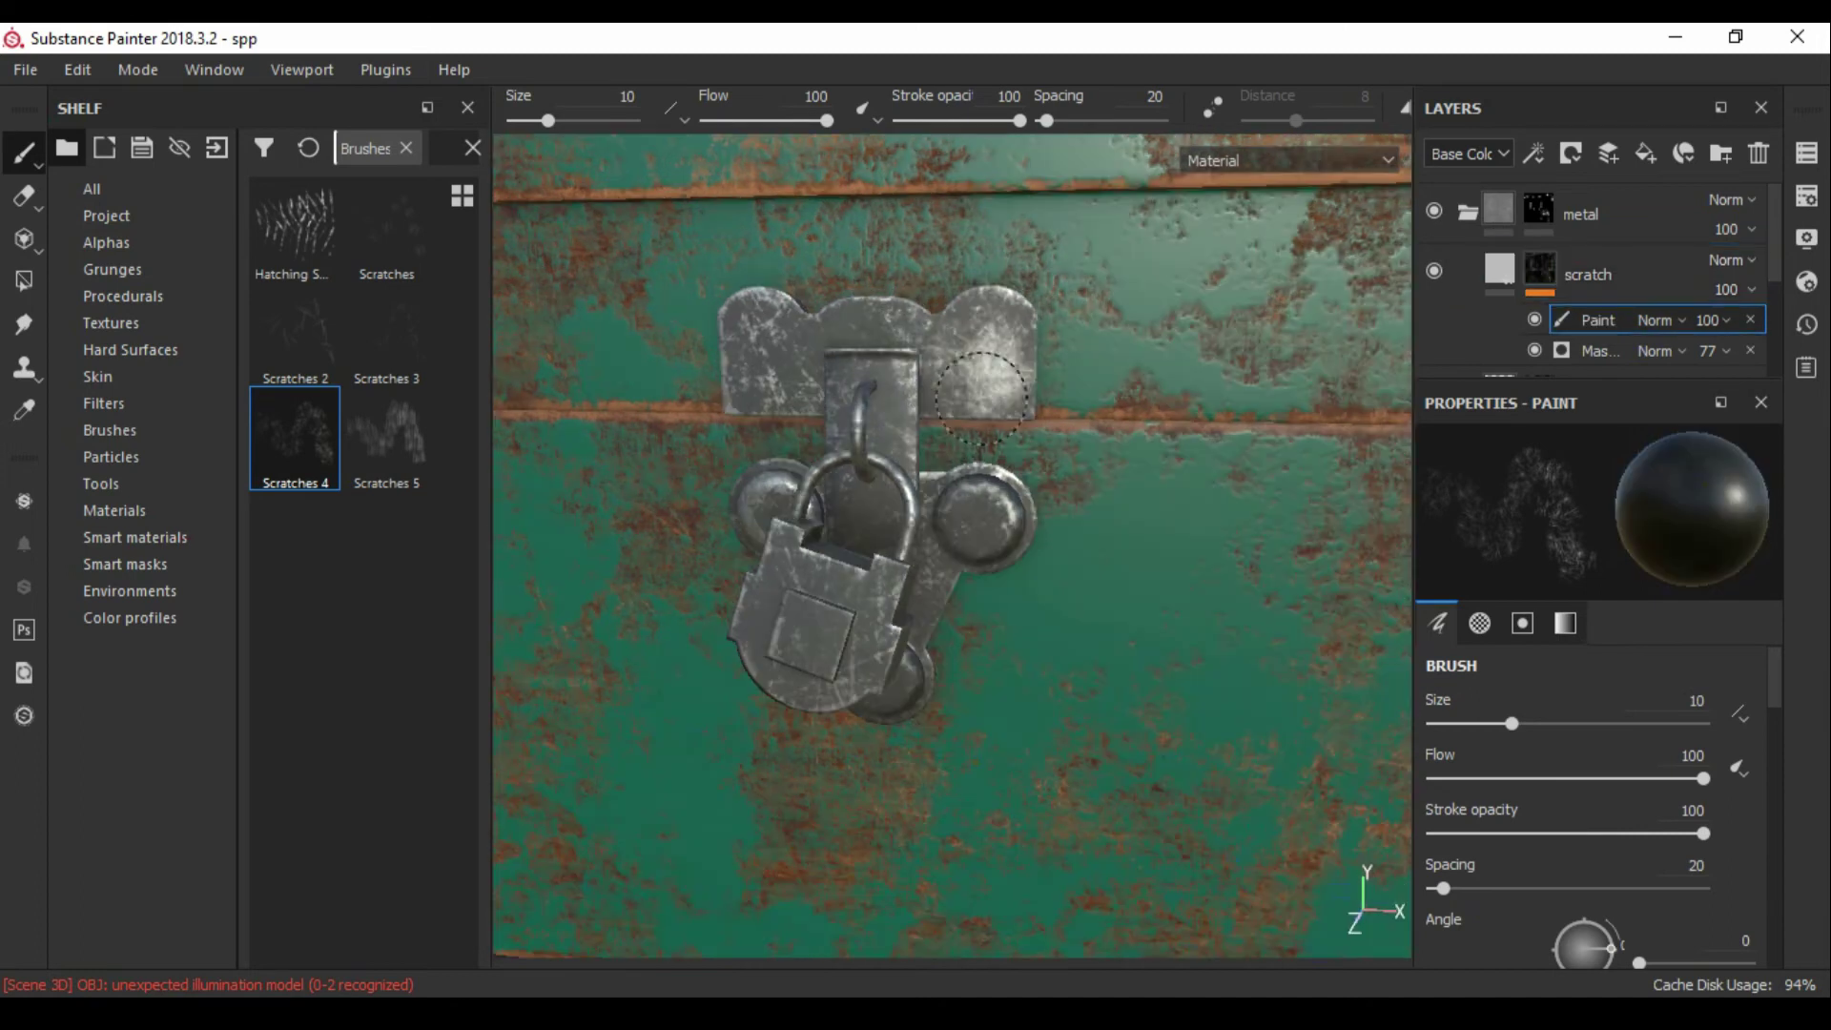
scroll(859, 433, down, 5)
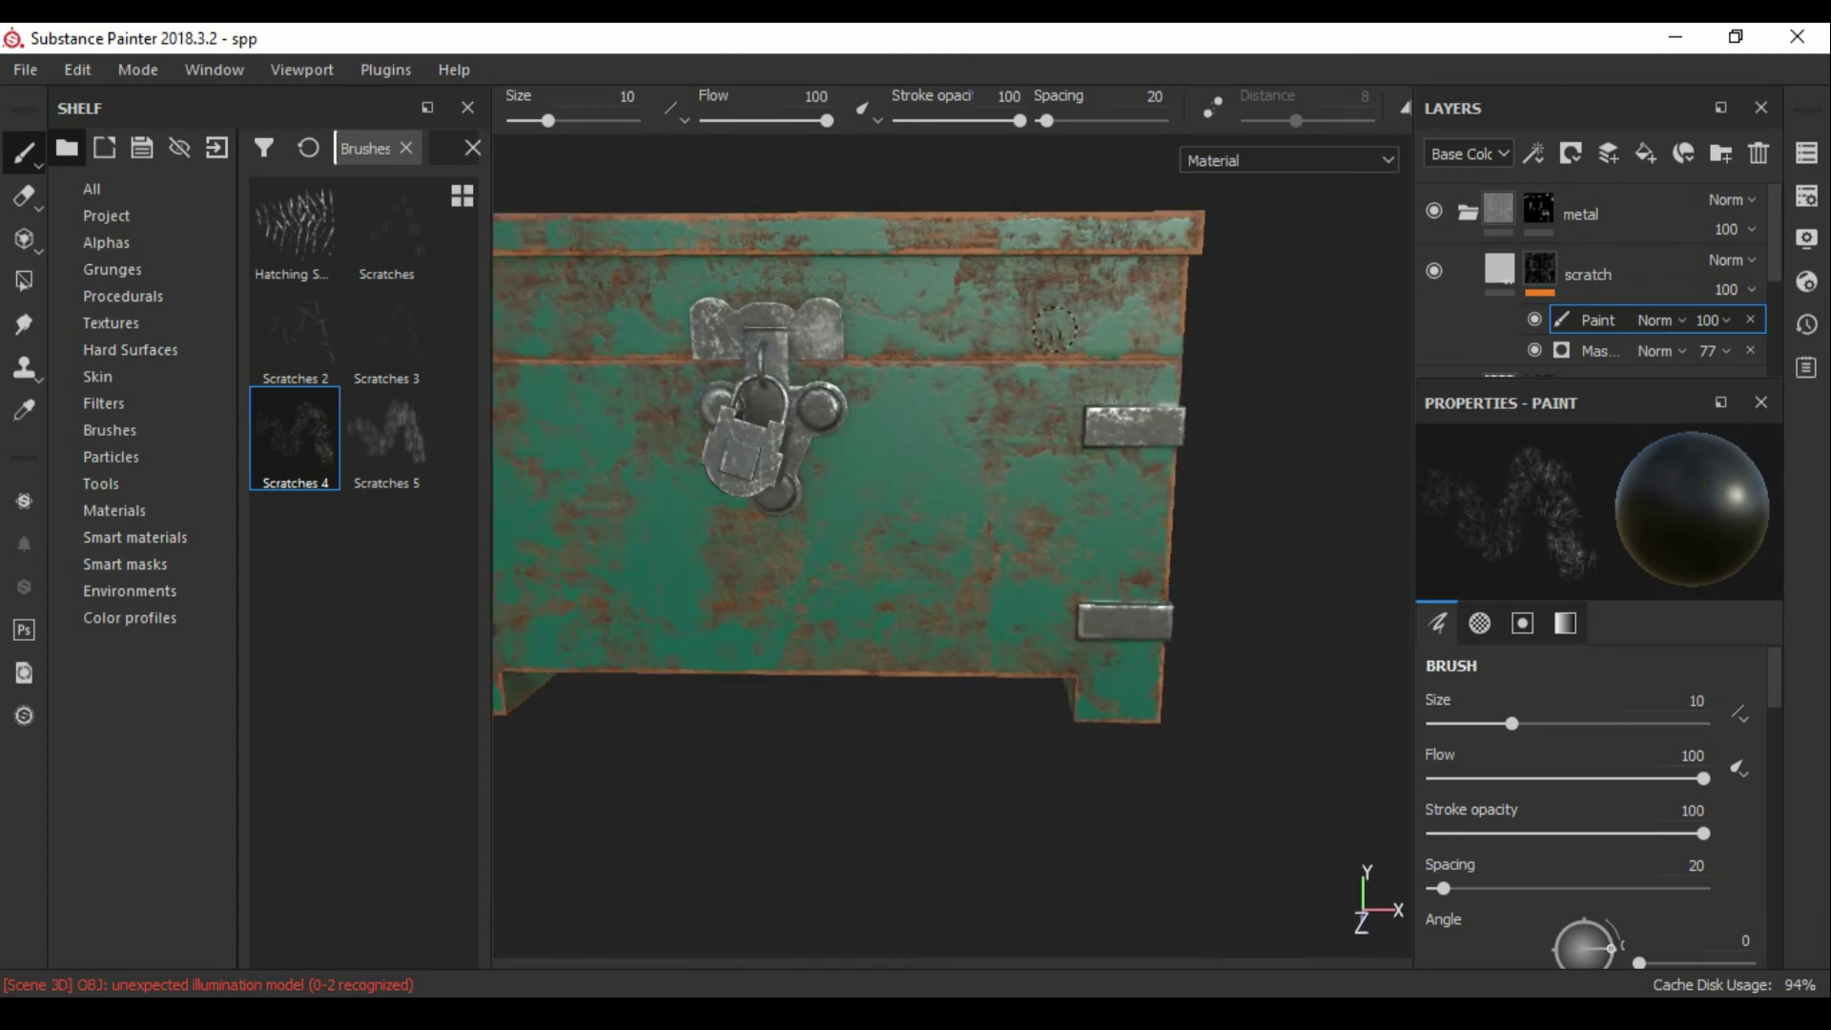
scroll(859, 433, up, 4)
scroll(858, 434, up, 3)
mouse_move(1030, 419)
alt+mouse_down()
mouse_move(1097, 446)
mouse_move(992, 546)
mouse_move(885, 584)
mouse_move(975, 626)
mouse_move(968, 462)
alt+mouse_up()
scroll(949, 572, down, 5)
scroll(968, 462, up, 5)
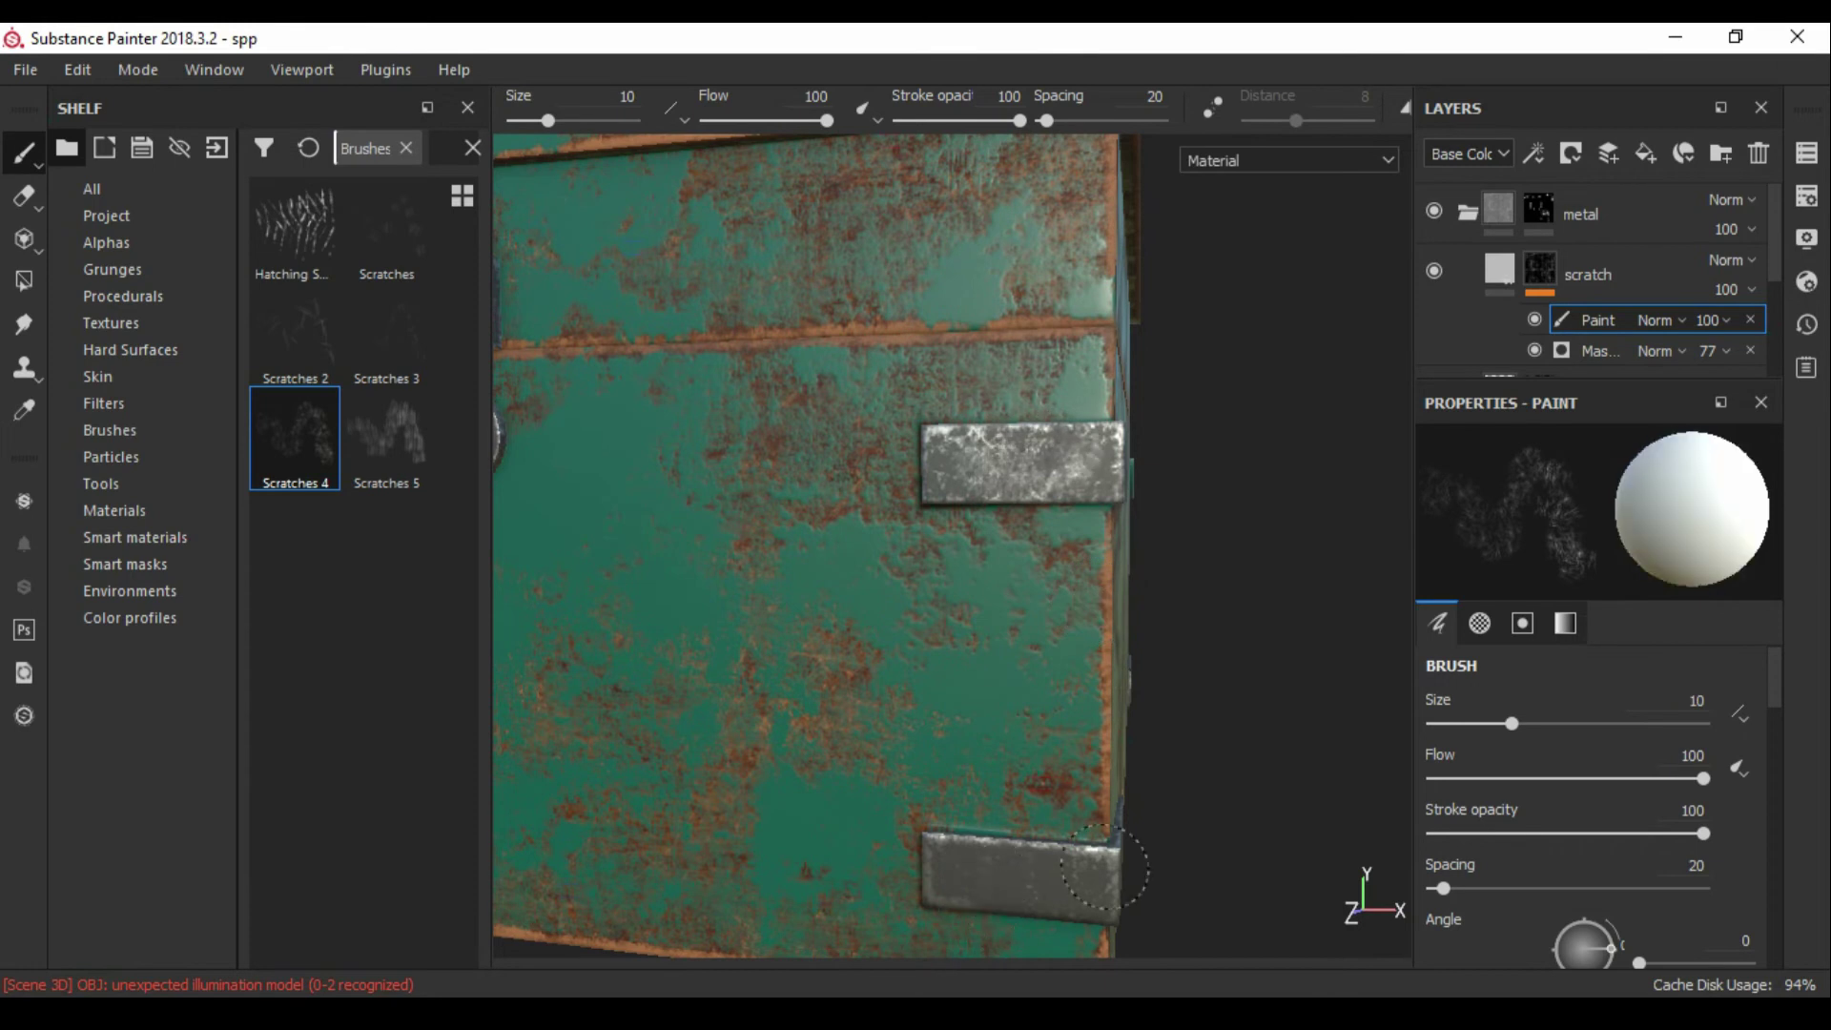
Step: Set the painted scratches' opacity to 78 and orbit out to view the whole chest
alt+drag(996, 885, 1280, 667)
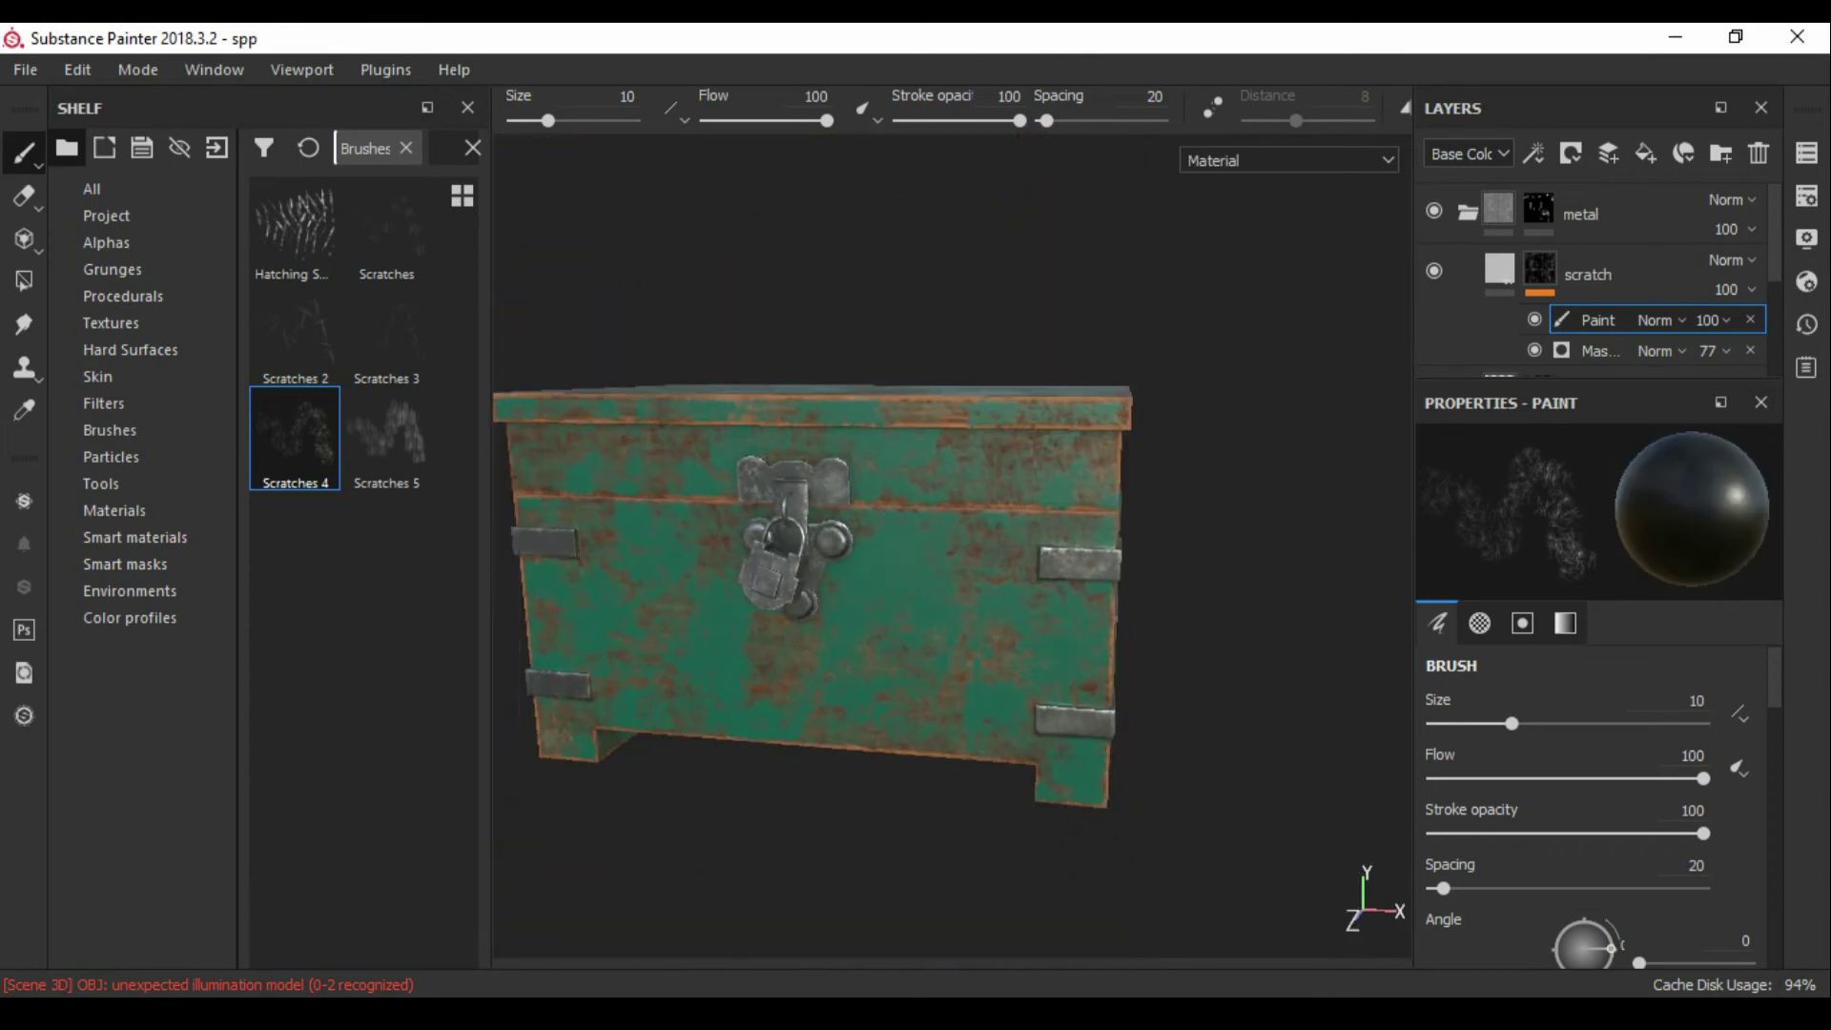
click(1712, 321)
drag(1795, 367, 1788, 367)
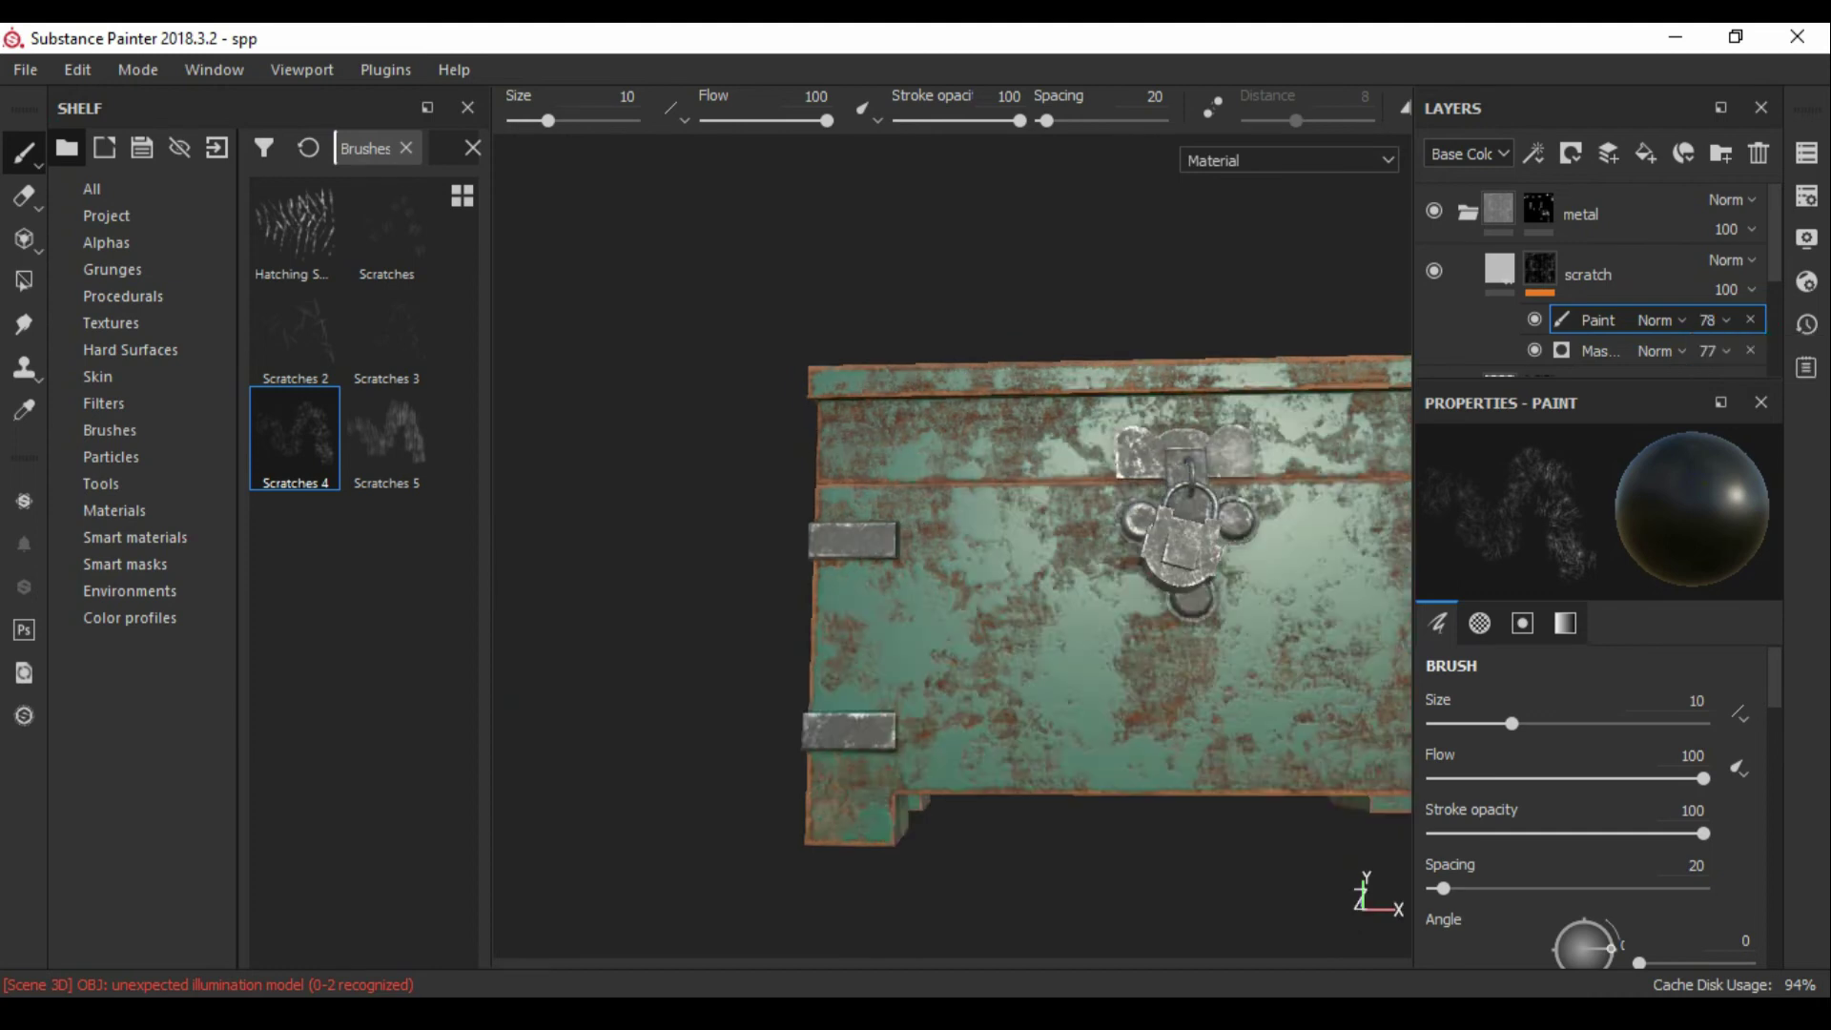
alt+drag(954, 573, 1096, 534)
mouse_move(954, 534)
alt+mouse_down()
mouse_move(1011, 515)
mouse_move(954, 591)
mouse_move(1030, 572)
mouse_move(1087, 591)
alt+mouse_up()
scroll(954, 534, up, 3)
Step: Adjust the Levels contrast on the teal paint layer's mask
click(1583, 274)
click(1469, 274)
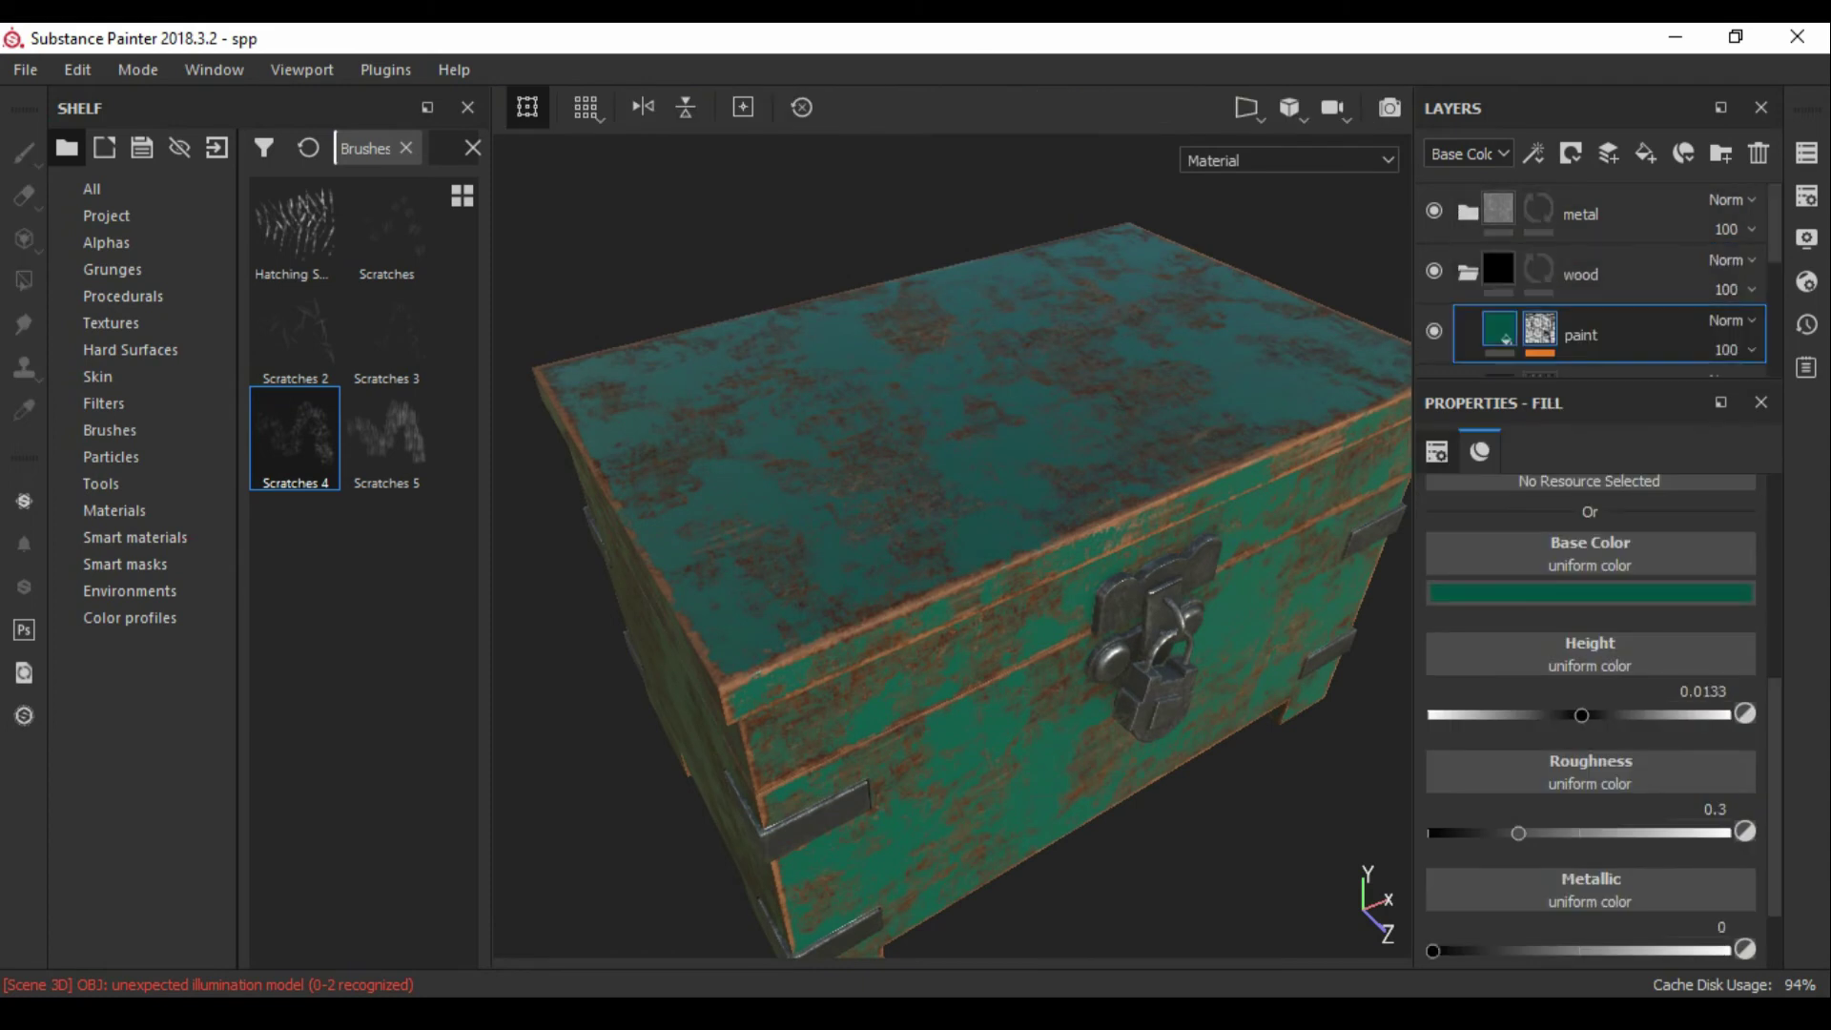
click(1541, 334)
click(1602, 272)
drag(1514, 515, 1574, 515)
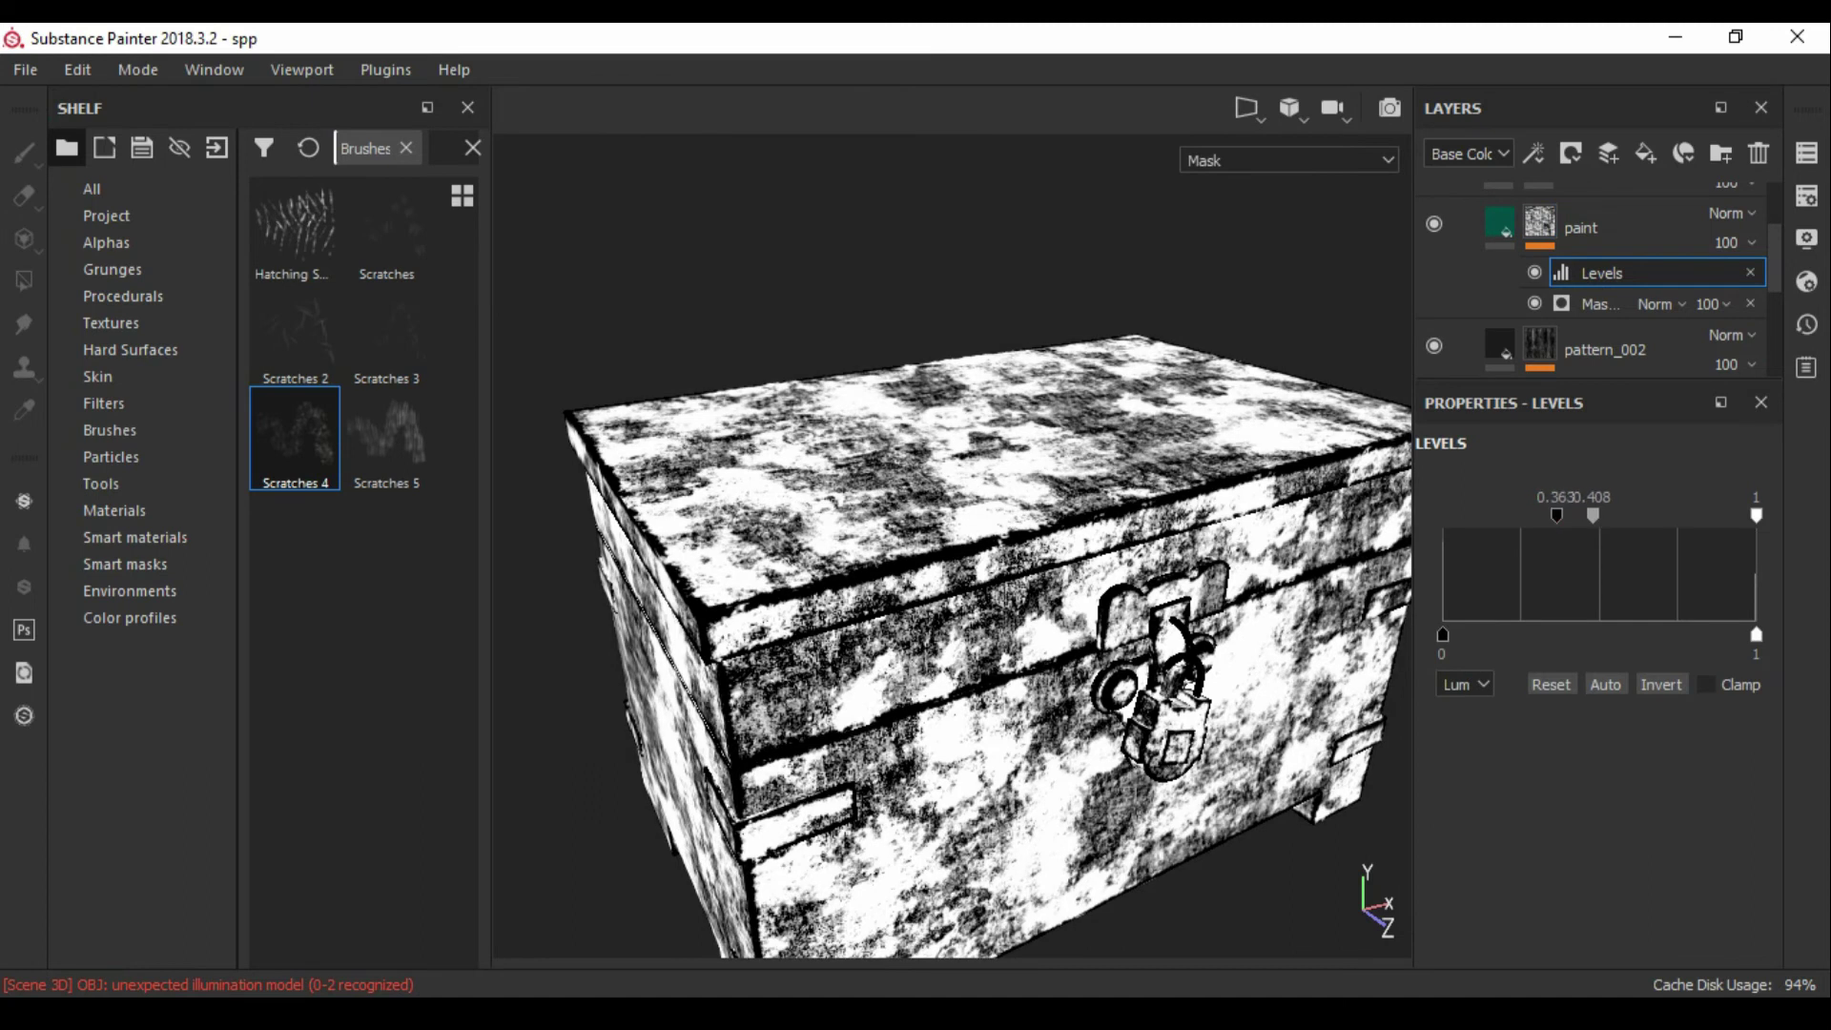
click(1540, 224)
Step: Add a Paint effect to the paint mask and restore teal over front rust with a size-57 brush
click(1540, 227)
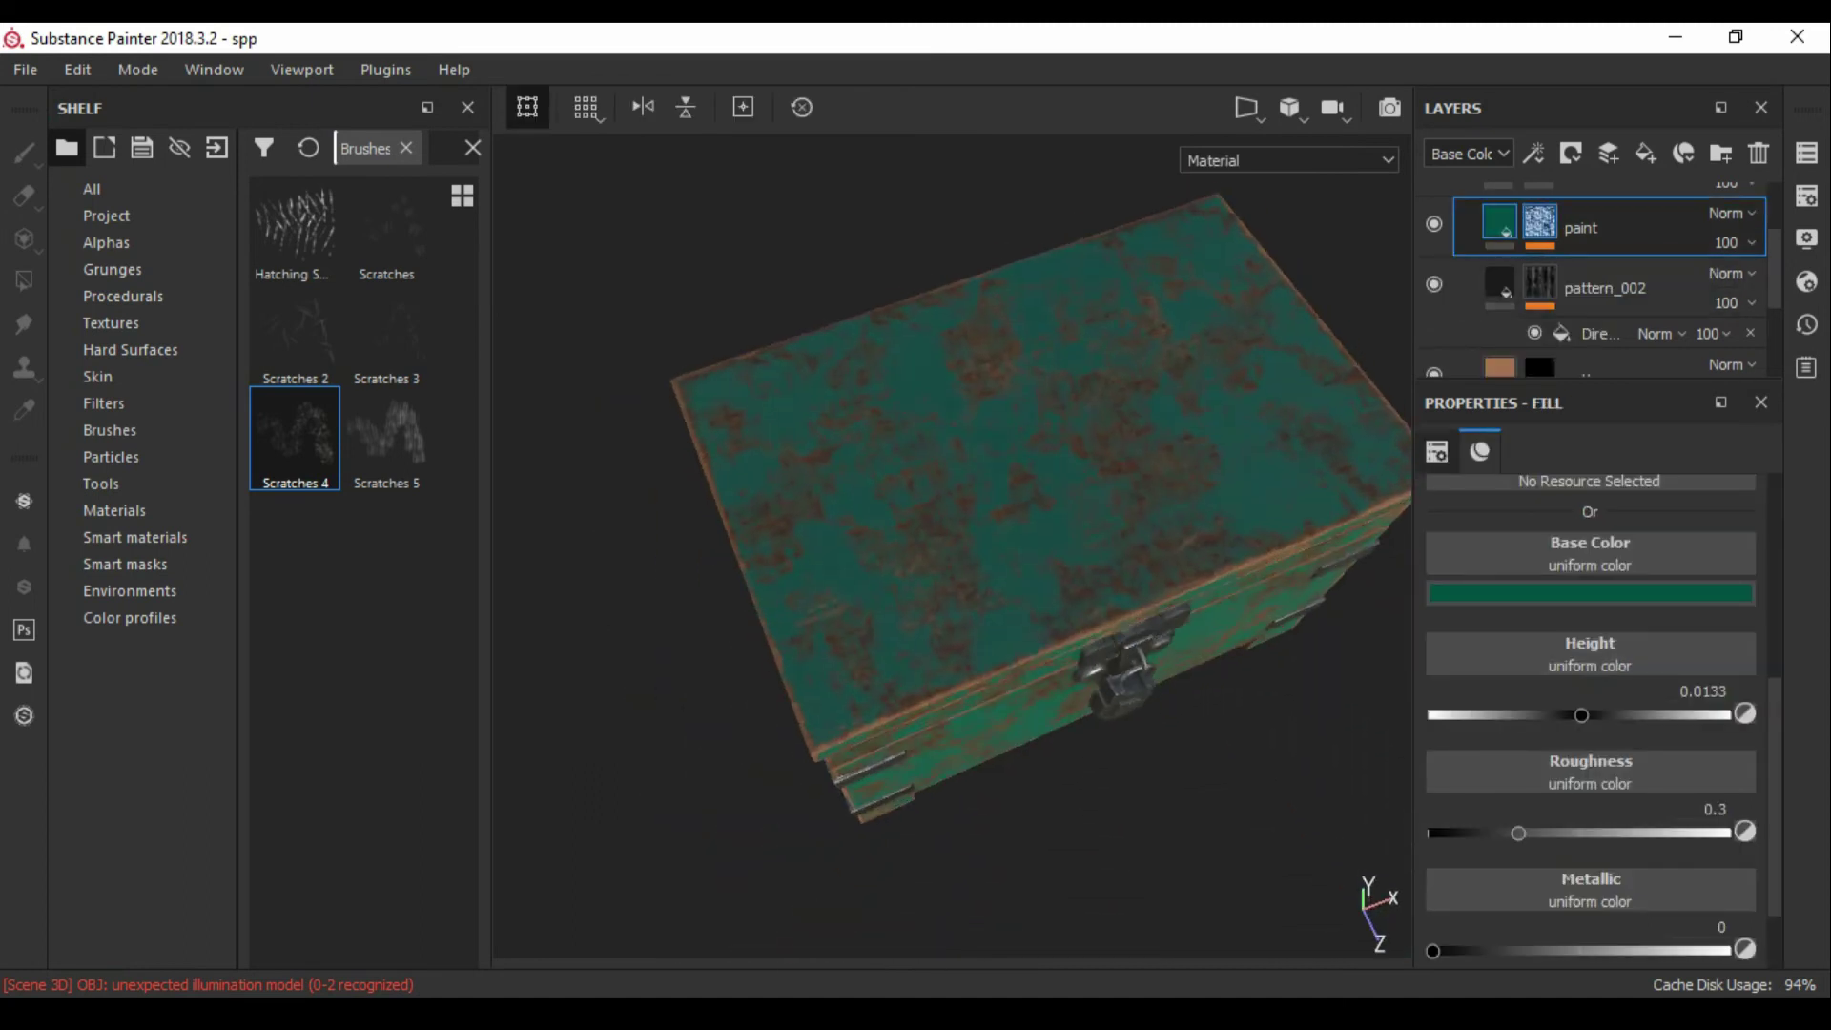
click(1534, 153)
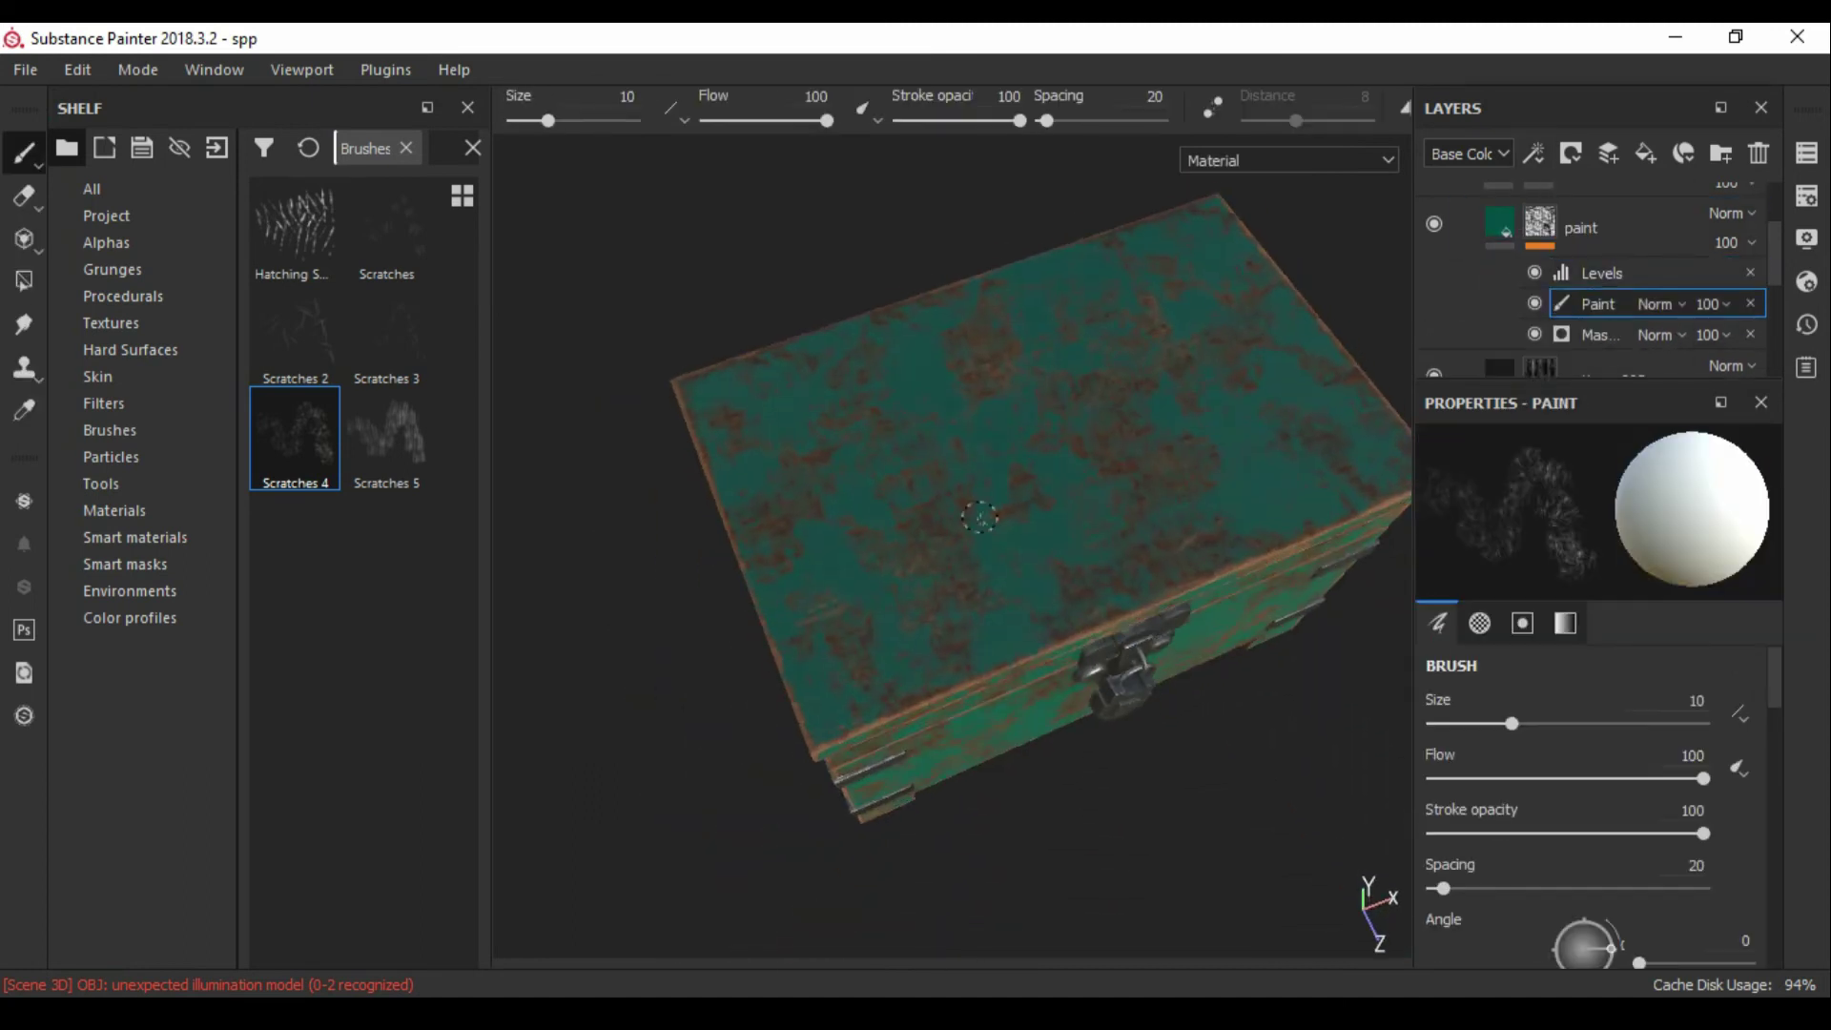
mouse_move(987, 520)
ctrl+right_down()
mouse_move(1002, 544)
mouse_move(930, 549)
ctrl+right_up()
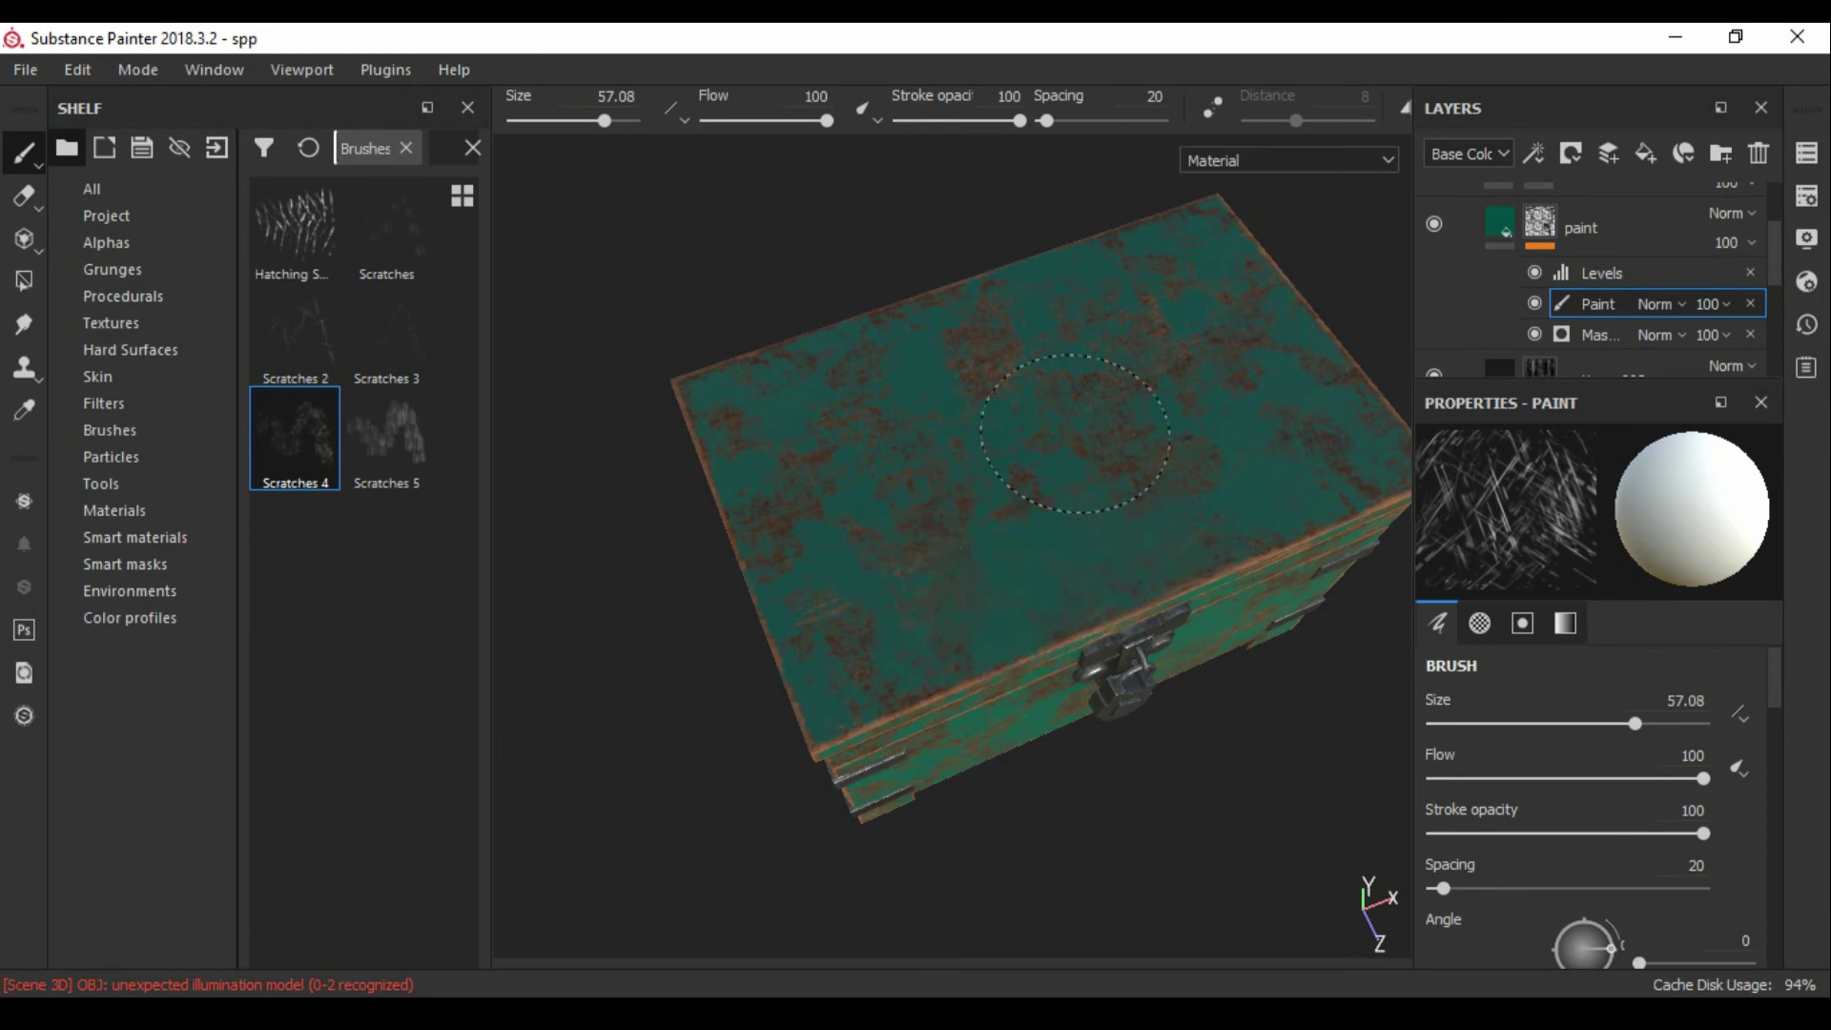
alt+drag(963, 534, 963, 645)
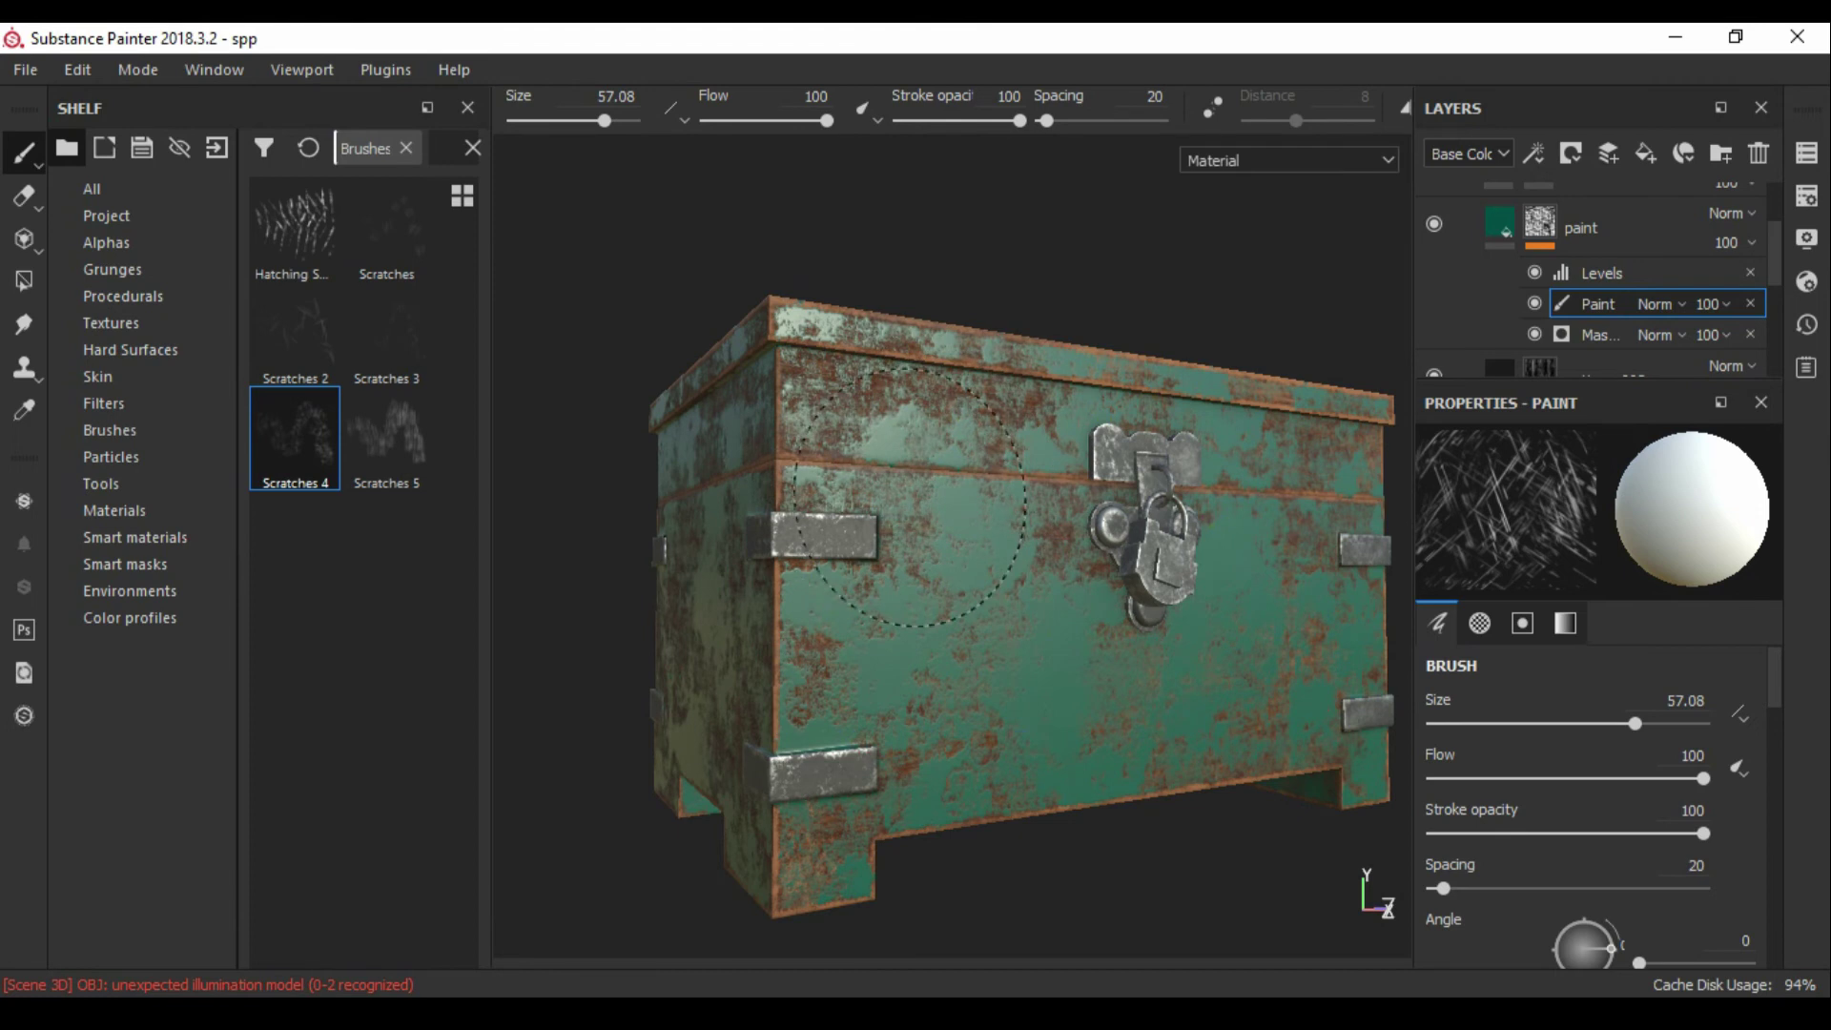
drag(911, 496, 1106, 420)
Step: Tune the wear generator's Texture sliders for finer rust (texture 0.38), then preview in Iray
click(1598, 334)
scroll(1621, 668, up, 3)
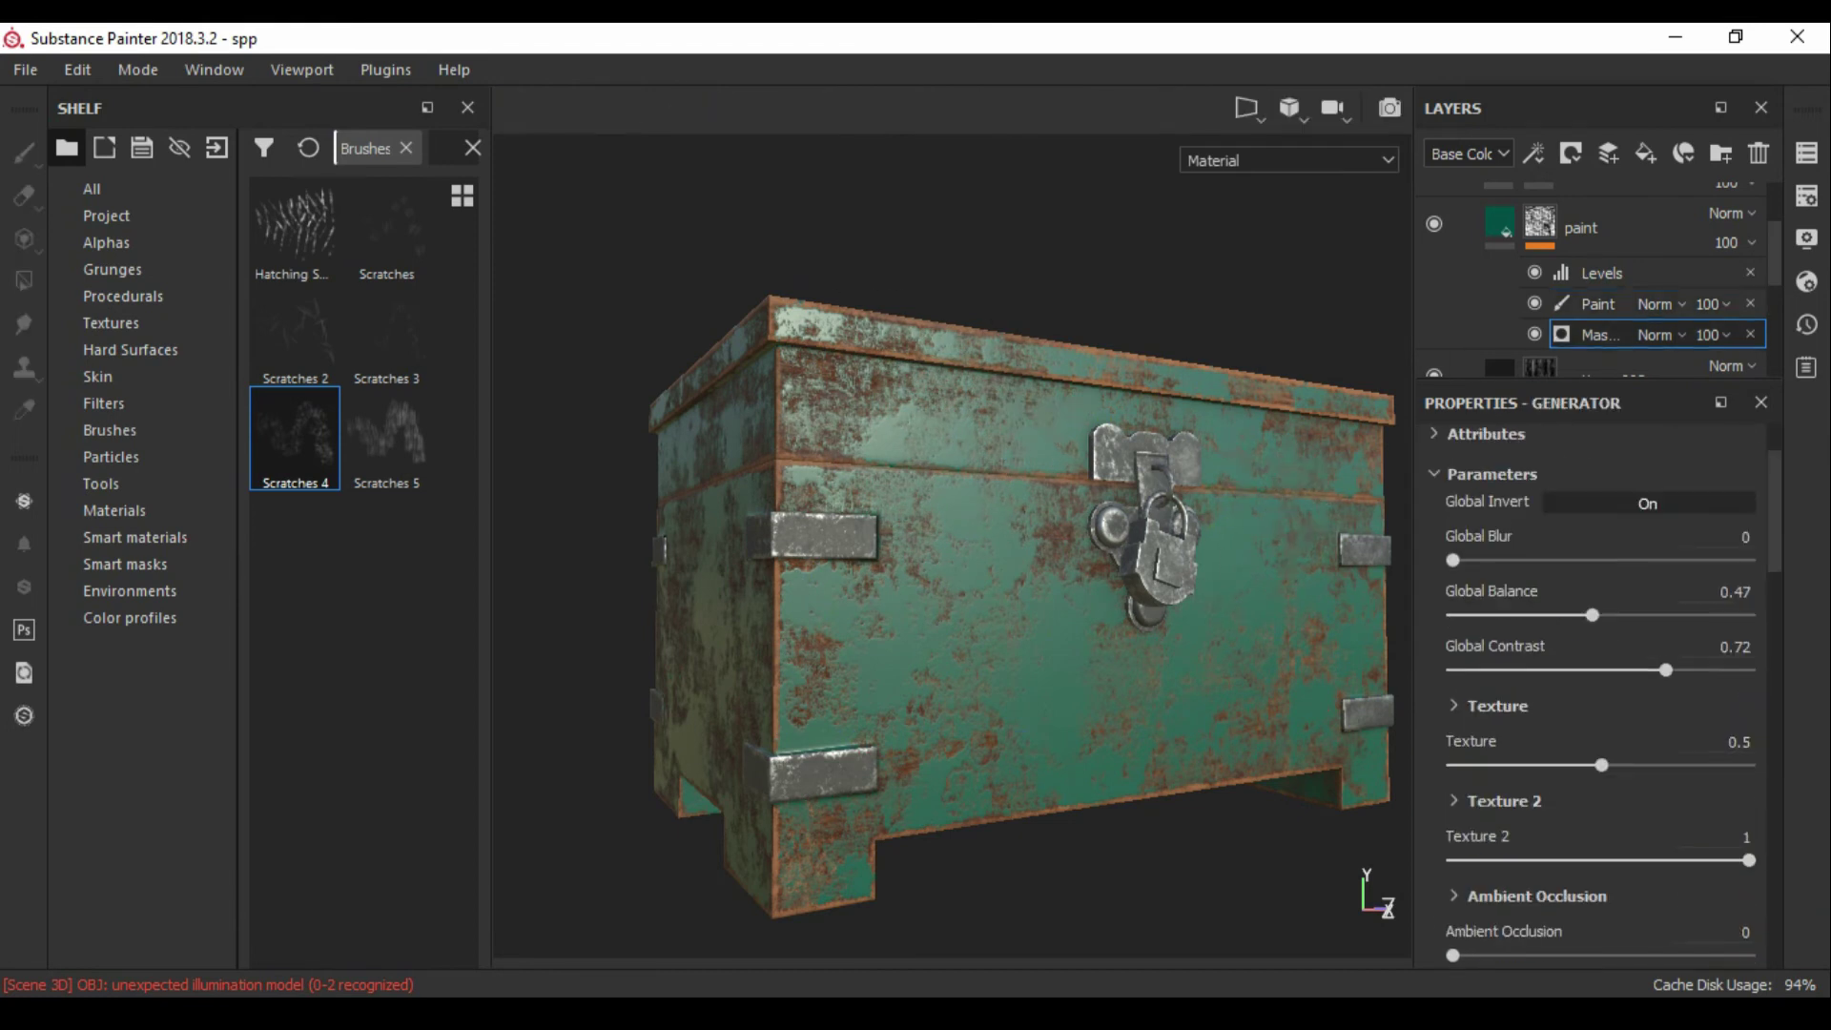
scroll(1621, 668, down, 1)
drag(1698, 754, 1557, 753)
alt+drag(859, 572, 1125, 573)
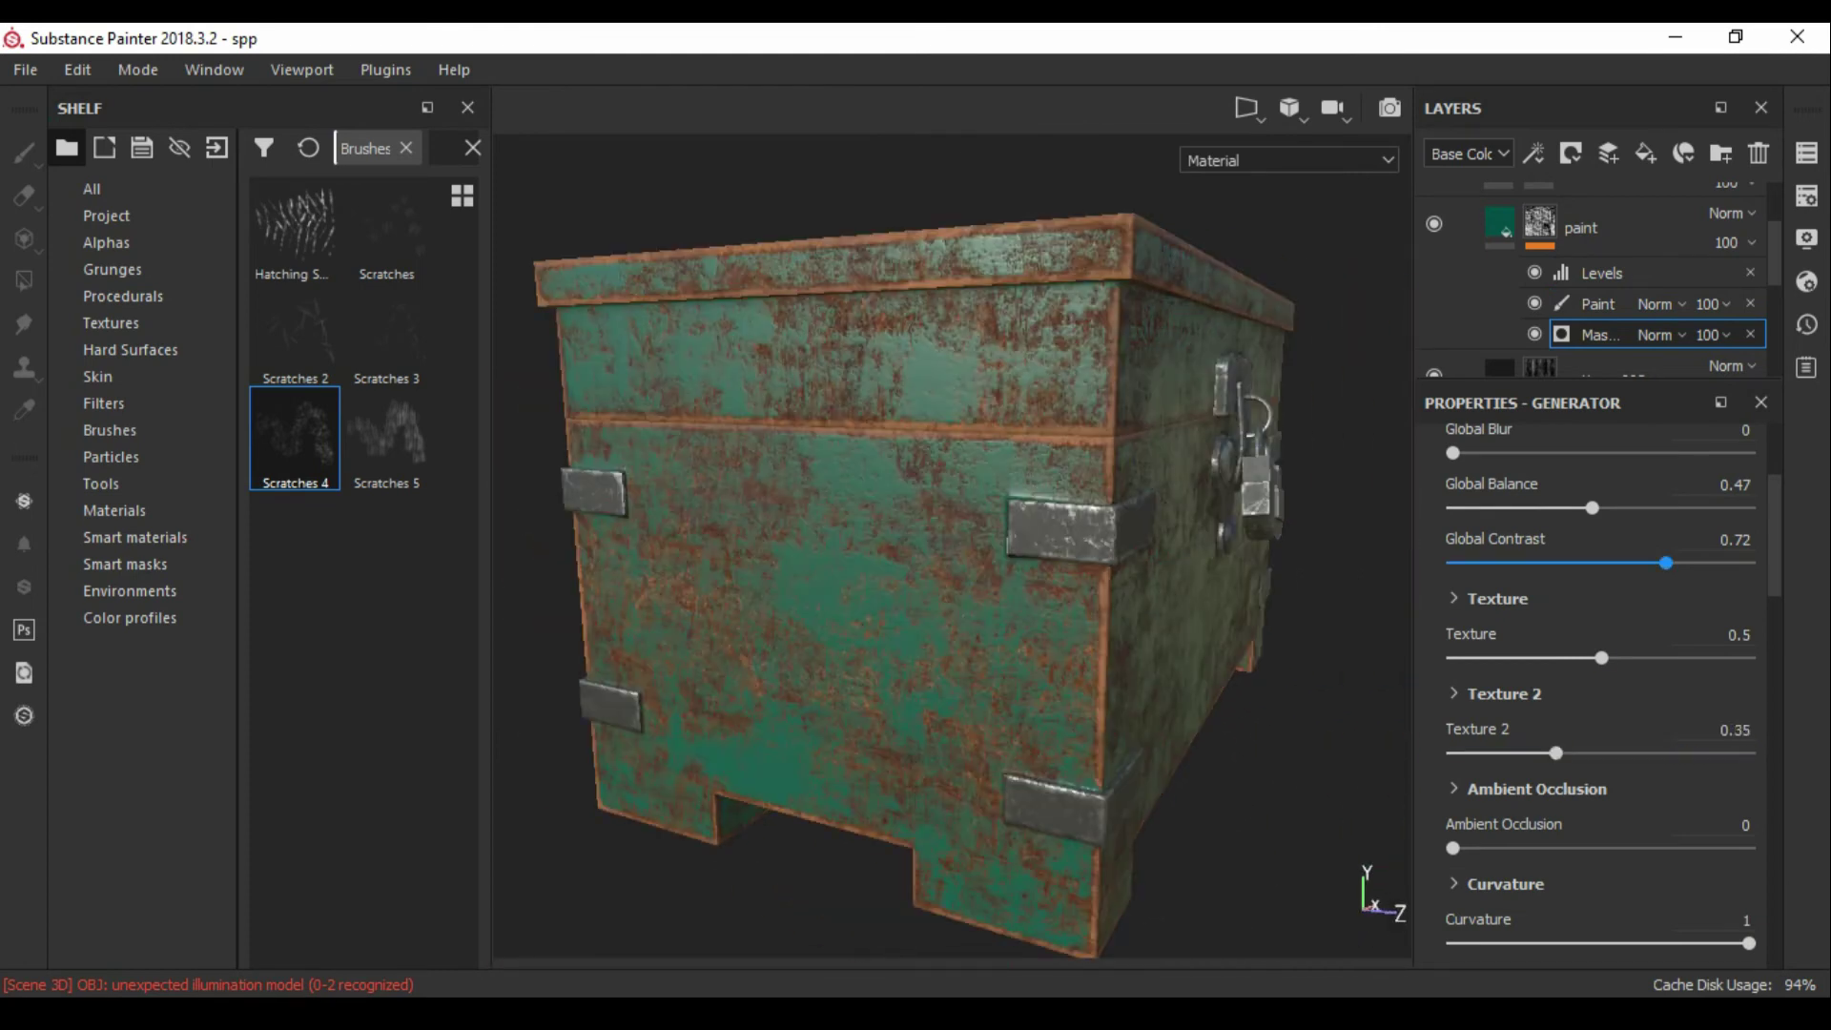
mouse_move(1602, 658)
mouse_down()
mouse_move(1633, 658)
mouse_move(1575, 658)
mouse_up()
alt+drag(954, 572, 820, 572)
drag(1557, 754, 1624, 753)
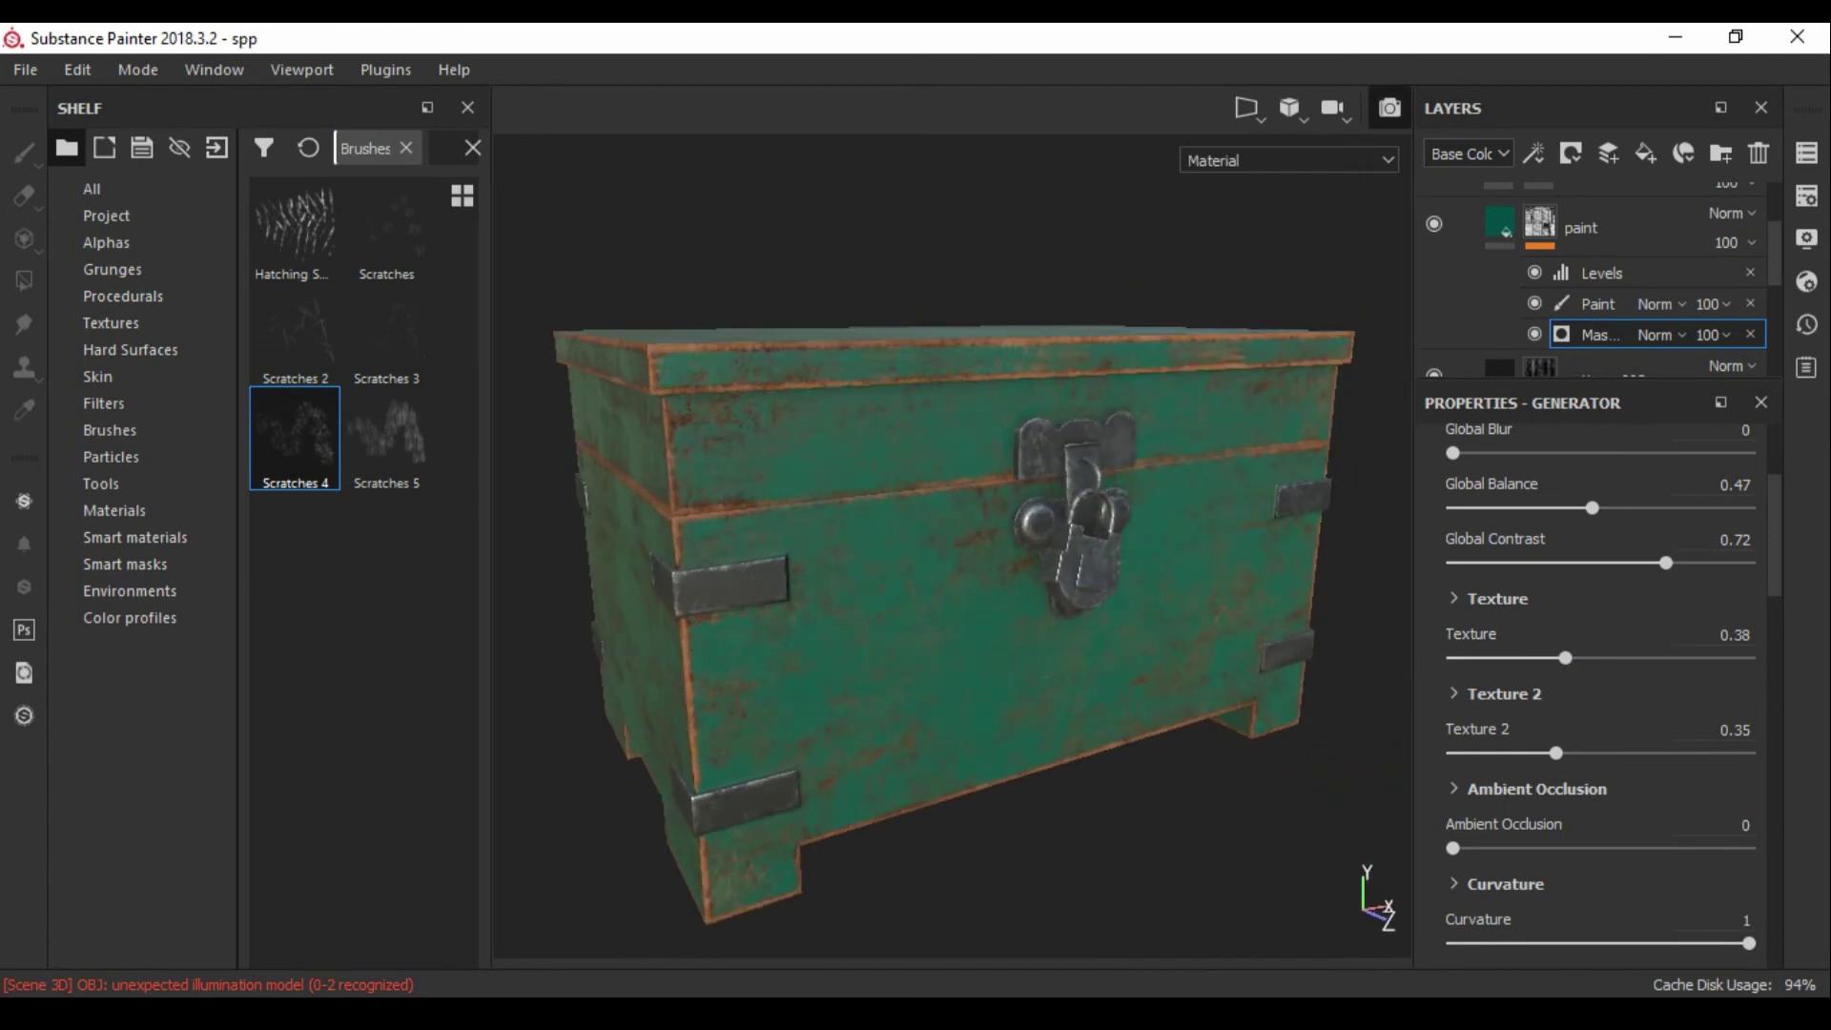
key(F10)
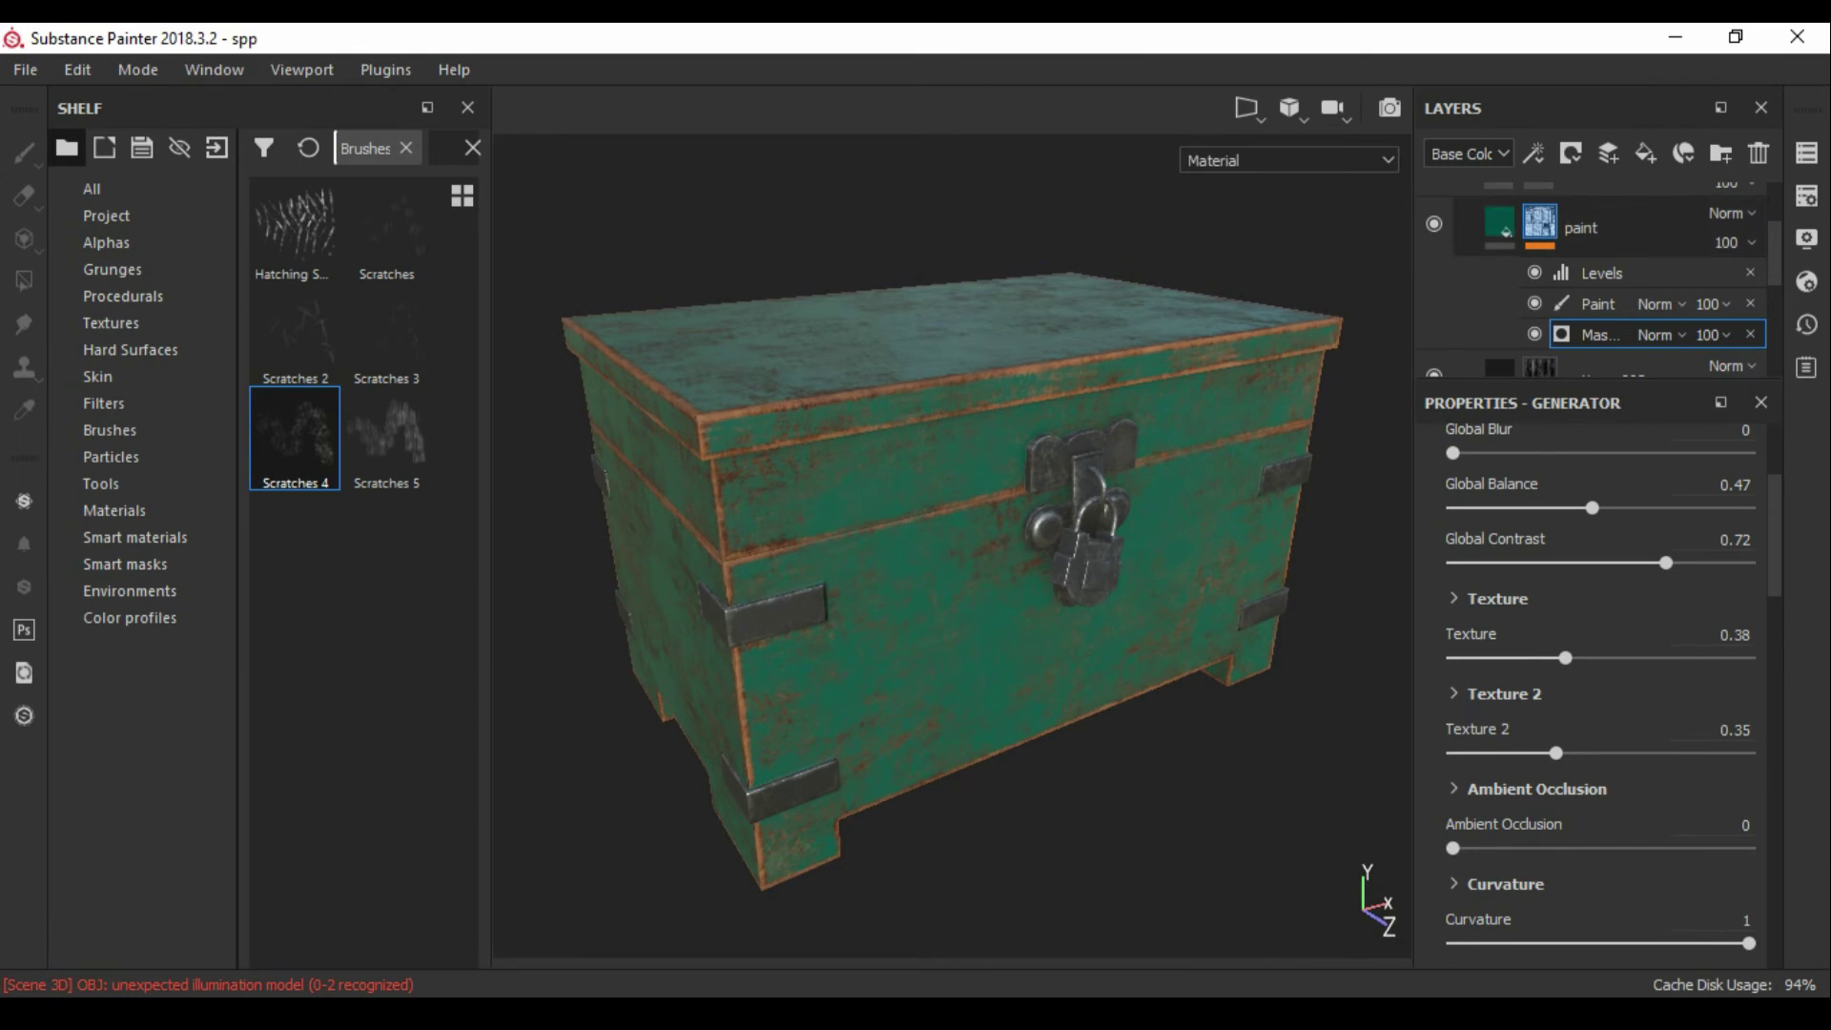
click(1598, 303)
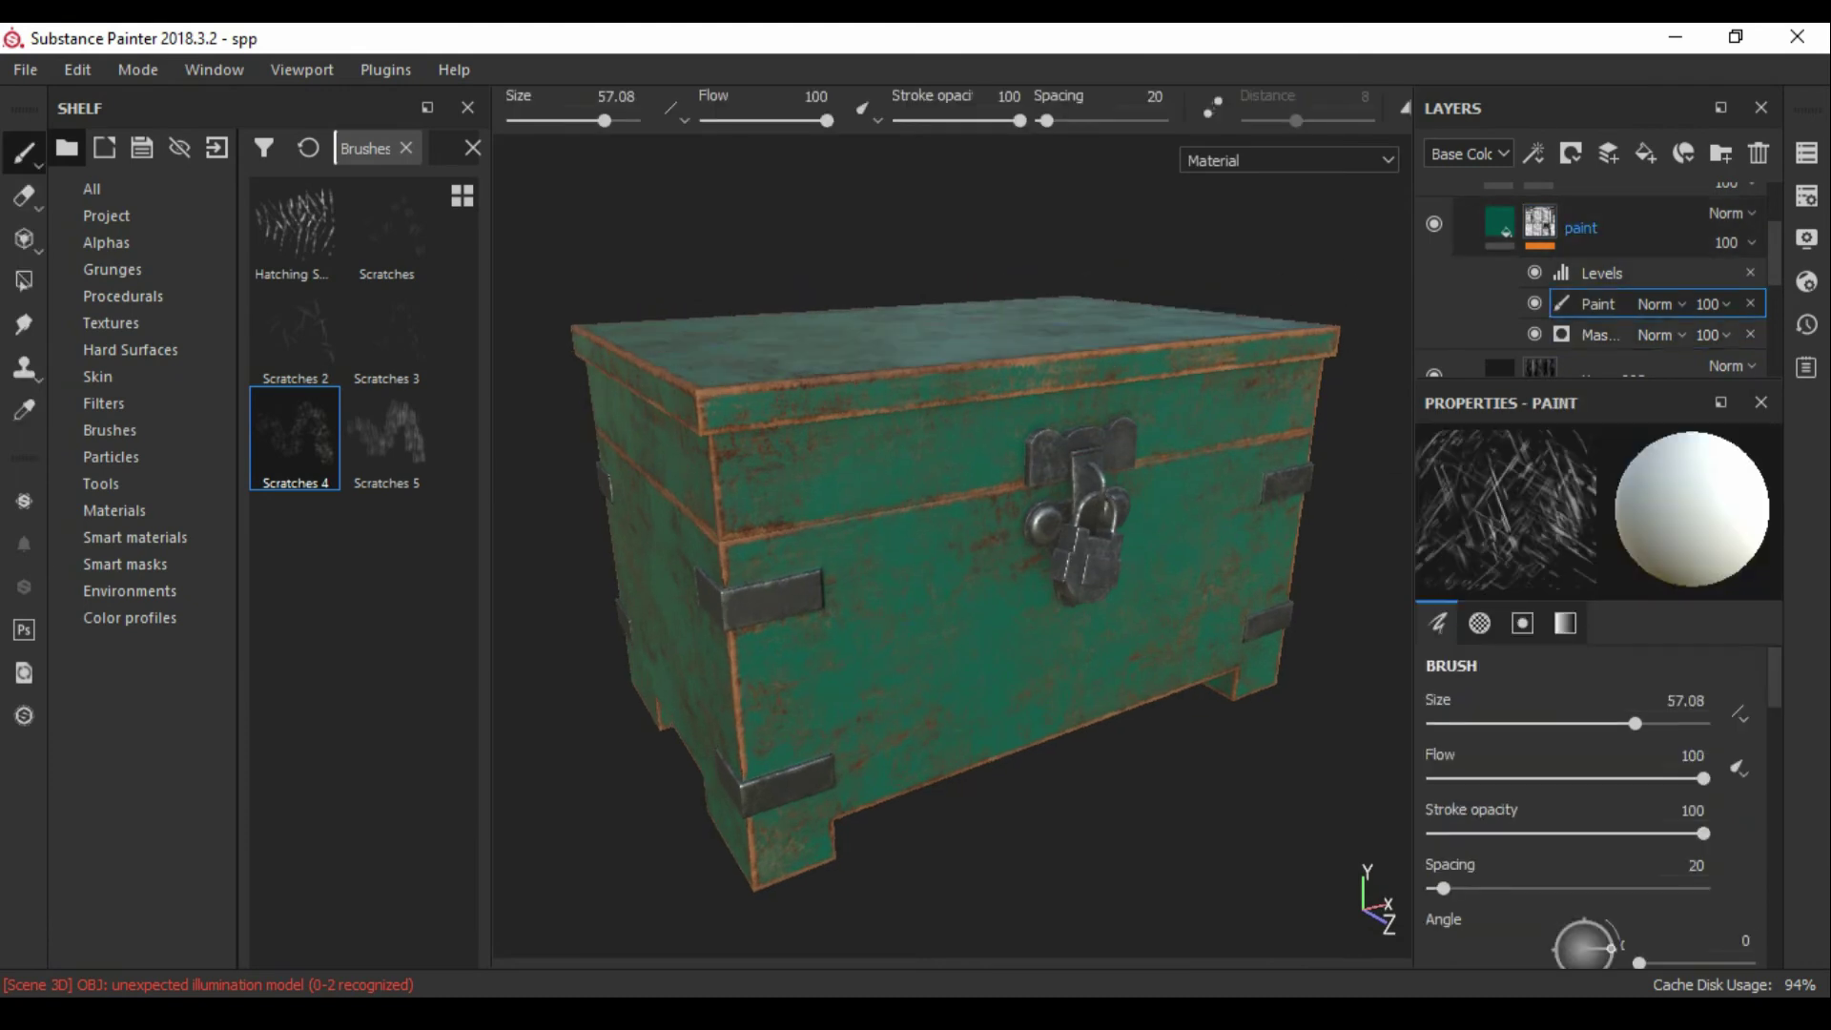
Step: Add a new fill layer and filter the shelf to find Grunge Concrete Old
click(1646, 152)
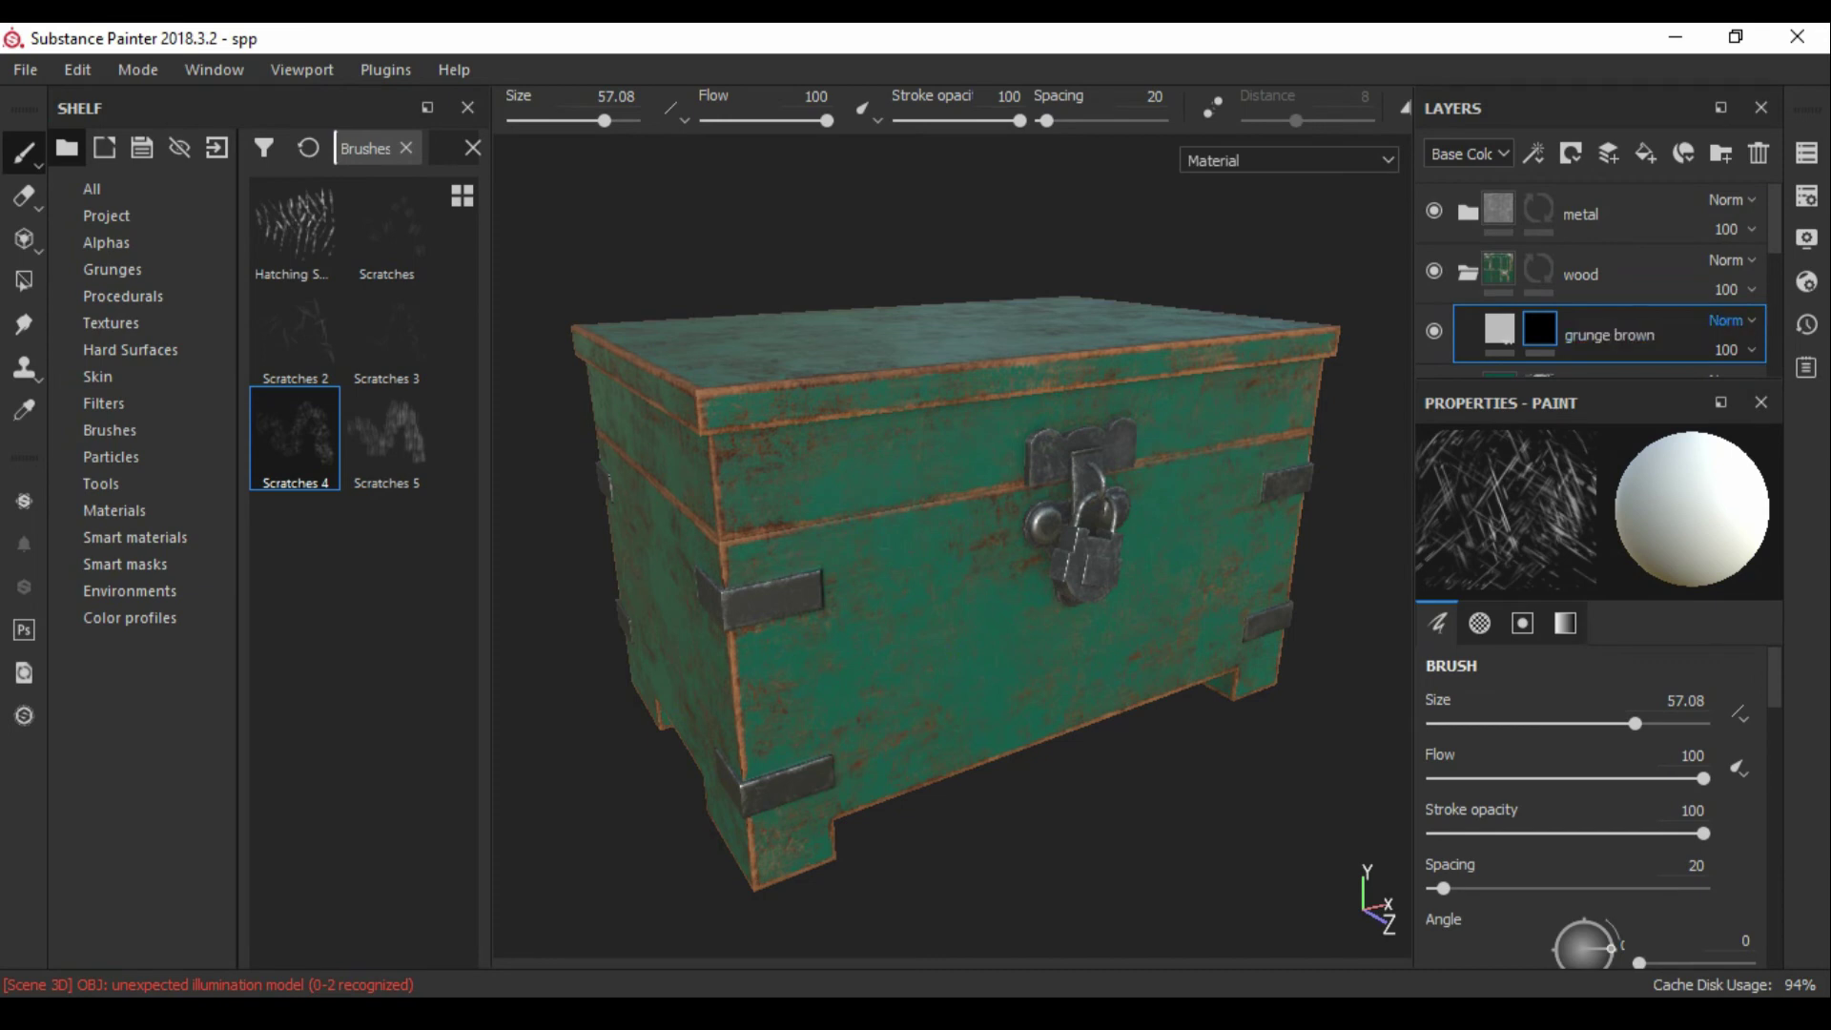
scroll(1602, 287, down, 2)
click(92, 188)
text(grunge)
key(Return)
click(294, 536)
Step: Add a fill effect to the grunge brown mask and drop Grunge Concrete Old into it
click(1646, 152)
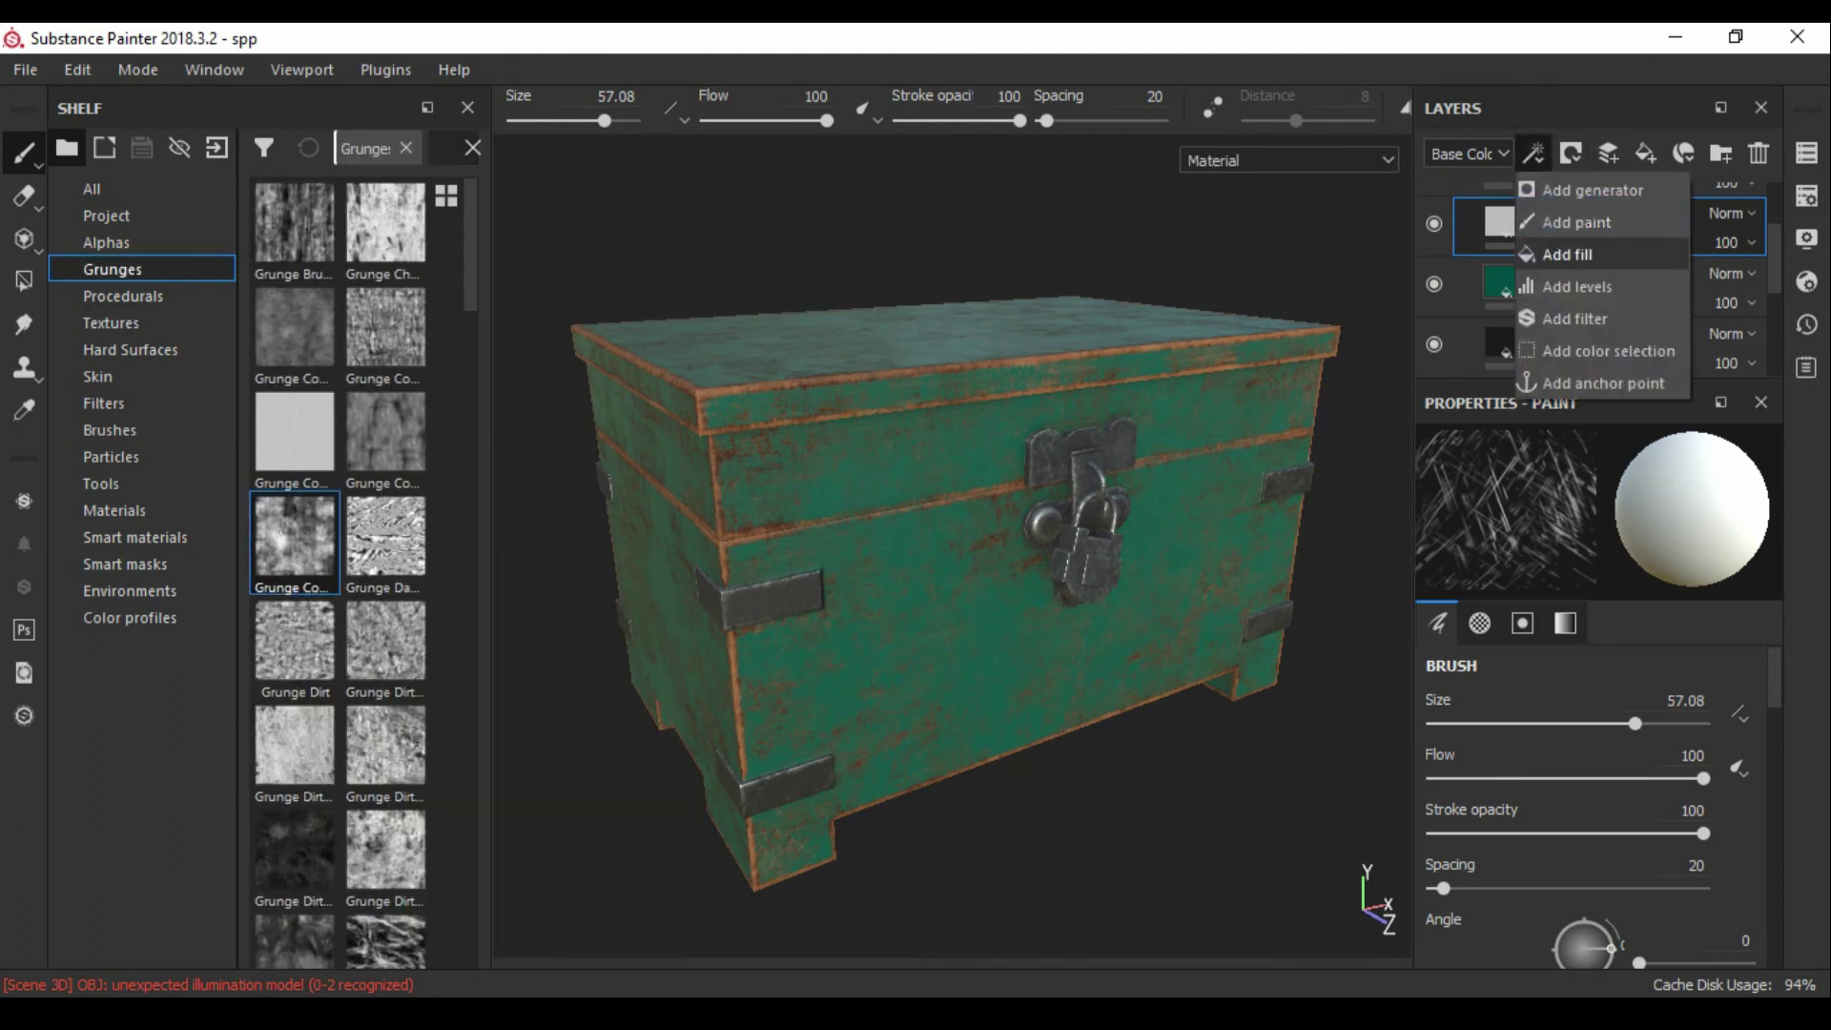
click(1588, 196)
drag(295, 536, 1590, 754)
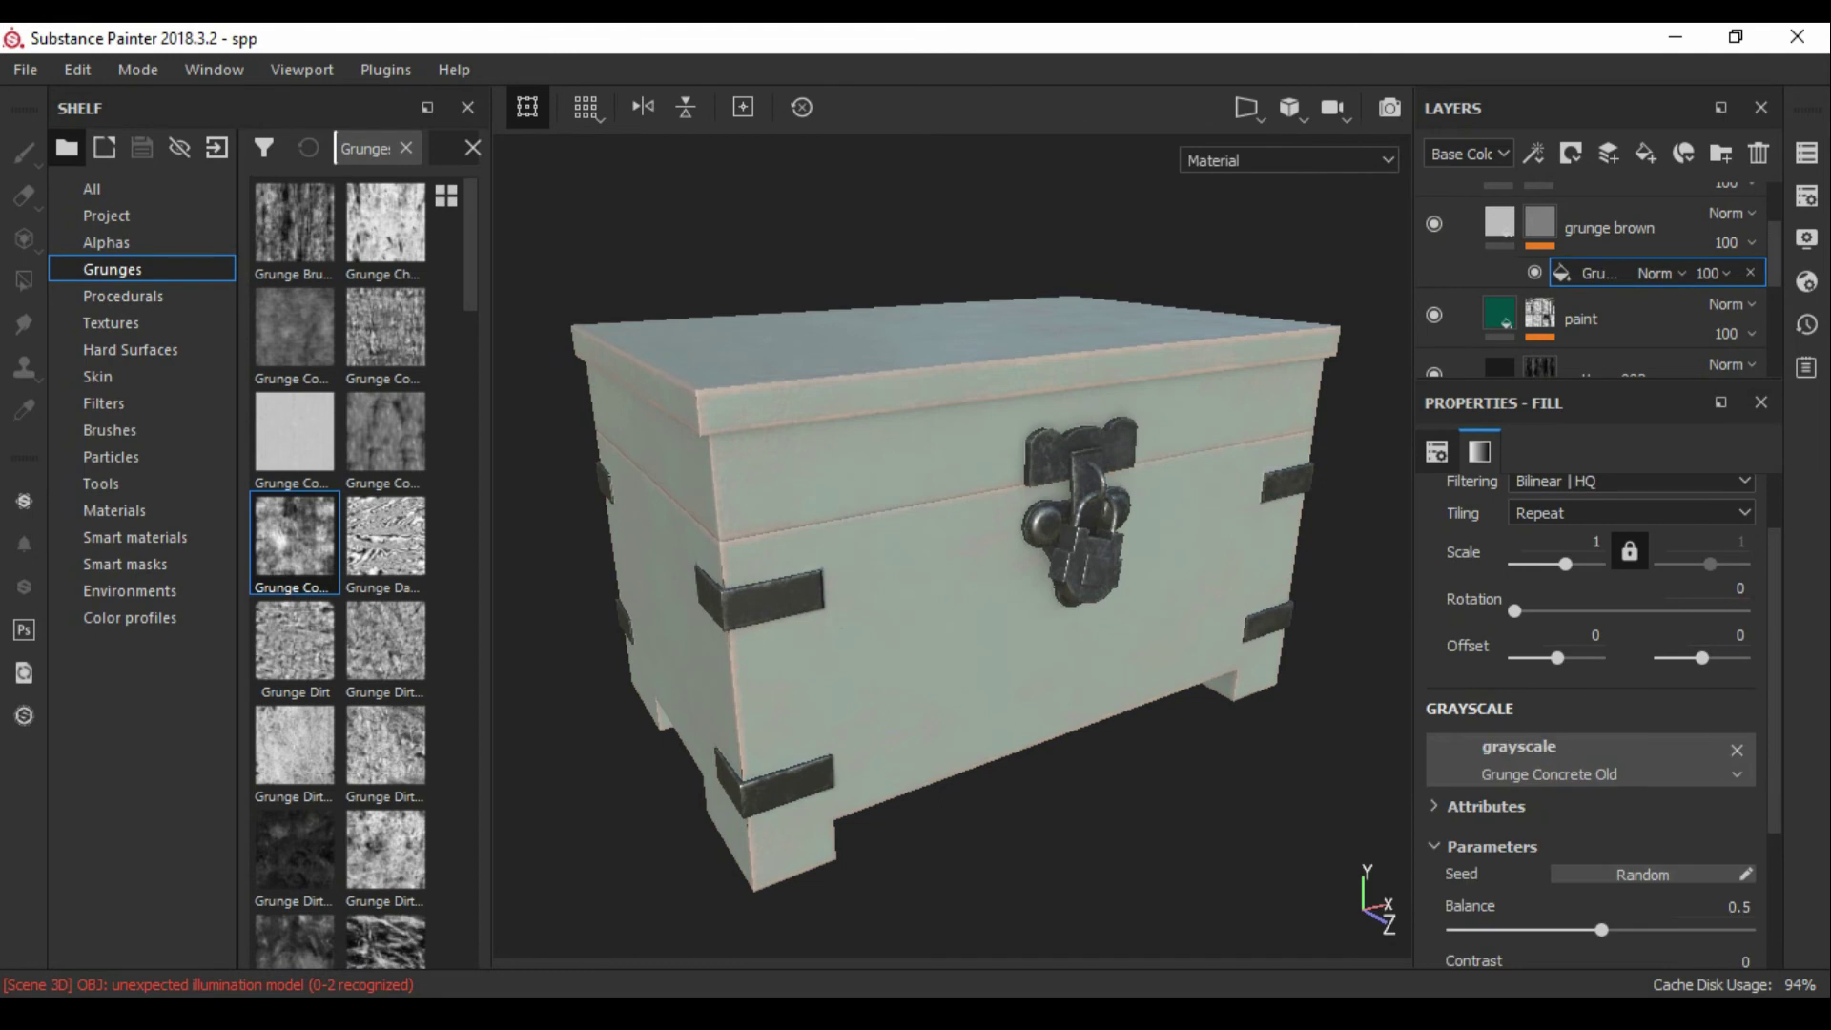
scroll(1602, 276, up, 2)
click(1612, 334)
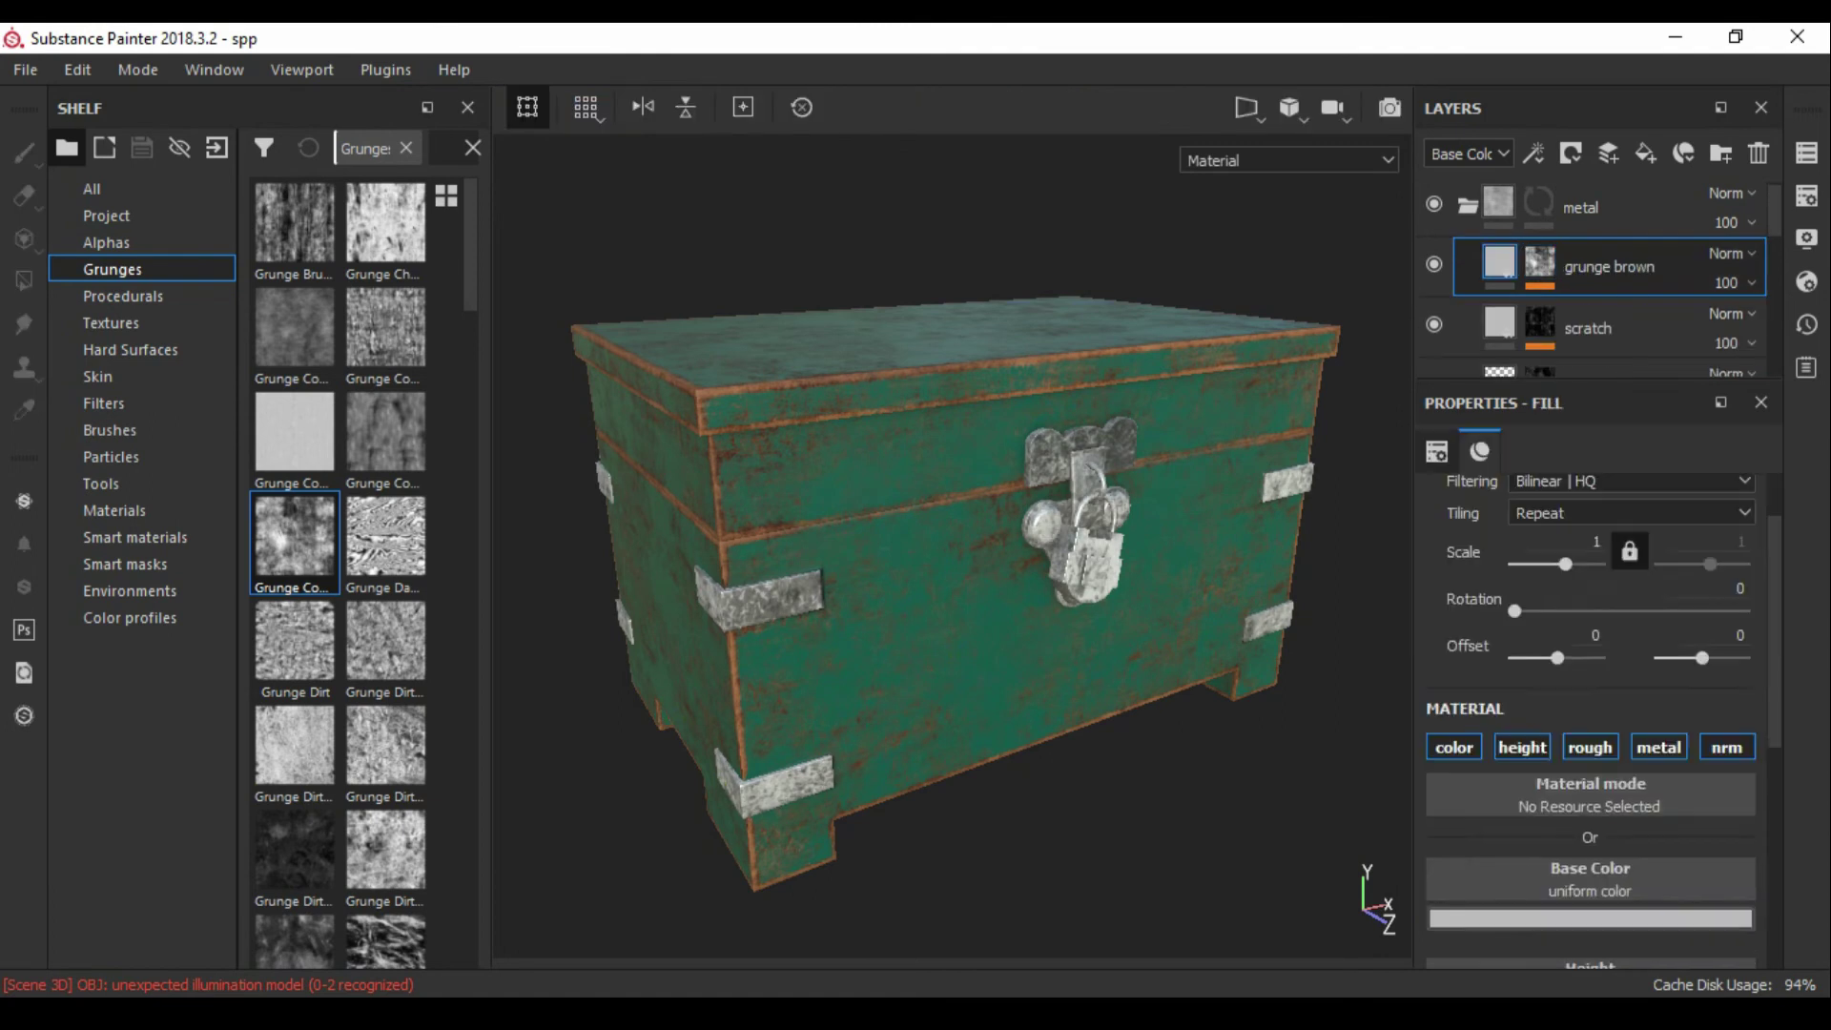
Step: Give the grunge brown layer a dark brown colour and a rougher finish
drag(1690, 848, 1690, 838)
drag(1628, 732, 1638, 777)
scroll(953, 543, up, 5)
scroll(953, 544, up, 3)
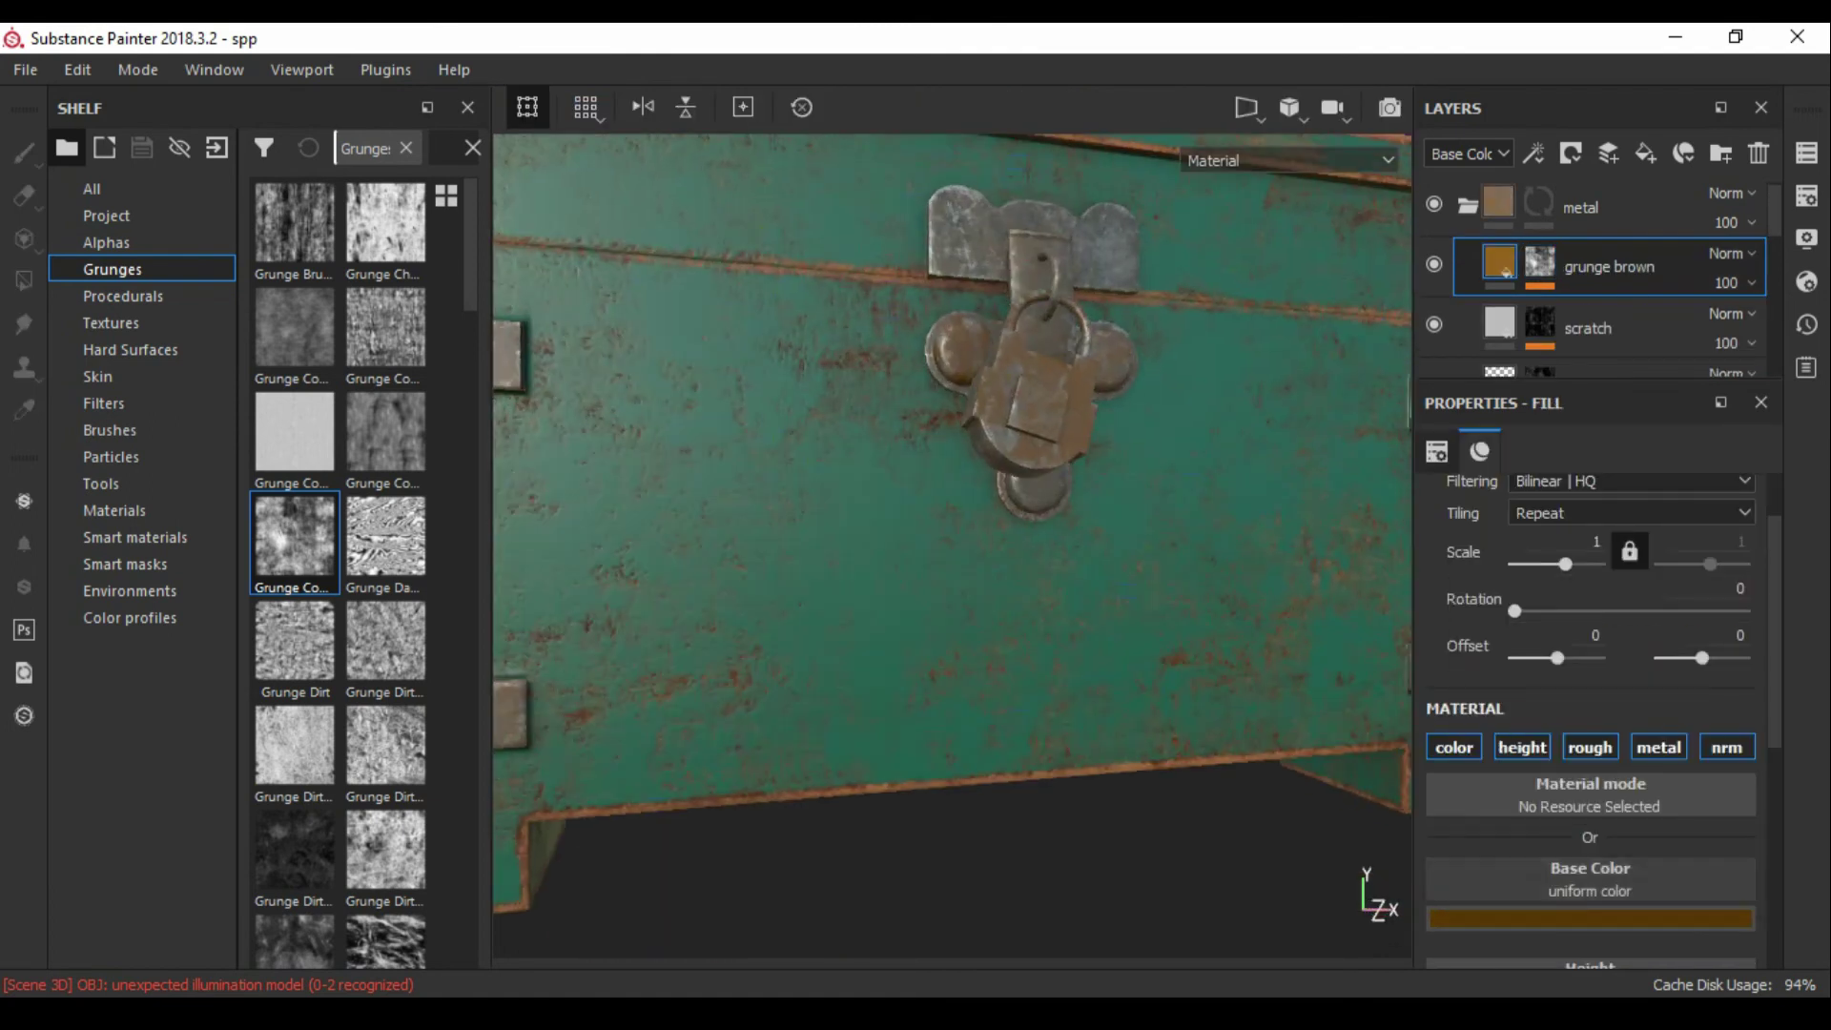
scroll(1589, 667, down, 3)
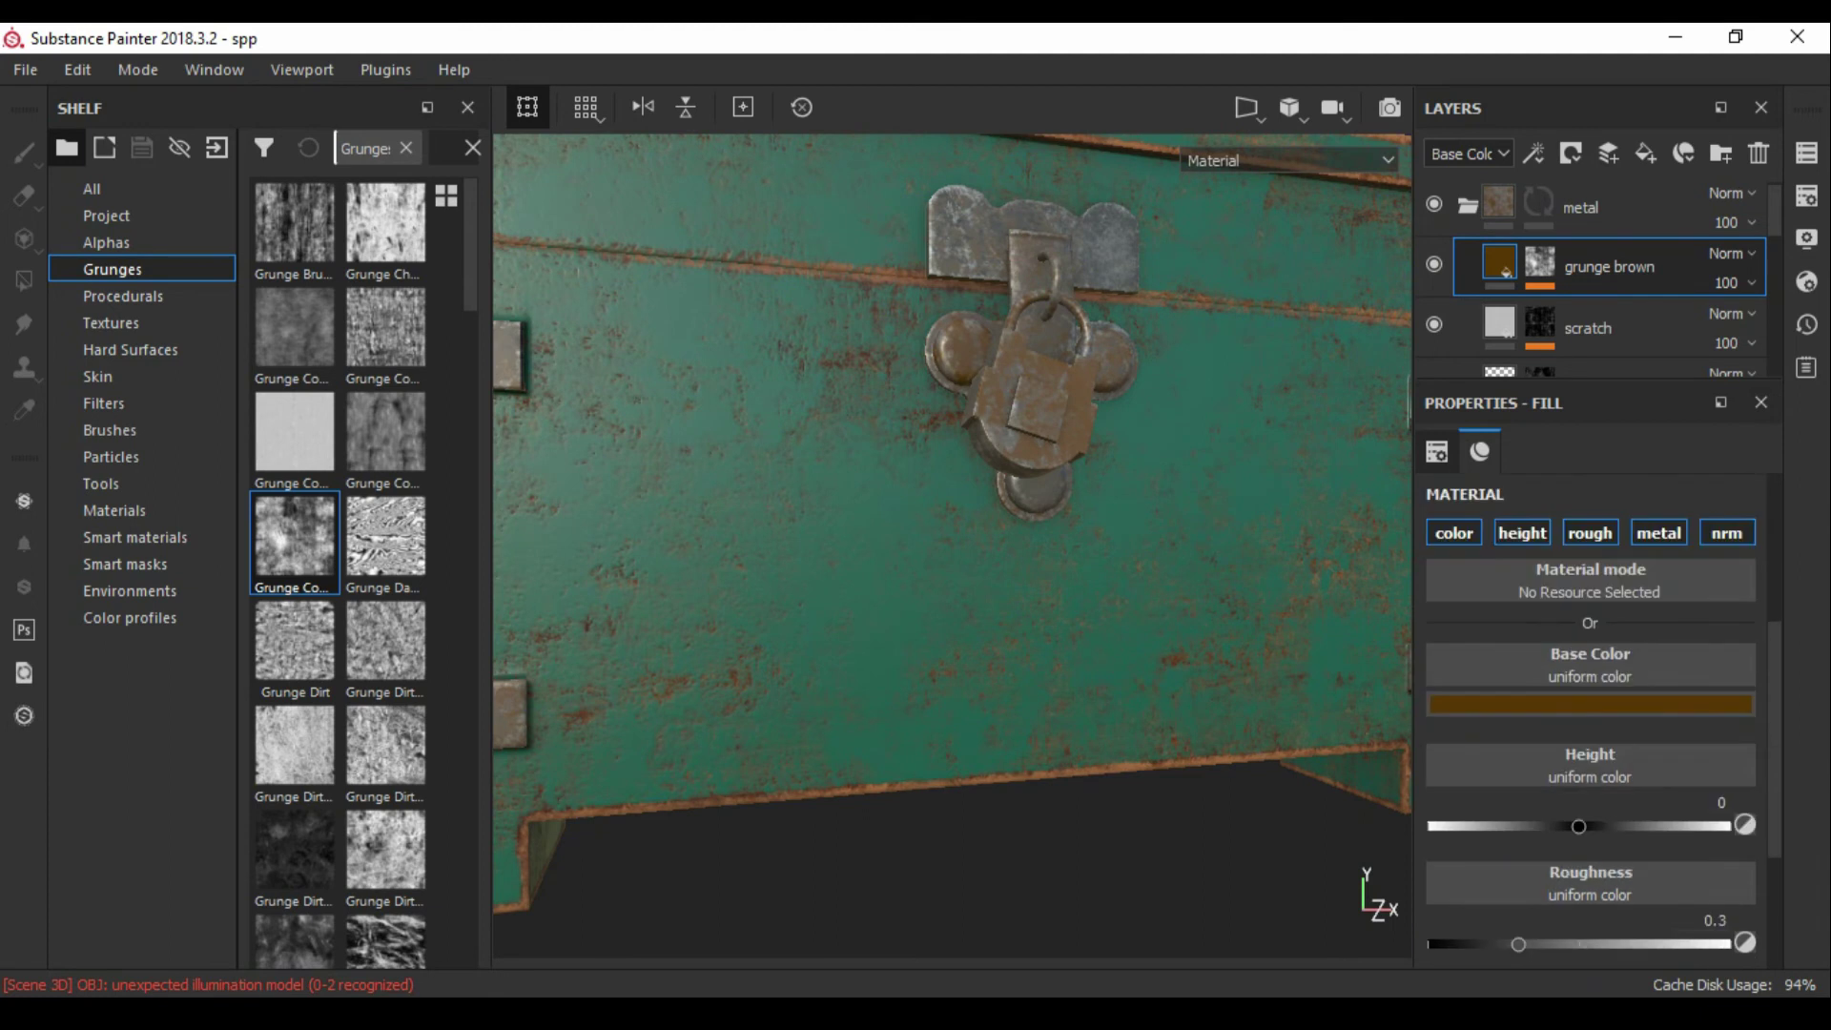
mouse_move(1518, 944)
mouse_down()
mouse_move(1664, 944)
mouse_move(1638, 932)
mouse_up()
click(1590, 704)
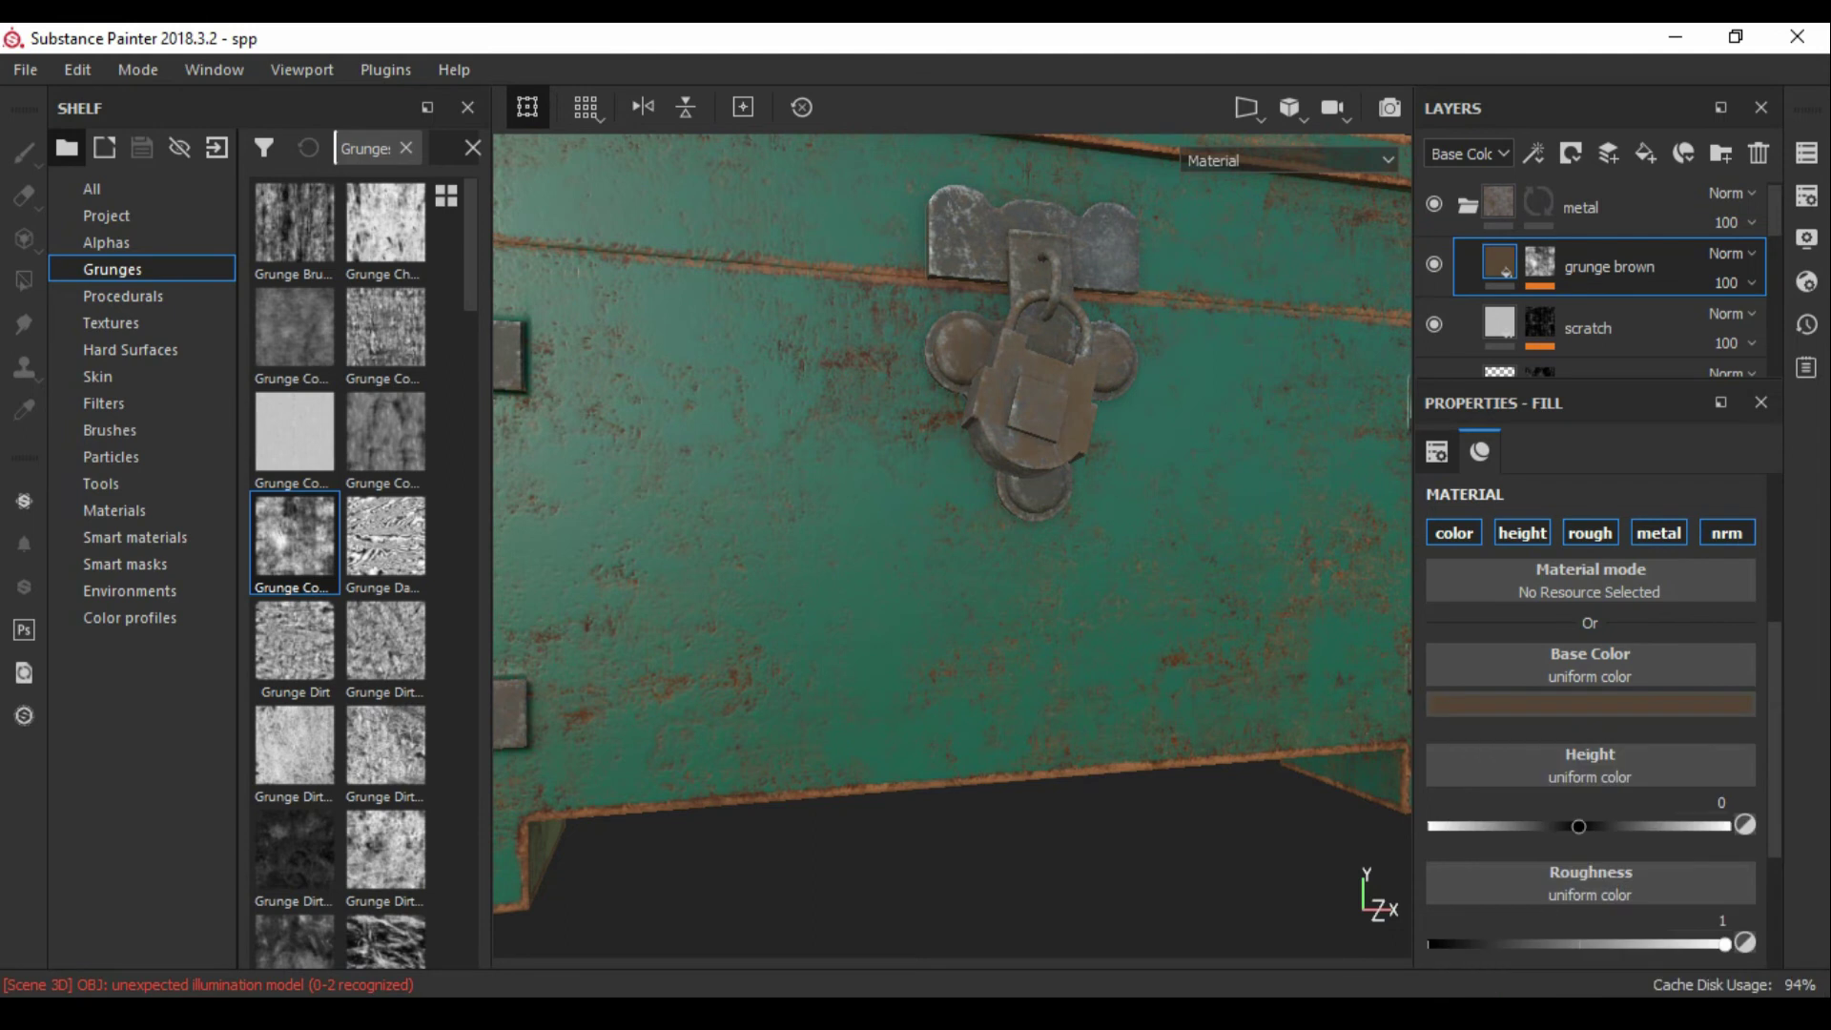
alt+drag(954, 477, 1011, 495)
Step: Raise the mask's Grunge Concrete Old contrast to 0.42
click(1539, 262)
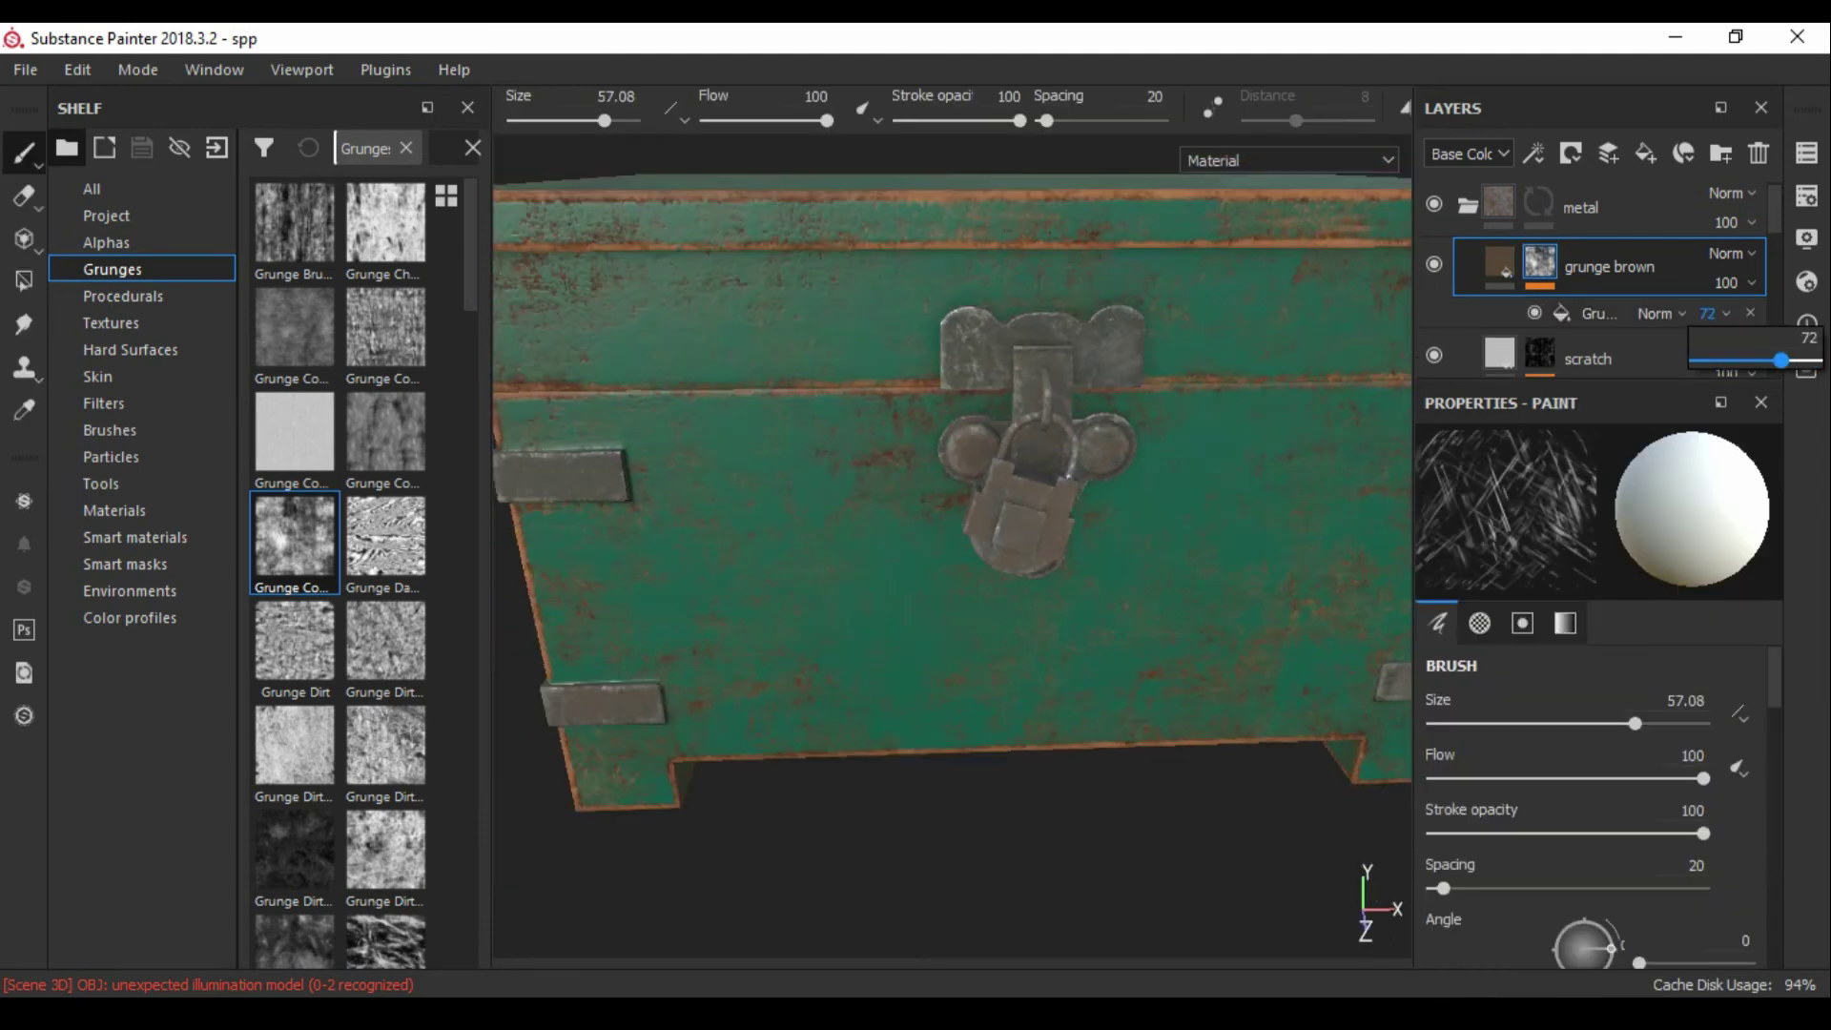
click(1608, 266)
alt+drag(954, 572, 1030, 572)
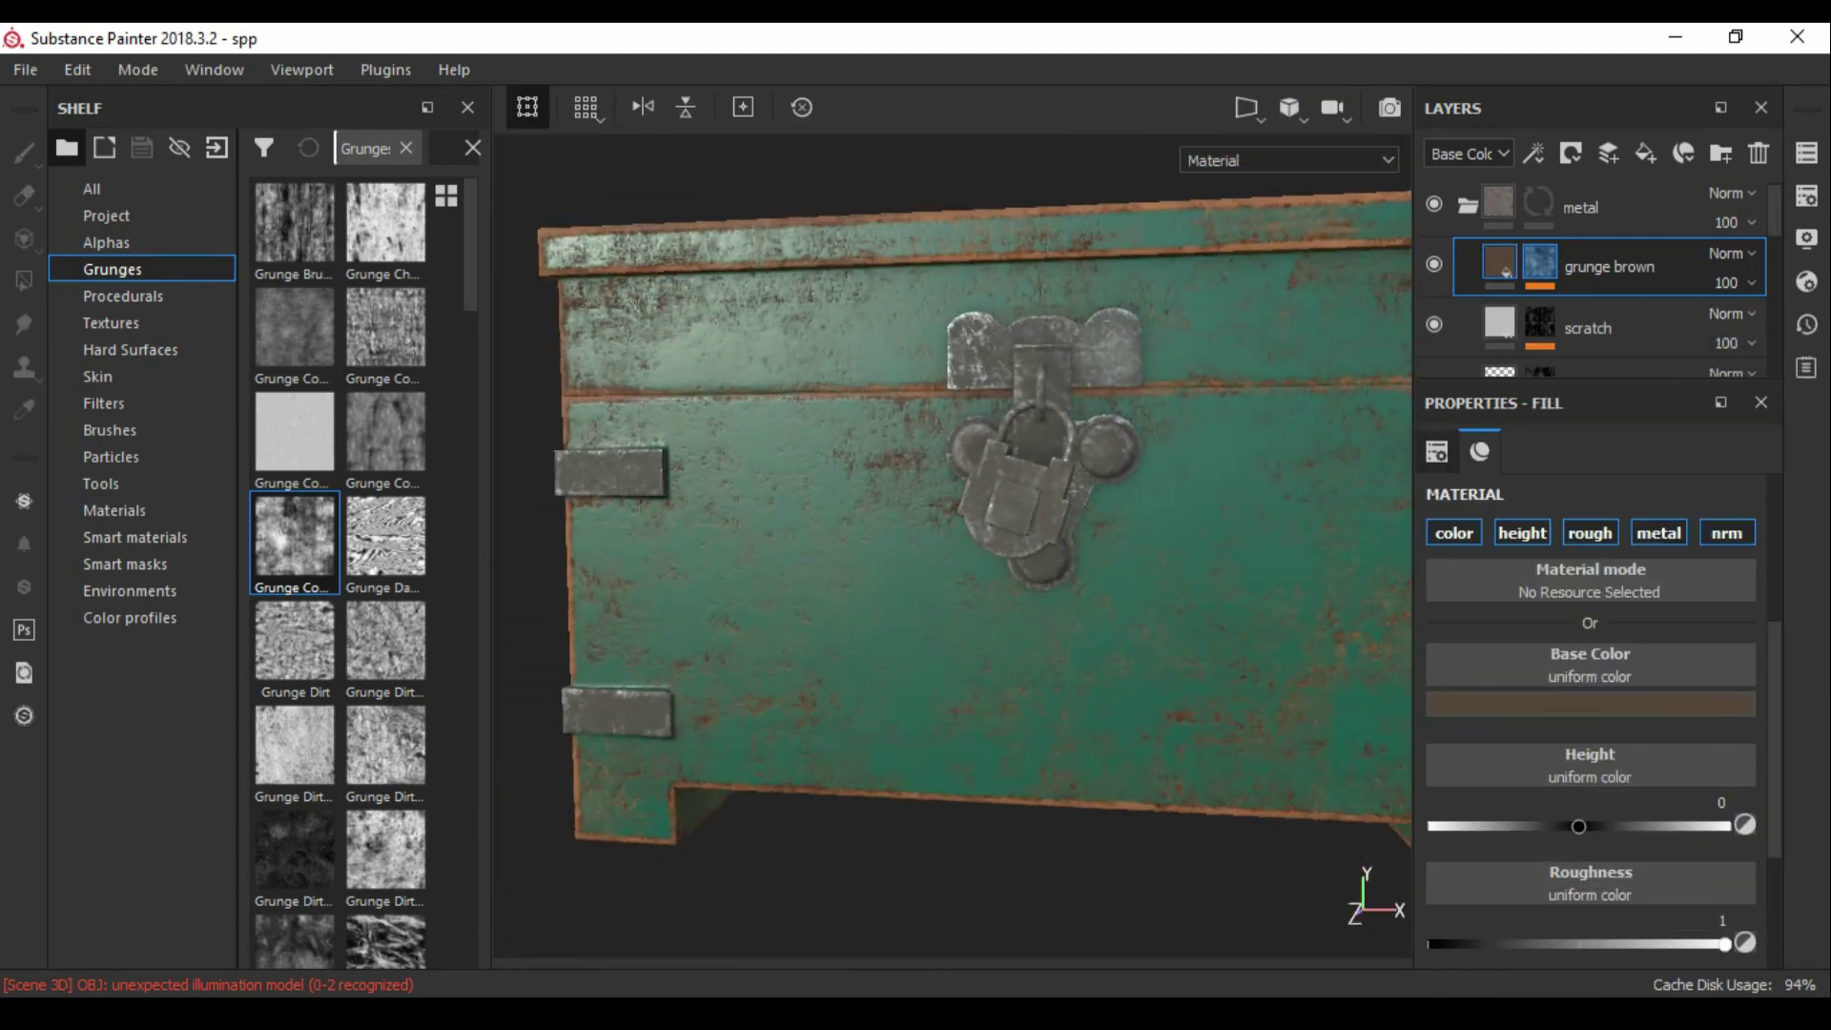
click(1595, 313)
drag(1483, 830, 1531, 831)
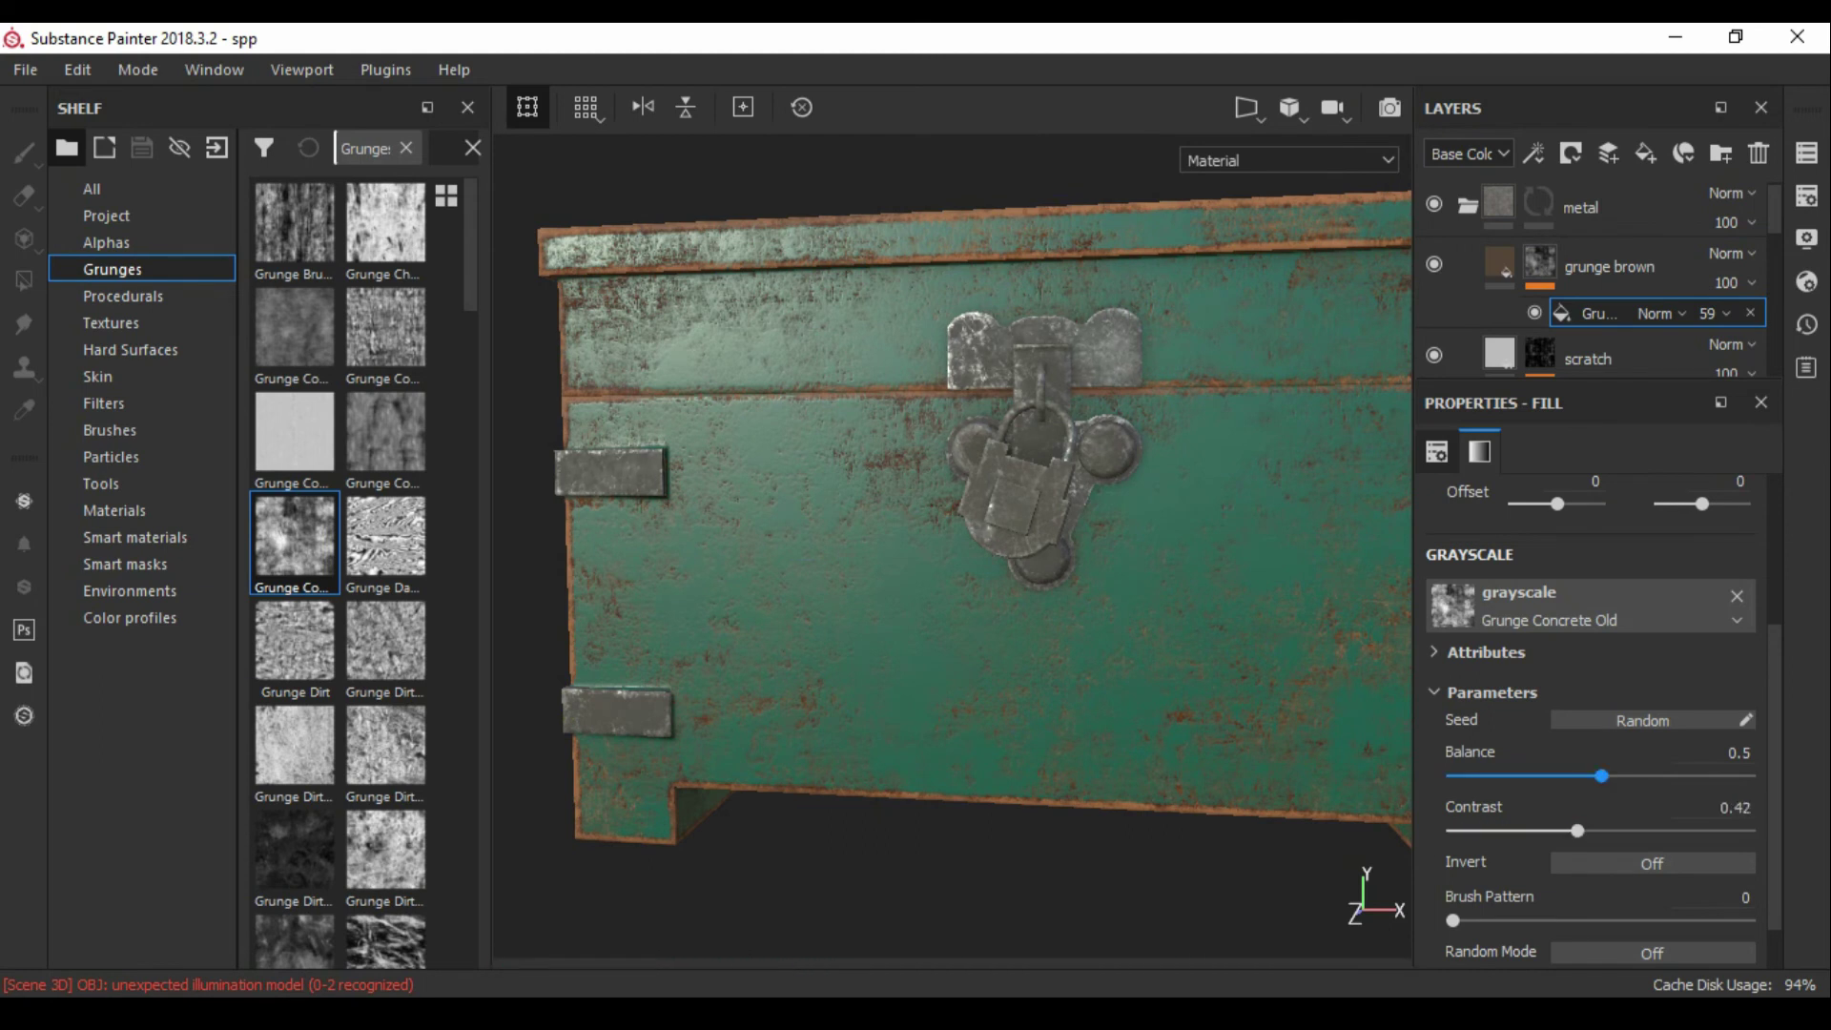
scroll(954, 553, down, 5)
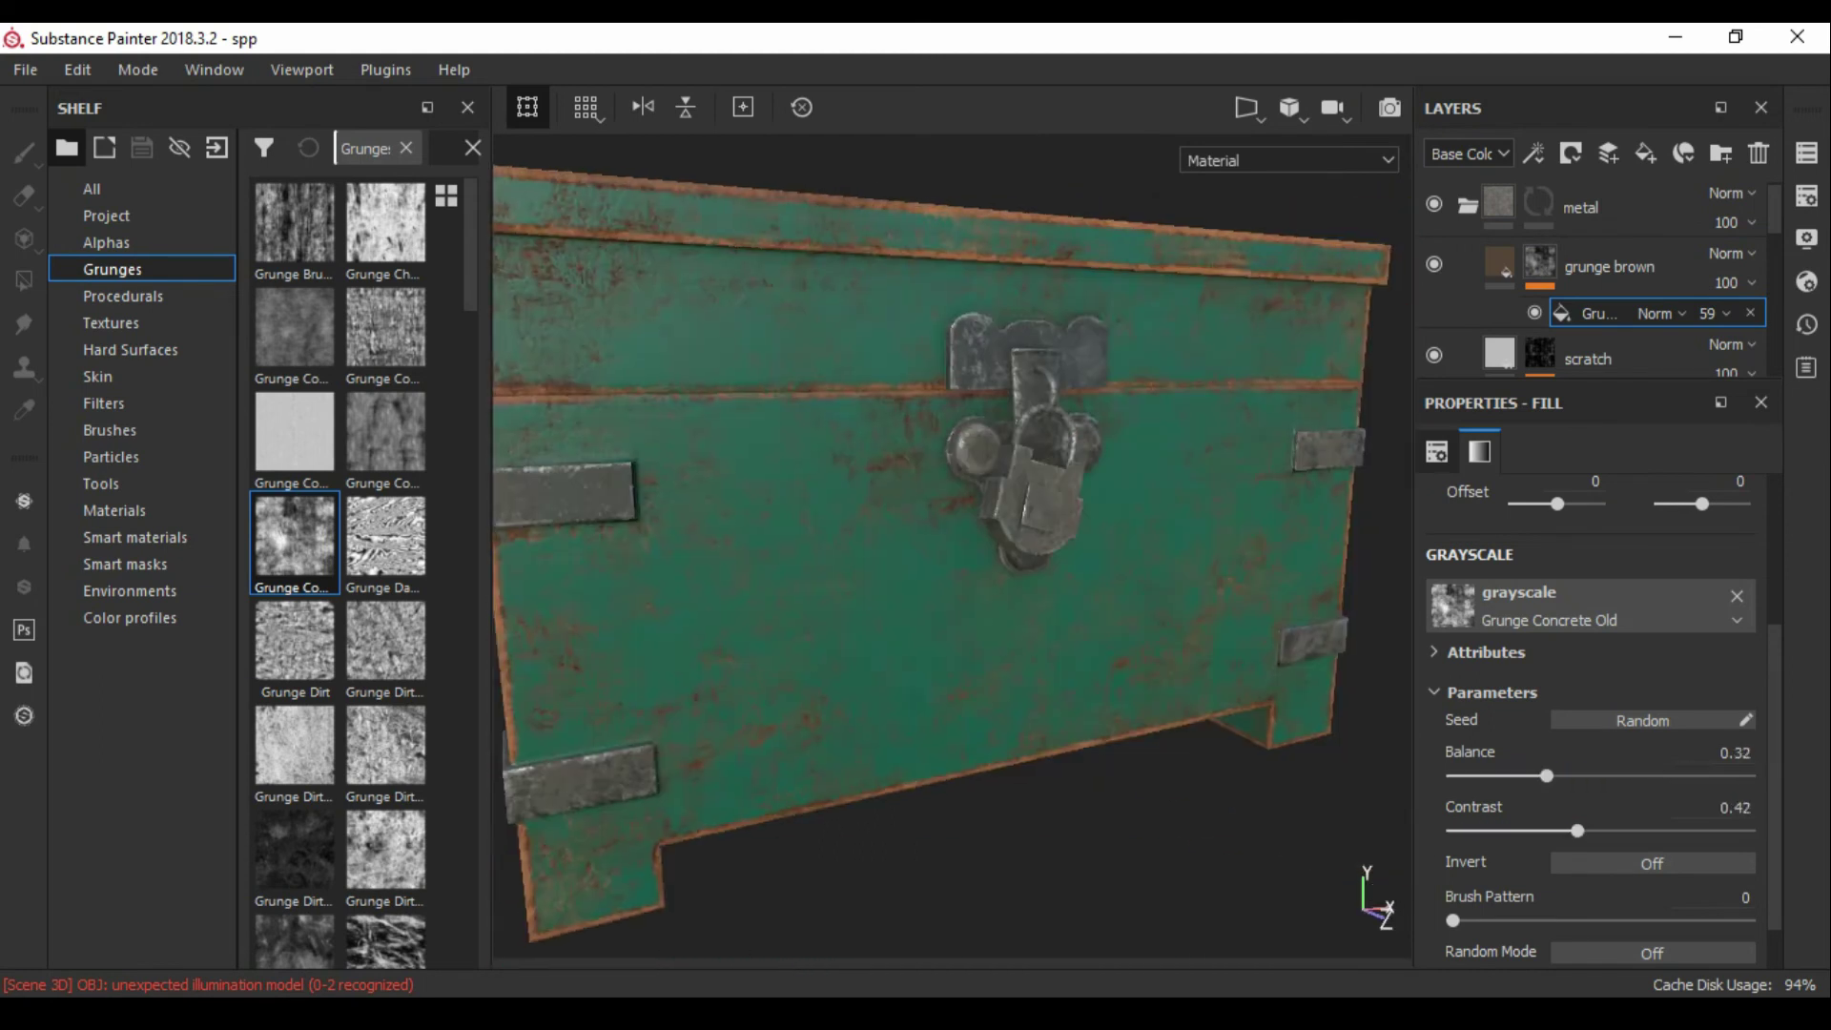
alt+drag(954, 553, 1011, 553)
scroll(953, 553, up, 3)
Step: Reselect the grunge effect and set its balance to 0.32
click(1499, 262)
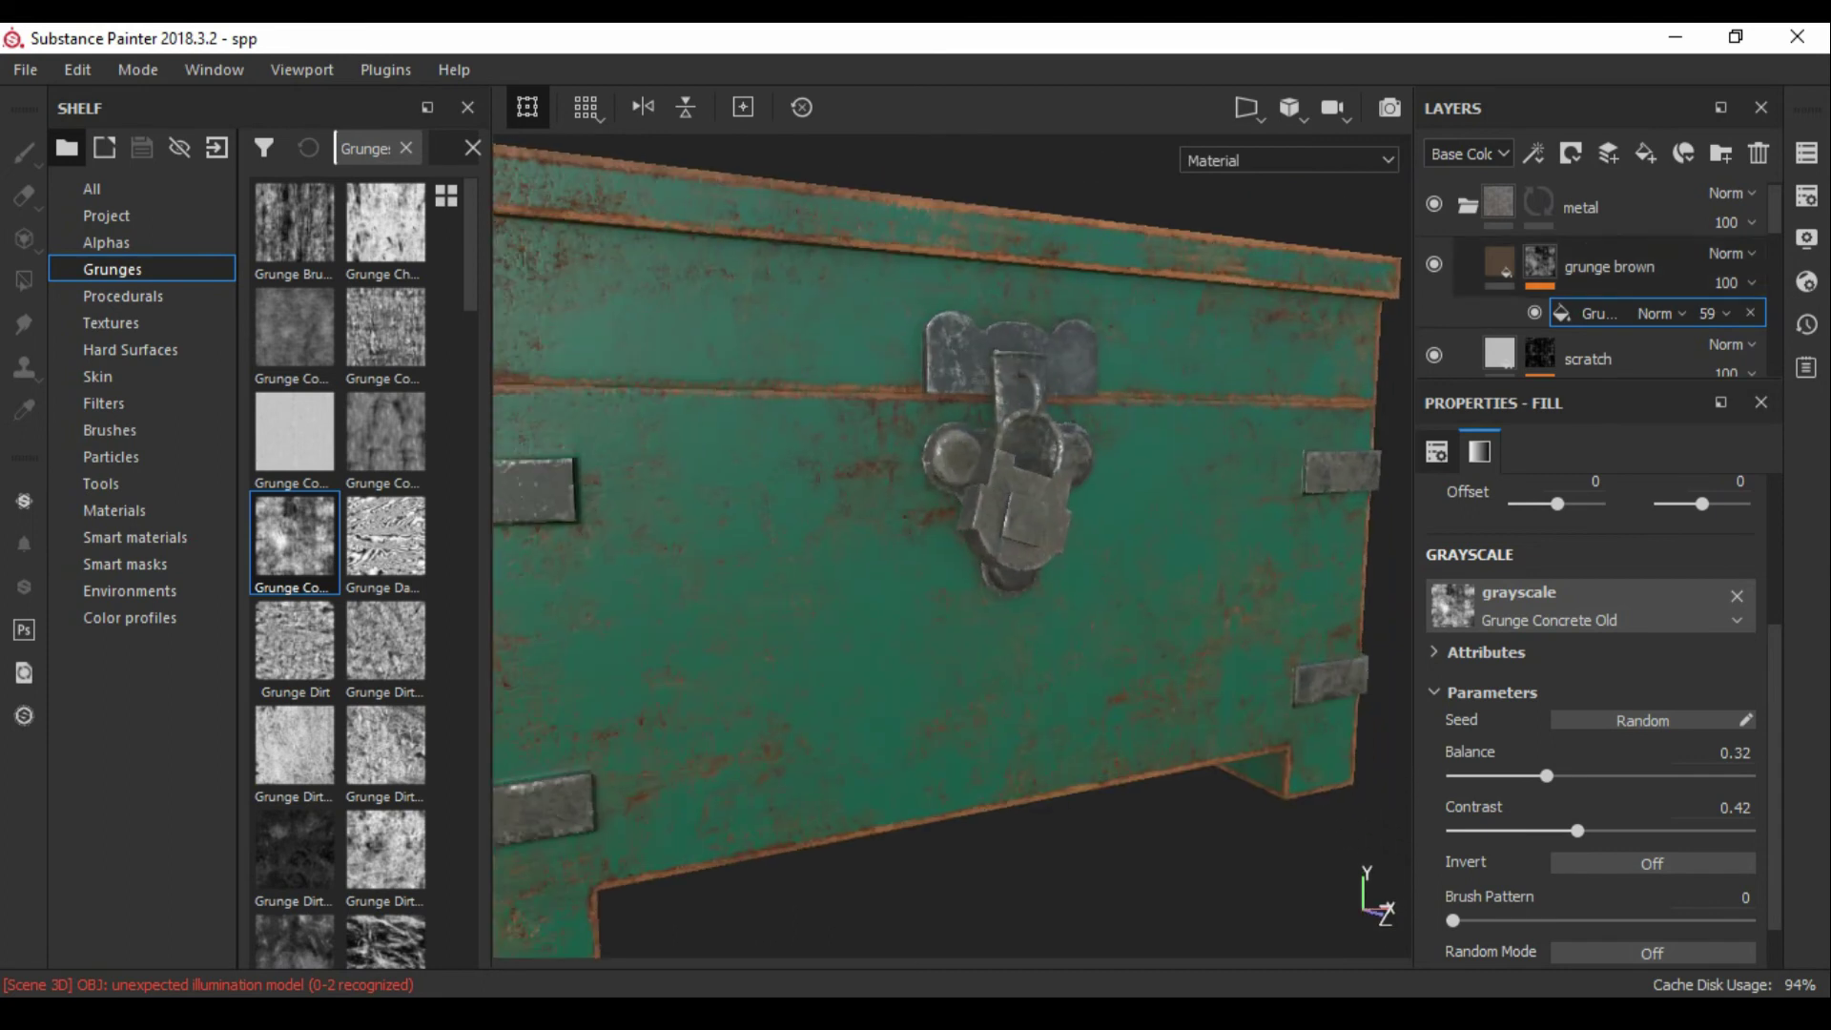
scroll(953, 553, down, 3)
mouse_move(953, 553)
alt+mouse_down()
mouse_move(1020, 558)
mouse_move(982, 553)
mouse_move(1001, 553)
alt+mouse_up()
key(1)
click(1595, 313)
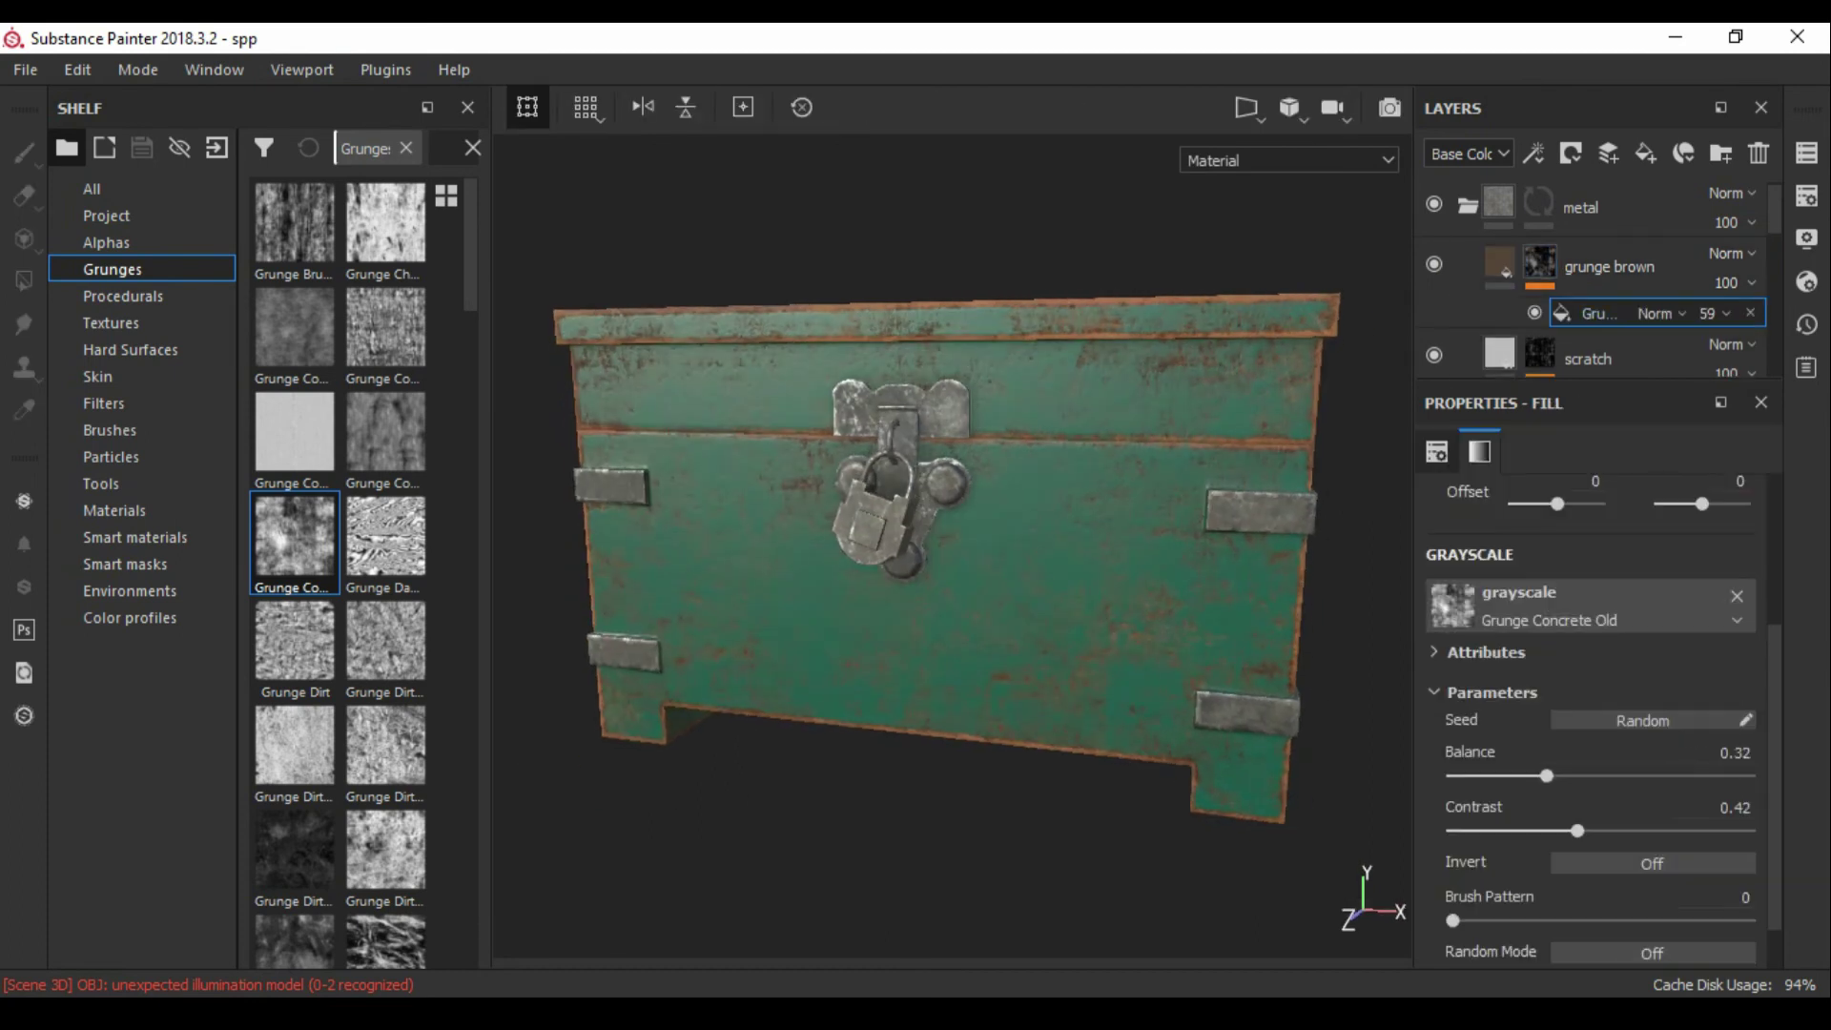
scroll(1602, 287, down, 4)
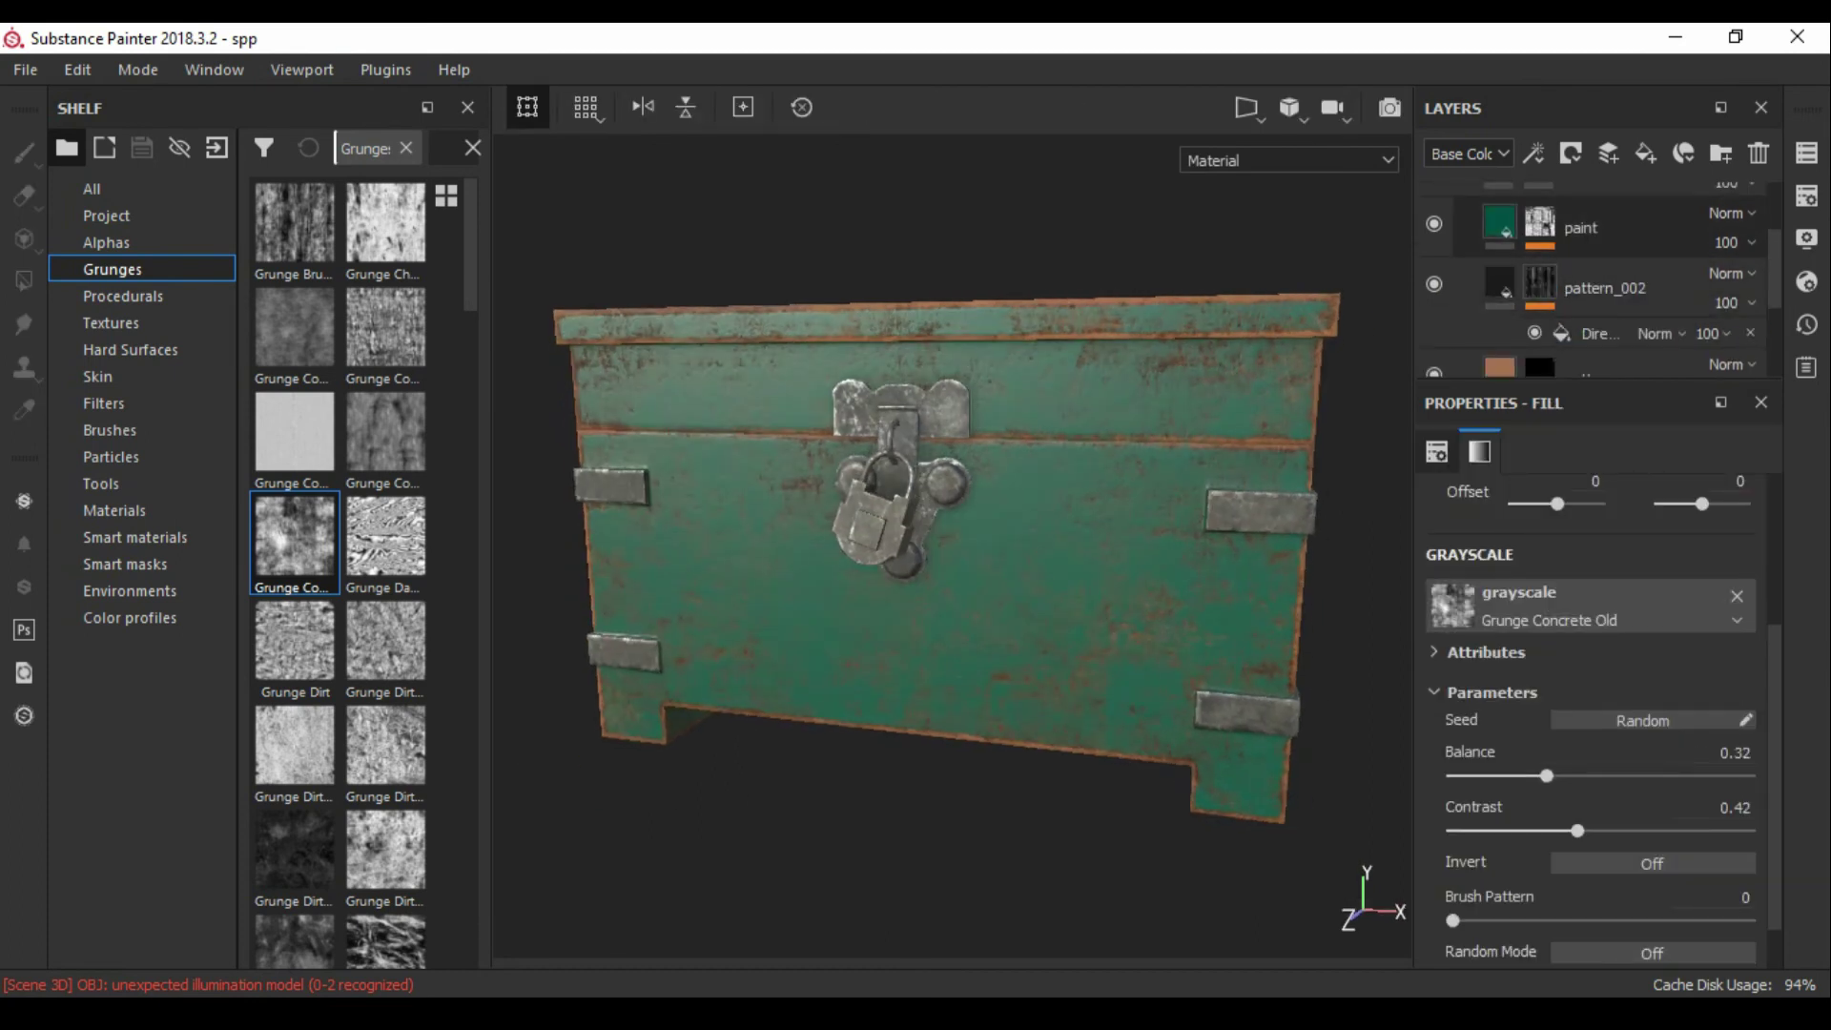
Step: Orbit around the chest, then display the wood folder's mask: white body, black hardware
key(1)
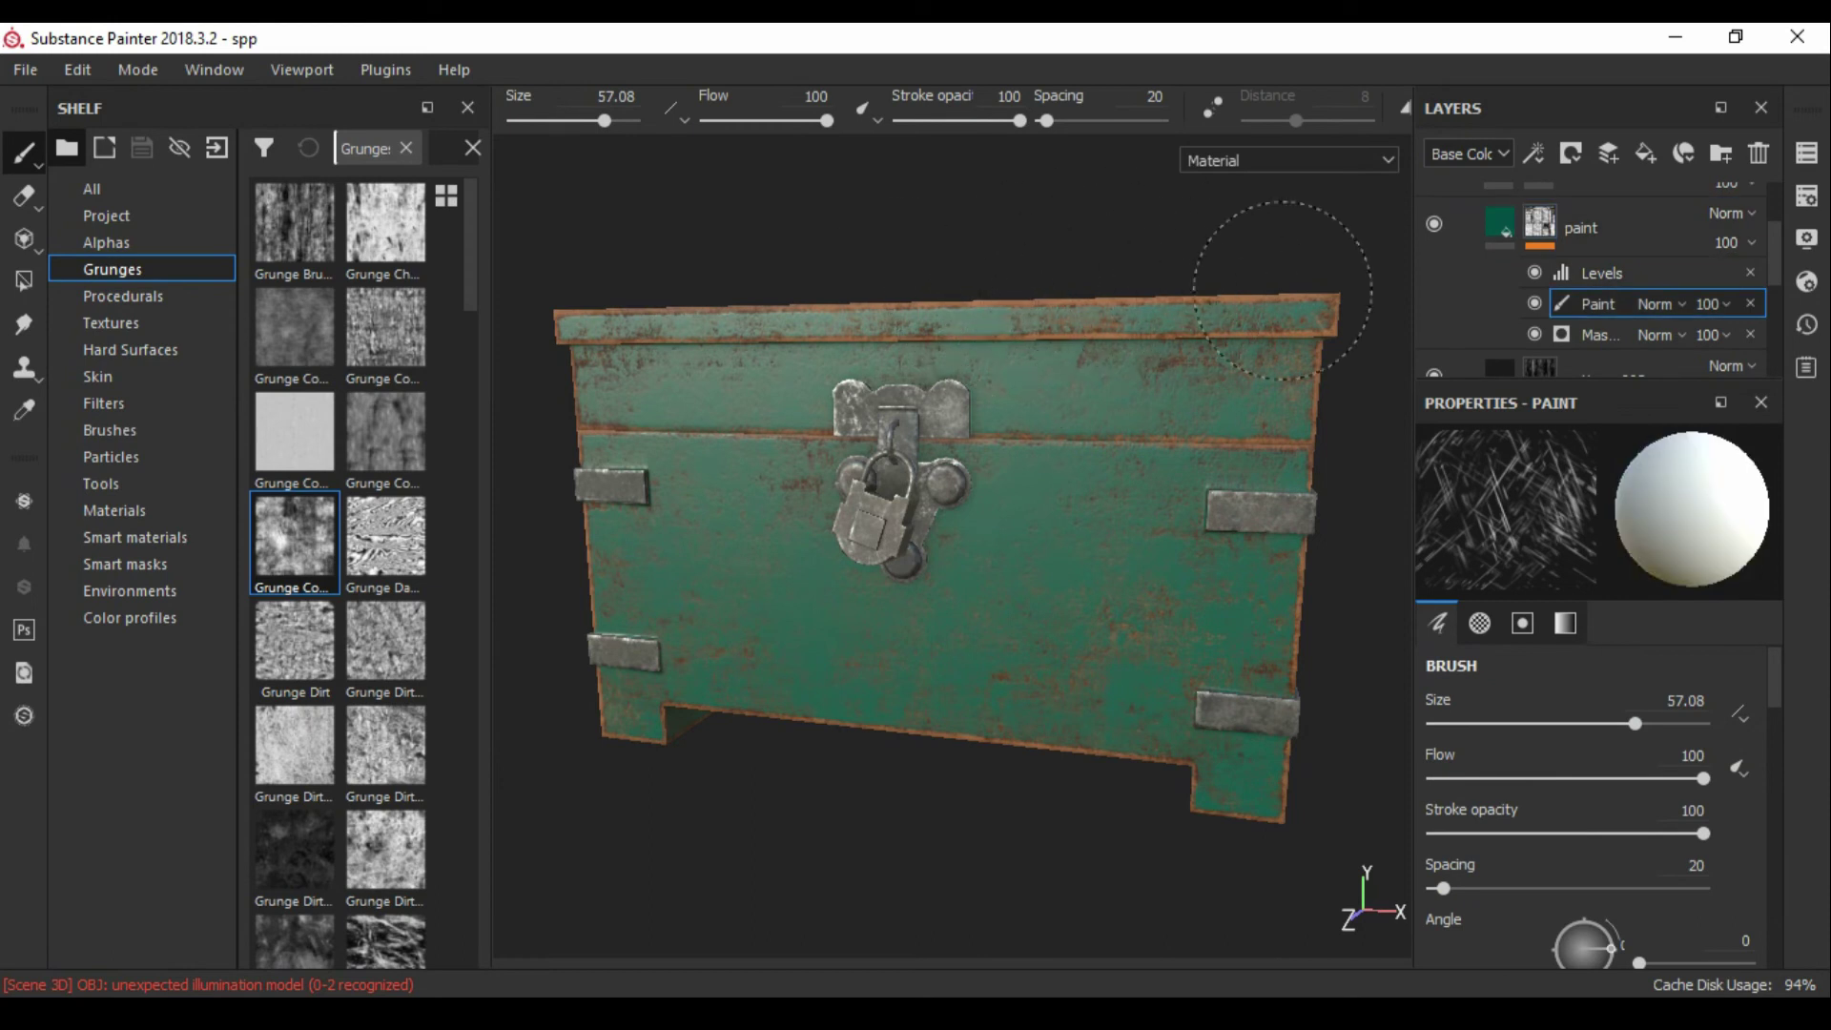
alt+drag(1267, 286, 1269, 400)
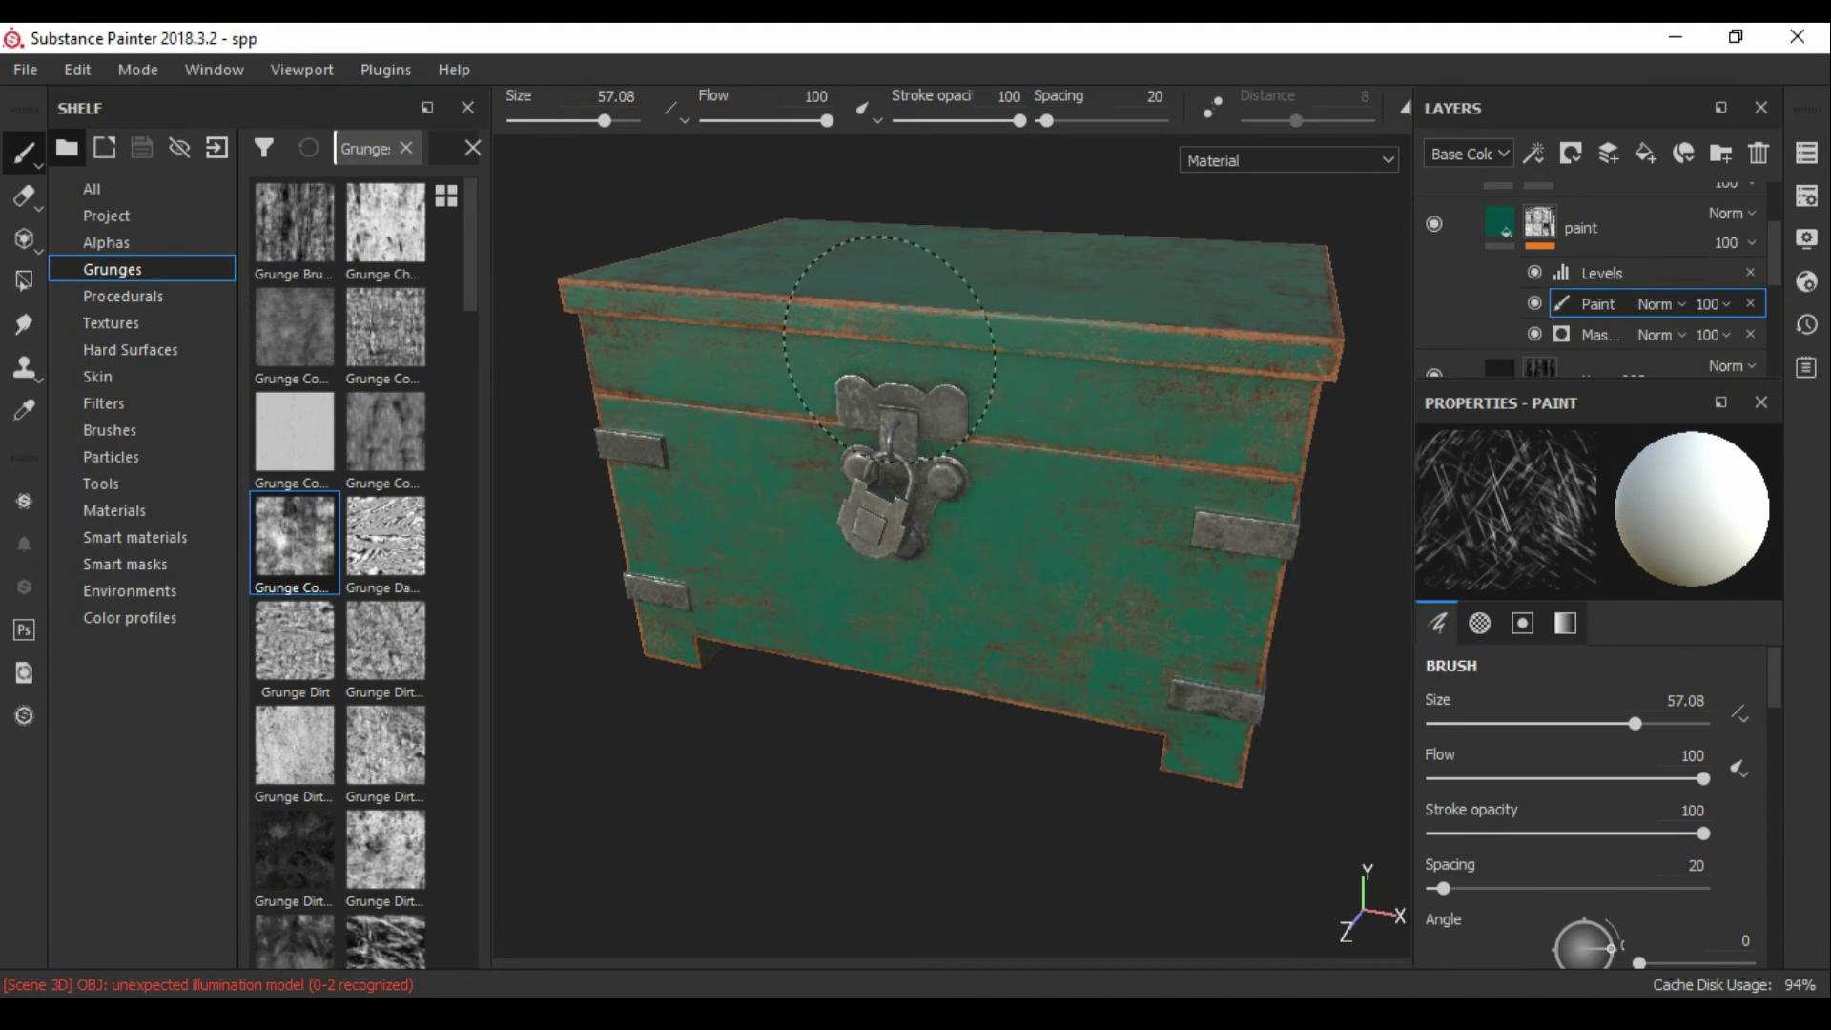
alt+drag(842, 274, 965, 911)
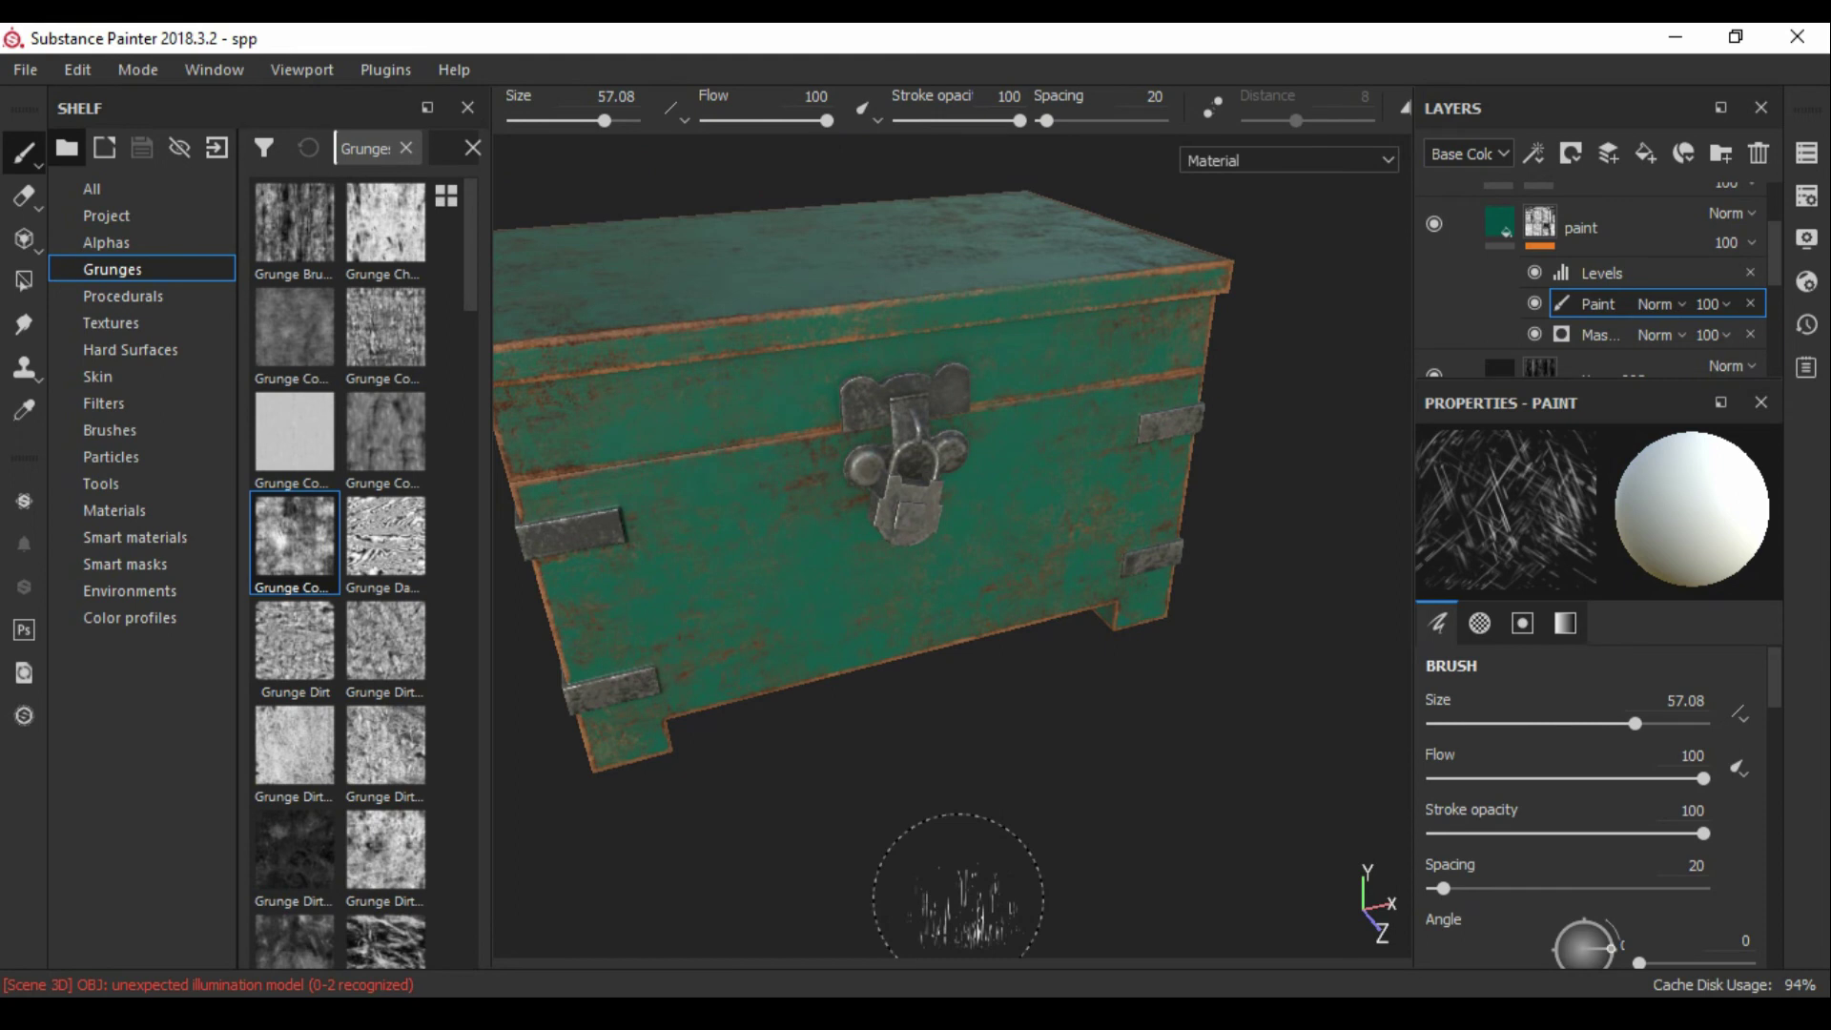
alt+drag(820, 458, 734, 377)
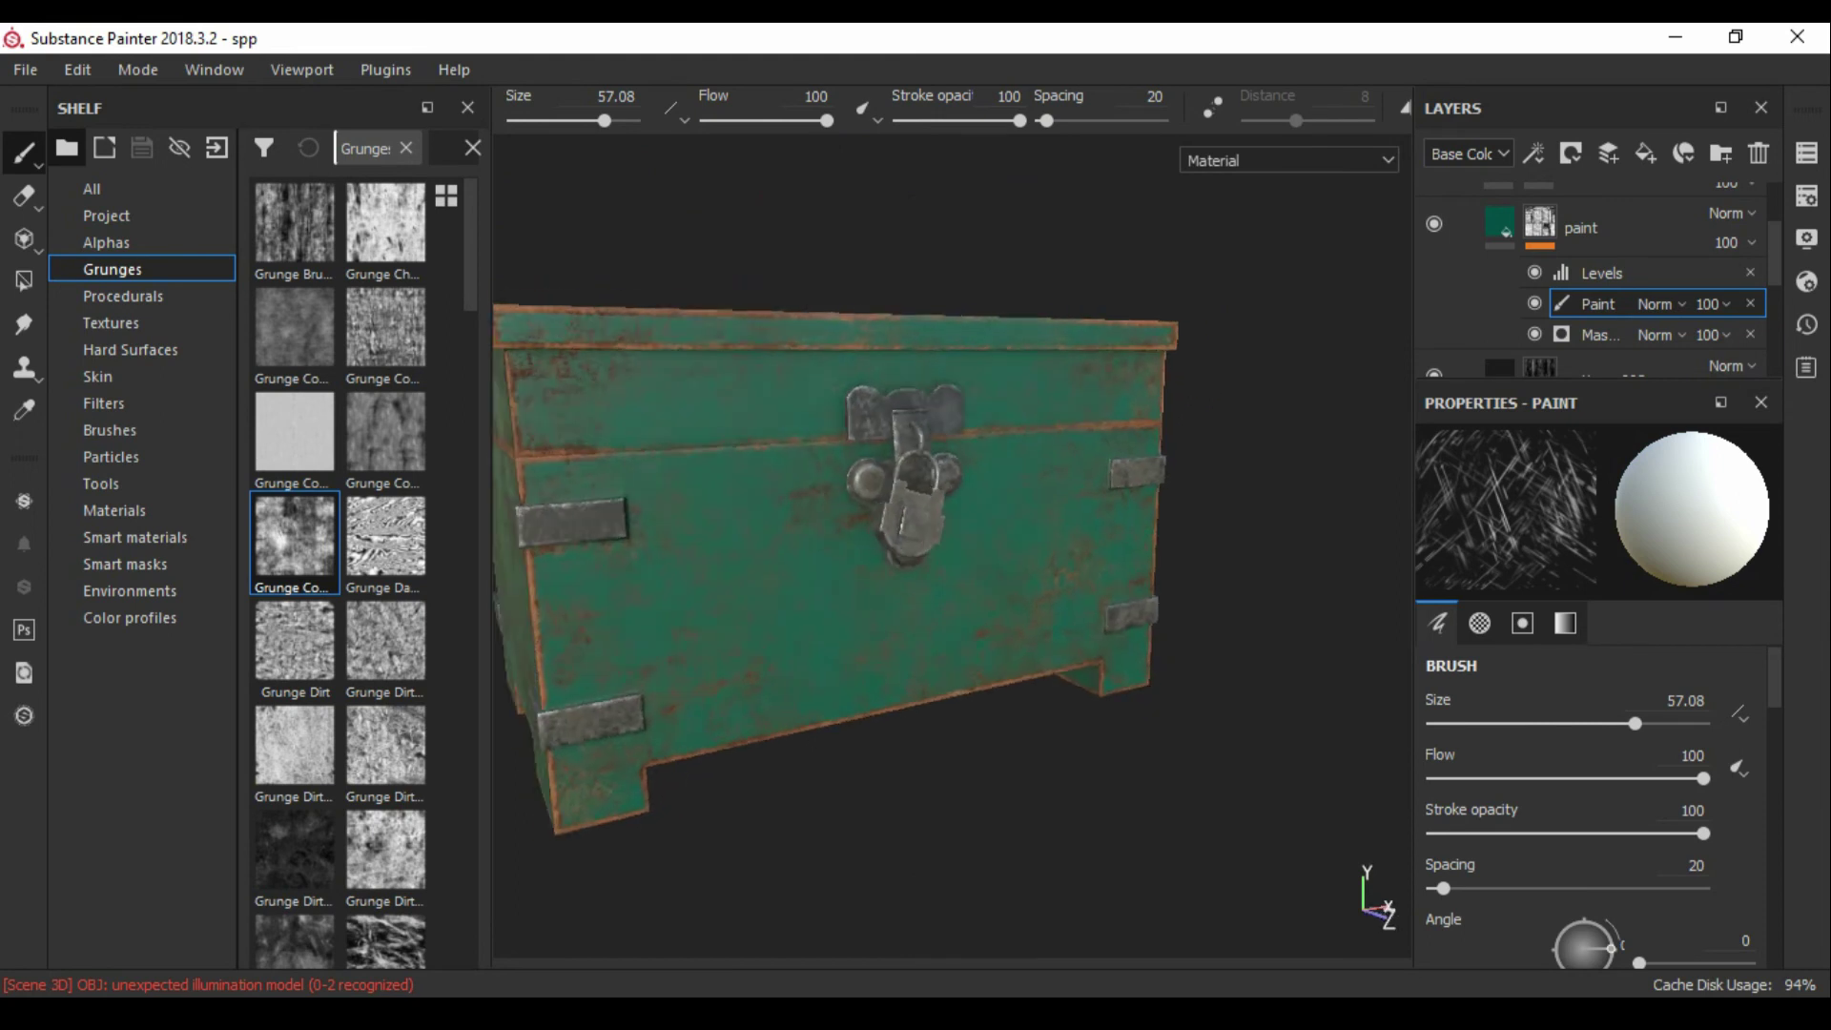
alt+drag(656, 318, 862, 446)
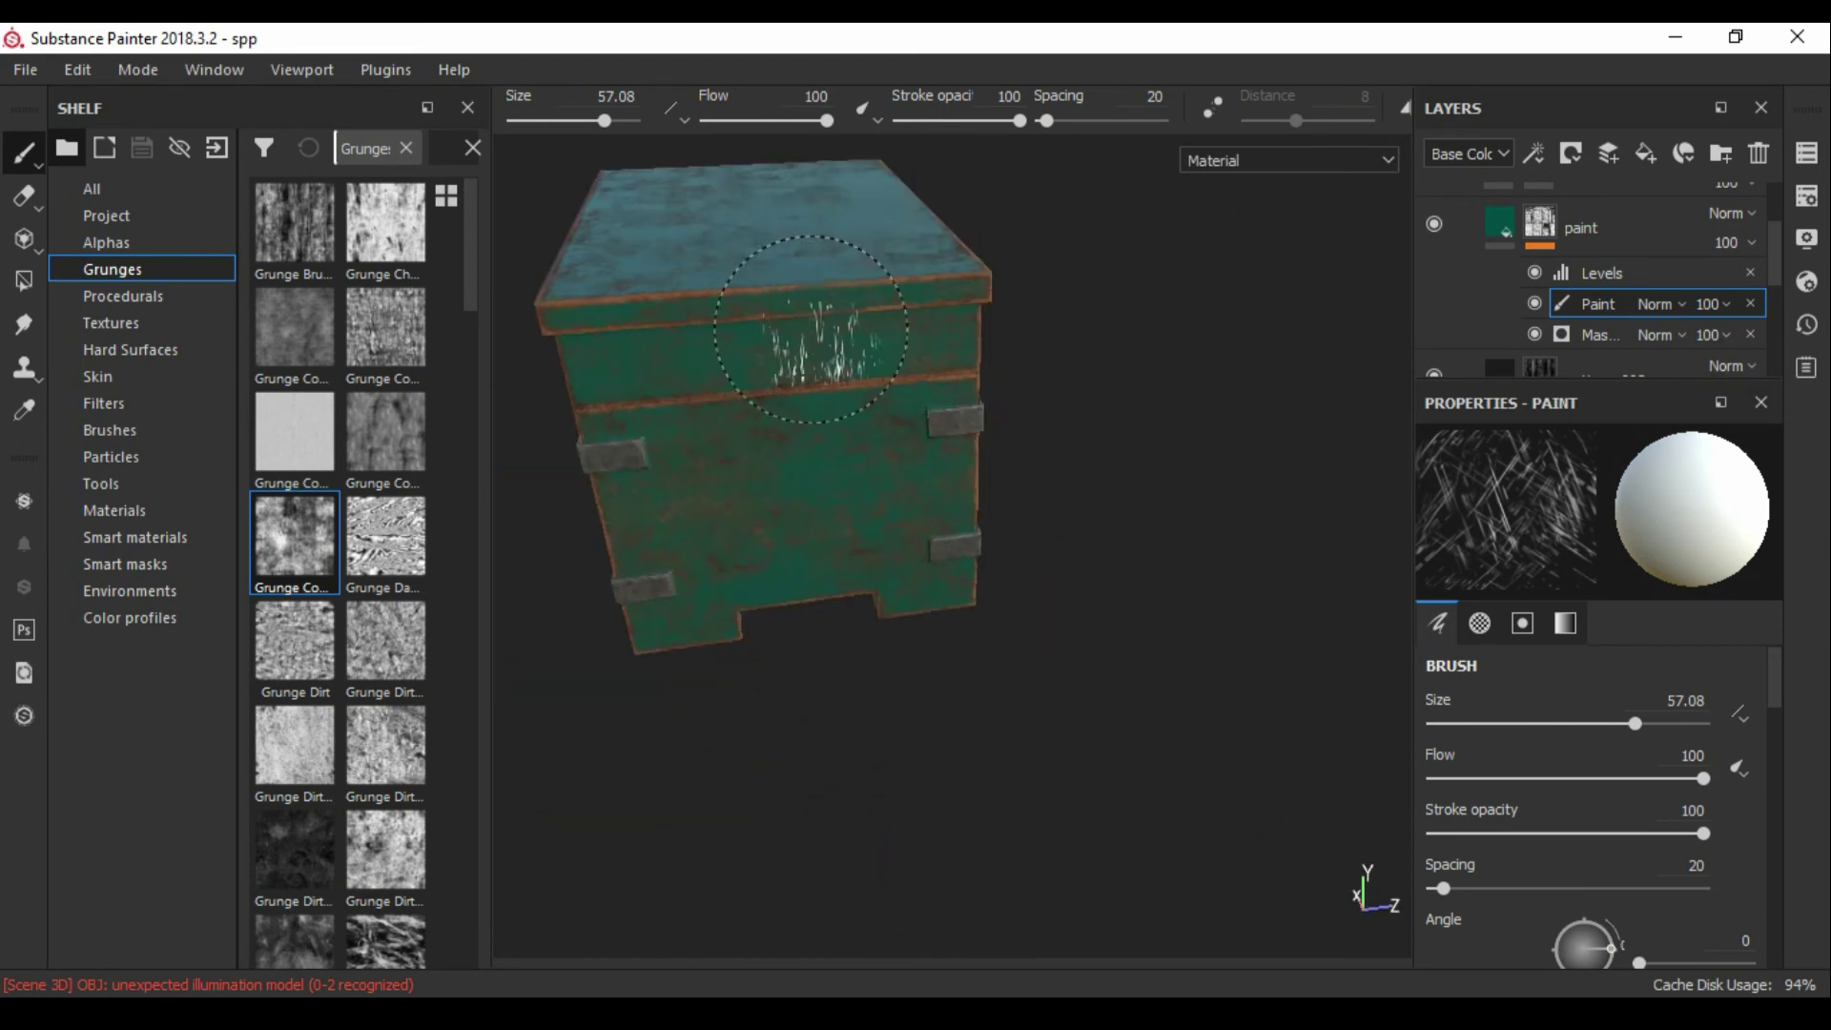
alt+drag(687, 605, 1201, 425)
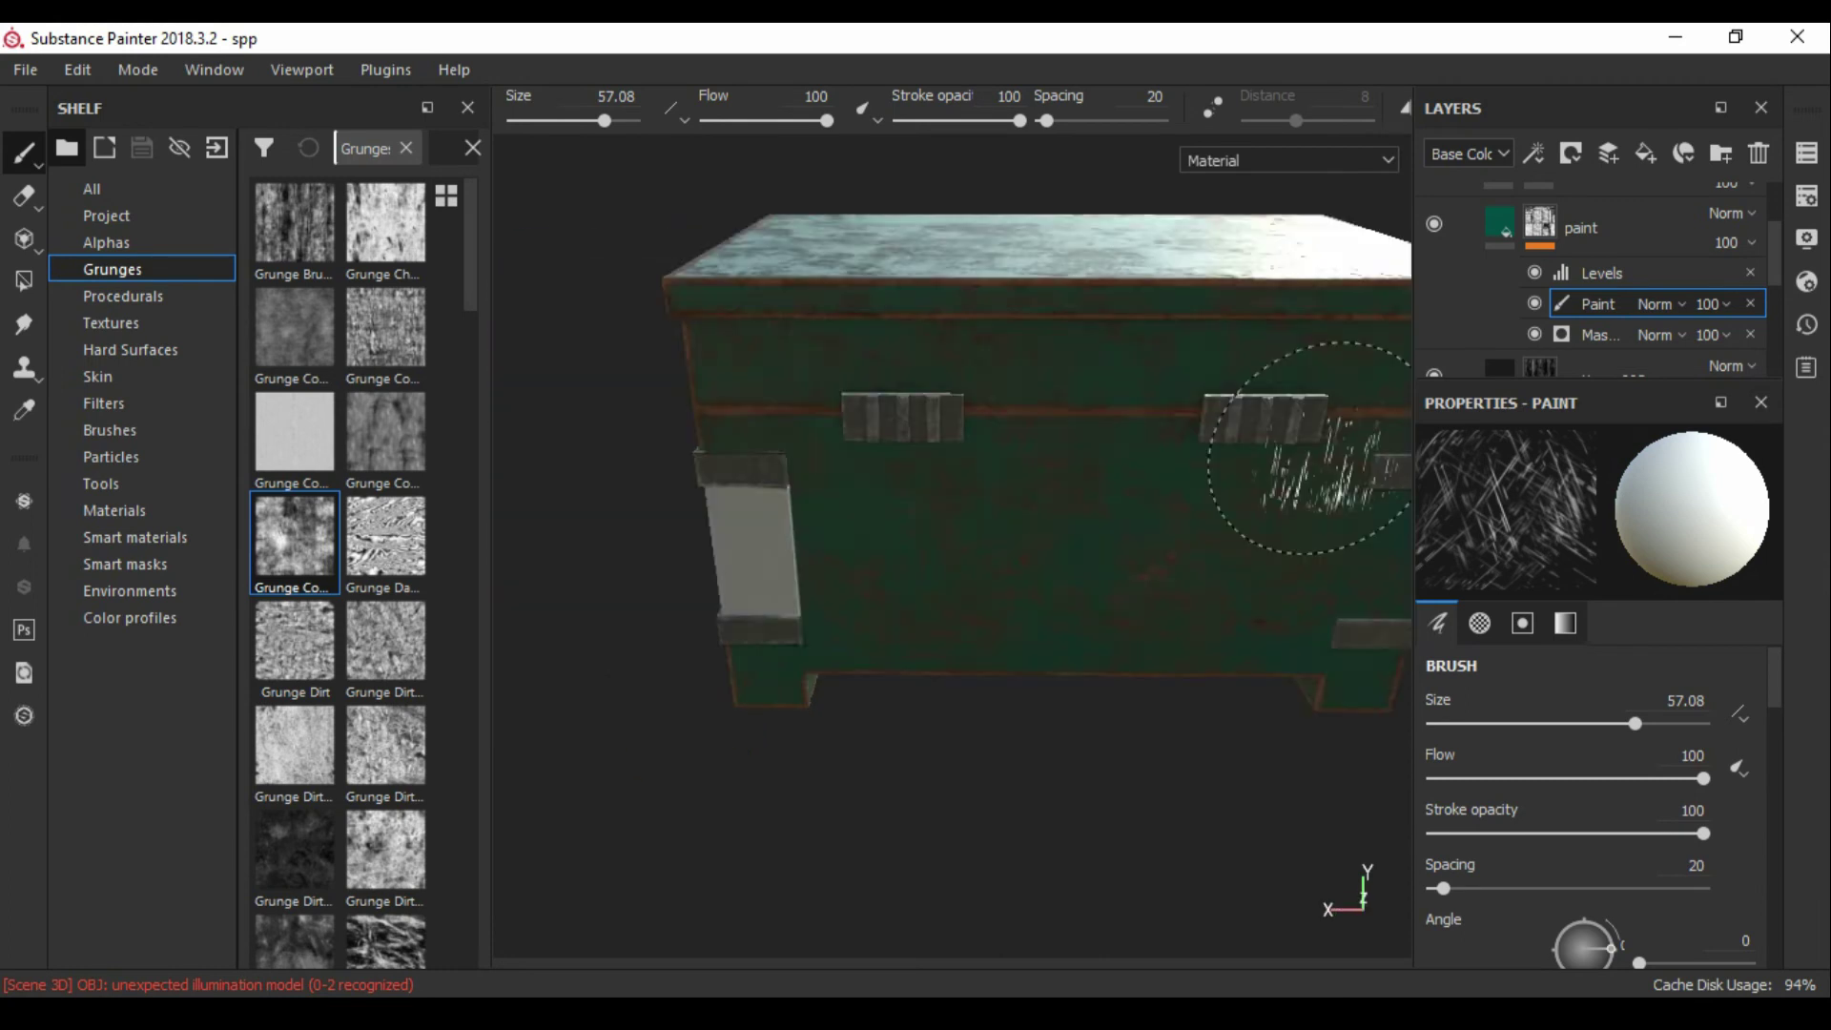
alt+click(1539, 269)
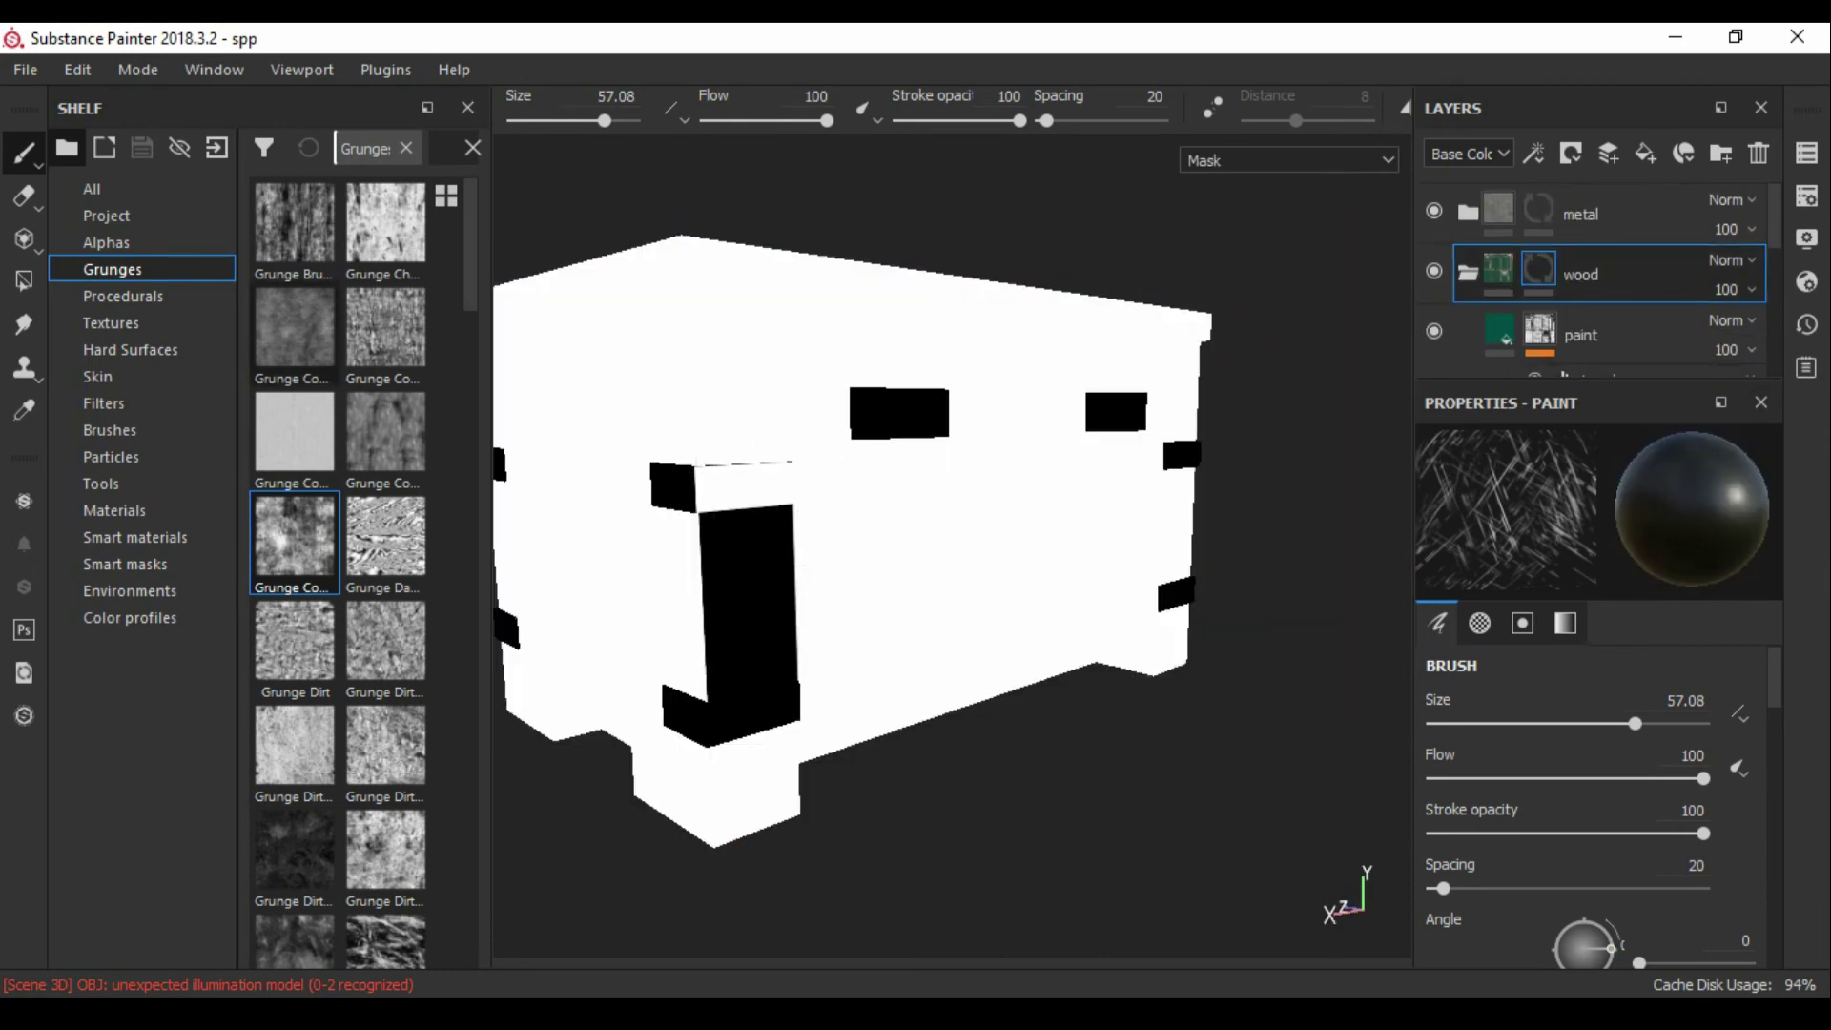
Step: Polygon-fill the front corner post in the wood mask and check the result
click(23, 279)
click(749, 601)
key(x)
click(744, 487)
click(1498, 269)
mouse_move(858, 429)
alt+mouse_down()
mouse_move(539, 410)
mouse_move(844, 894)
mouse_move(820, 858)
alt+mouse_up()
click(24, 281)
Step: Compare the metal and wood folder masks, then return to the textured chest with polygon fill
click(1538, 209)
key(x)
click(1539, 269)
key(x)
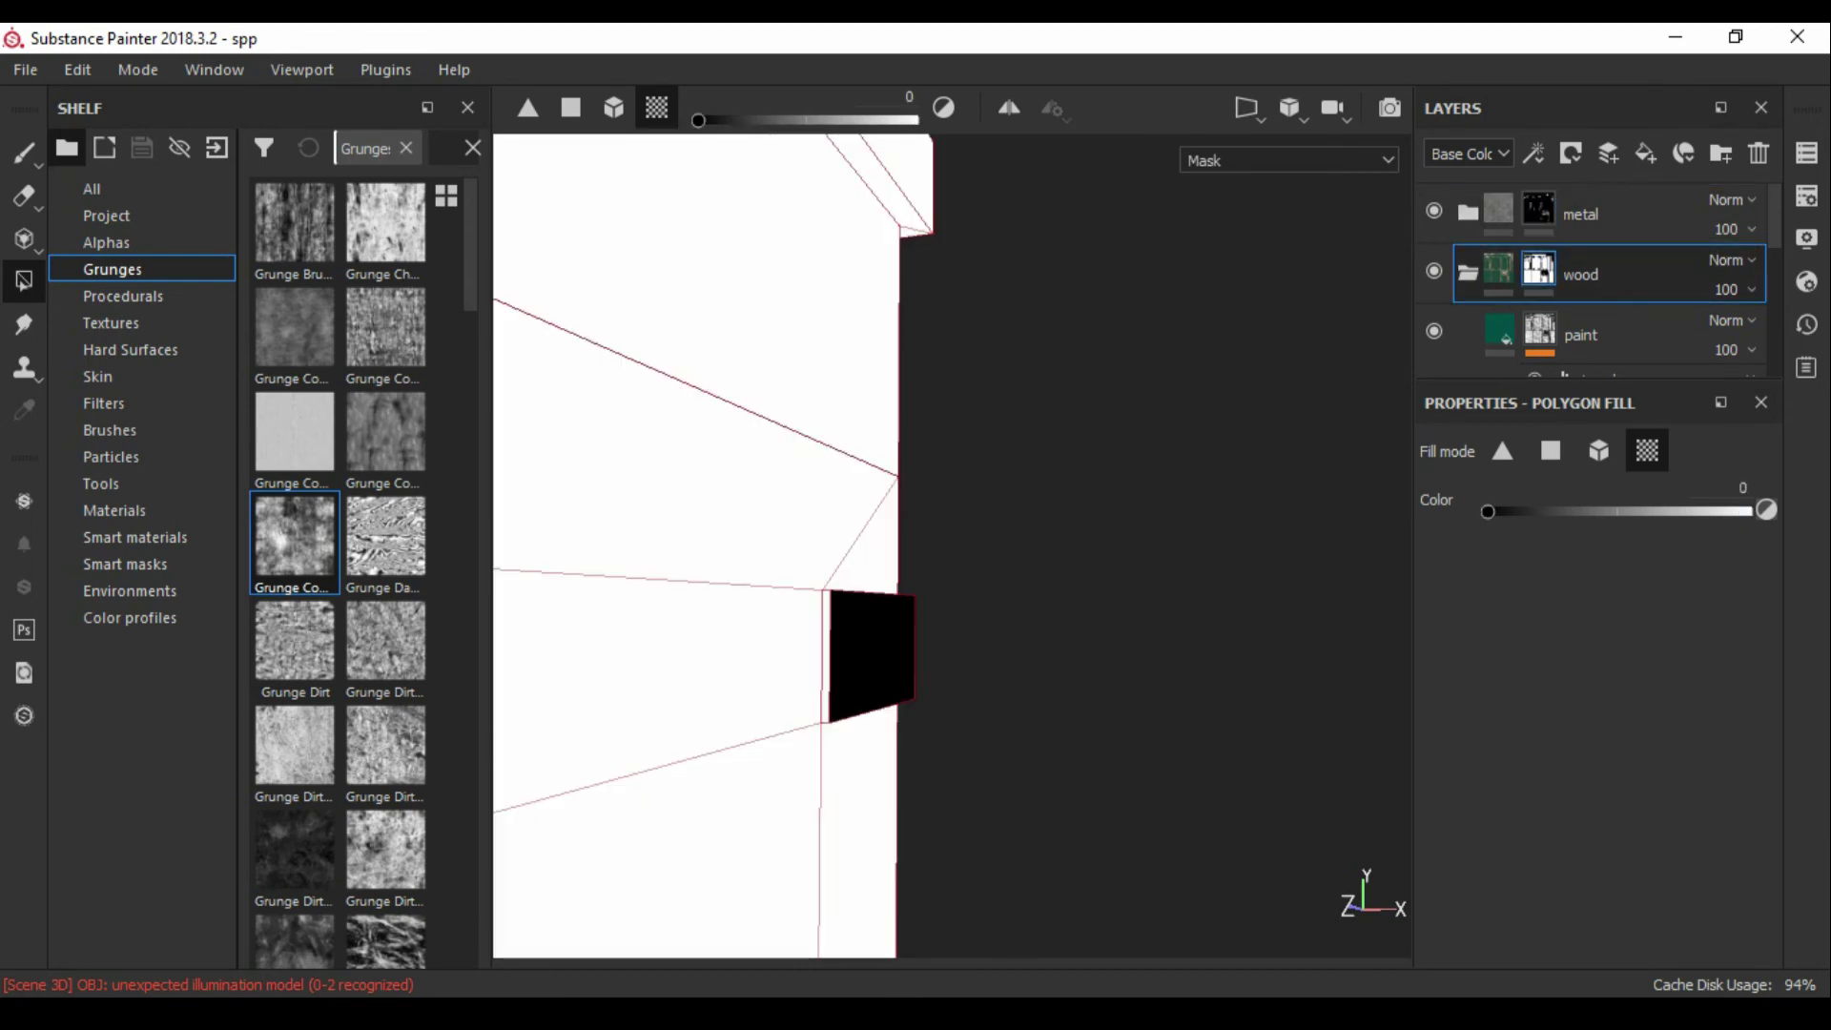
click(1498, 269)
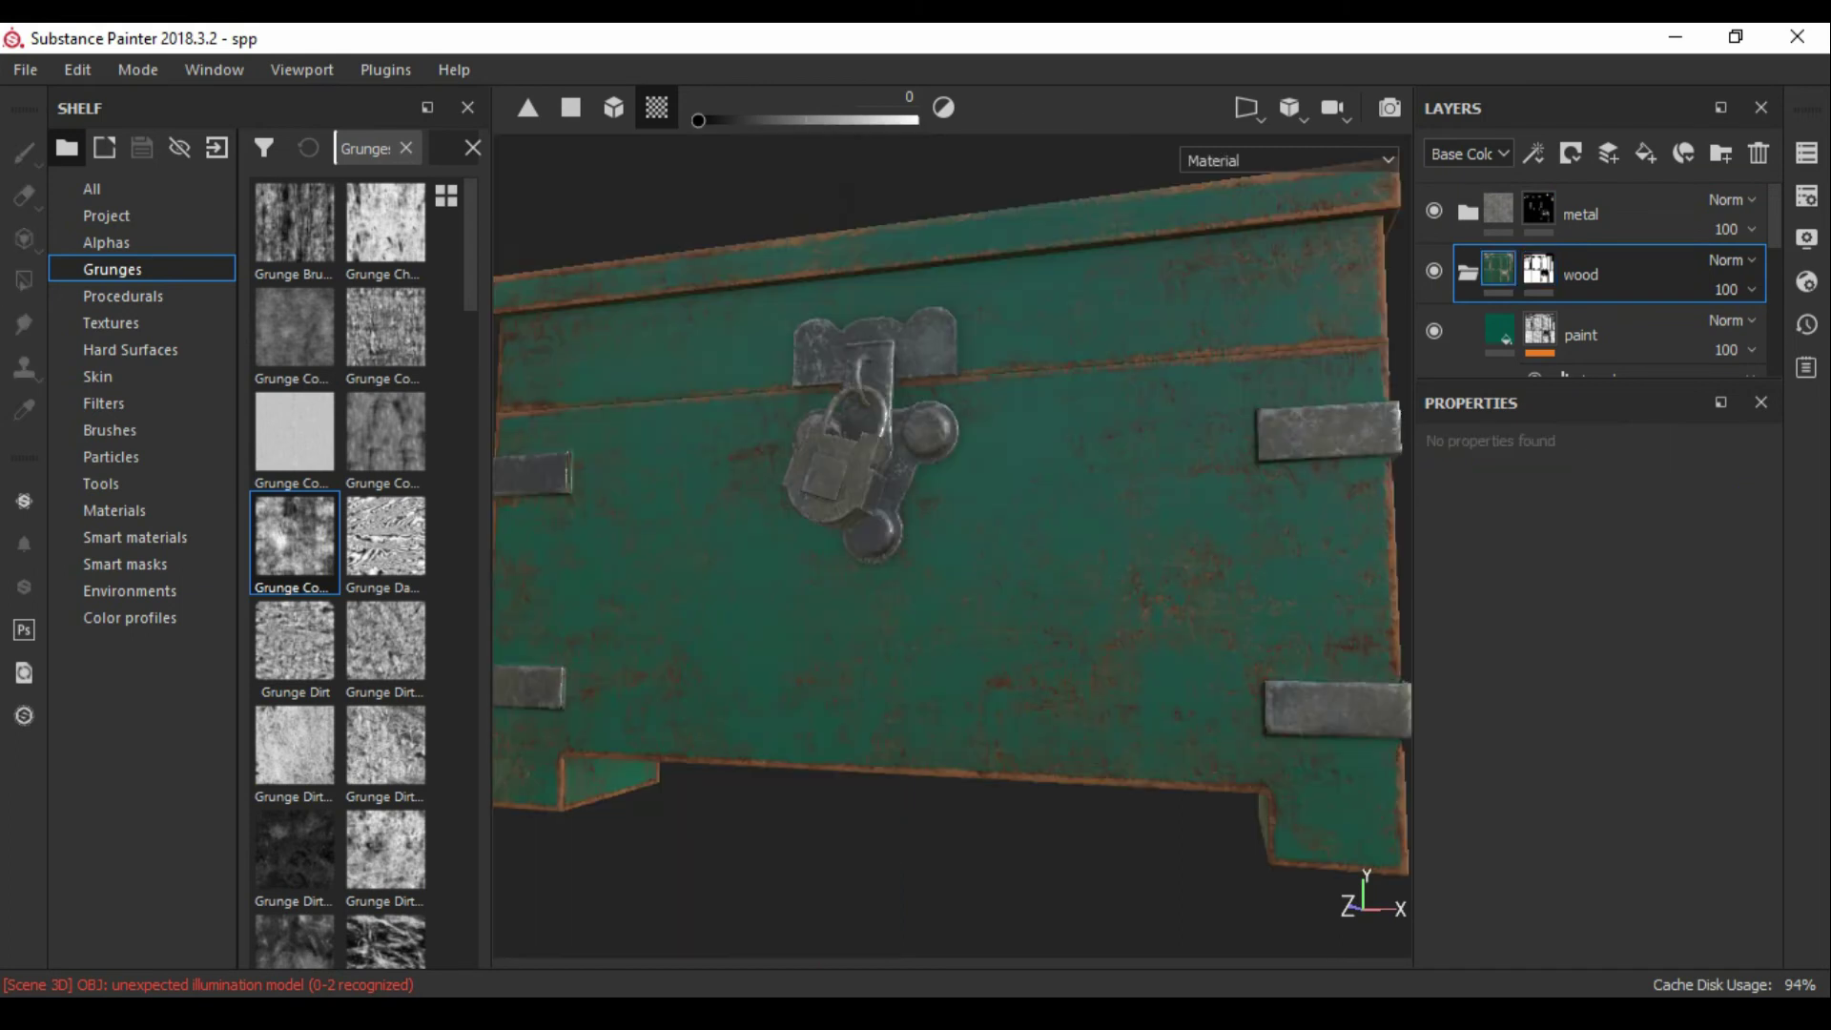
alt+drag(954, 572, 972, 458)
scroll(954, 549, up, 3)
scroll(954, 548, up, 2)
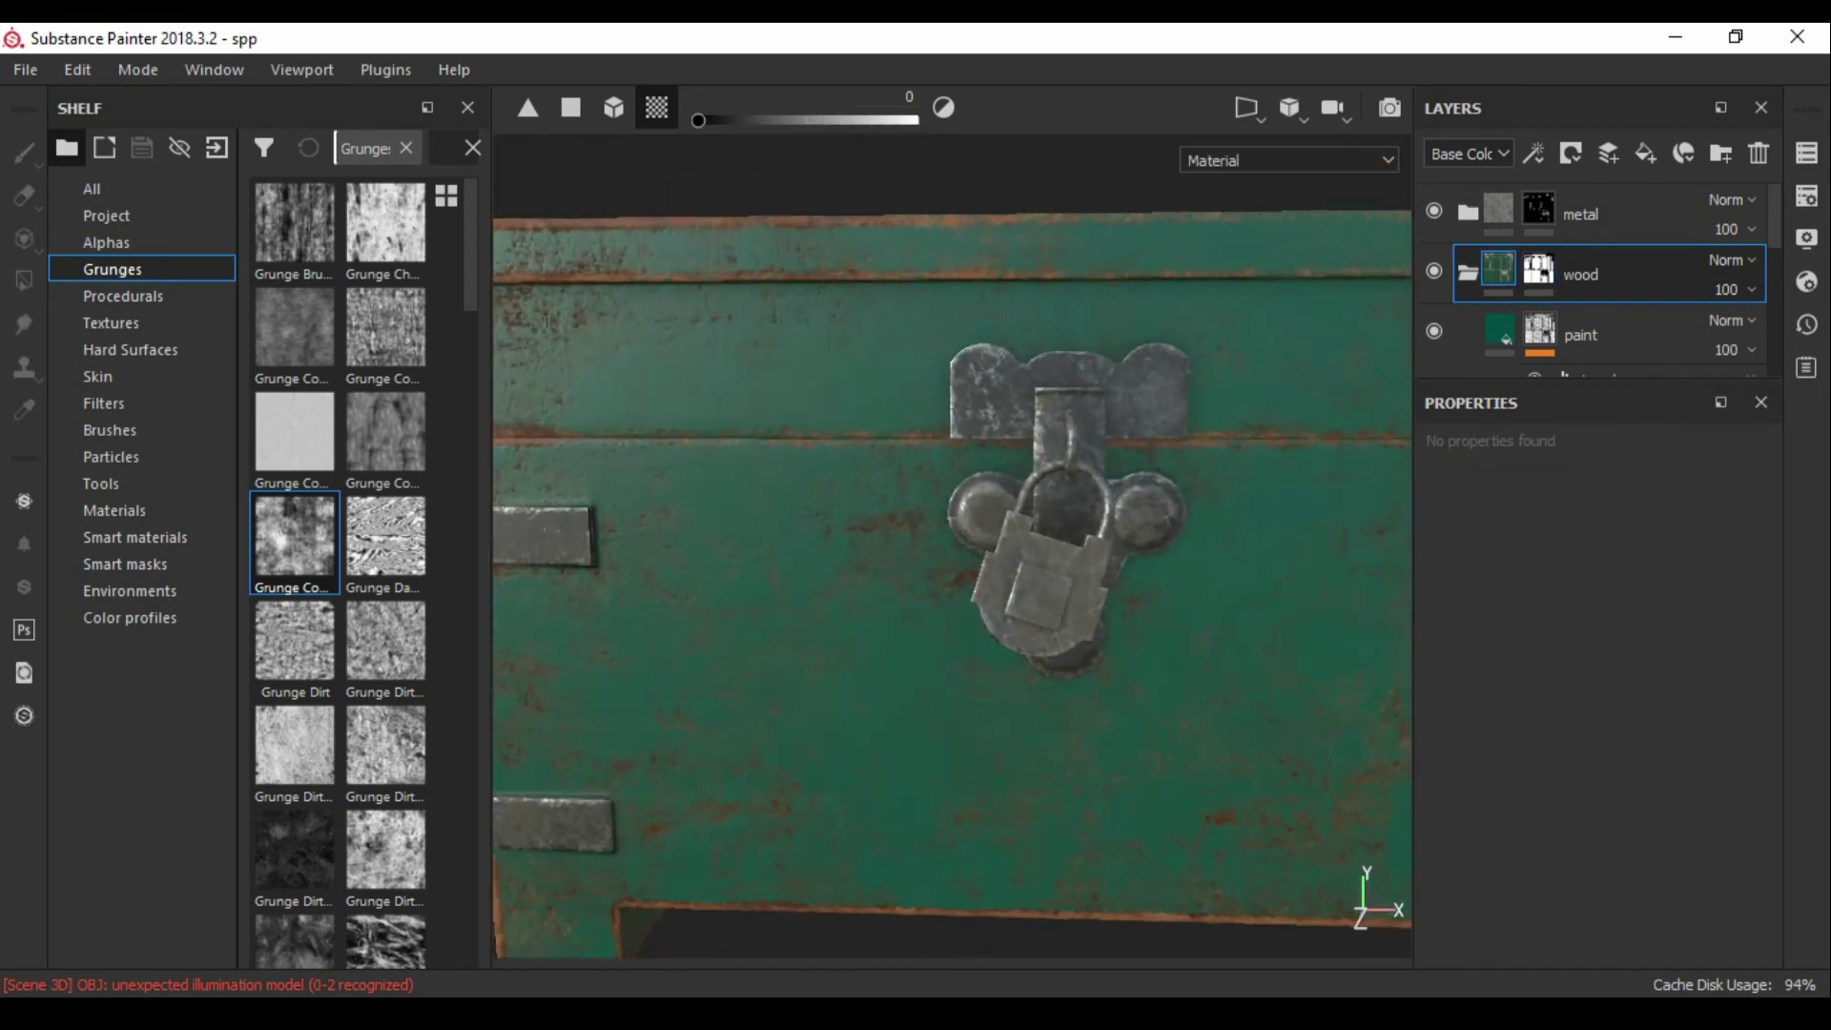
scroll(954, 549, up, 2)
key(4)
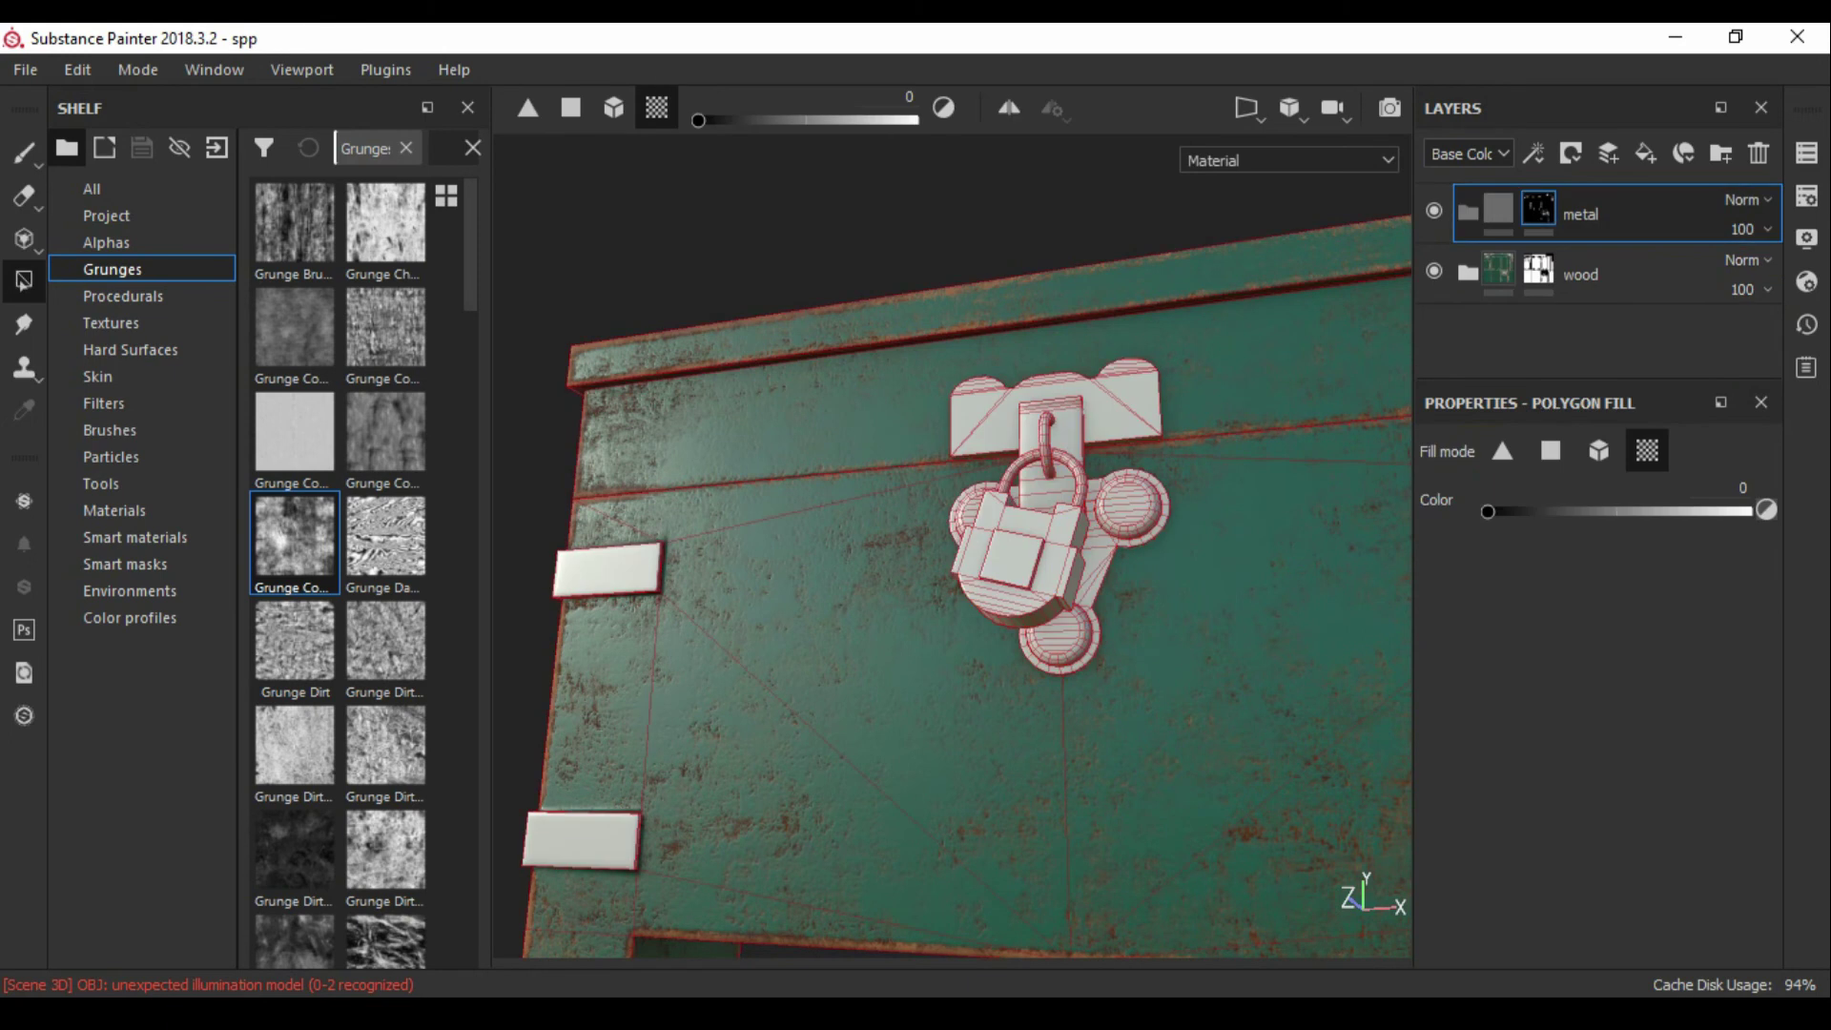
Step: Add Iron Raw Damaged from the Materials shelf into the metal folder
click(114, 510)
scroll(340, 573, down, 5)
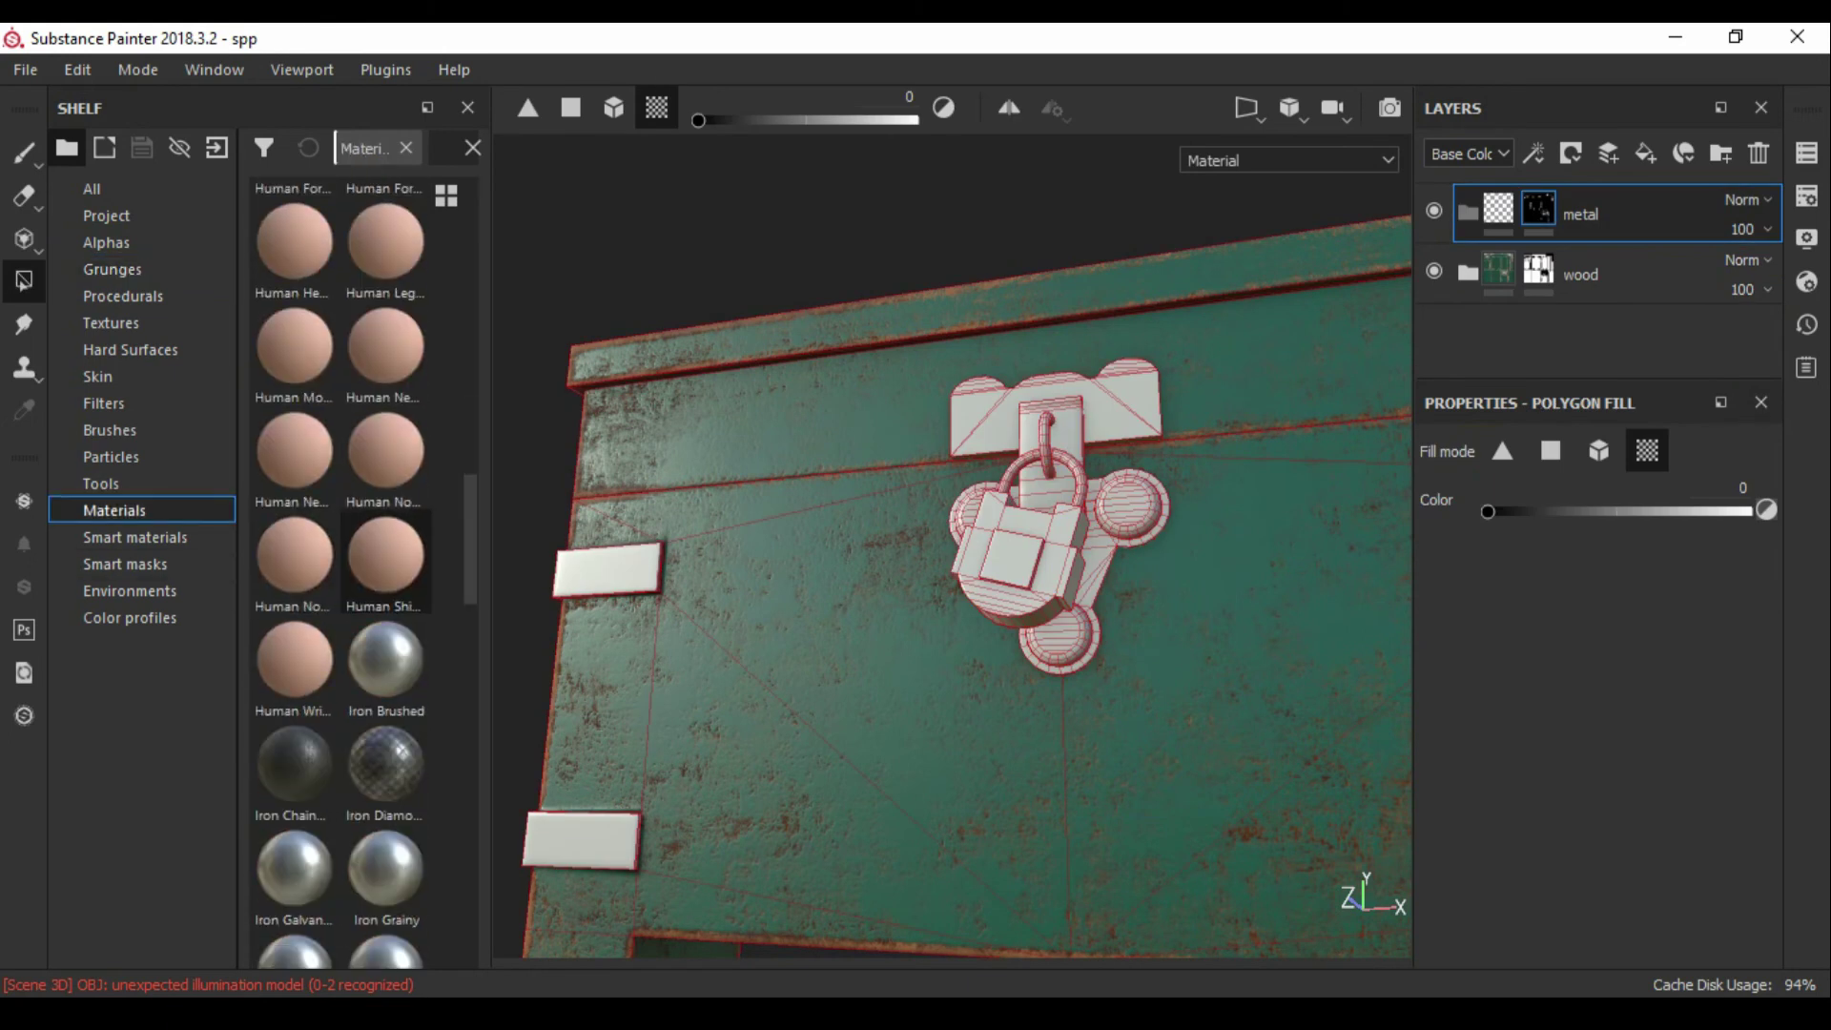
scroll(362, 572, down, 4)
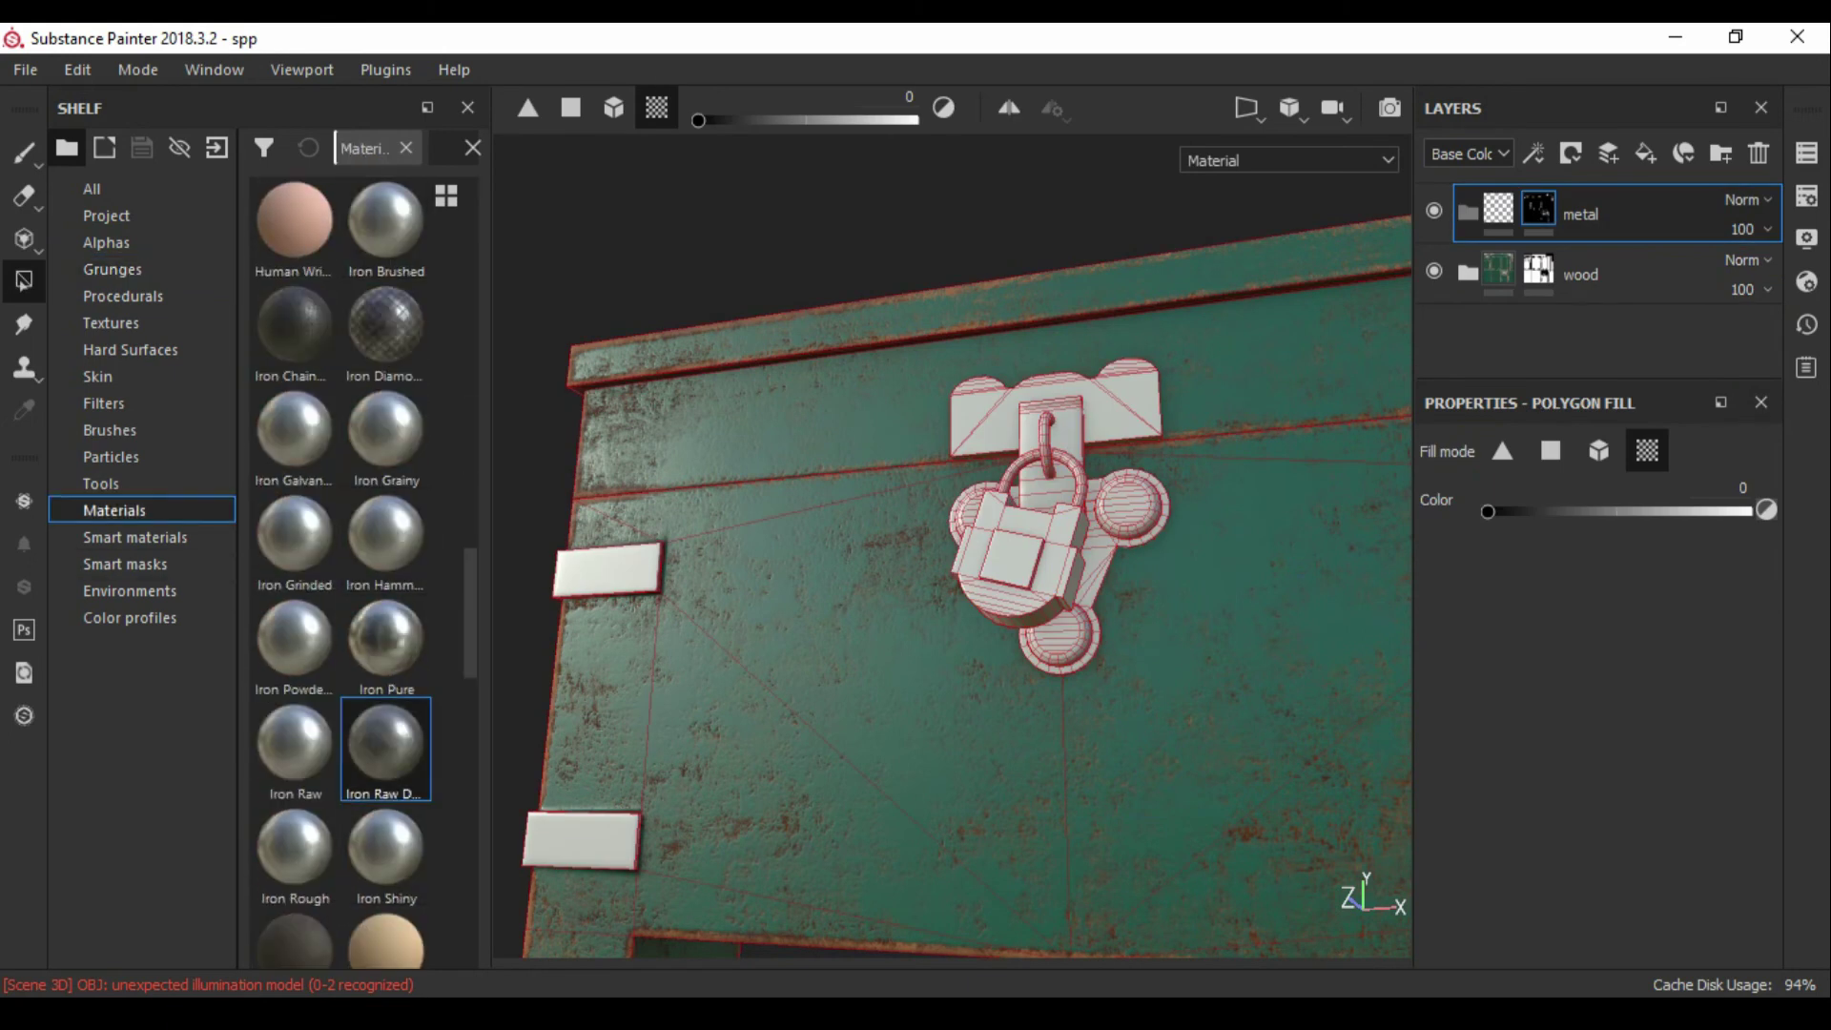
drag(385, 749, 1602, 252)
alt+drag(953, 572, 763, 572)
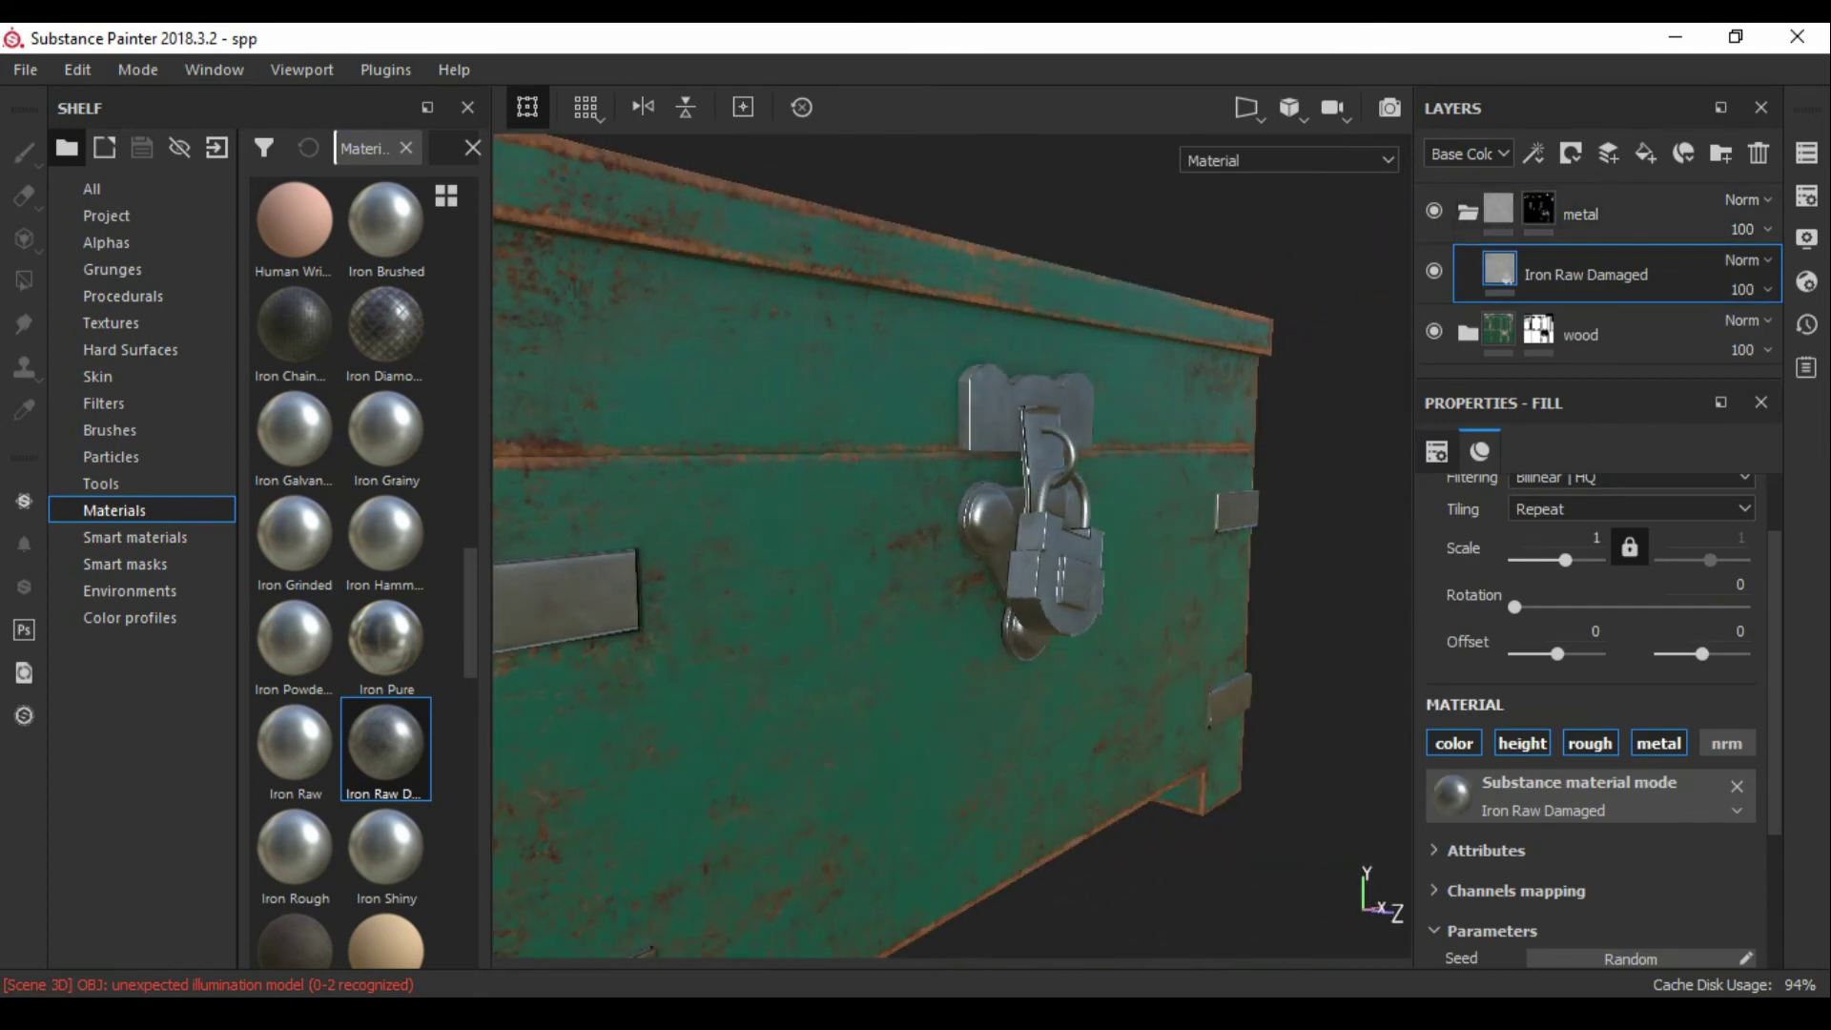
scroll(1602, 715, down, 3)
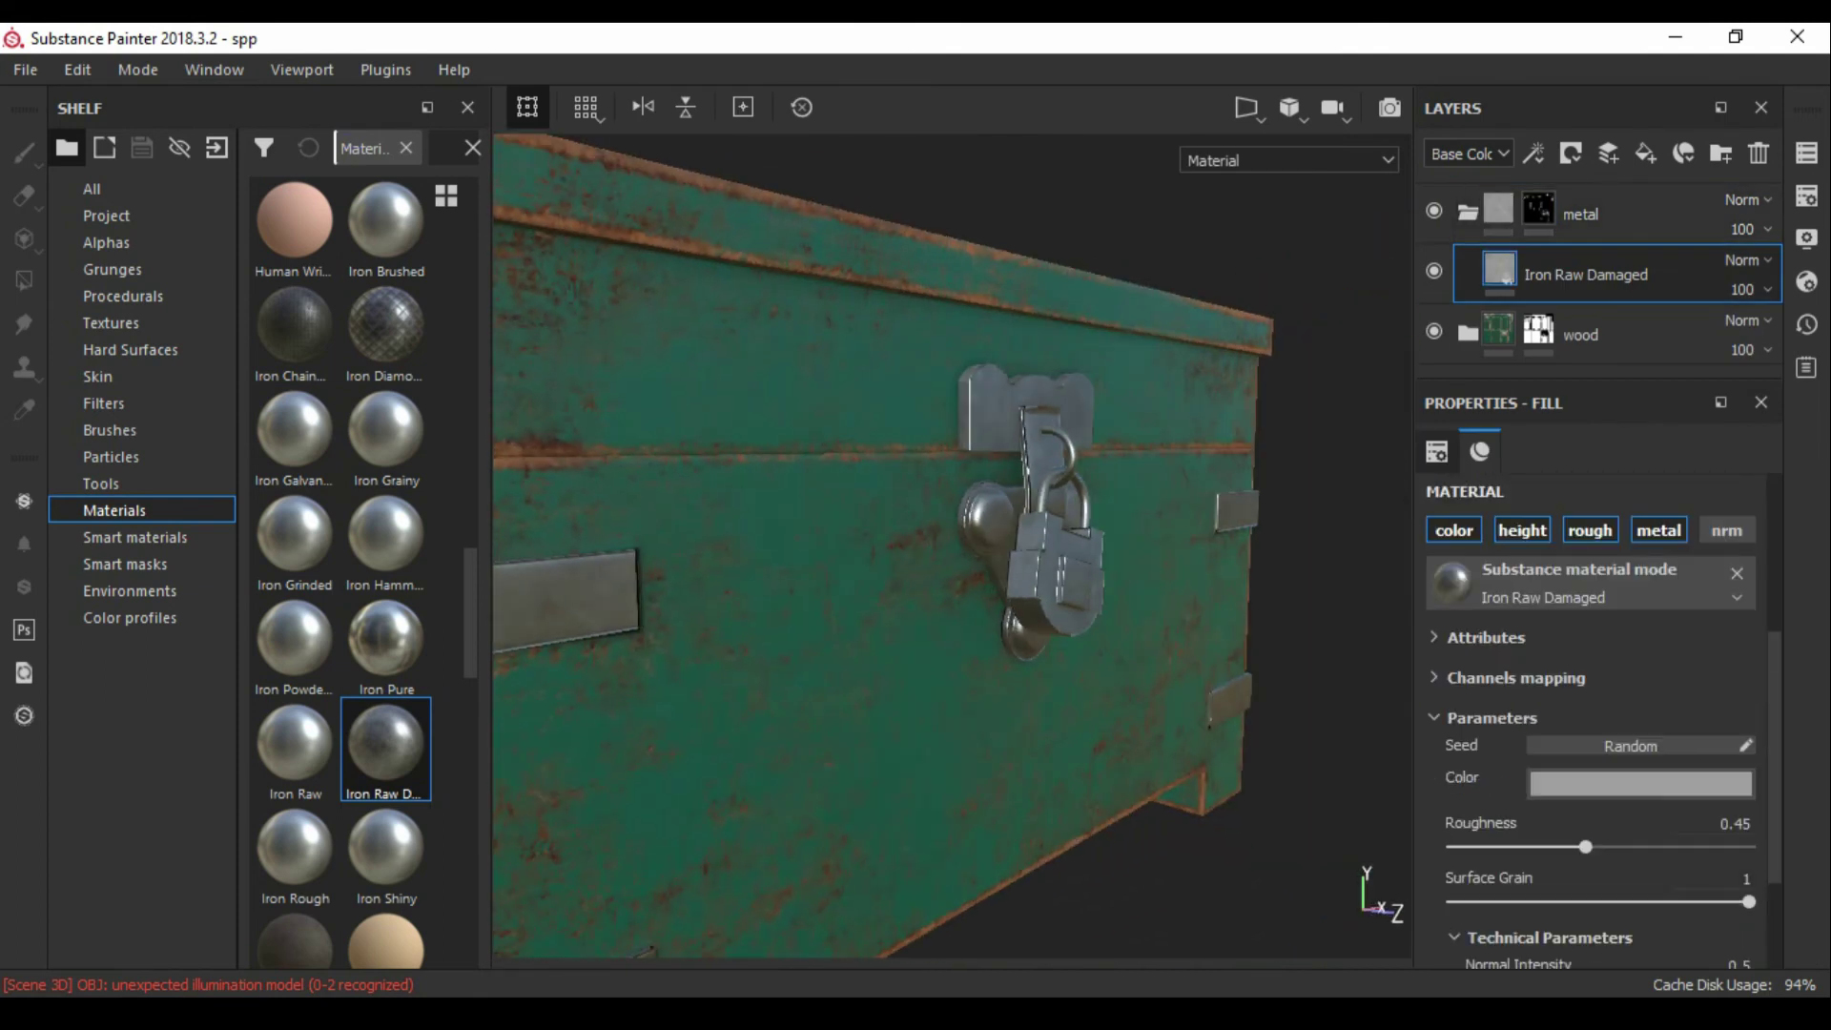
scroll(1592, 715, down, 2)
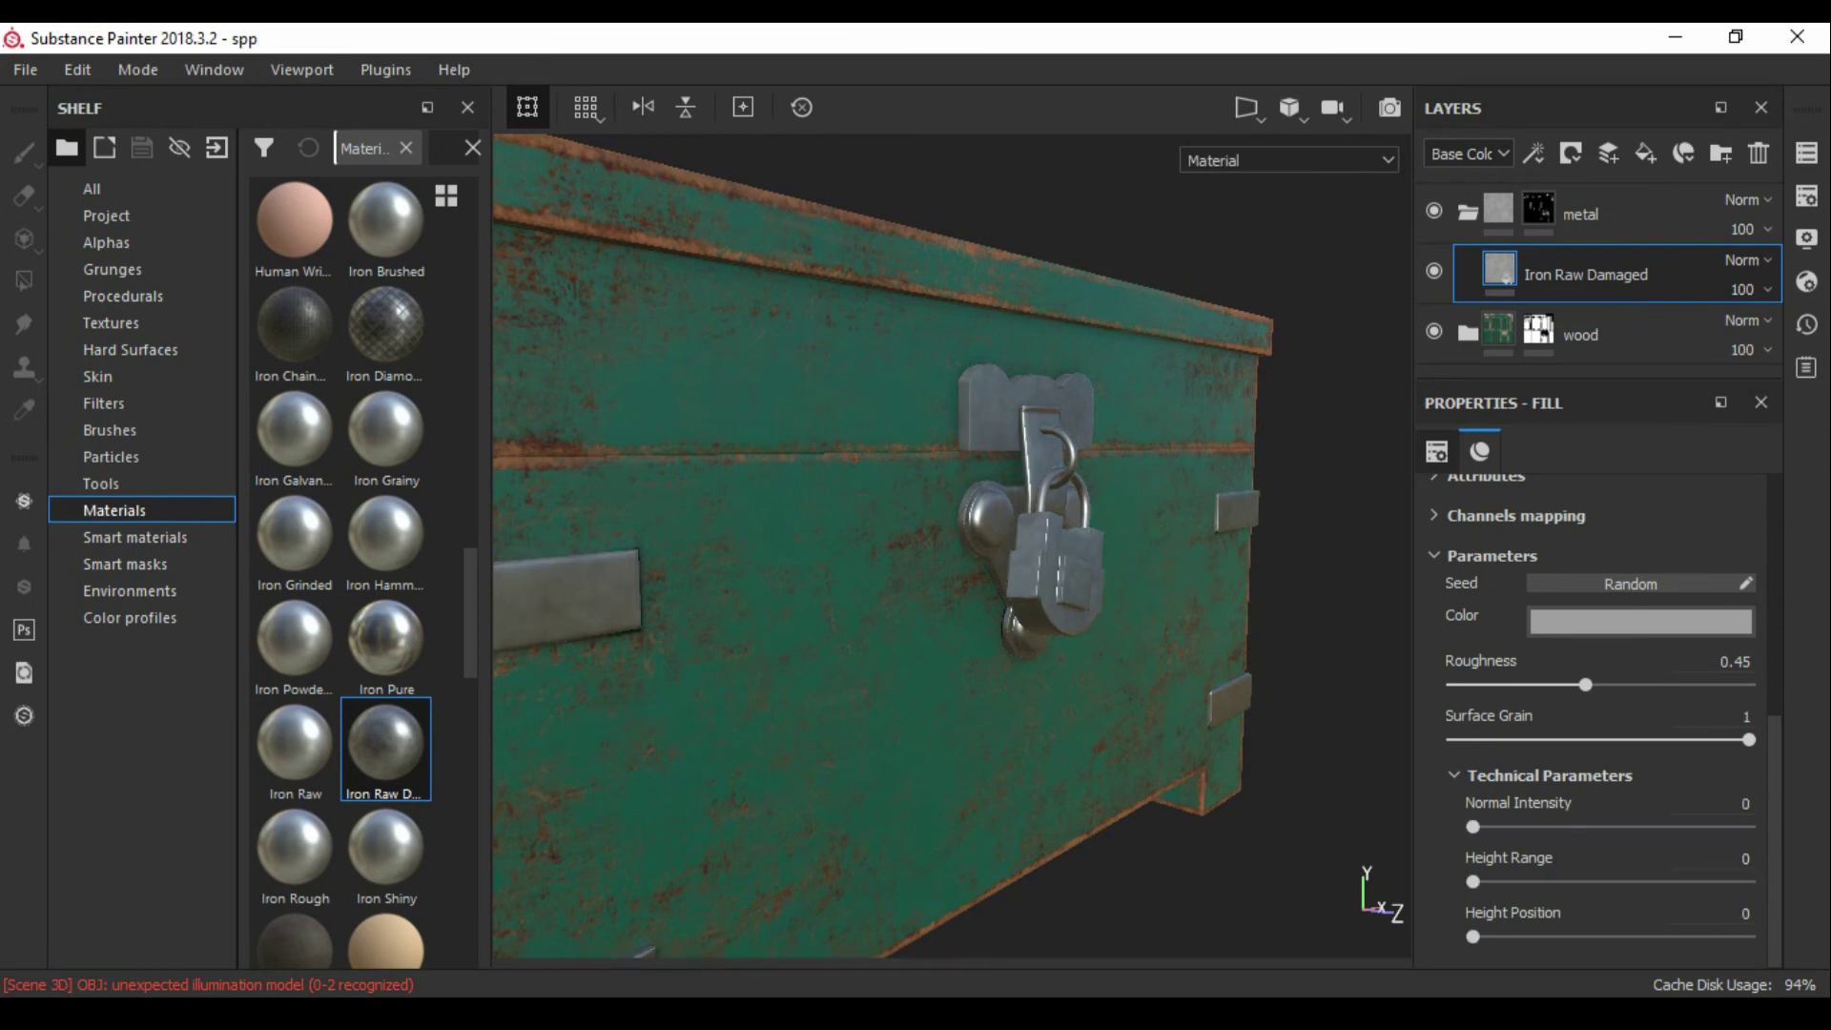
alt+drag(954, 572, 858, 572)
Step: Set the iron's roughness to 0.45 and its tiling scale to 16.8
click(1640, 622)
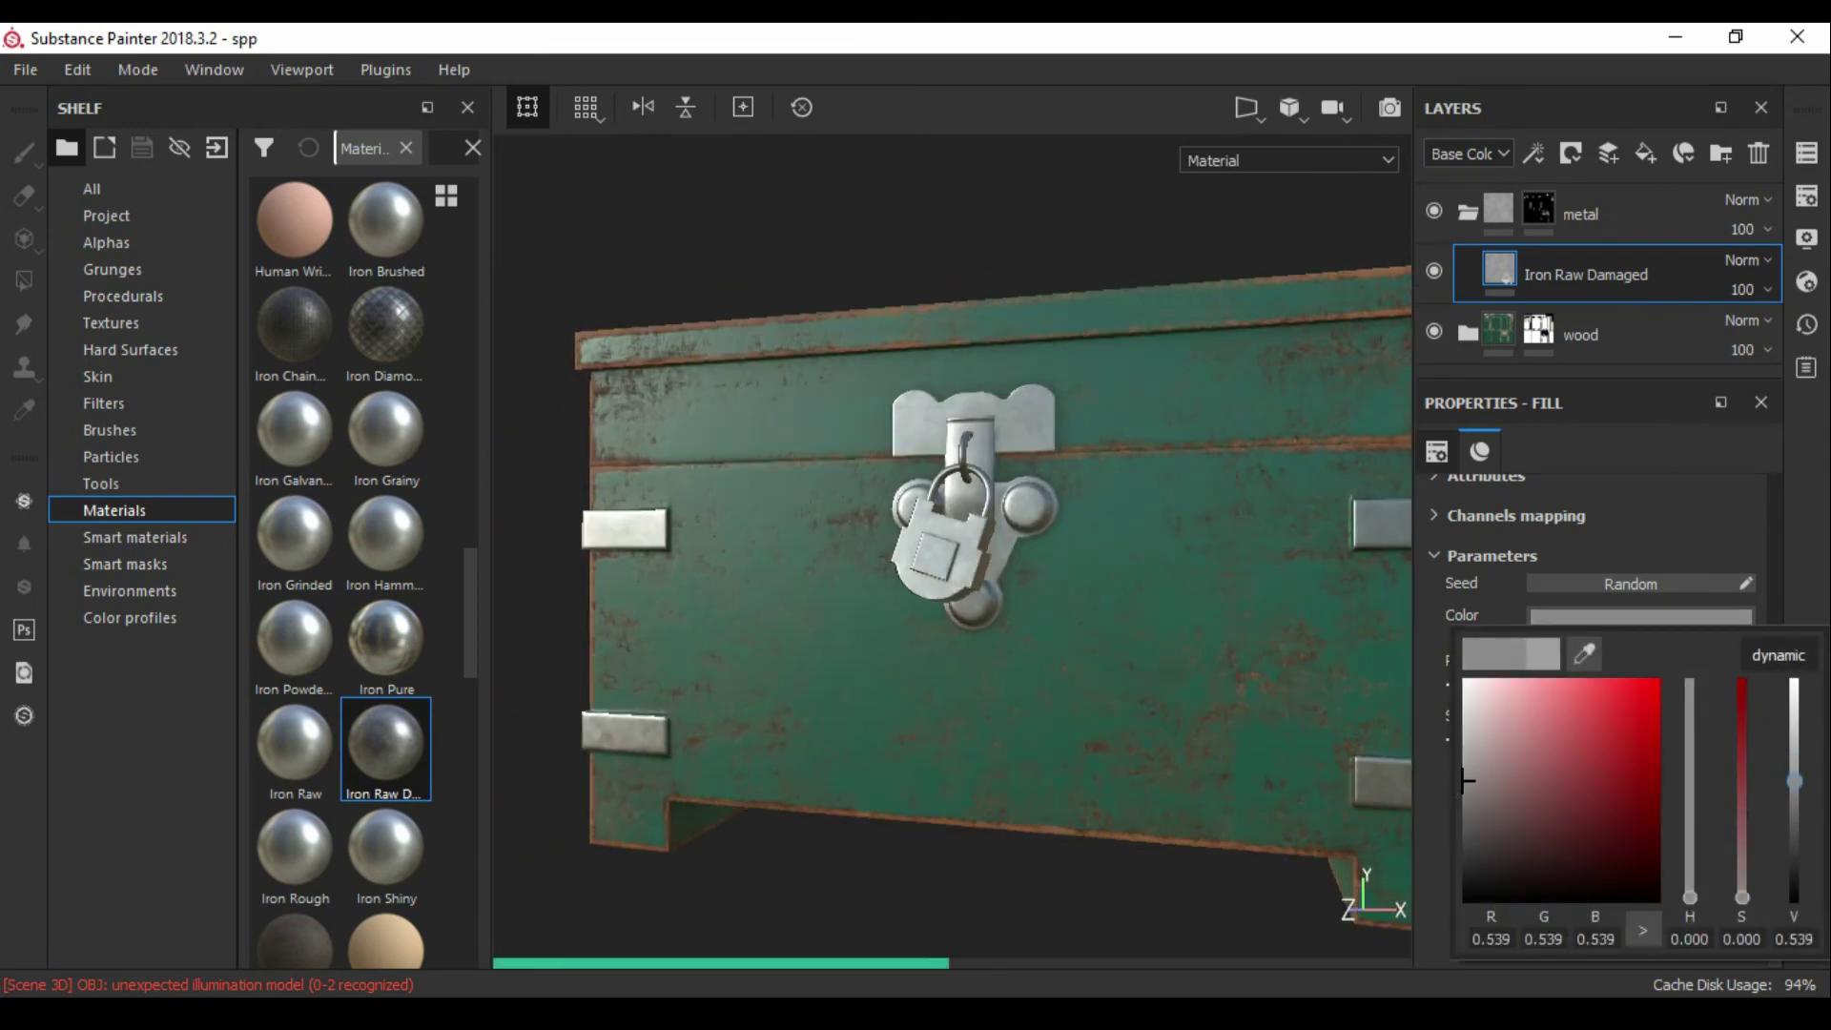
key(Escape)
alt+drag(954, 572, 811, 572)
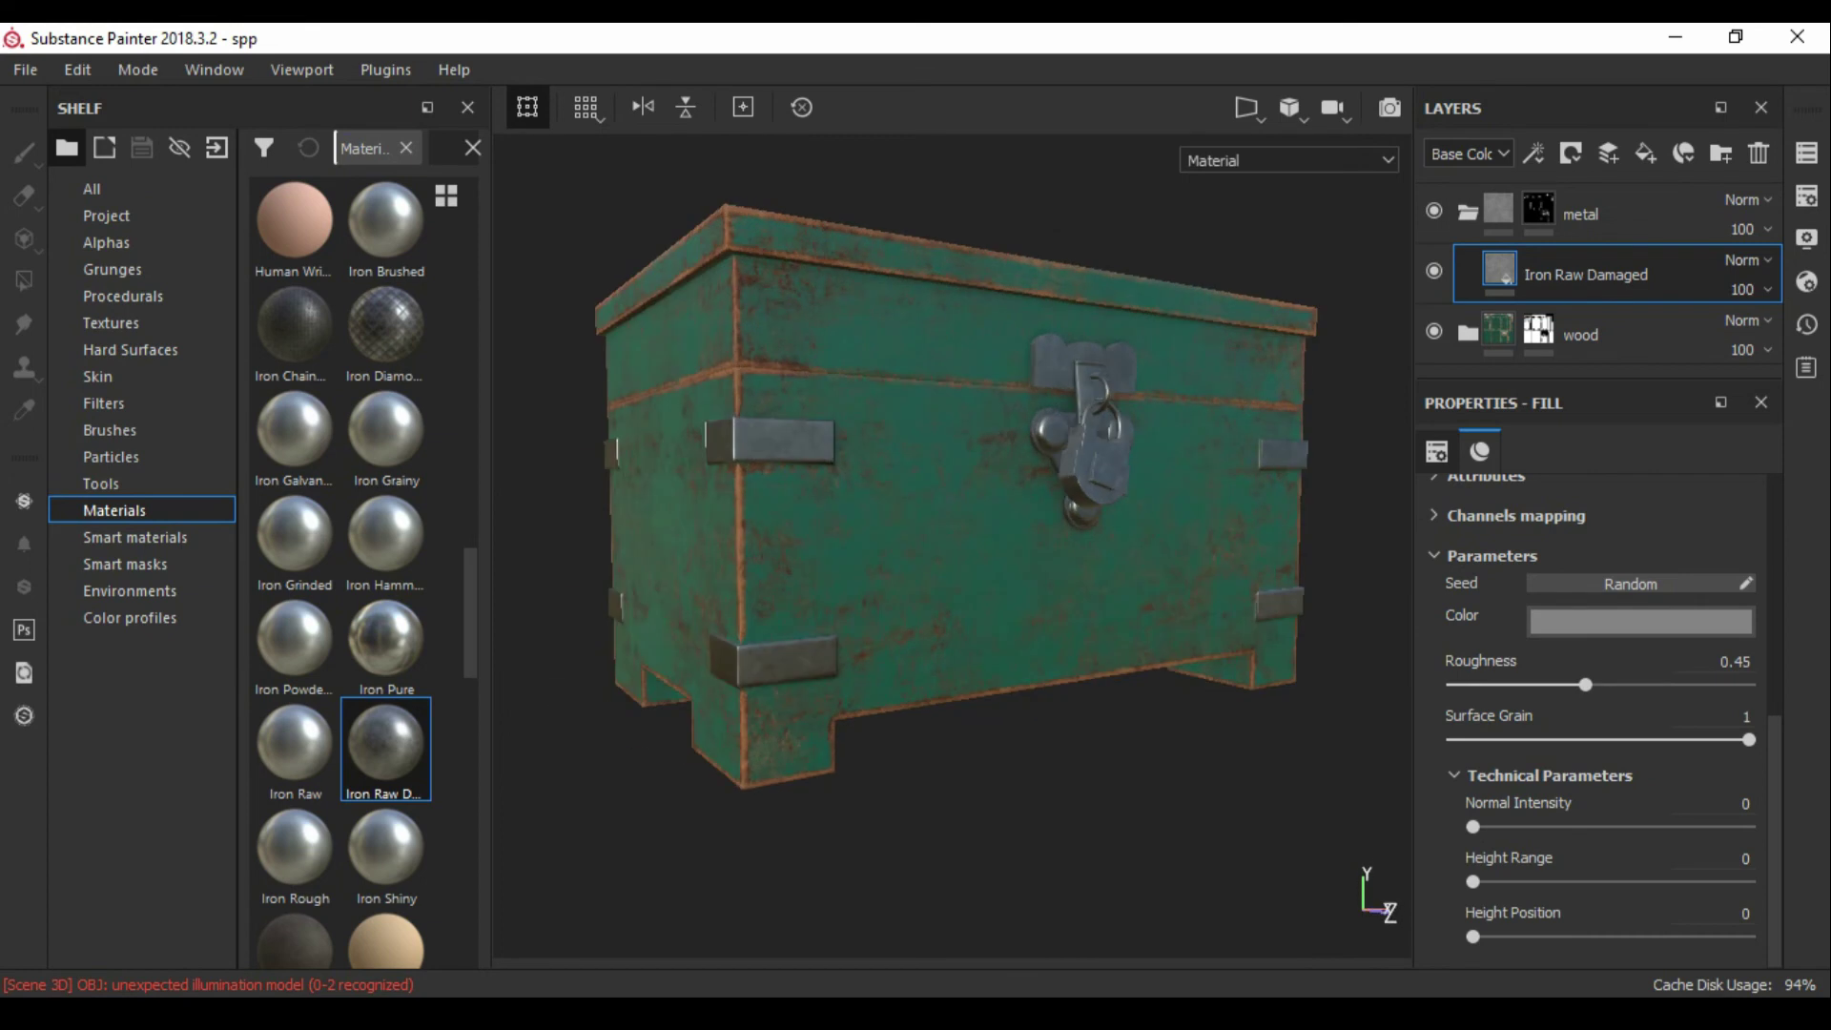
alt+drag(954, 525, 858, 525)
alt+right_drag(954, 524, 953, 429)
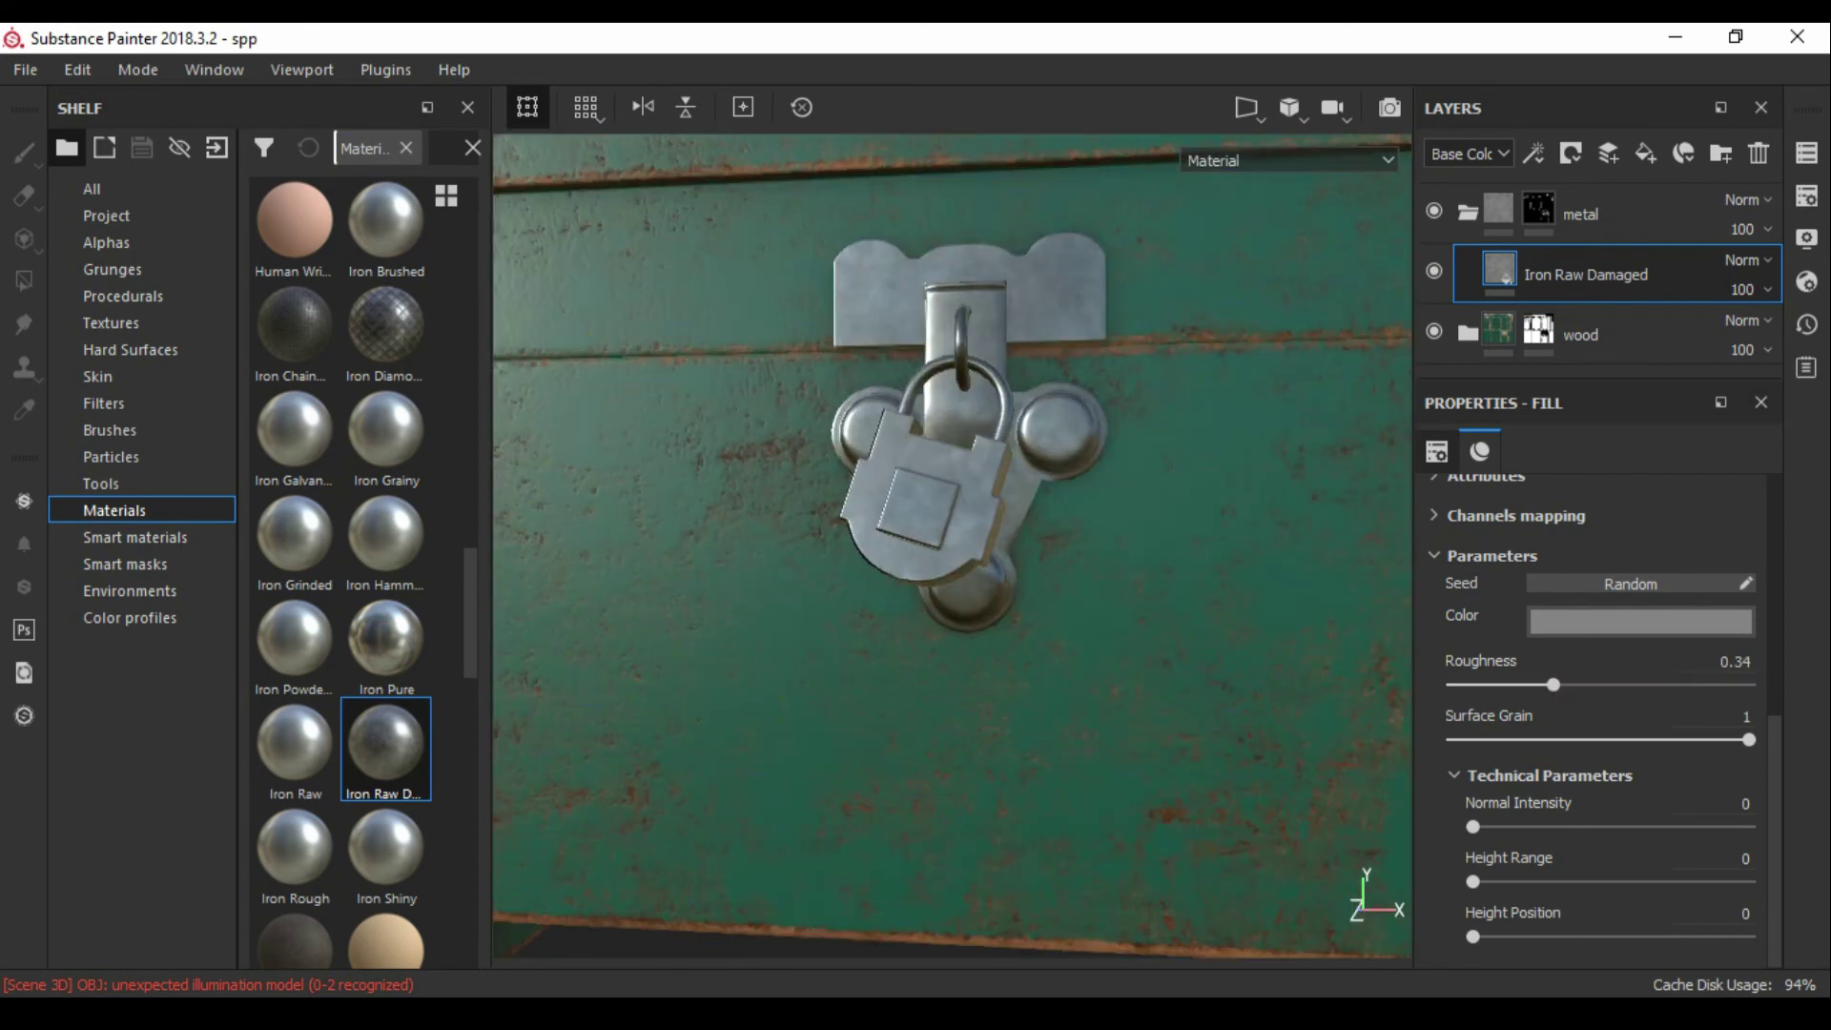
drag(1553, 684, 1587, 685)
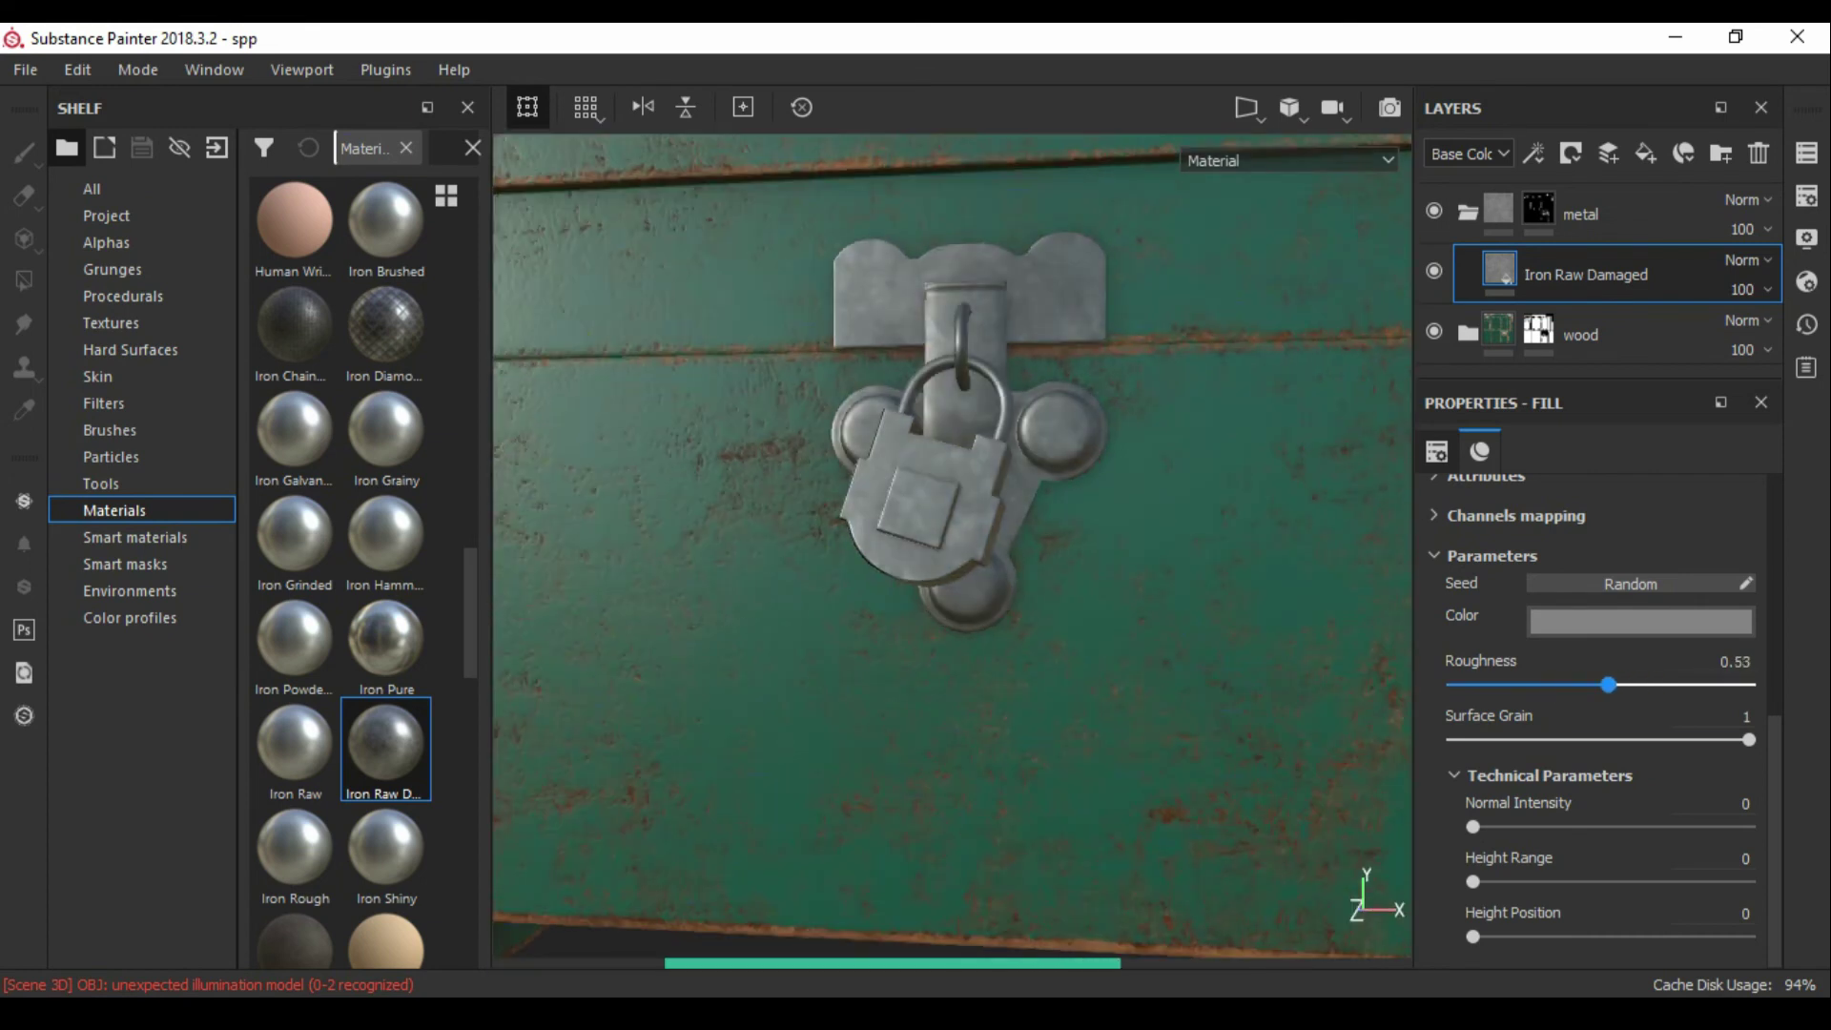
scroll(1593, 668, up, 3)
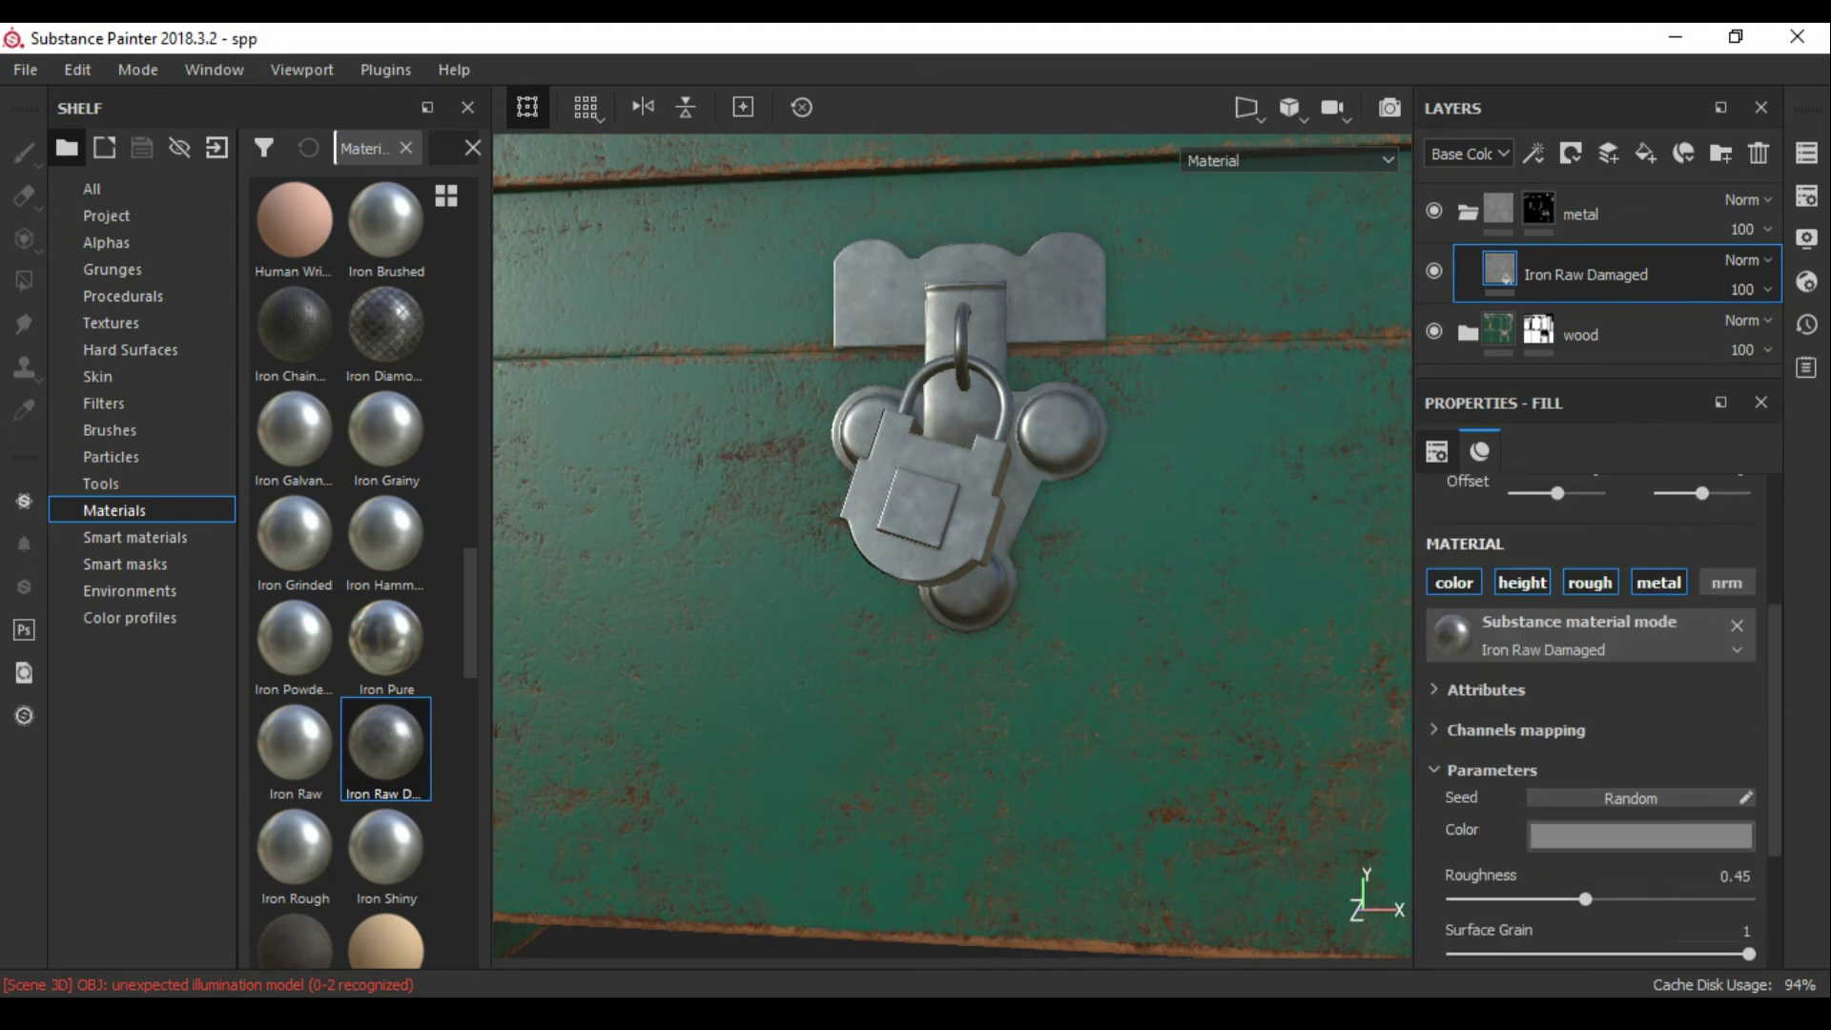
scroll(1592, 667, up, 3)
scroll(954, 543, down, 1)
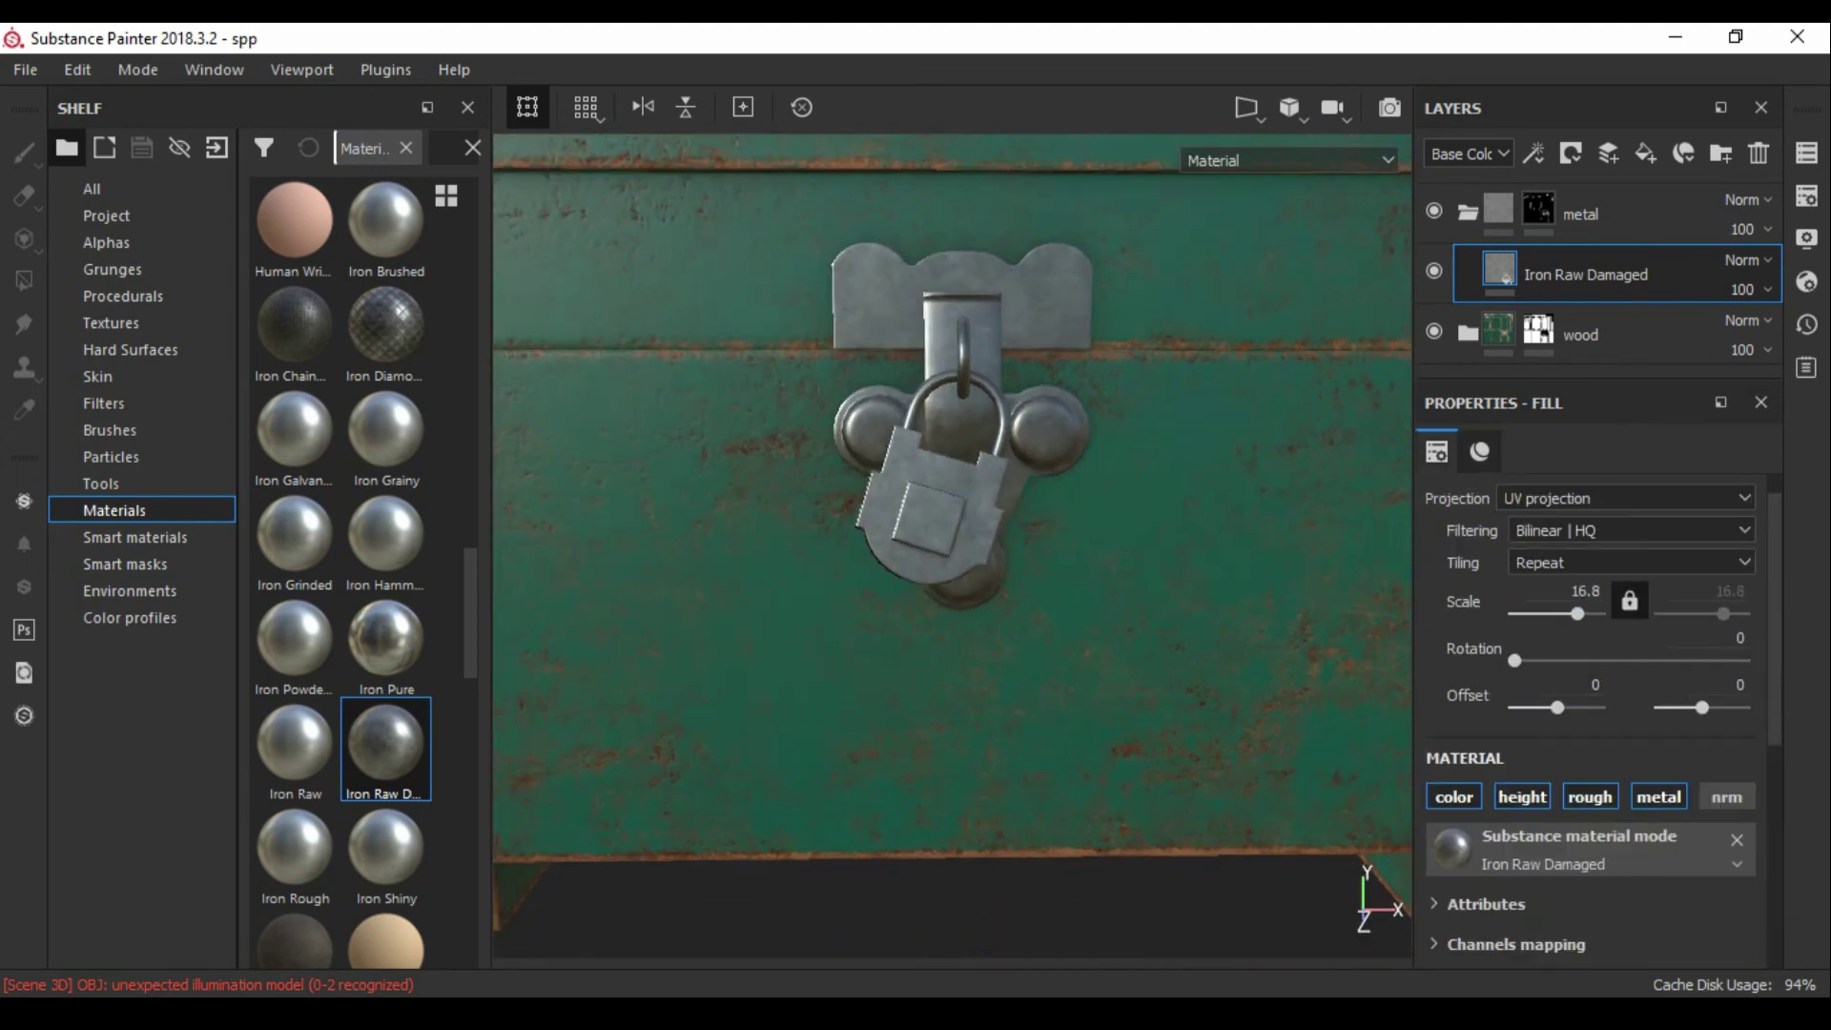
Step: Give the scratch layer a black mask and apply a scratches pattern from the shelf
right_click(1468, 267)
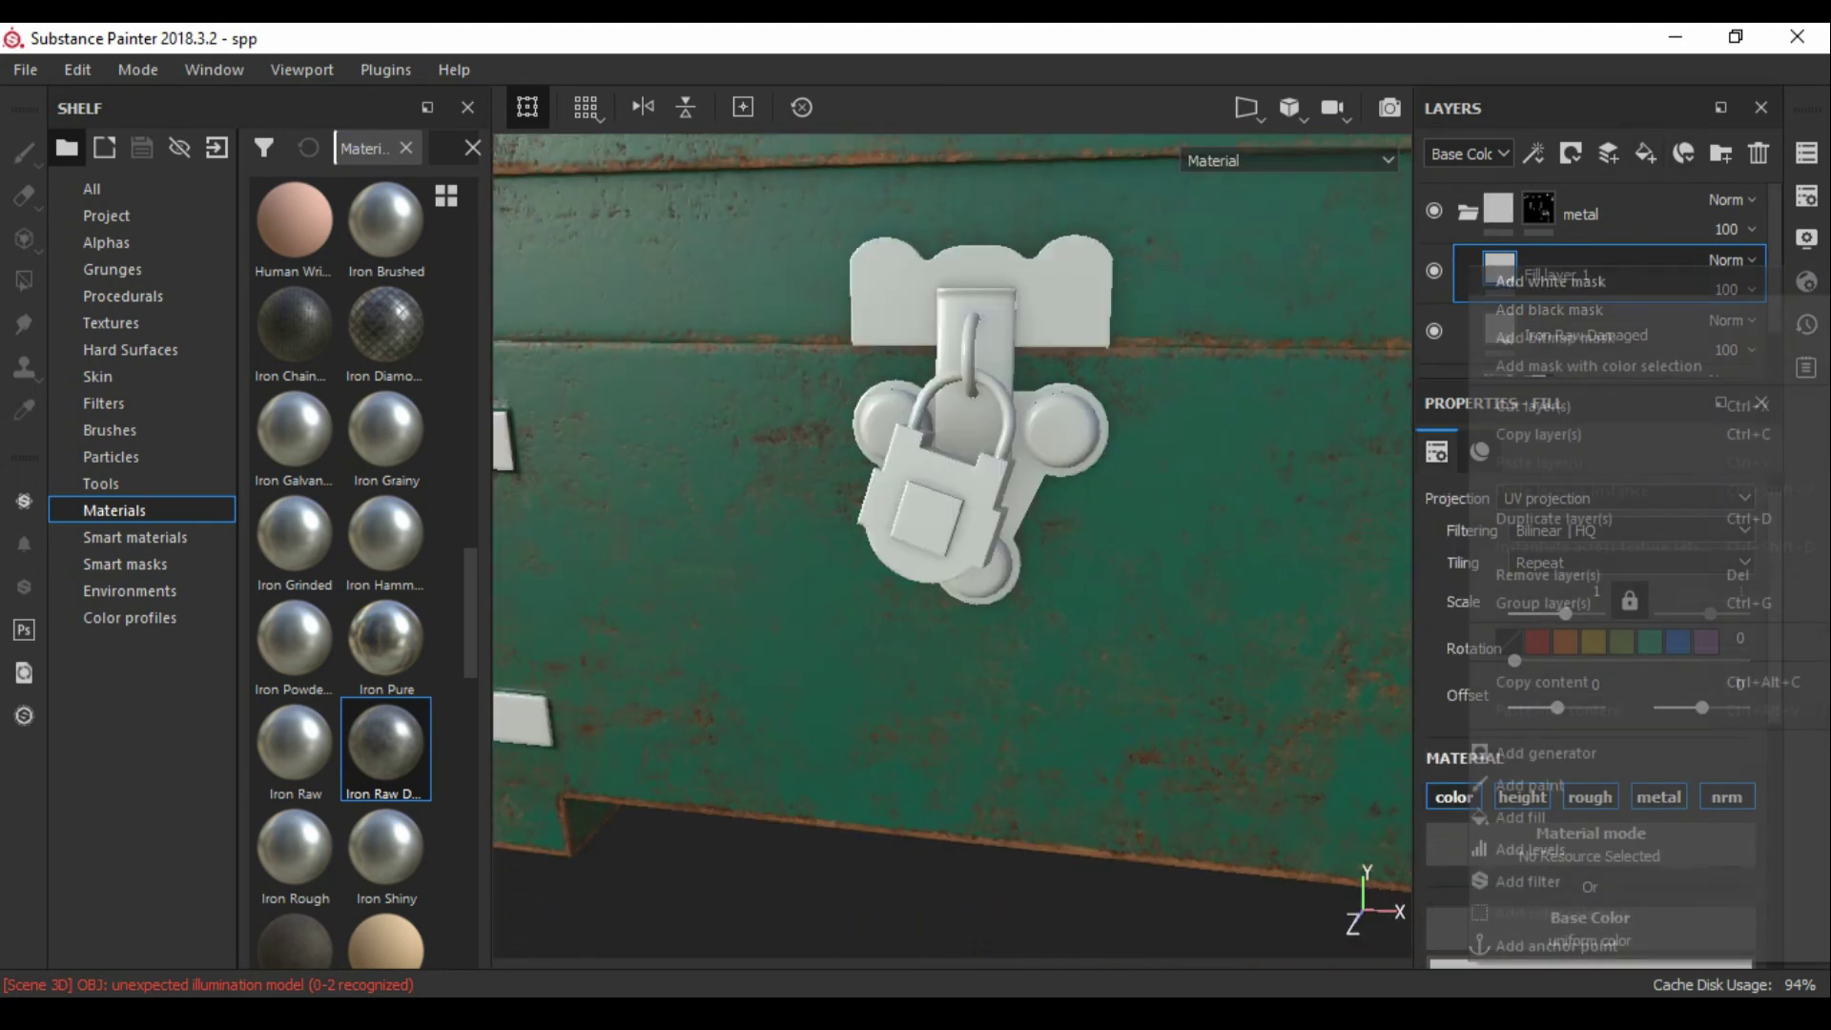
click(1550, 309)
text(scratch)
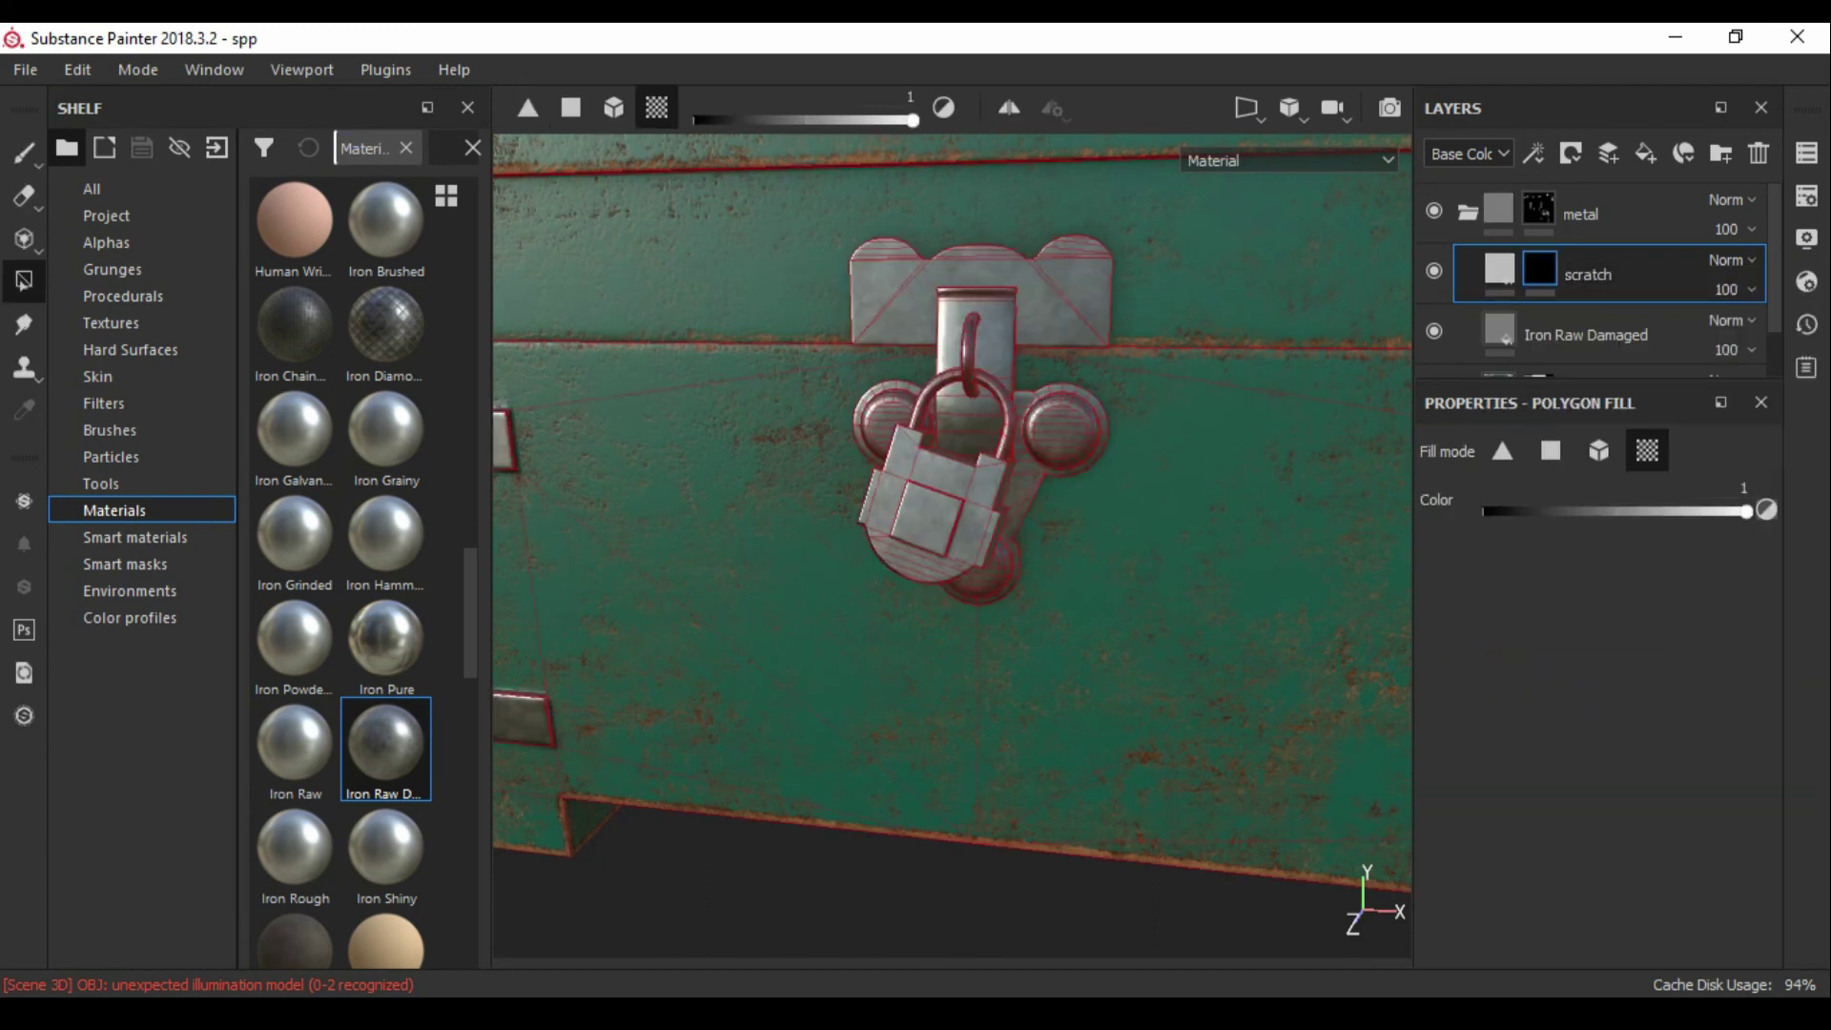
click(91, 189)
text(scratc)
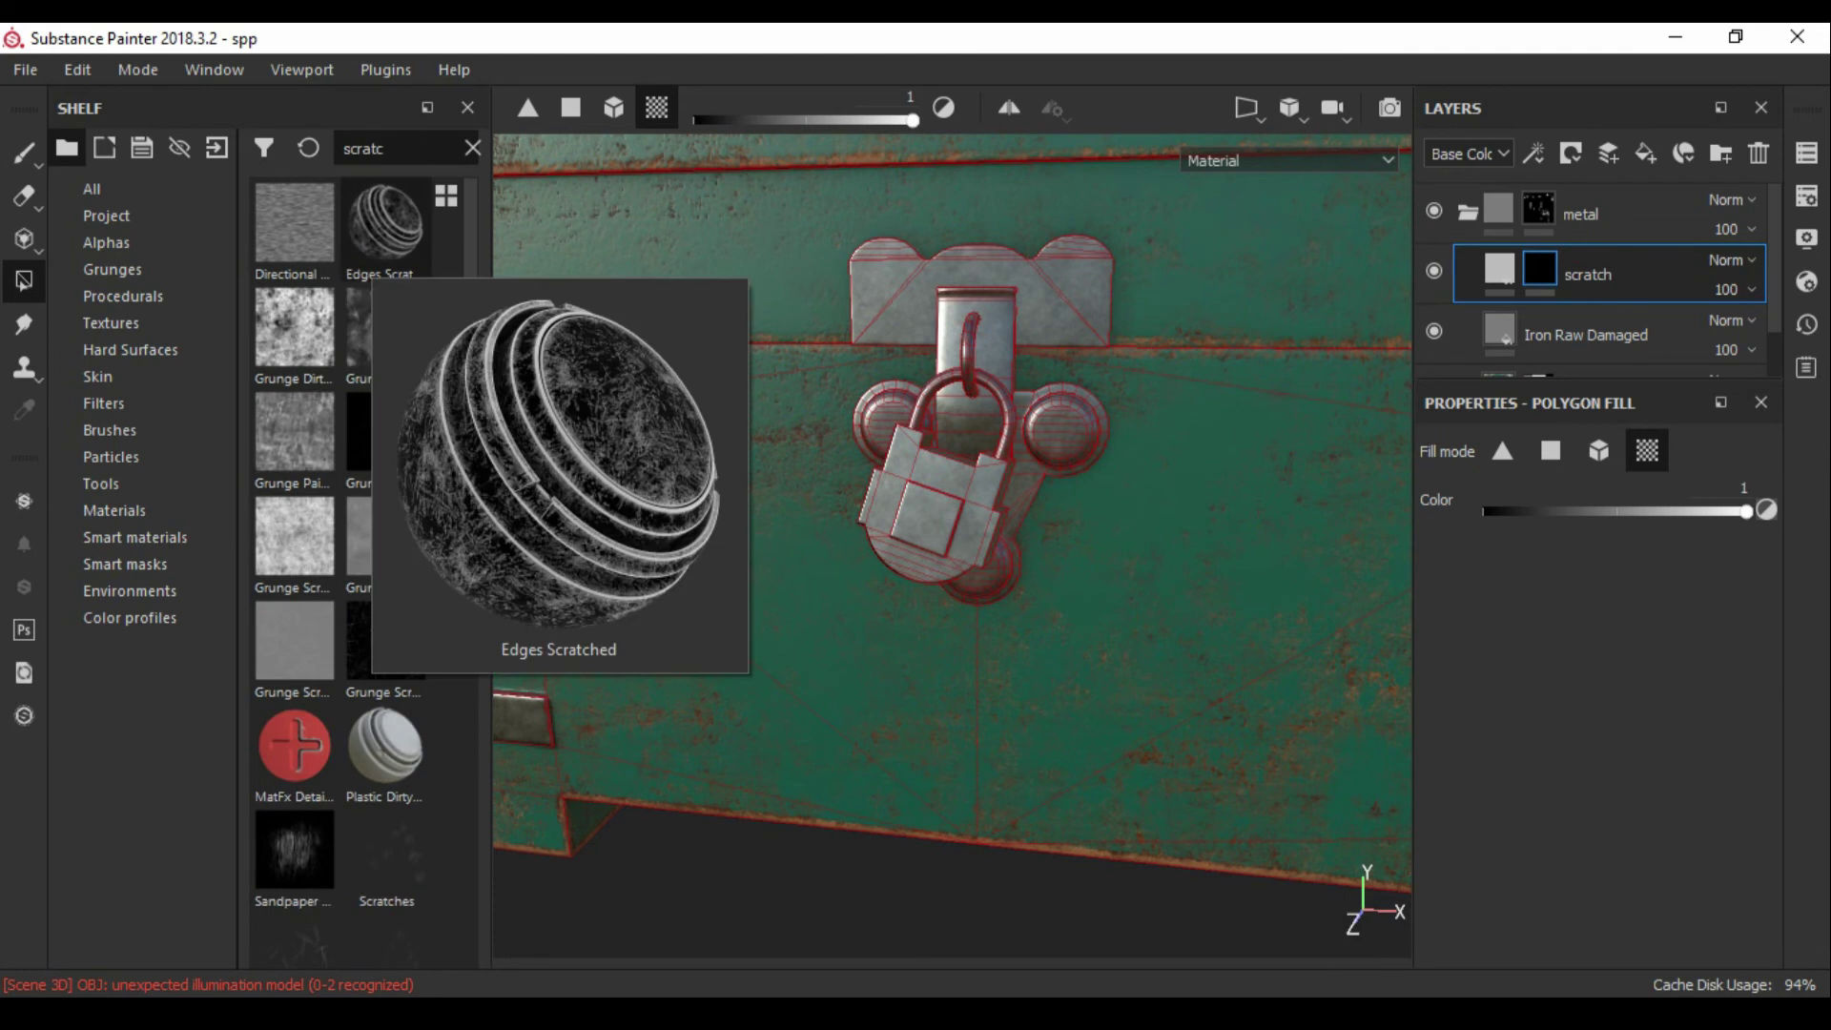
click(385, 229)
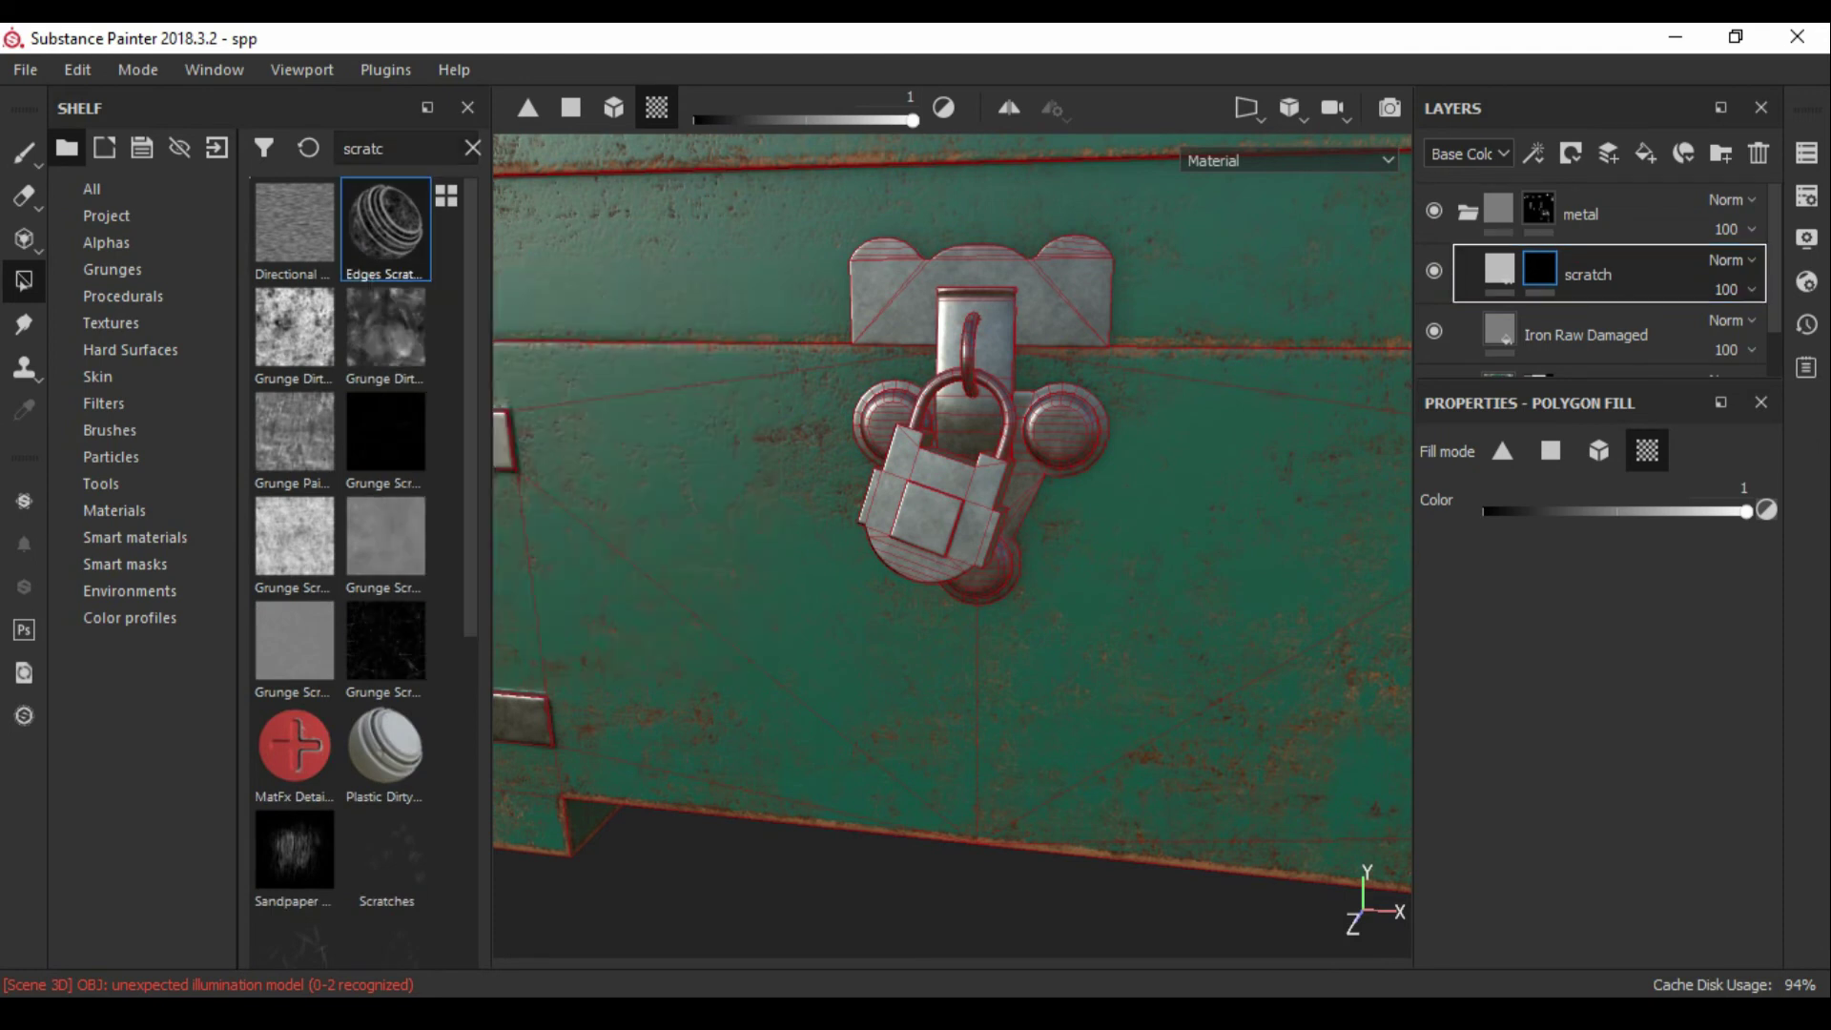
scroll(341, 572, down, 5)
drag(294, 811, 1539, 269)
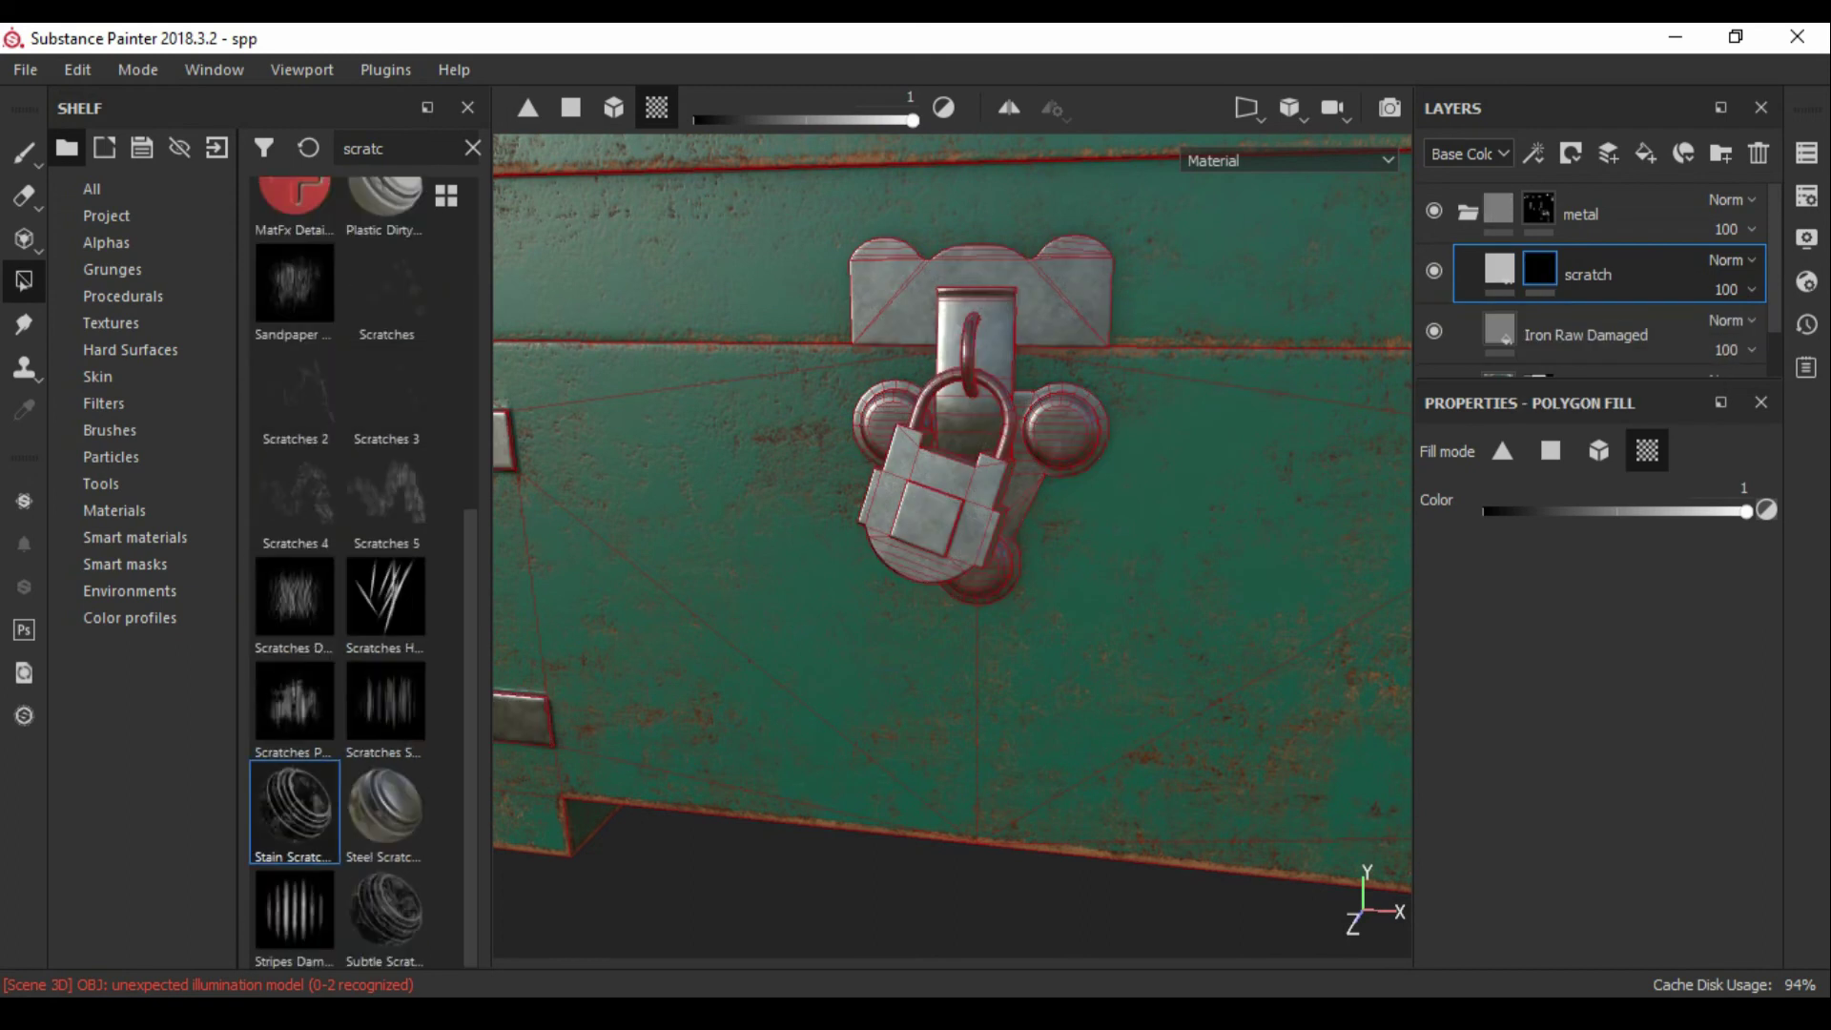
Step: Set the scratch mask generator's curvature to 0.81 and save the project
click(1500, 269)
scroll(1591, 668, down, 5)
scroll(1591, 667, down, 3)
alt+drag(954, 543, 992, 534)
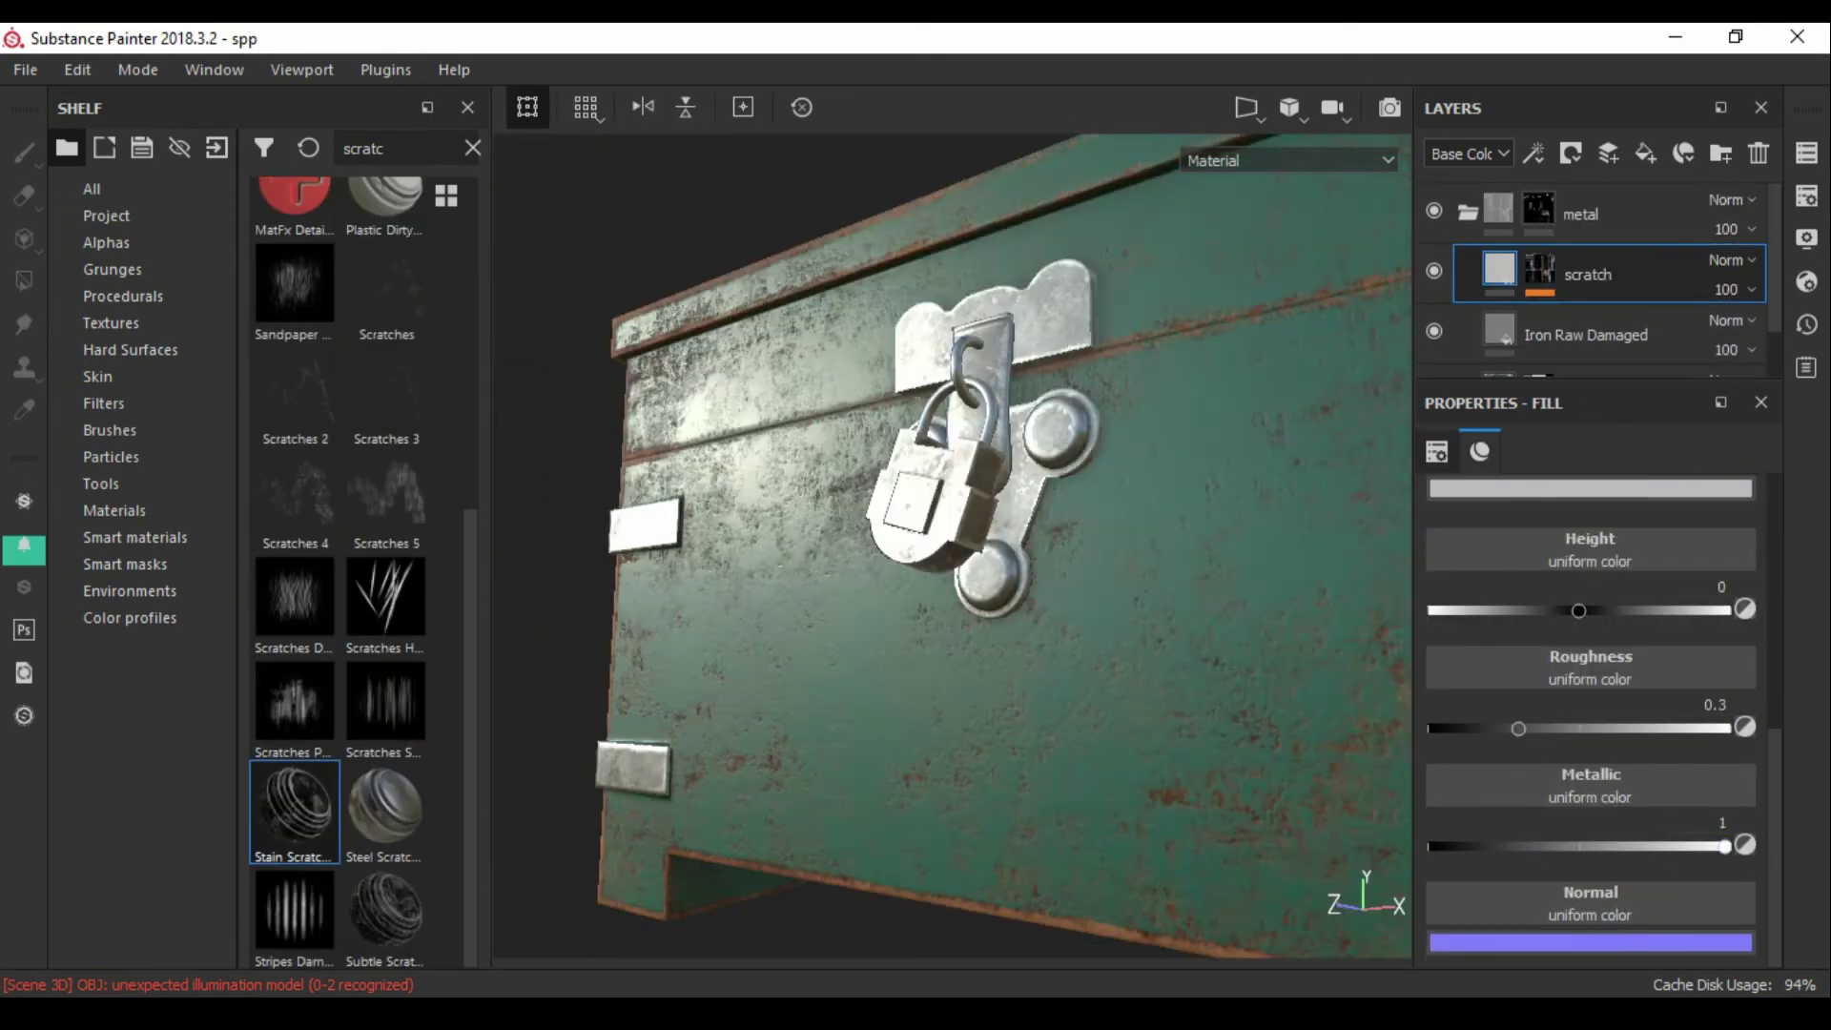
click(1540, 270)
click(1588, 320)
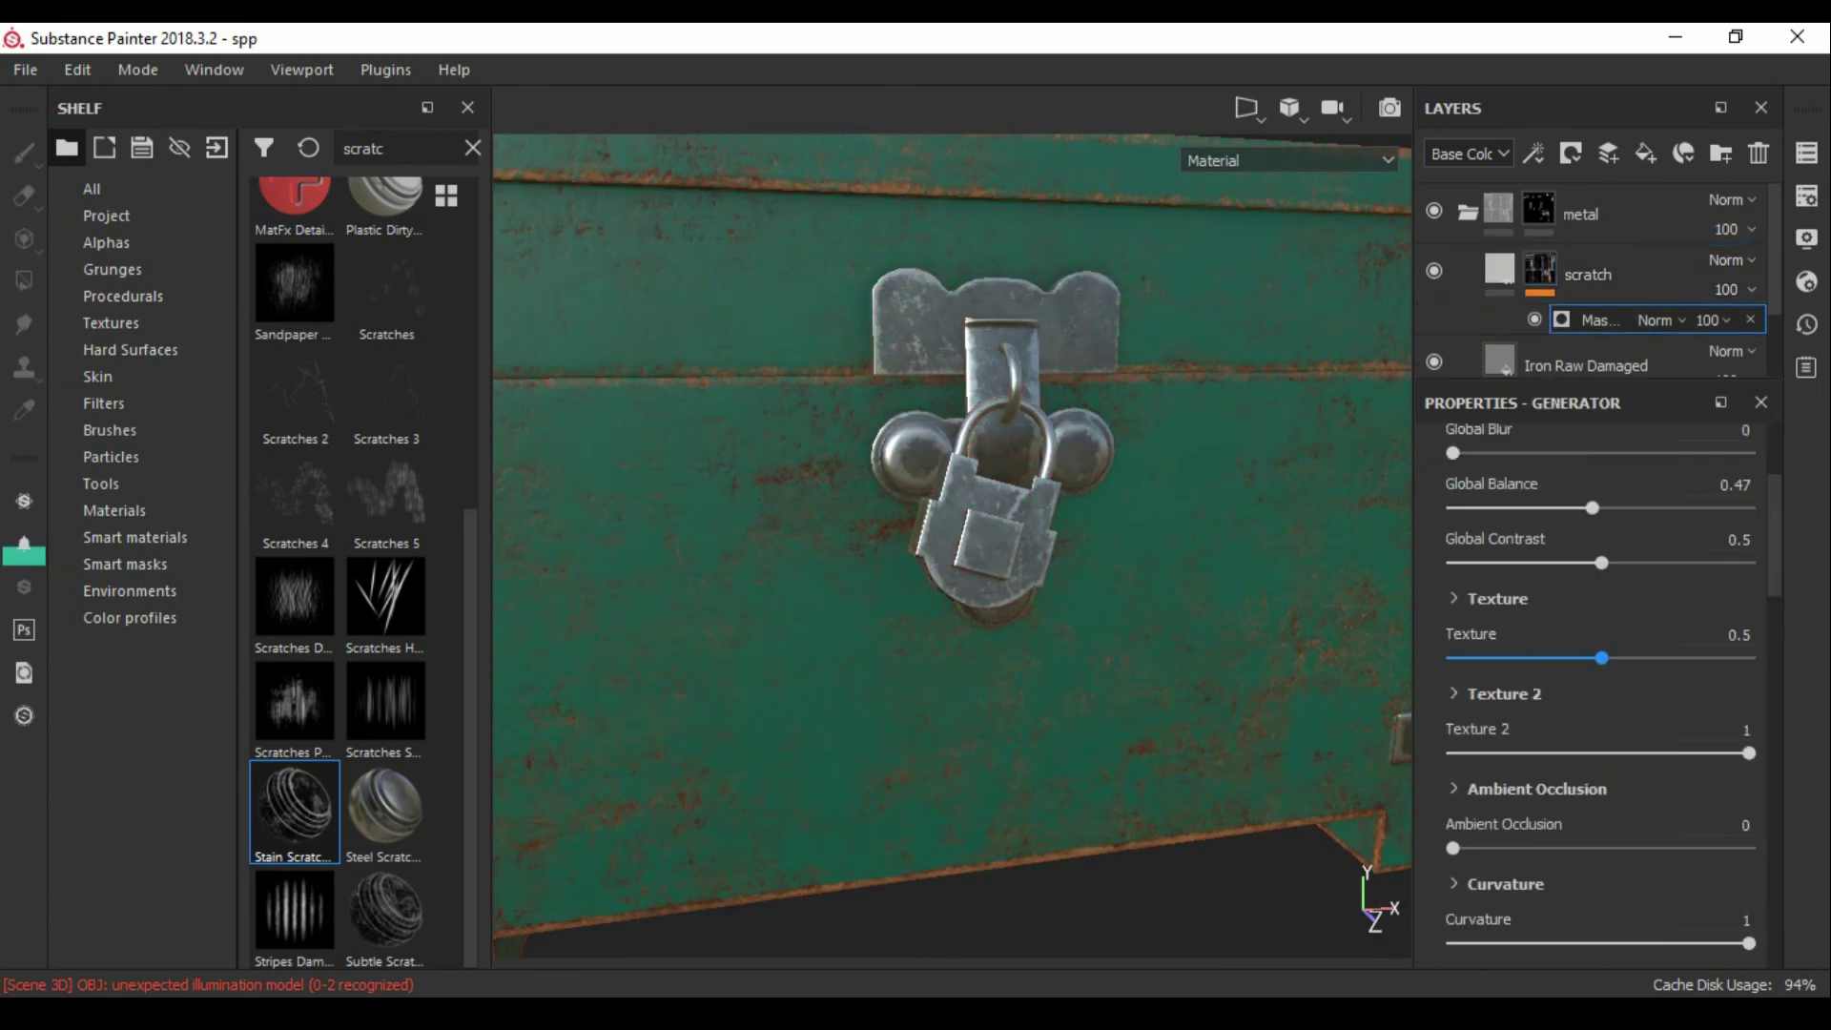
scroll(1602, 649, down, 2)
mouse_move(1748, 837)
mouse_down()
mouse_move(1677, 836)
mouse_move(1693, 836)
mouse_up()
key(ctrl+s)
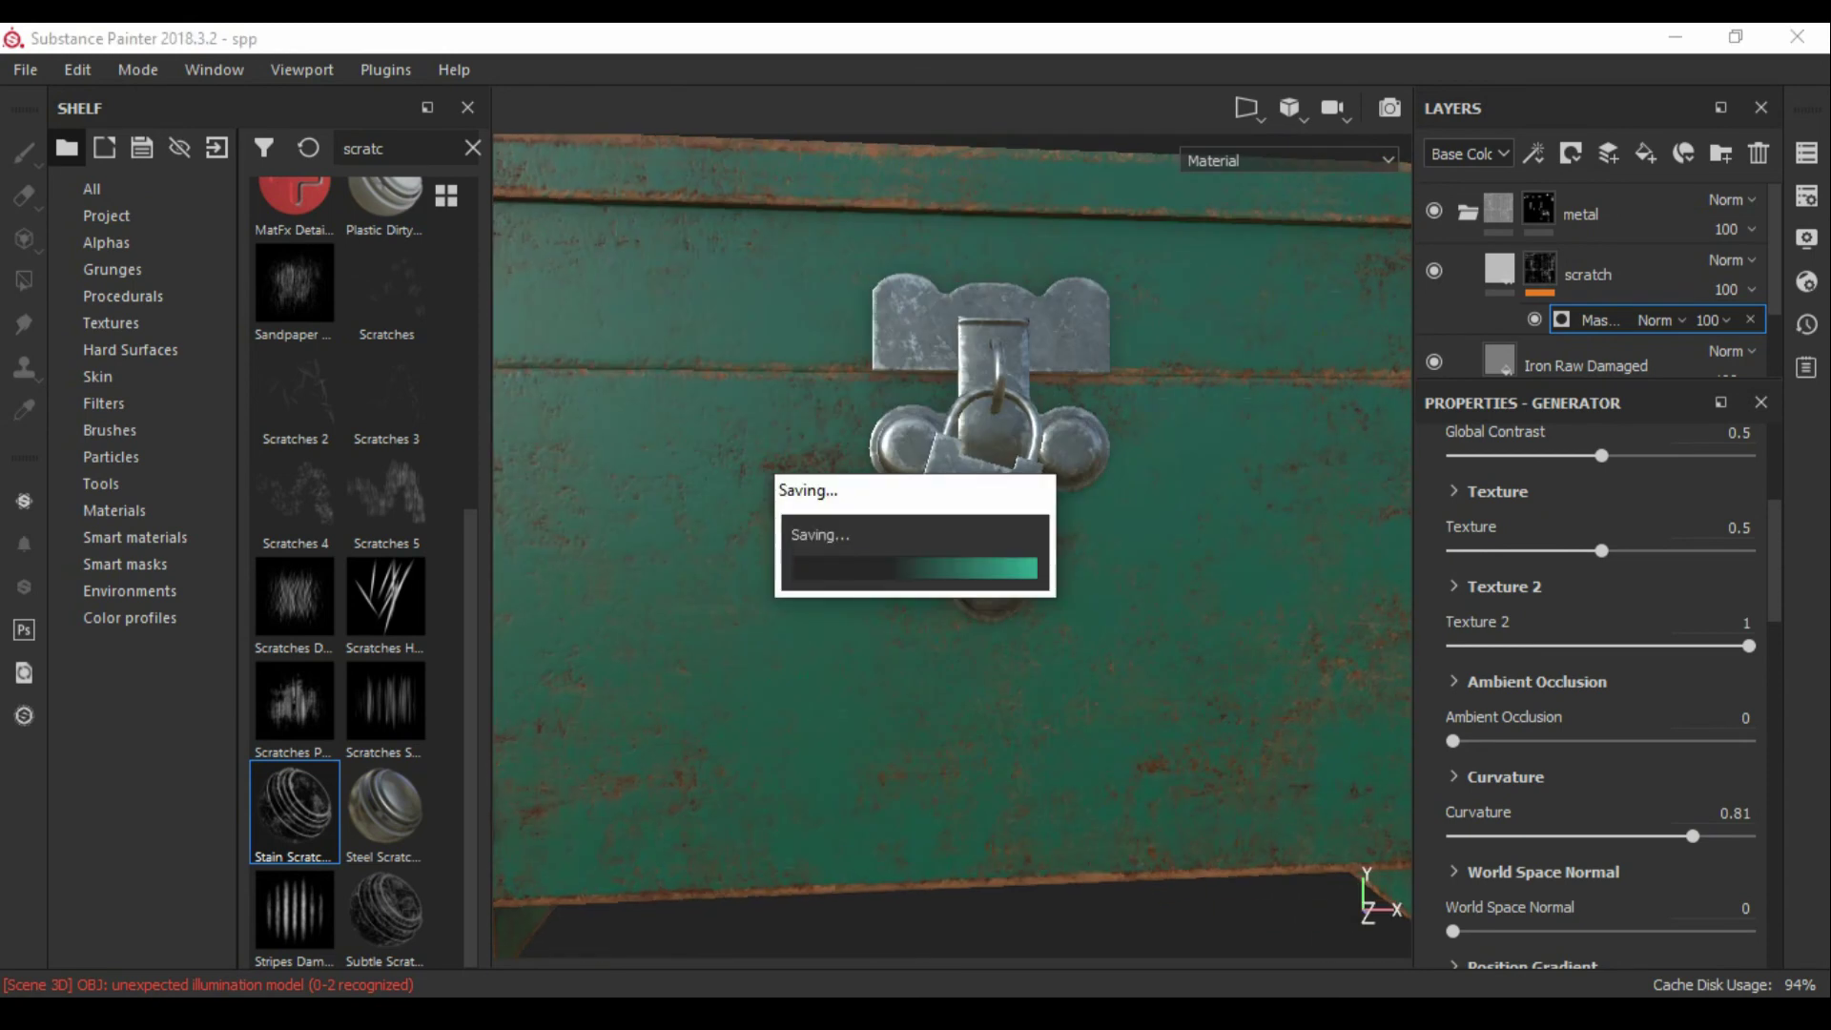
Step: Darken the Iron Raw Damaged base colour slightly
click(1583, 366)
click(1640, 610)
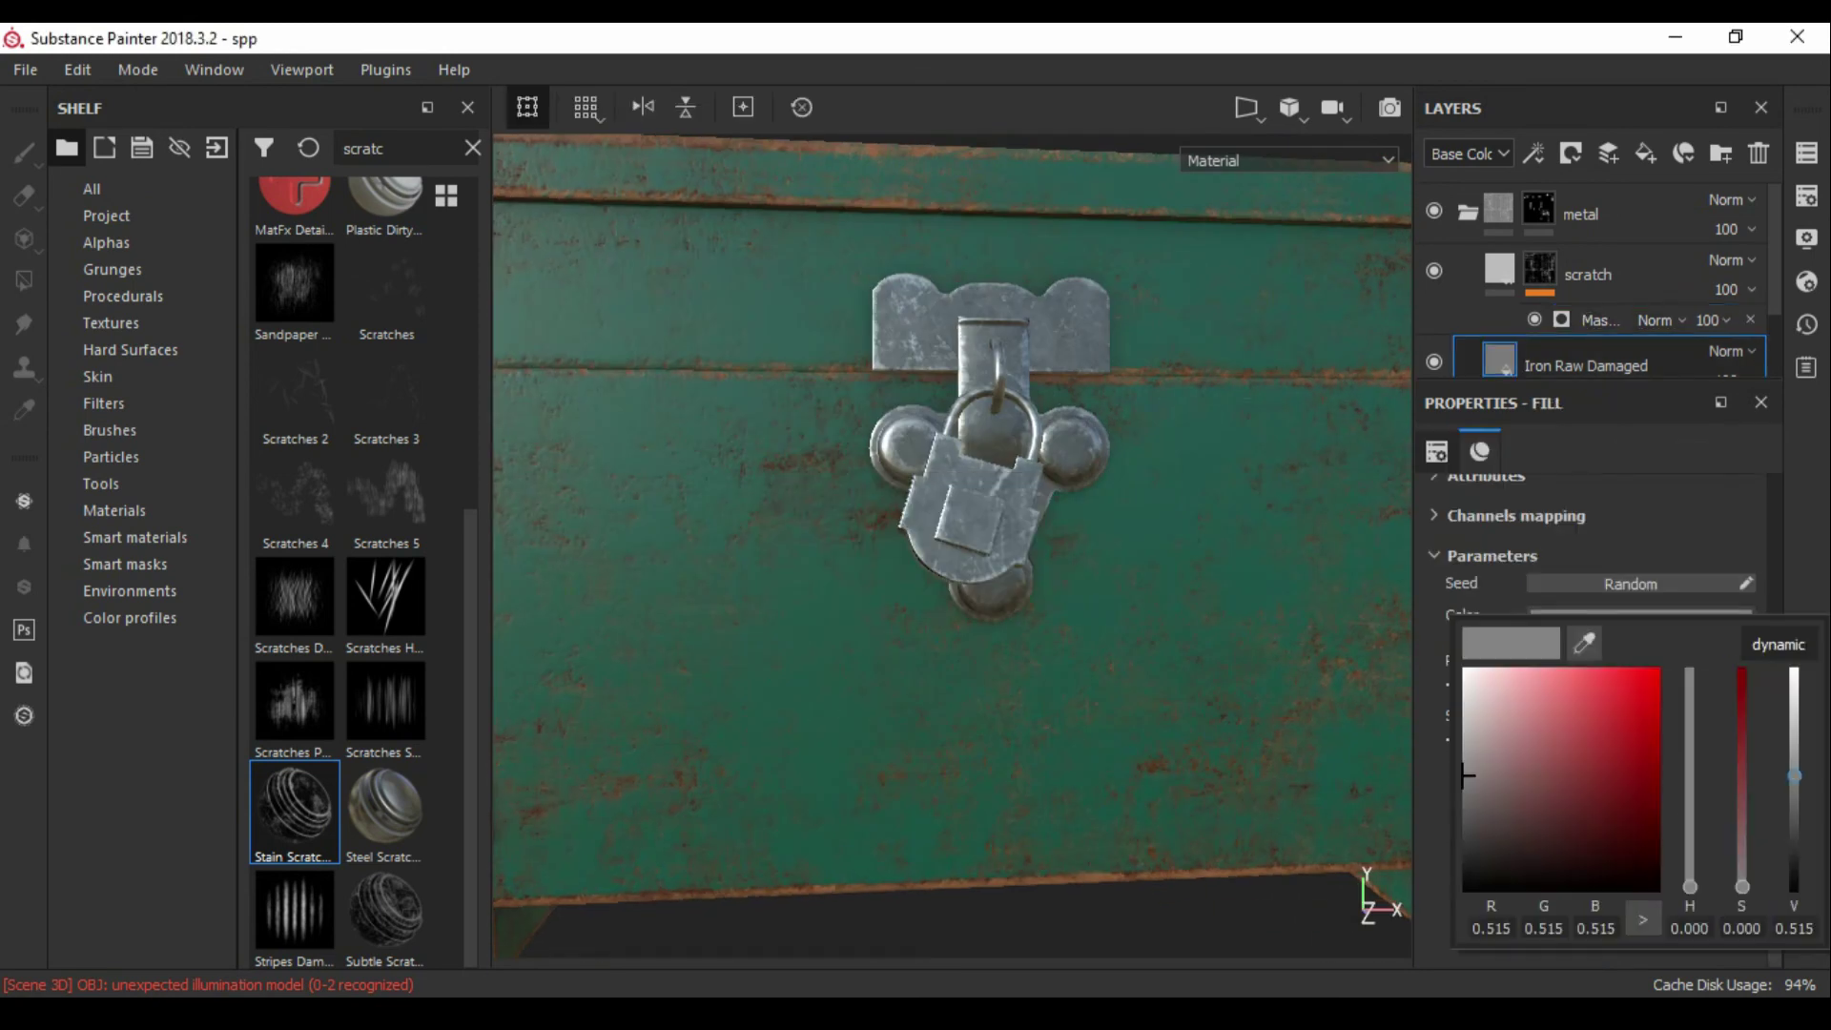
drag(1794, 787, 1794, 791)
click(1588, 274)
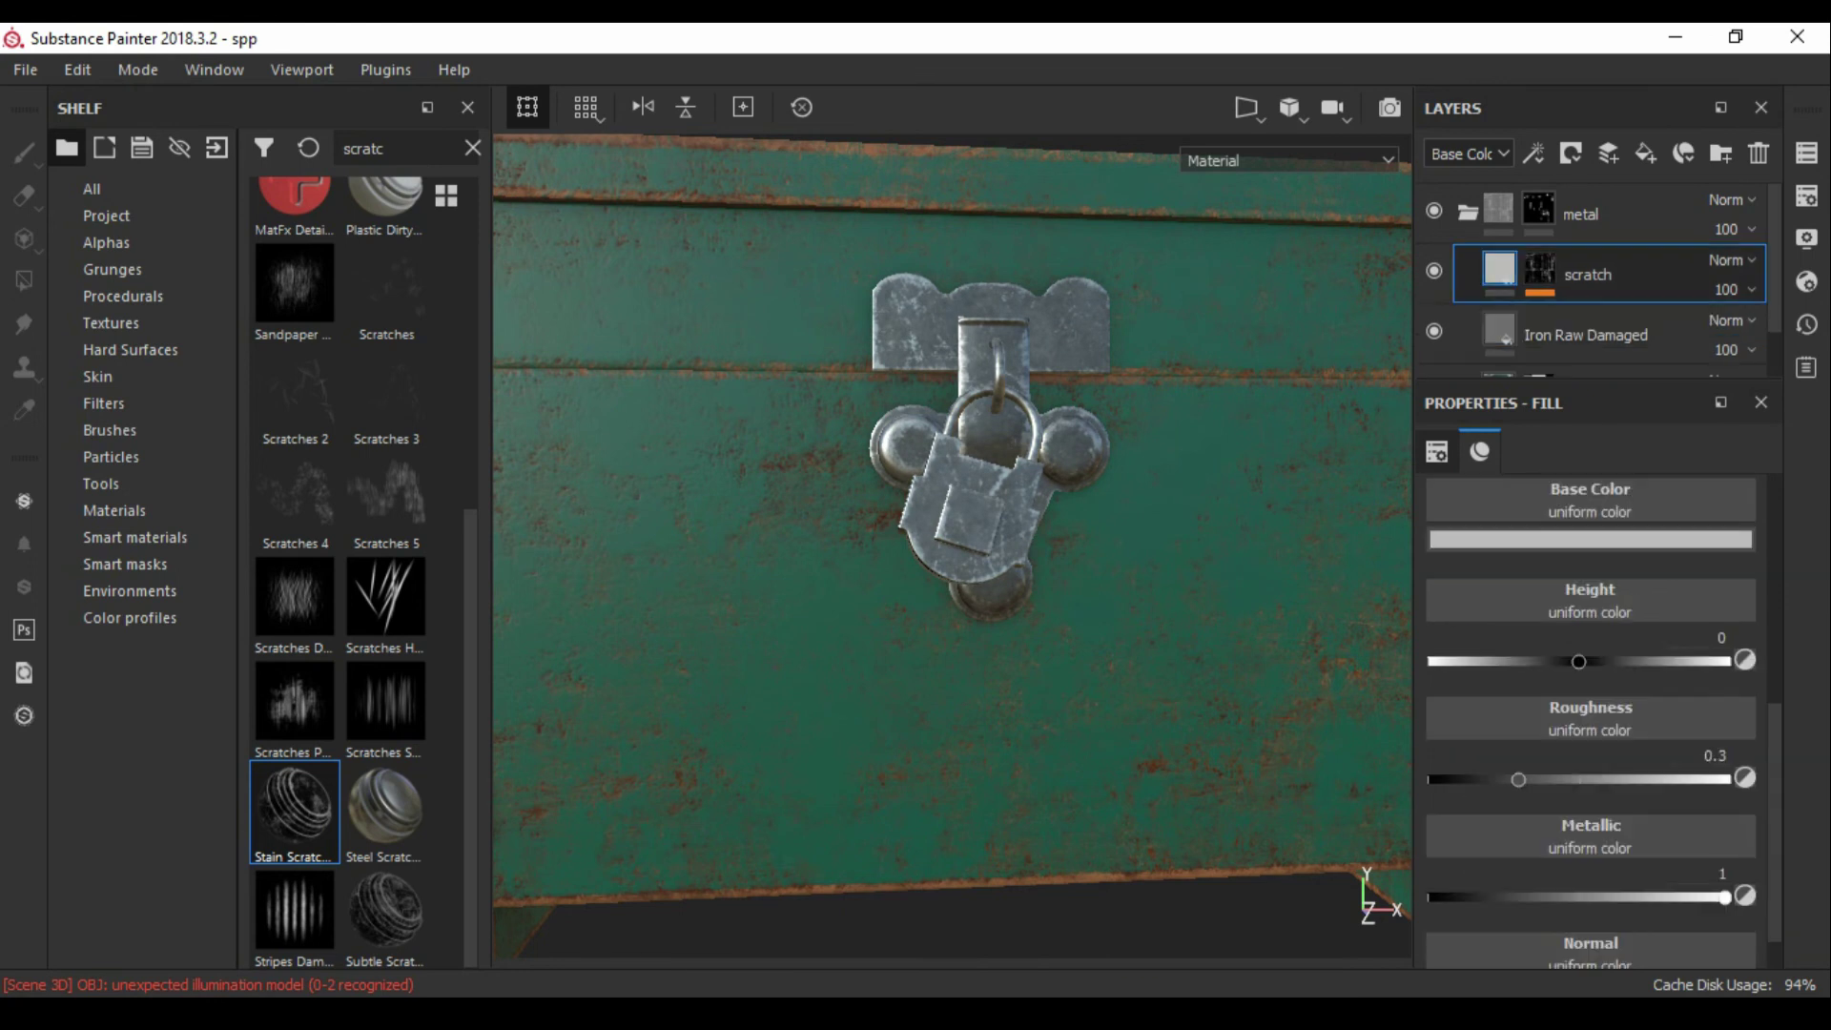
alt+drag(954, 573, 1097, 572)
alt+drag(953, 572, 1097, 573)
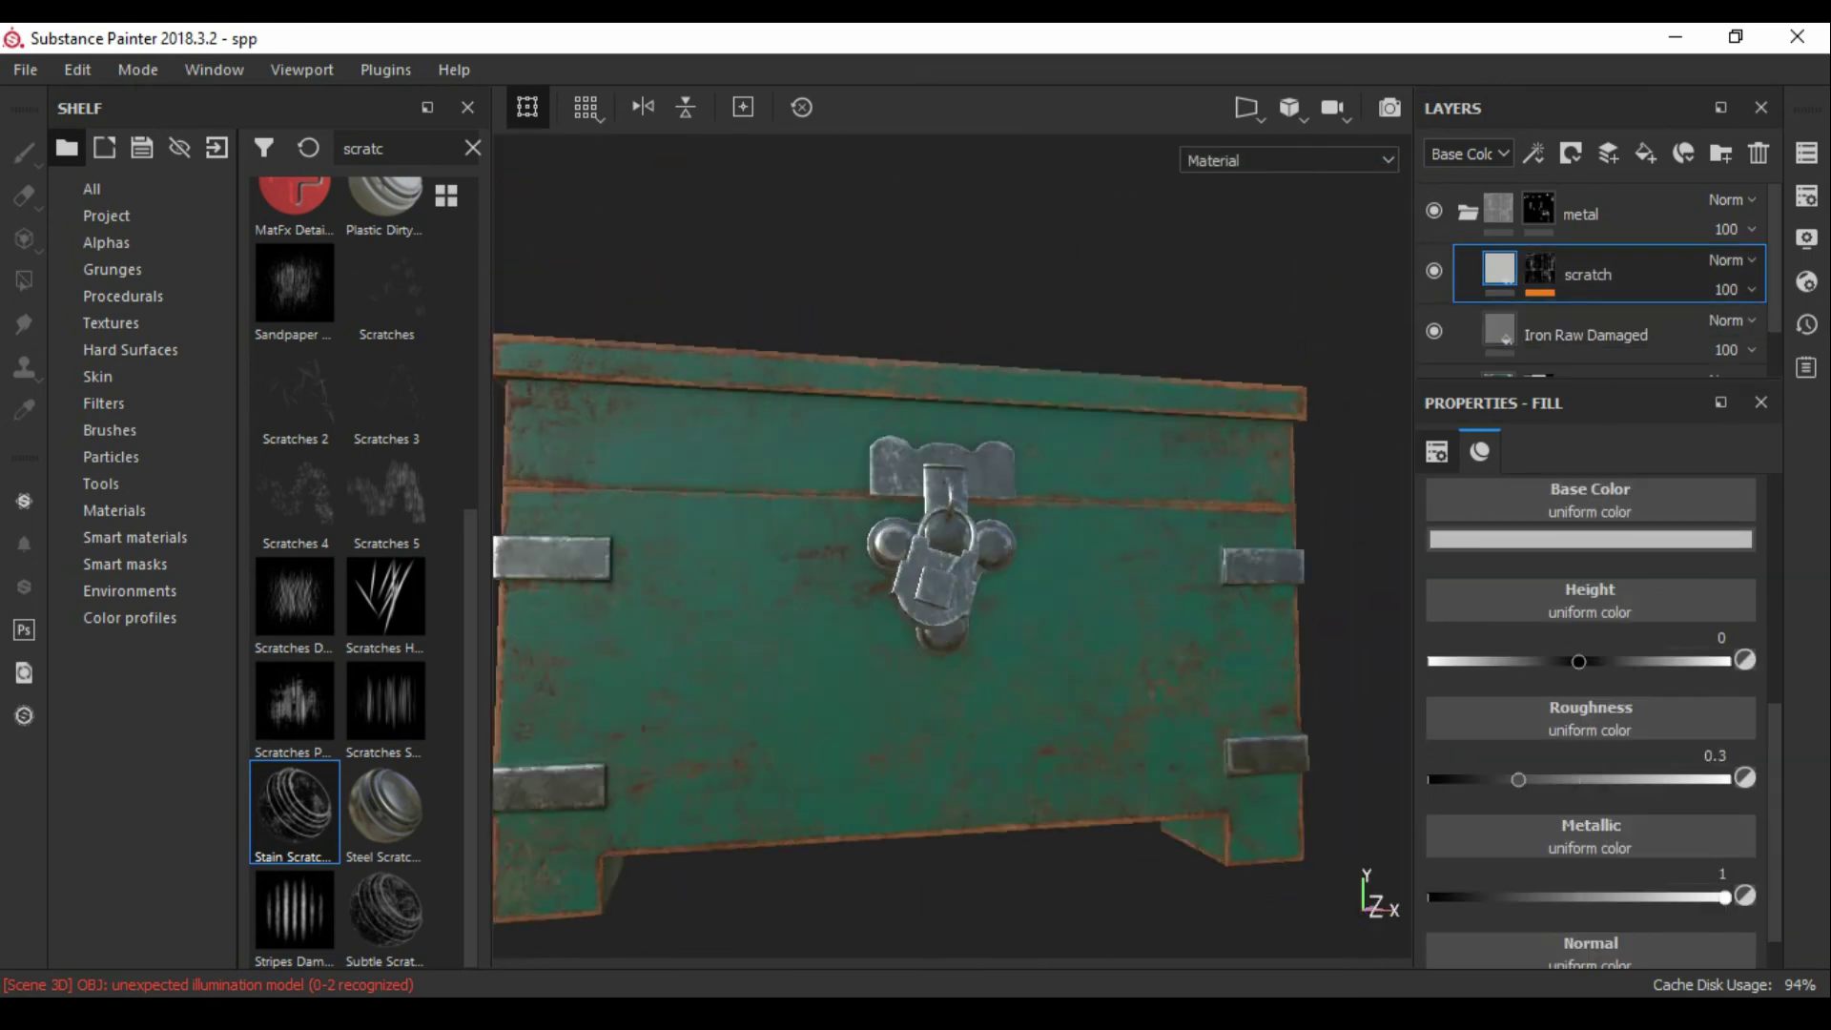
Step: Raise the iron's roughness to 0.63 and check it in the path-traced render
click(1583, 334)
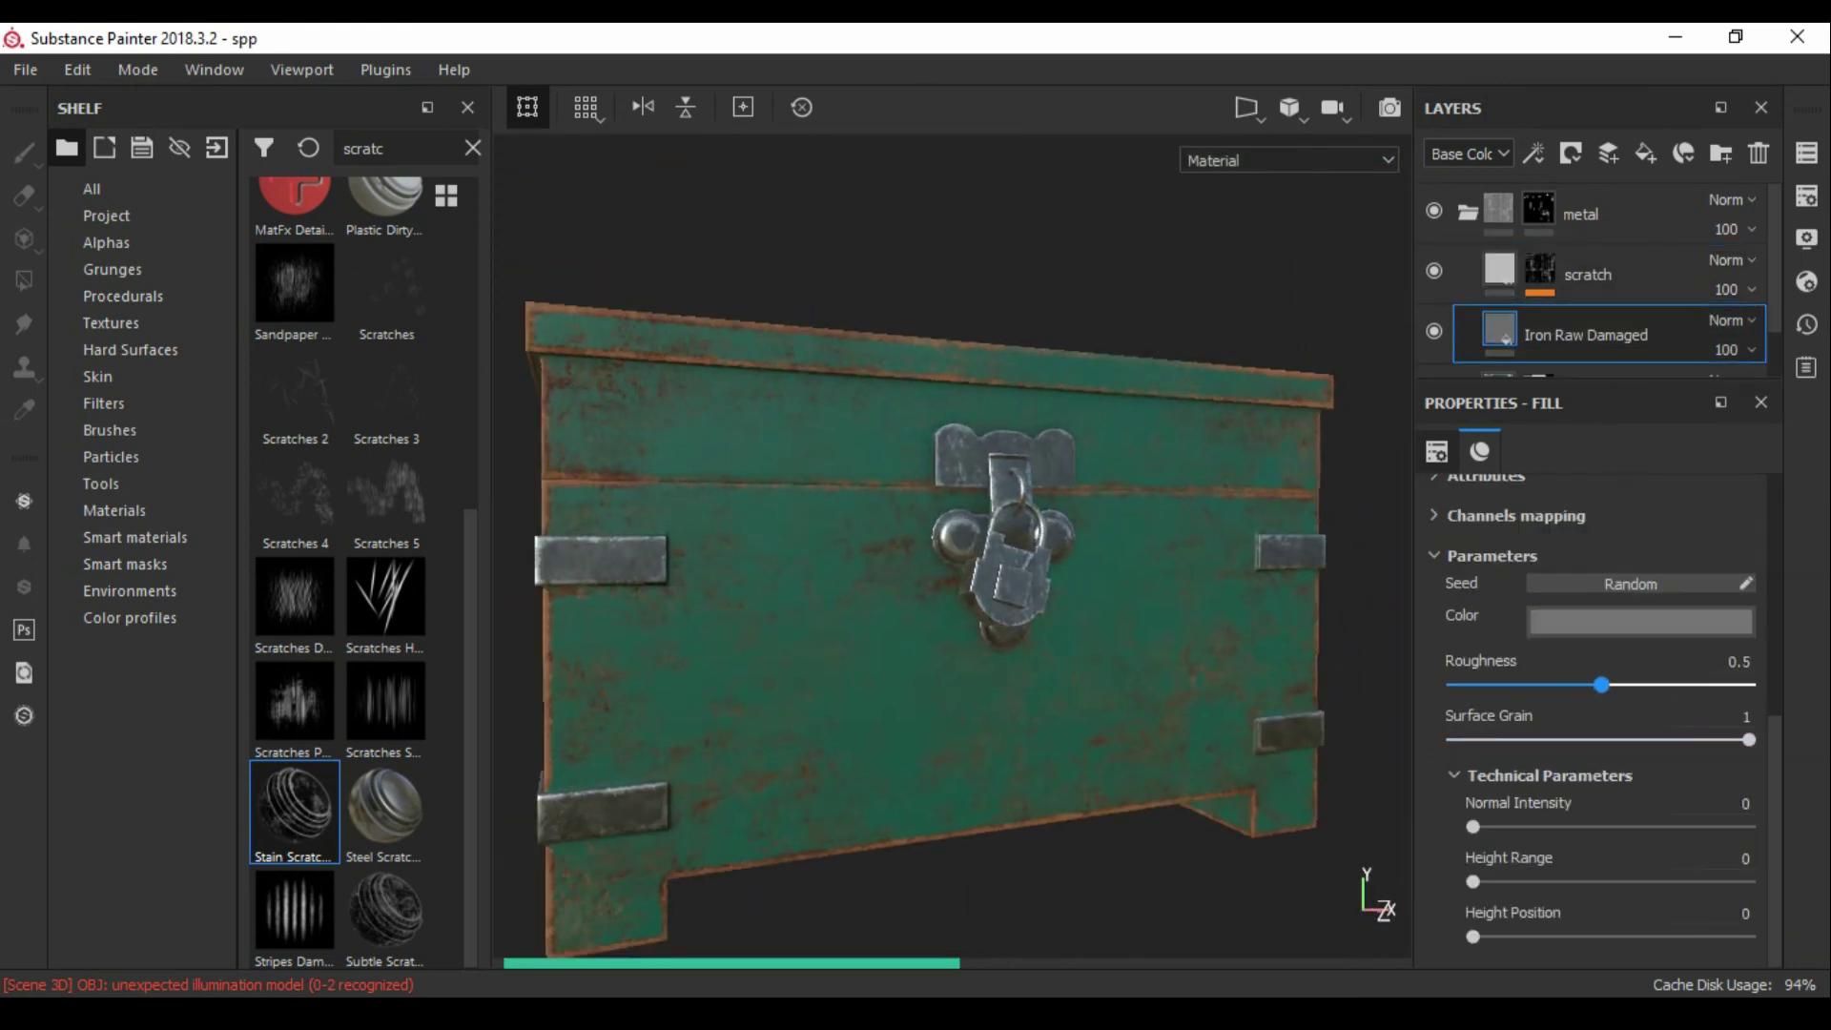
alt+drag(953, 572, 1049, 572)
scroll(954, 572, up, 3)
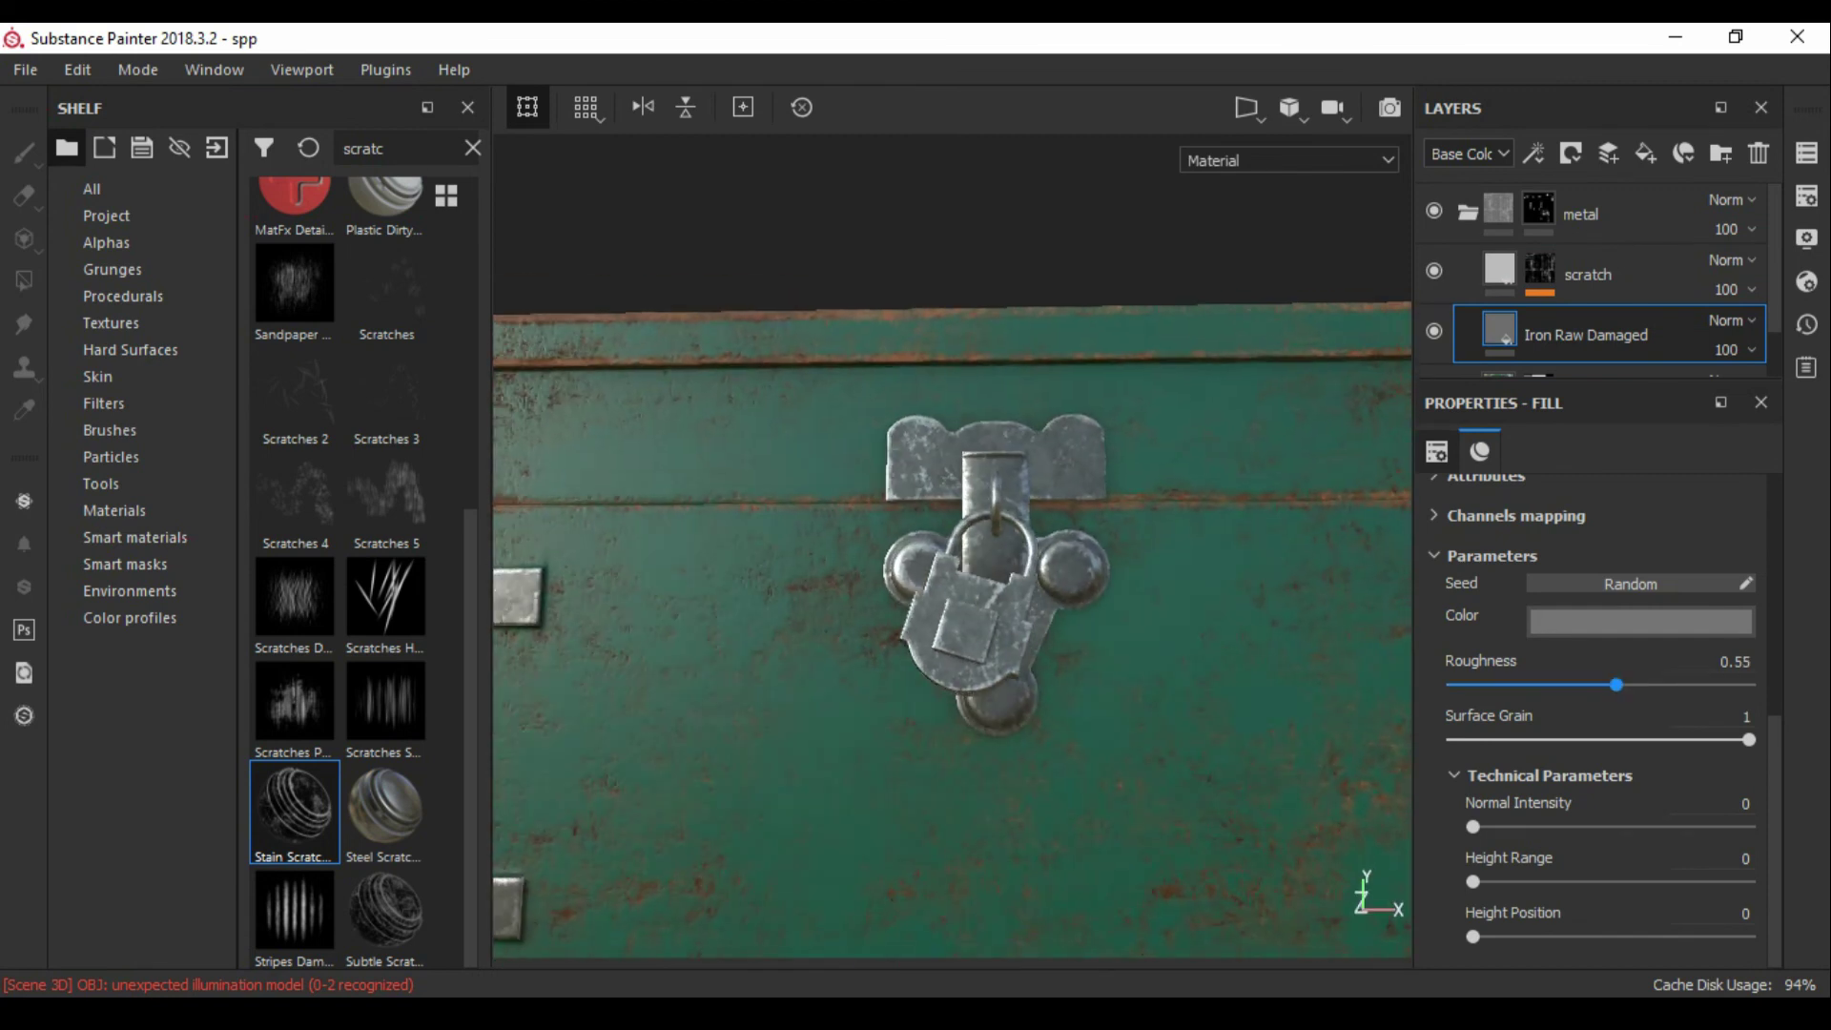
scroll(954, 572, down, 5)
mouse_move(954, 572)
alt+mouse_down()
mouse_move(1097, 572)
mouse_move(811, 572)
alt+mouse_up()
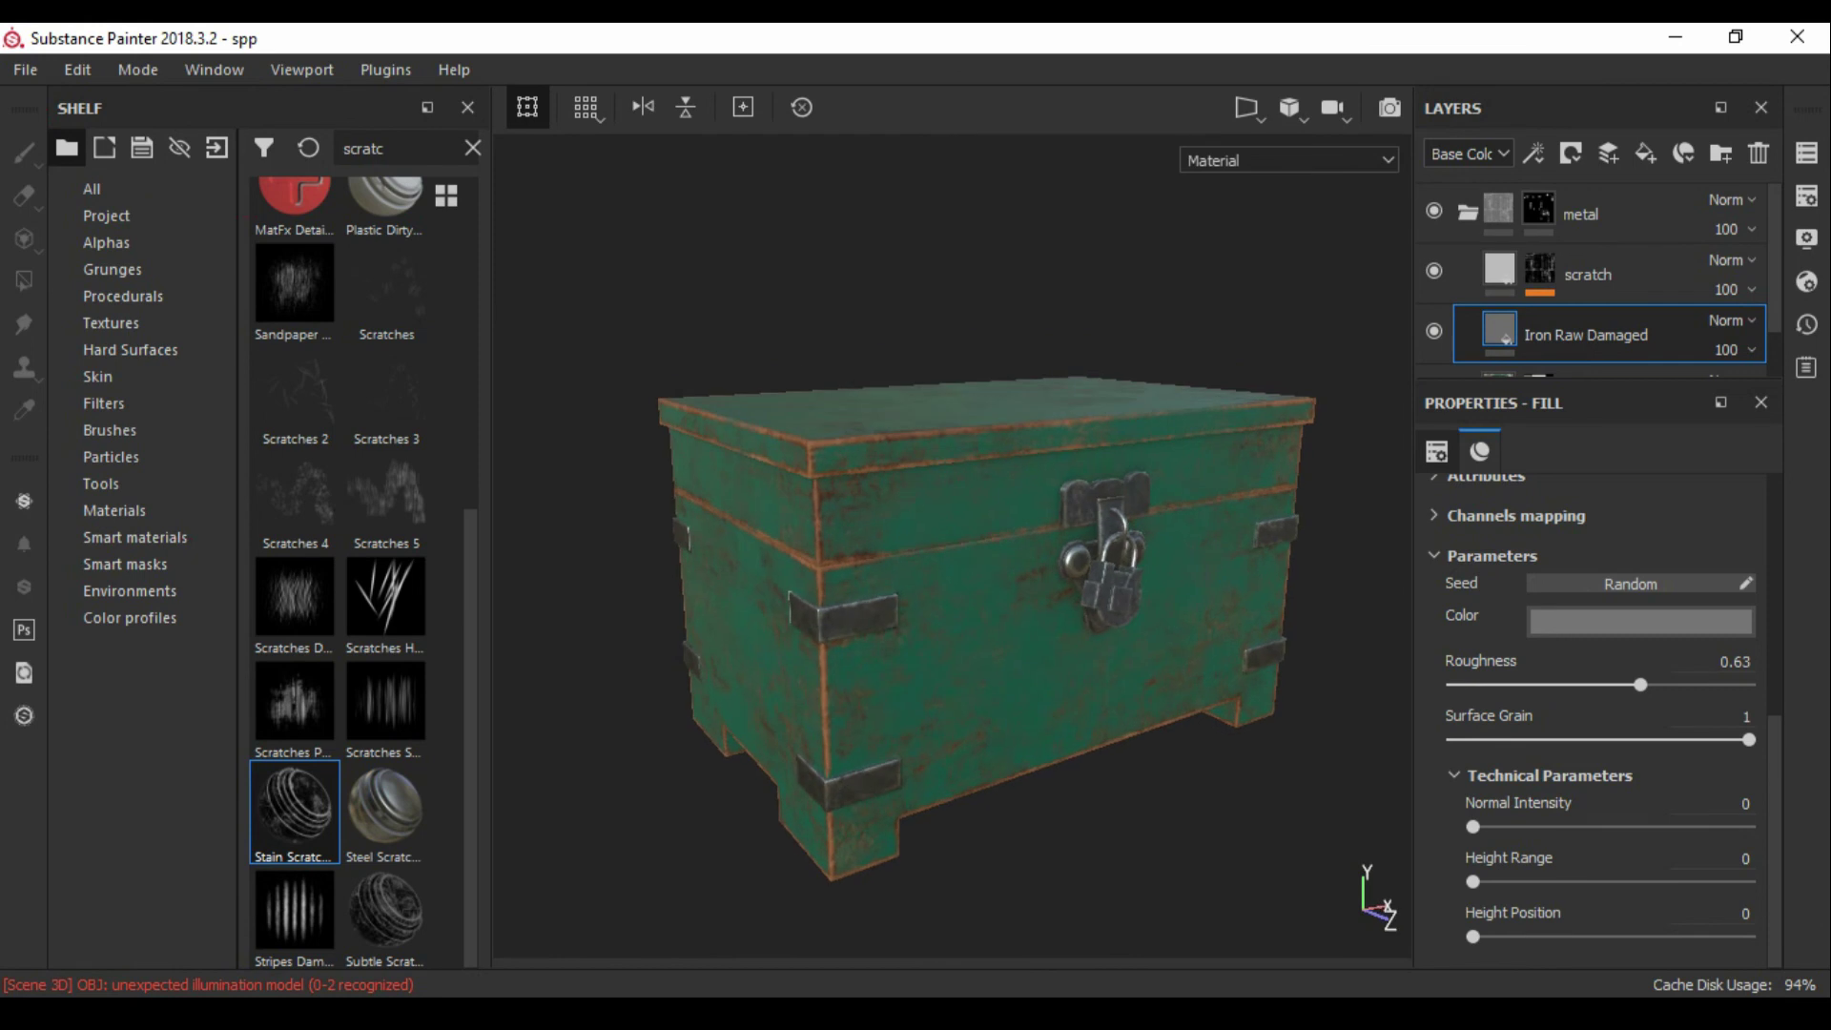
key(F10)
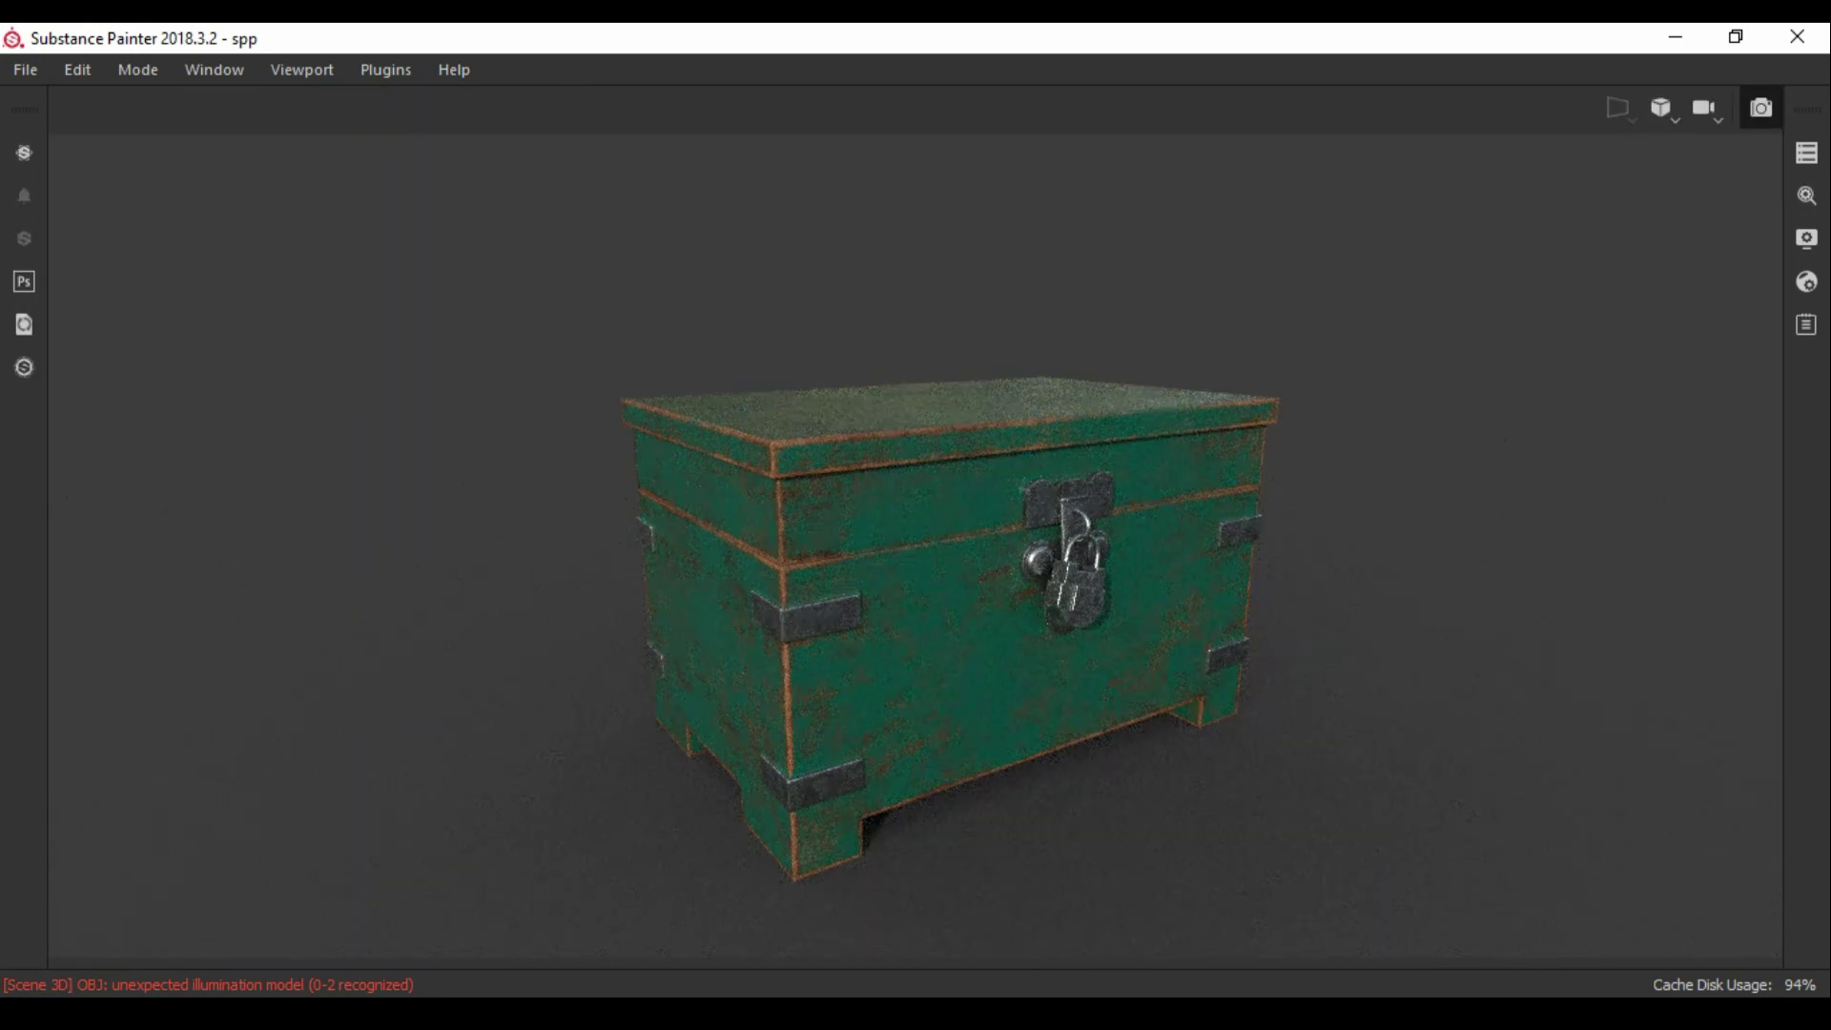
key(F9)
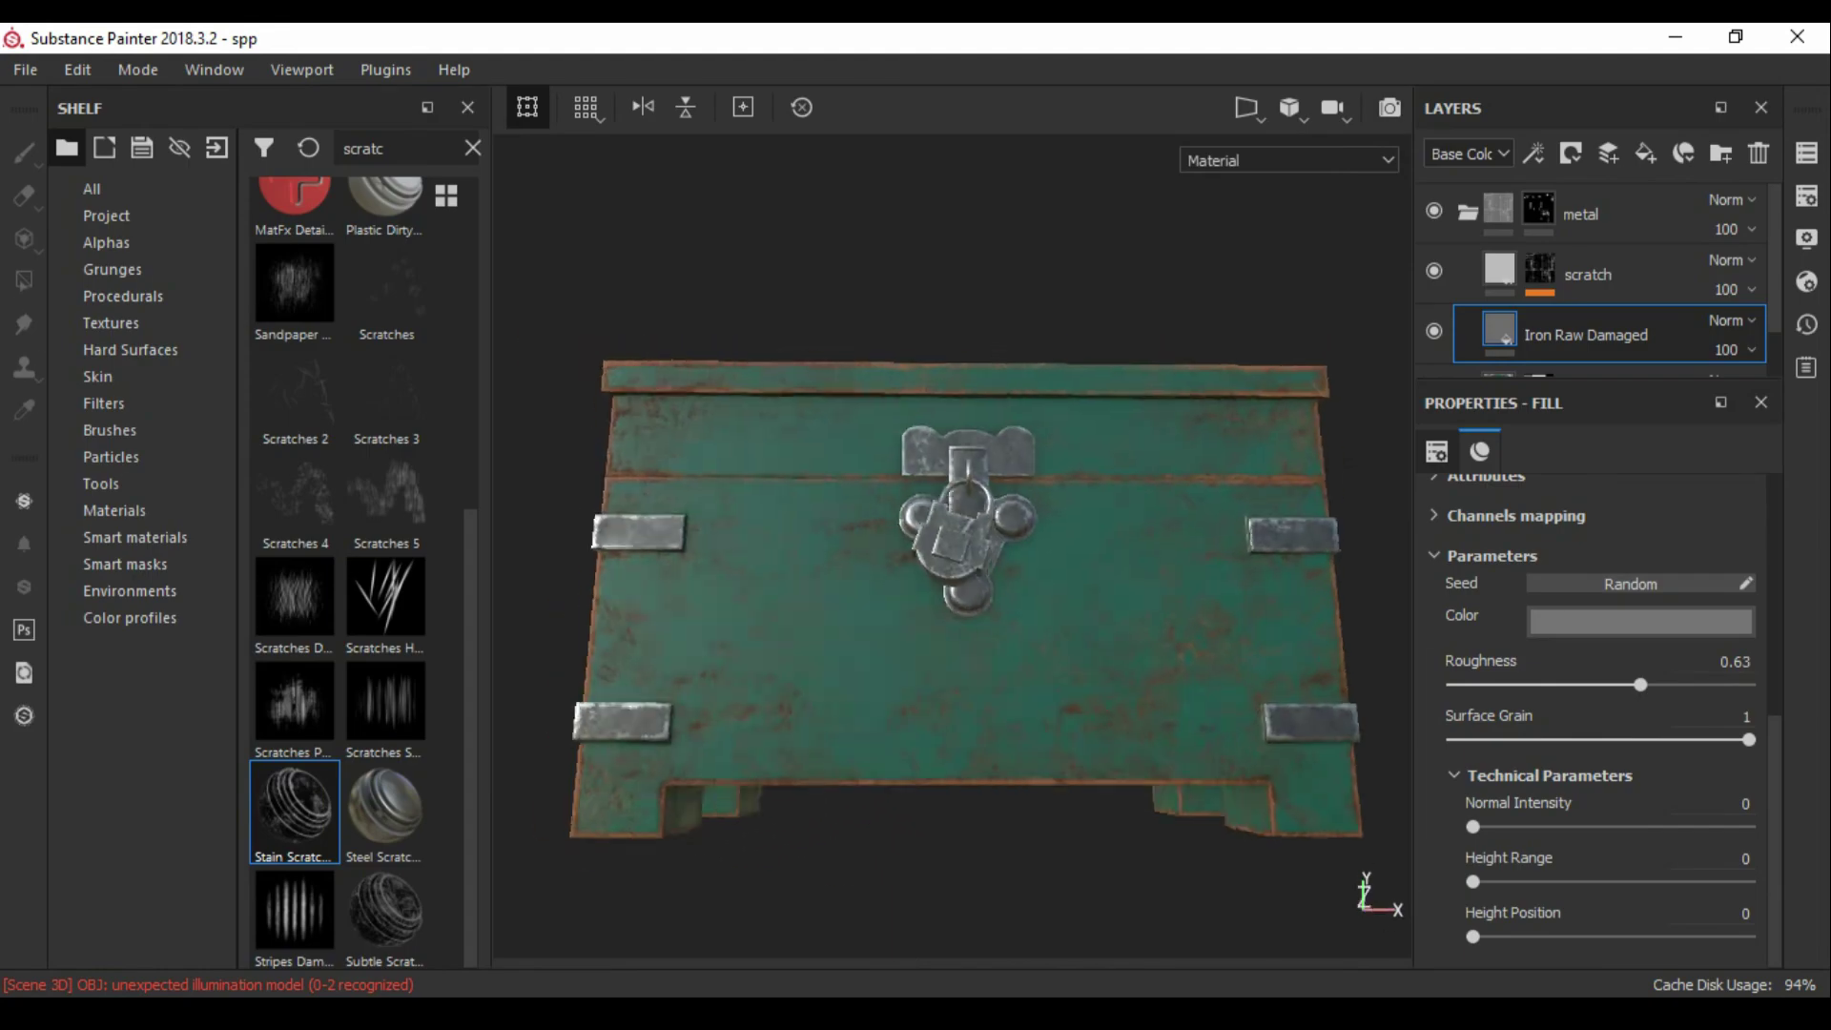
Step: Add a paint effect to the scratch mask and shrink the brush to 7.63
scroll(968, 506, up, 5)
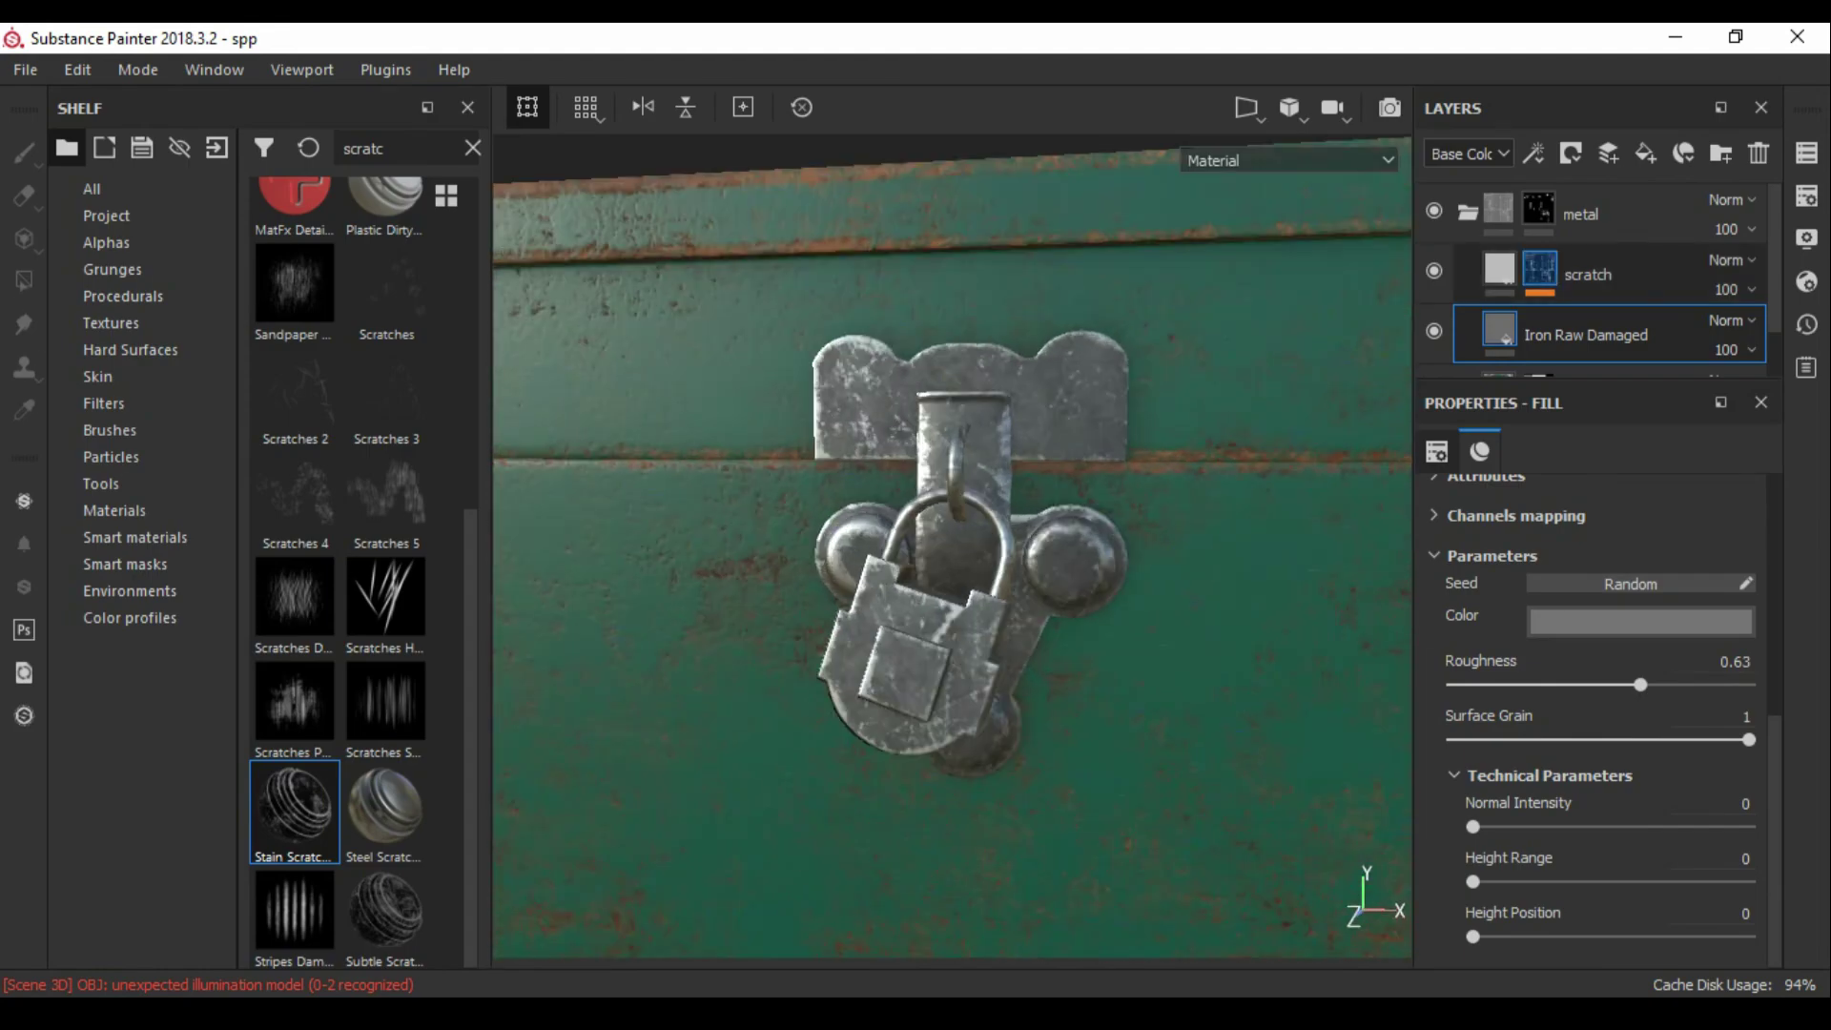
click(1539, 268)
alt+click(1539, 268)
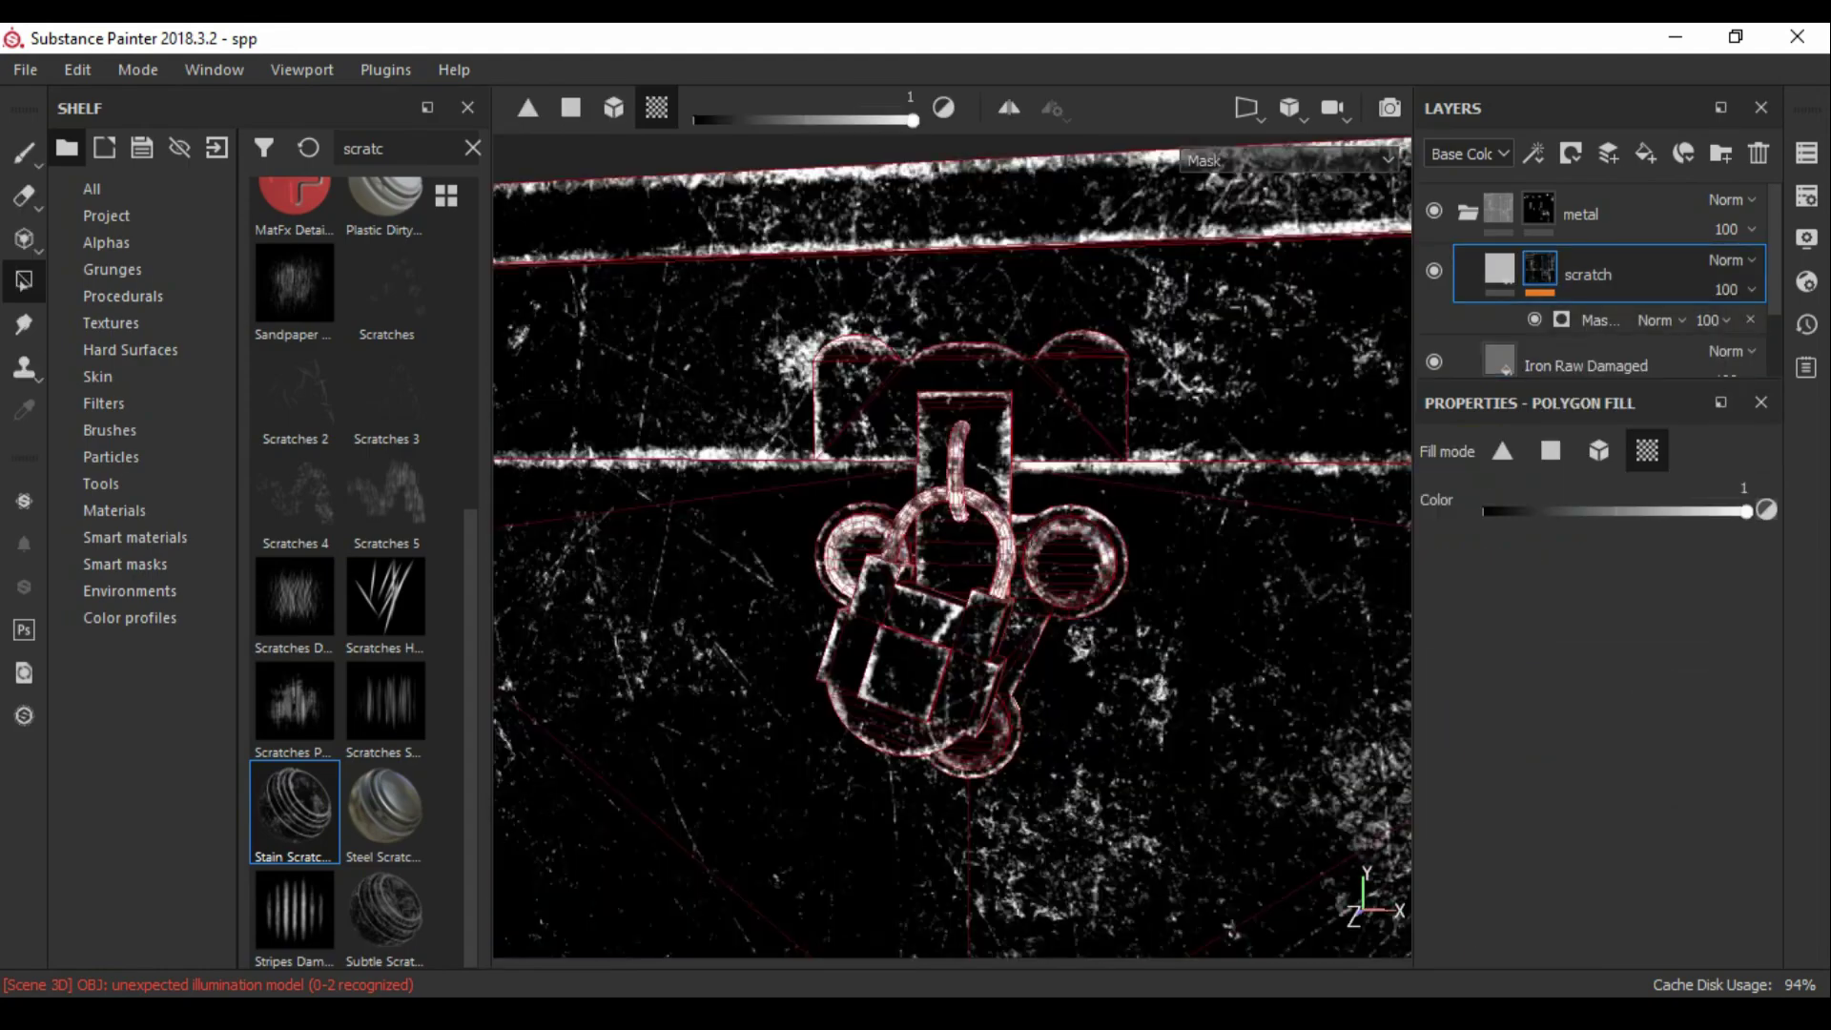
click(23, 279)
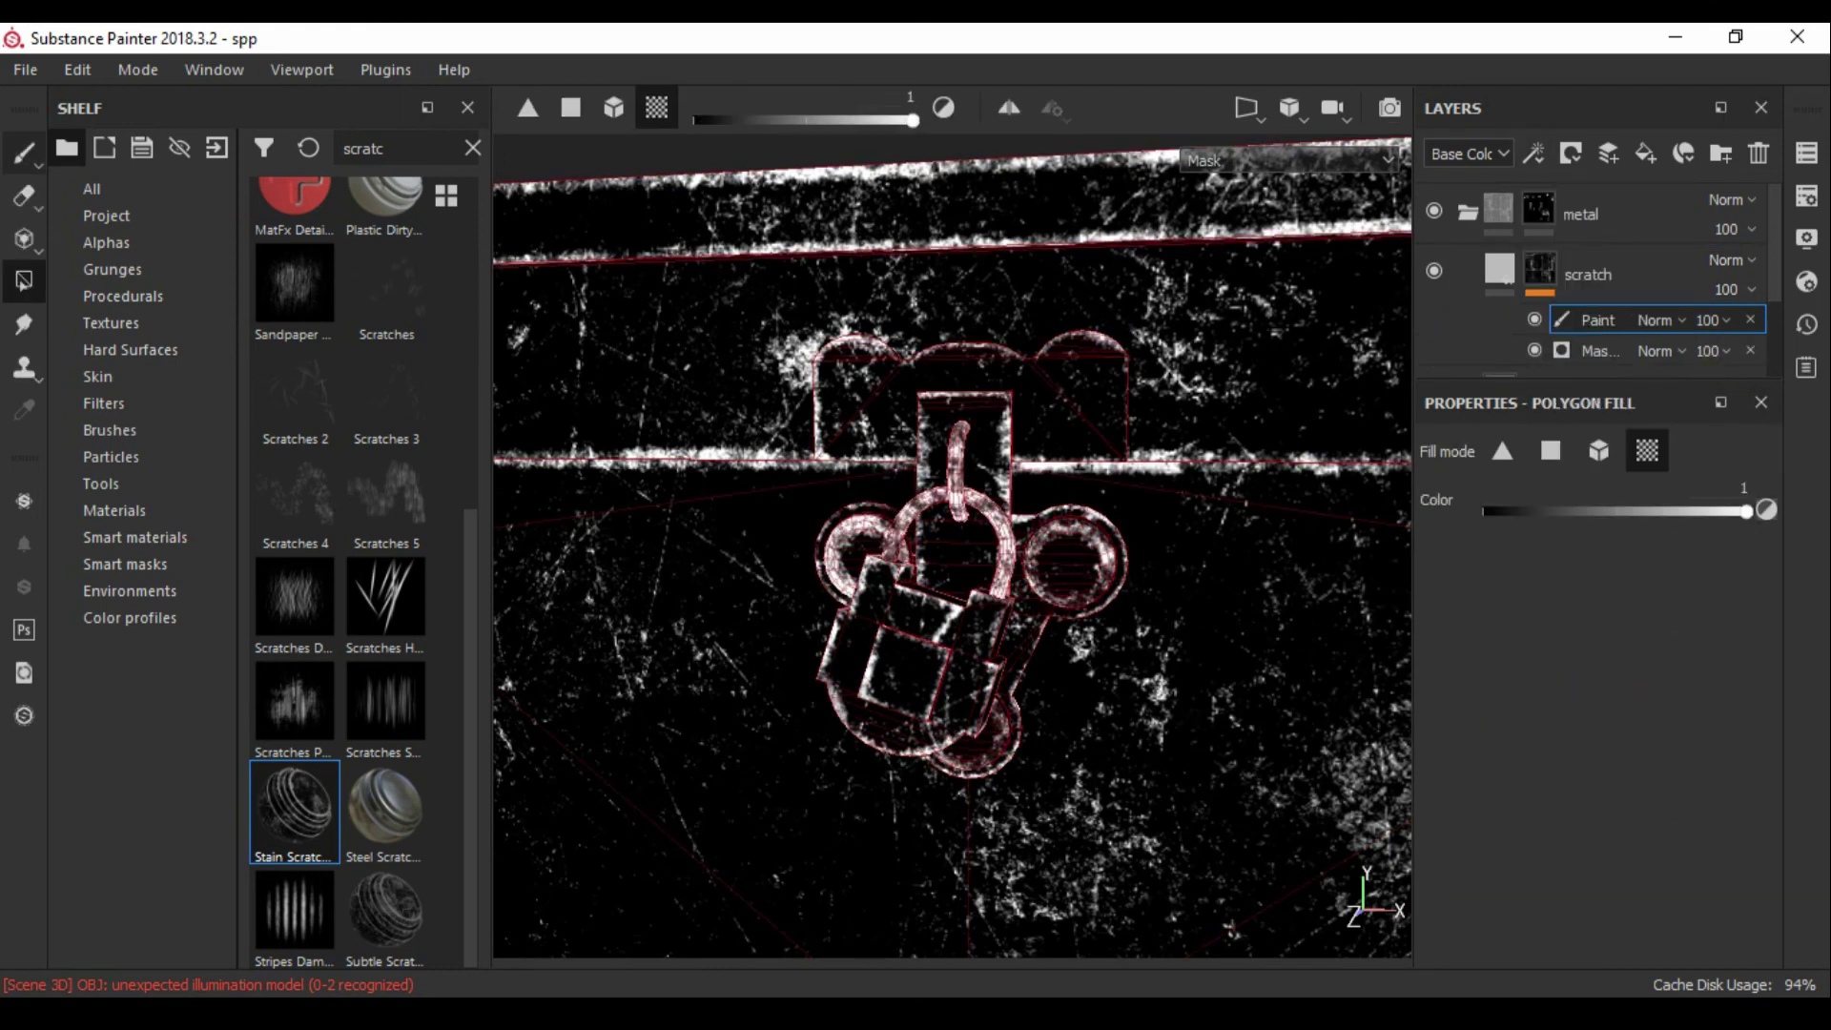
key(1)
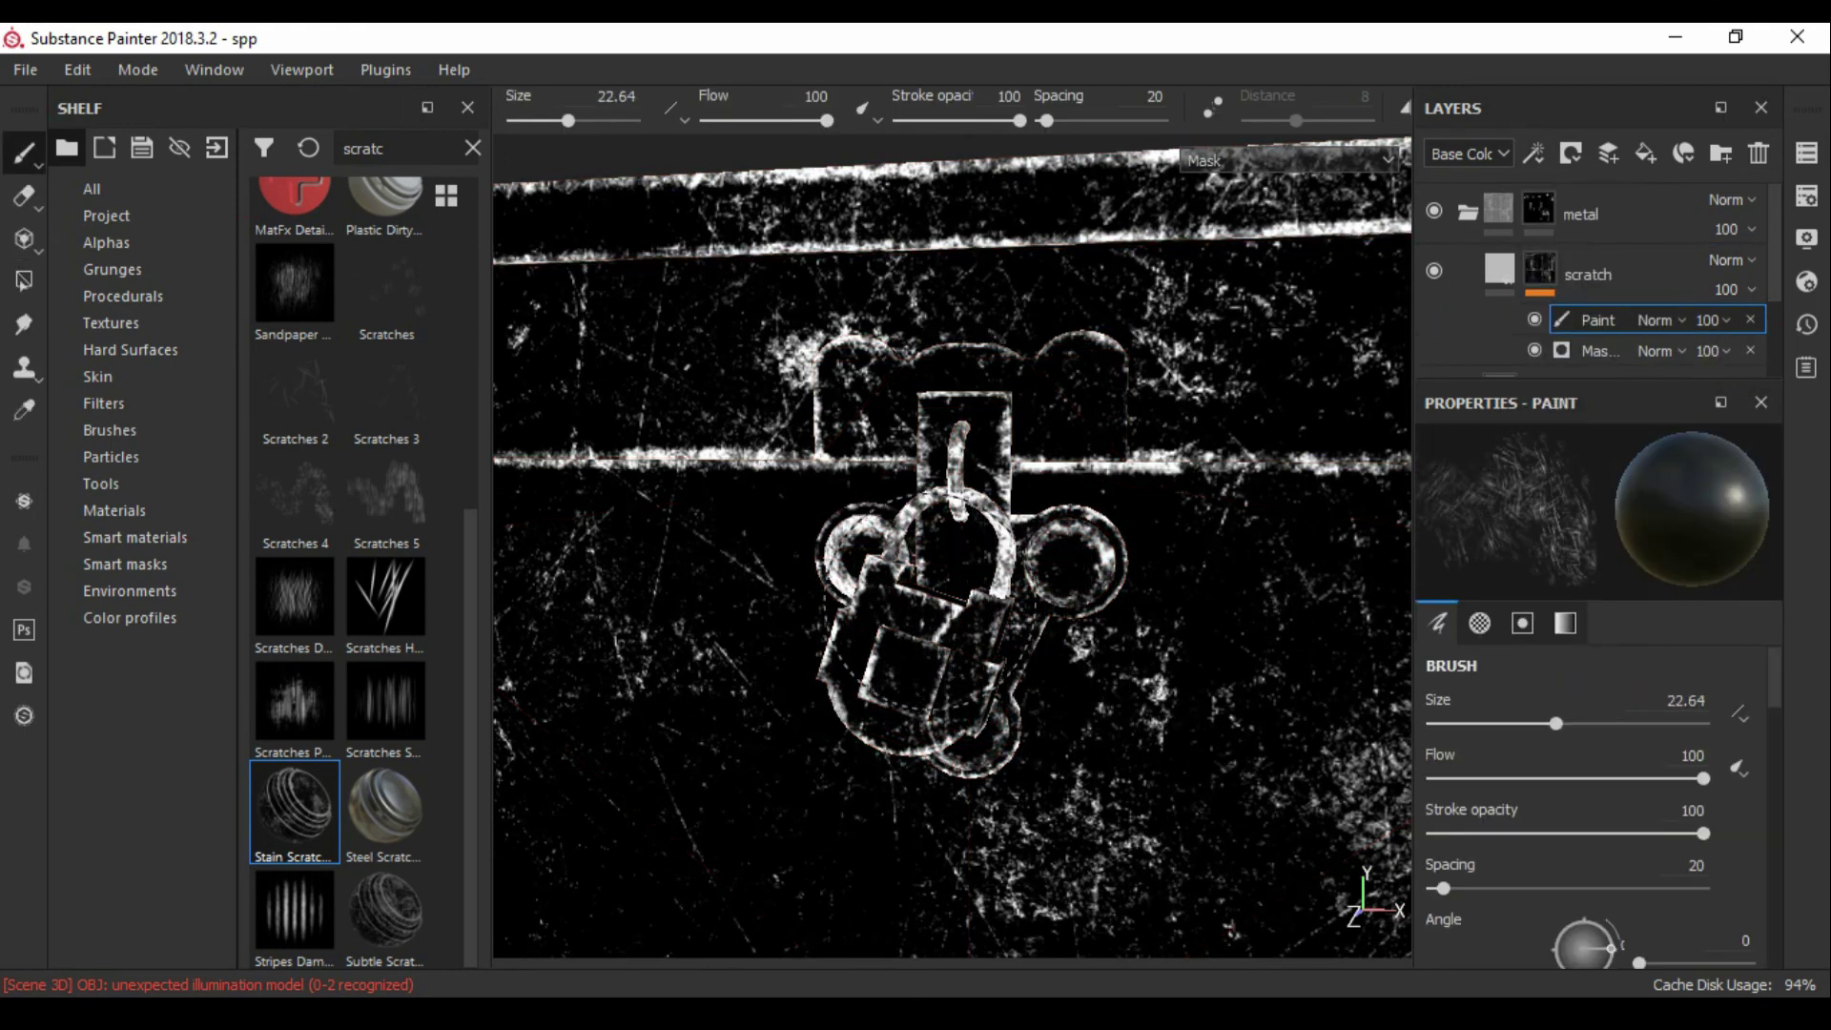
alt+click(1540, 268)
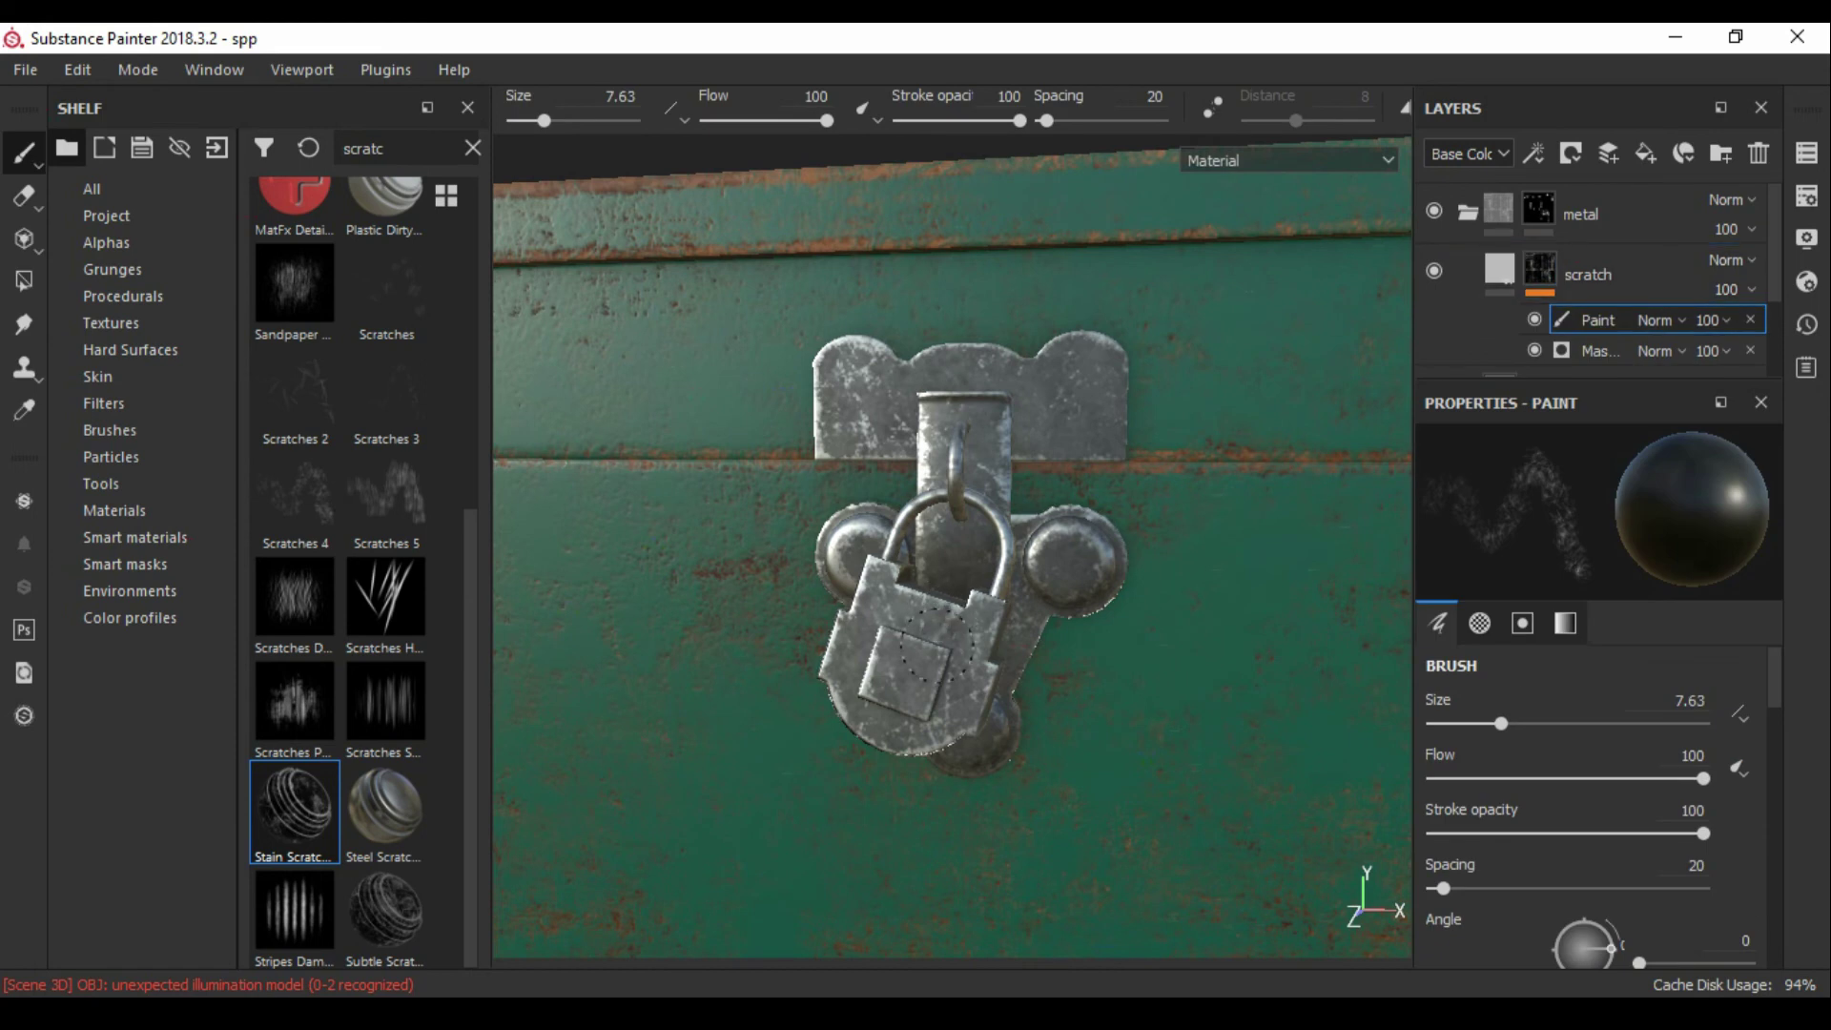
Step: Orbit and zoom around the chest to bring the lock into view for scratching
alt+drag(953, 572, 954, 496)
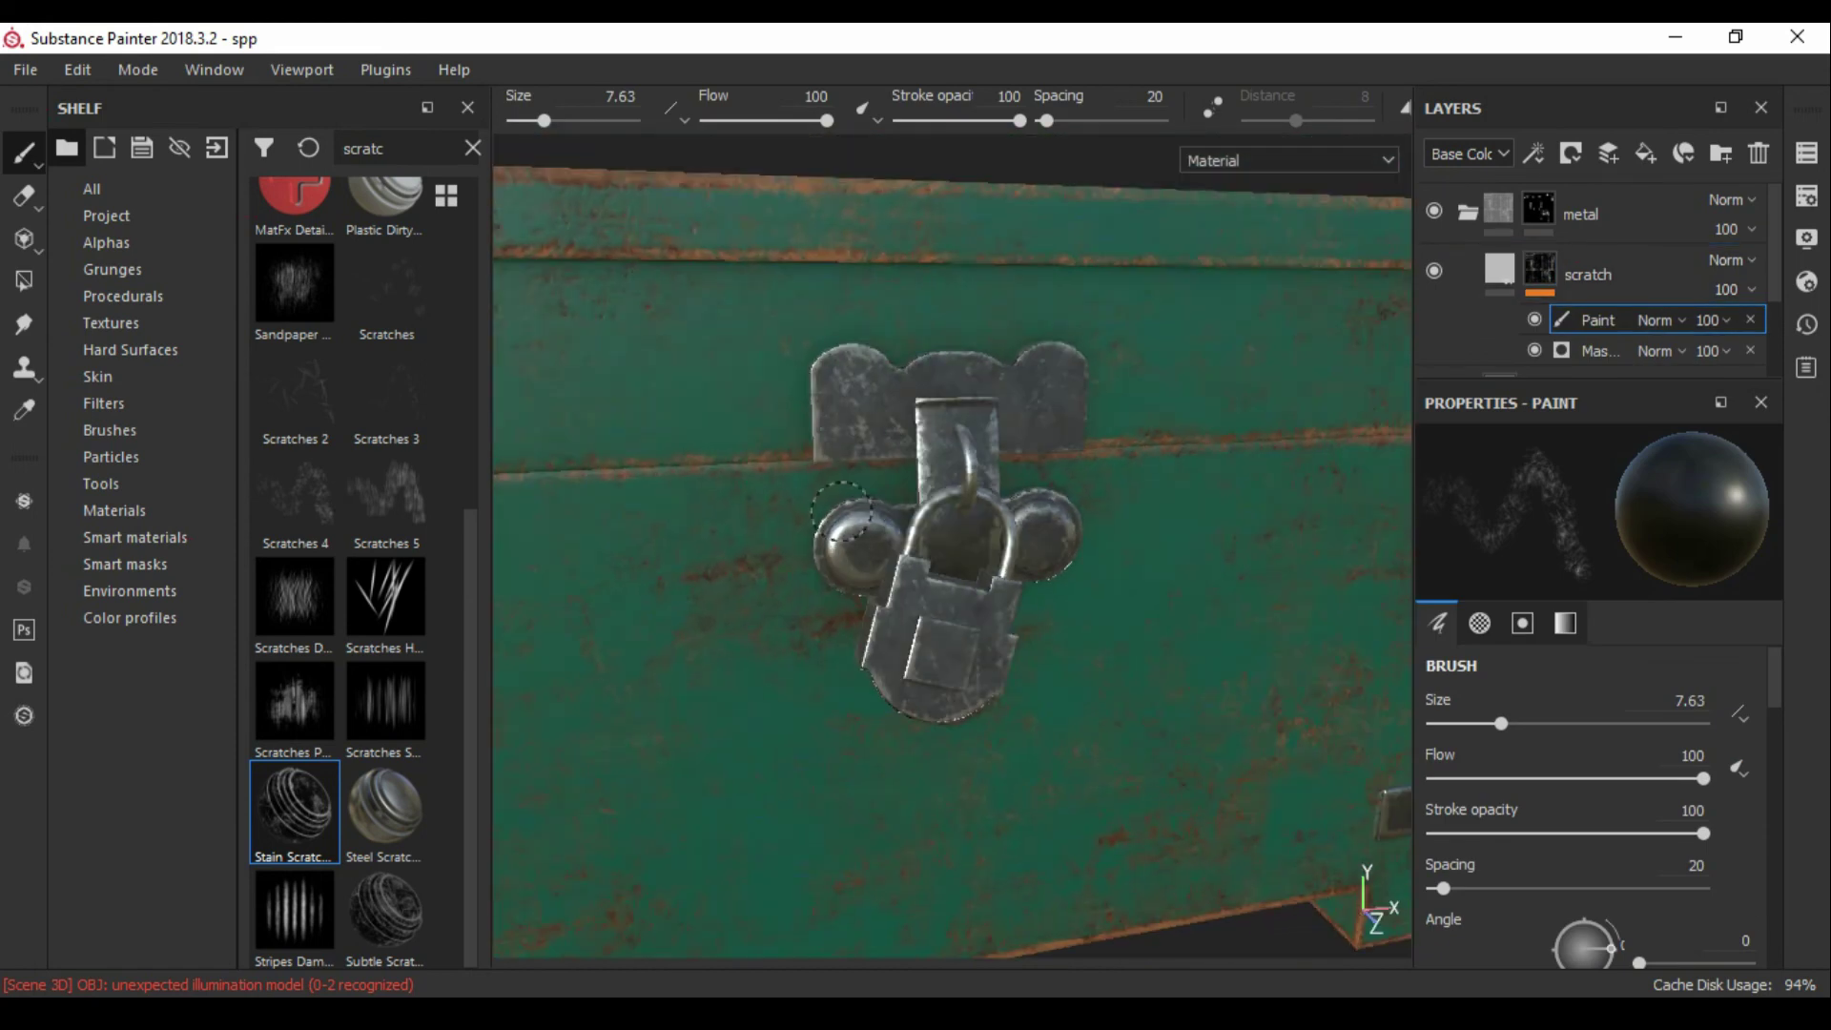
scroll(878, 416, down, 5)
mouse_move(858, 429)
alt+mouse_down()
mouse_move(1011, 424)
mouse_move(993, 490)
alt+mouse_up()
scroll(878, 417, up, 5)
scroll(878, 417, down, 2)
scroll(879, 417, down, 3)
scroll(1011, 424, up, 3)
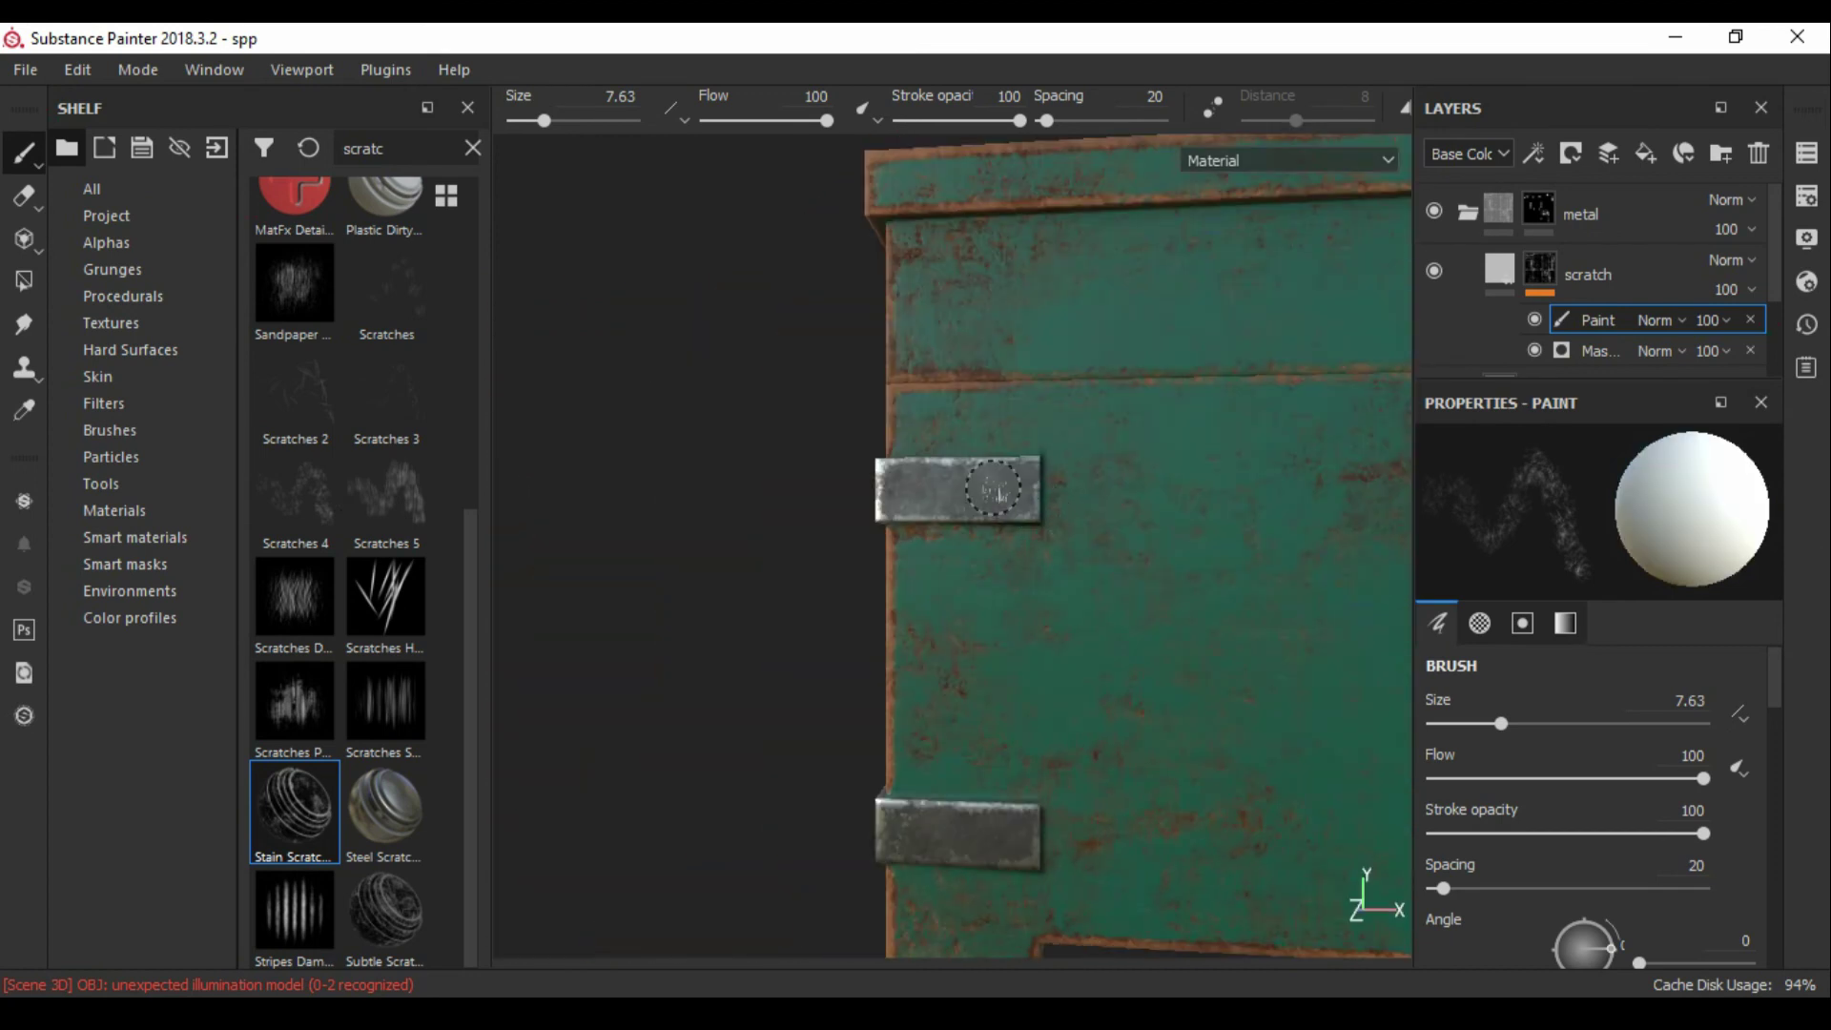
scroll(1025, 490, down, 3)
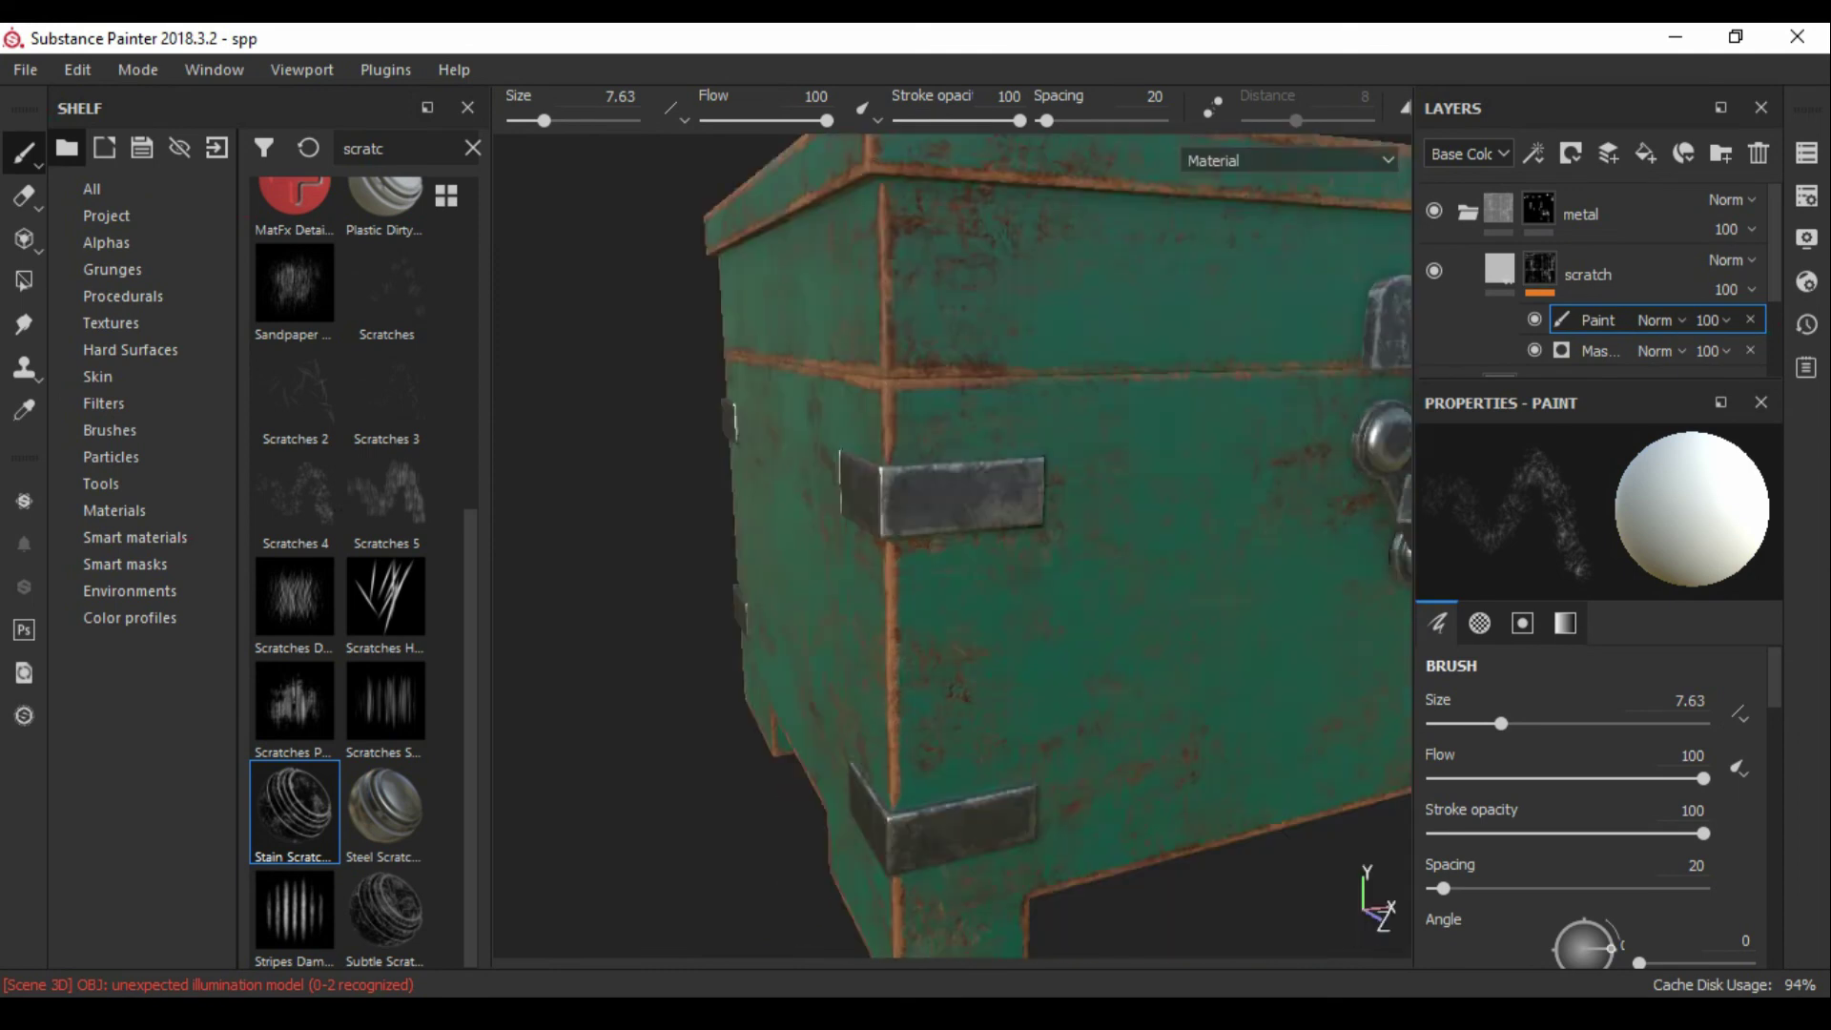
alt+drag(1025, 490, 1065, 477)
scroll(1065, 477, up, 3)
Step: Add a Levels adjustment with midtone 0.648 to the scratch layer, placed above Paint
click(1534, 152)
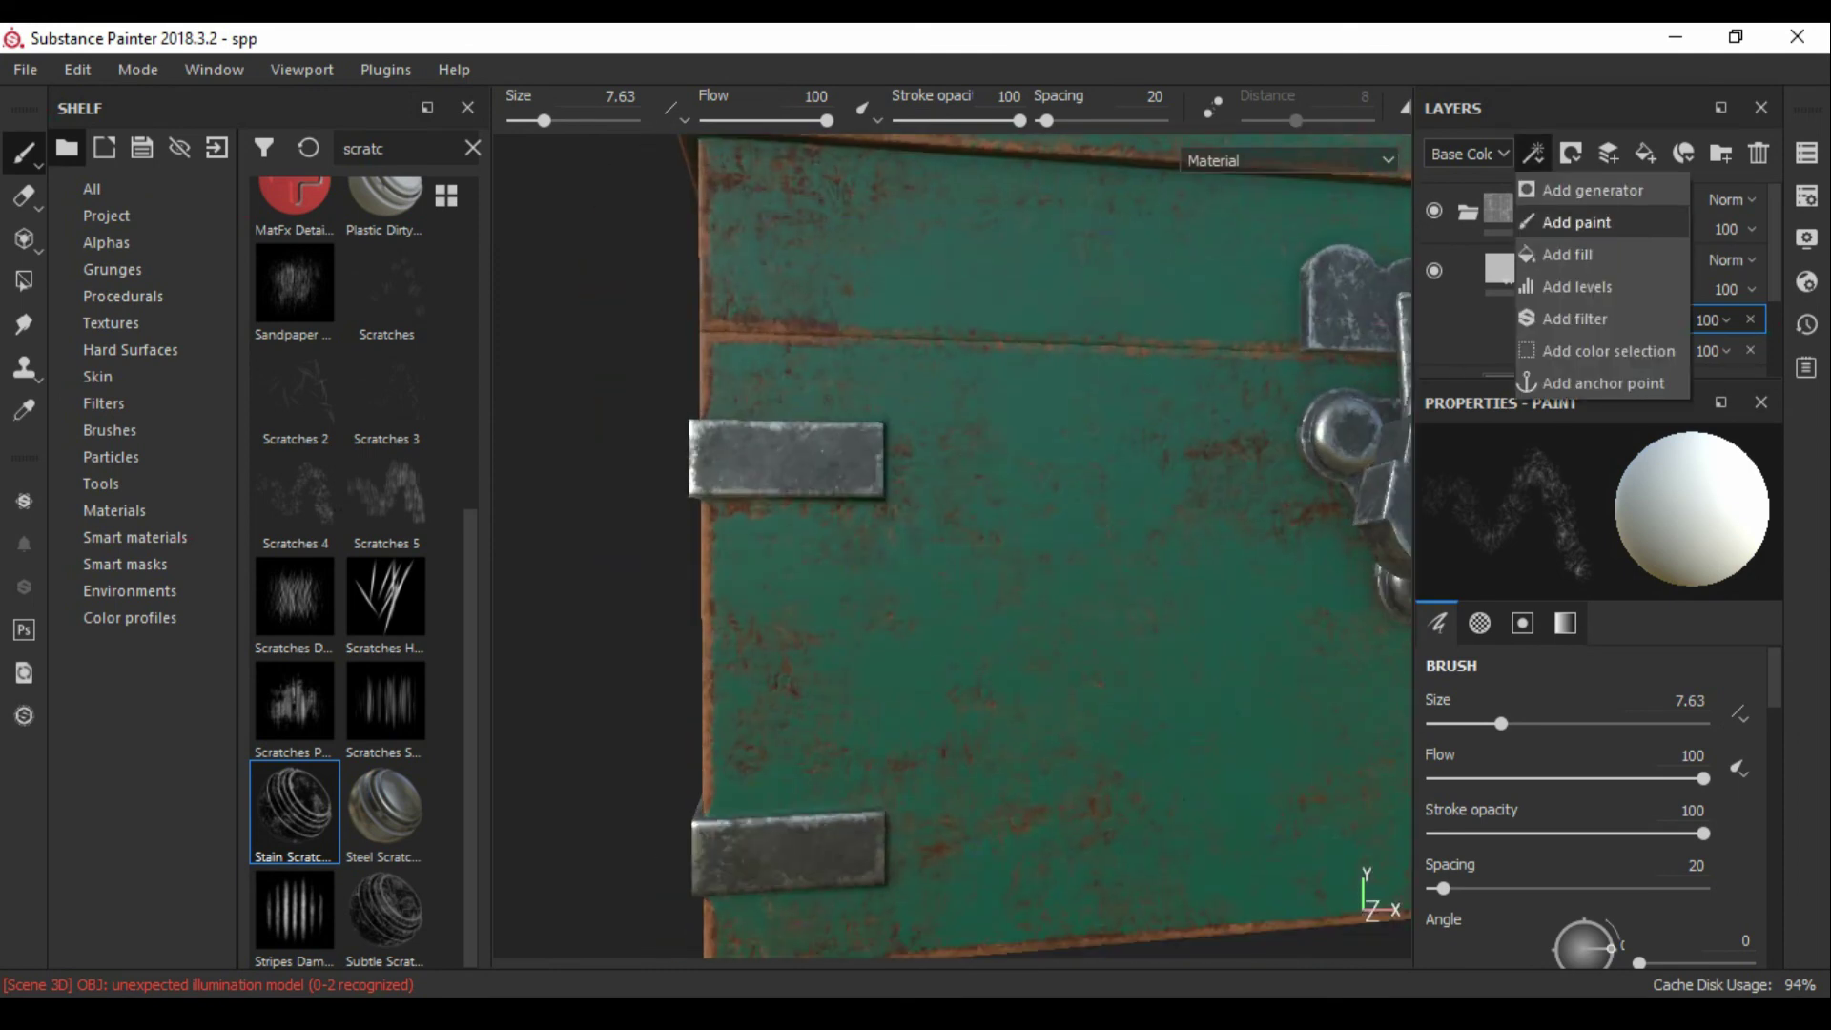
click(1583, 282)
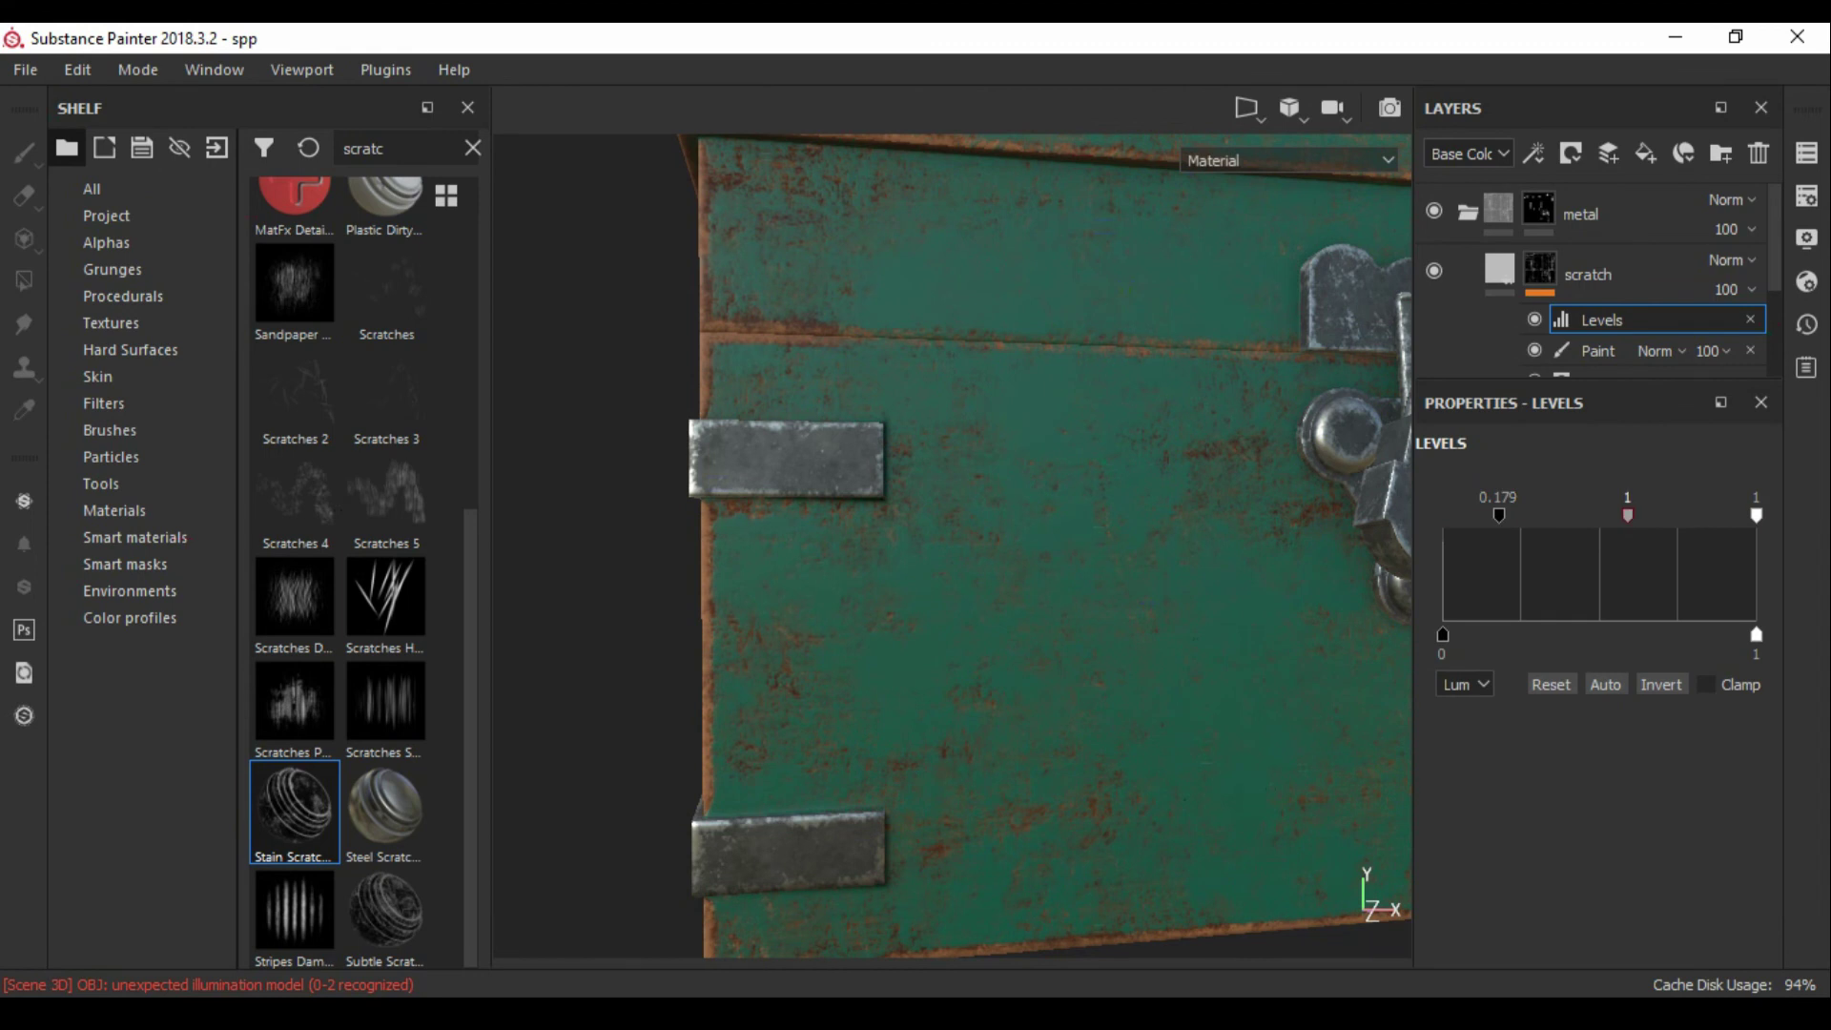
scroll(954, 544, down, 3)
alt+drag(954, 543, 1068, 534)
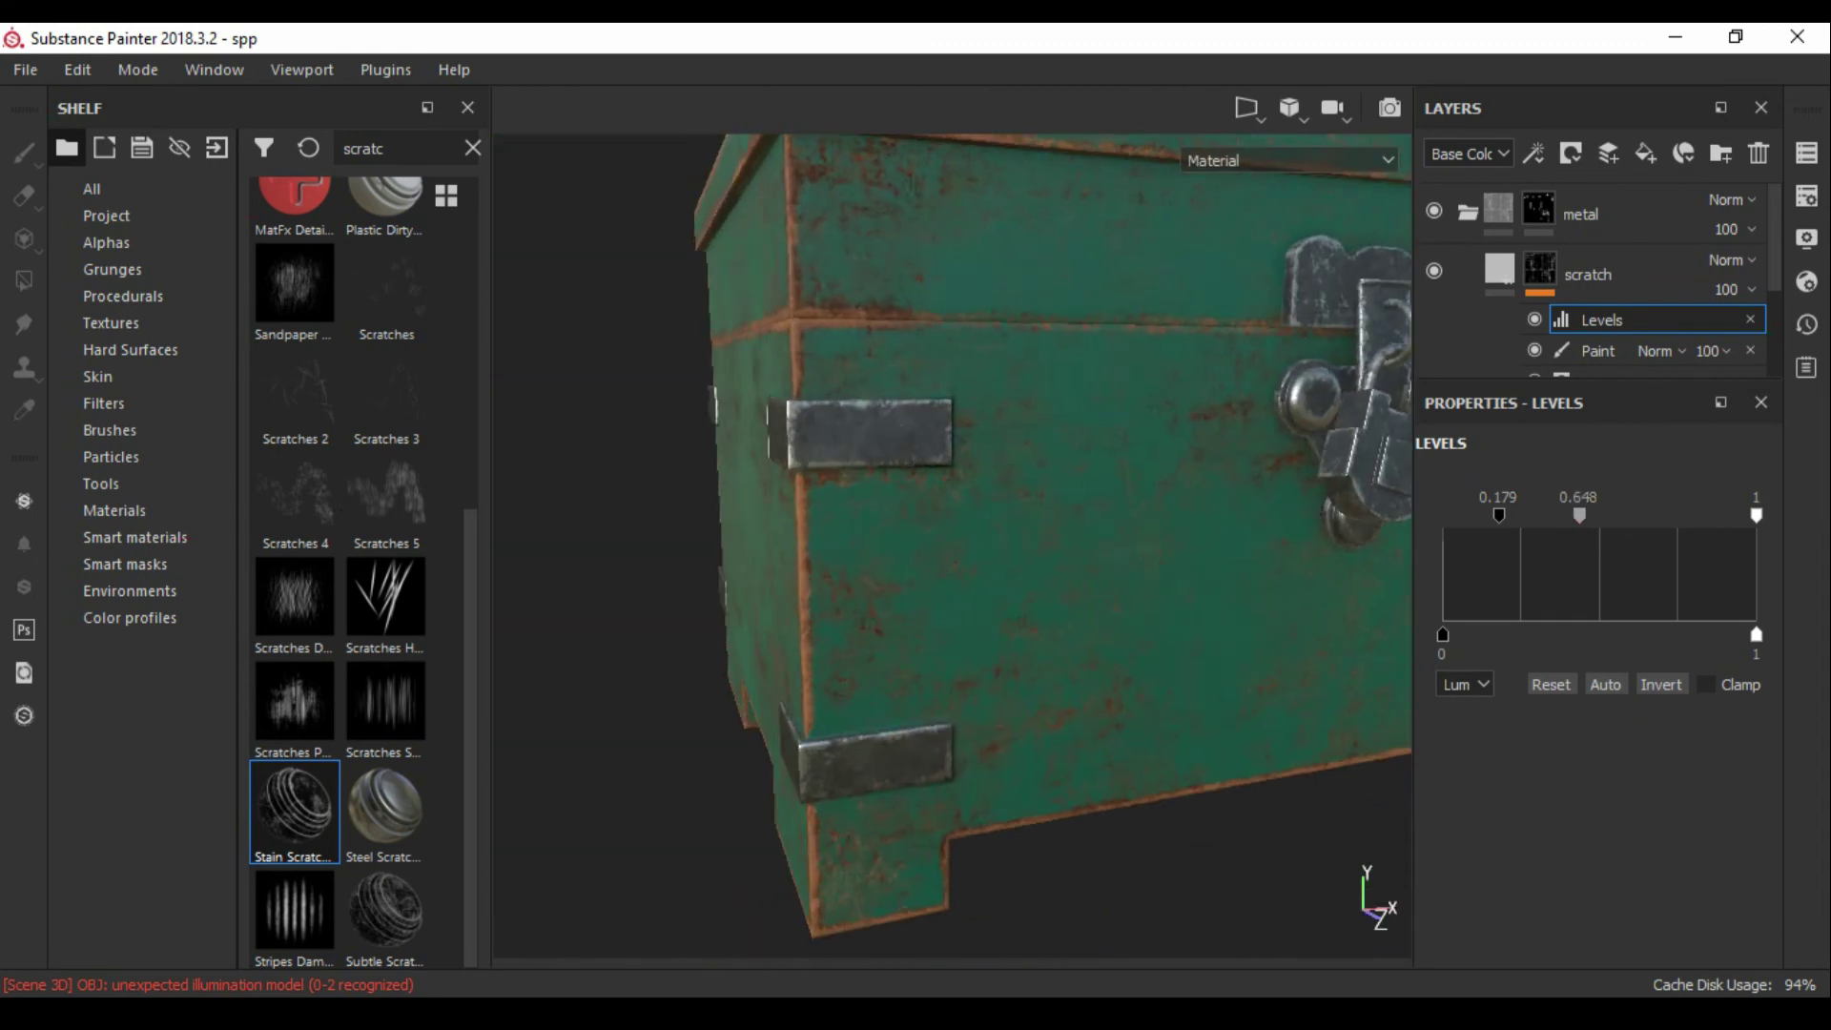
scroll(1602, 286, down, 2)
drag(1602, 250, 1622, 295)
drag(1602, 219, 1603, 263)
mouse_move(1049, 458)
alt+mouse_down()
mouse_move(918, 458)
mouse_move(808, 637)
alt+mouse_up()
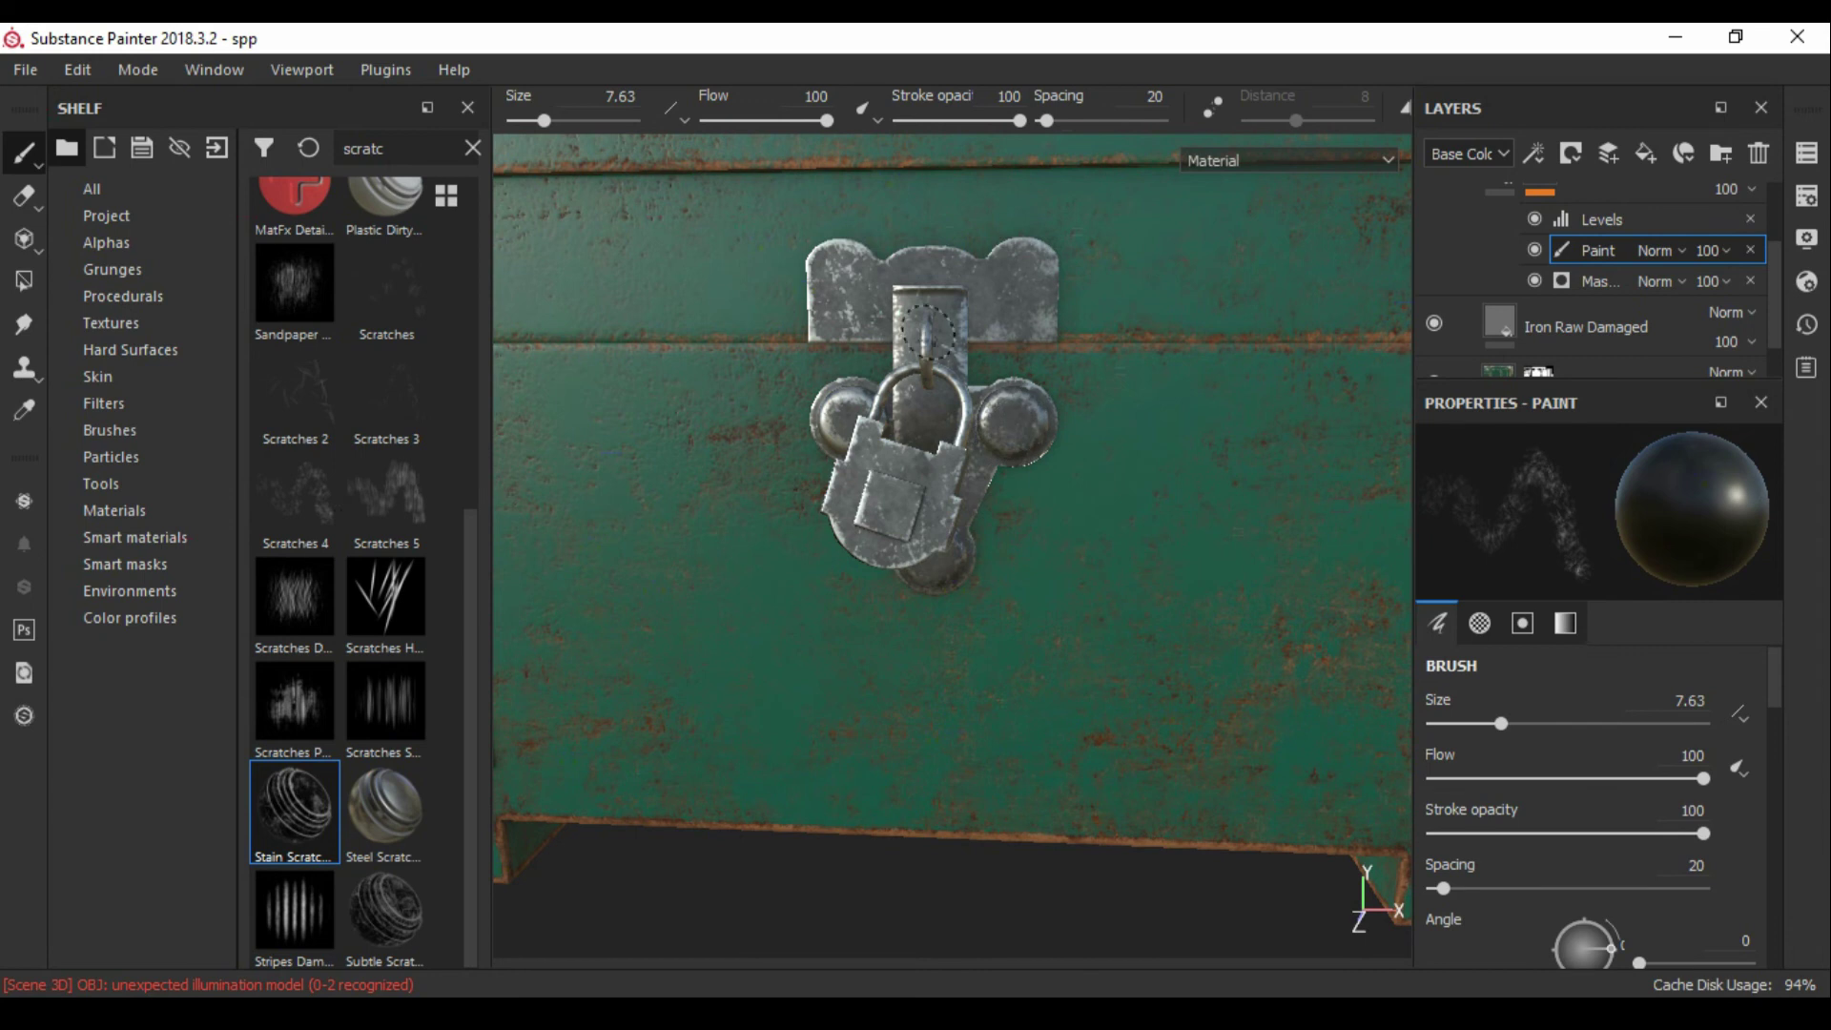
mouse_move(1044, 380)
alt+mouse_down()
mouse_move(949, 527)
mouse_move(1049, 534)
mouse_move(782, 534)
alt+mouse_up()
scroll(898, 539, down, 5)
alt+drag(915, 534, 1011, 577)
Step: Preview the iron in the path-traced render, then paint broader scratches at brush size 33.13
click(1585, 326)
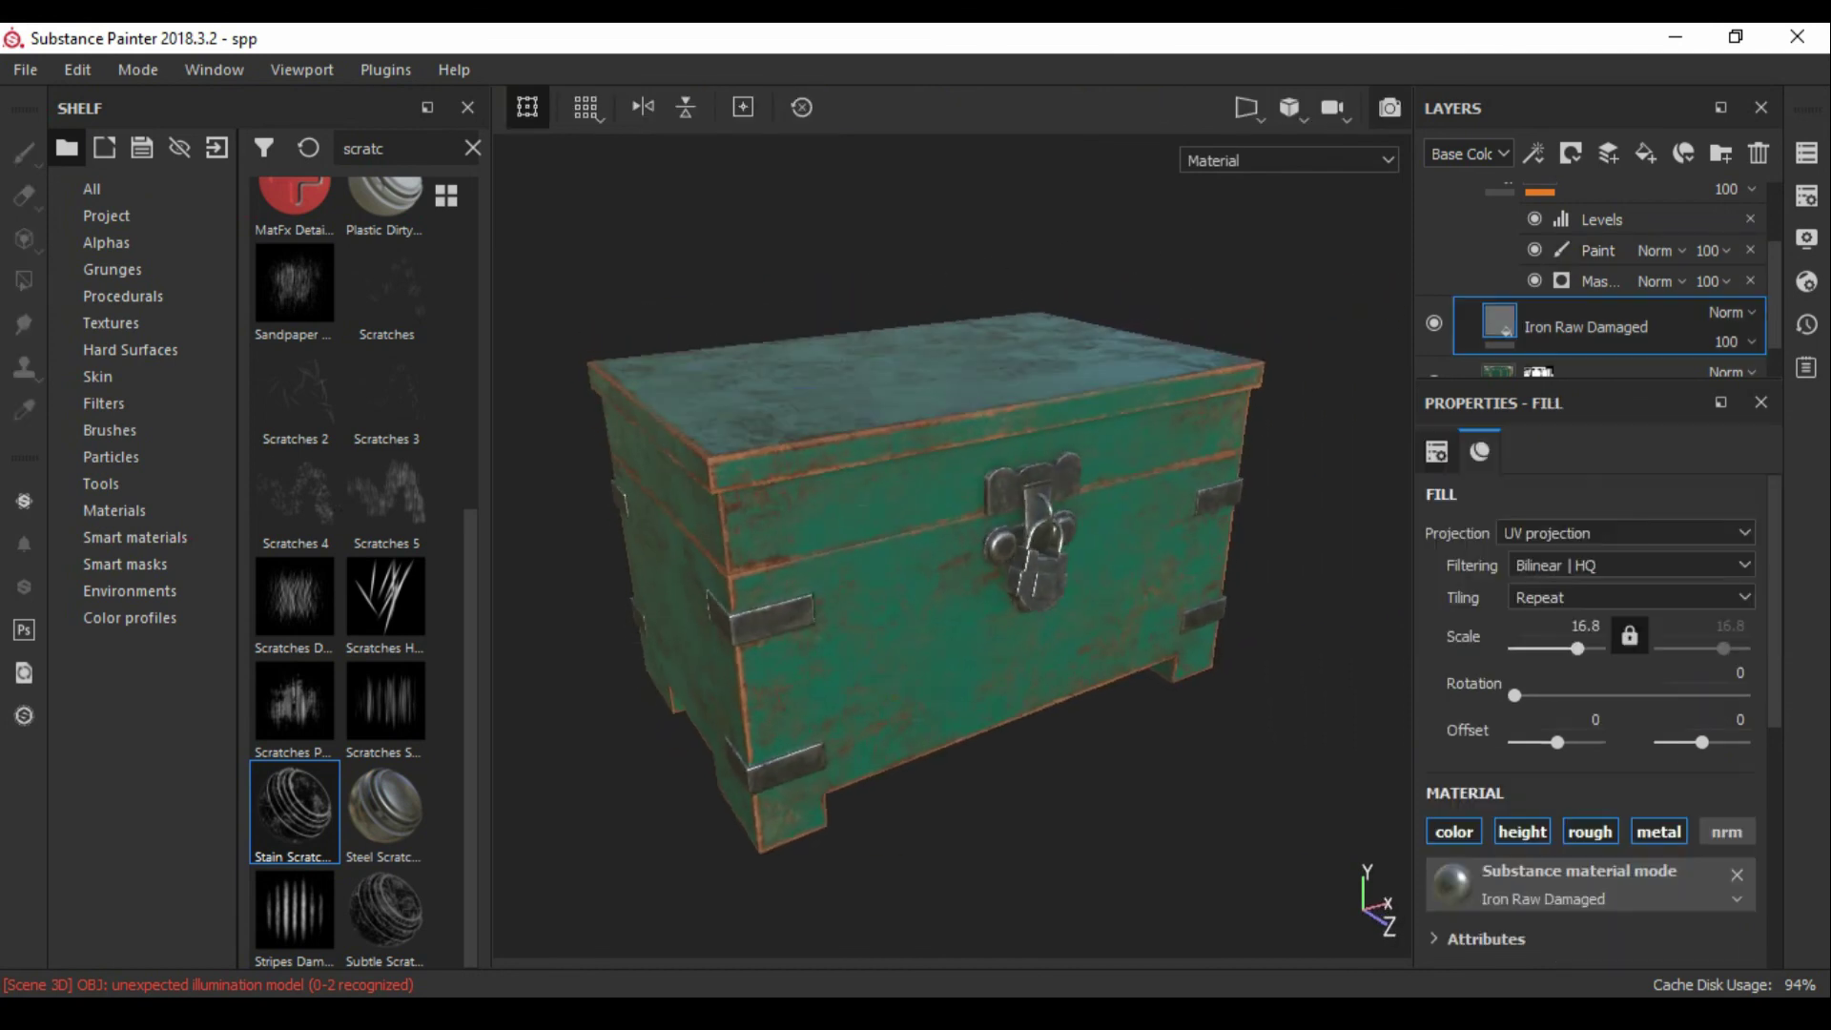
key(F10)
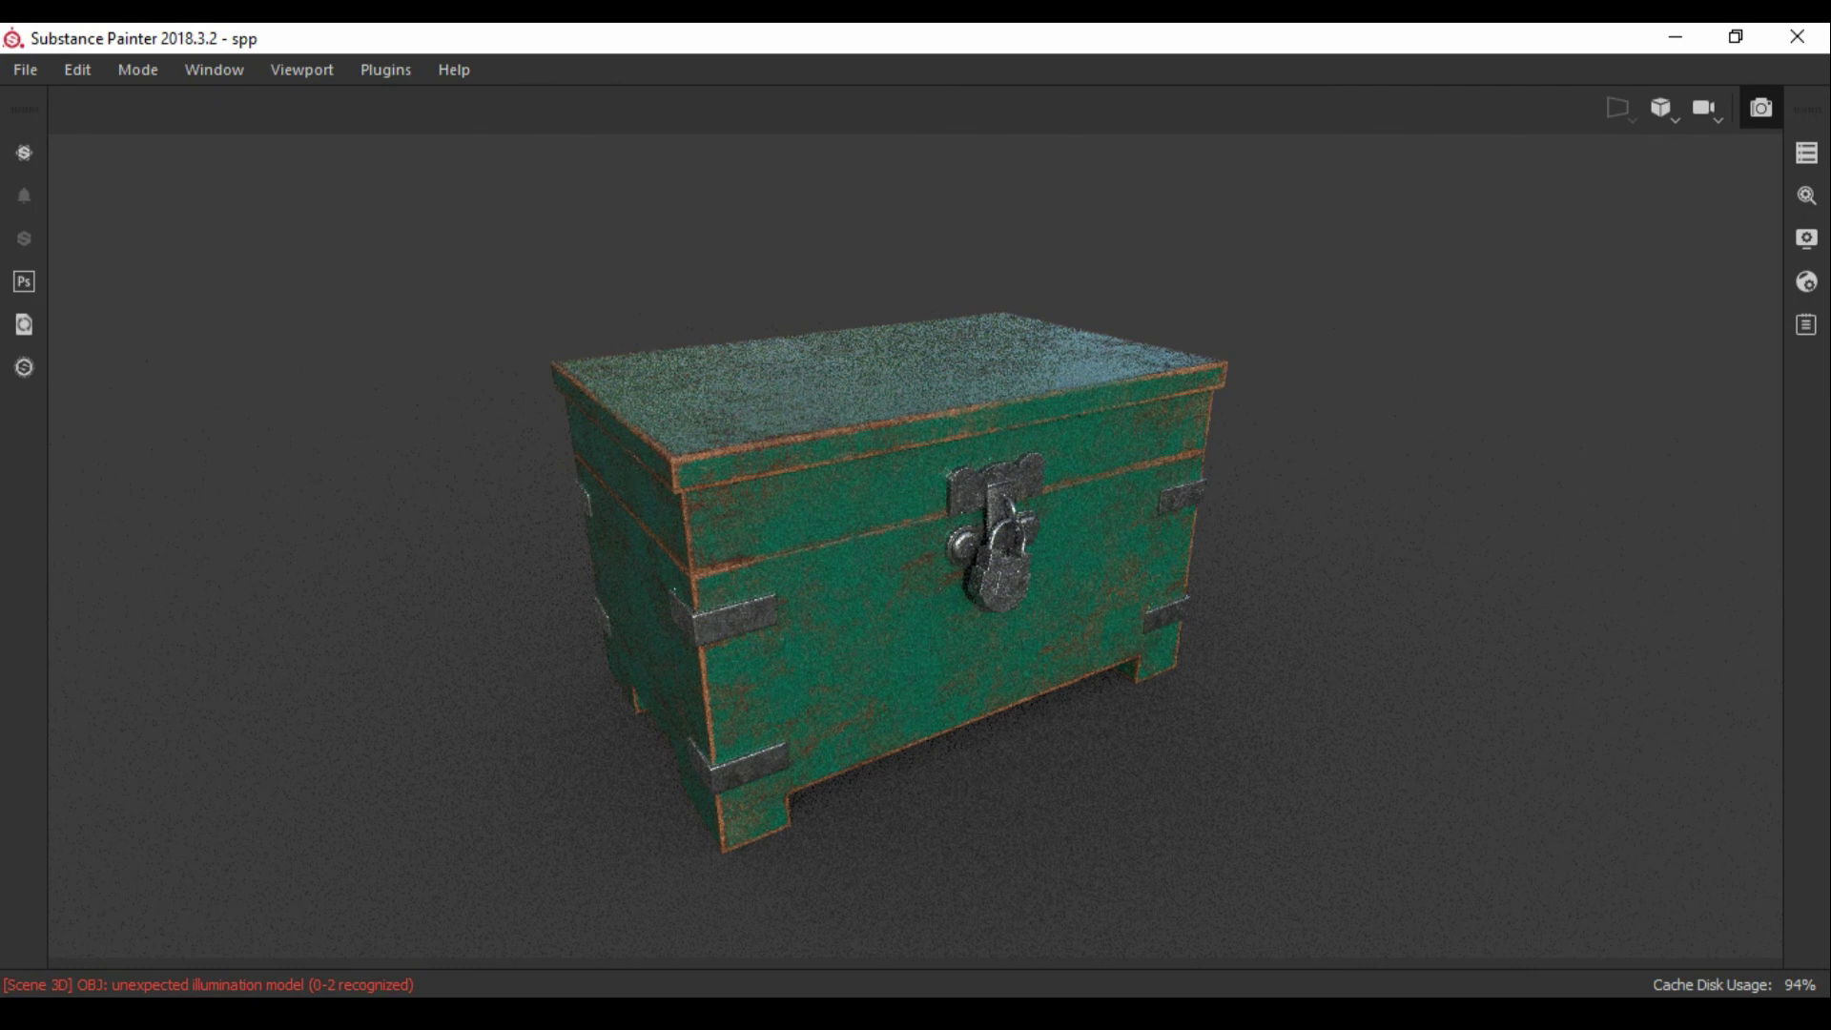
key(F9)
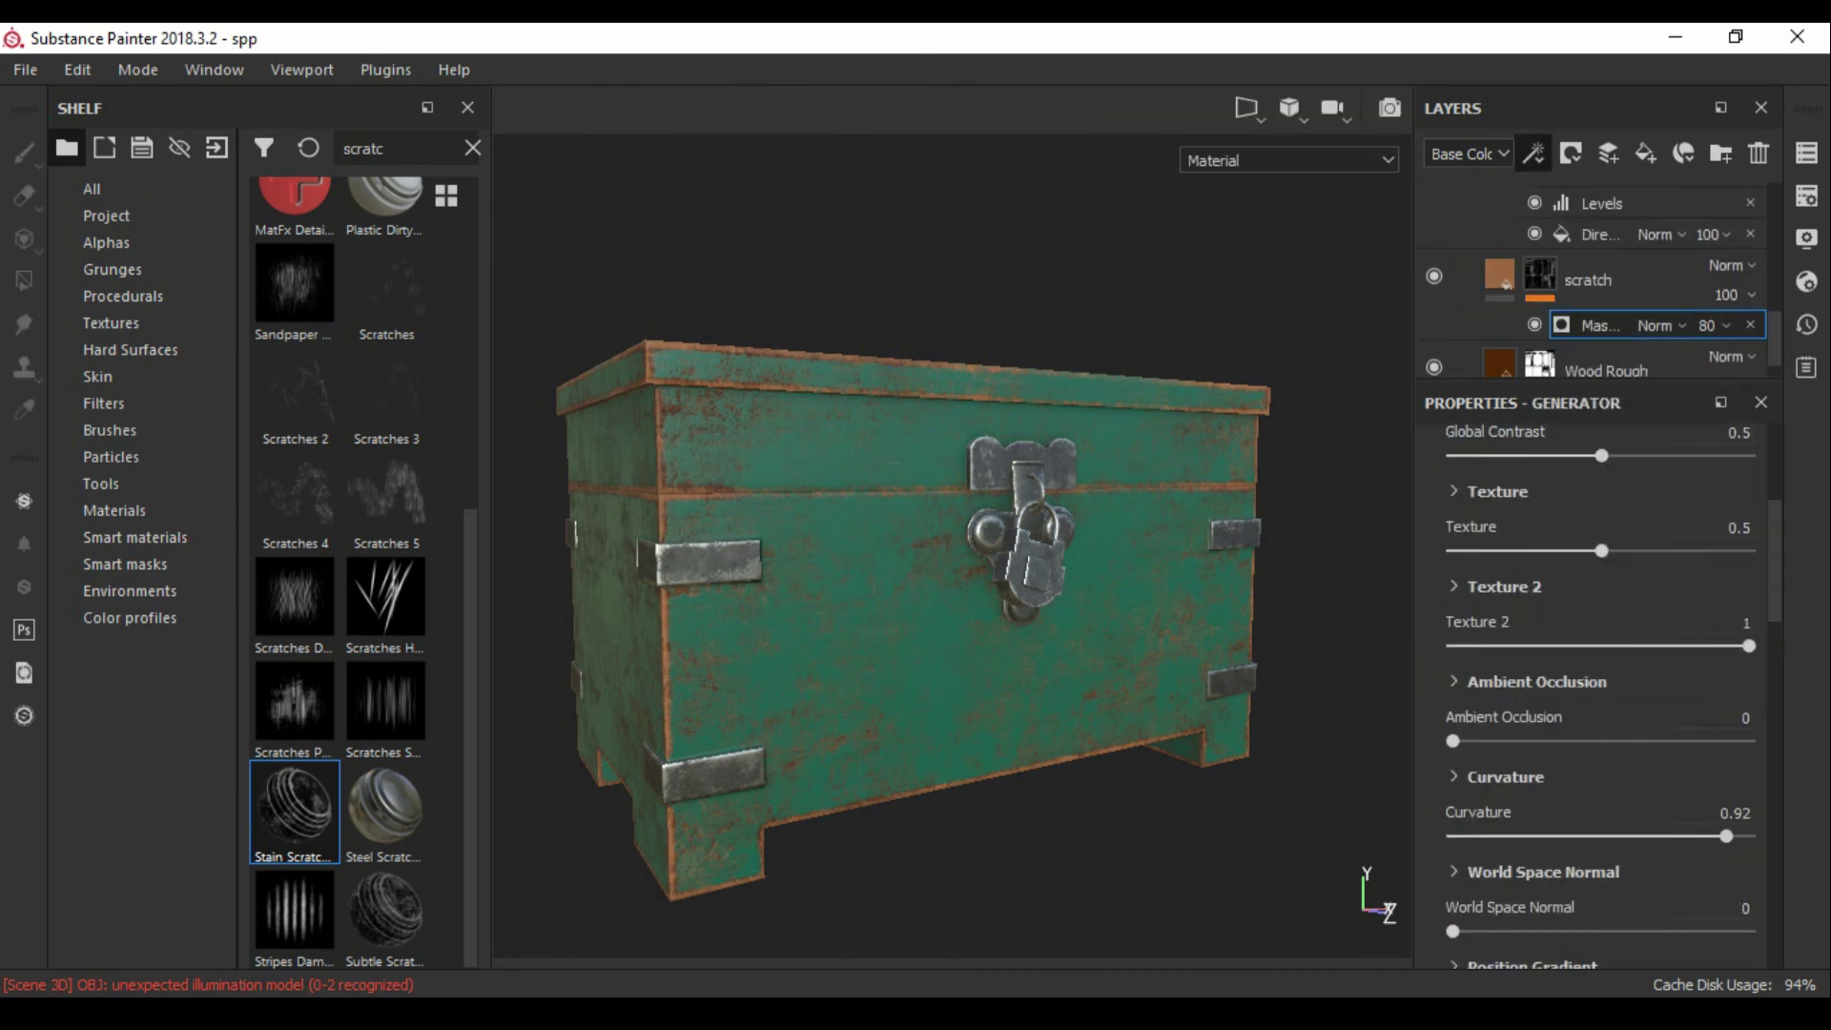
ctrl+right_drag(864, 487, 896, 487)
mouse_move(858, 487)
alt+mouse_down()
mouse_move(824, 444)
mouse_move(707, 492)
alt+mouse_up()
click(824, 444)
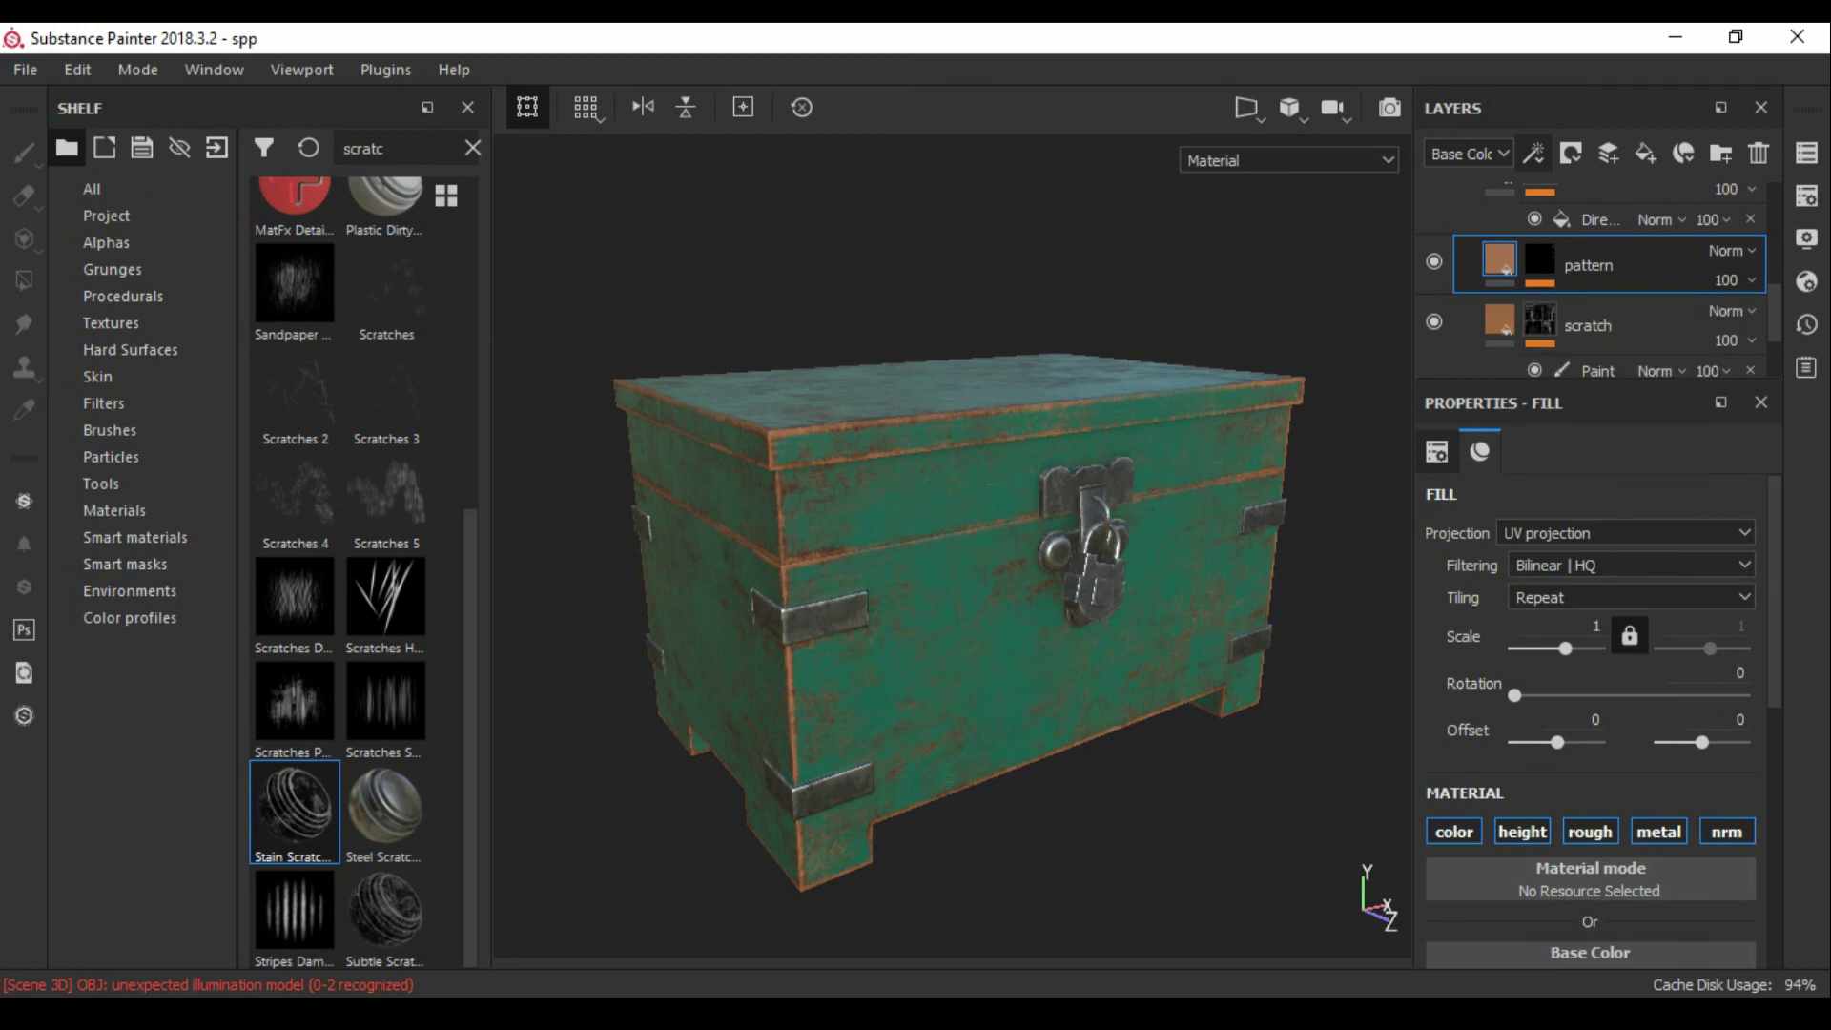
alt+drag(954, 591, 954, 553)
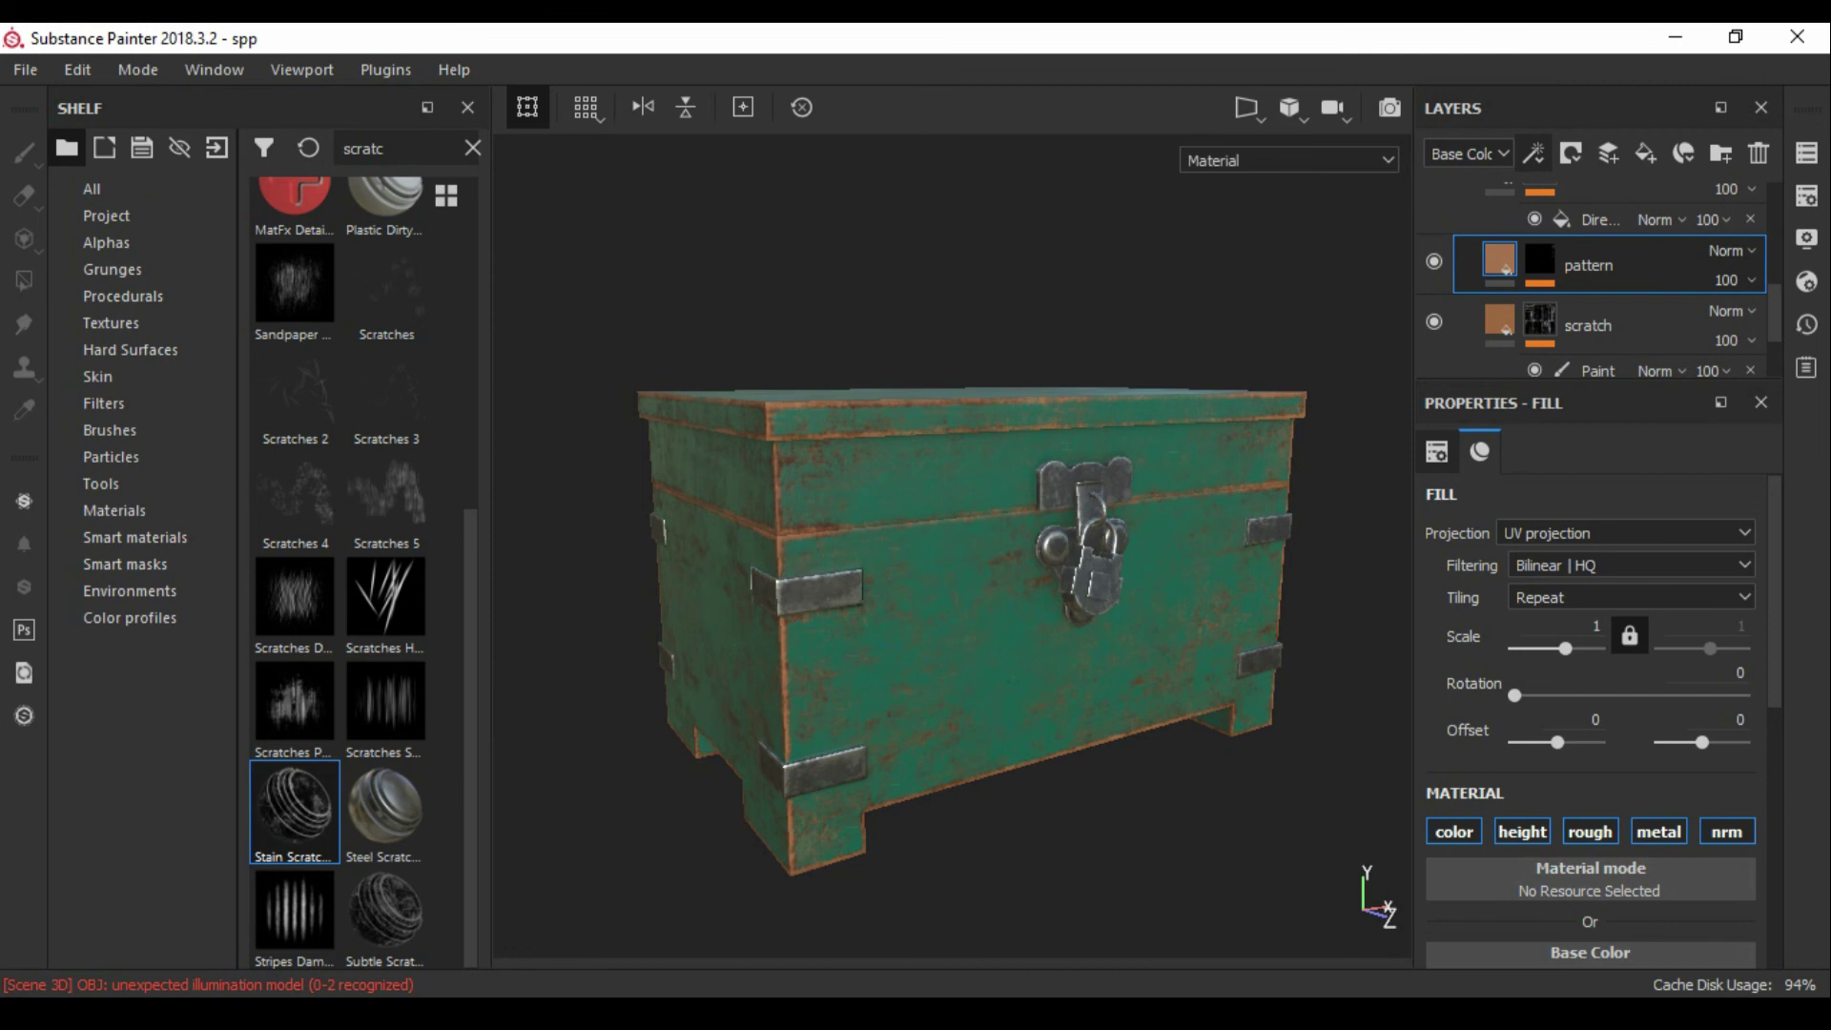
scroll(1602, 286, up, 5)
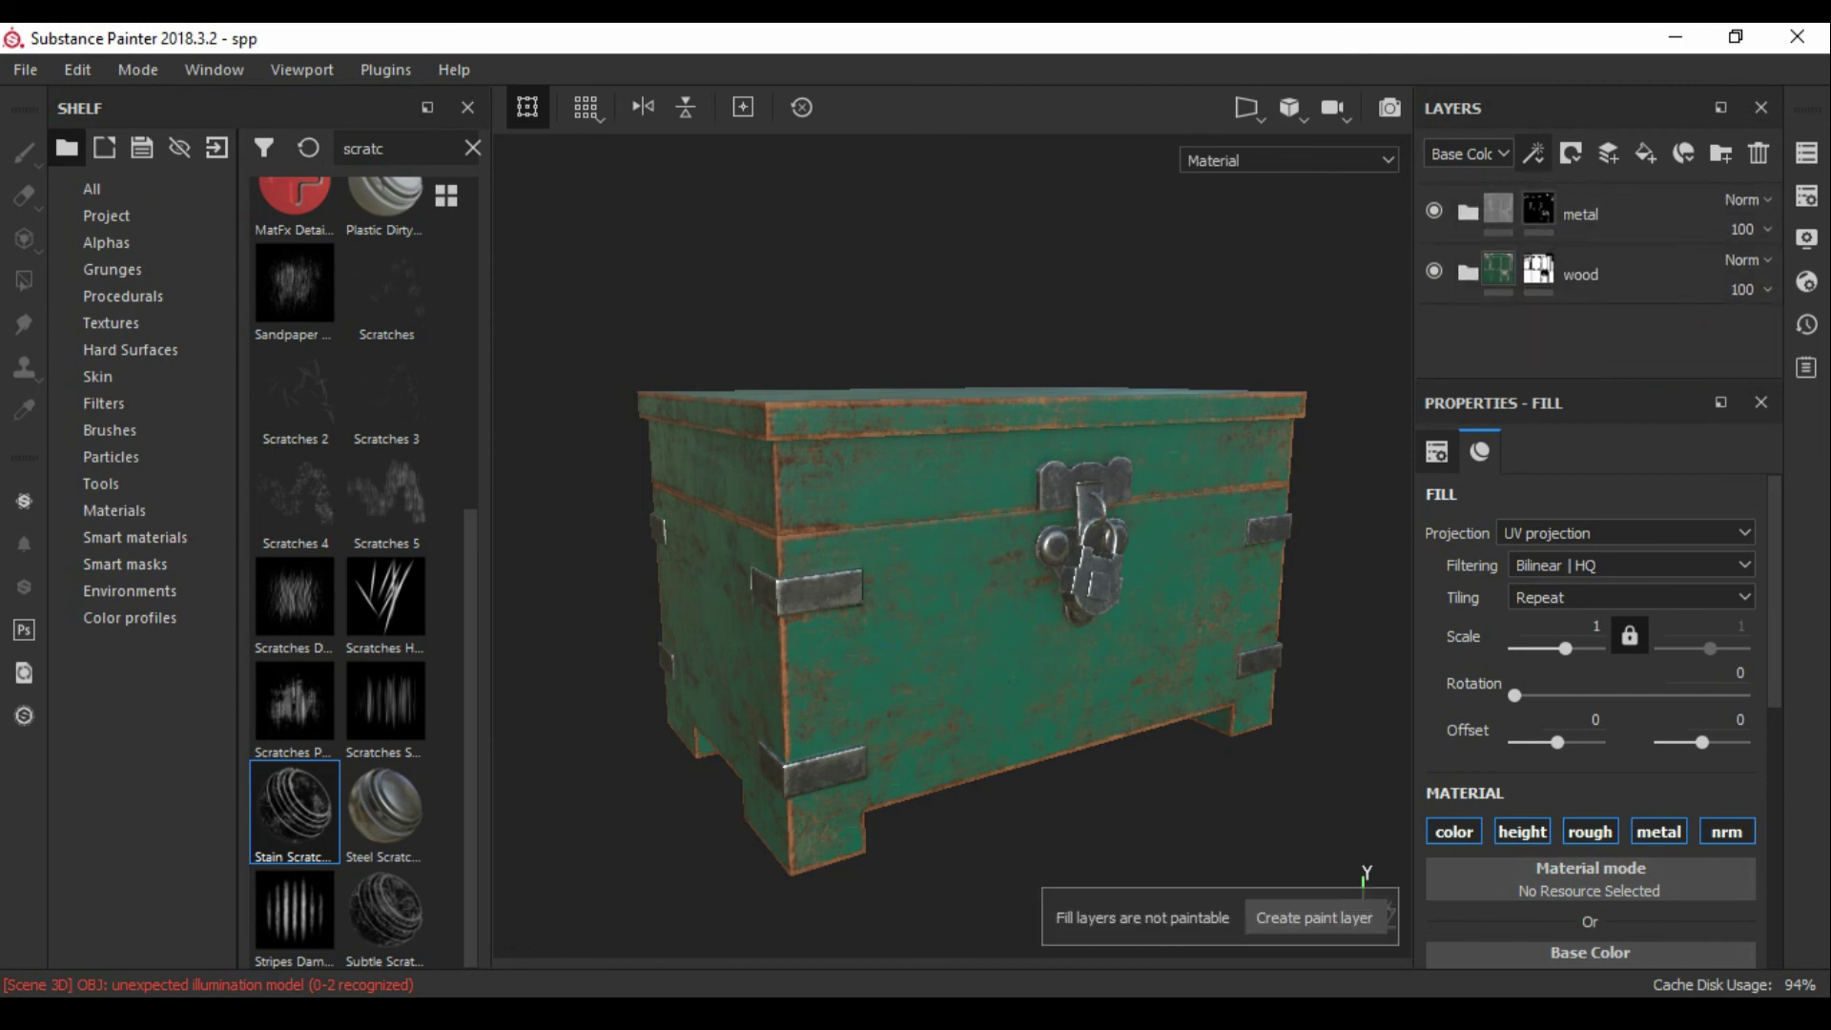
Step: Expand the wood group and select its paint layer, viewing the chest from the front
alt+drag(954, 591, 1049, 592)
mouse_move(954, 534)
alt+mouse_down()
mouse_move(877, 648)
mouse_move(882, 620)
alt+mouse_up()
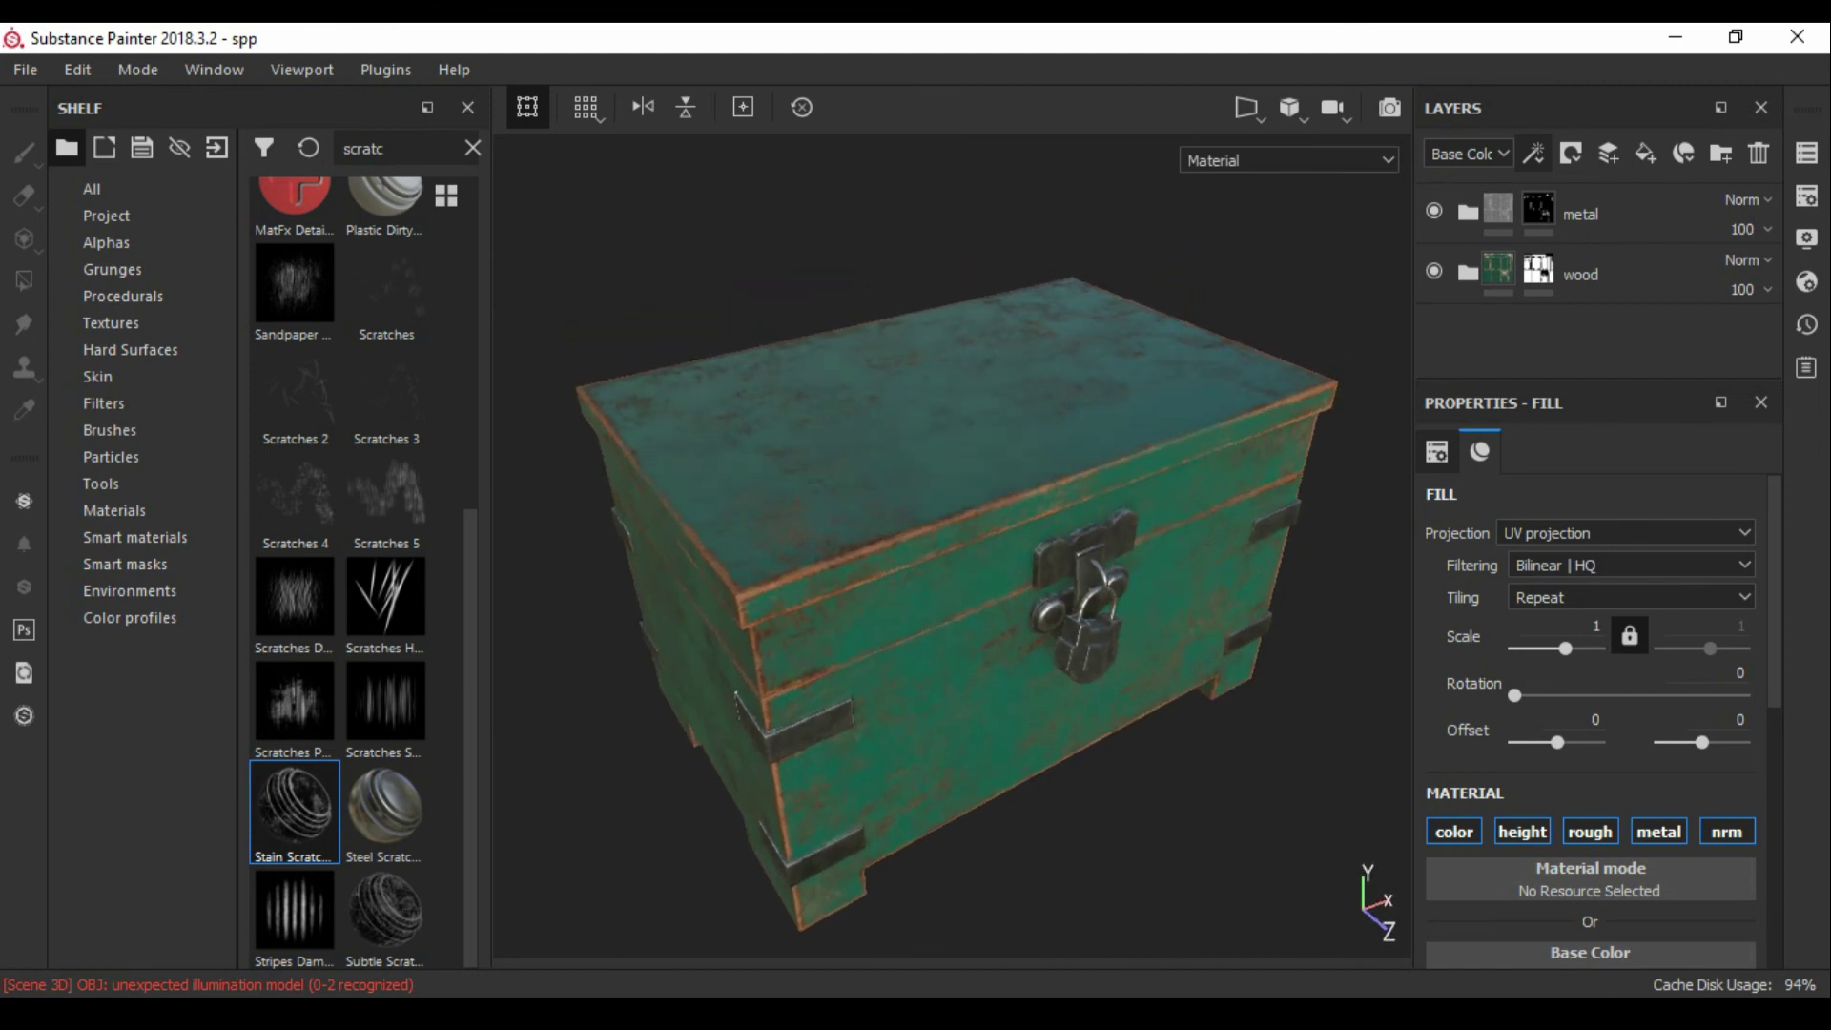
click(1468, 274)
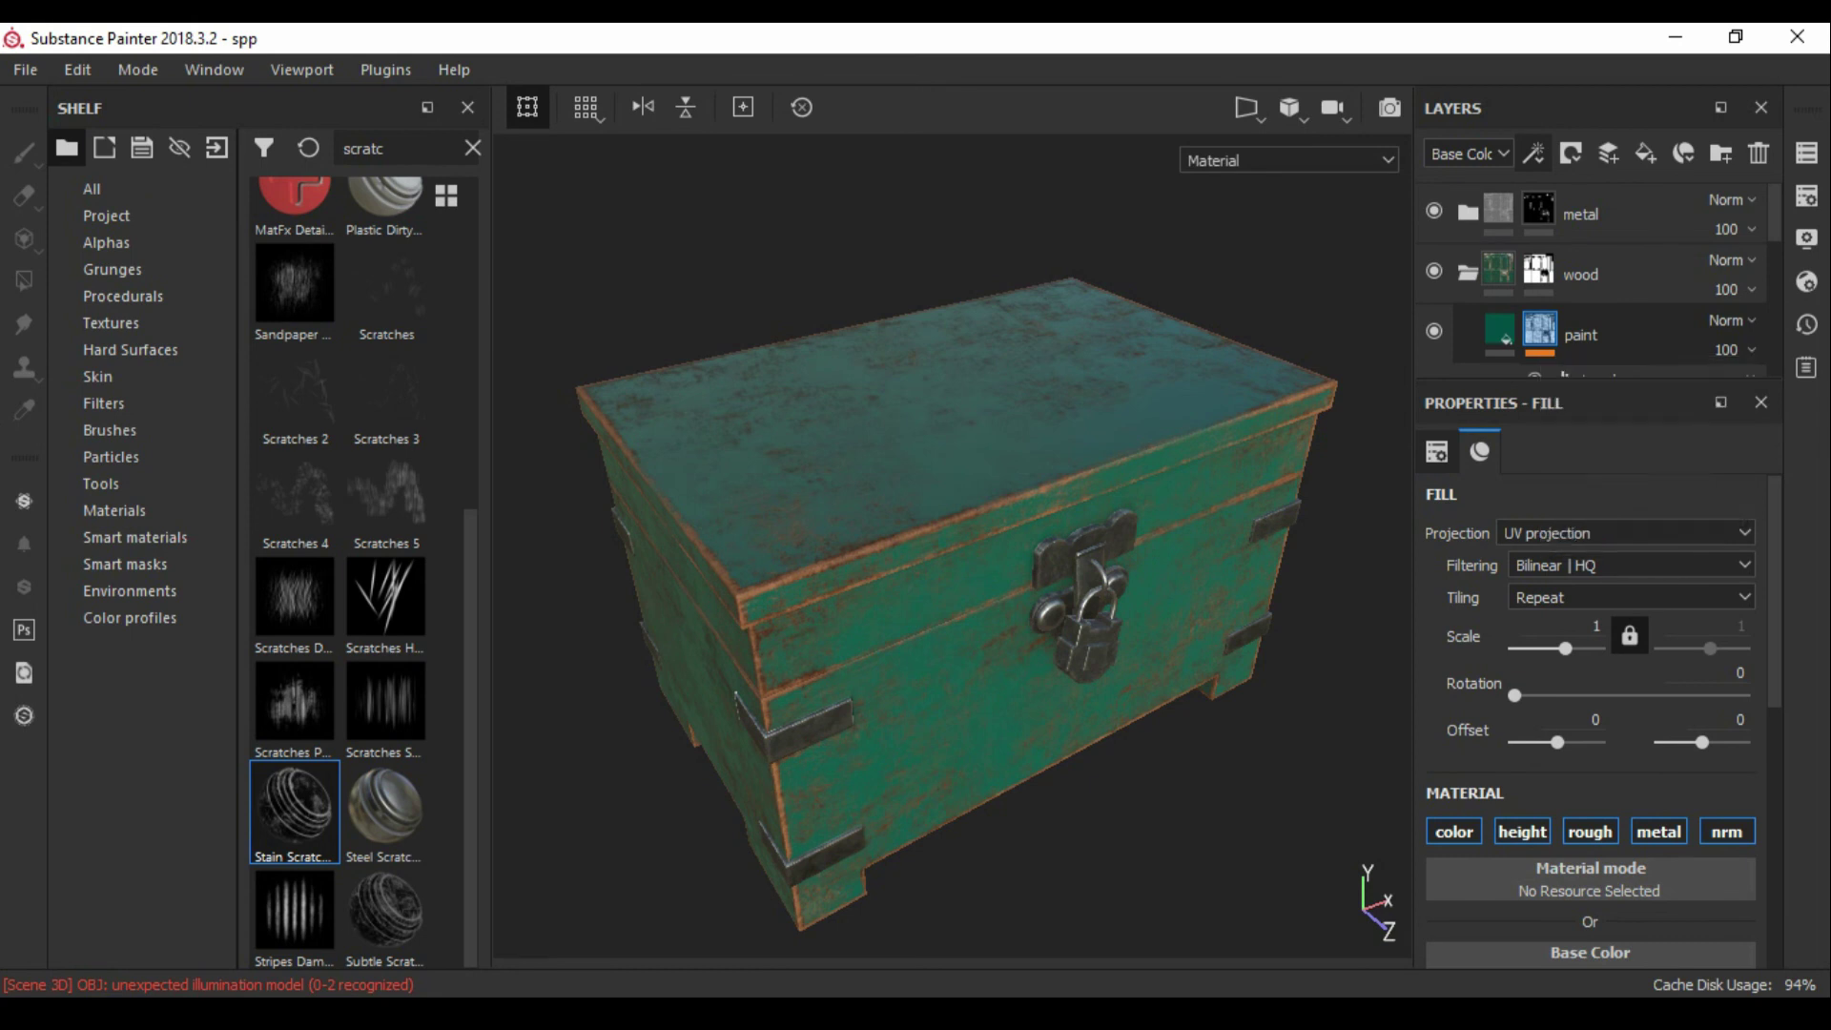
alt+click(1539, 329)
click(1499, 329)
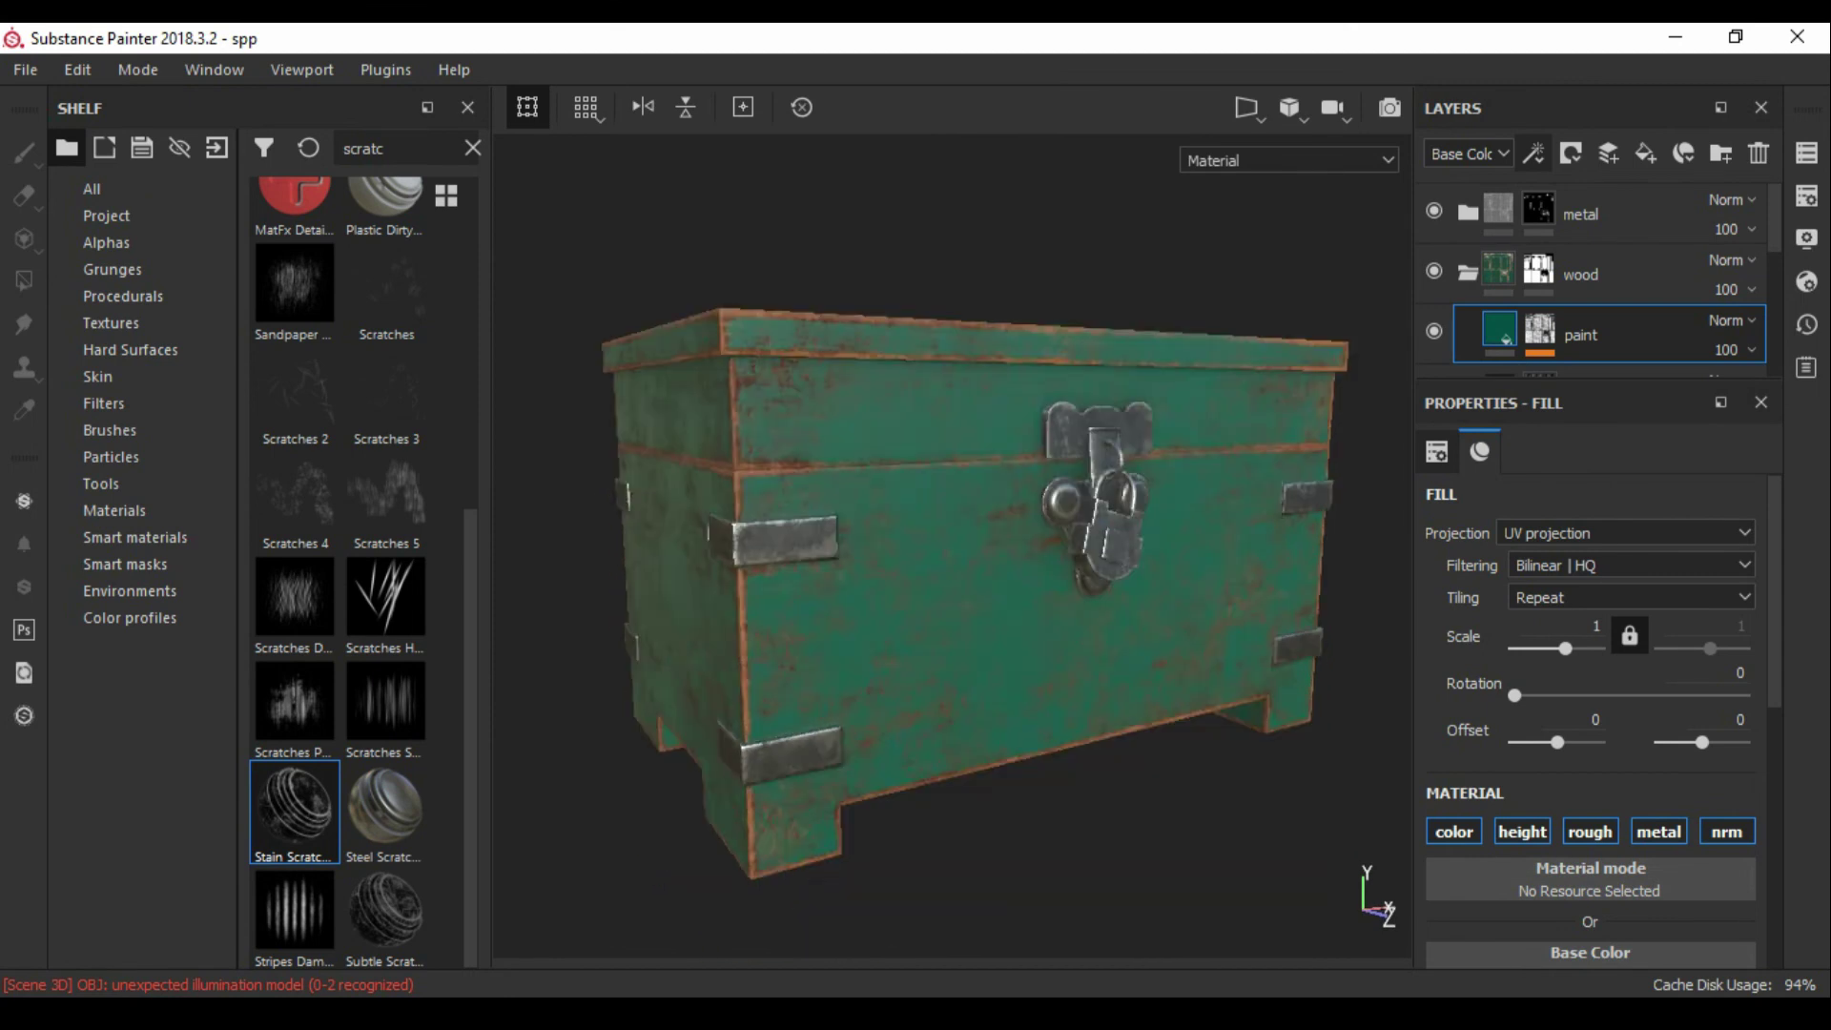
alt+drag(953, 572, 954, 496)
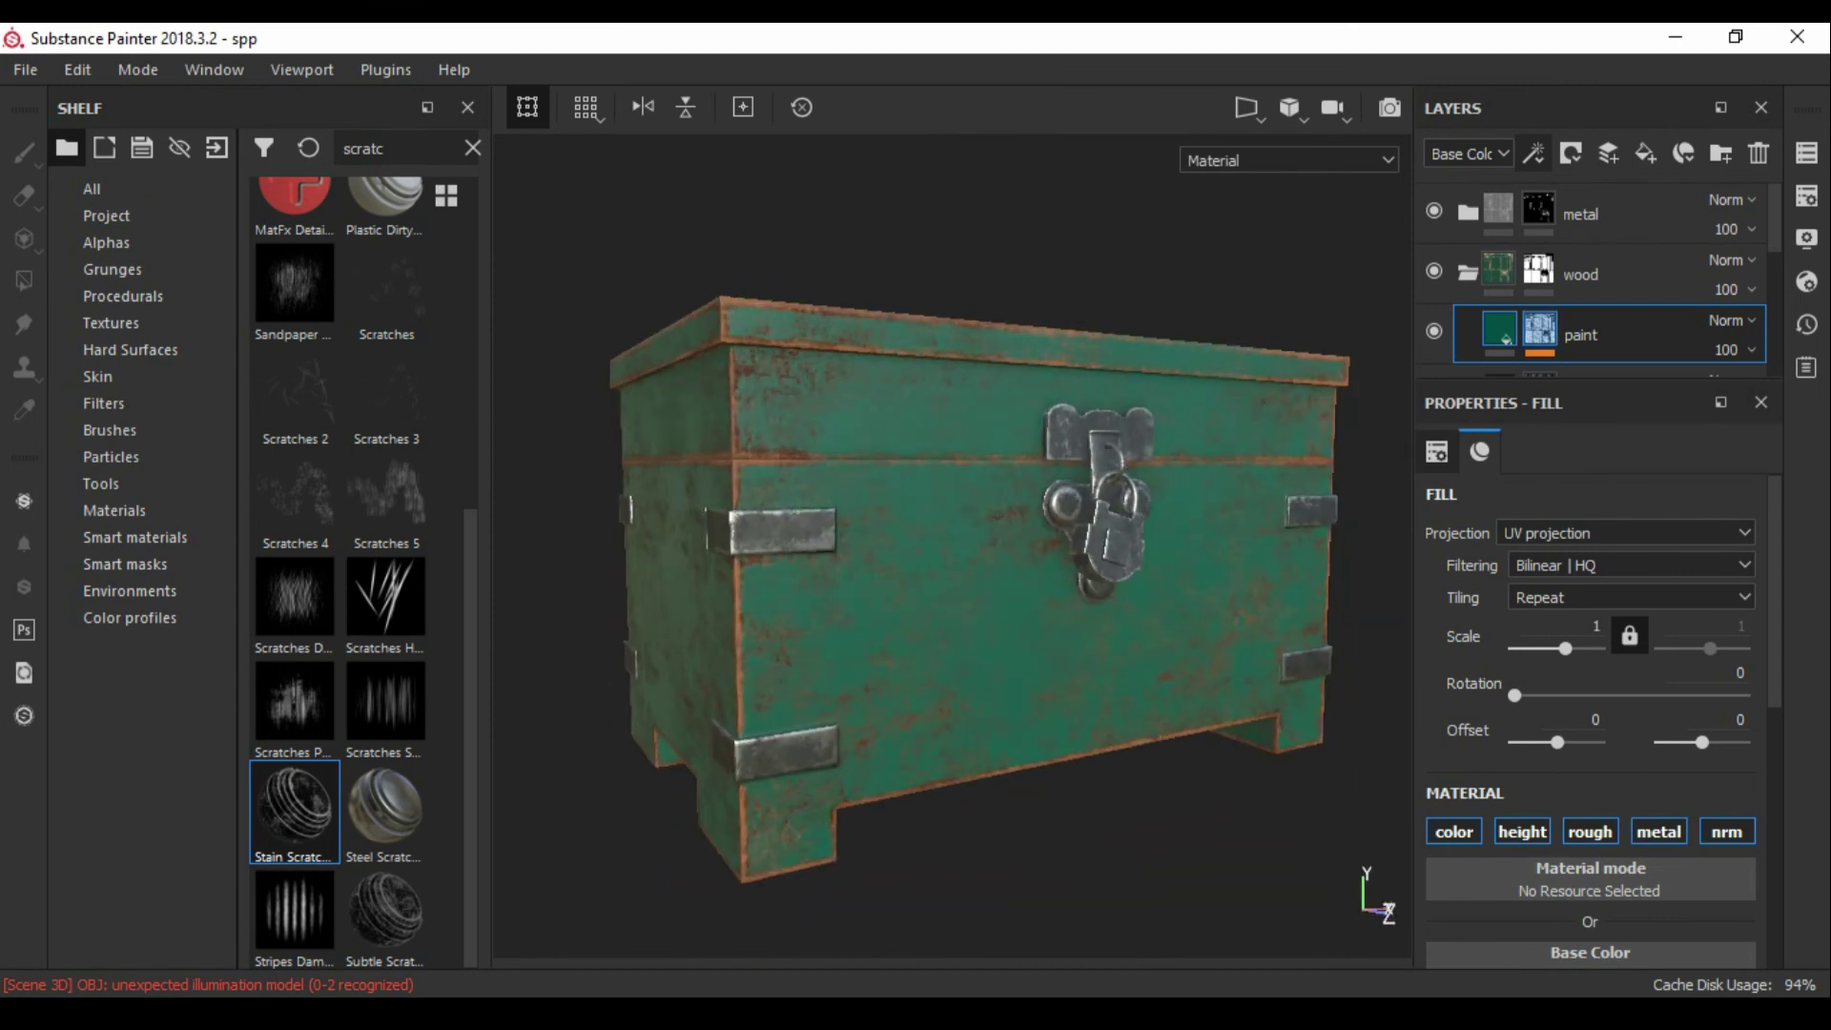
alt+click(1539, 329)
Step: Lower the paint mask generator's Global Balance to 0.47 so less rust shows
scroll(1536, 338, down, 3)
scroll(1537, 338, down, 2)
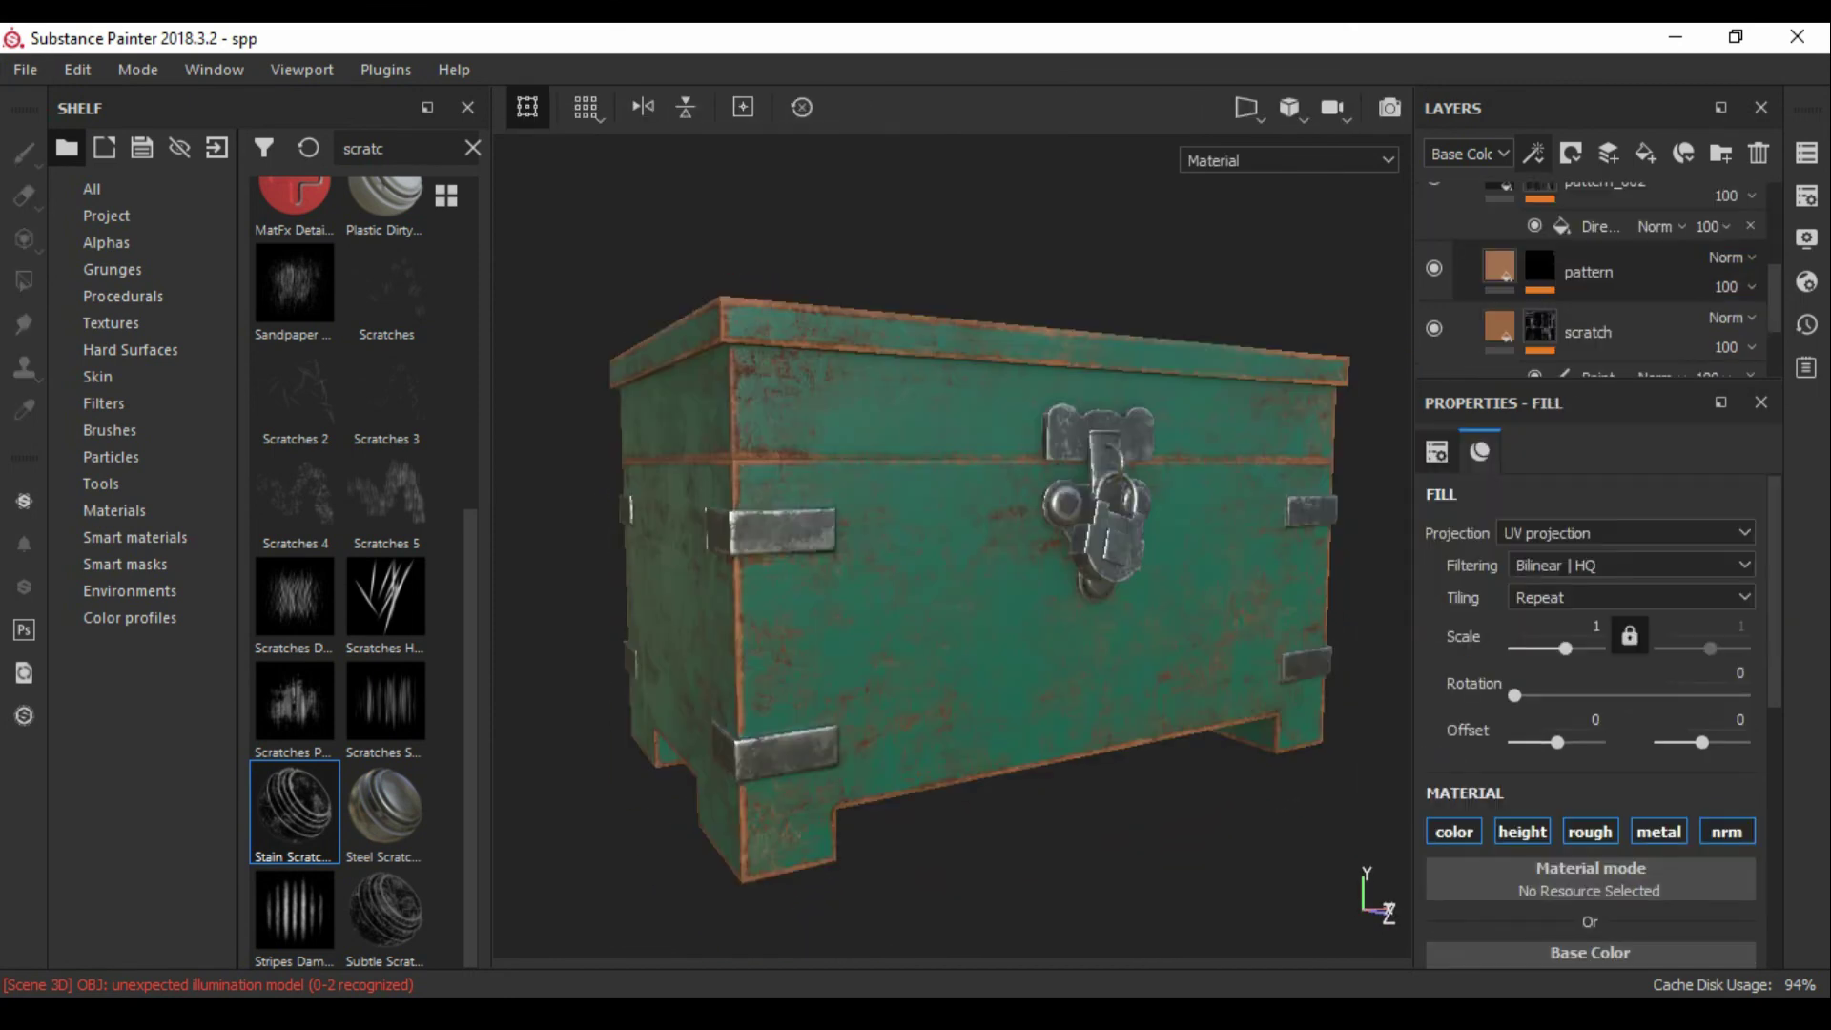
scroll(1537, 337, up, 2)
click(1573, 231)
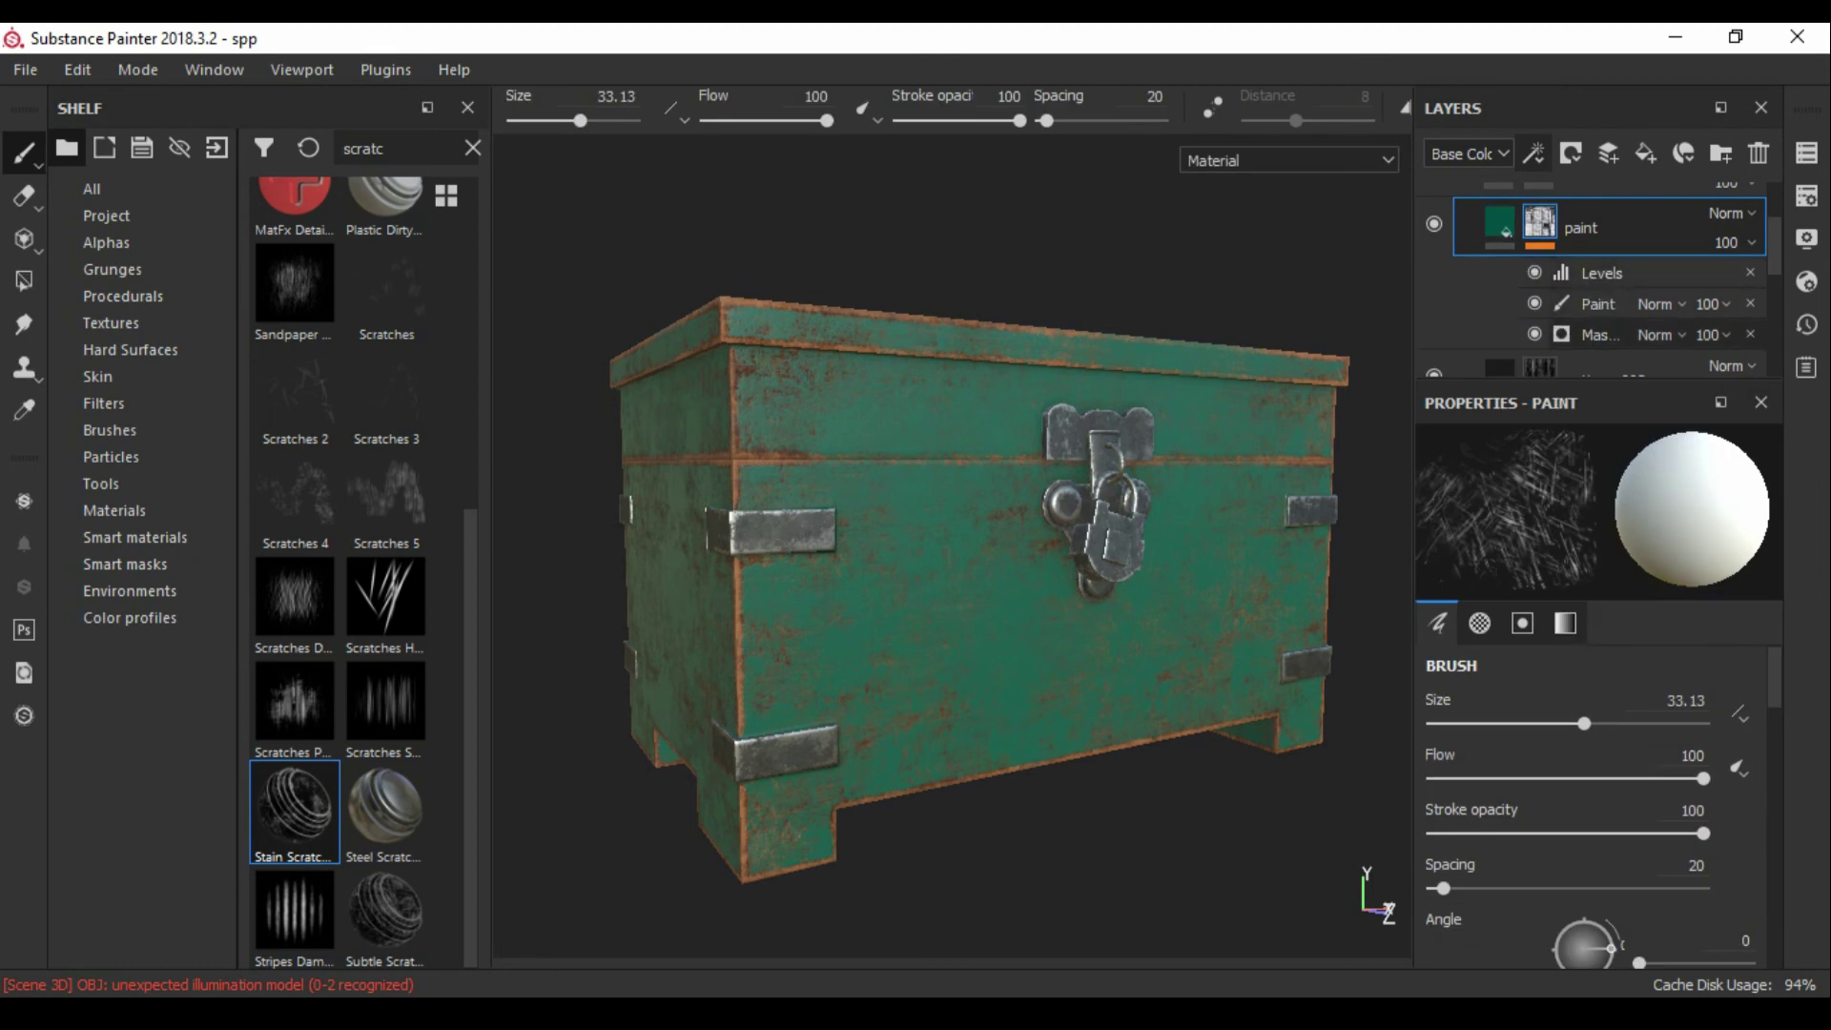
click(1595, 334)
scroll(1574, 649, up, 2)
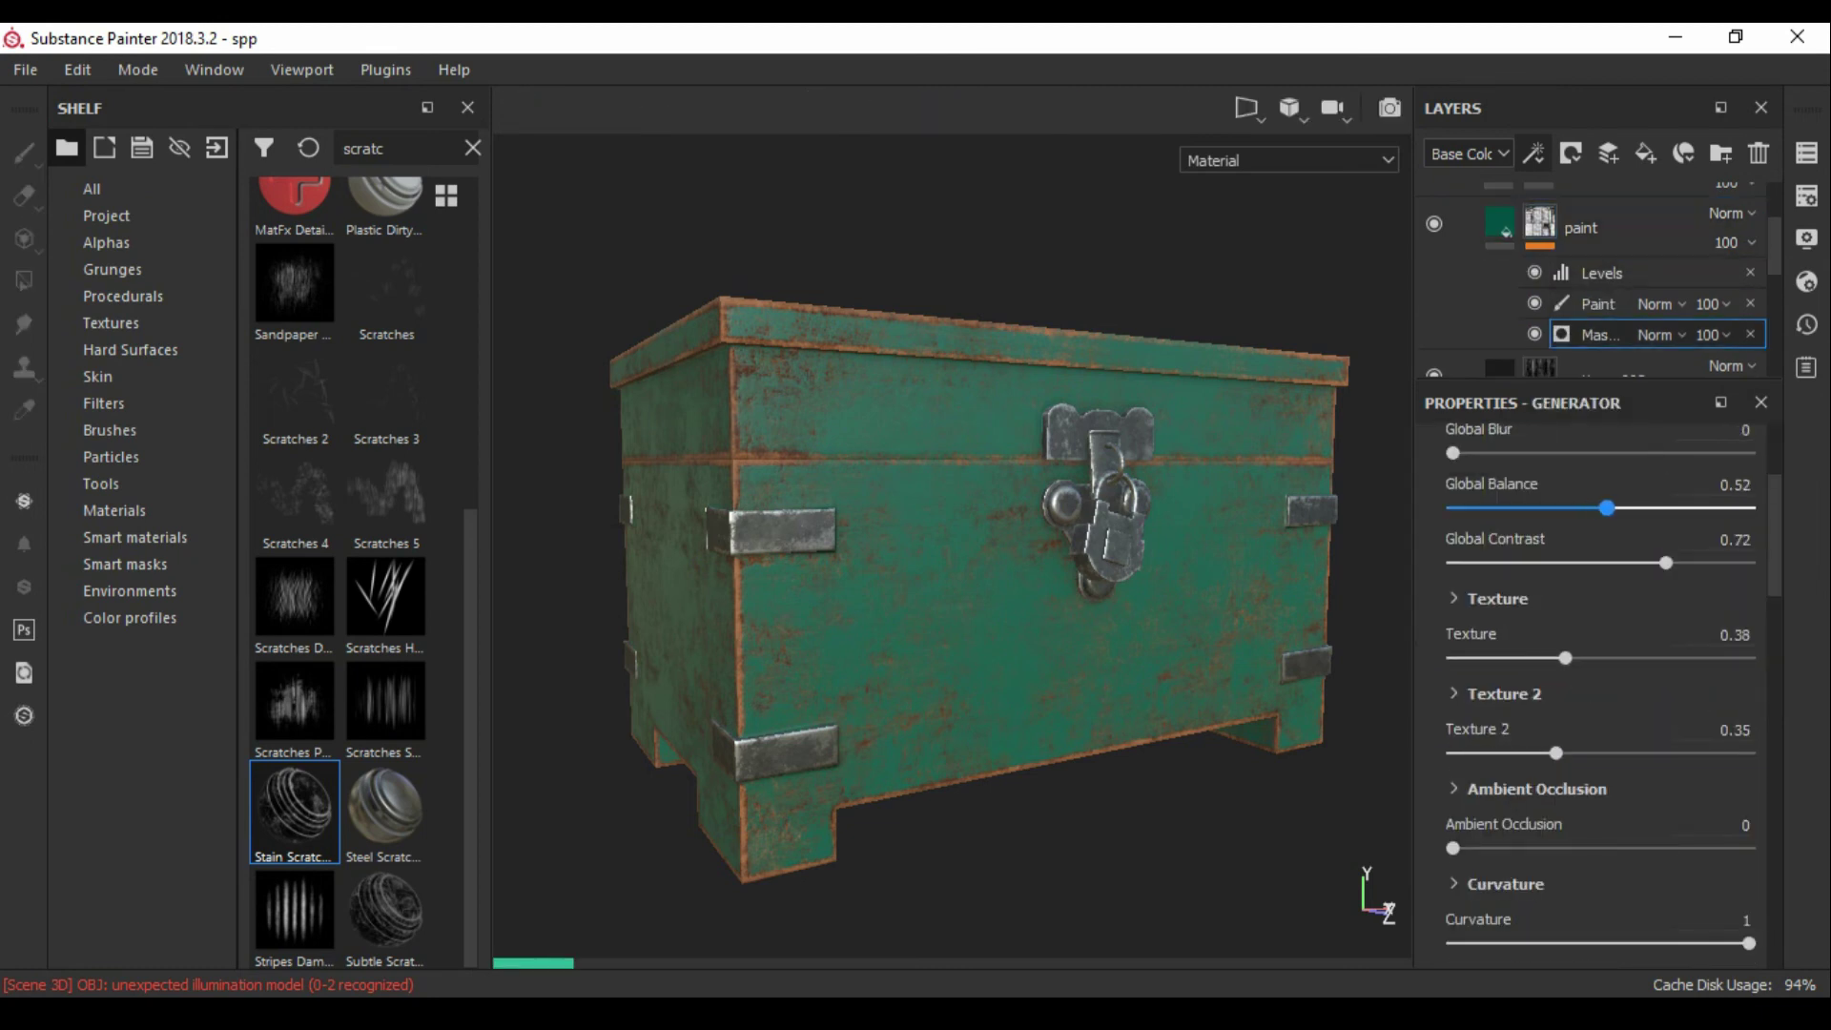
drag(1592, 508, 1576, 507)
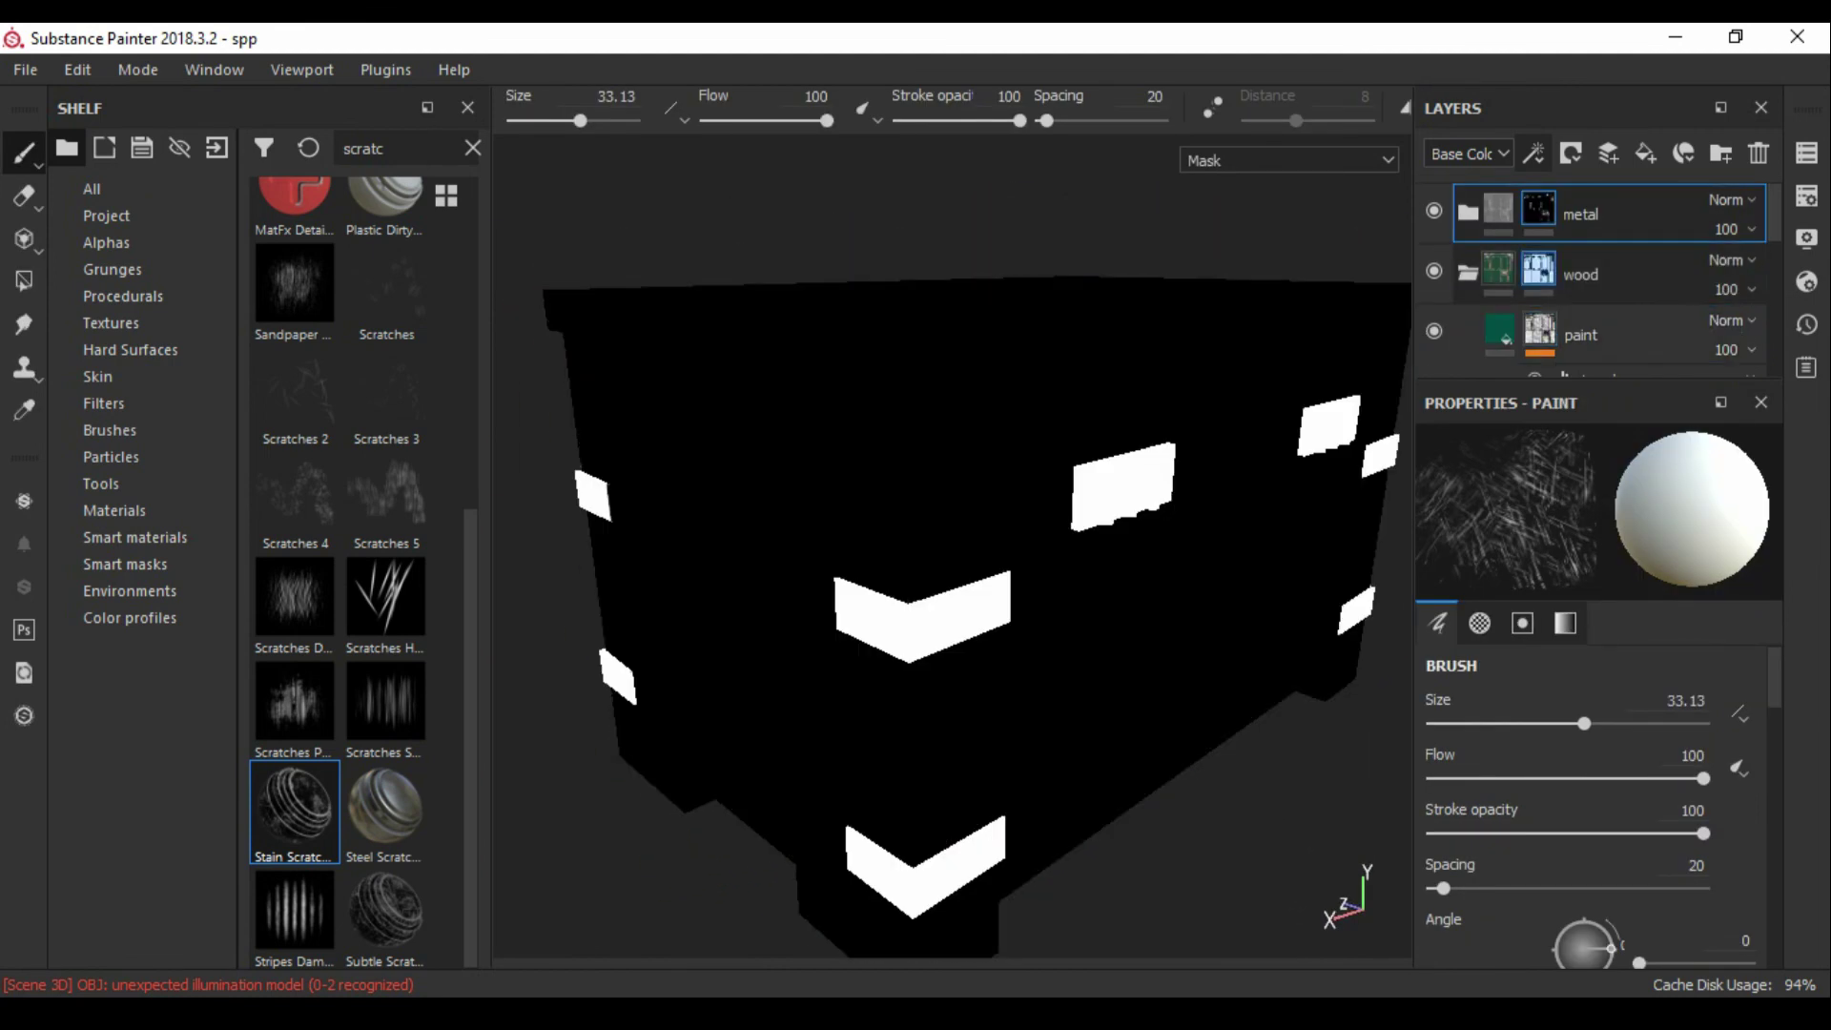
Step: Use Polygon Fill on the wood mask, then return to the wood layer's view
click(24, 279)
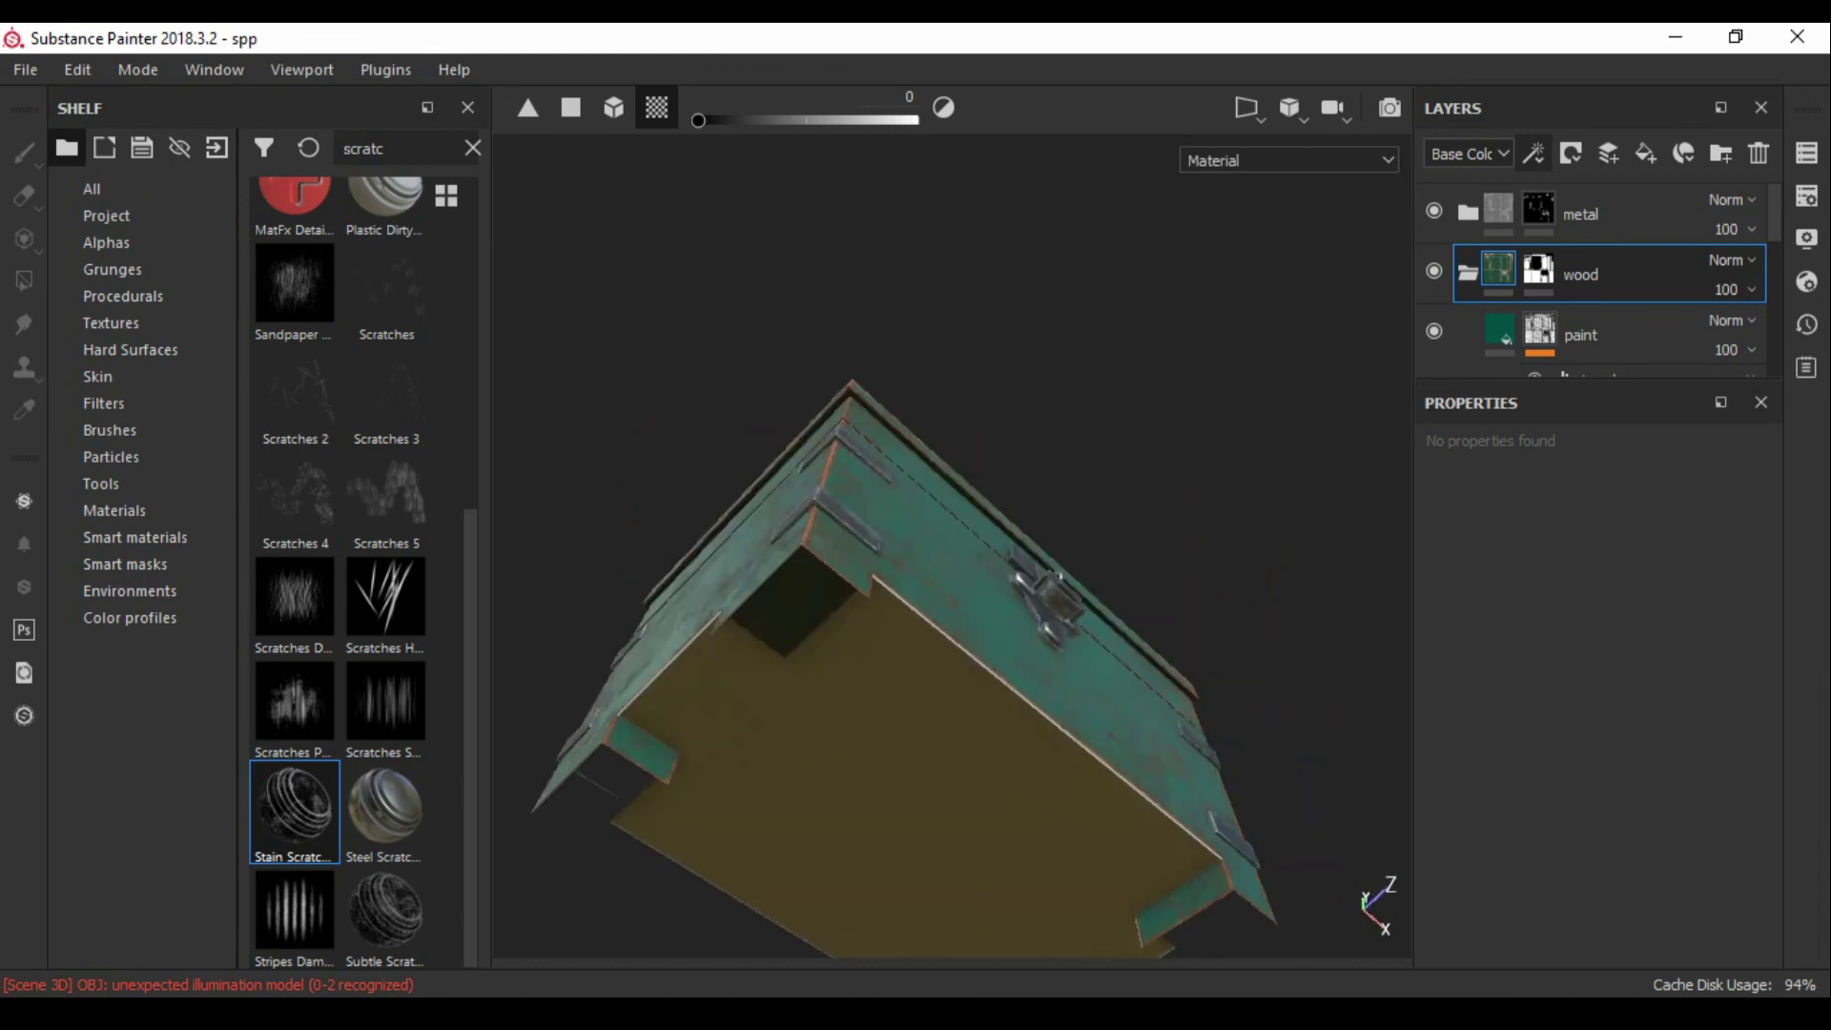
key(4)
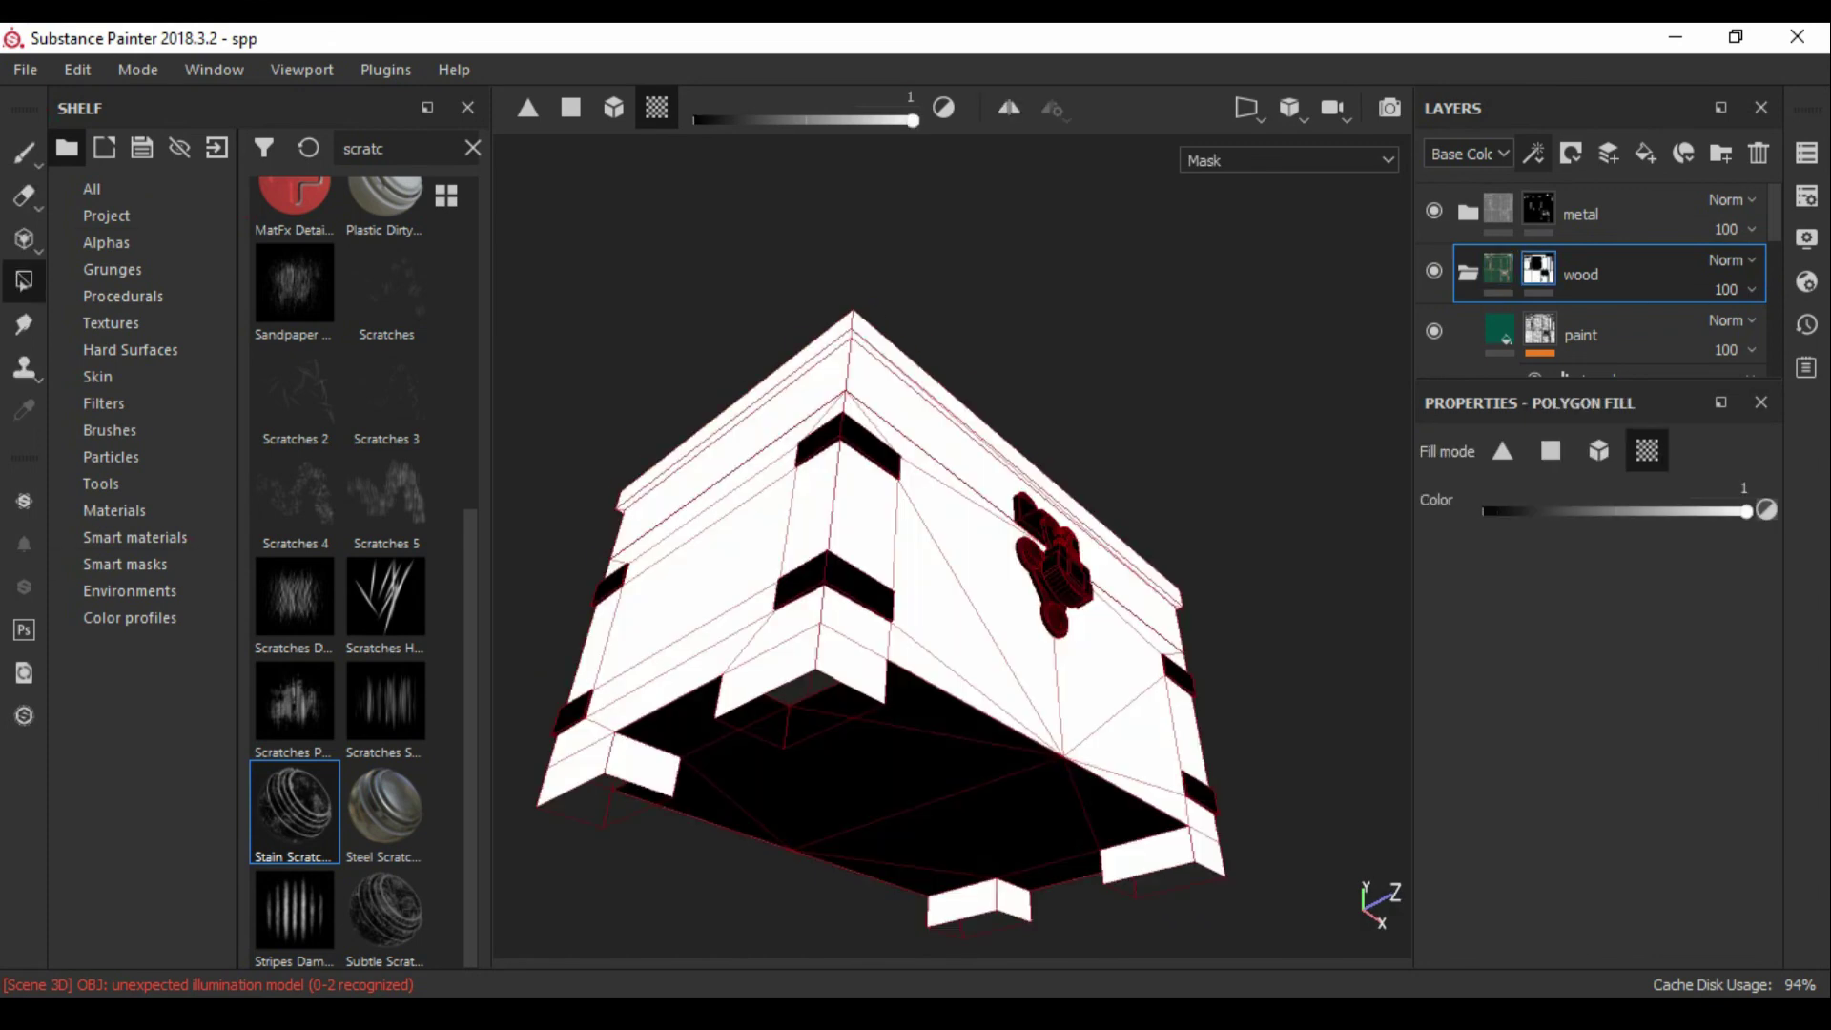
click(1499, 270)
mouse_move(954, 524)
alt+mouse_down()
mouse_move(977, 610)
mouse_move(982, 534)
mouse_move(1030, 424)
alt+mouse_up()
Step: Darken the paint layer's Base Color to a muted green (0.000, 0.076, 0.055)
click(1580, 335)
click(1590, 788)
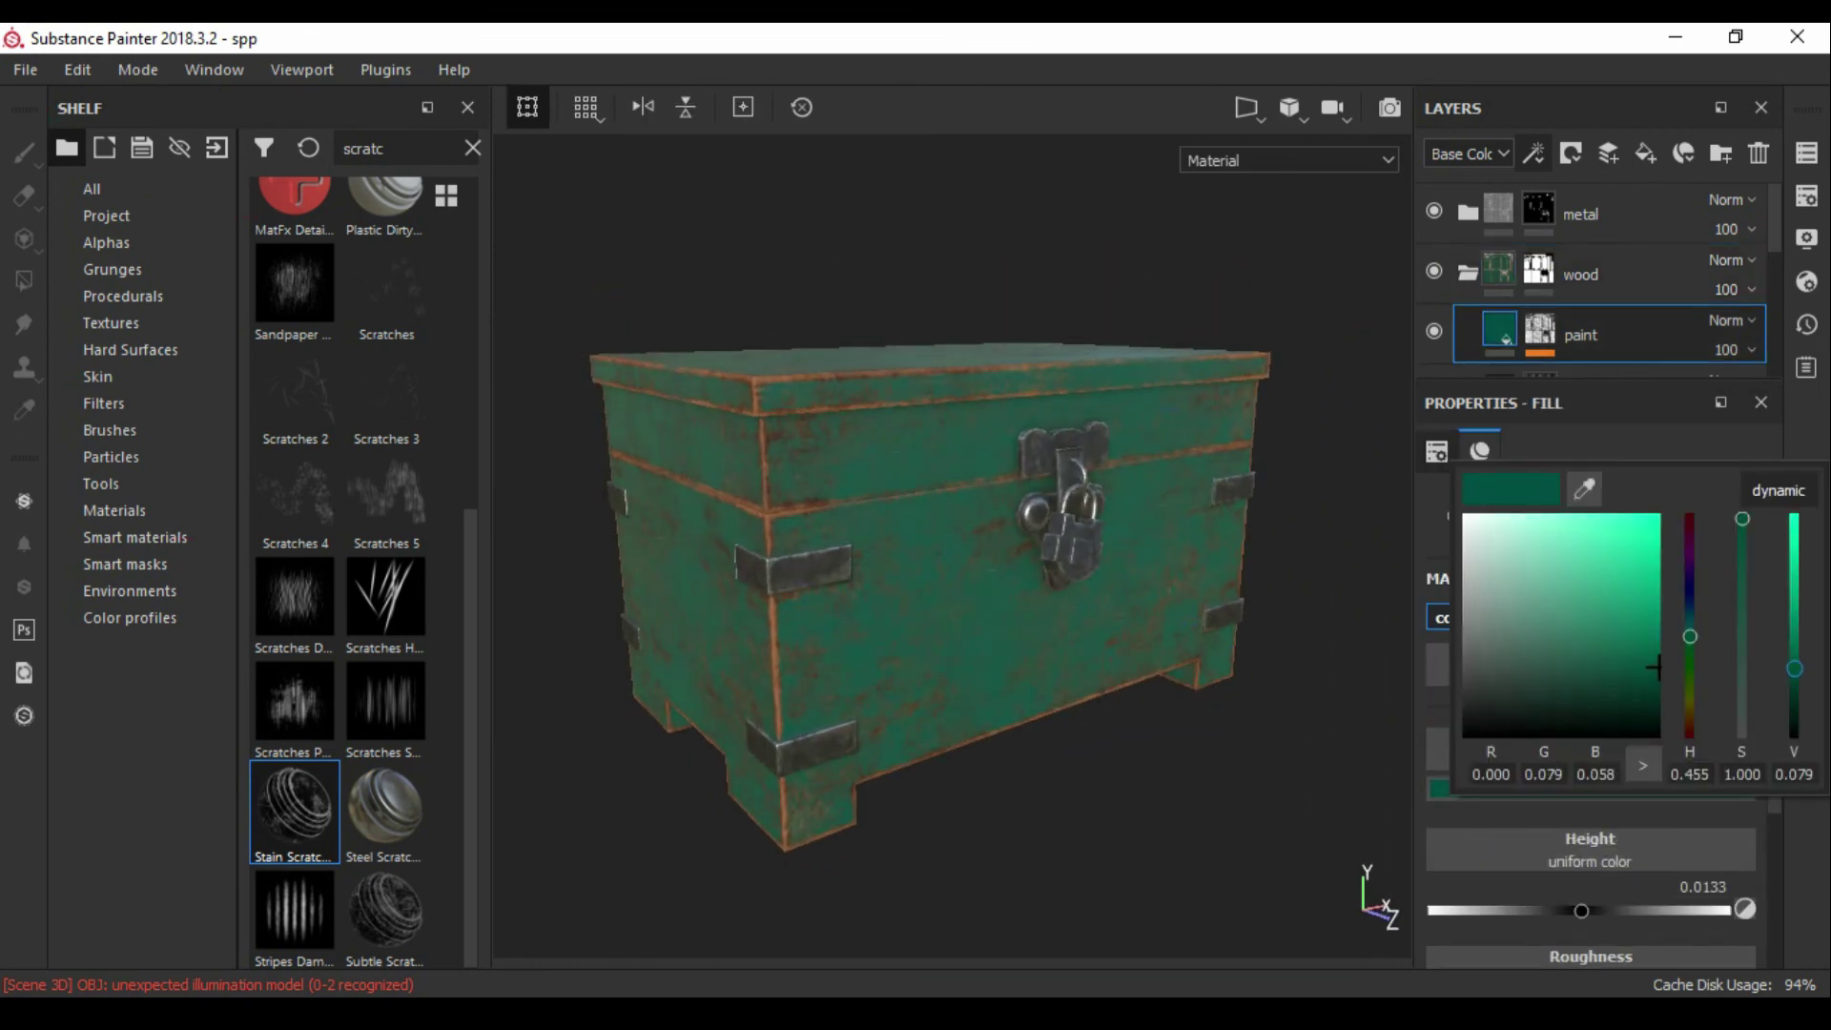
alt+drag(954, 572, 897, 582)
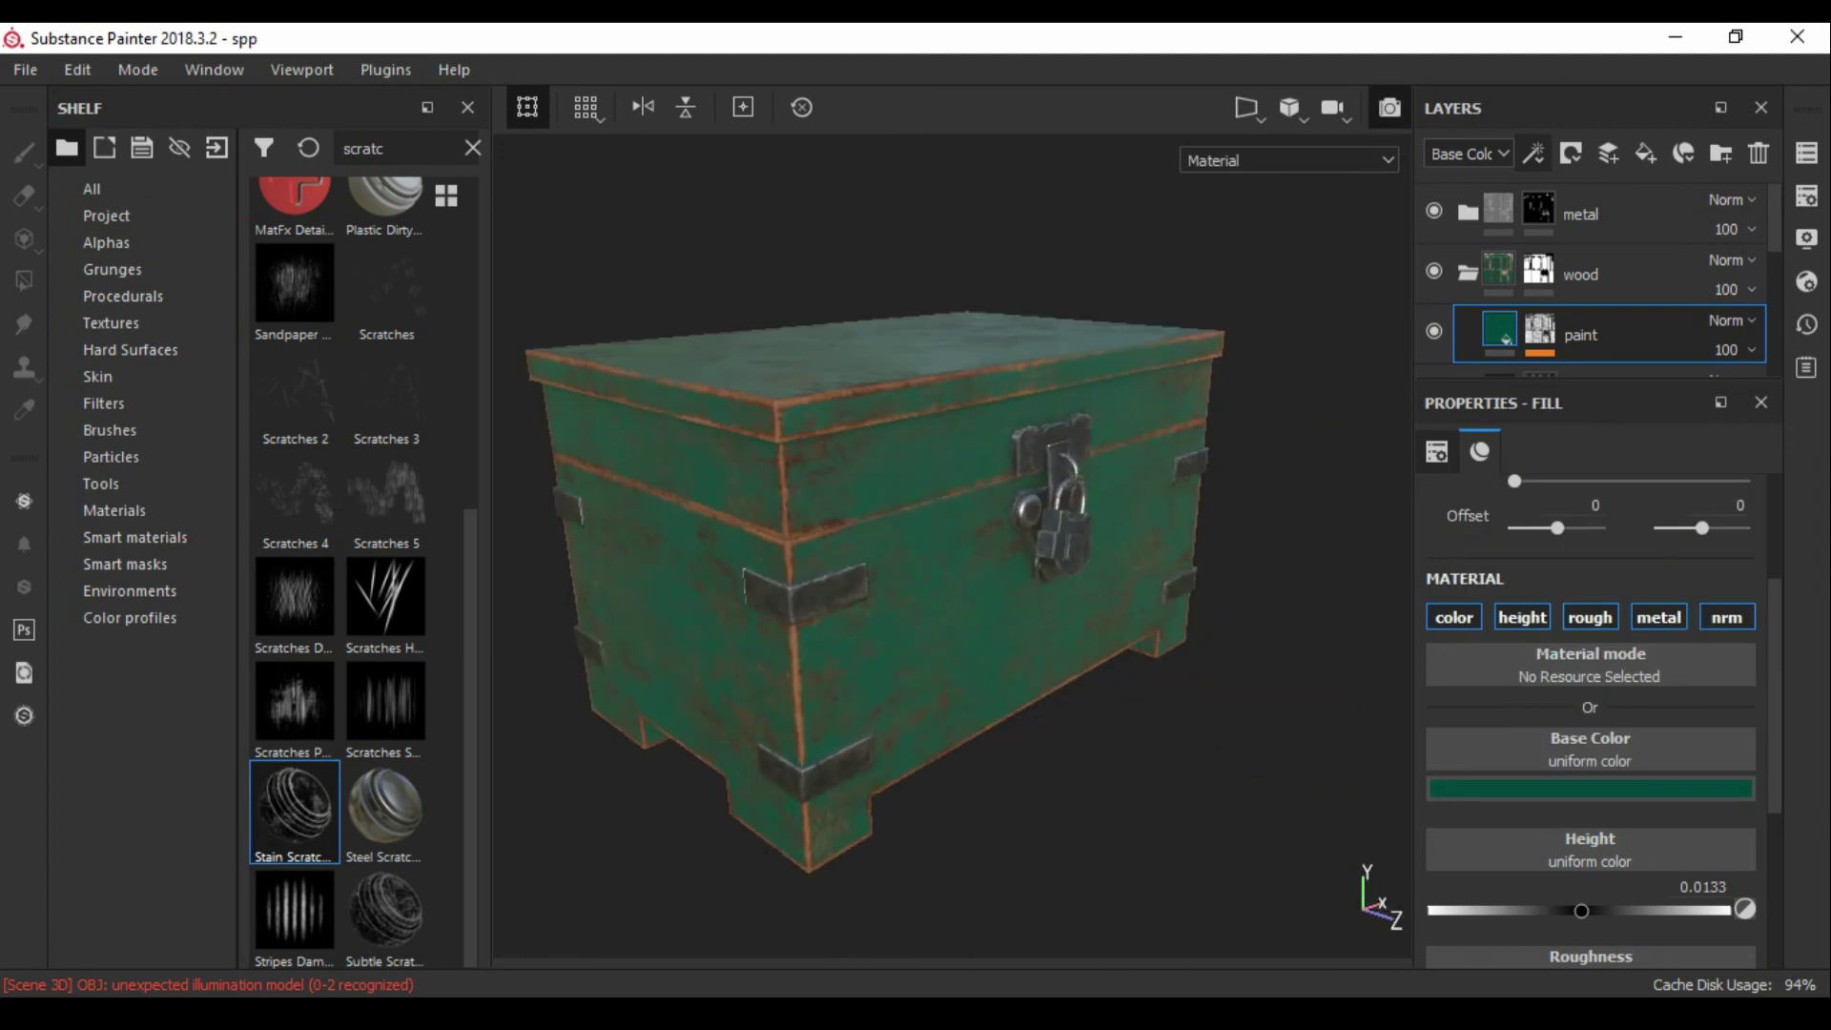
key(Tab)
key(Tab)
mouse_move(954, 572)
alt+mouse_down()
mouse_move(954, 543)
mouse_move(896, 572)
mouse_move(1011, 562)
mouse_move(953, 629)
alt+mouse_up()
click(1590, 787)
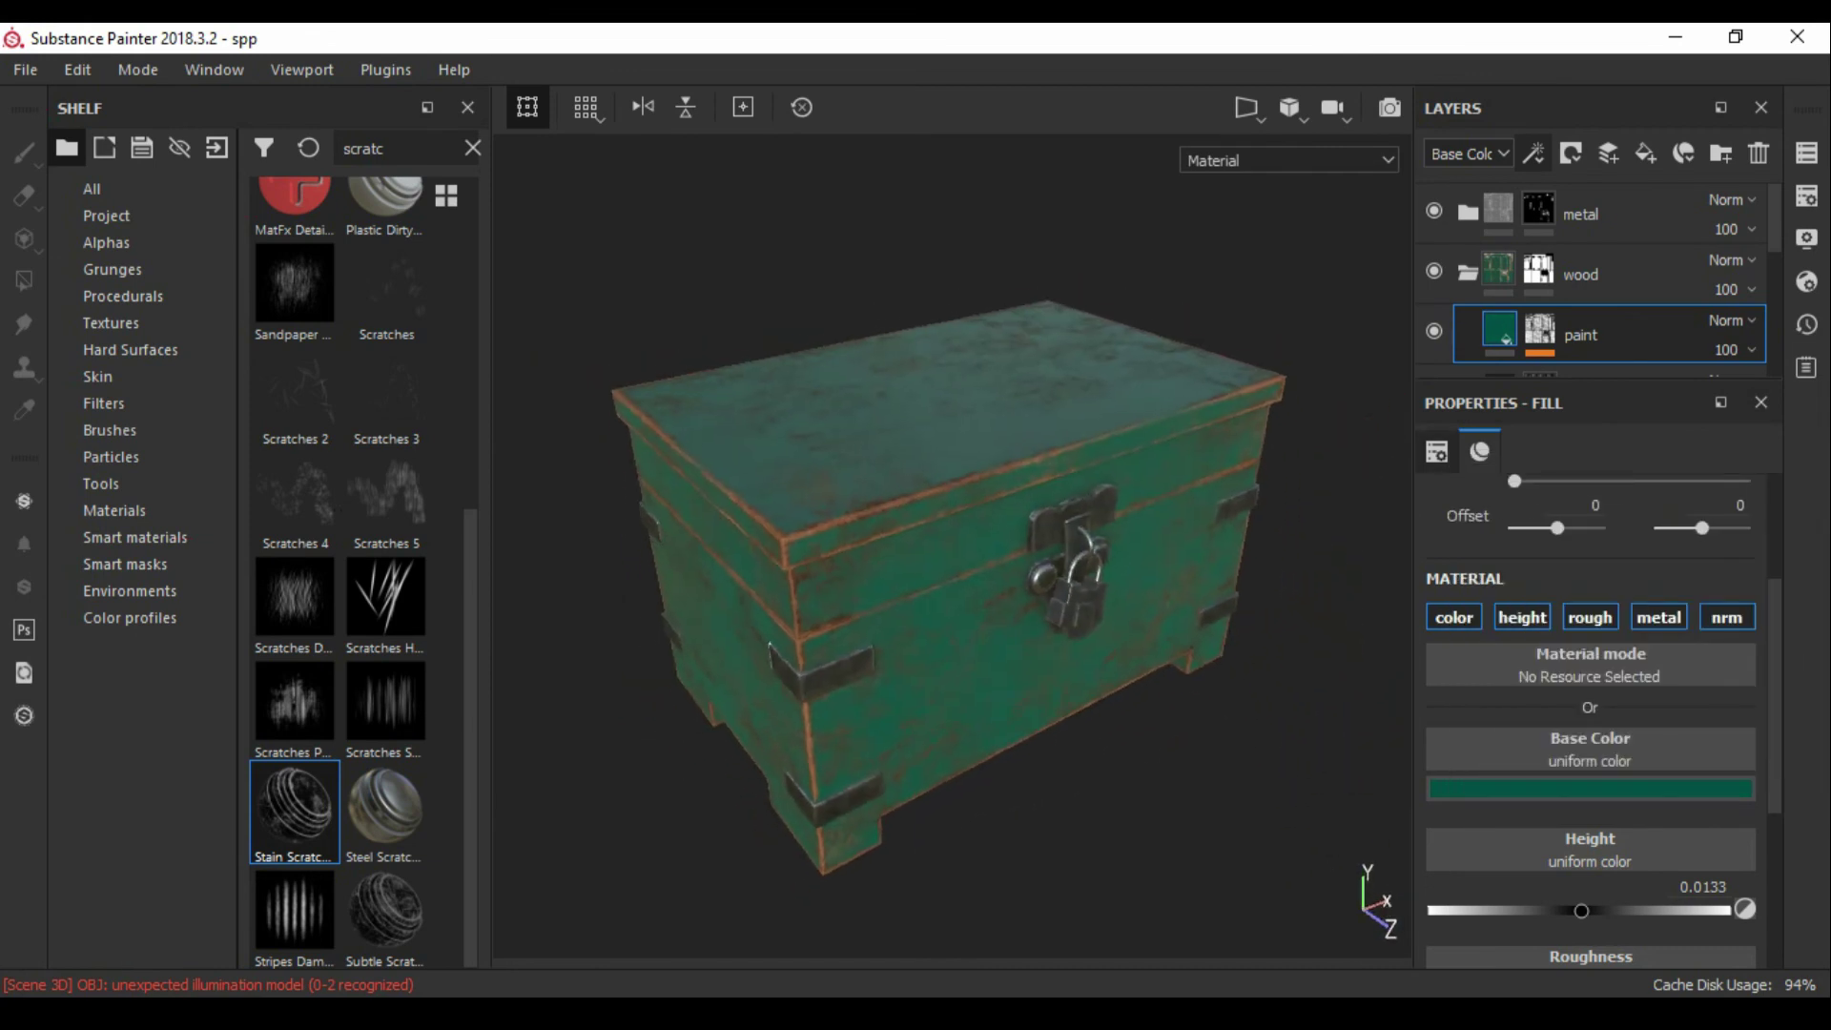
Step: Delete the unneeded fill layer
key(4)
click(1536, 338)
key(Delete)
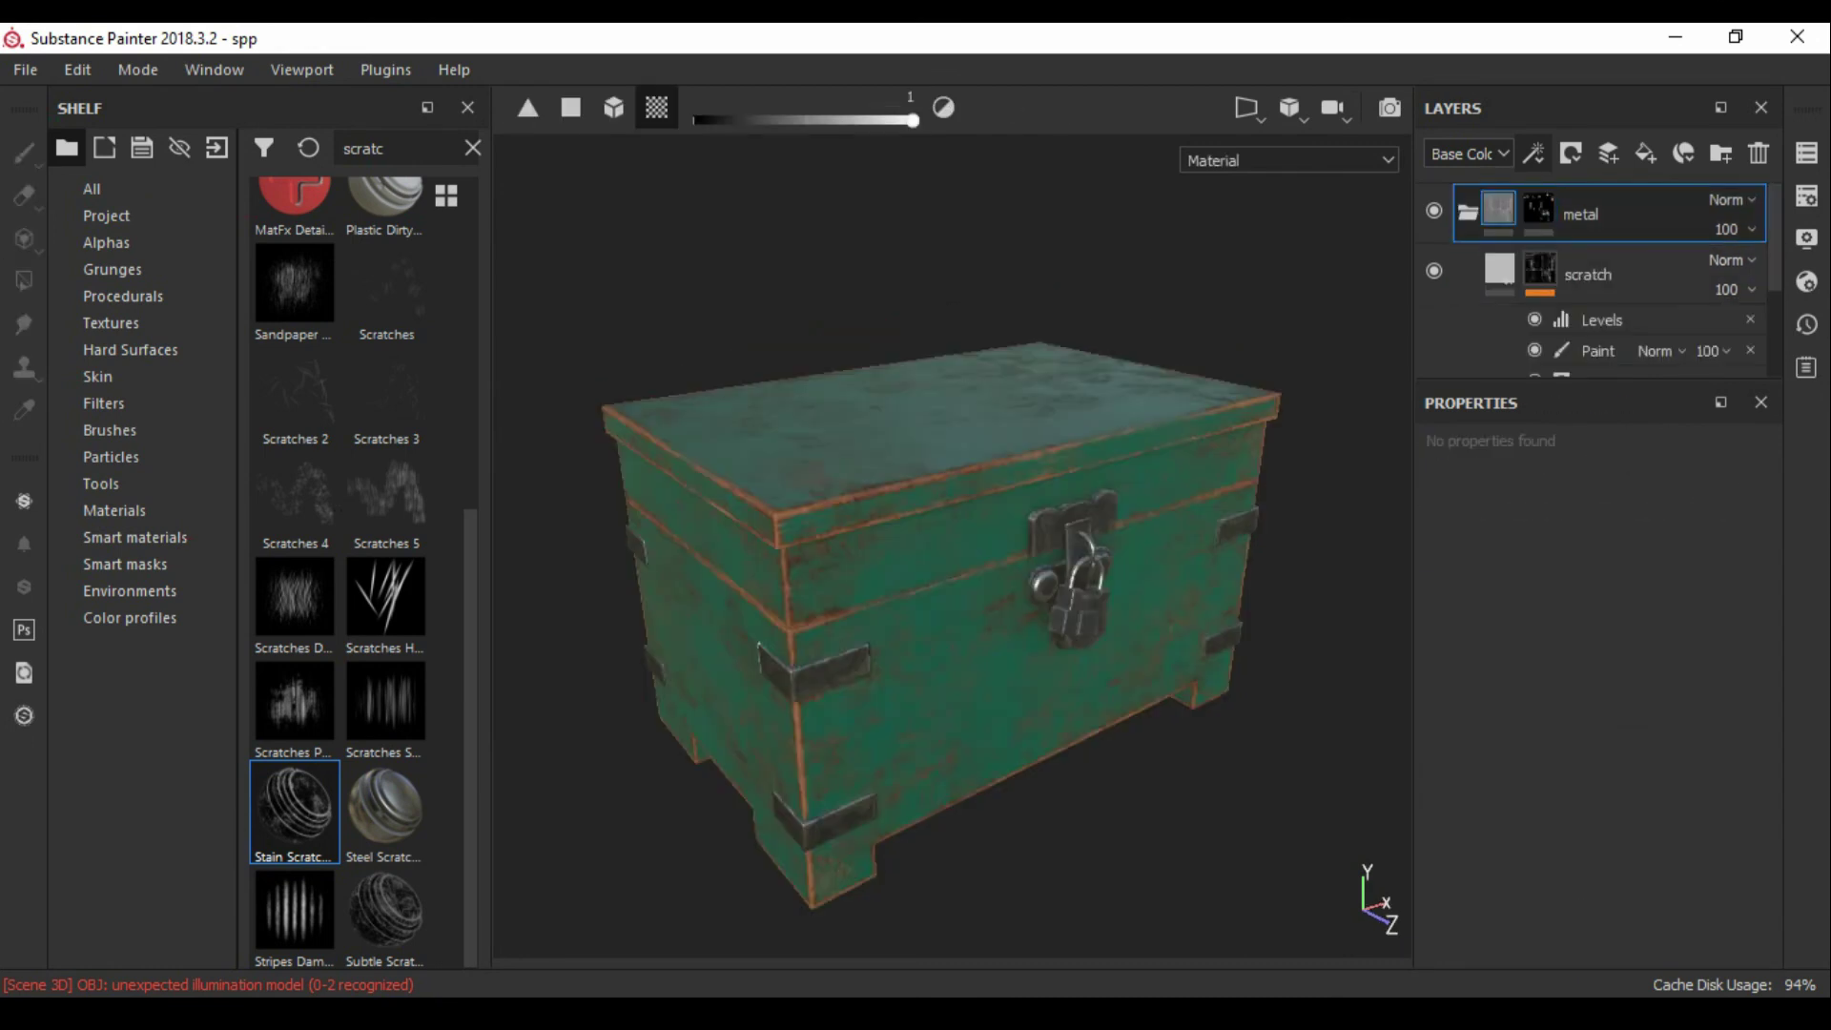
Step: Add a fill layer named 'graphic' with a black mask above the scratch layer
click(1588, 273)
alt+drag(954, 572, 1192, 591)
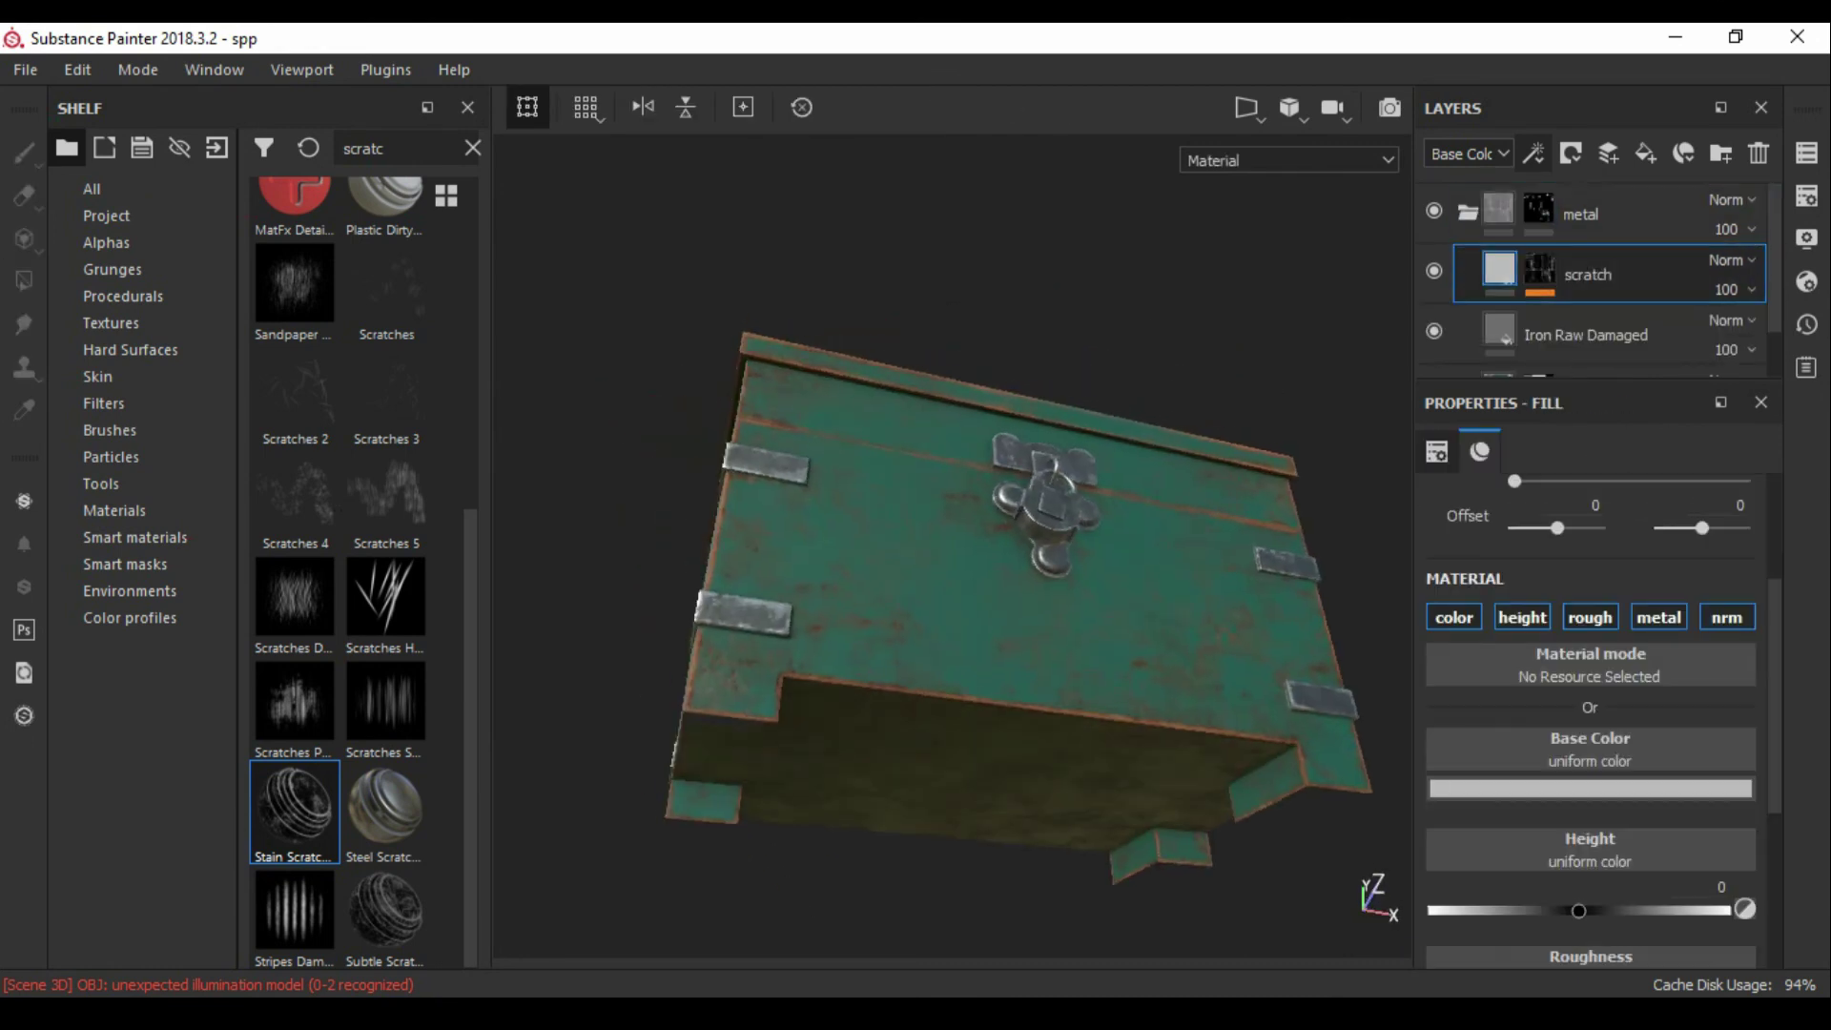
alt+drag(954, 572, 1049, 715)
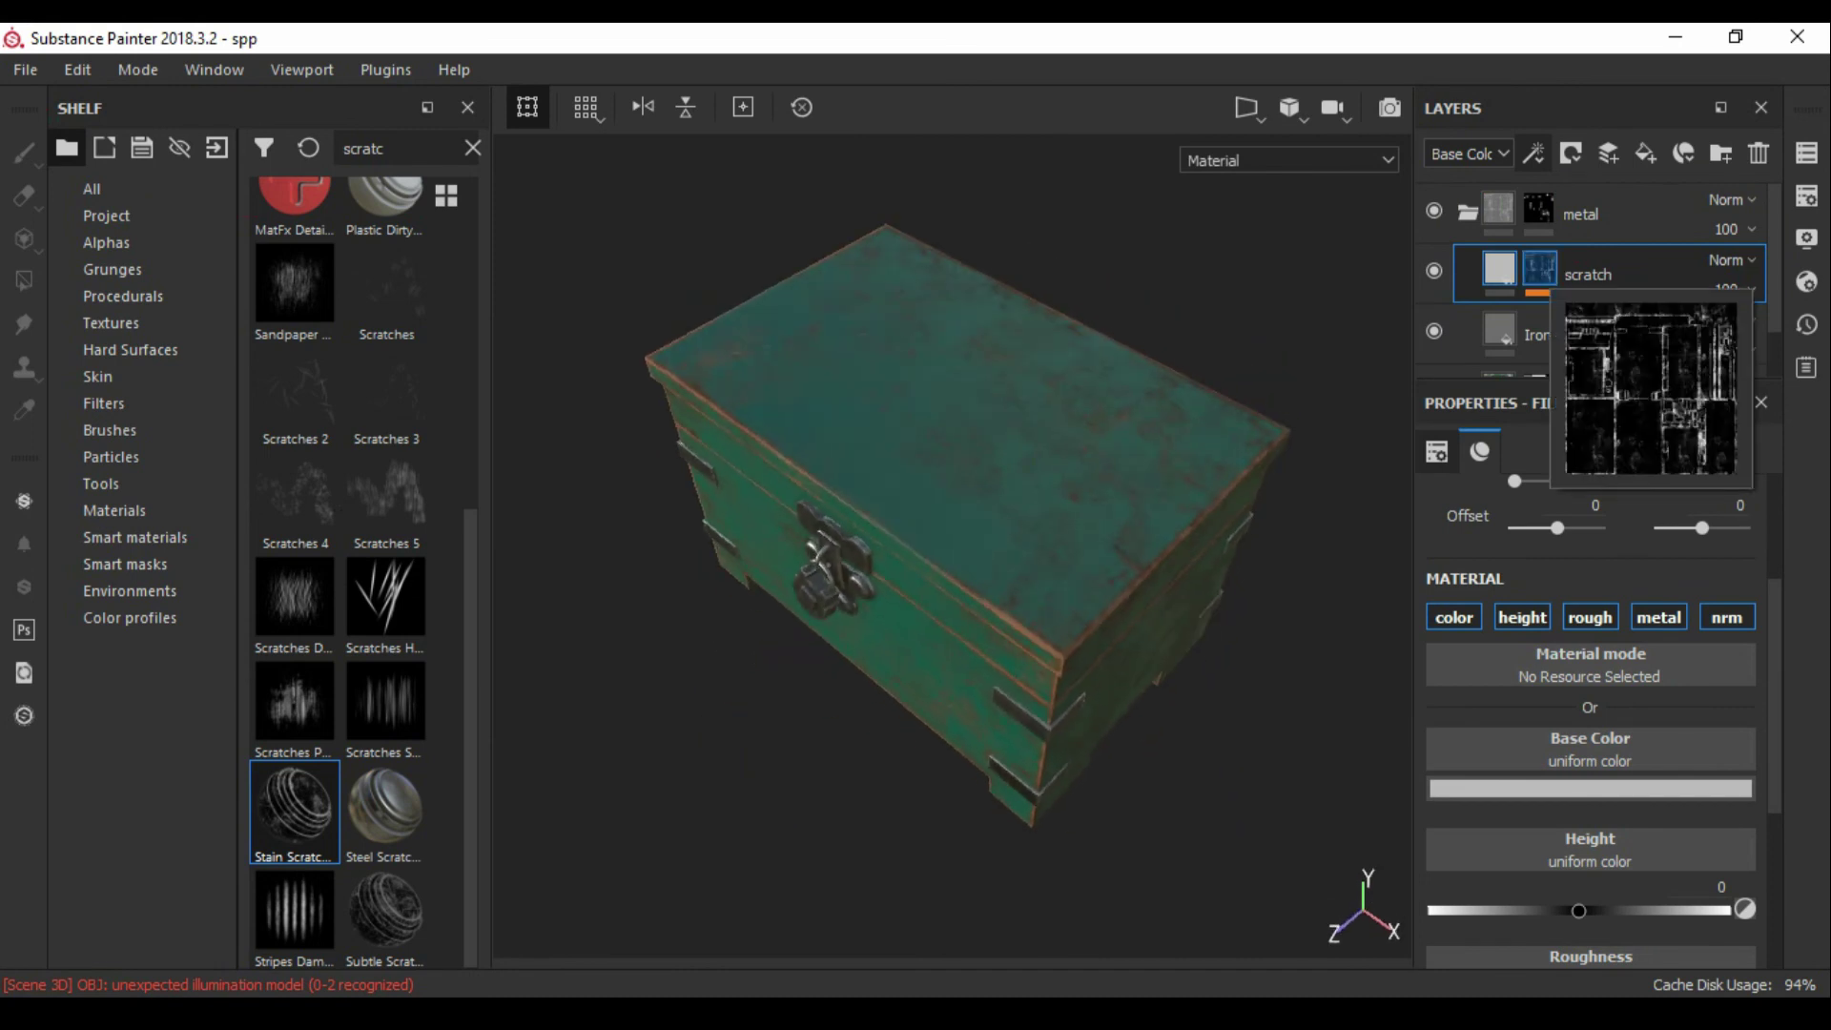
click(1645, 153)
right_click(1538, 272)
click(1516, 307)
text(graphic)
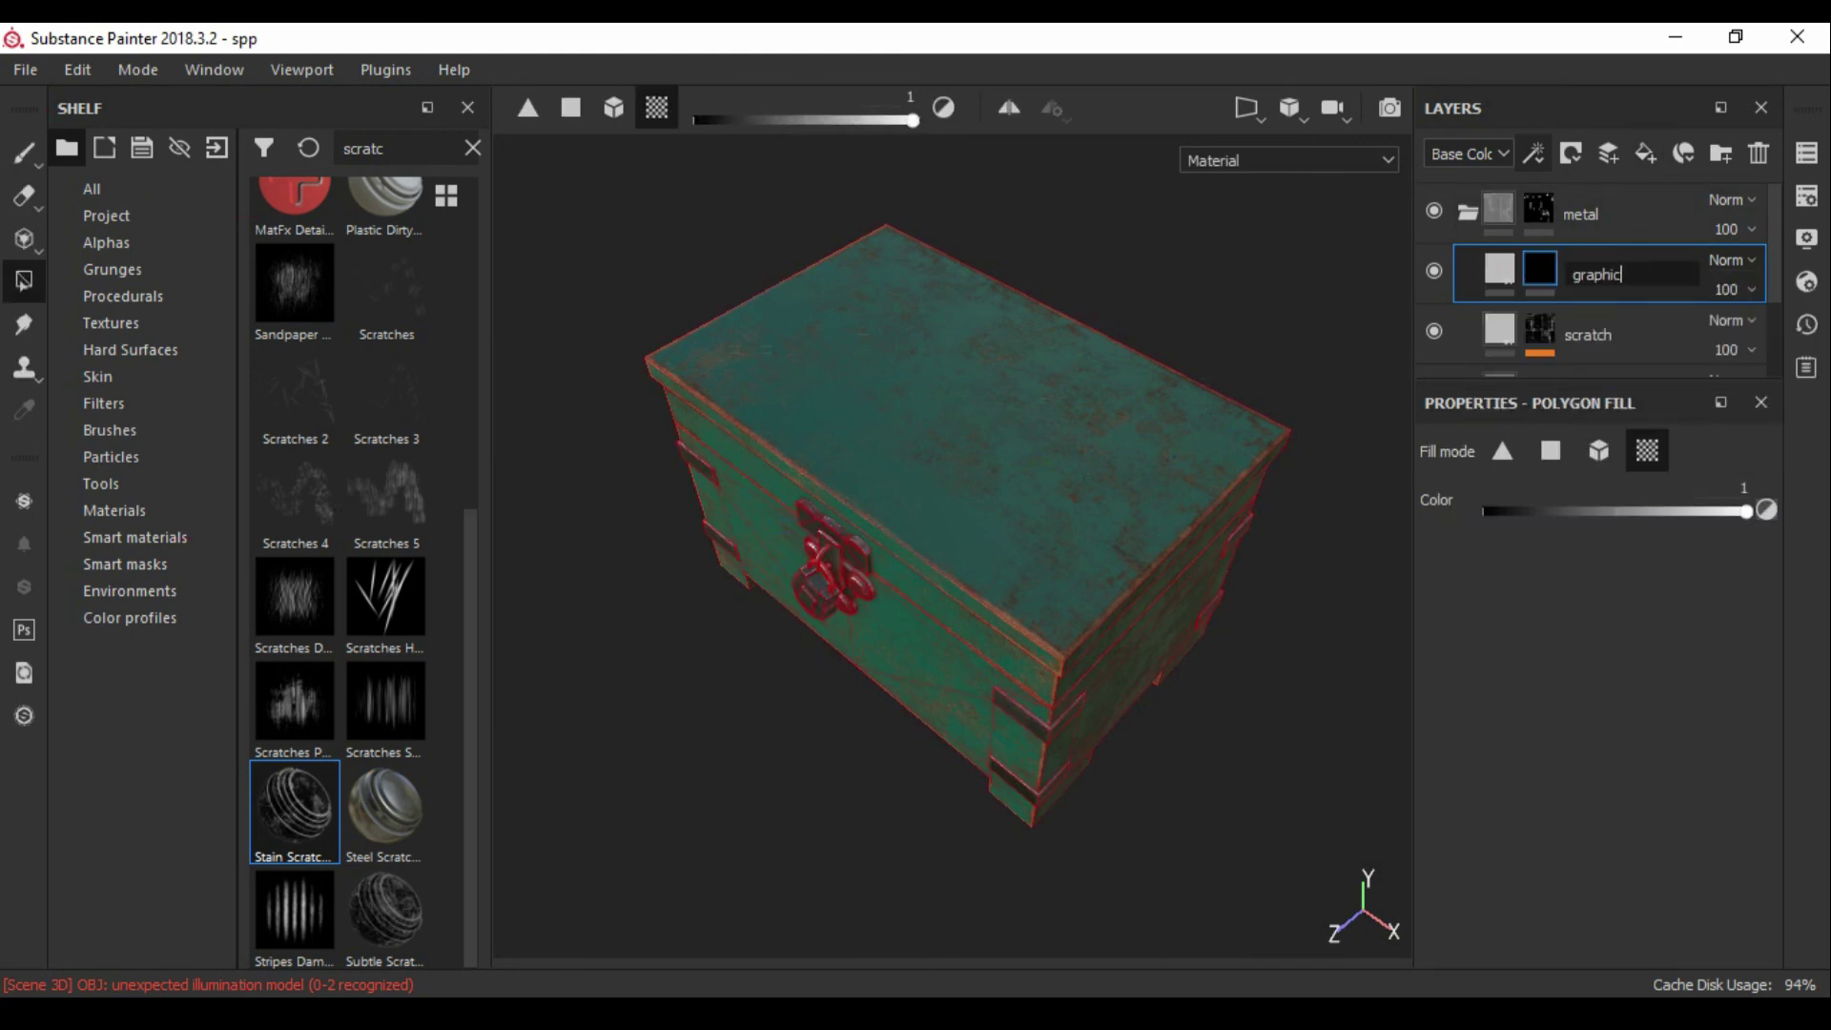
key(Return)
Step: Paint Basic Hard test strokes across the lid on the graphic layer, then undo them
click(24, 153)
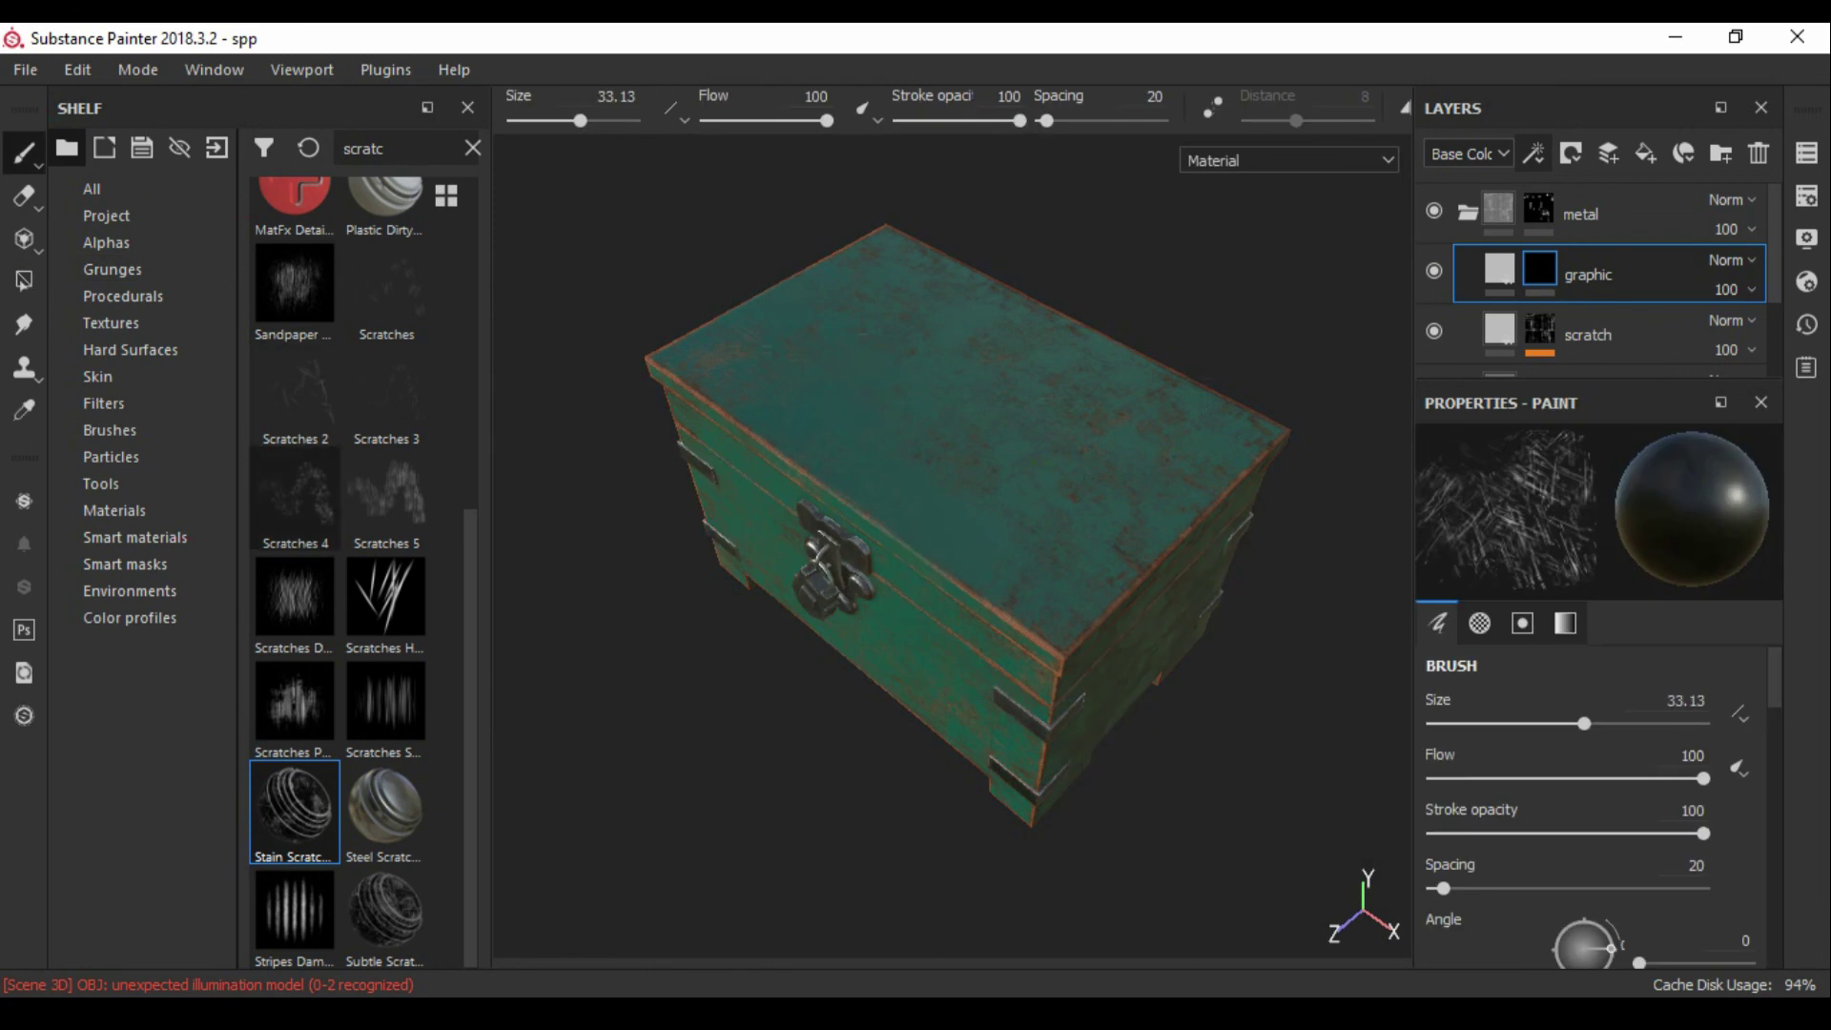
click(109, 430)
click(294, 641)
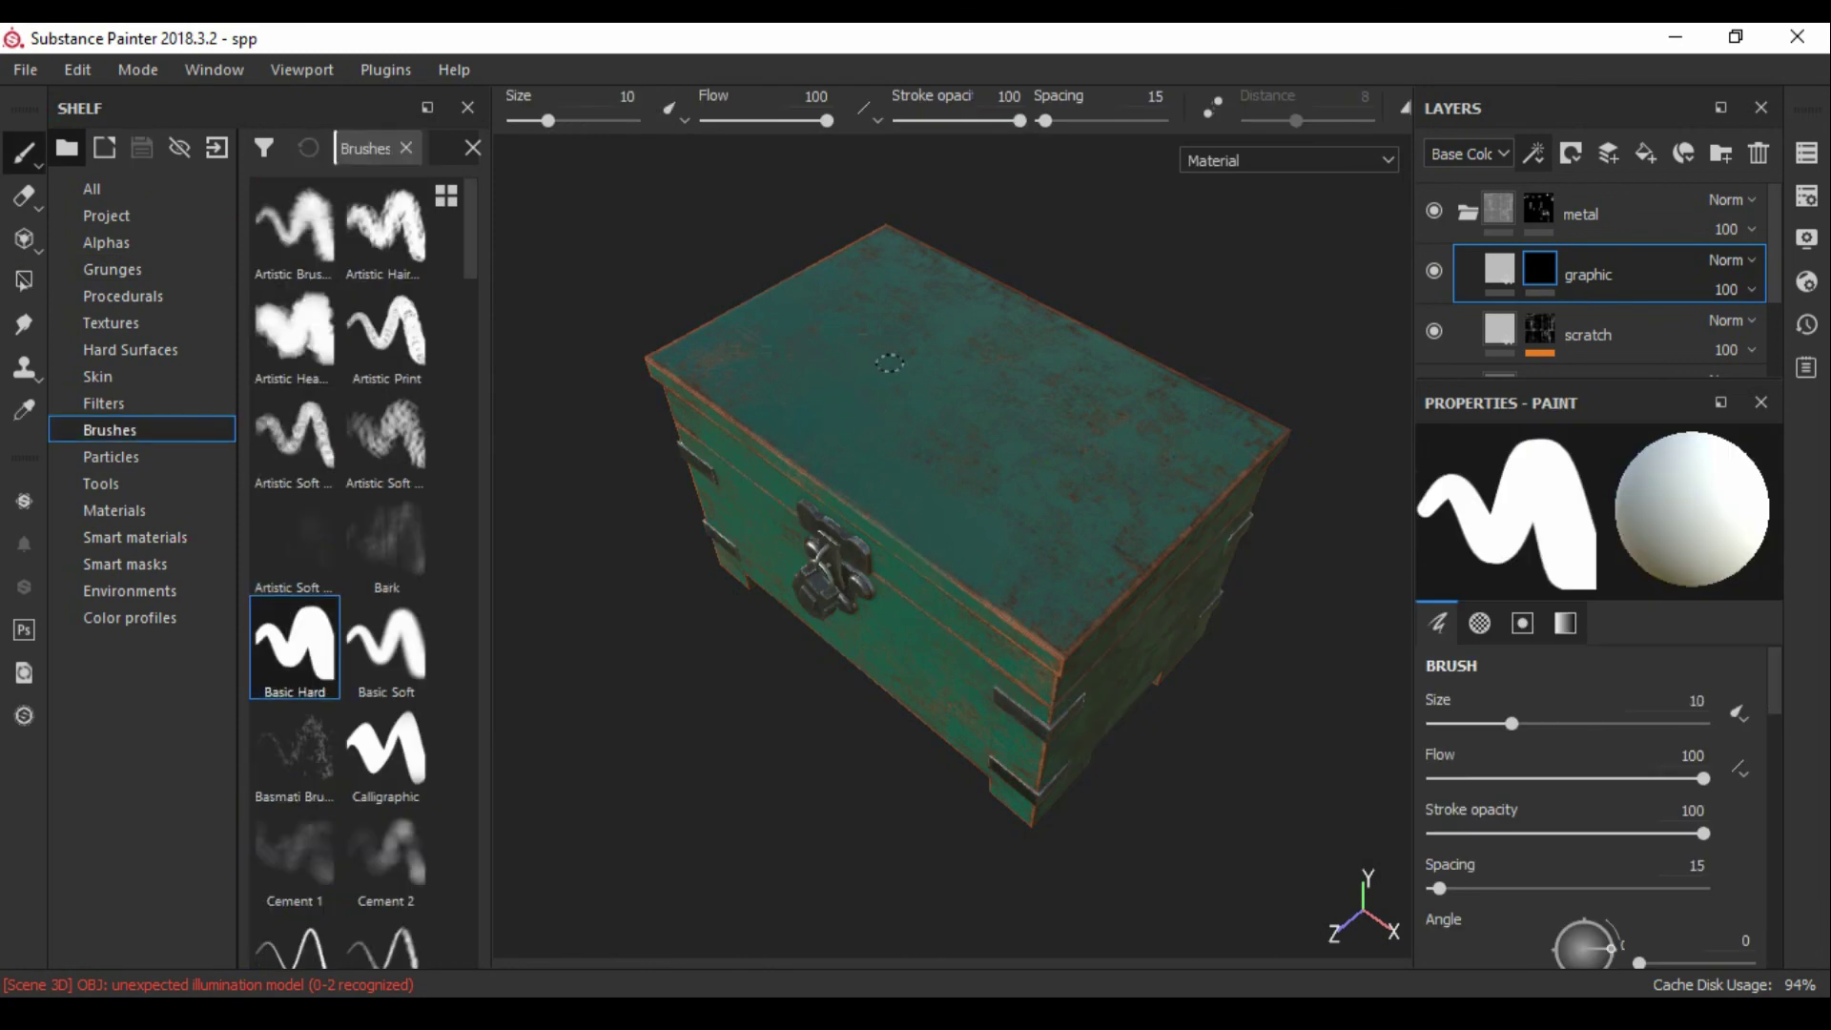
click(1090, 278)
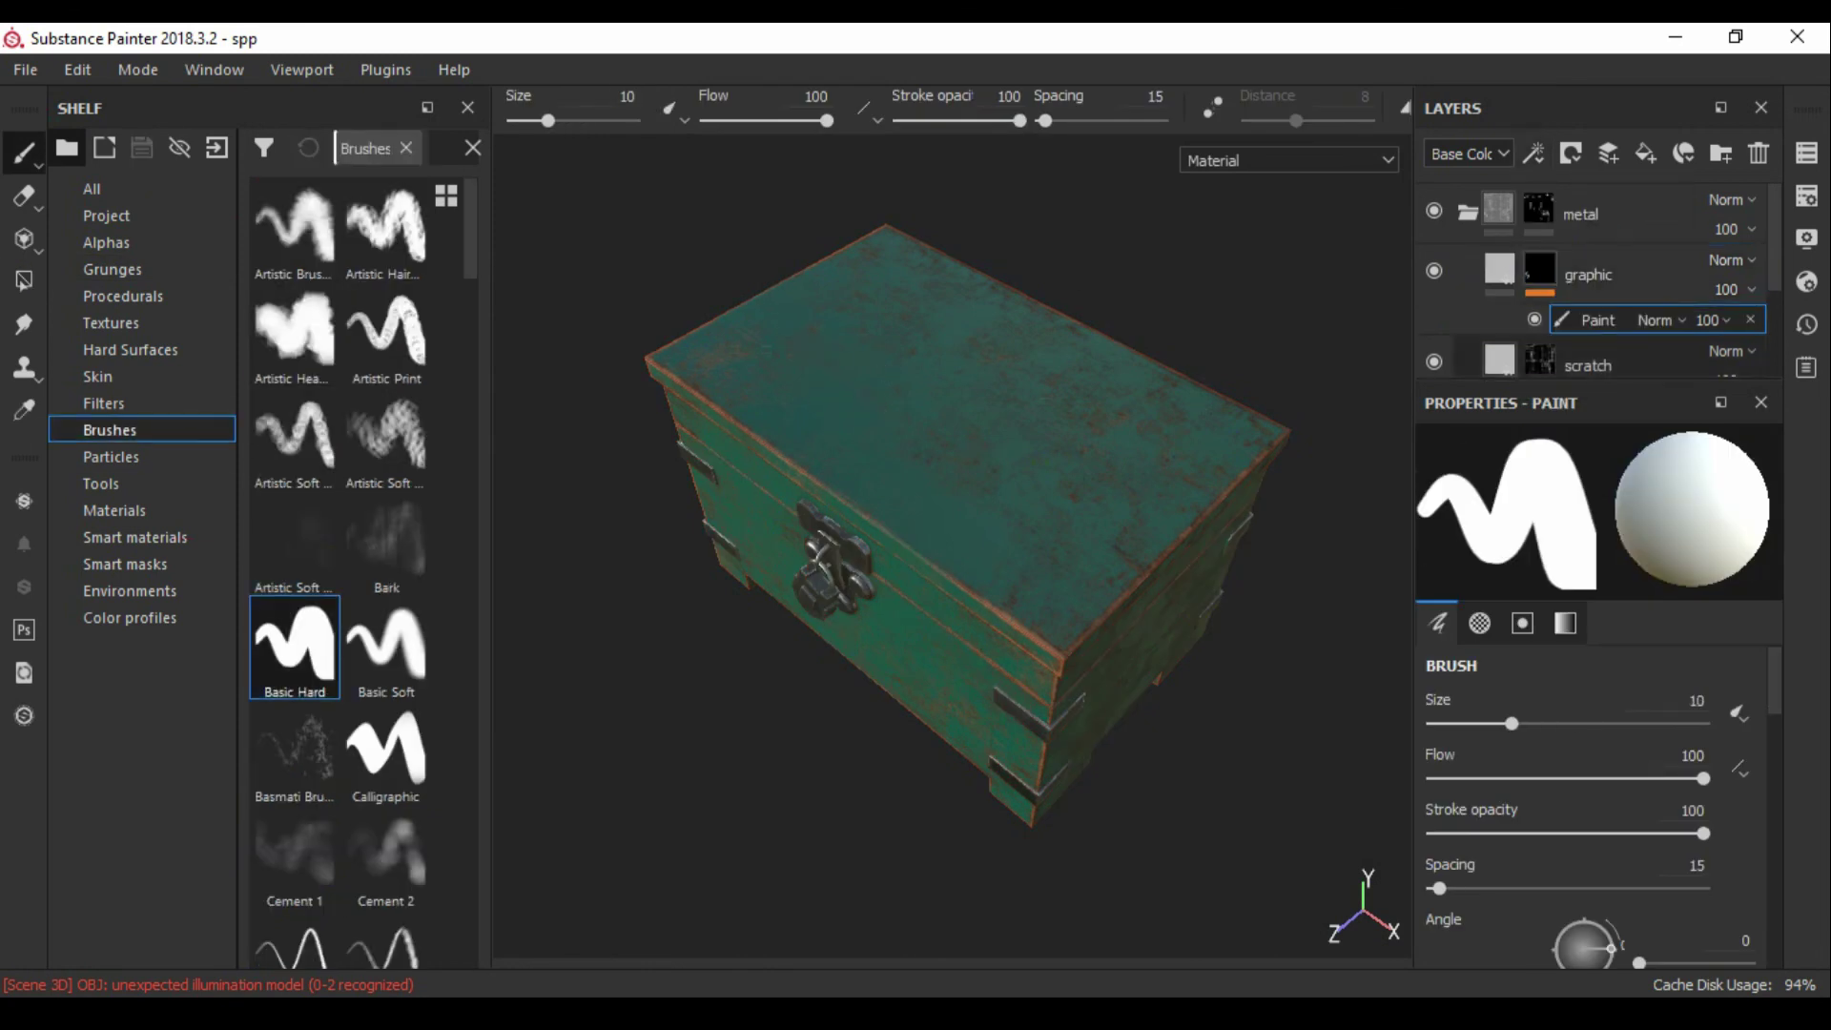
click(1539, 268)
drag(1588, 274, 1588, 196)
mouse_move(887, 448)
mouse_down()
mouse_move(1154, 524)
mouse_move(1087, 334)
mouse_up()
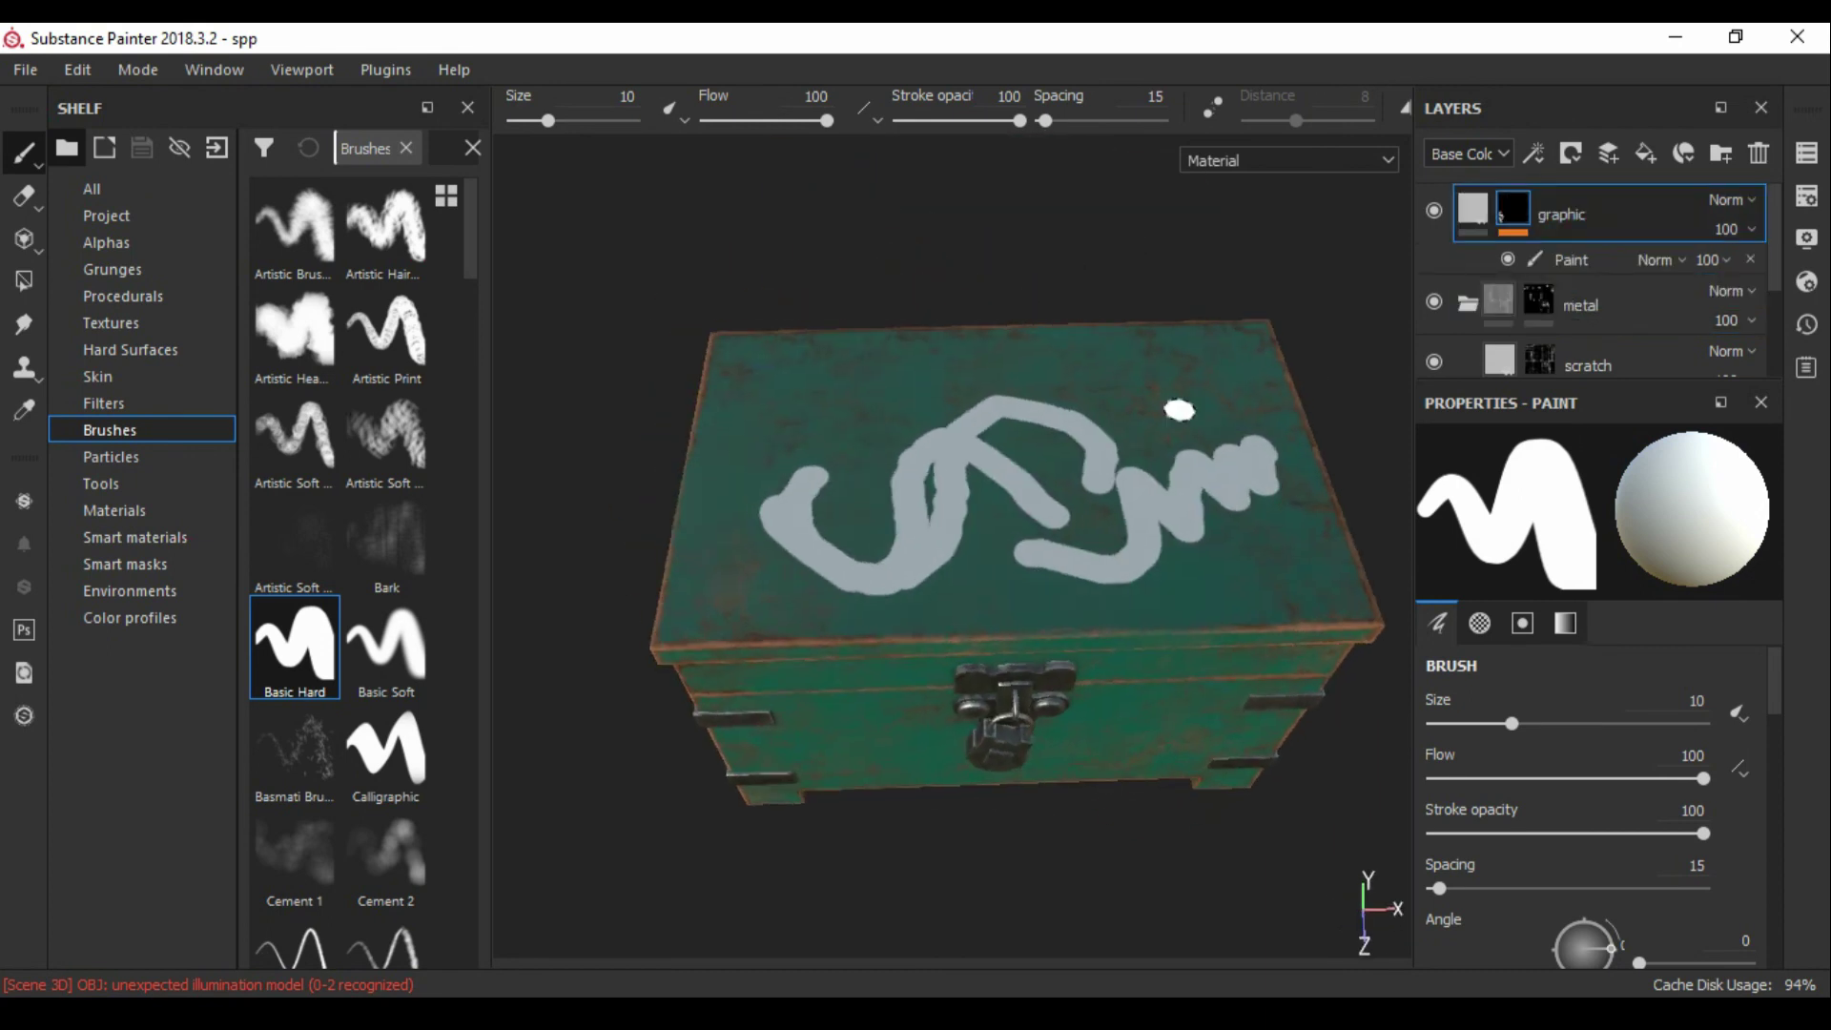
key(ctrl+z)
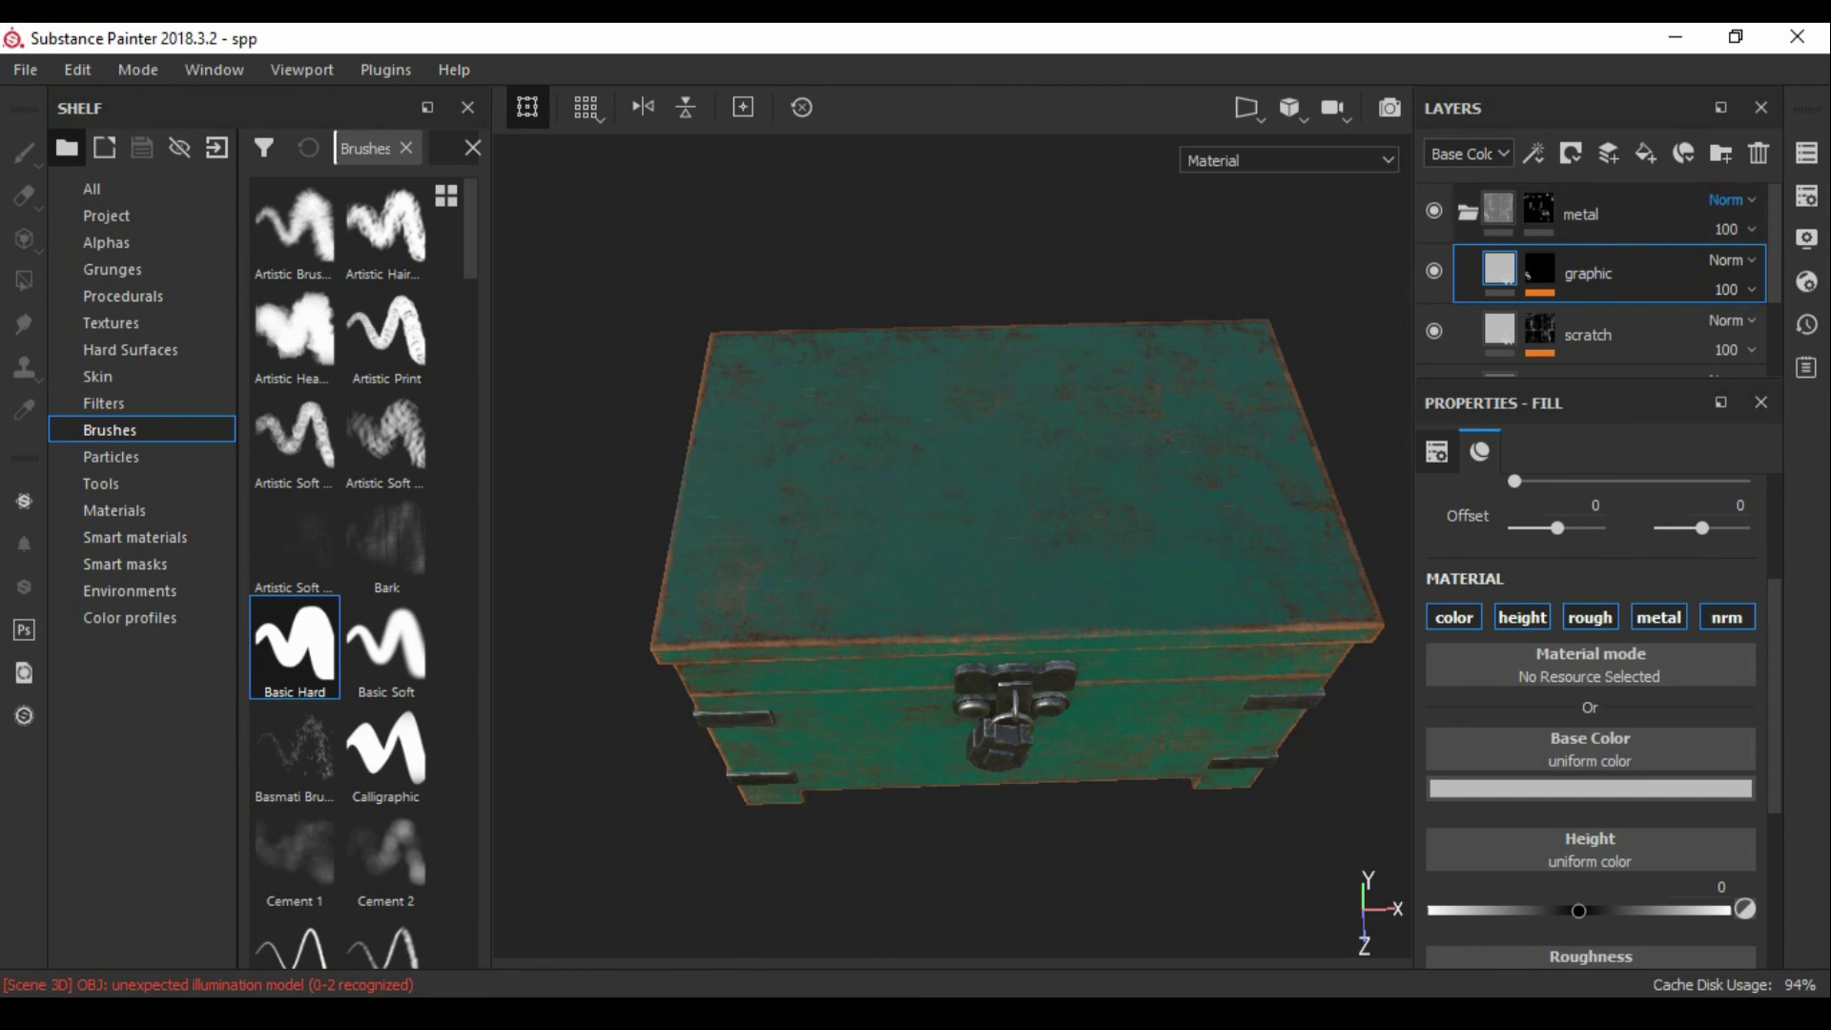
Step: Orbit to the chest's back side and add a new Fill layer on top
alt+drag(954, 572, 1049, 534)
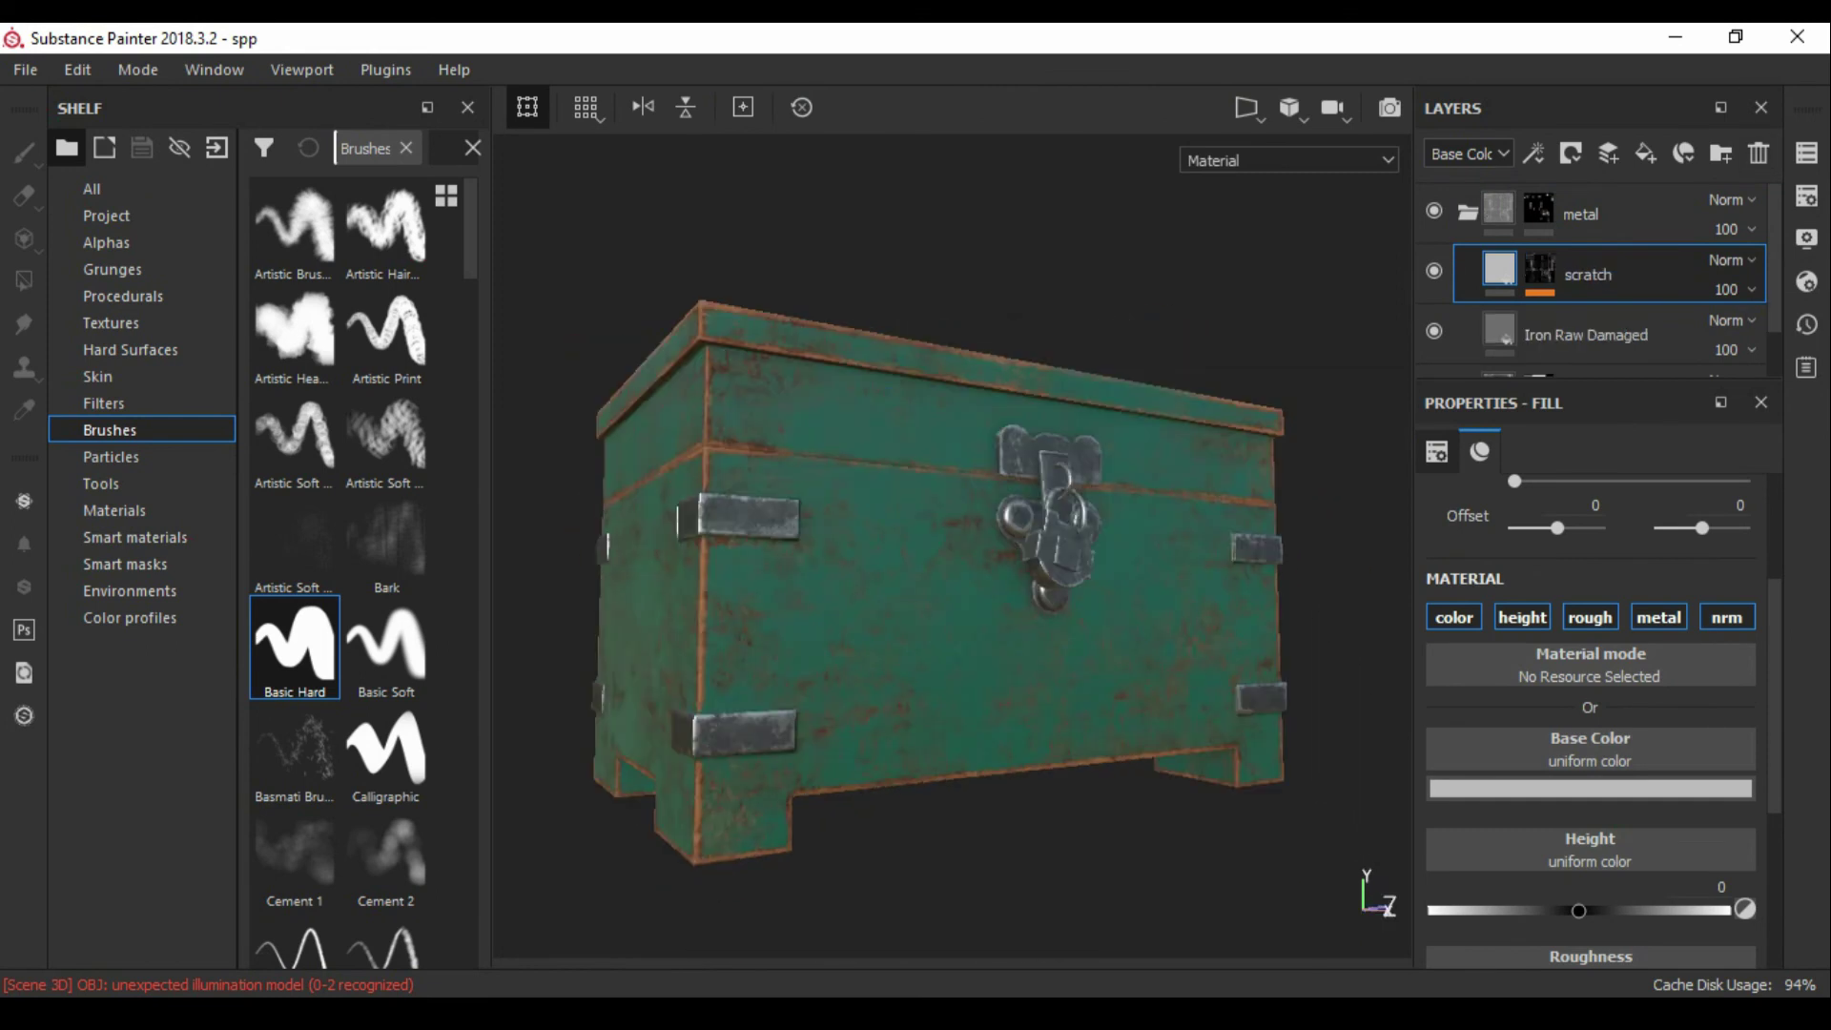
alt+drag(1049, 534, 1333, 748)
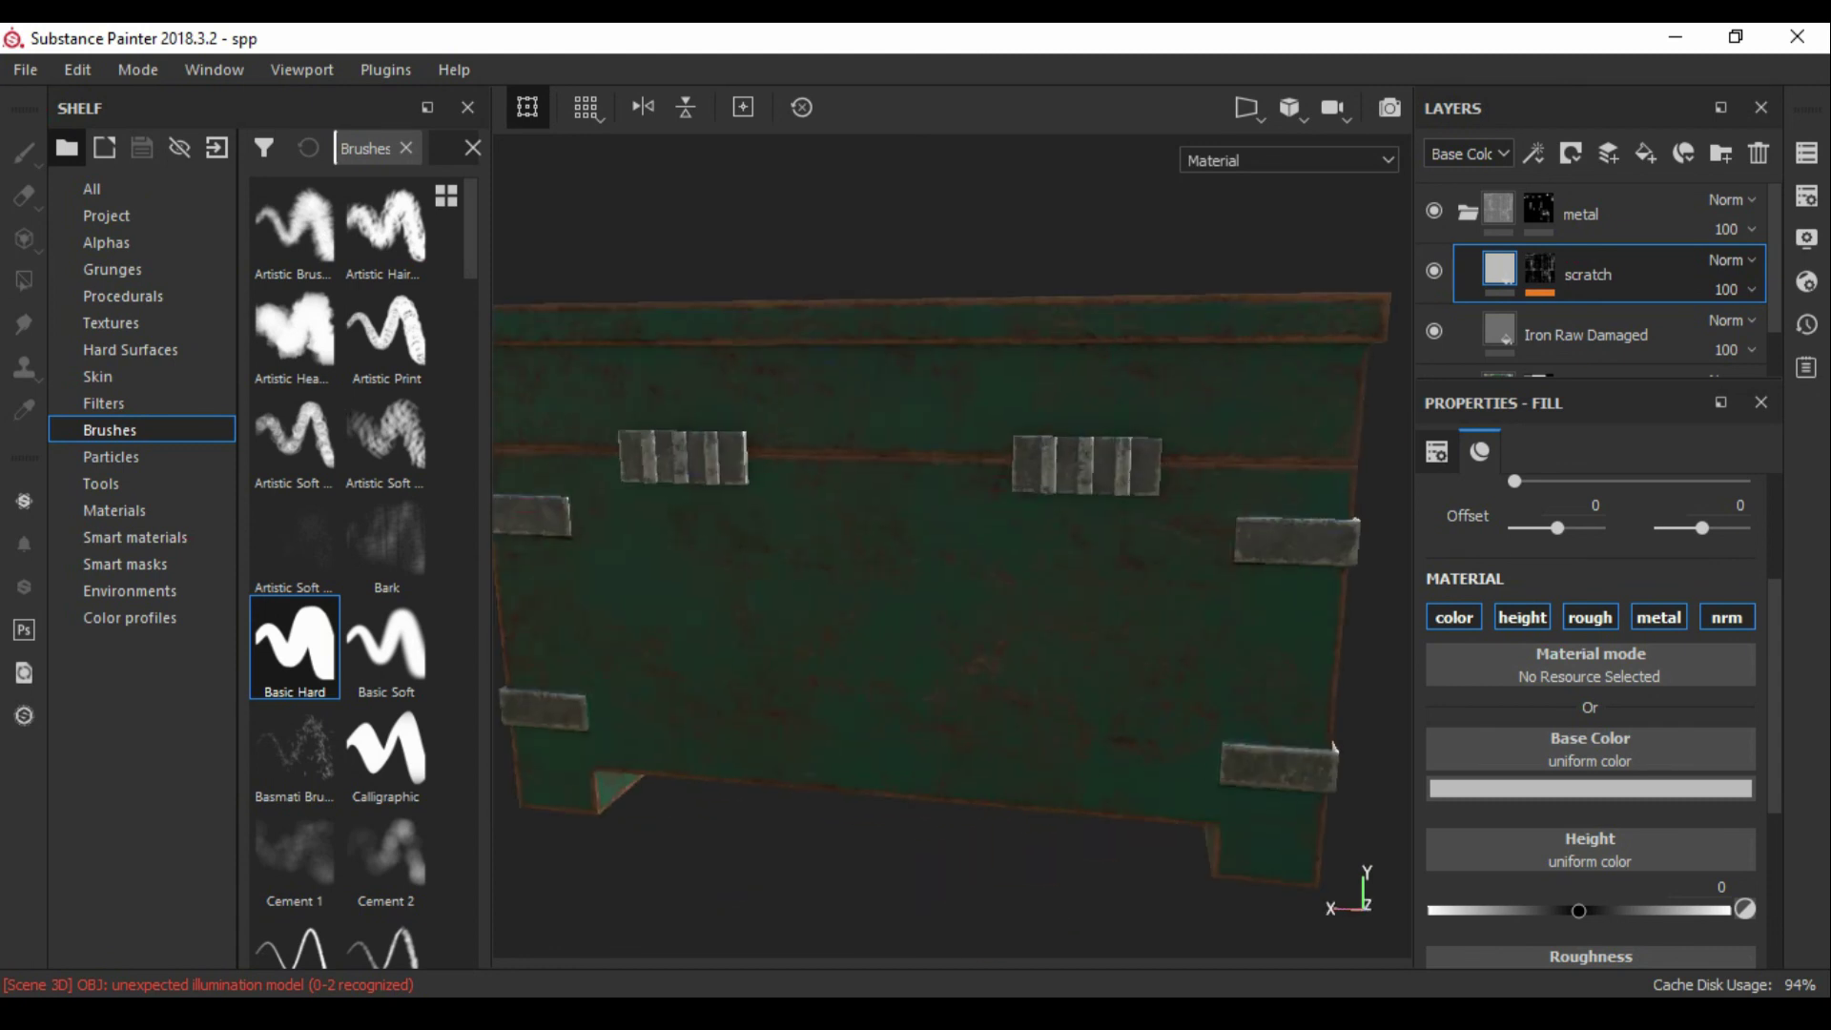
click(1645, 153)
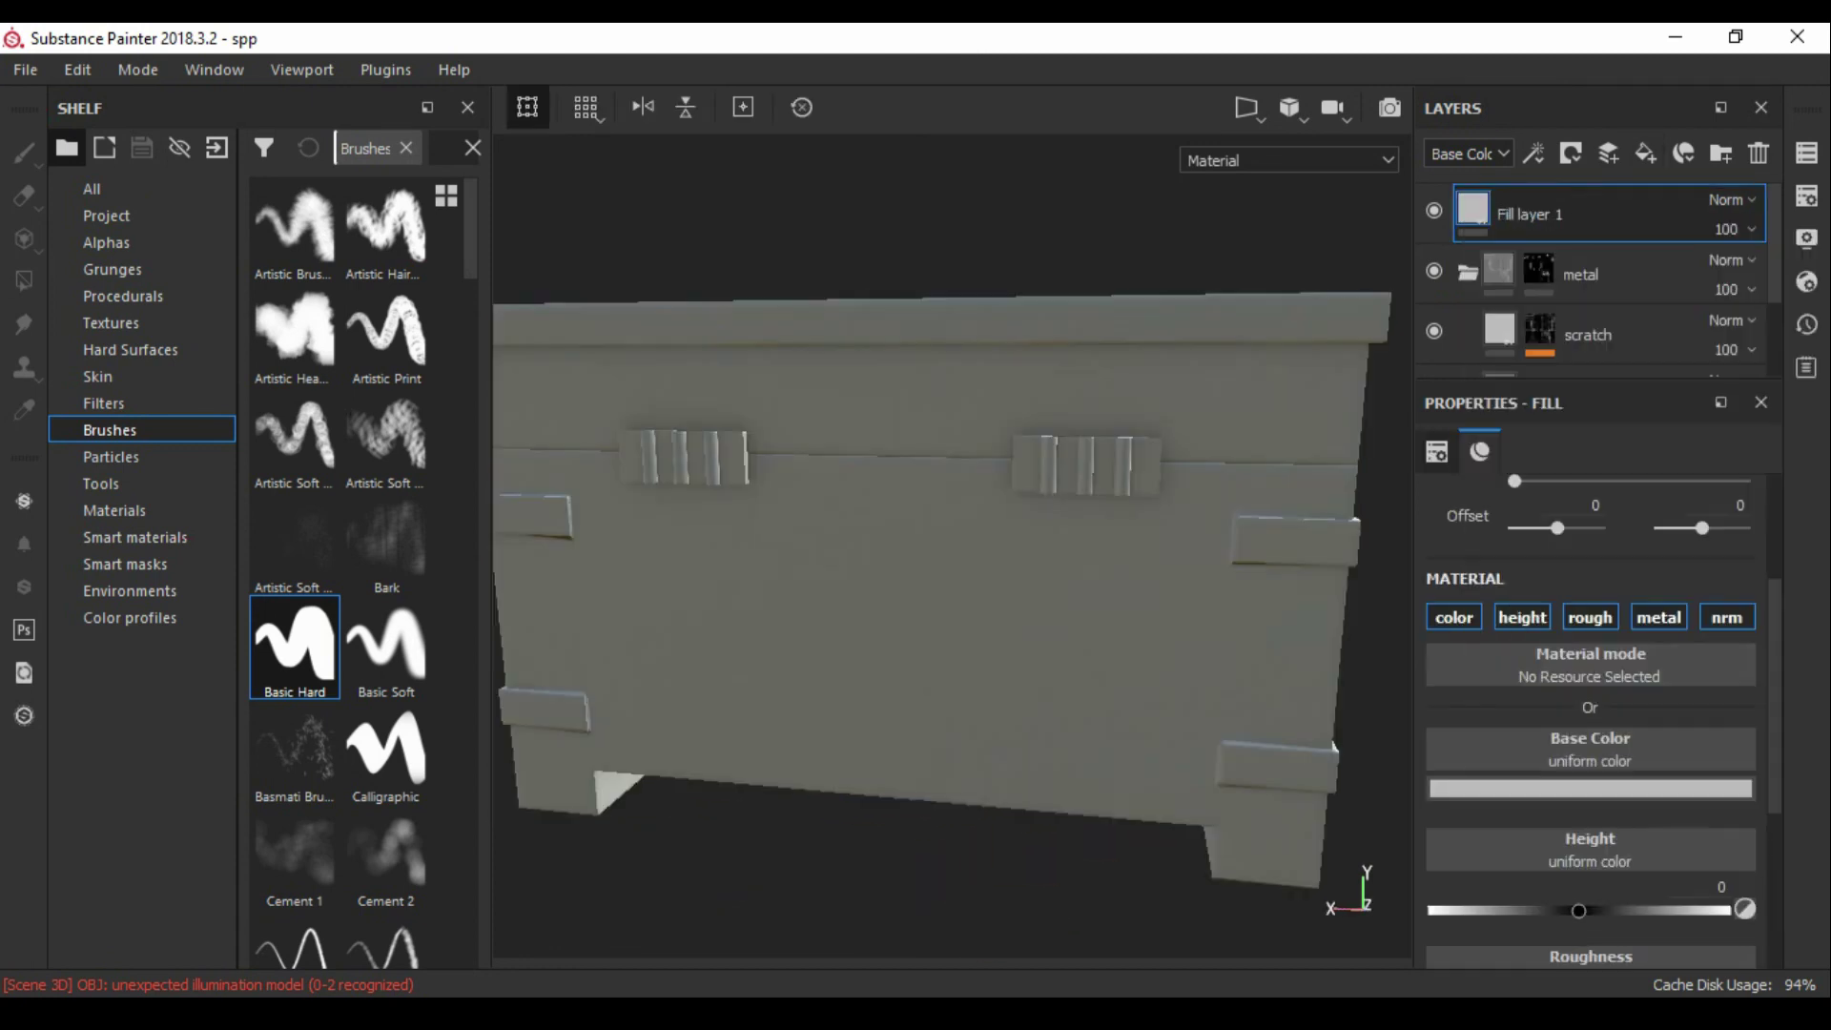
Step: Give Fill layer 1 a black mask and paint the number 9312-4 with brush size 0.32
key(1)
ctrl+right_drag(813, 383, 832, 374)
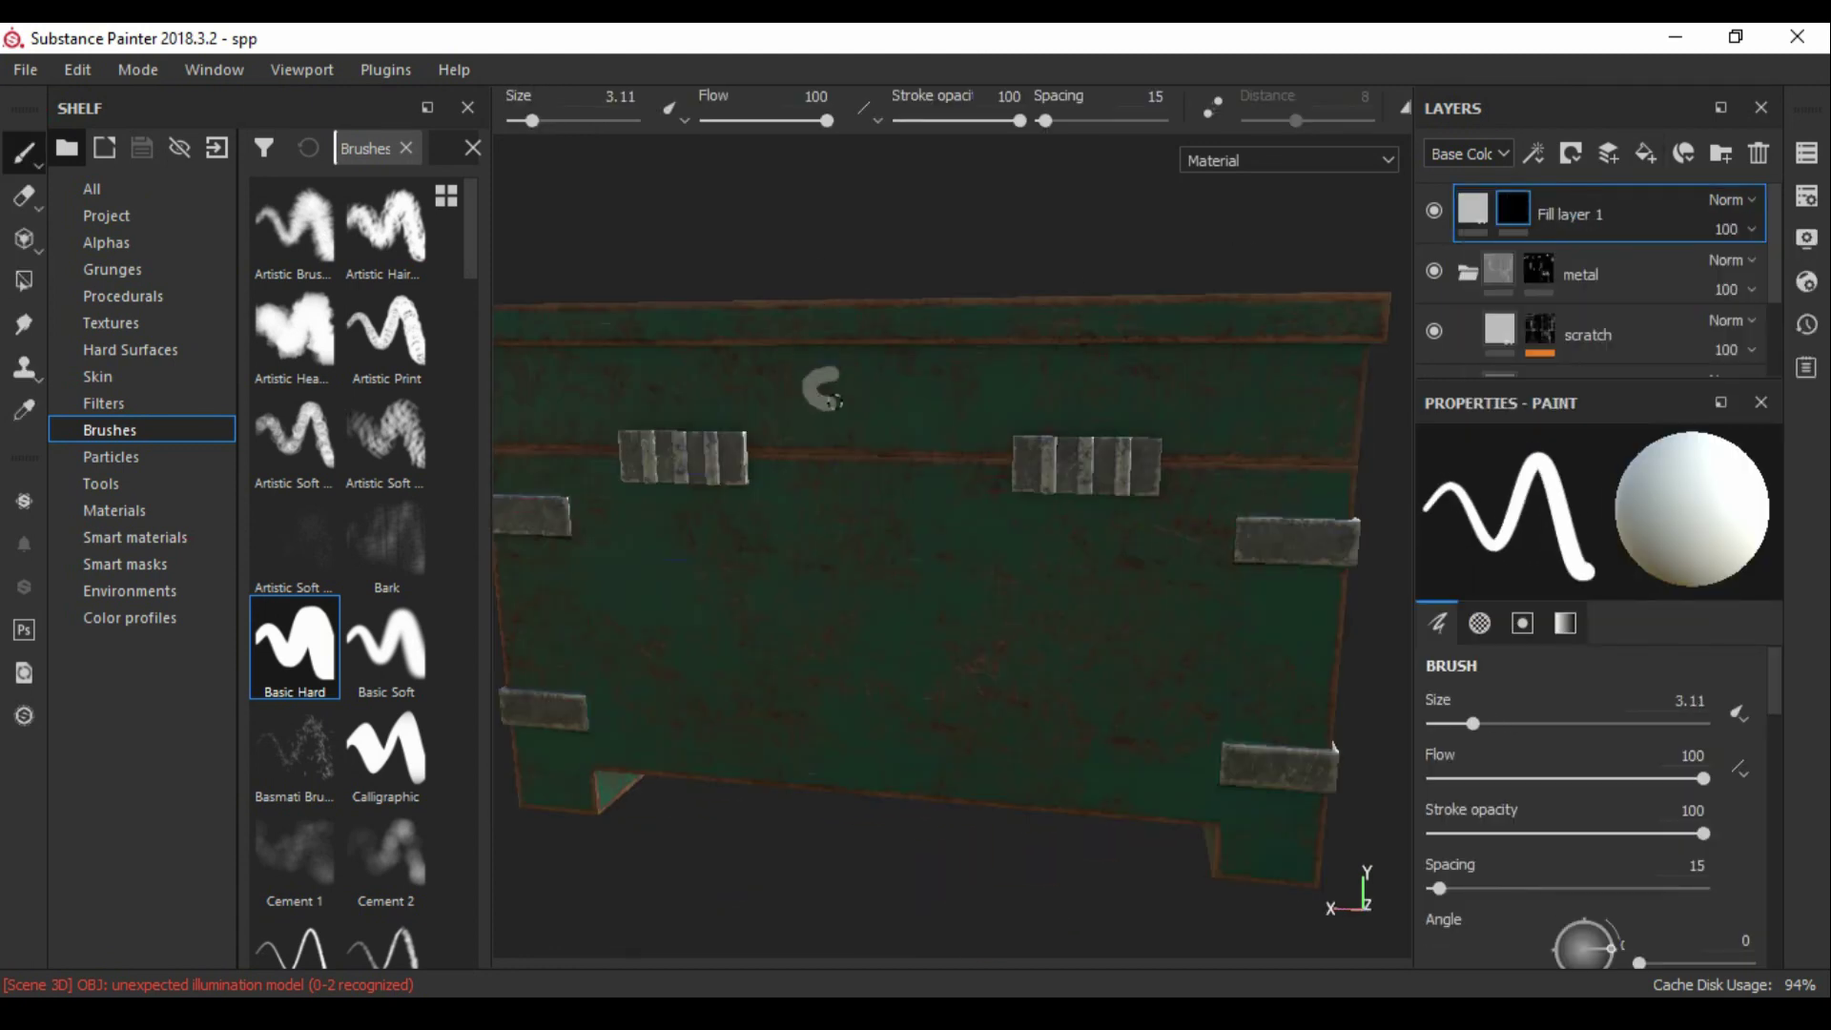
ctrl+right_drag(913, 420, 868, 420)
drag(840, 382, 806, 431)
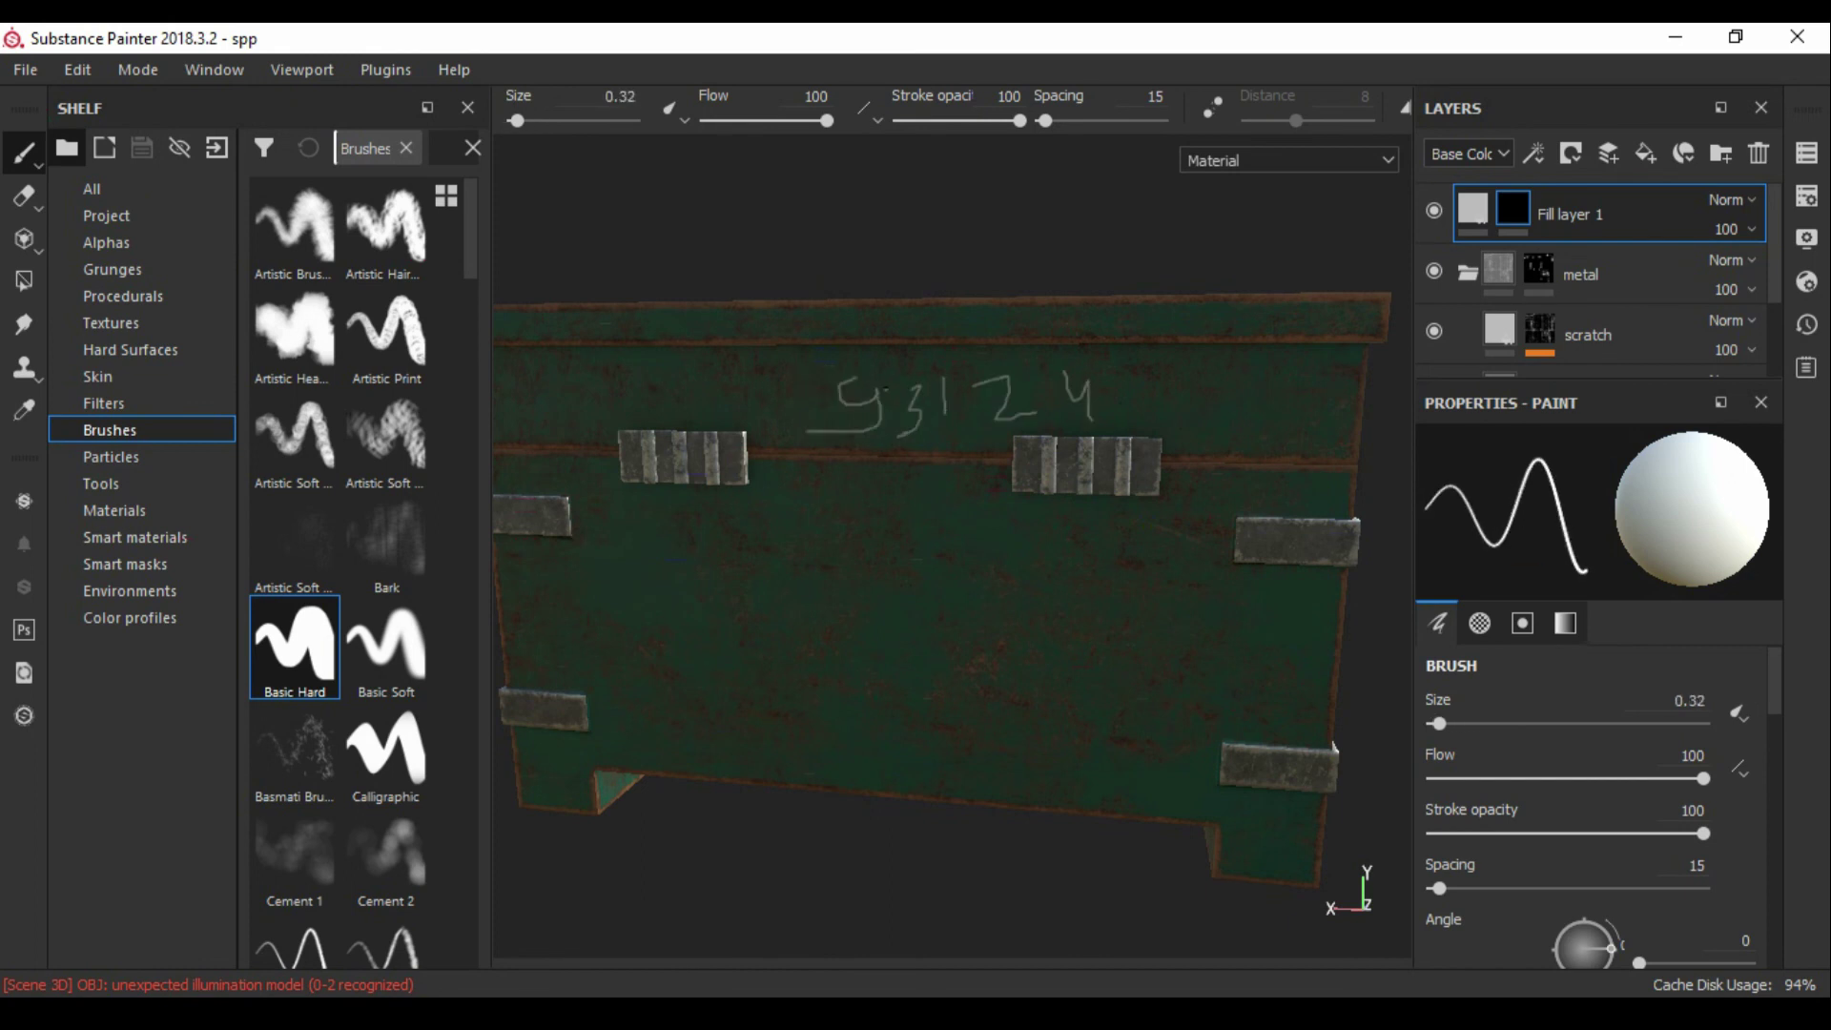
Step: Choose the Dirt 1 brush and select Fill layer 1's fill content
scroll(344, 477, down, 10)
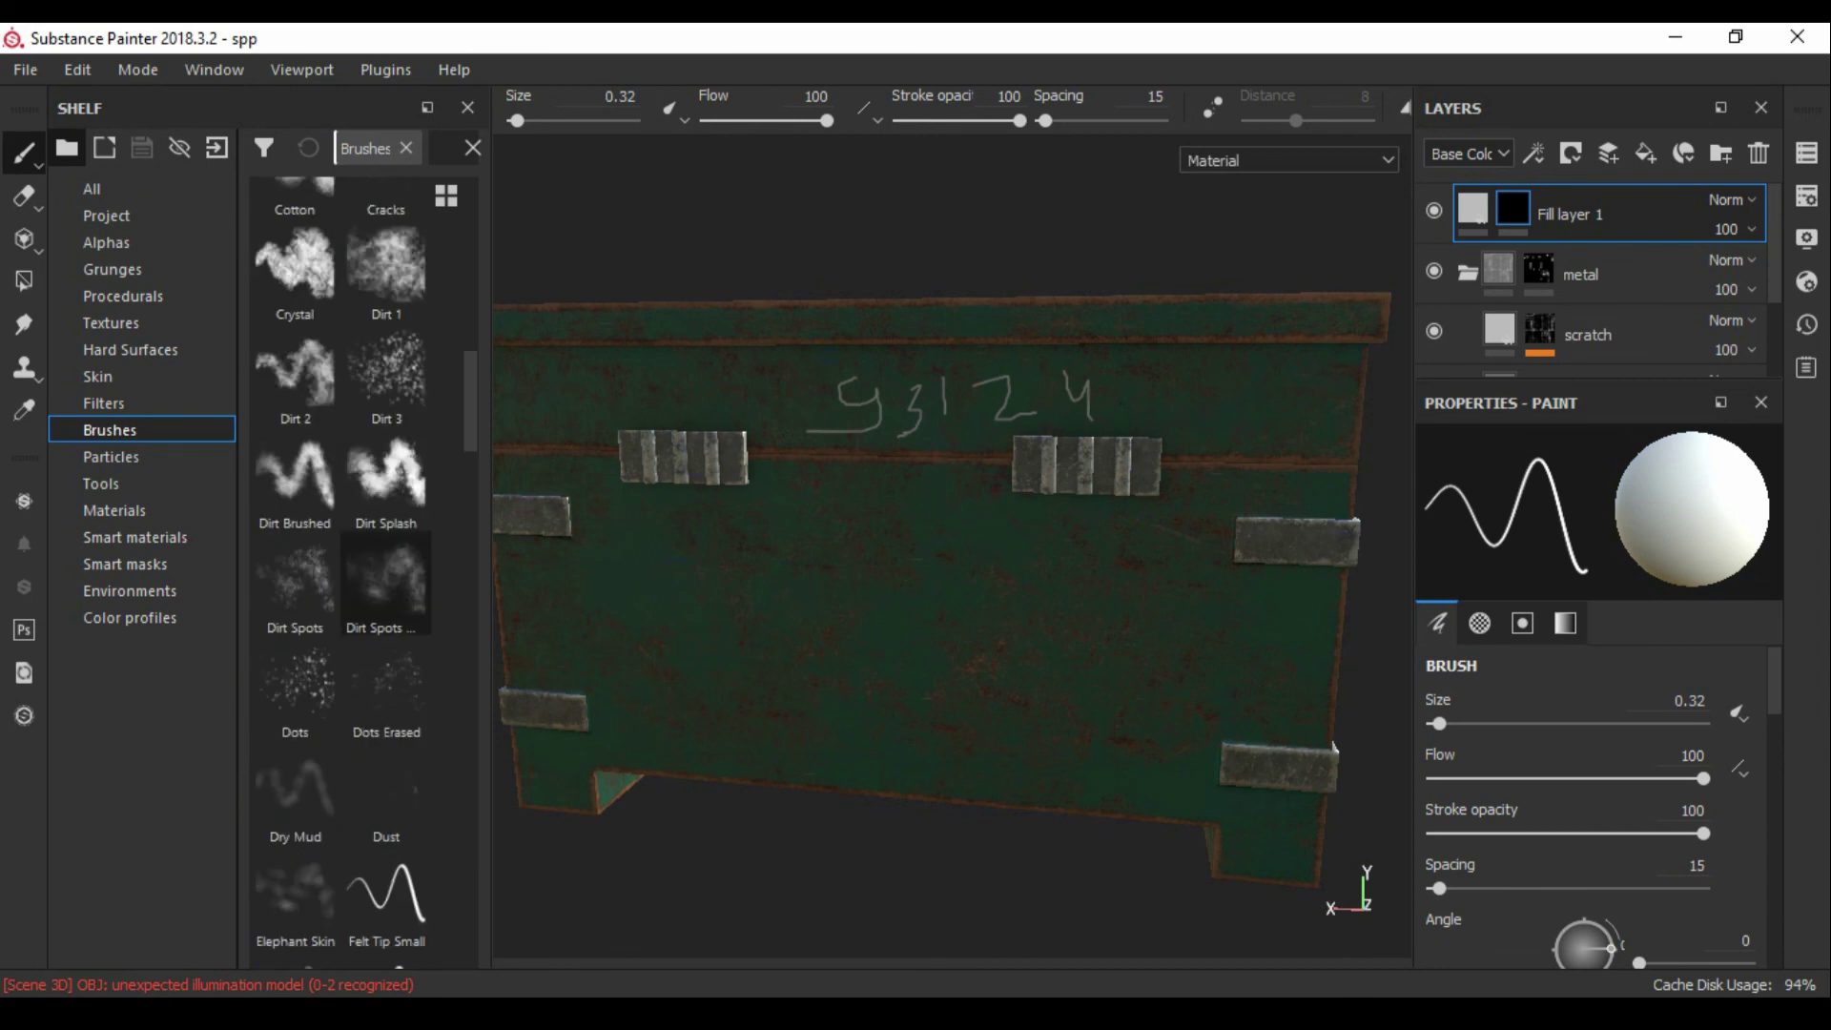
click(385, 272)
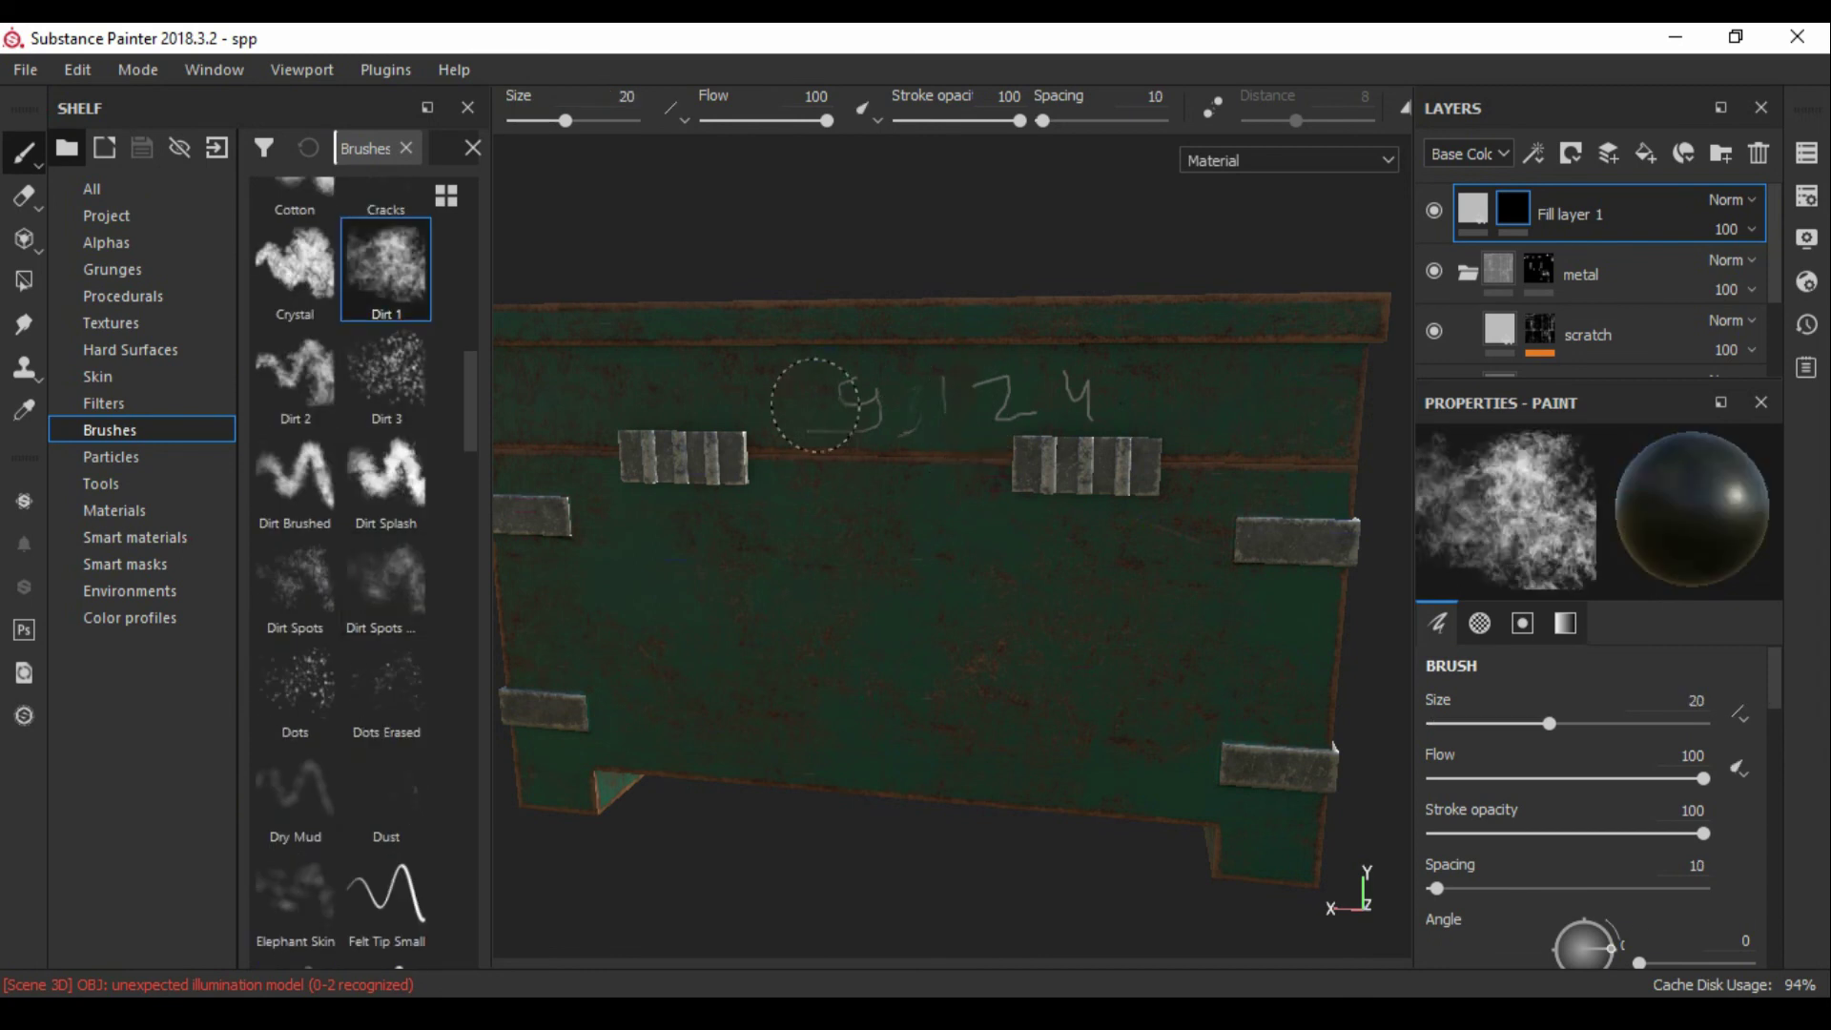
alt+drag(839, 572, 1078, 573)
click(1473, 208)
Step: Shift the paint layer's Base Color hue to dark blue (0.000, 0.066, 0.076)
scroll(1593, 286, down, 3)
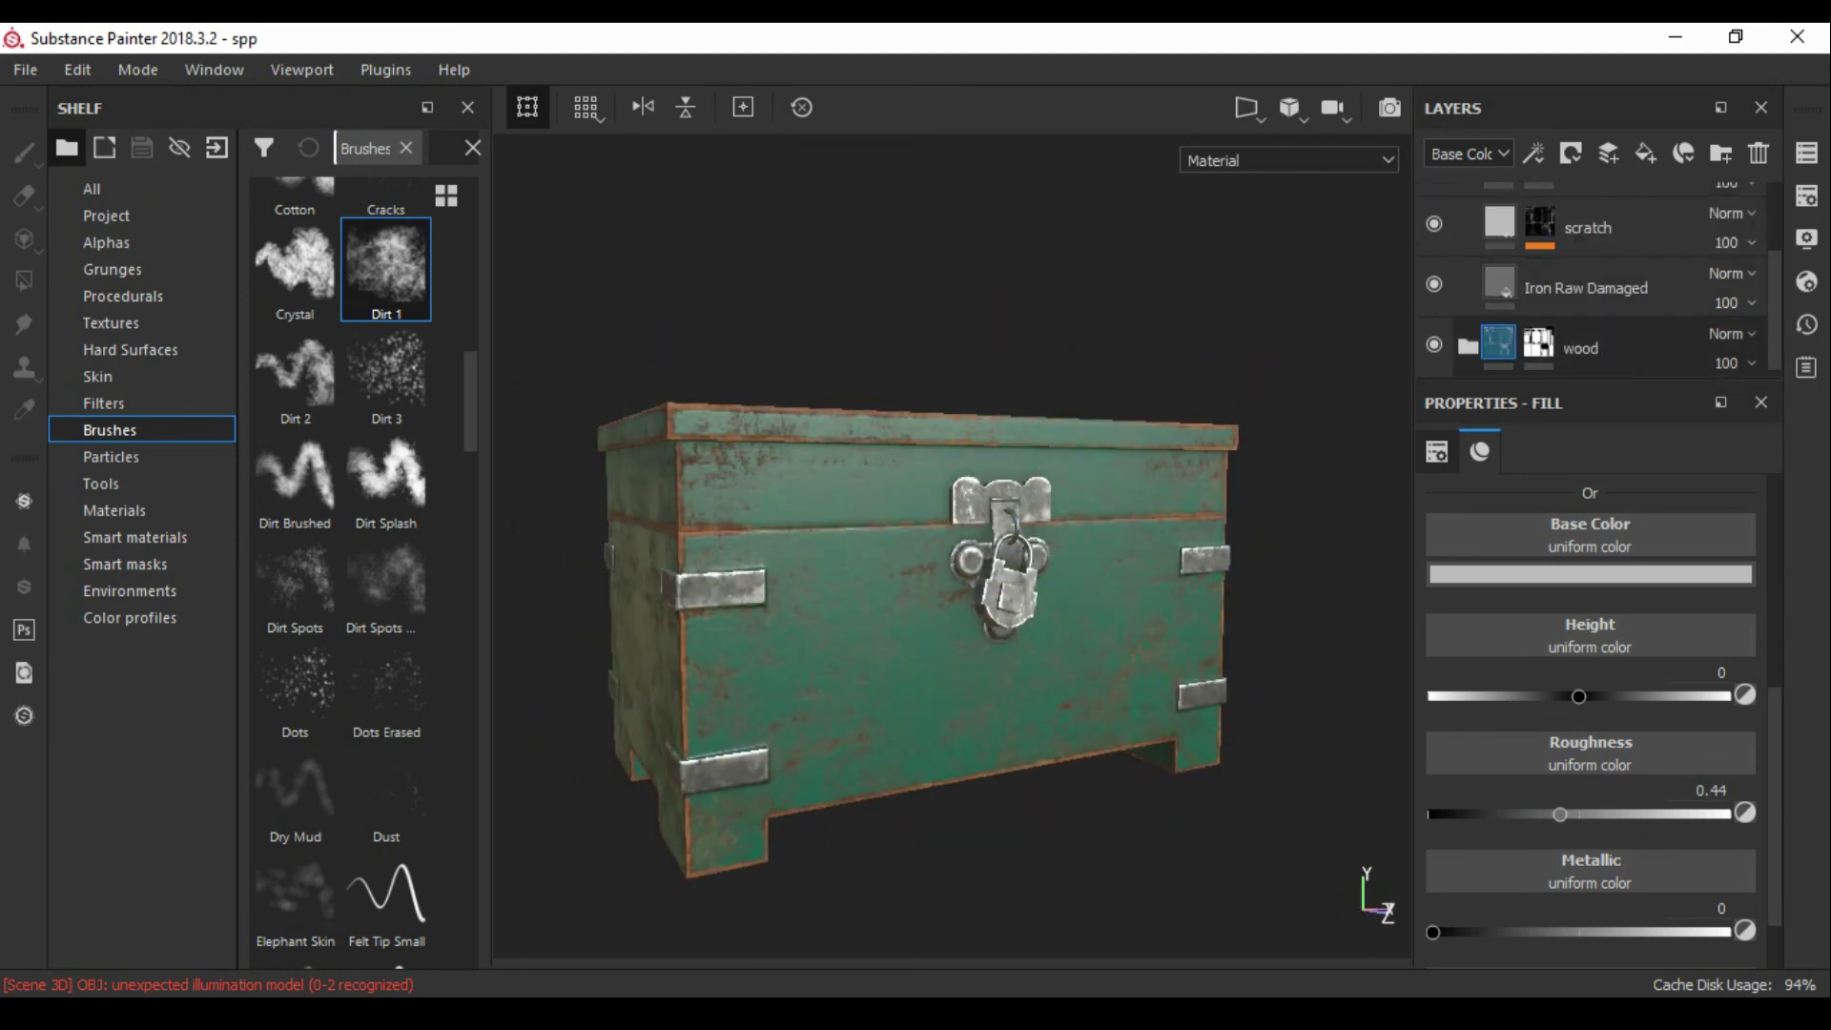
click(1583, 300)
click(1591, 573)
mouse_move(1690, 747)
mouse_down()
mouse_move(1690, 678)
mouse_move(1690, 828)
mouse_up()
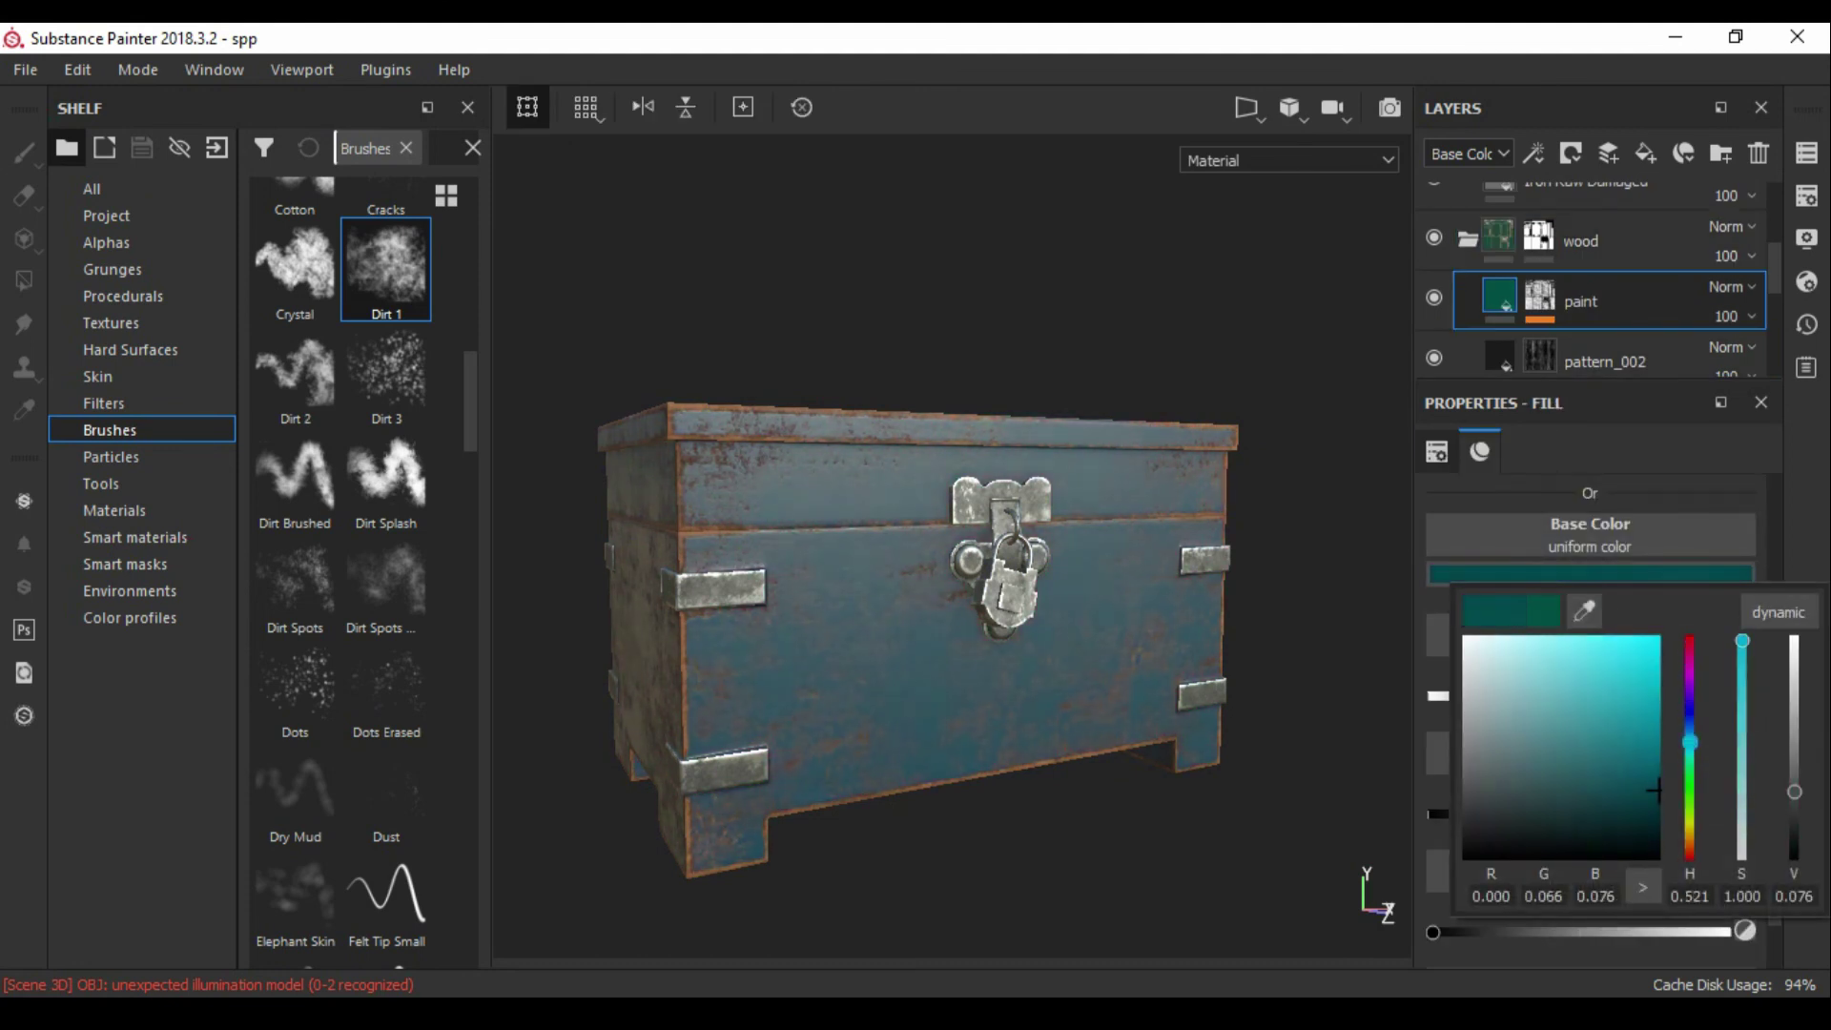